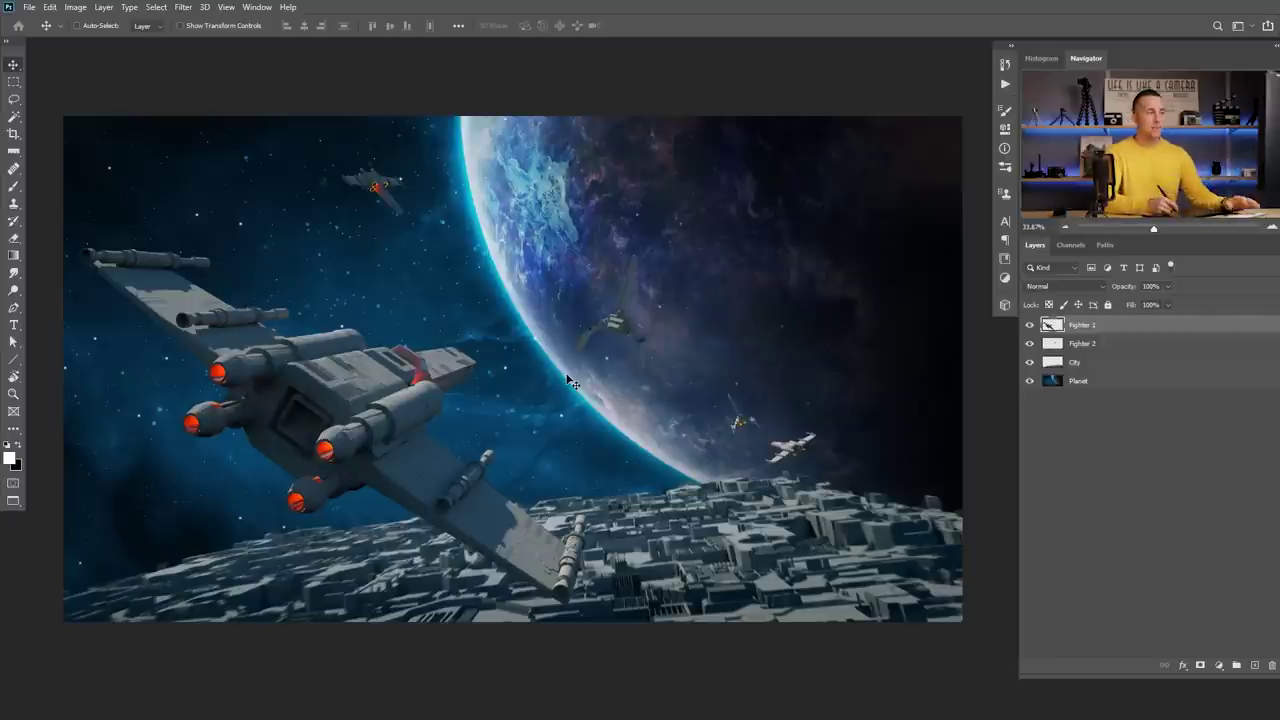
Add a new layer above Fighter 1, name it Engine, and set its blend mode to Linear Dodge (Add).
click(1030, 325)
click(1030, 325)
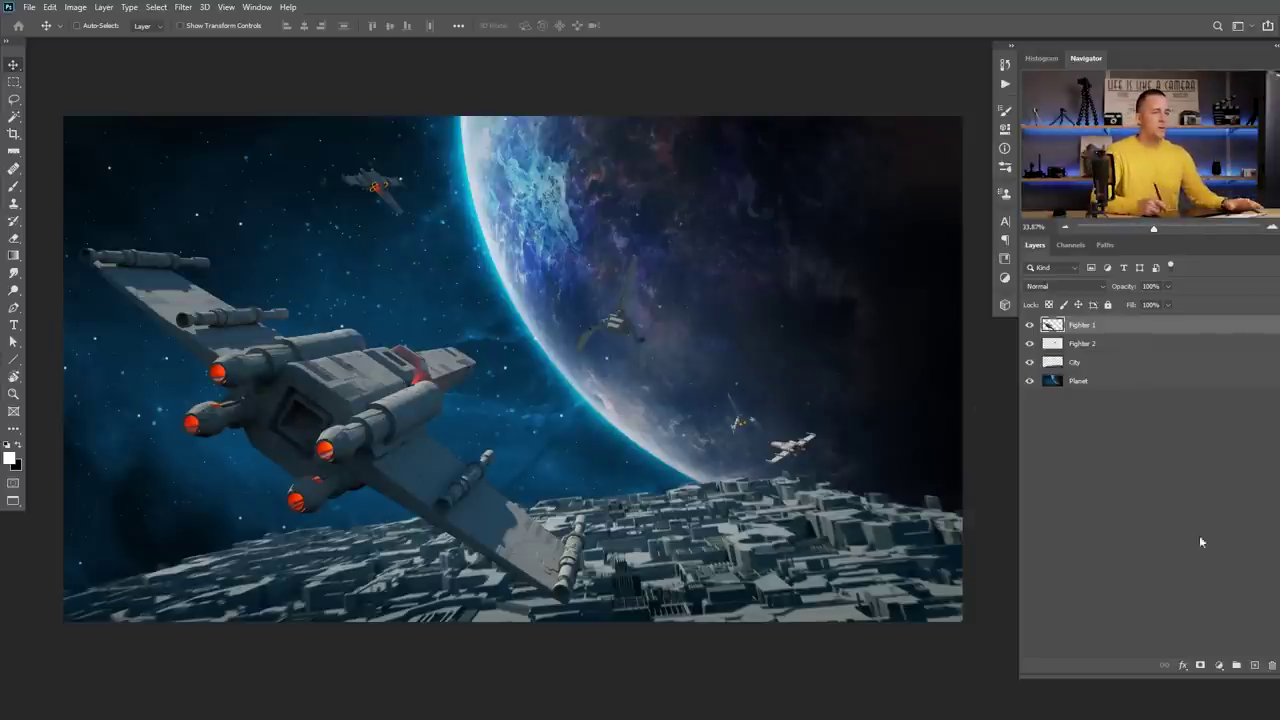
click(1256, 667)
double_click(1078, 326)
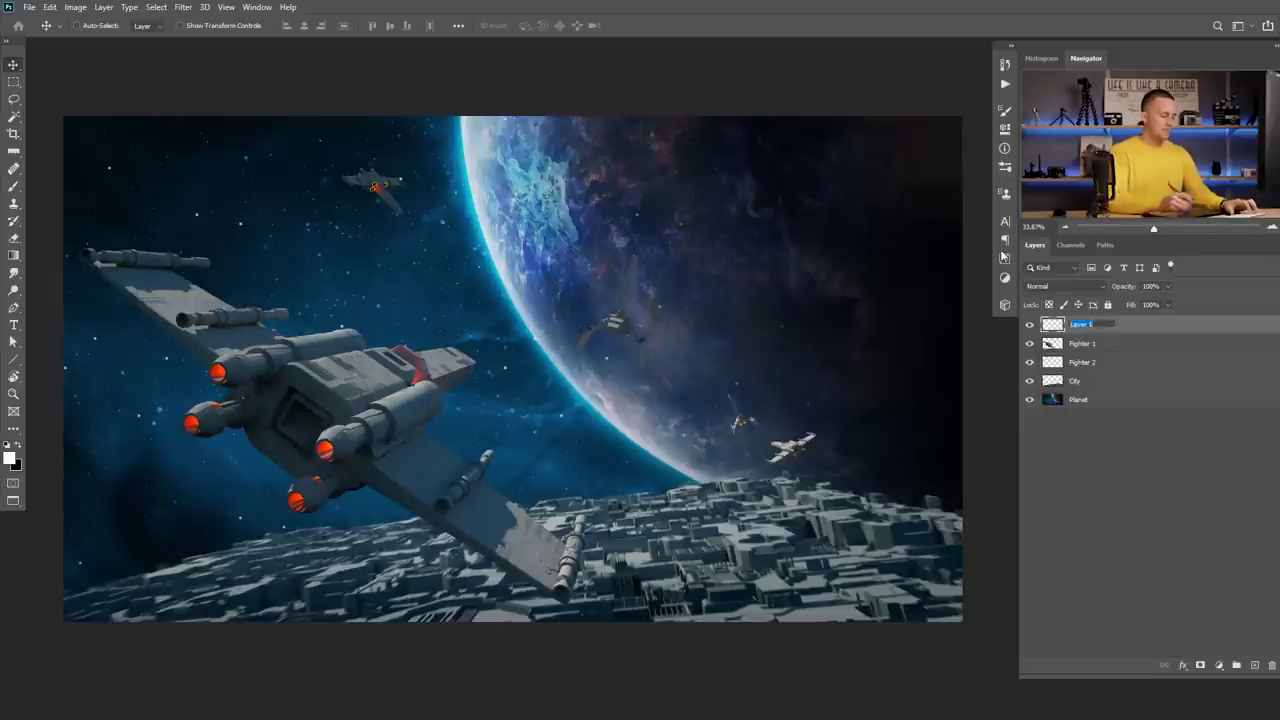
key(Return)
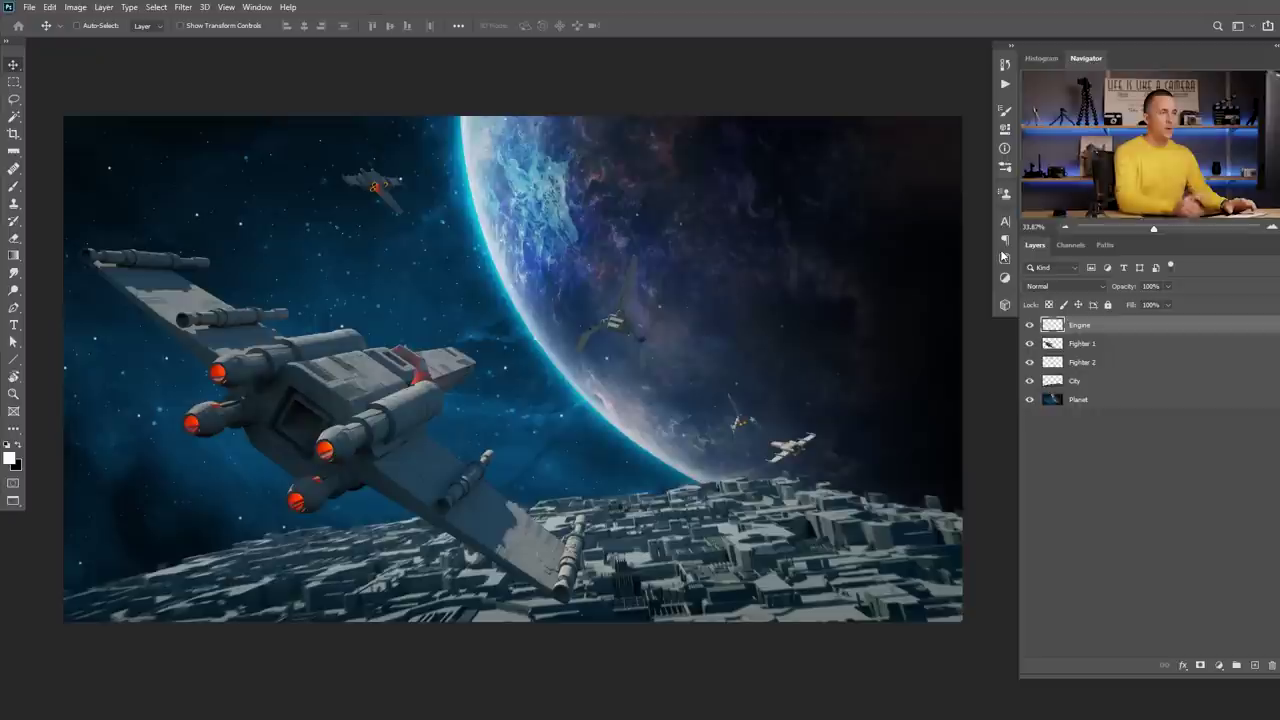
click(1077, 291)
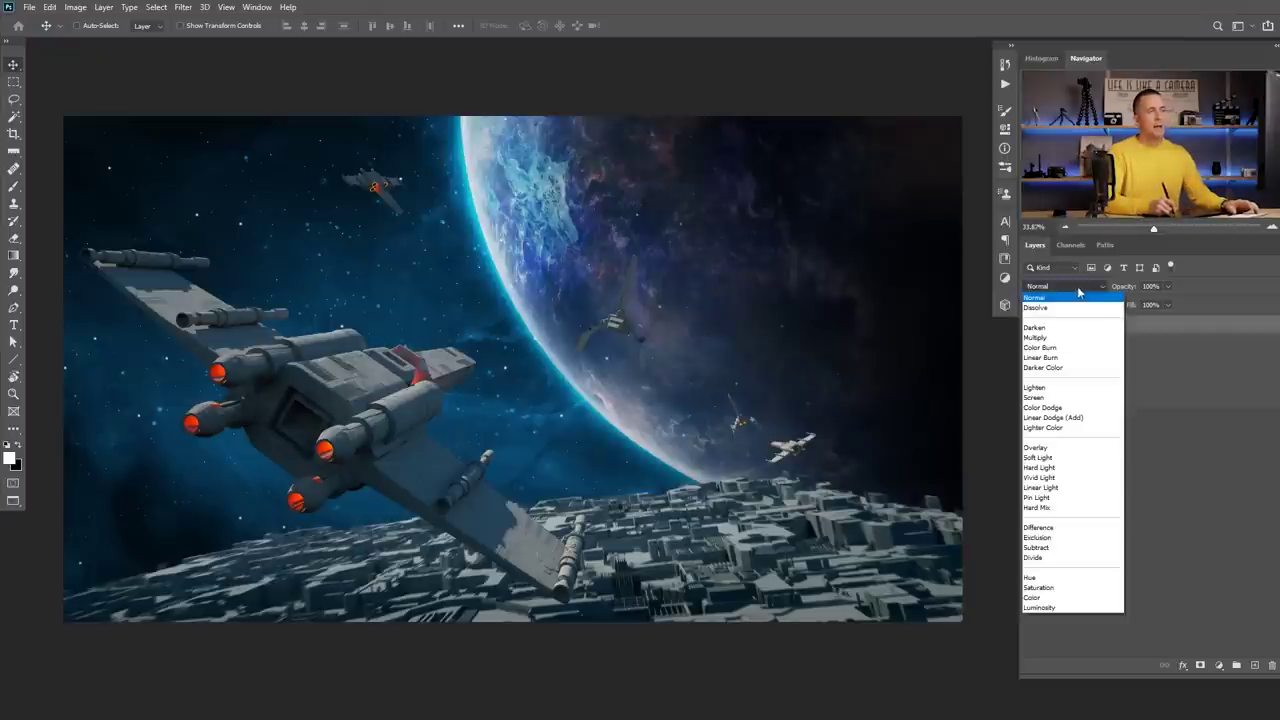
click(1060, 419)
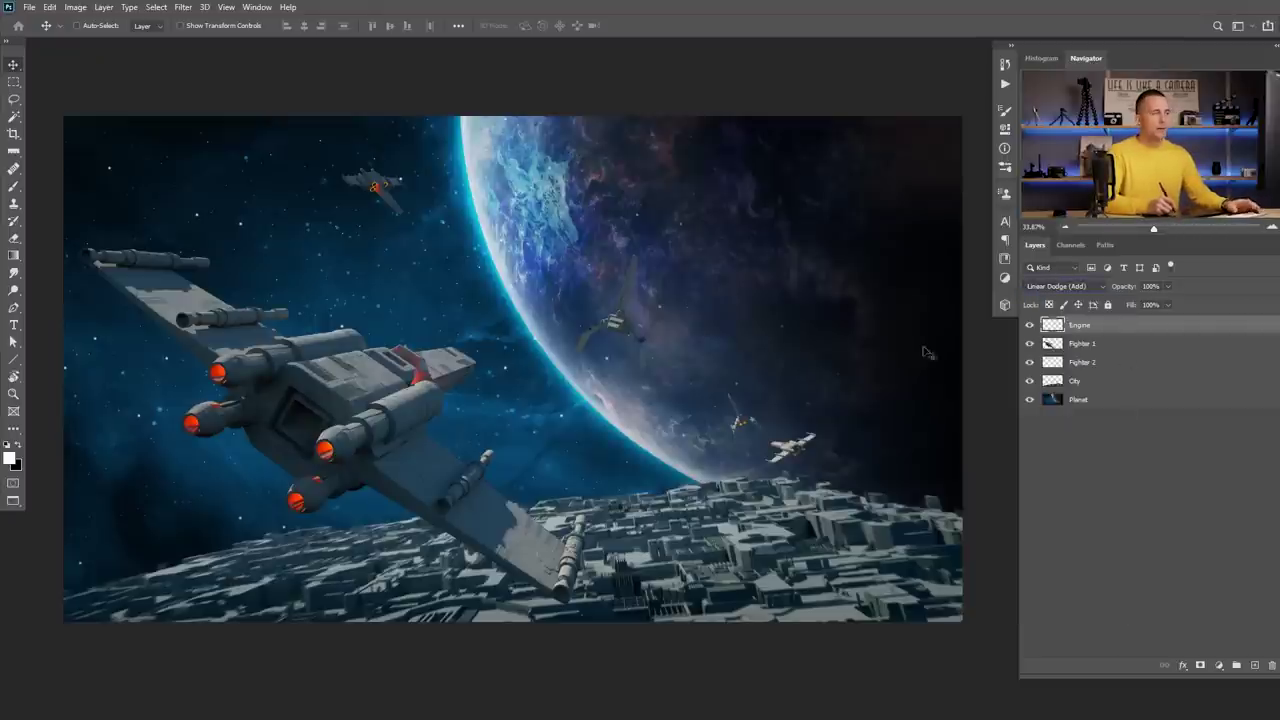
Keep white as the foreground colour and choose a soft round brush for painting the large fighter's engines.
drag(209, 370, 201, 398)
click(10, 459)
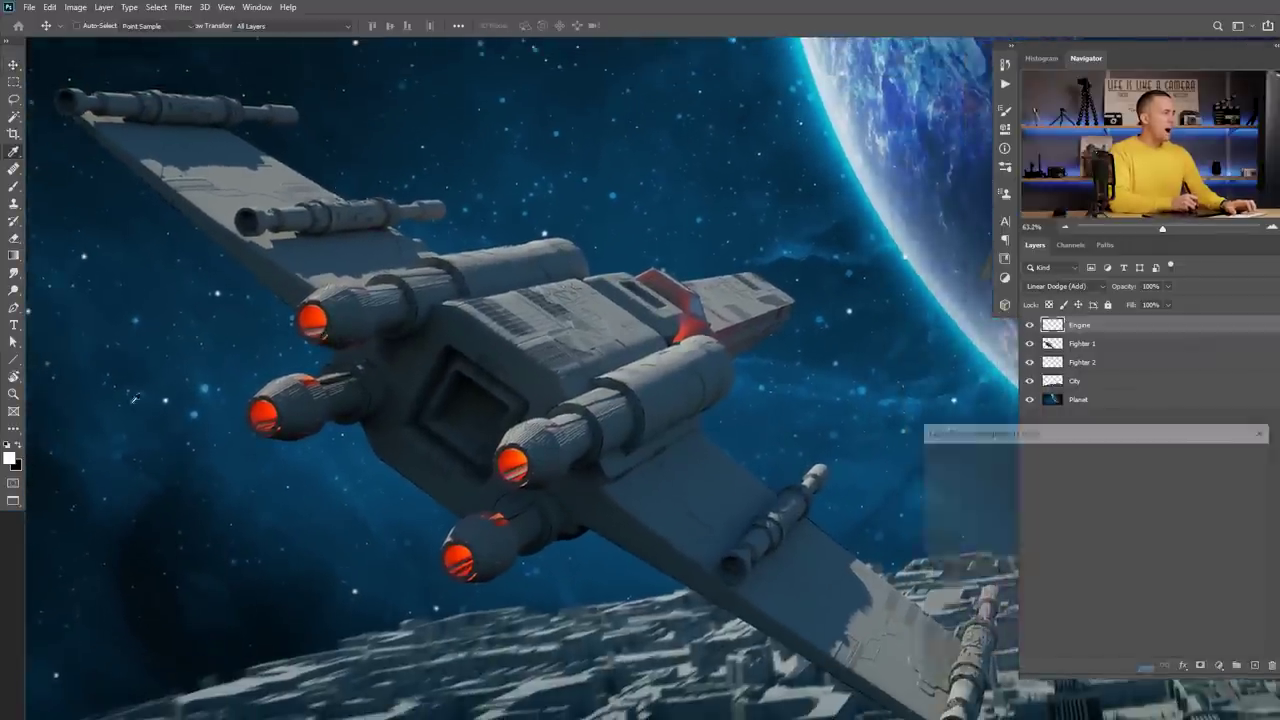
key(Return)
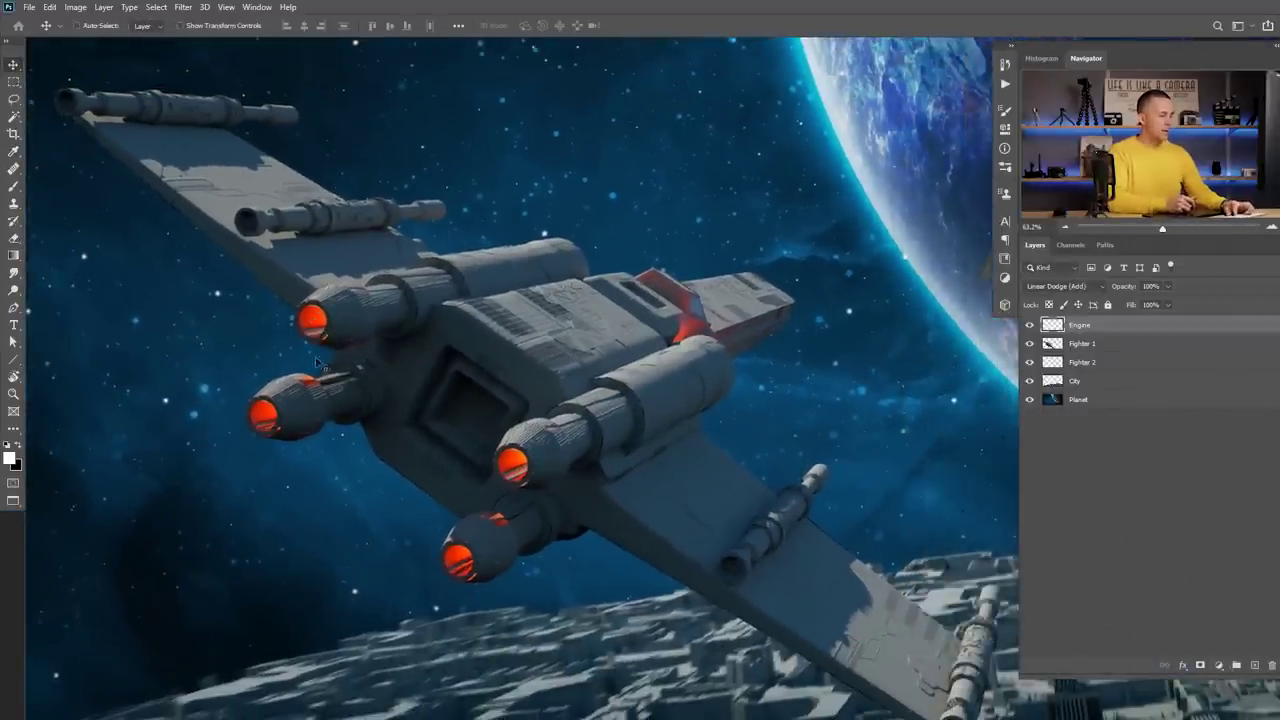
key(b)
right_click(320, 296)
click(383, 273)
drag(411, 166, 491, 197)
key(ctrl+z)
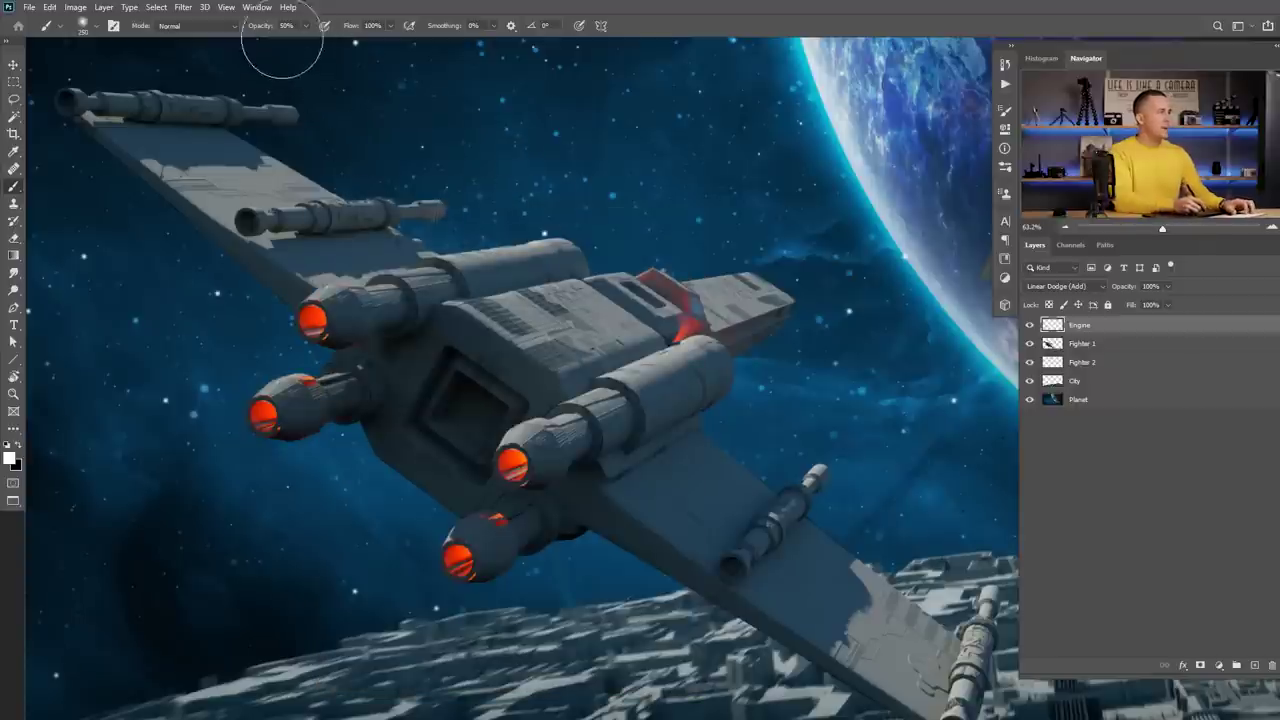
Paint repeated white dabs at 50% opacity over the four engine exhausts of the large fighter to make glowing cores.
click(311, 322)
click(310, 322)
click(312, 322)
click(311, 317)
click(512, 463)
click(512, 463)
click(458, 560)
click(458, 560)
click(458, 560)
click(264, 415)
click(264, 415)
click(264, 415)
click(460, 558)
click(264, 417)
click(311, 320)
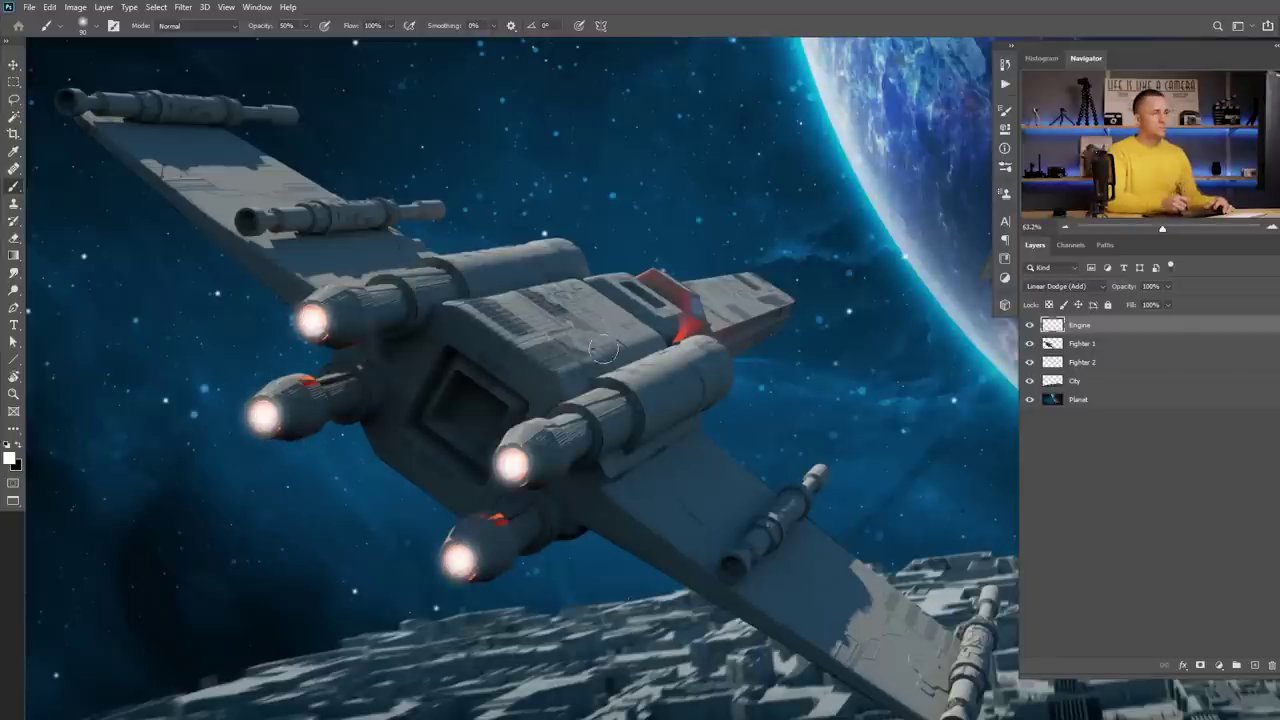
Add a layer above Engine in Linear Dodge (Add) mode and set the foreground colour to bright red, e90000.
key(ctrl+shift+alt+n)
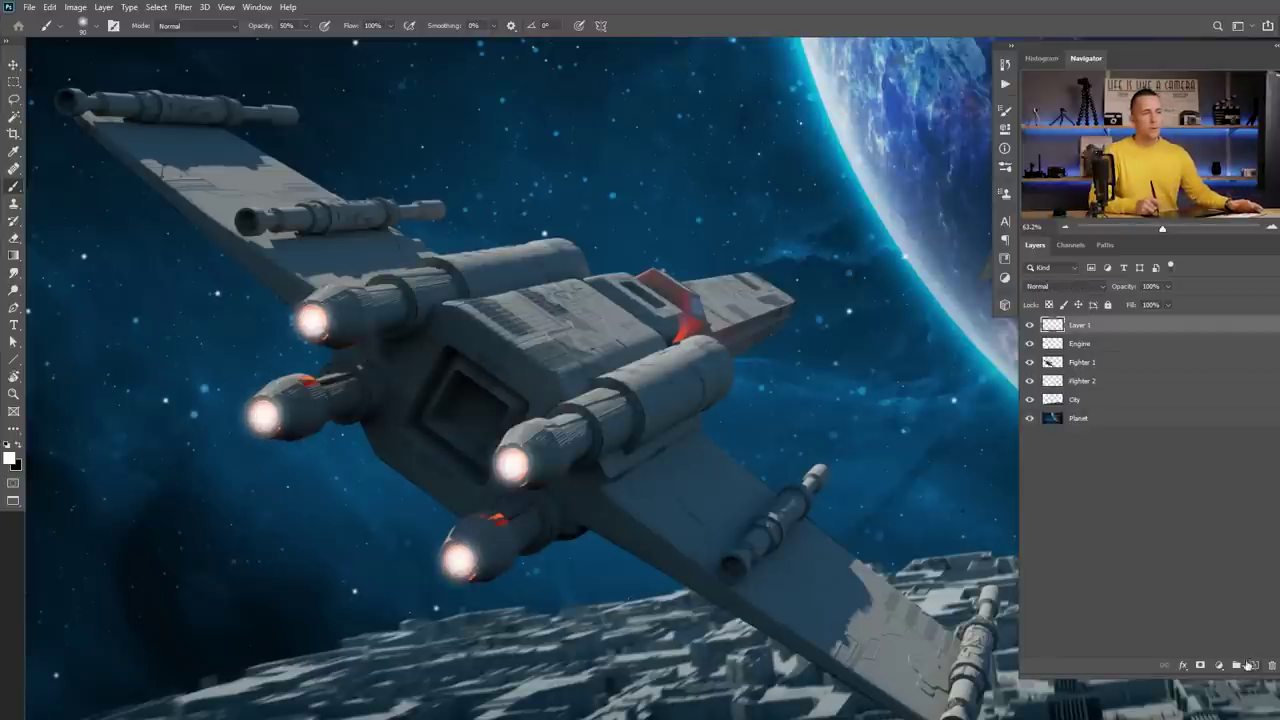
click(1074, 288)
click(1062, 416)
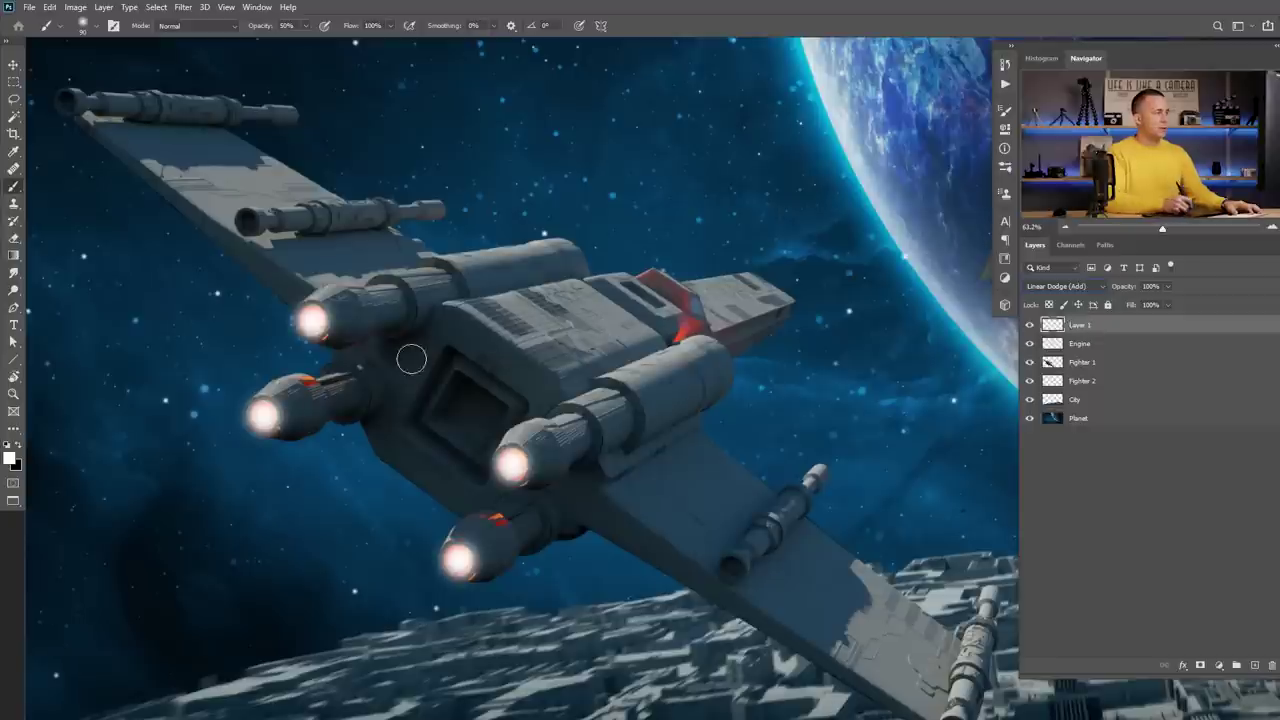
click(10, 457)
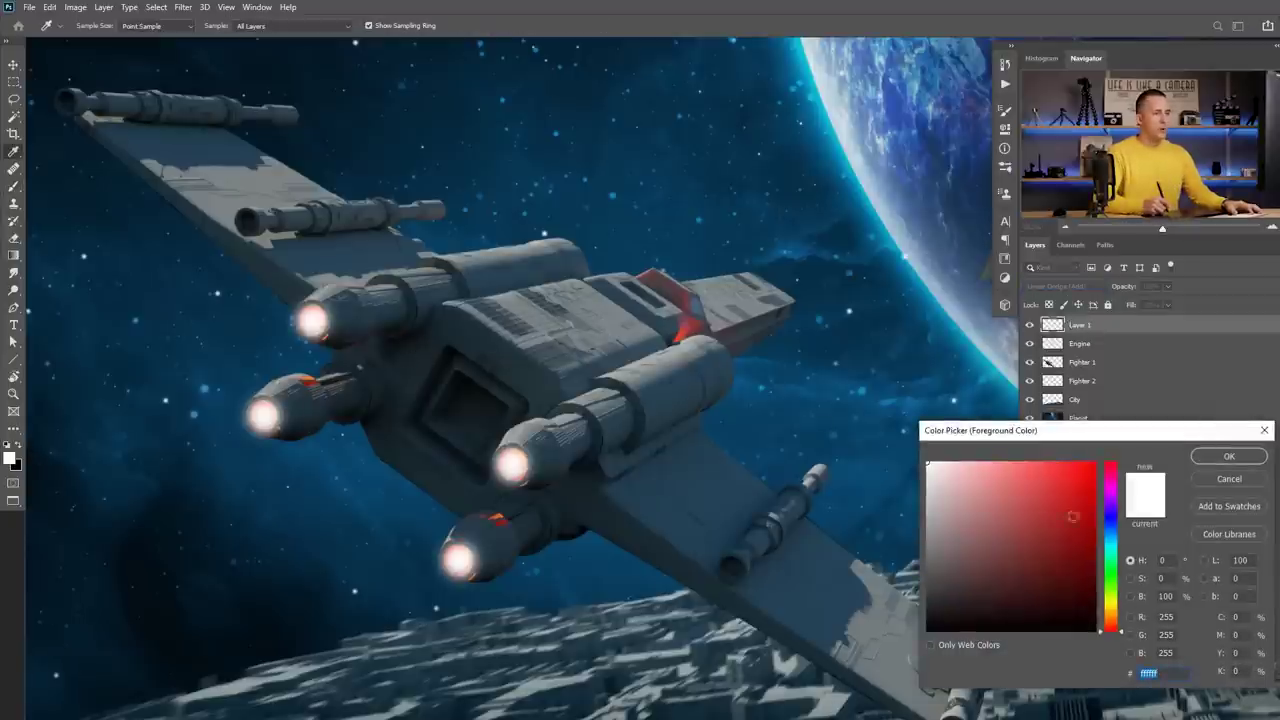
drag(1088, 545, 1116, 476)
click(1228, 457)
key(b)
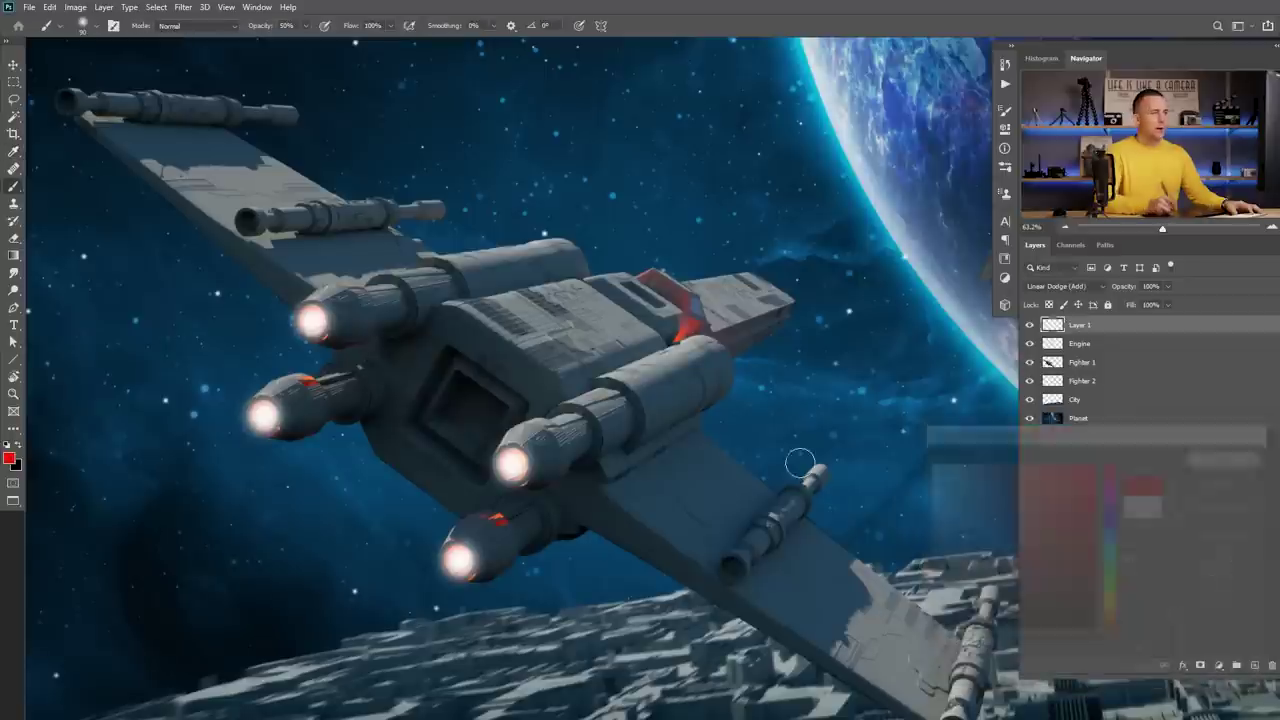
Paint a soft bright red glow around the white cores of all four engines at 50% brush opacity.
click(512, 465)
click(312, 318)
click(262, 412)
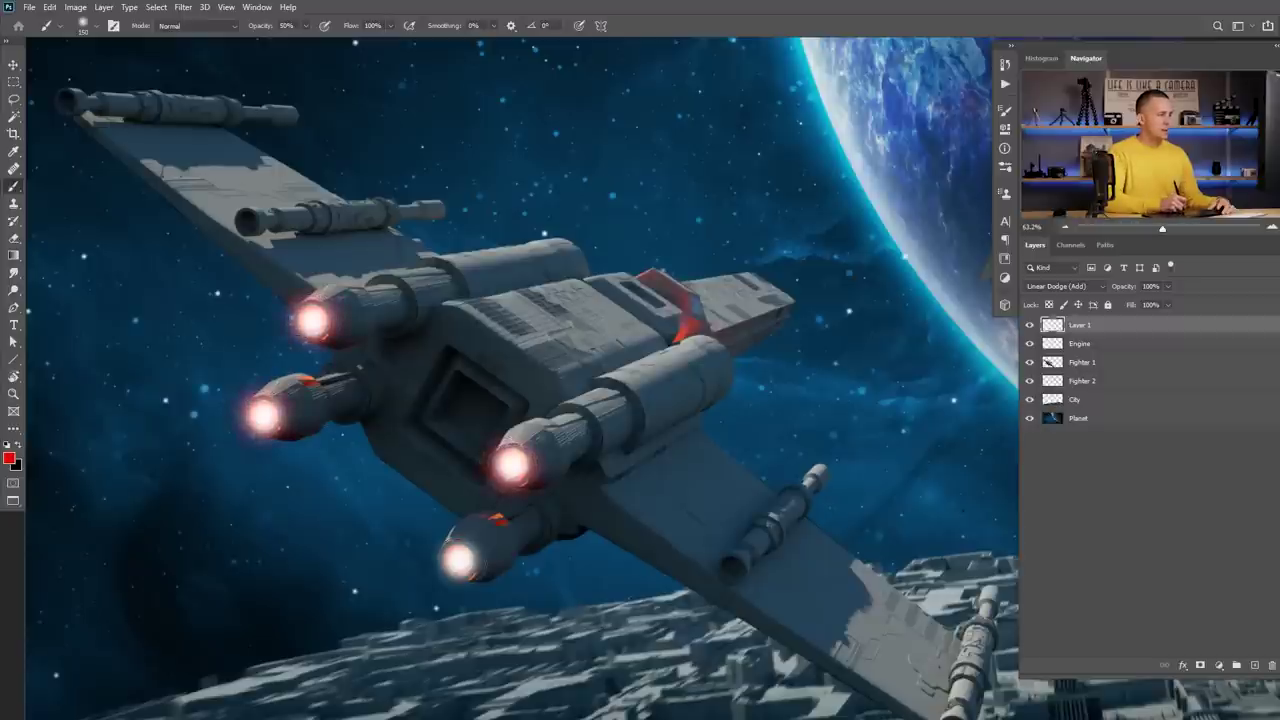
click(459, 560)
click(511, 462)
Add another Linear Dodge (Add) layer on top and choose a darker red, a60000, for an enlarged brush.
key(bracketright)
key(bracketright)
click(1254, 665)
click(1078, 290)
click(1070, 410)
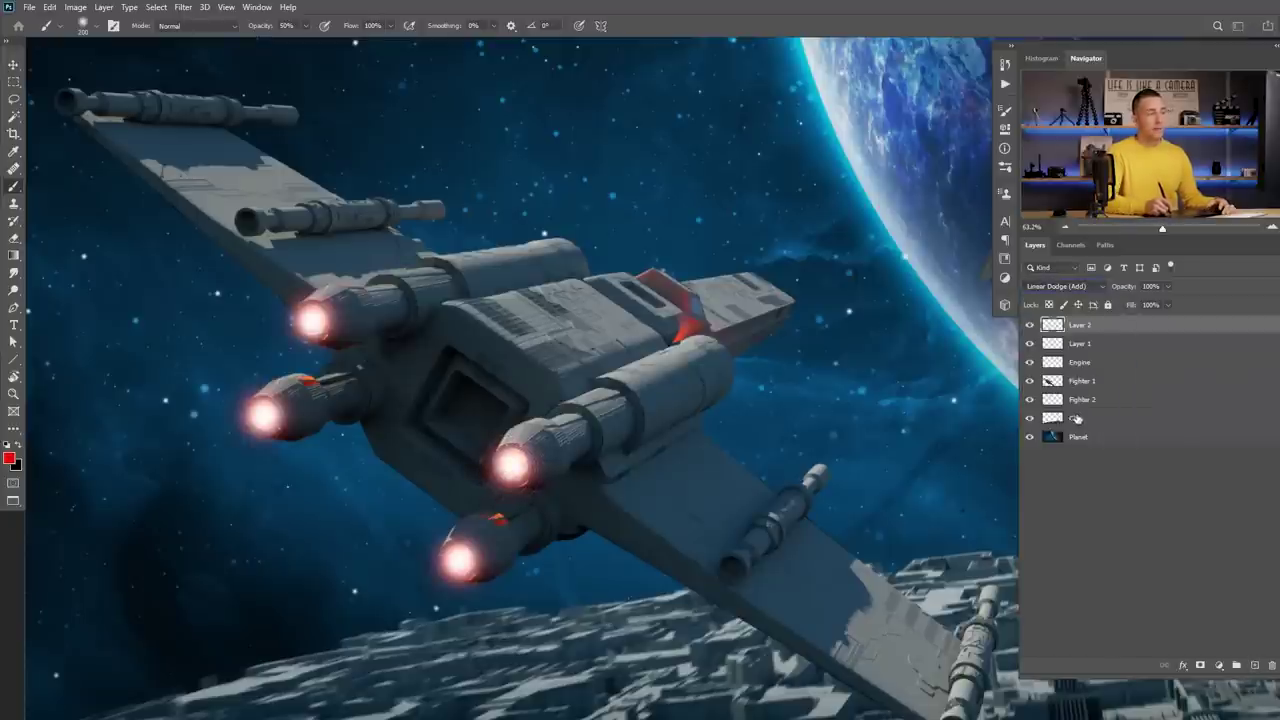
click(11, 459)
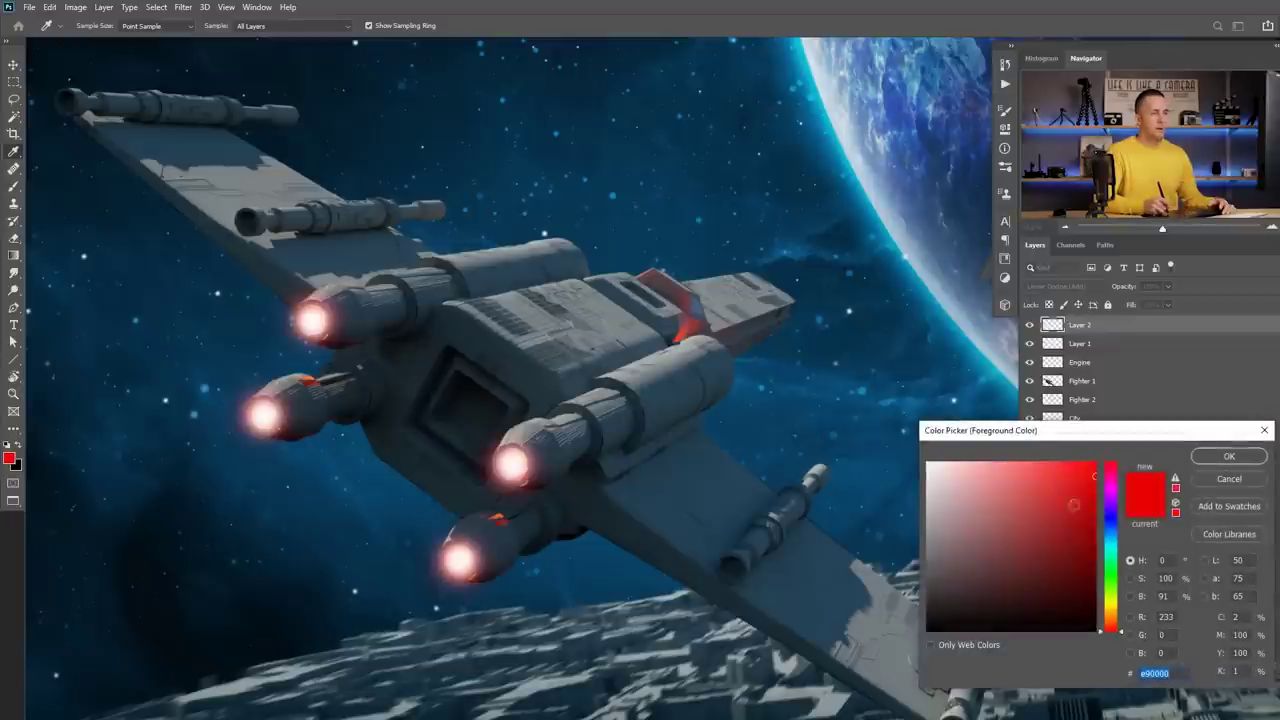
click(1226, 457)
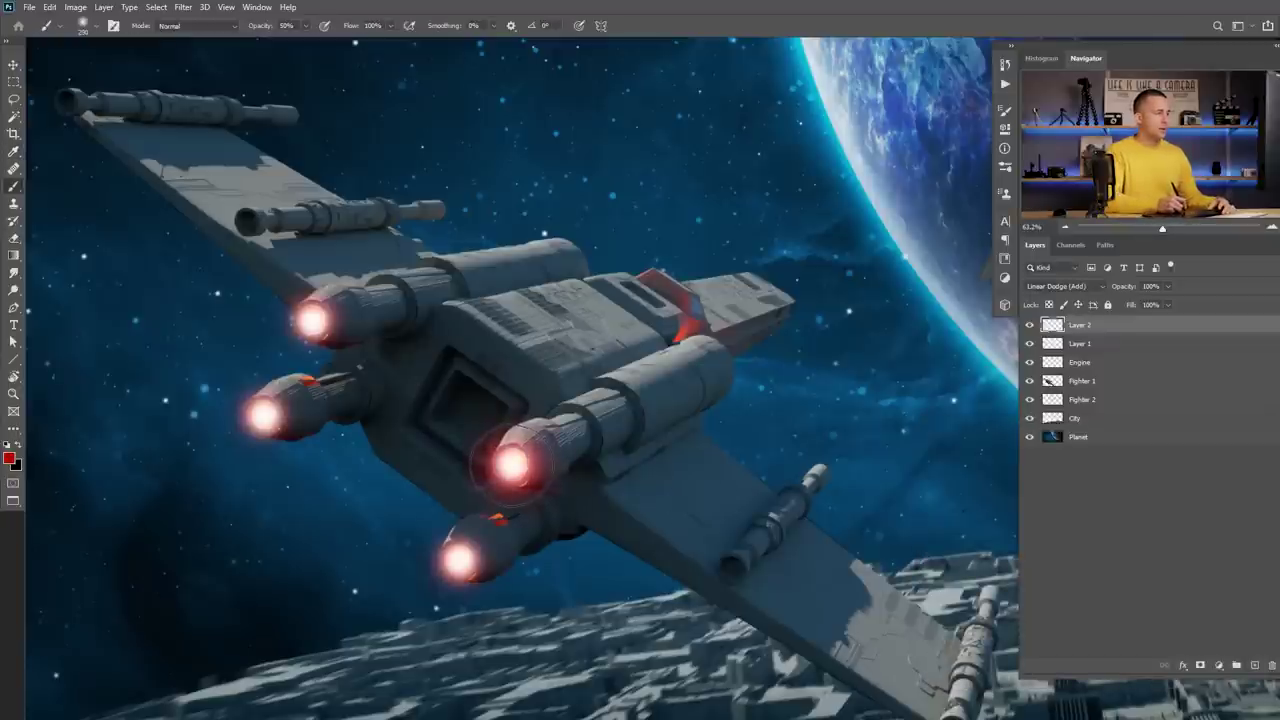
Paint a wider dark red halo around the four engines of the large fighter.
click(459, 560)
click(263, 414)
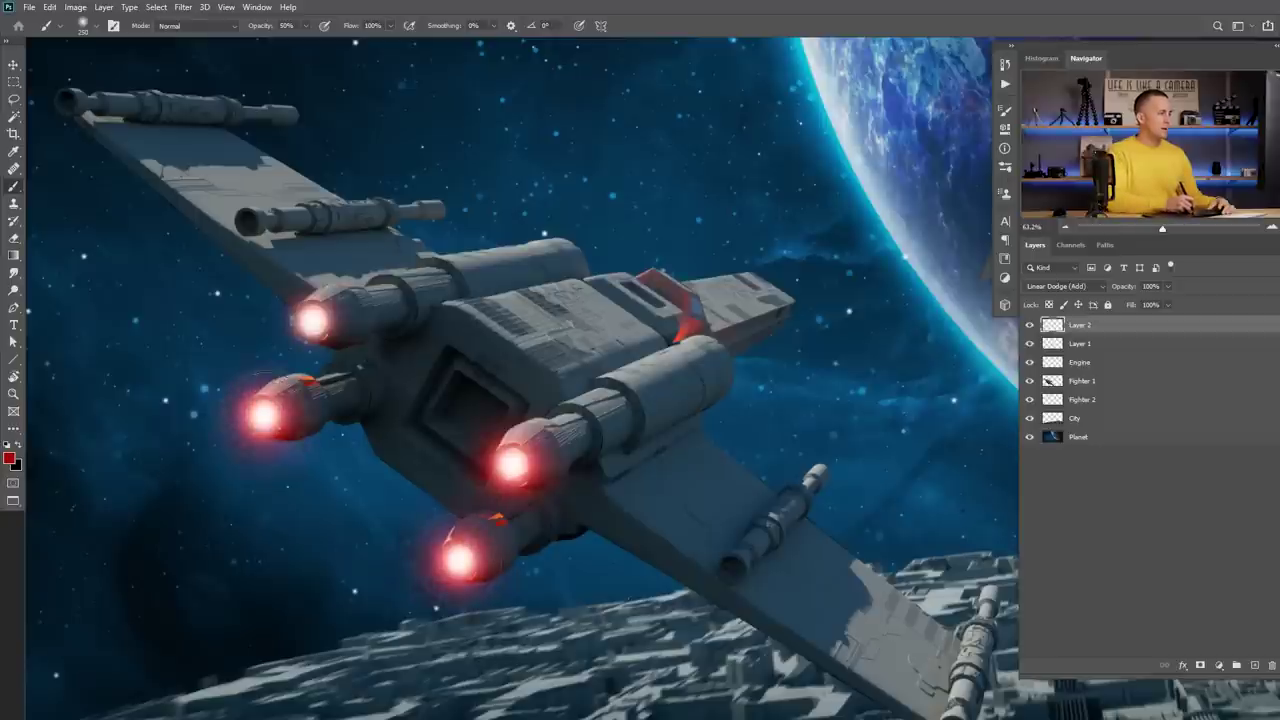
click(312, 322)
drag(503, 411, 509, 400)
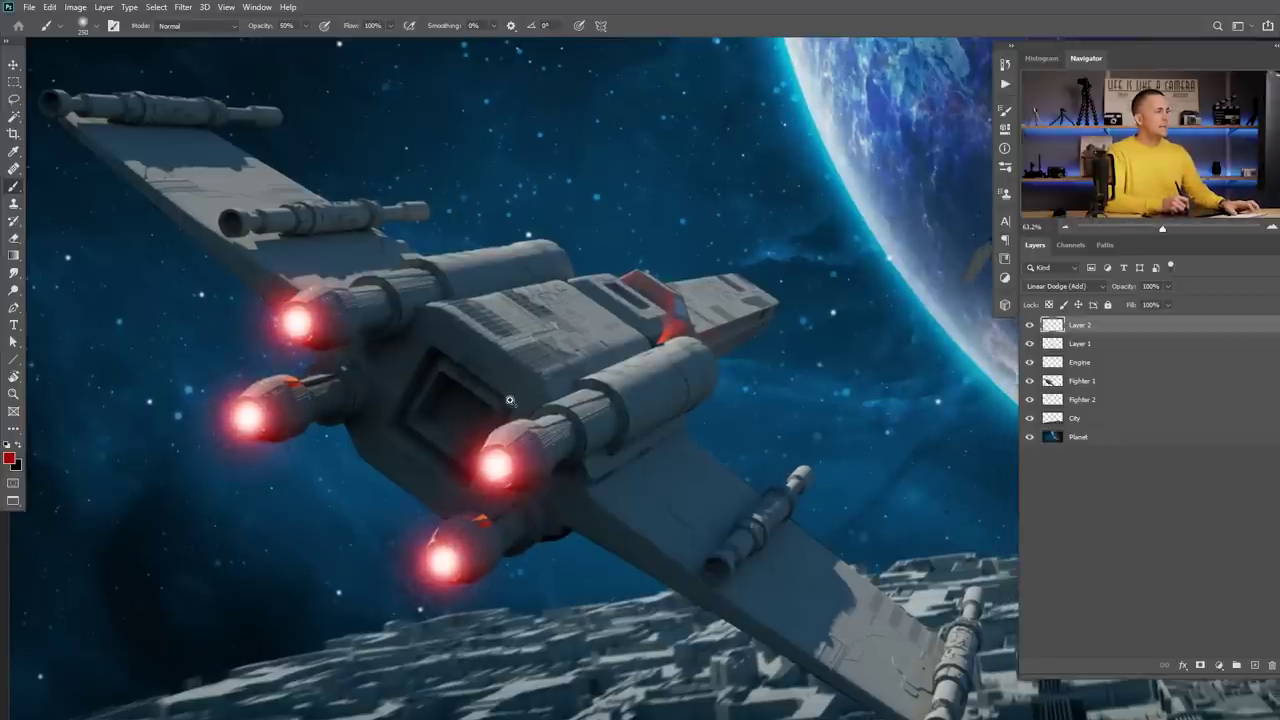
scroll(509, 400, down, 3)
scroll(459, 397, up, 3)
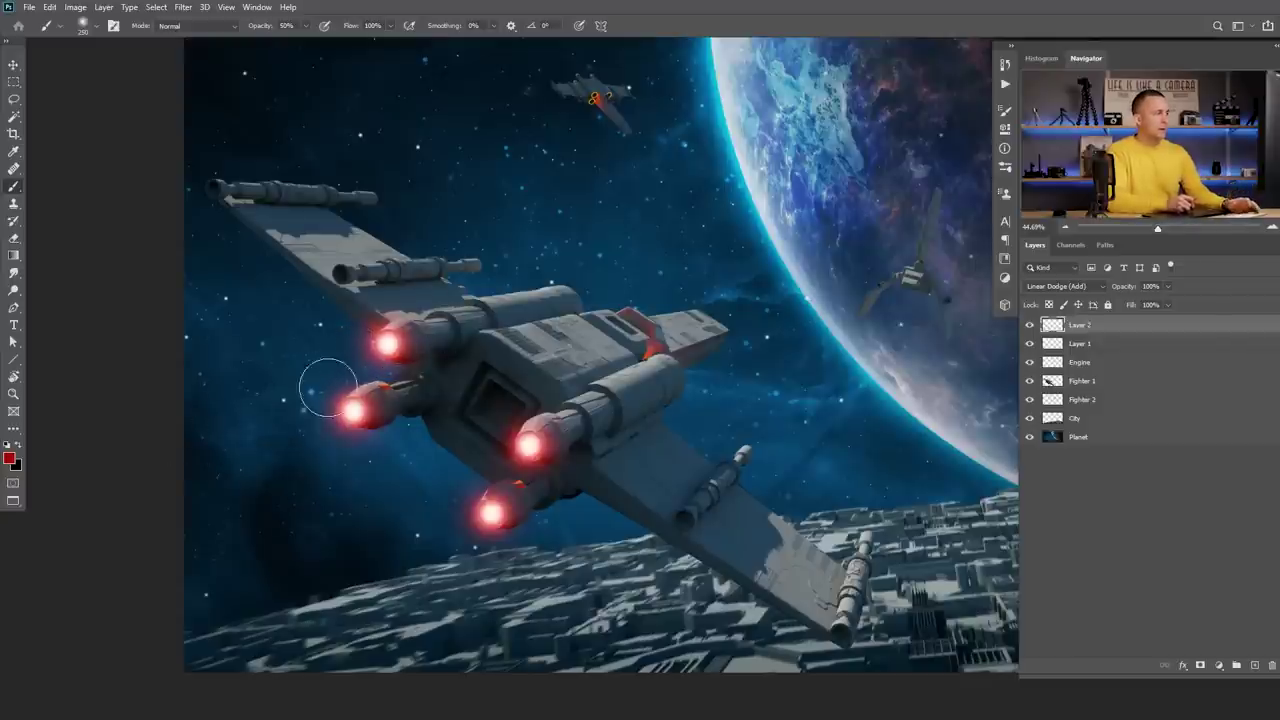
Add one more Linear Dodge (Add) layer on top and set the foreground colour to orange, RGB 217, 70, 3.
click(1253, 666)
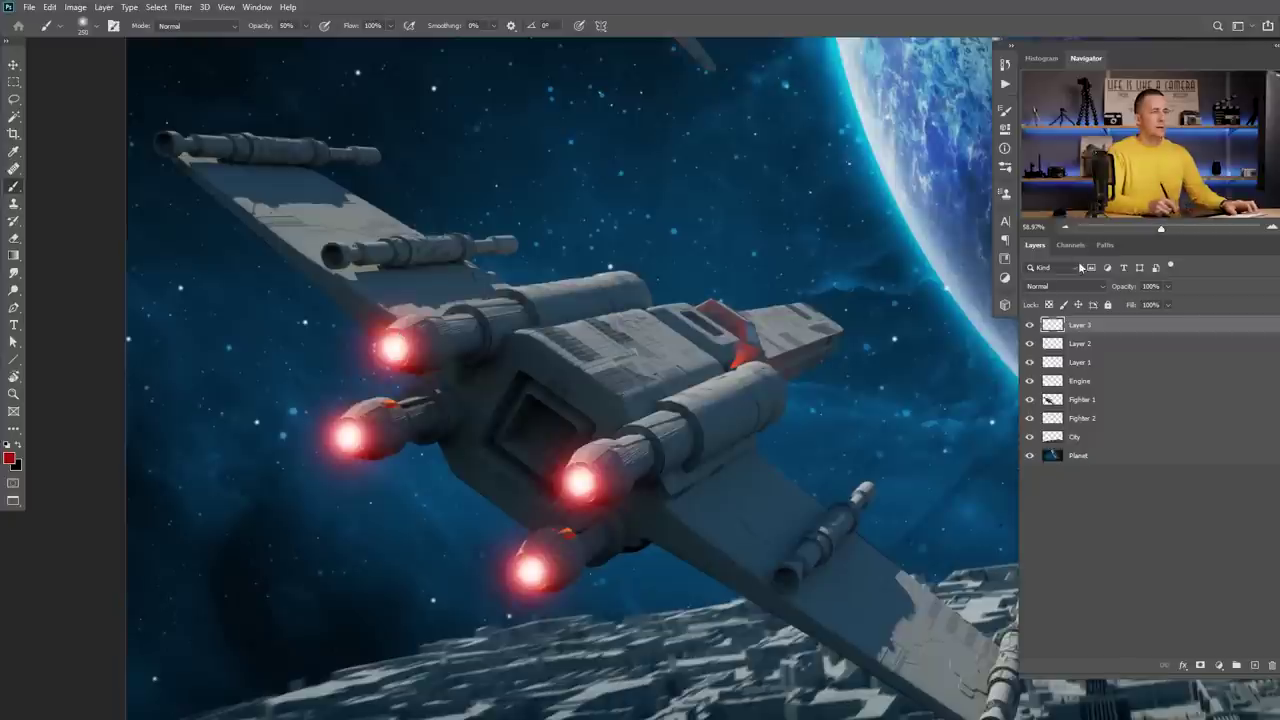
click(1065, 286)
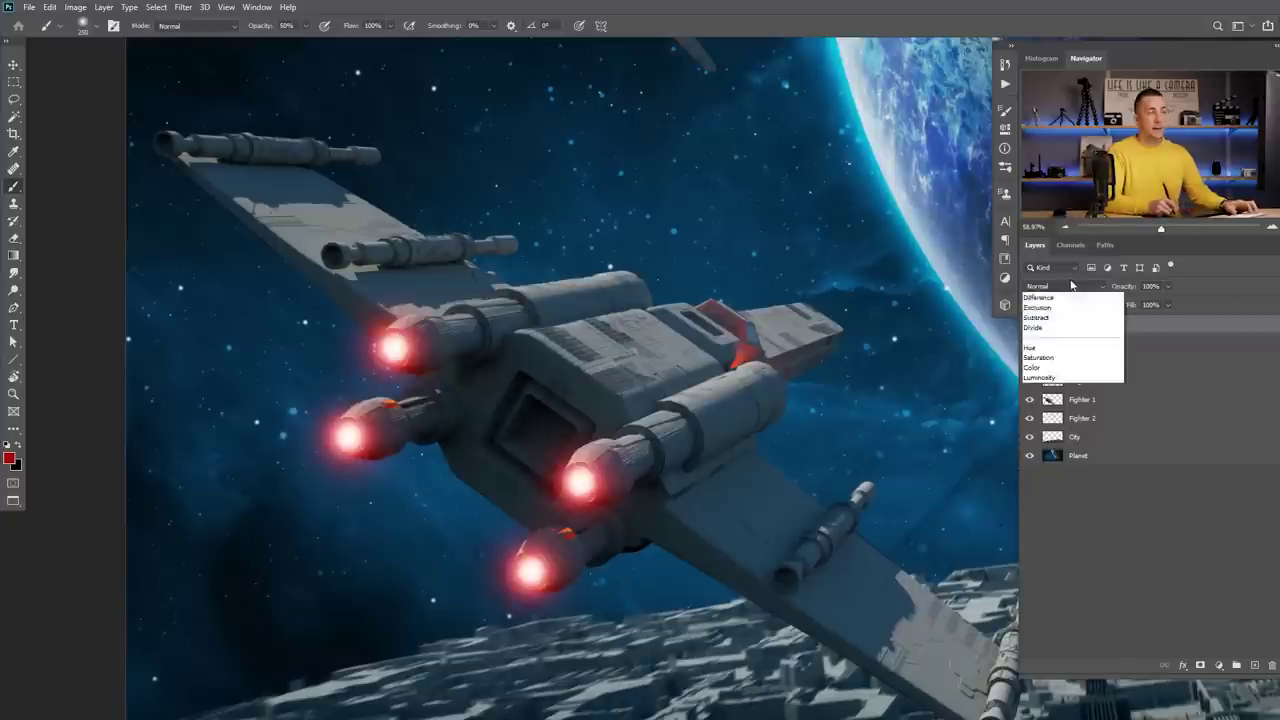
click(1050, 418)
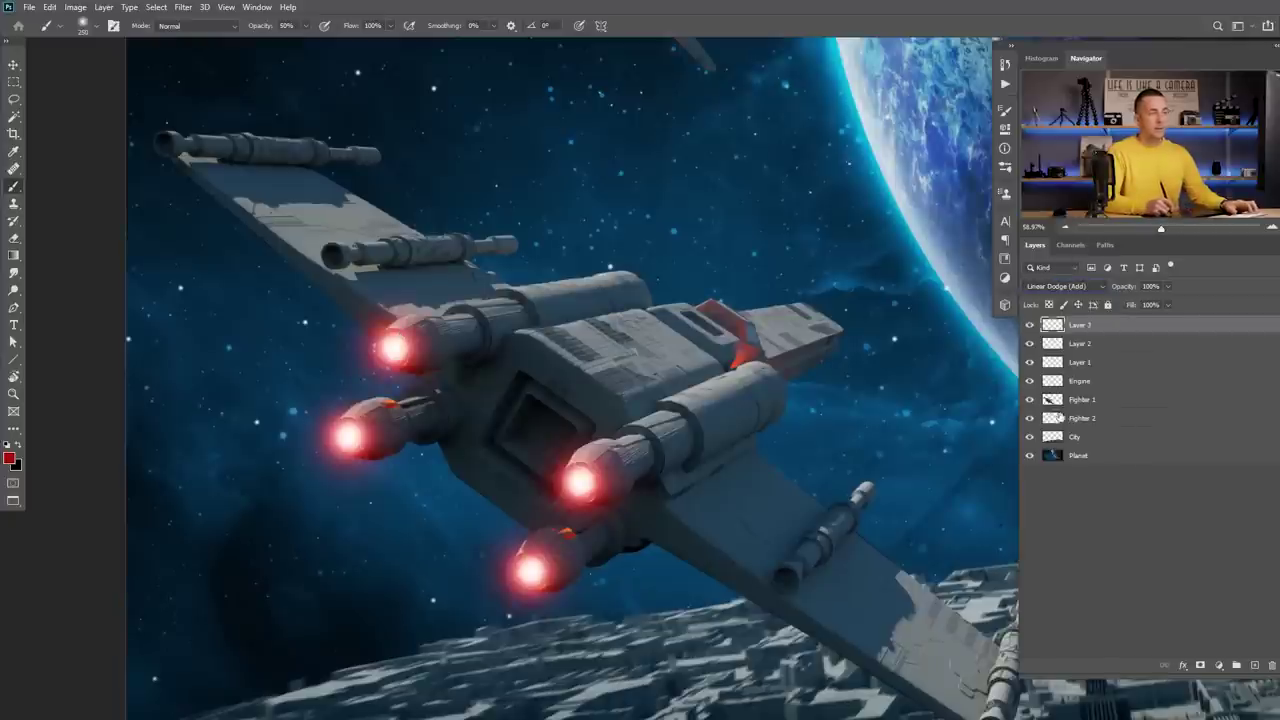
click(9, 458)
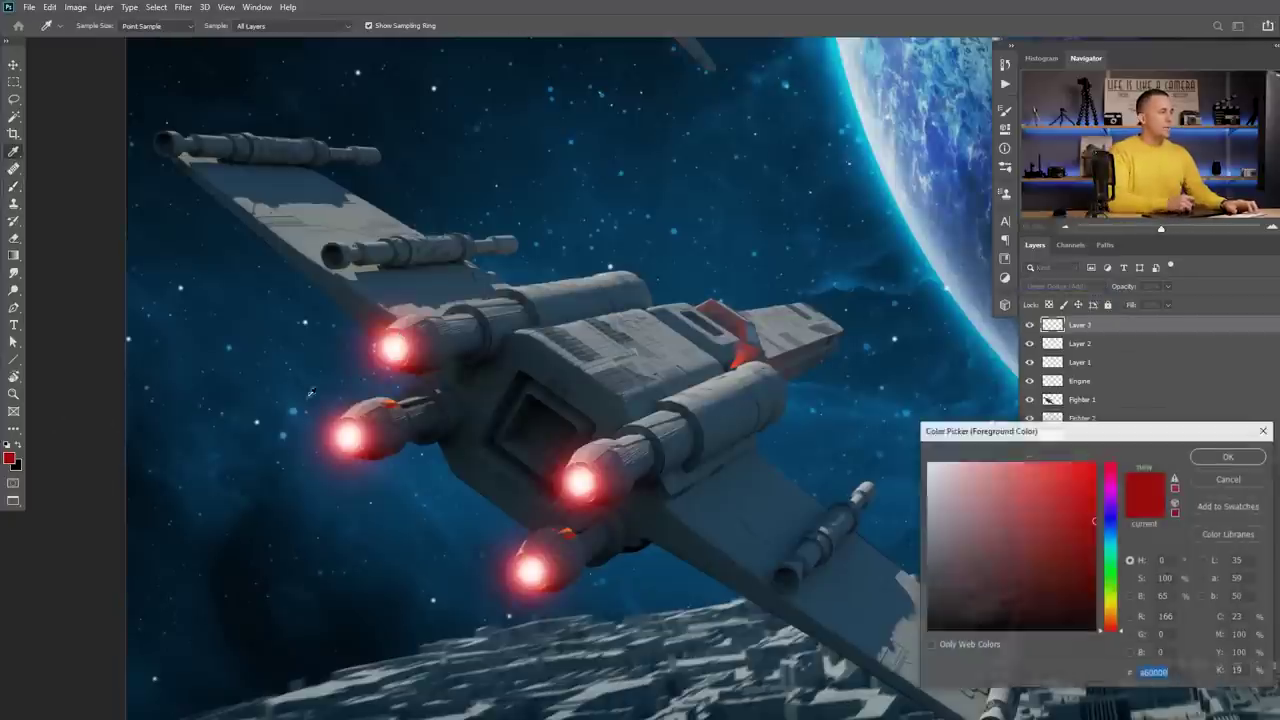
click(1118, 624)
drag(1093, 483, 1093, 490)
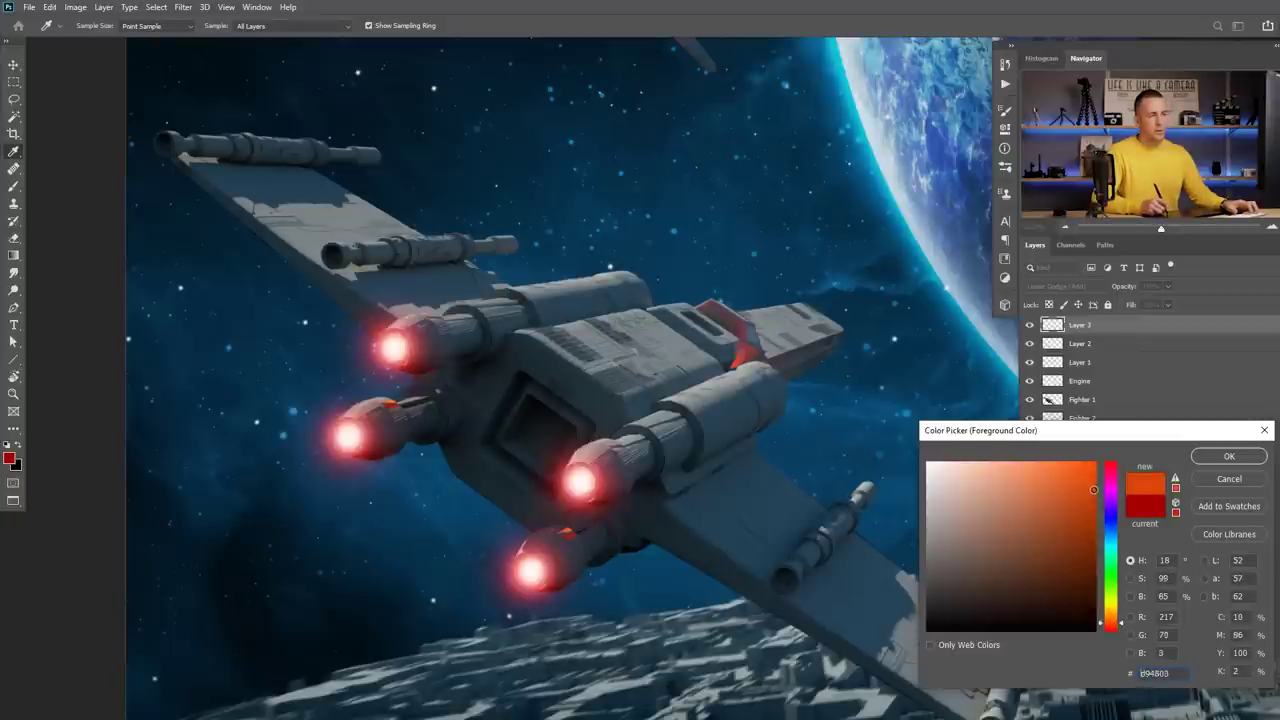
click(1226, 460)
key(b)
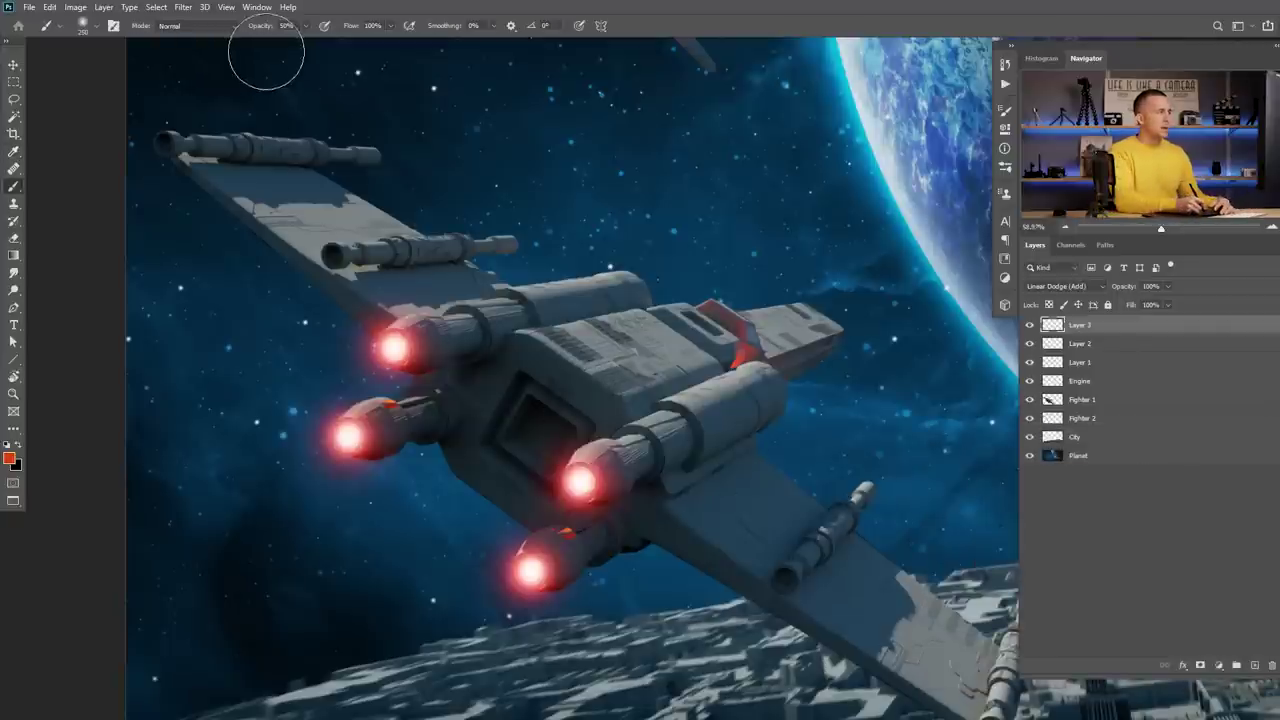
Raise the brush opacity to 100% and paint small orange dabs over the engine cores.
mouse_move(258, 28)
mouse_down()
mouse_move(318, 29)
mouse_move(292, 29)
mouse_up()
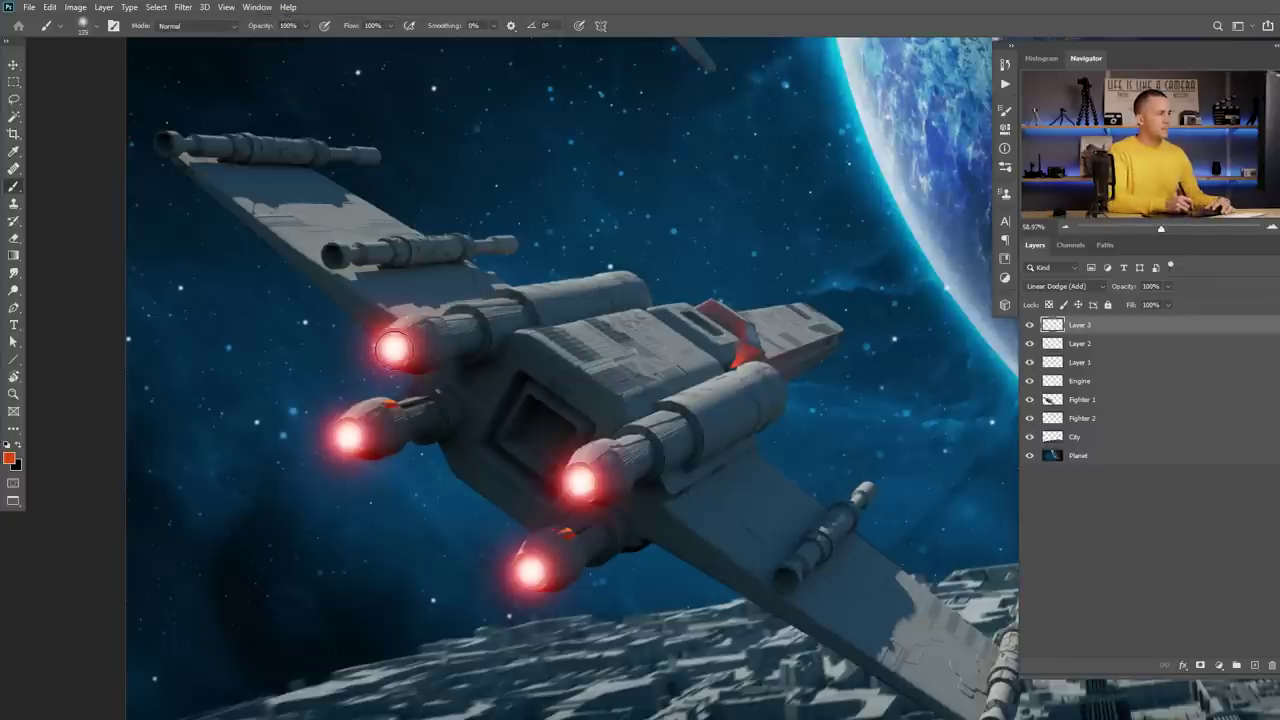
click(392, 347)
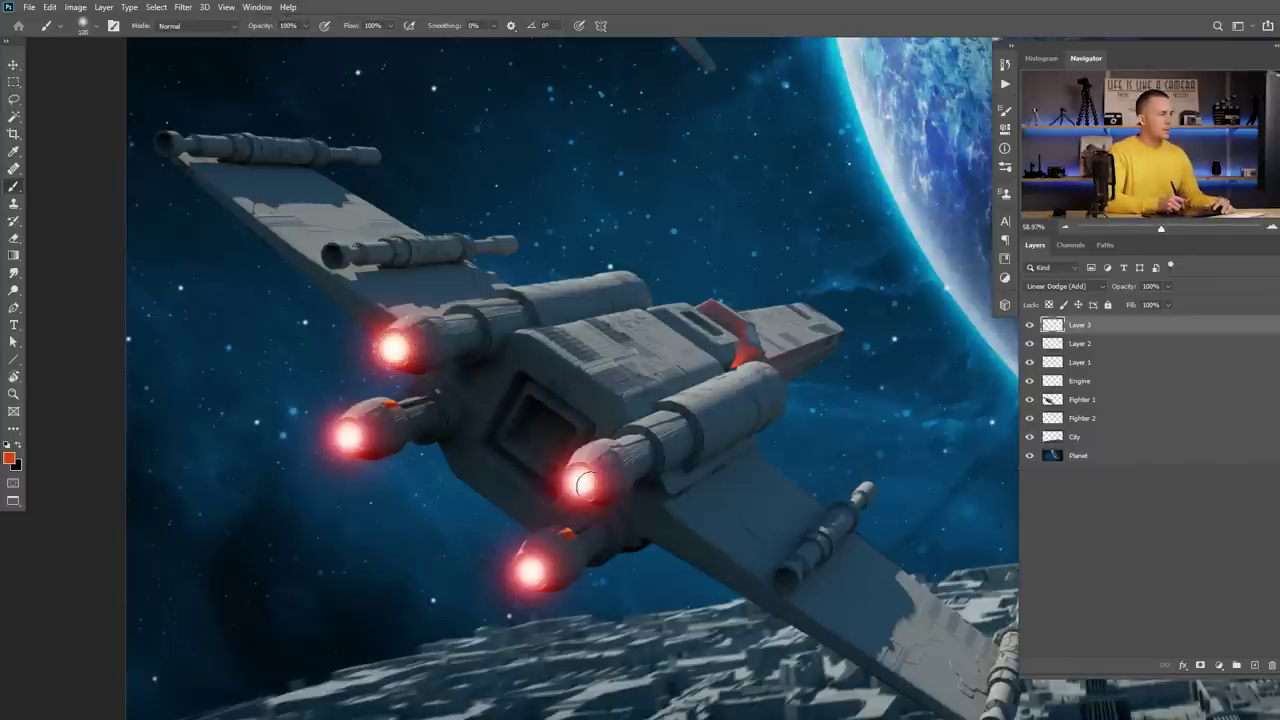
click(581, 482)
click(530, 571)
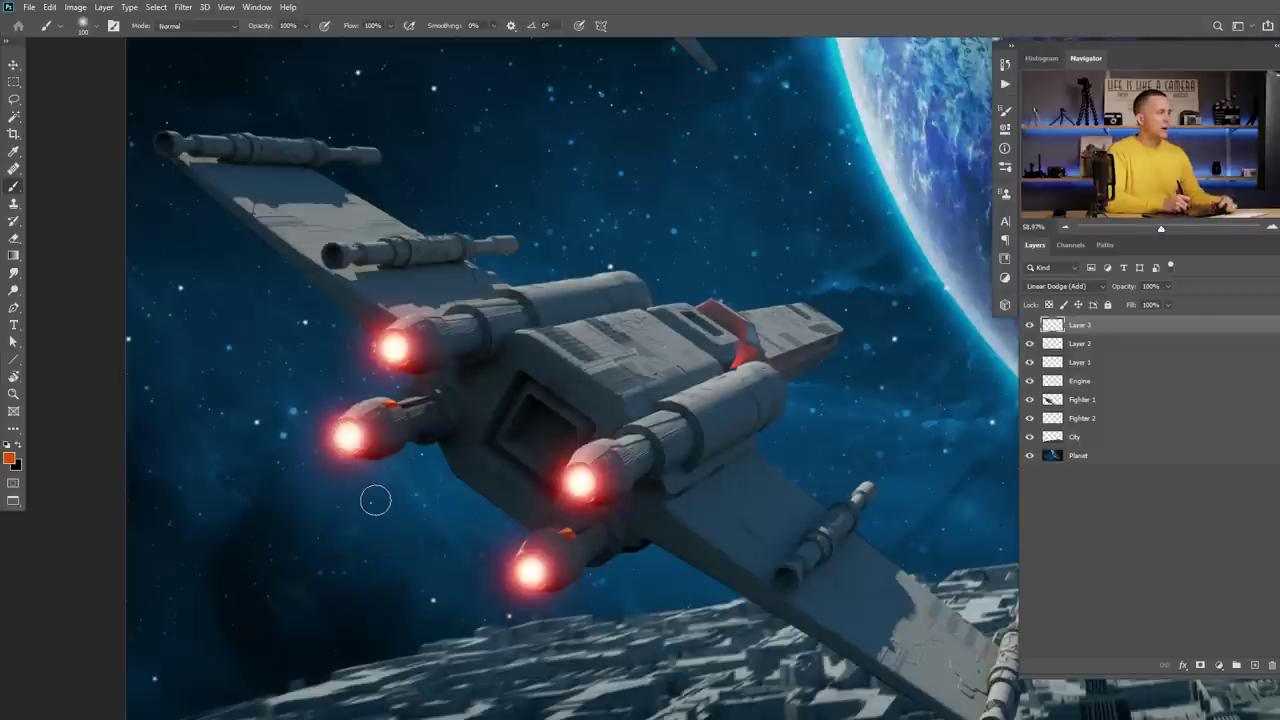
Smudge the orange dabs at 44% strength away from the four engines, backward and downward, to form tapering flame trails.
click(15, 275)
drag(399, 345, 395, 347)
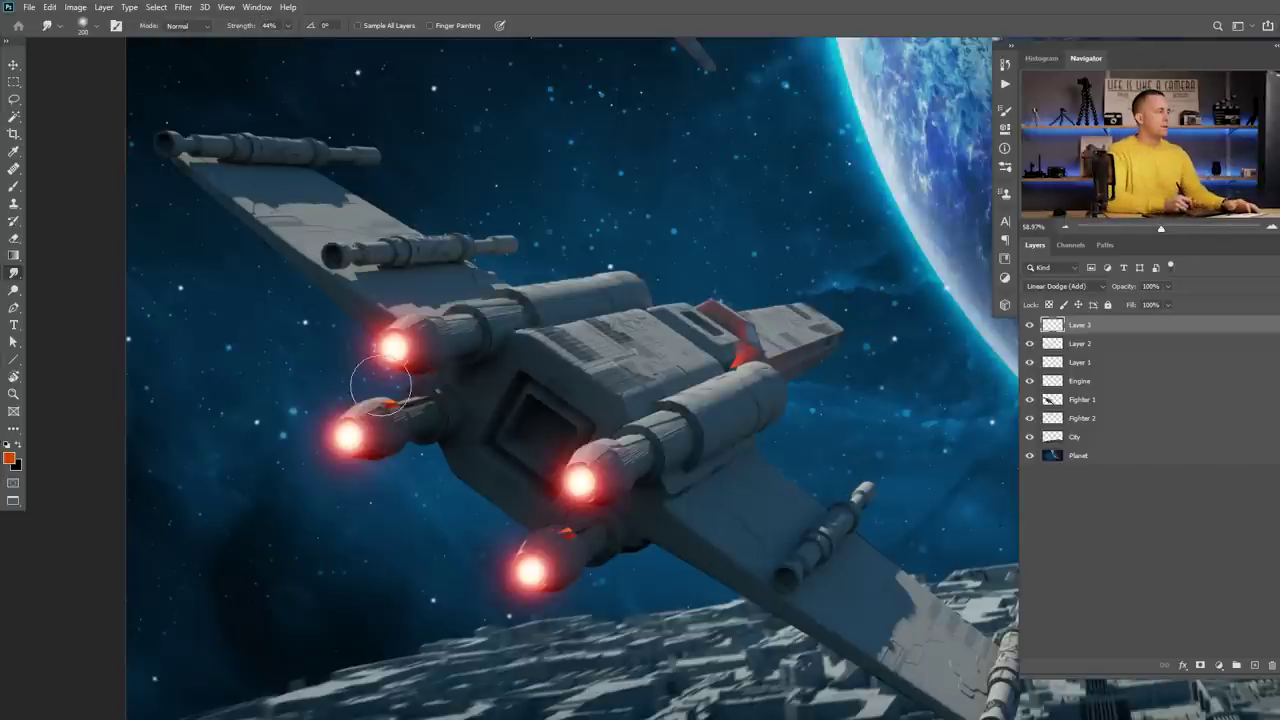
drag(398, 347, 214, 429)
drag(385, 352, 149, 463)
drag(352, 437, 54, 600)
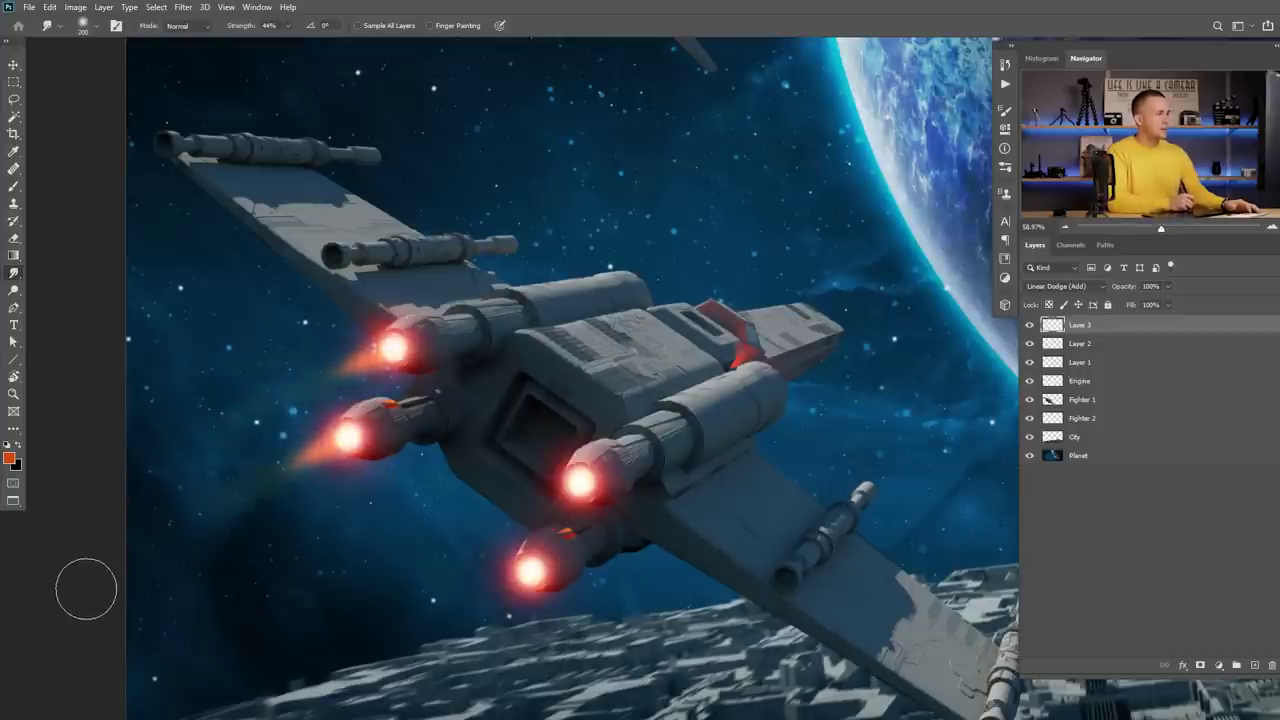
drag(582, 480, 528, 518)
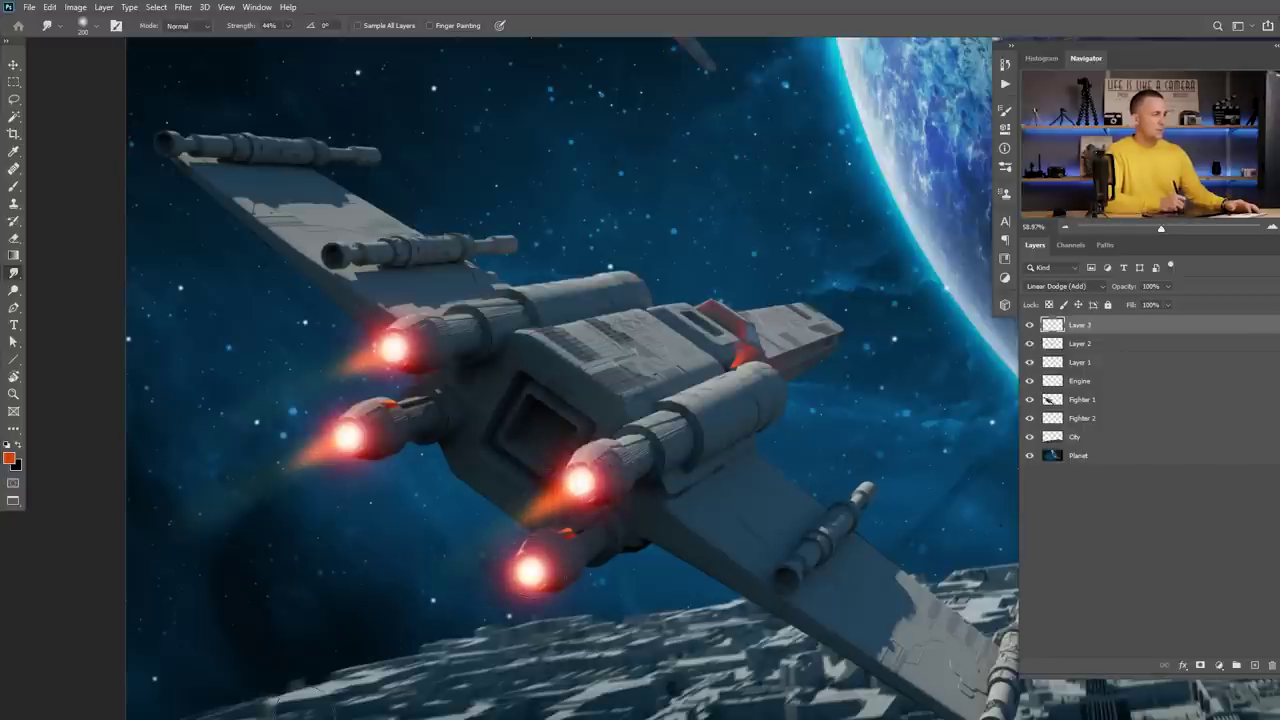
drag(530, 570, 498, 594)
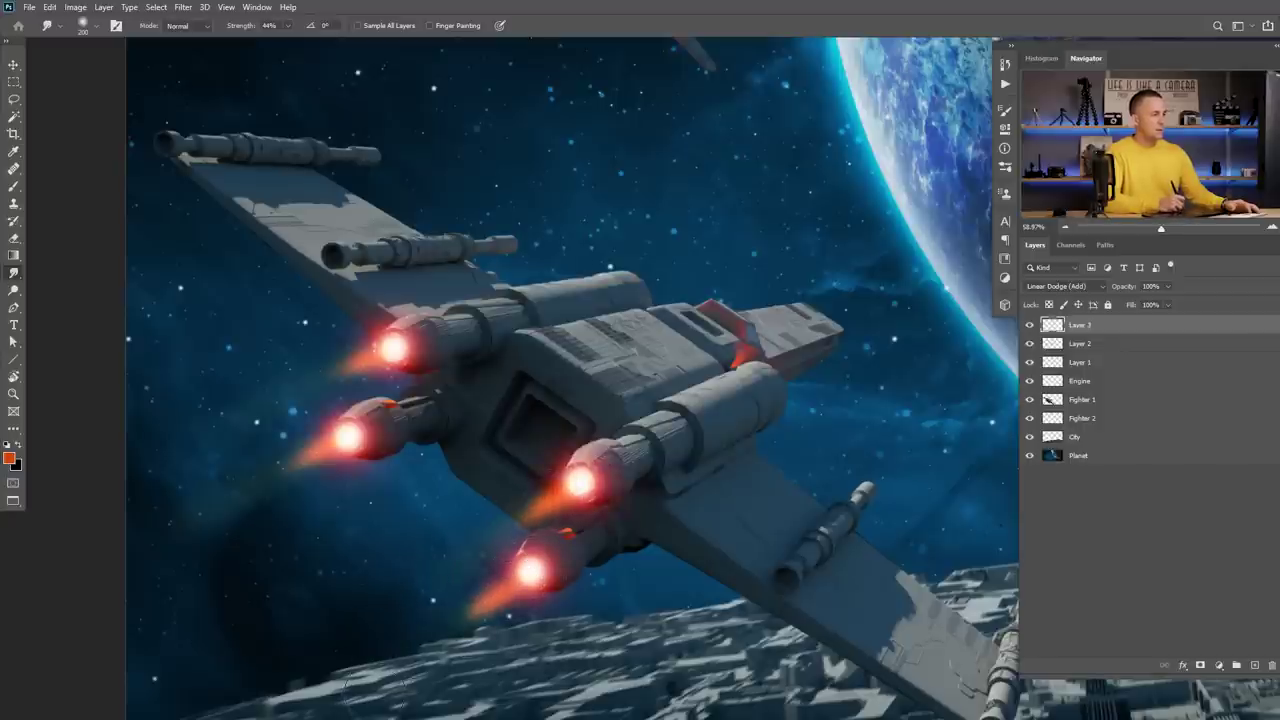
scroll(446, 543, down, 1)
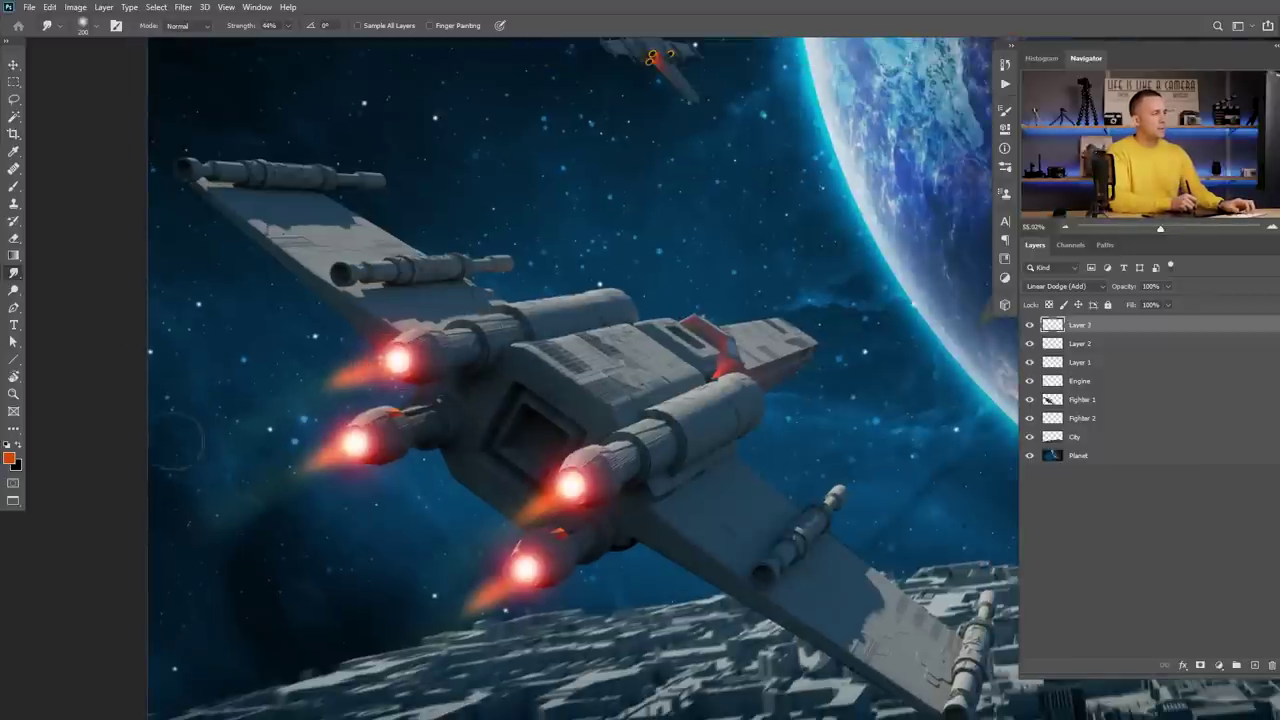
drag(378, 366, 306, 394)
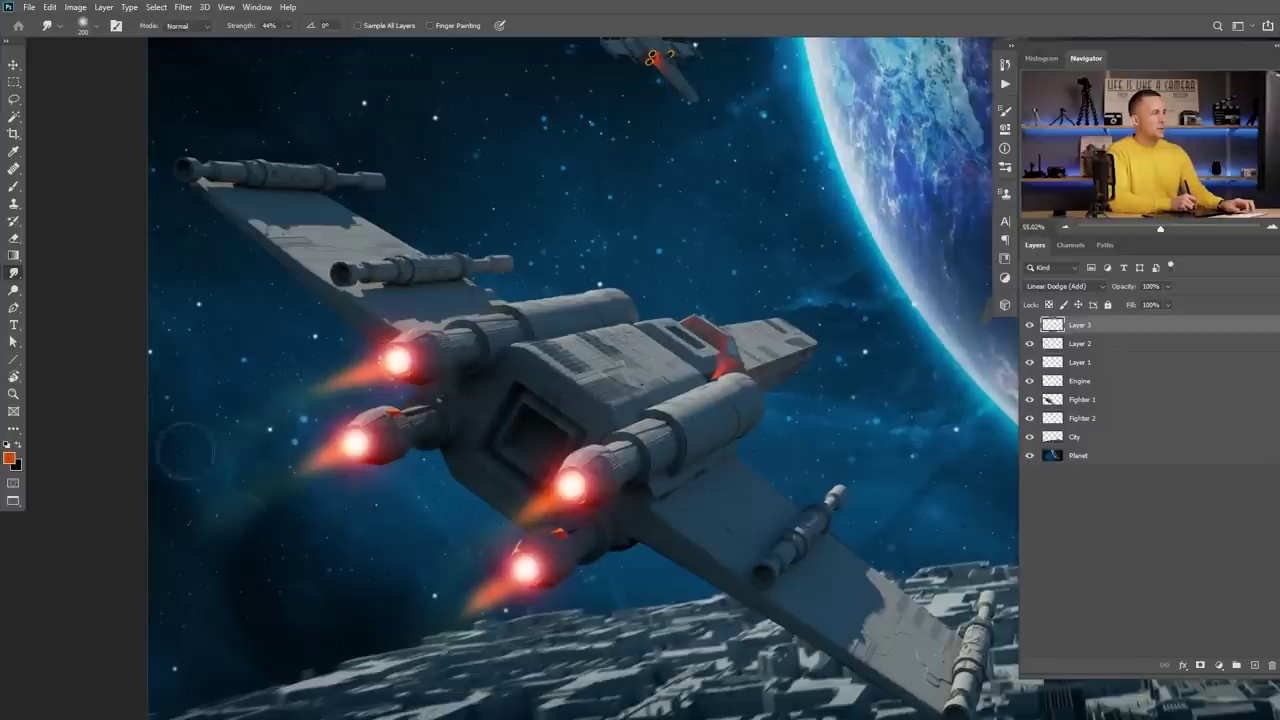
Smudge the flame trails behind the lower-left and right-hand engines further backward and downward, and rename the topmost flame layer.
drag(352, 440, 268, 480)
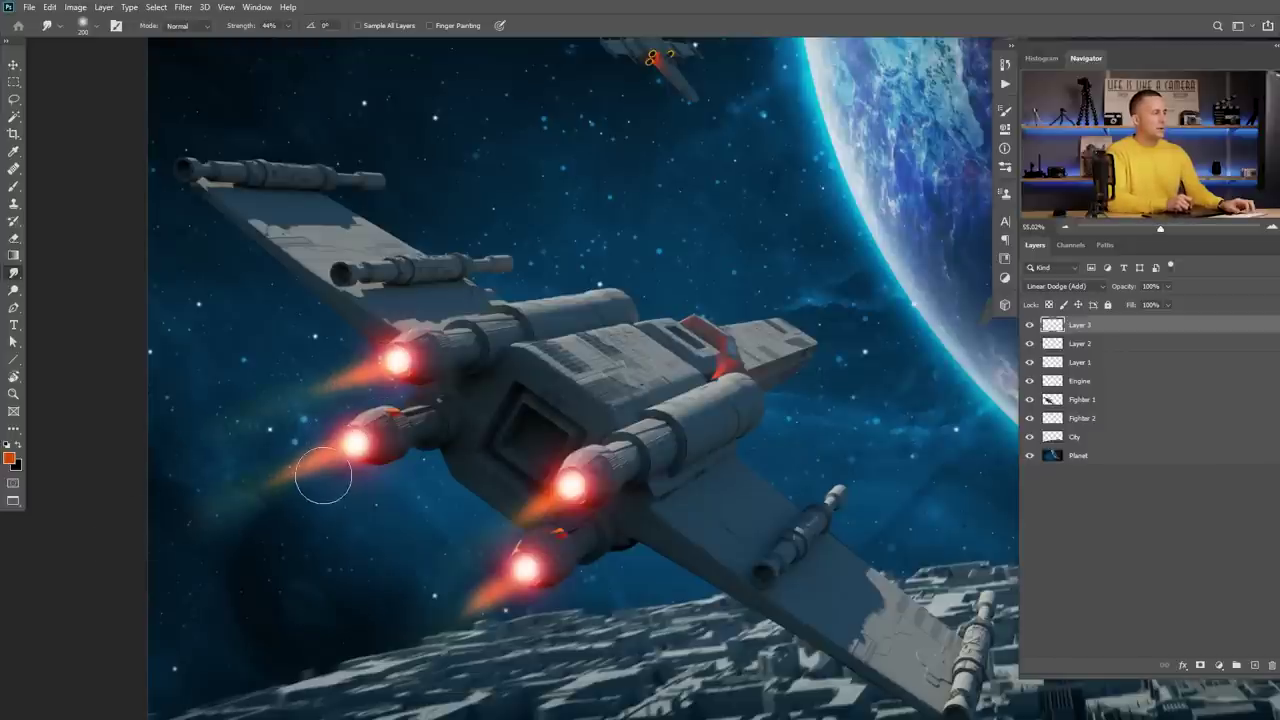
mouse_move(572, 488)
mouse_down()
mouse_move(505, 535)
mouse_move(406, 560)
mouse_move(418, 563)
mouse_up()
double_click(1080, 325)
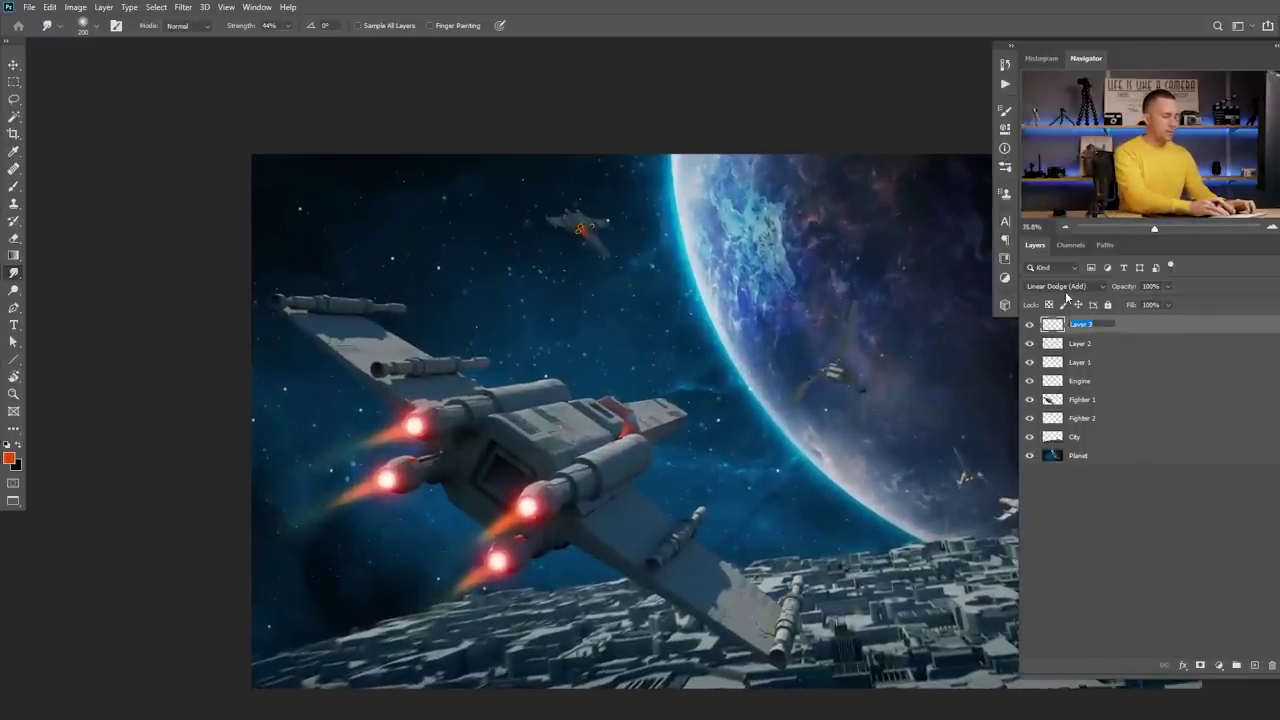
text(H)
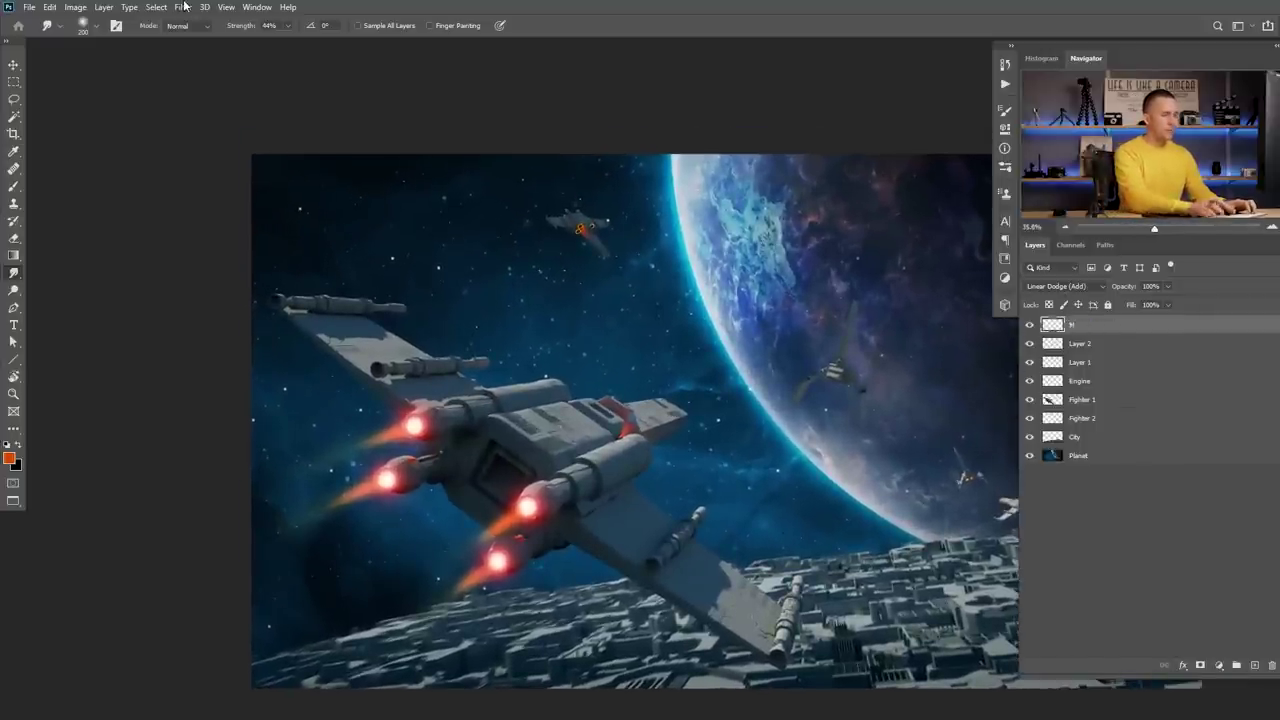
Clip a Hue/Saturation adjustment to the flame layer with hue -2, saturation -34 and lightness +1.
click(1218, 665)
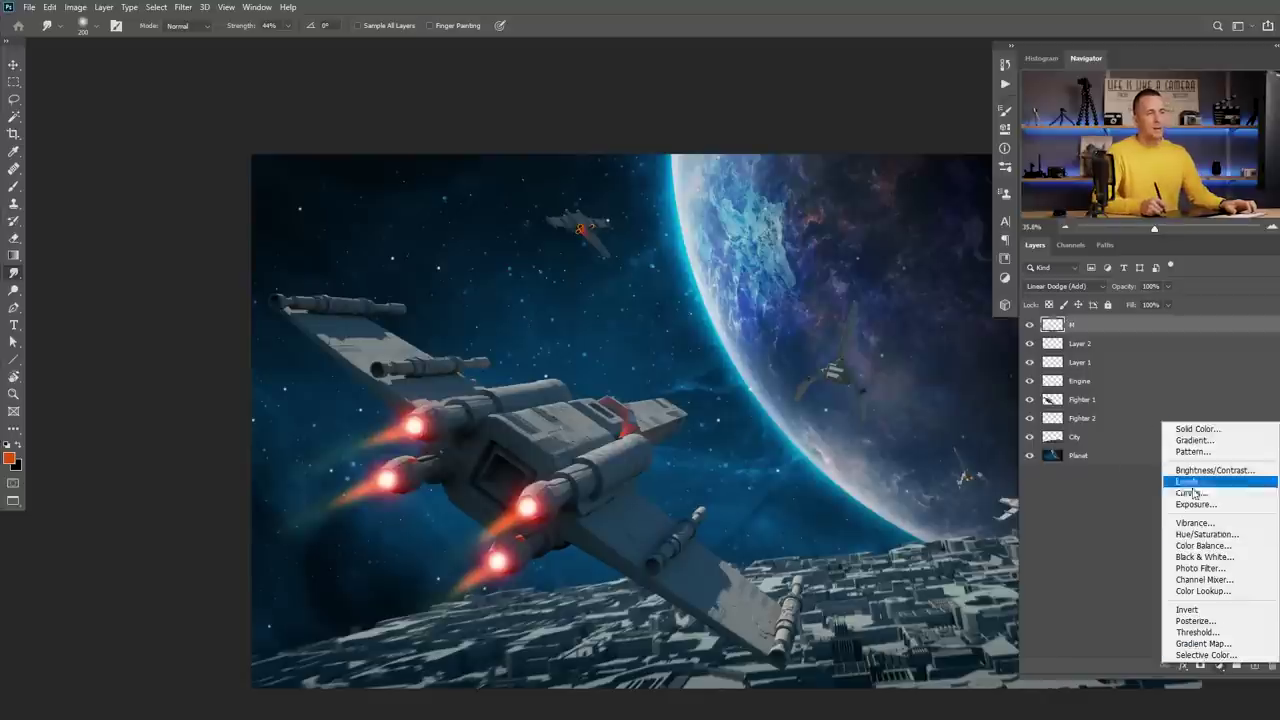
click(1207, 535)
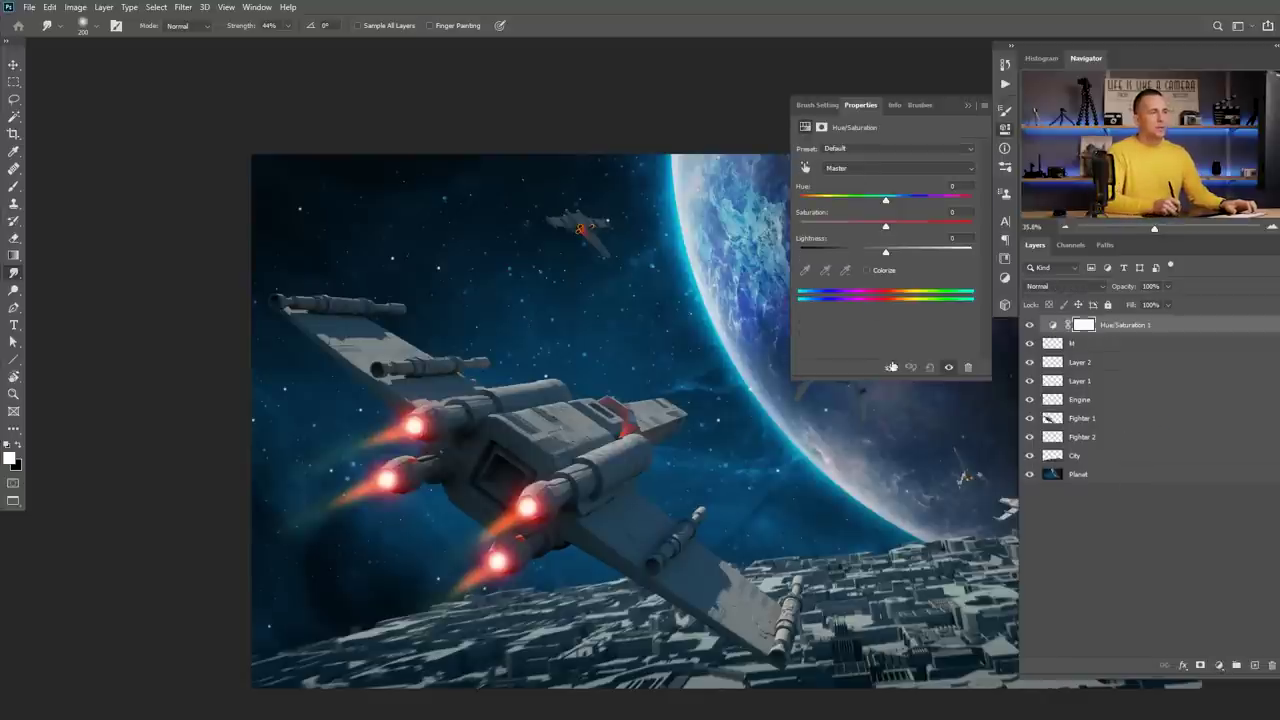
drag(885, 200, 886, 255)
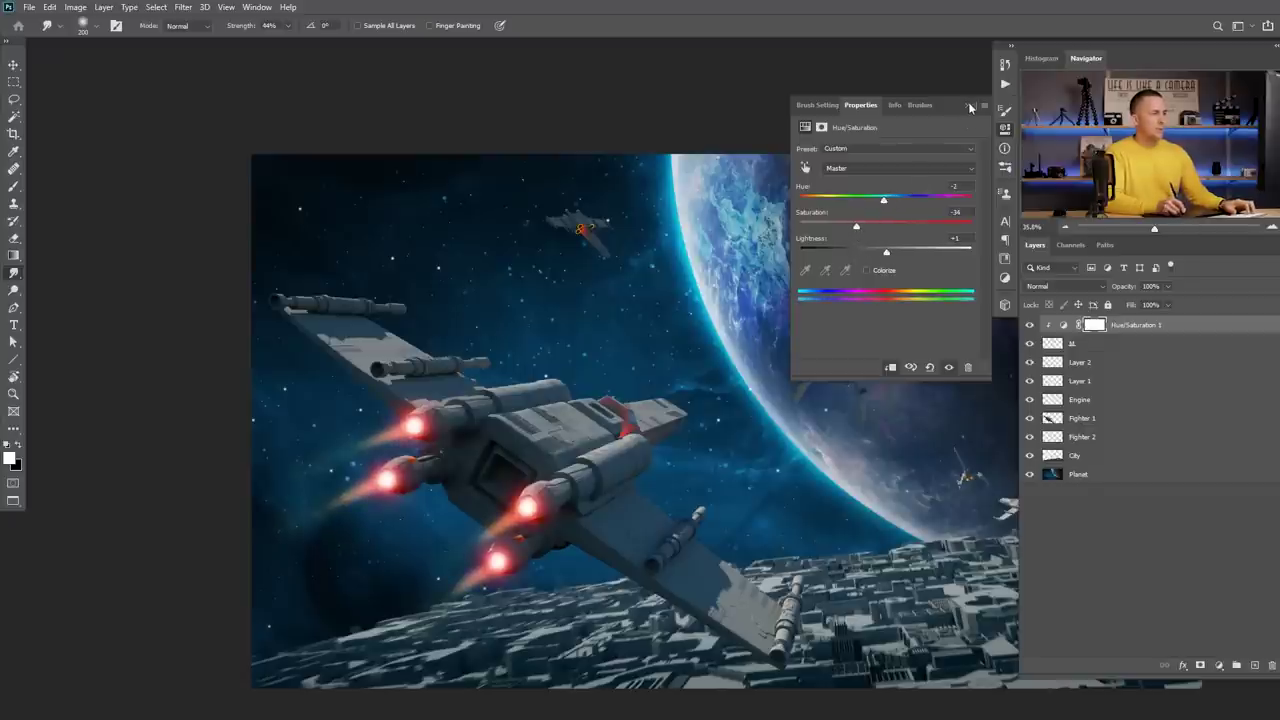
click(968, 106)
drag(666, 350, 509, 358)
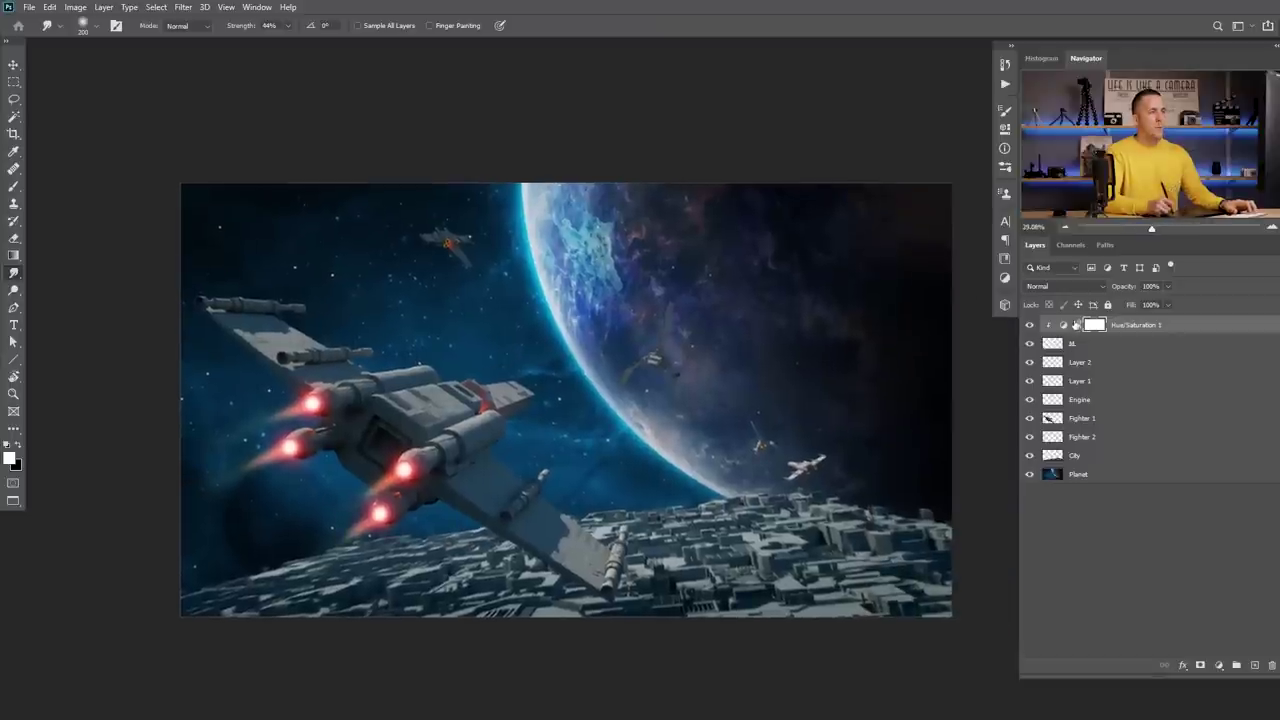
Group the Hue/Saturation adjustment and all the engine glow layers, and name the group Engine VFX.
shift+click(1060, 399)
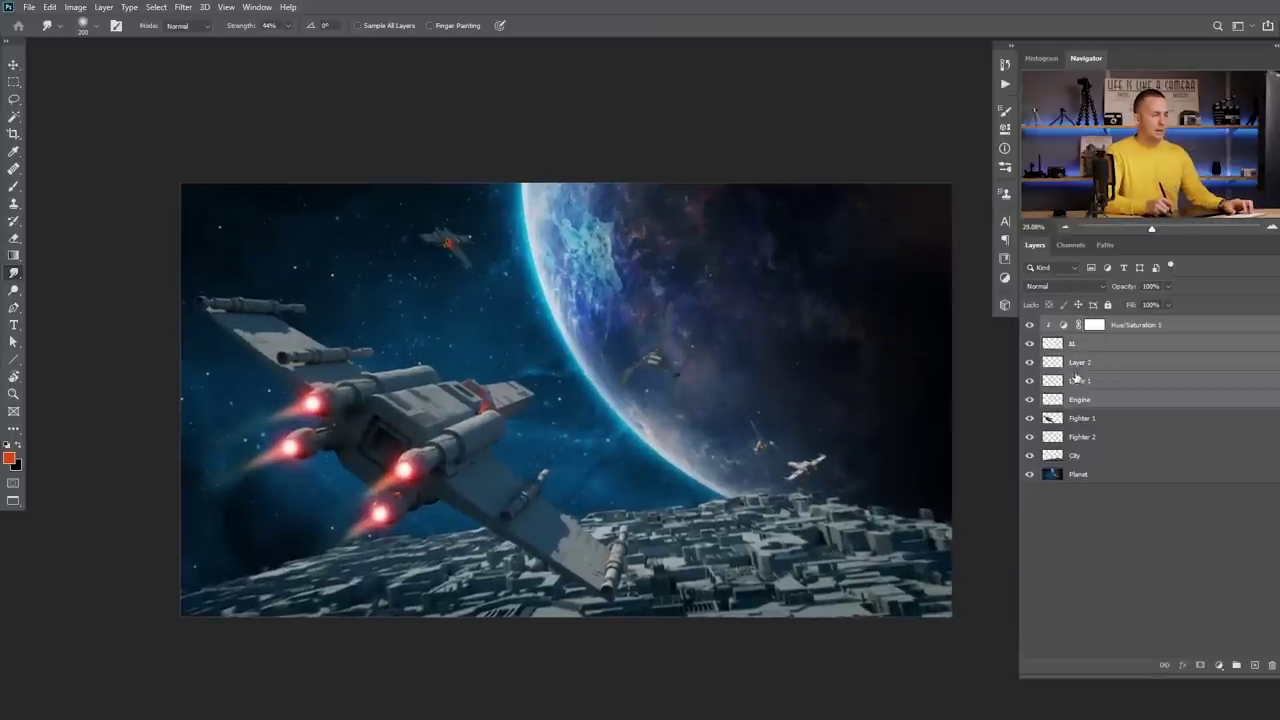
key(ctrl+g)
double_click(1083, 323)
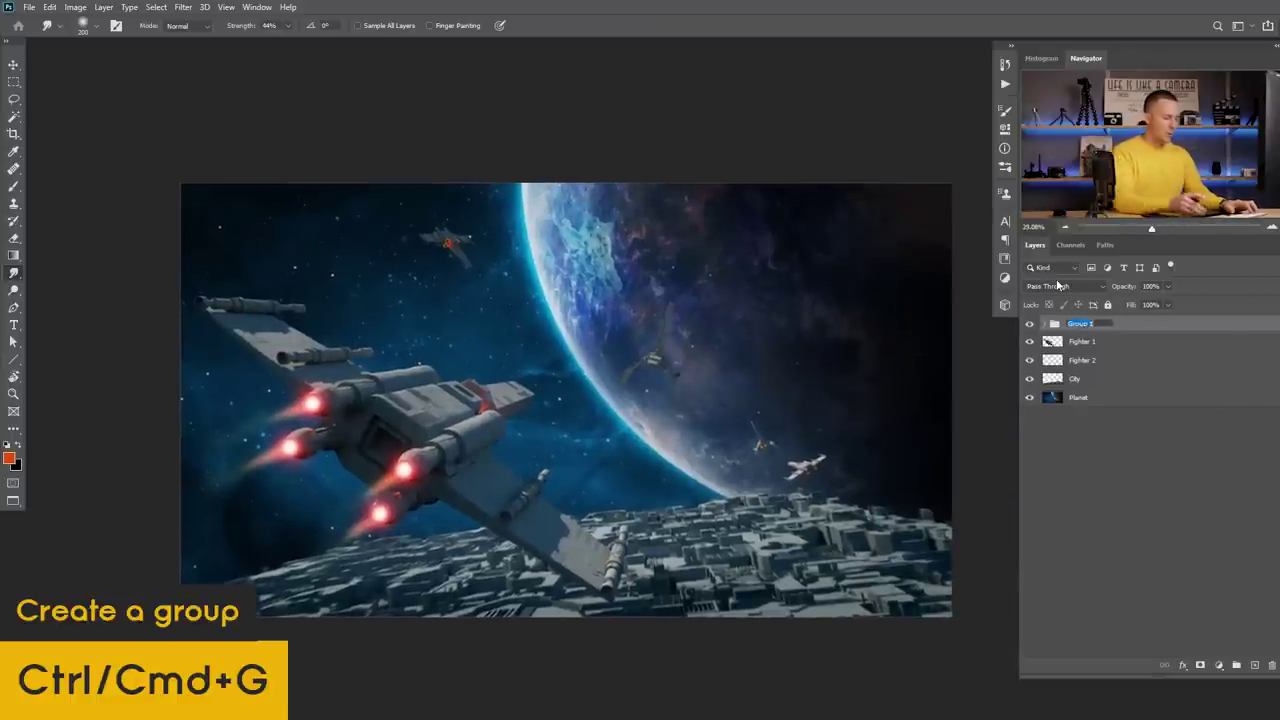
text(Engine)
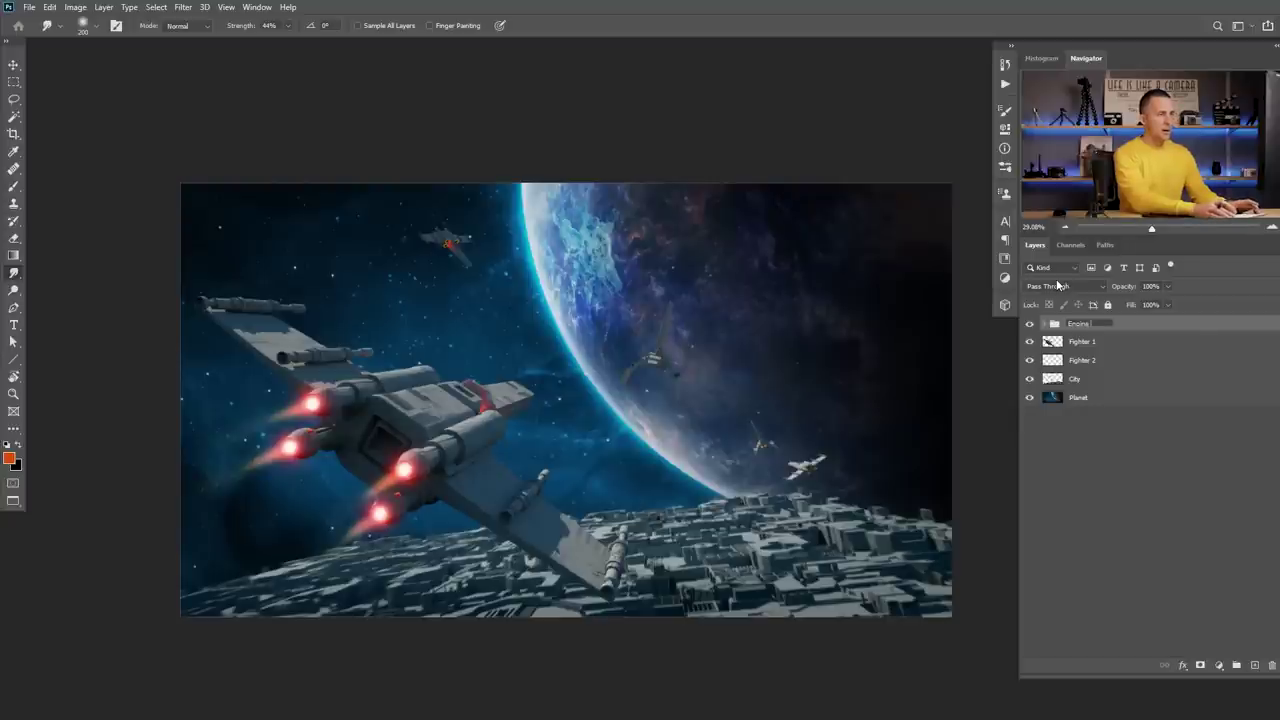
text( VFX)
Compare the composite with and without the Engine VFX group.
mouse_move(694, 388)
mouse_down()
mouse_move(716, 388)
mouse_move(700, 388)
mouse_up()
drag(711, 404, 706, 374)
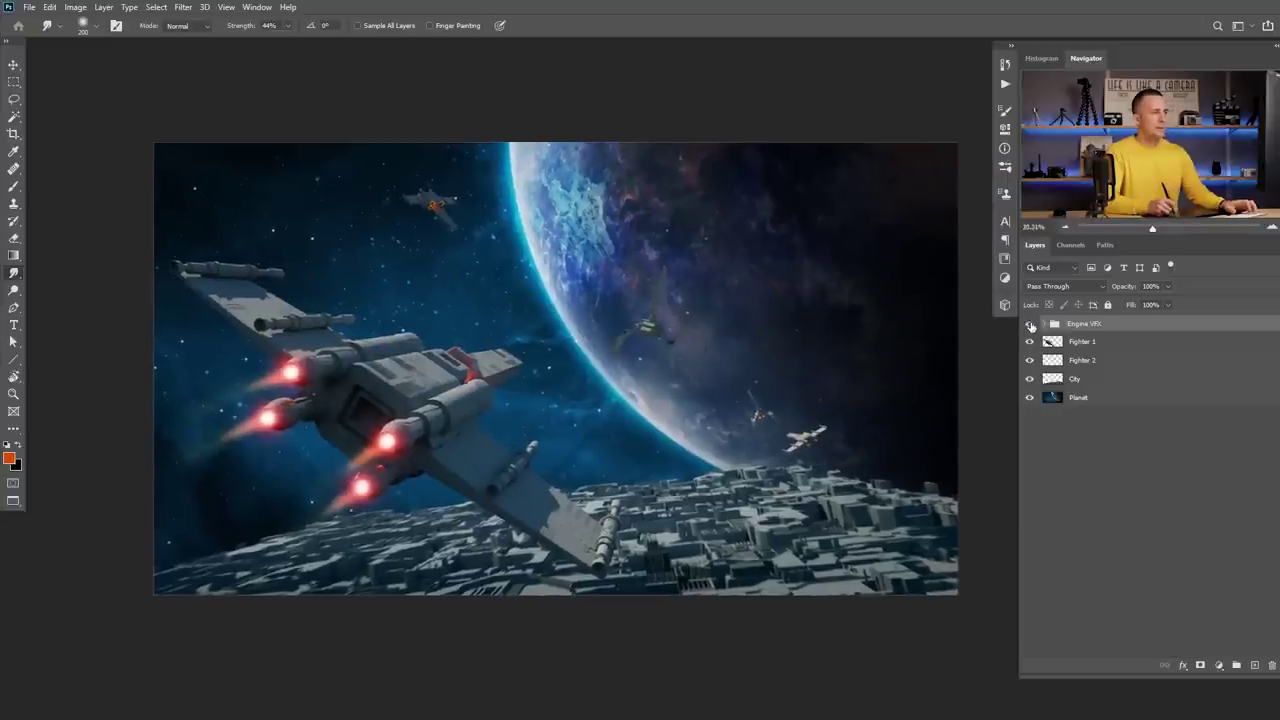
click(1030, 325)
click(1030, 325)
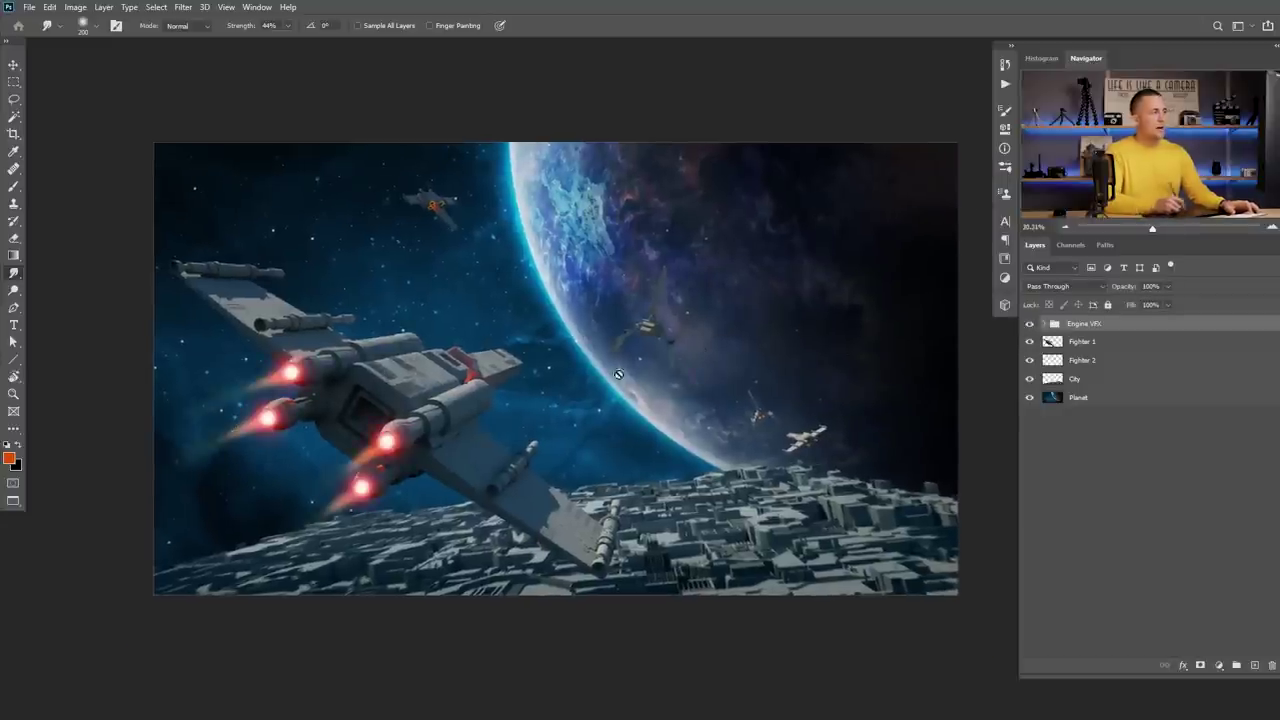
Add a Linear Dodge (Add) layer above the Hue/Saturation adjustment inside the Engine VFX group.
drag(292, 377, 330, 377)
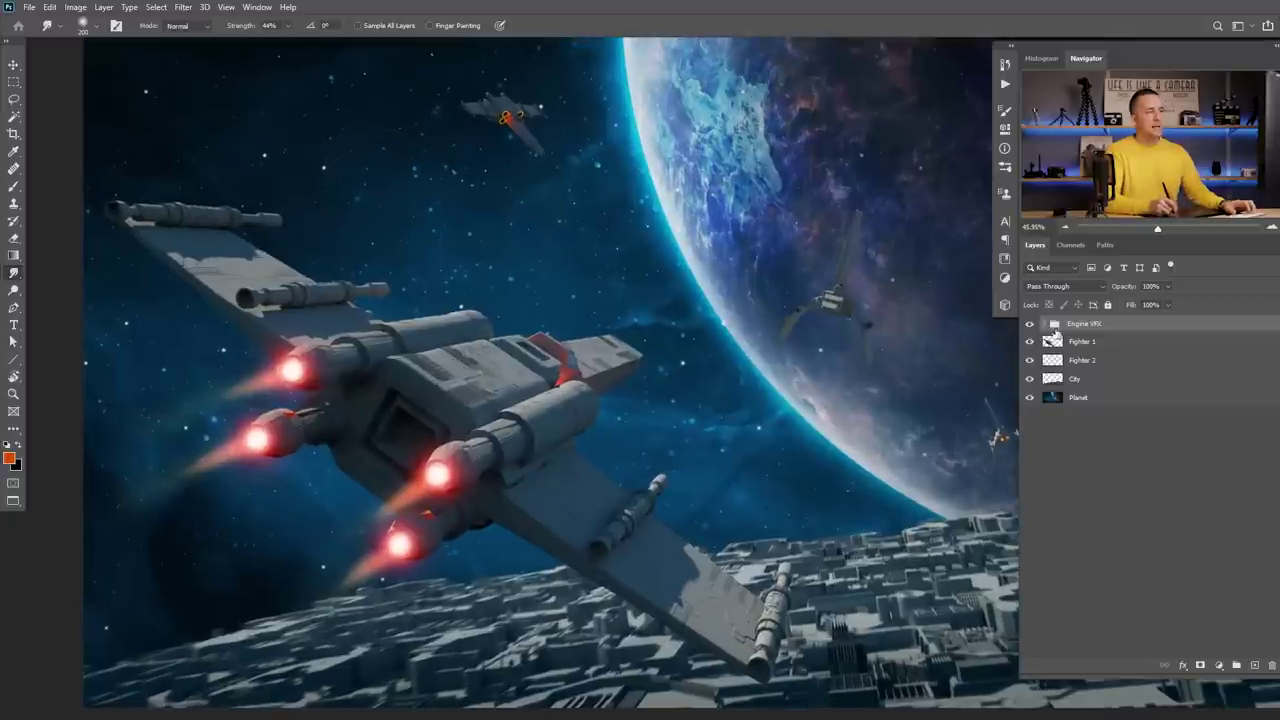
click(1046, 324)
click(1078, 344)
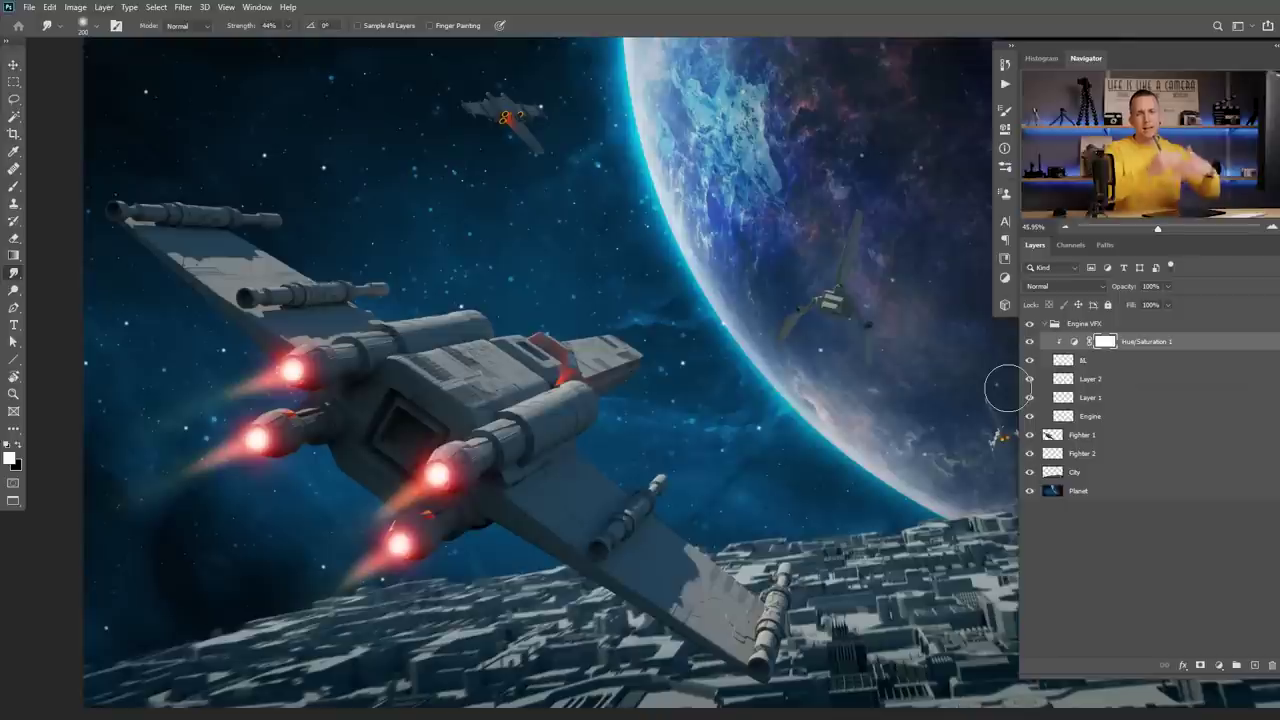
click(1255, 666)
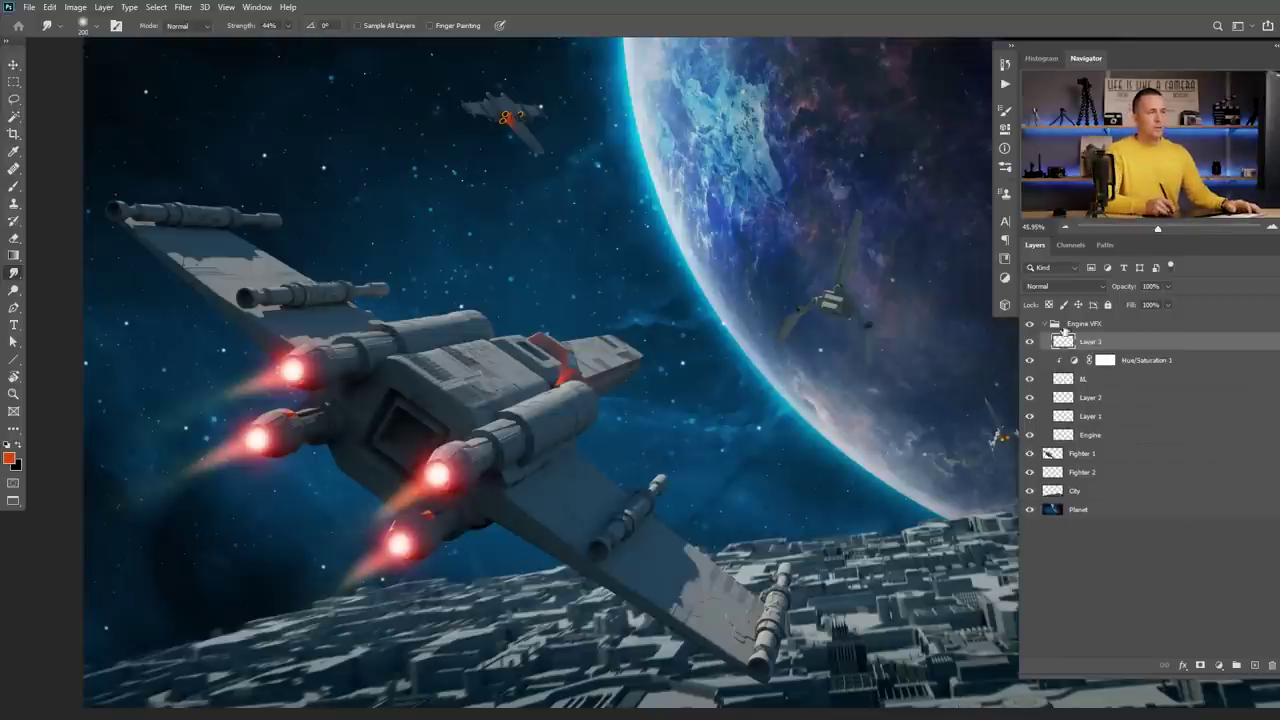
click(1081, 288)
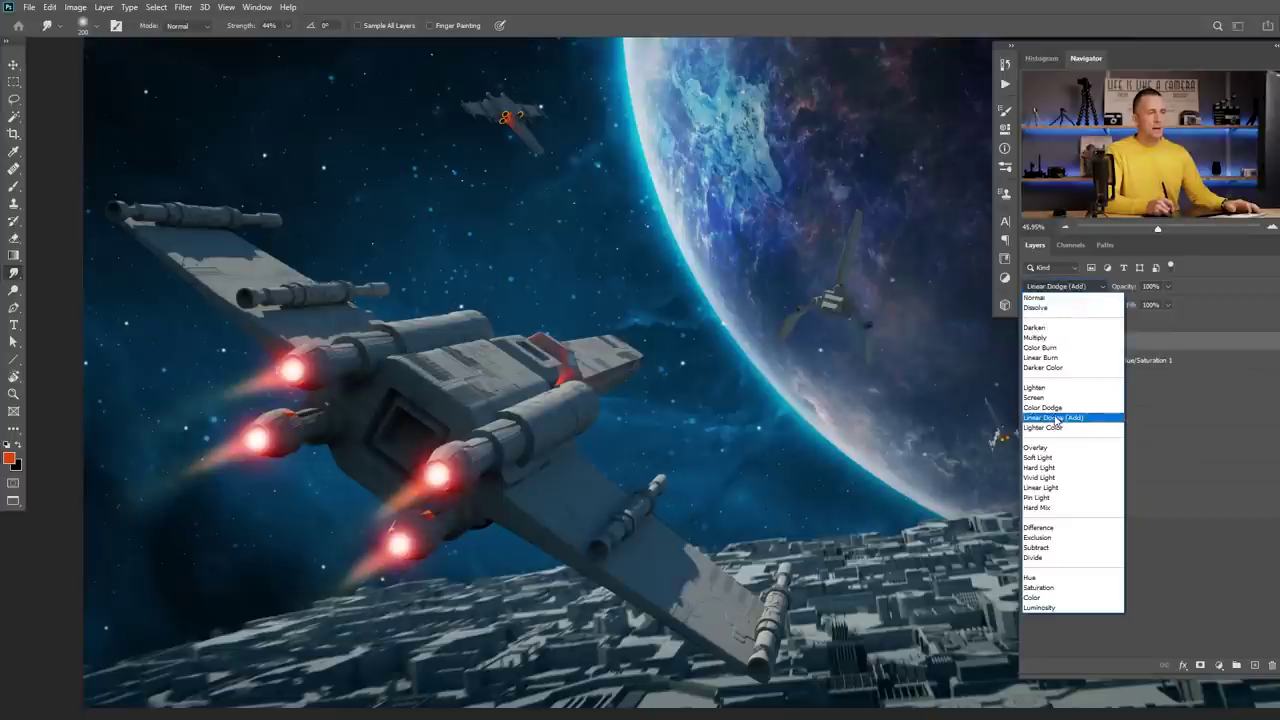
click(1060, 410)
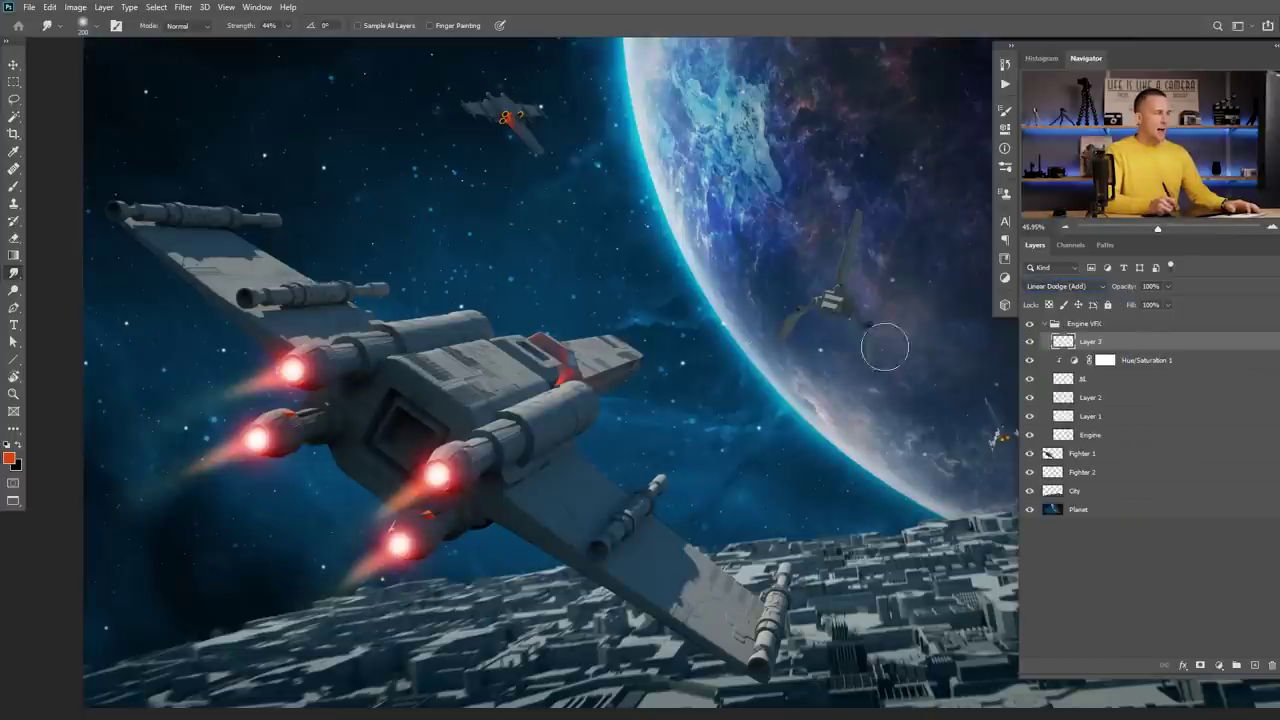
Set the foreground colour to a dark red.
click(10, 458)
drag(1115, 621, 1113, 630)
drag(1090, 478, 1091, 556)
click(1225, 457)
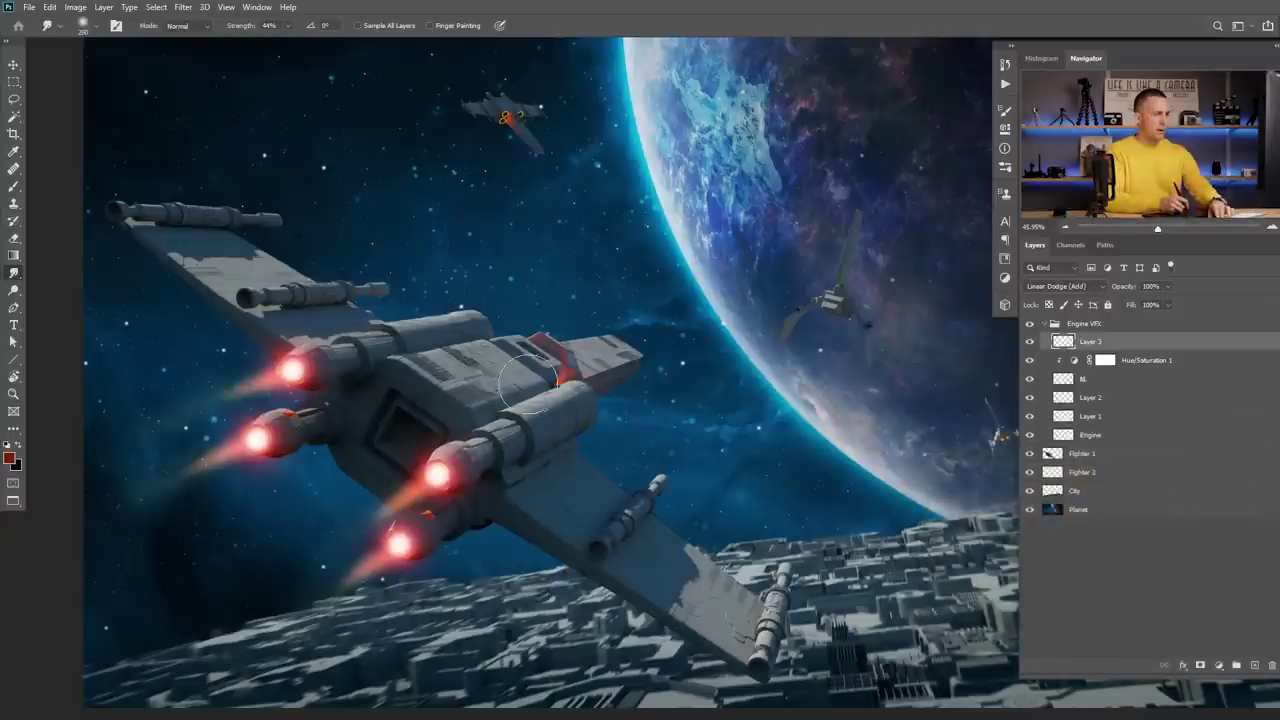
Paint a faint red light reflection onto the engine housings and nearby hull with a 400 px brush at 20% opacity.
key(b)
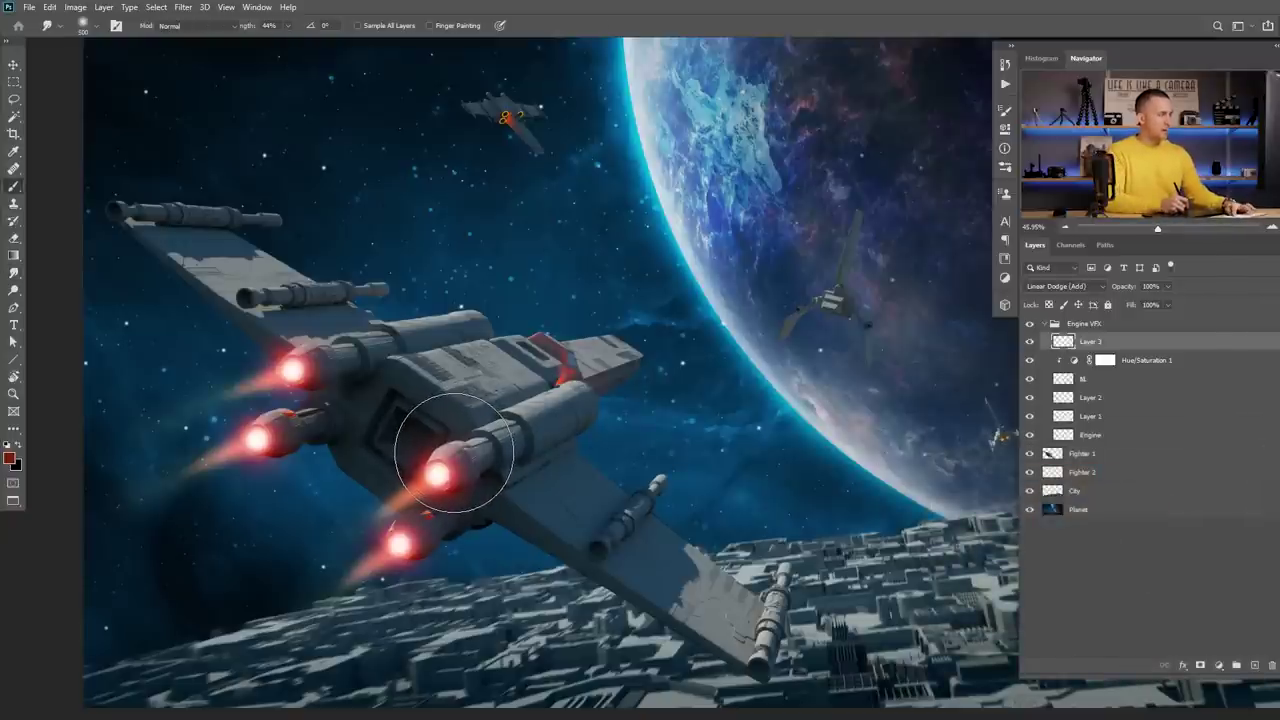
key(bracketright)
key(bracketright)
key(bracketright)
key(bracketright)
key(bracketright)
key(bracketright)
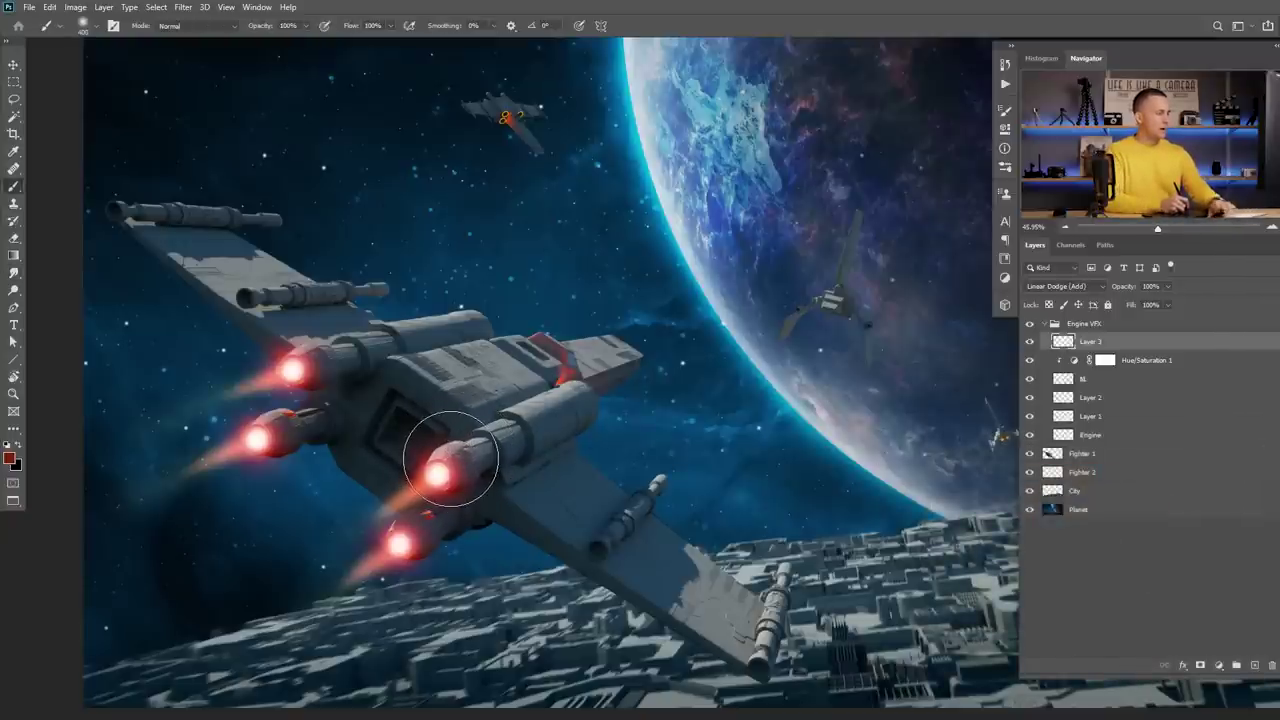
key(2)
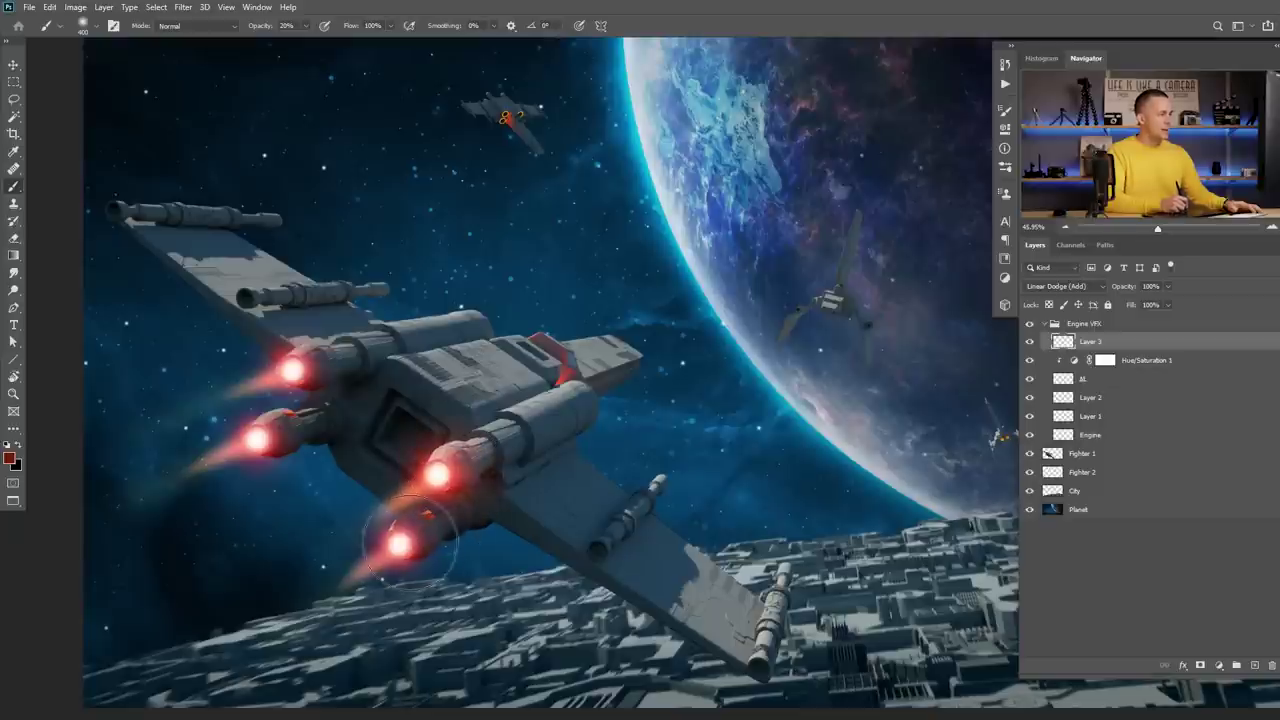
click(276, 435)
click(275, 438)
click(312, 372)
click(325, 367)
click(349, 400)
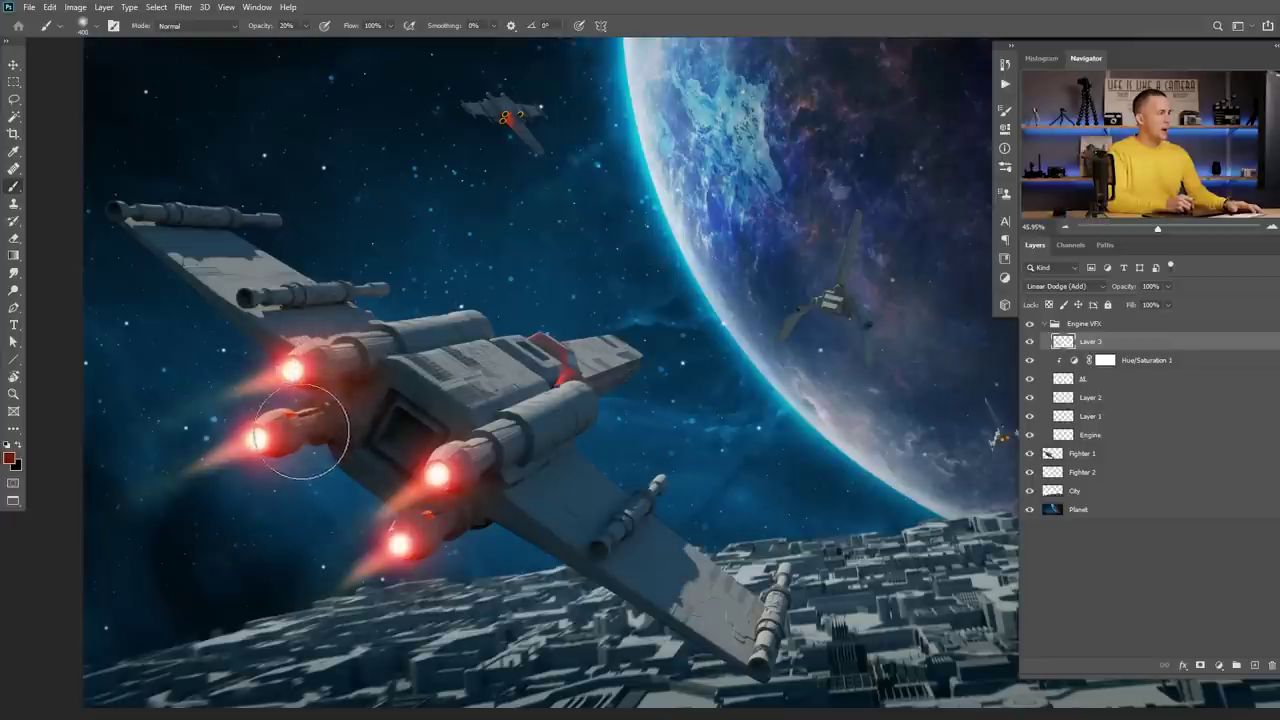
Compare the large fighter with and without the painted red reflection layer.
drag(482, 463, 420, 463)
click(1030, 342)
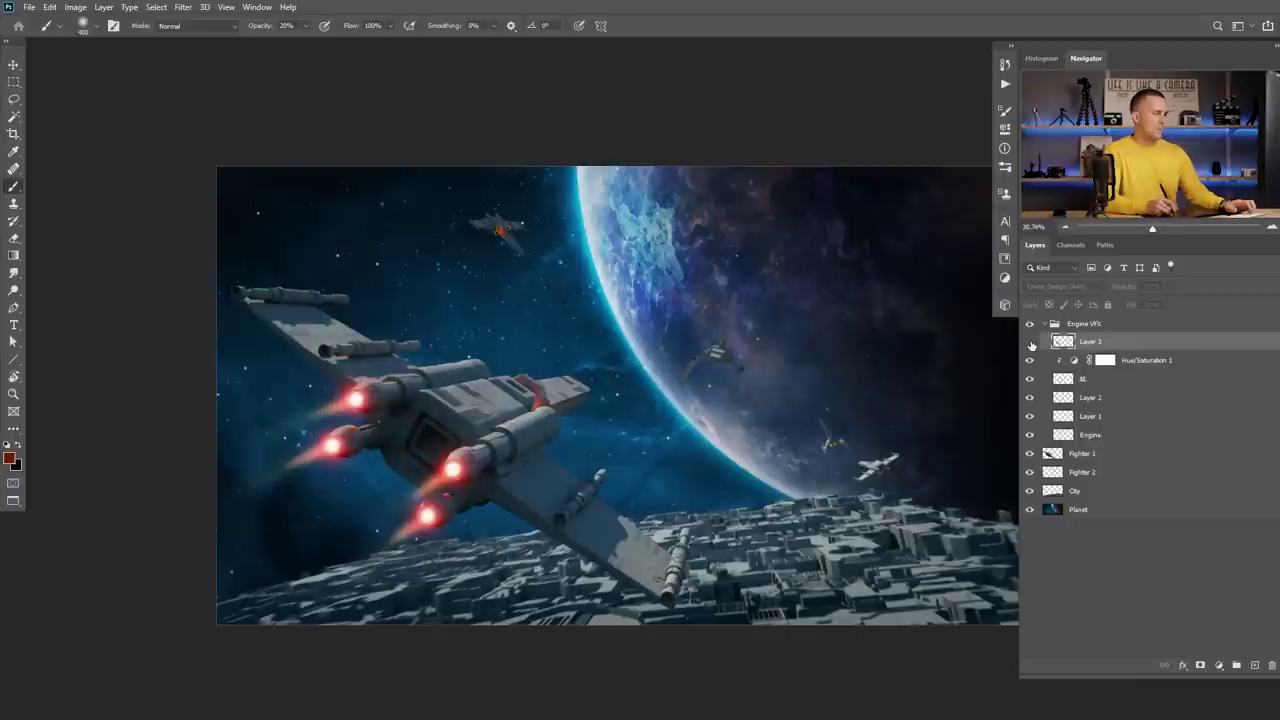
click(1030, 342)
Enlarge the brush to 800 px and spread the red reflection more broadly over the rear hull between the engines.
scroll(487, 467, up, 1)
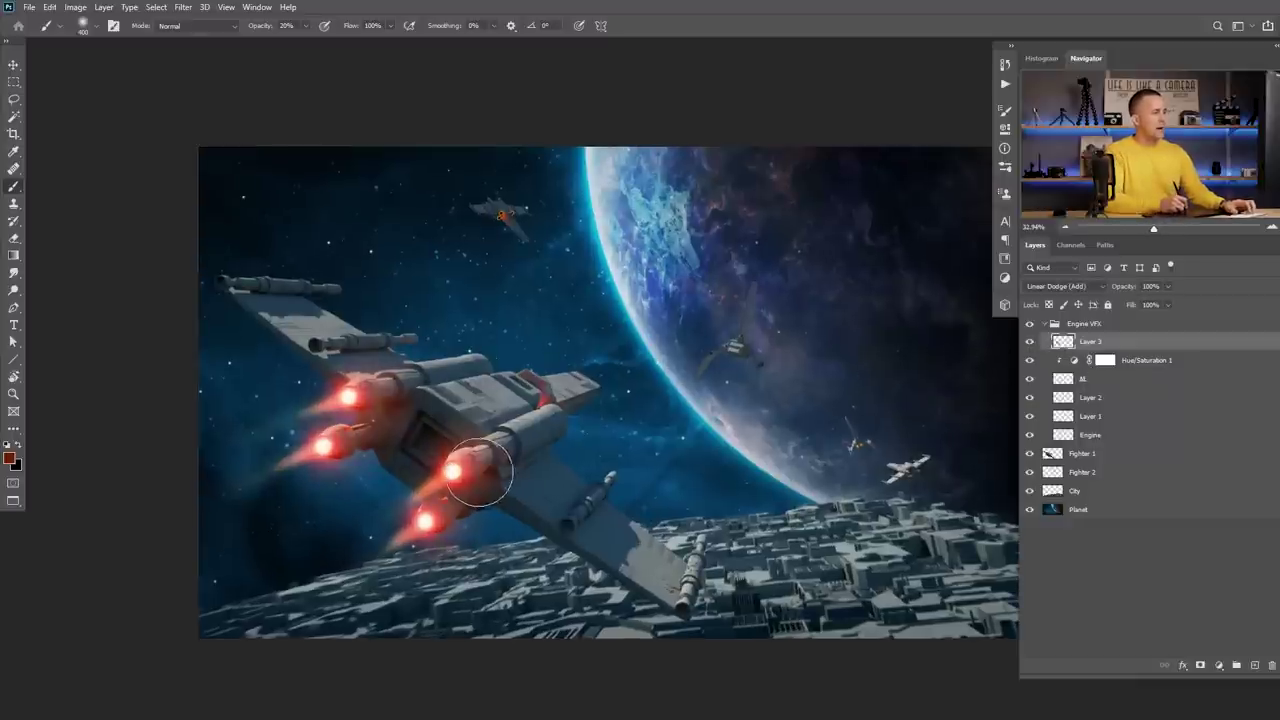
key(bracketright)
key(bracketright)
key(bracketright)
key(bracketright)
key(bracketright)
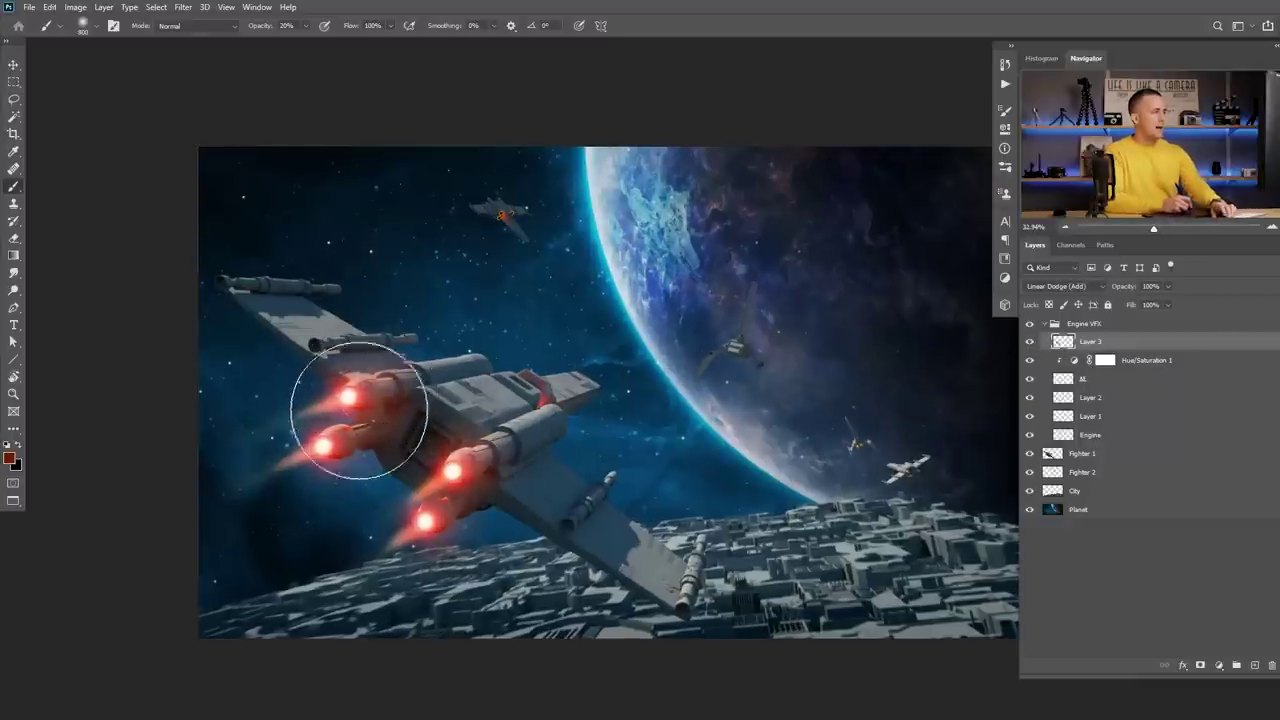
scroll(473, 440, down, 2)
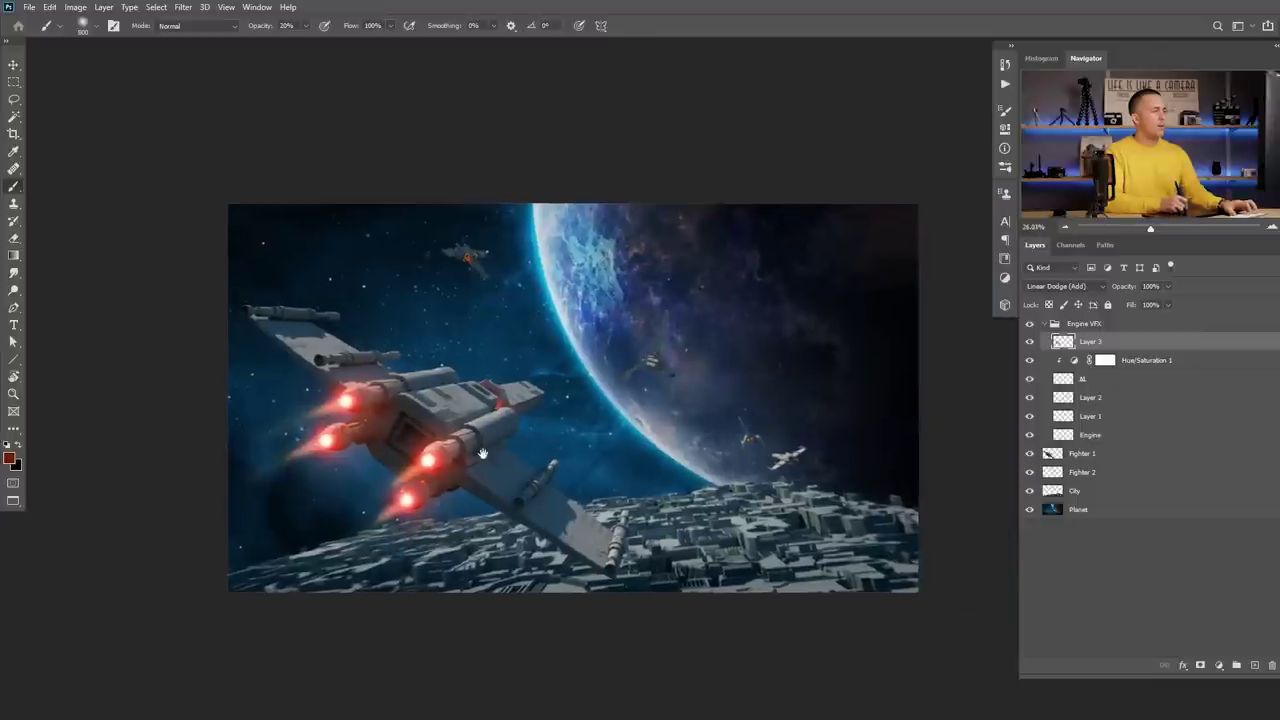
scroll(473, 440, up, 2)
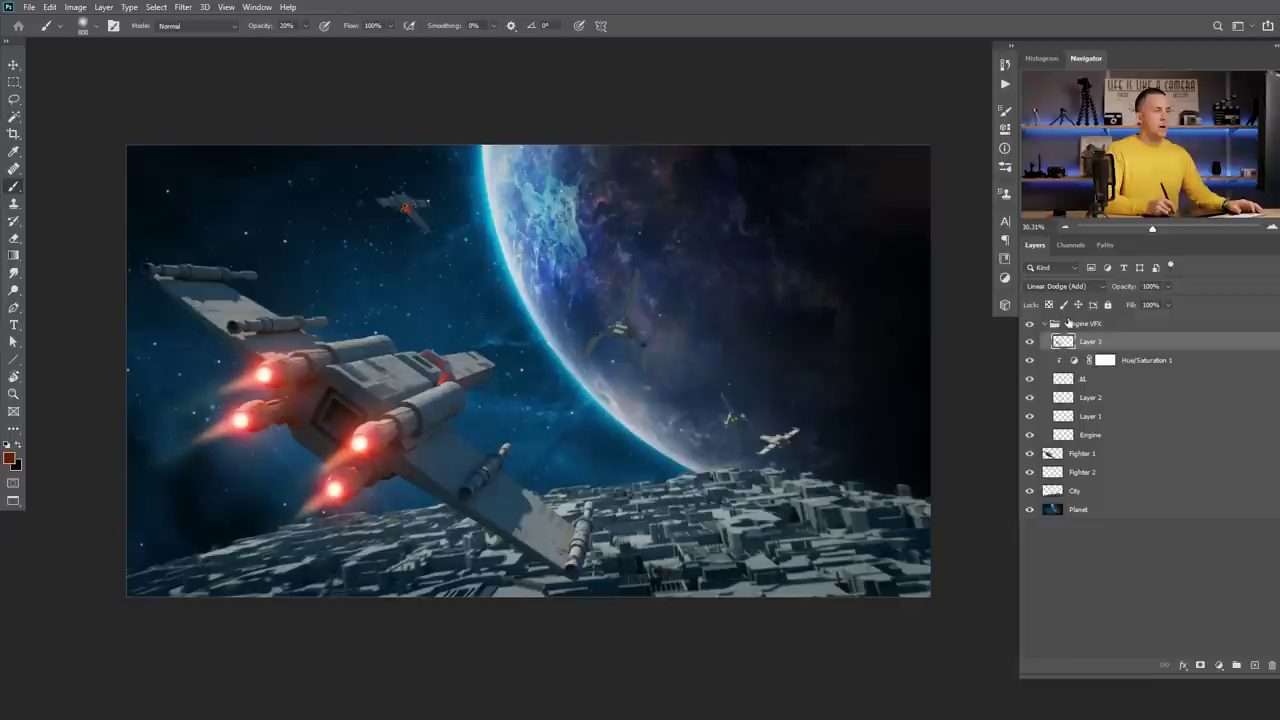
Collapse the Engine VFX group, add a new layer above it and name the layer Laser.
click(1054, 323)
click(1045, 323)
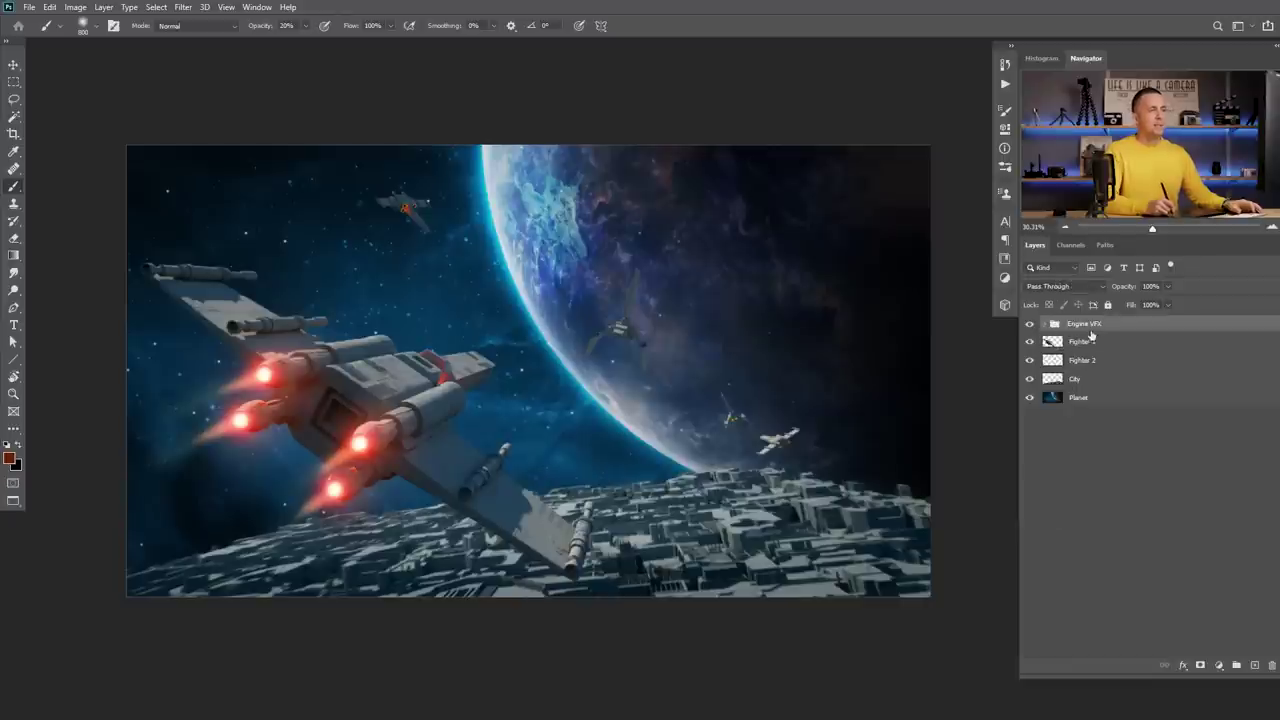
click(1254, 665)
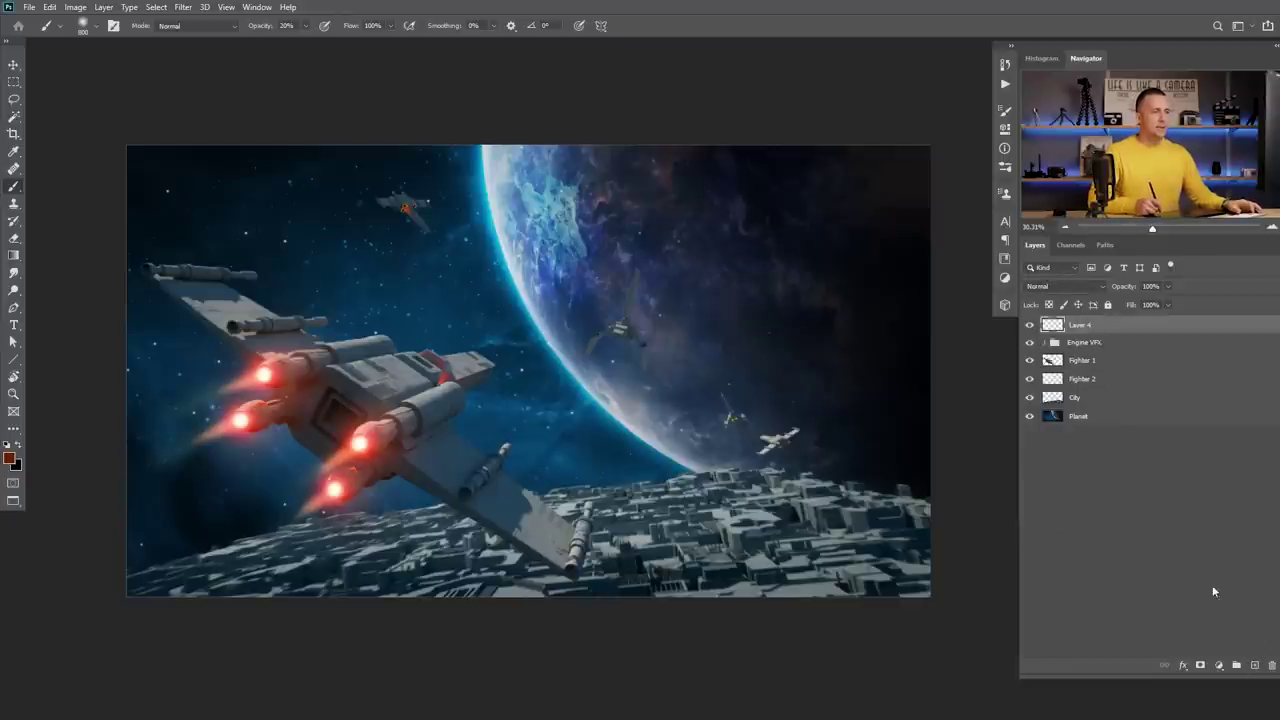
double_click(1079, 326)
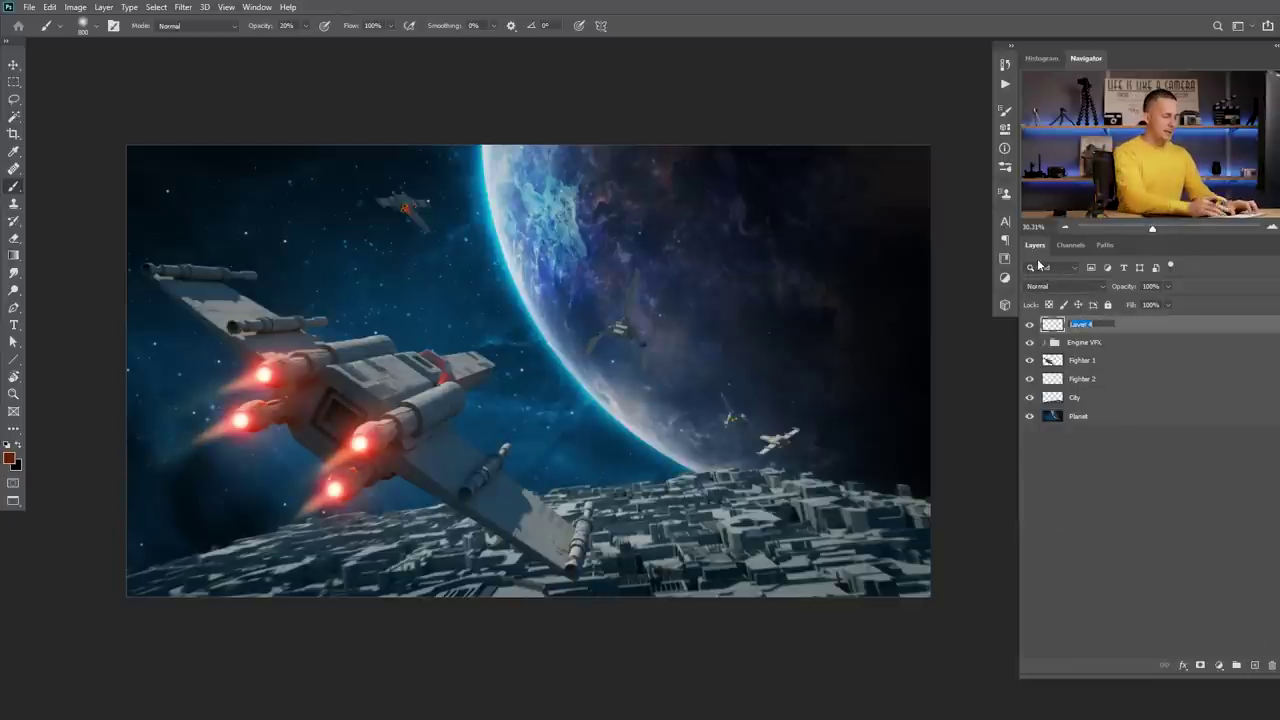
text(Laser)
key(Return)
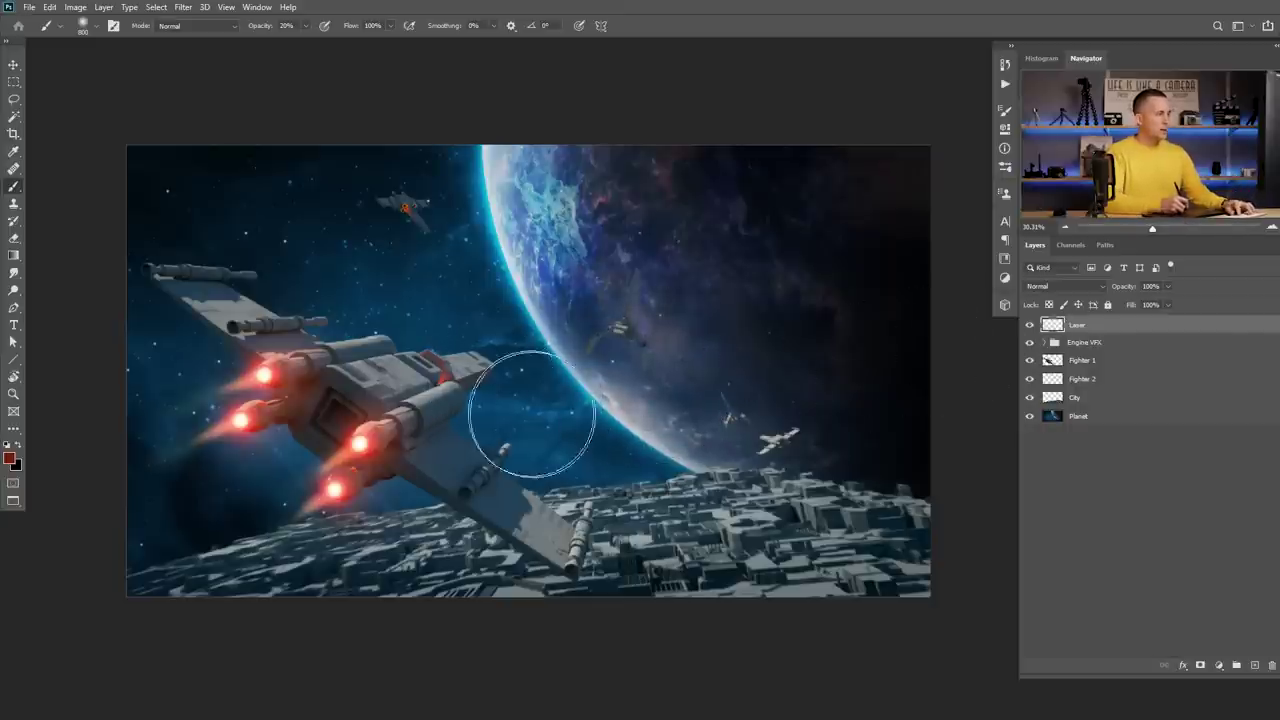
Set the foreground colour to white and reduce the brush size to 50 px.
scroll(514, 449, up, 1)
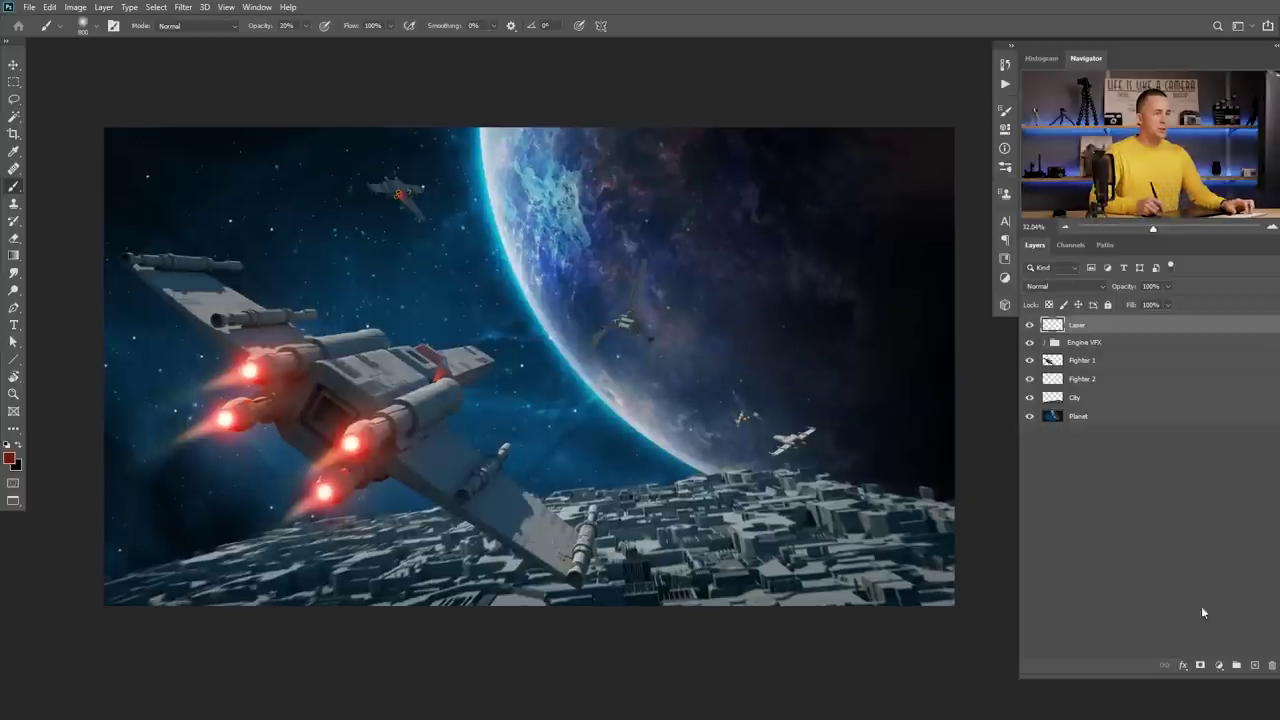
key(d)
key(x)
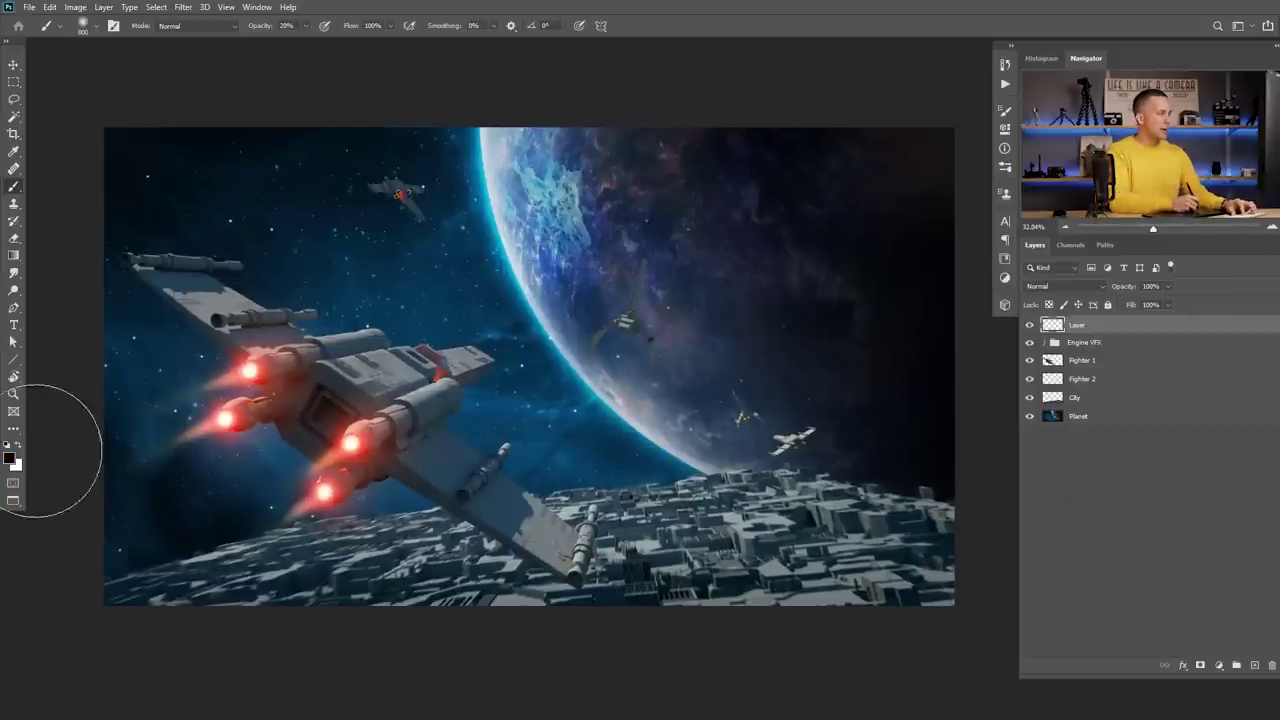
key([)
key([)
key([)
key([)
key([)
key([)
key([)
key([)
key([)
key([)
key([)
key([)
key([)
key([)
key([)
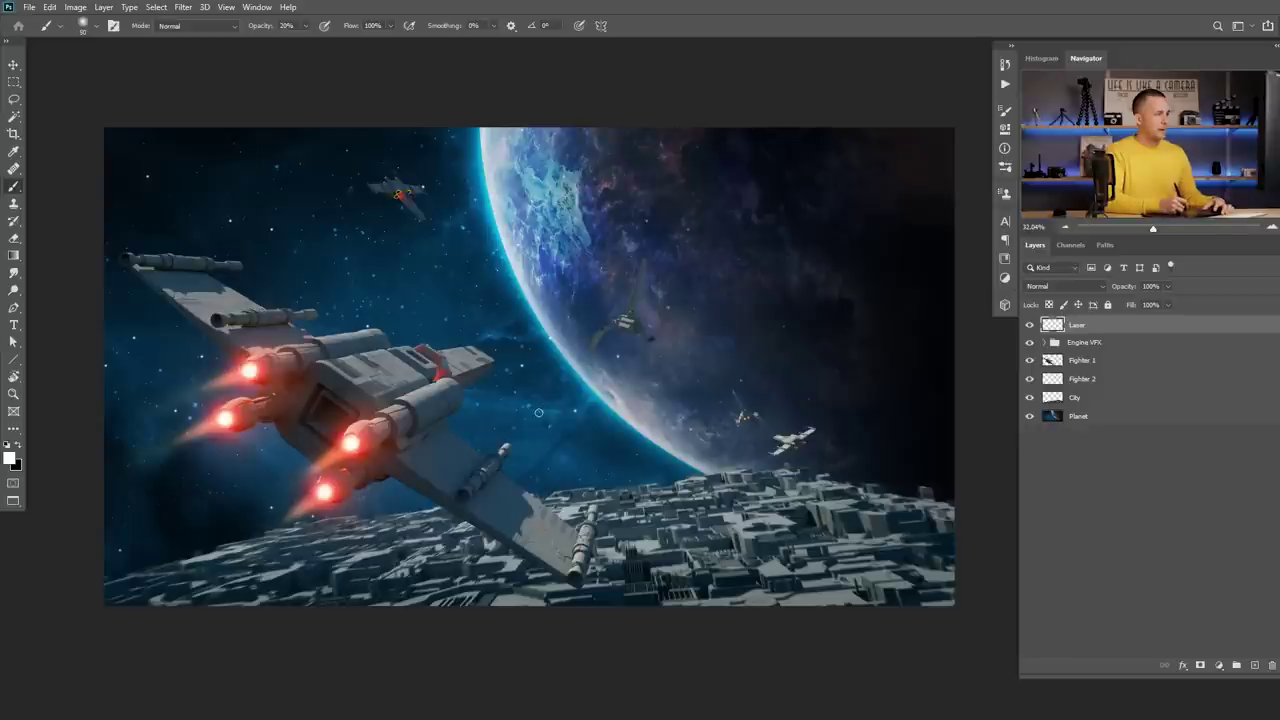
Set the brush opacity to 100%.
key(0)
Try painting dashed white laser shots freehand from the large fighter's four guns on the Laser layer.
mouse_move(514, 440)
mouse_down()
mouse_move(553, 406)
mouse_move(539, 409)
mouse_move(556, 384)
mouse_up()
key(ctrl+z)
drag(581, 357, 597, 341)
drag(599, 497, 633, 364)
drag(330, 312, 390, 305)
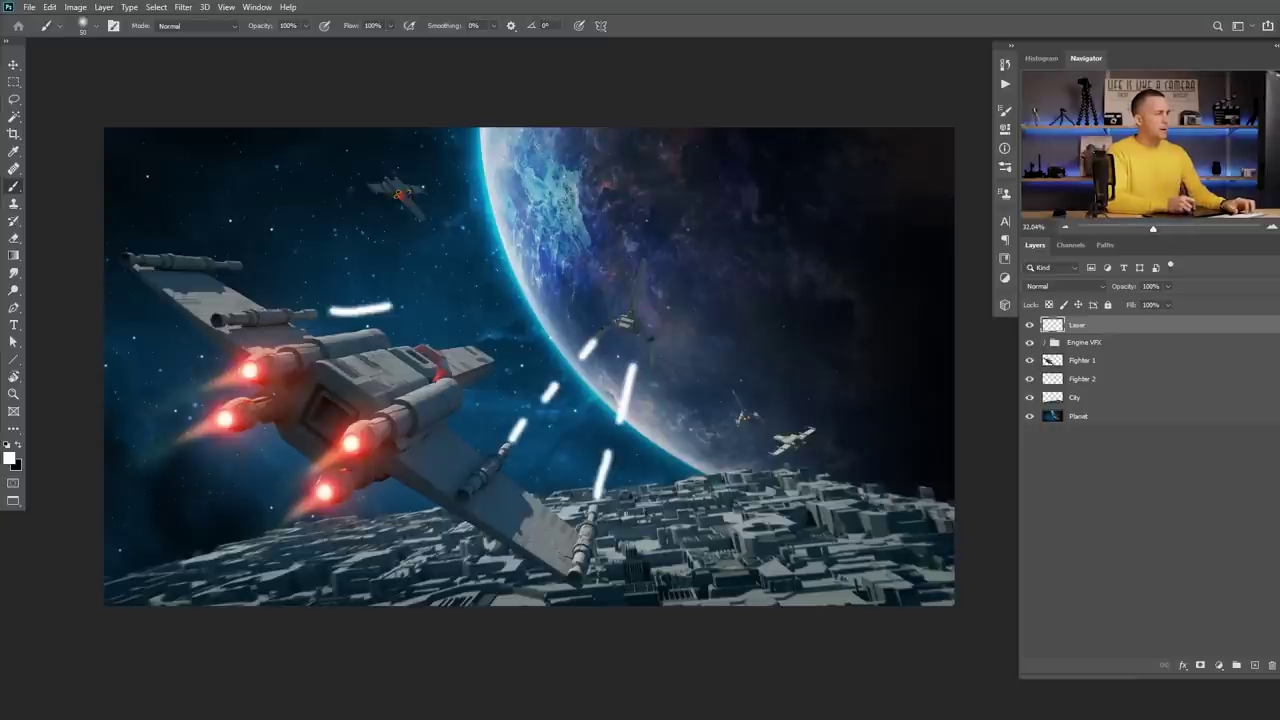
drag(284, 263, 324, 257)
drag(500, 277, 582, 275)
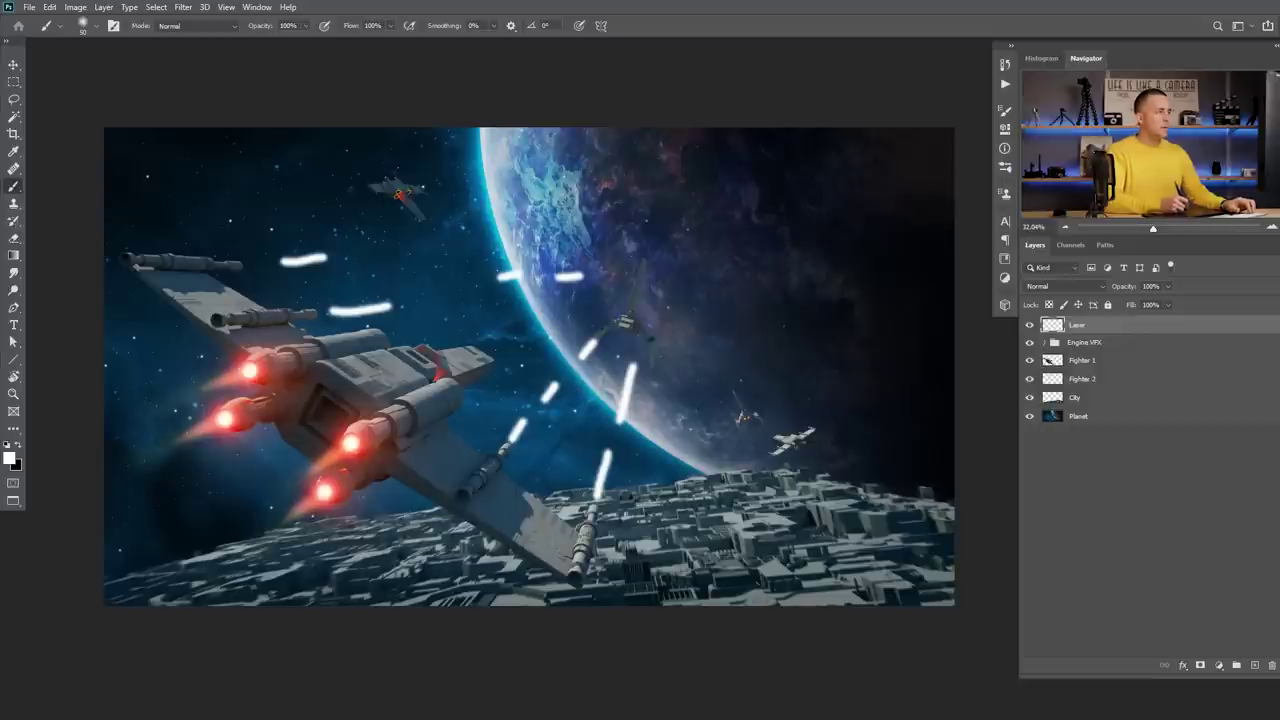
Clear all the freehand laser dashes from the Laser layer and remove the selection.
key(ctrl+a)
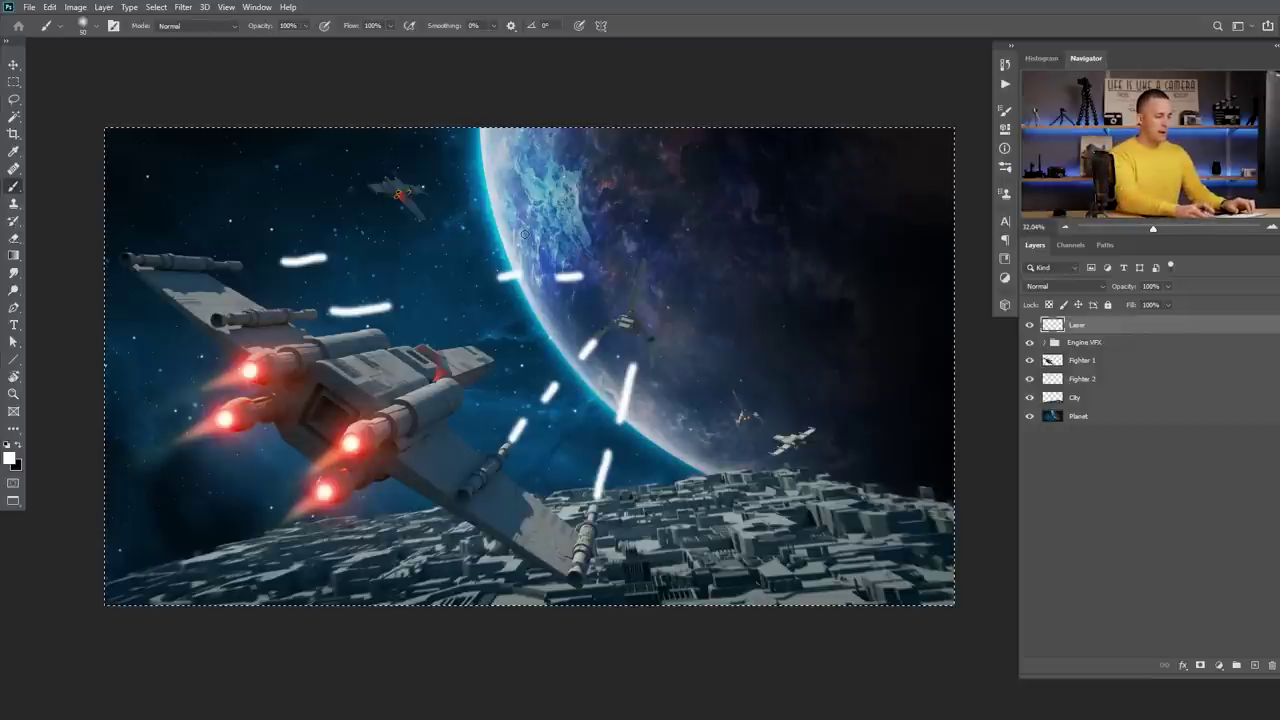
key(Delete)
key(ctrl+d)
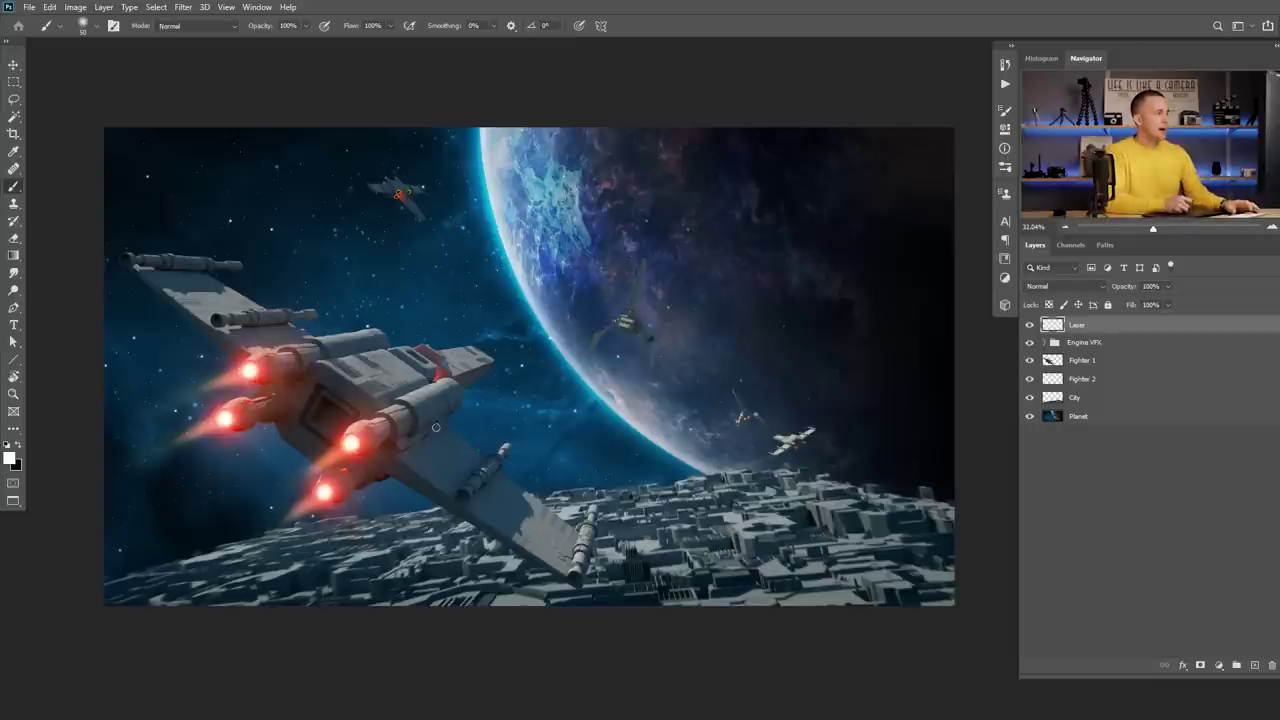
Switch to the Line tool in Shape mode and set its stroke colour to white.
click(13, 360)
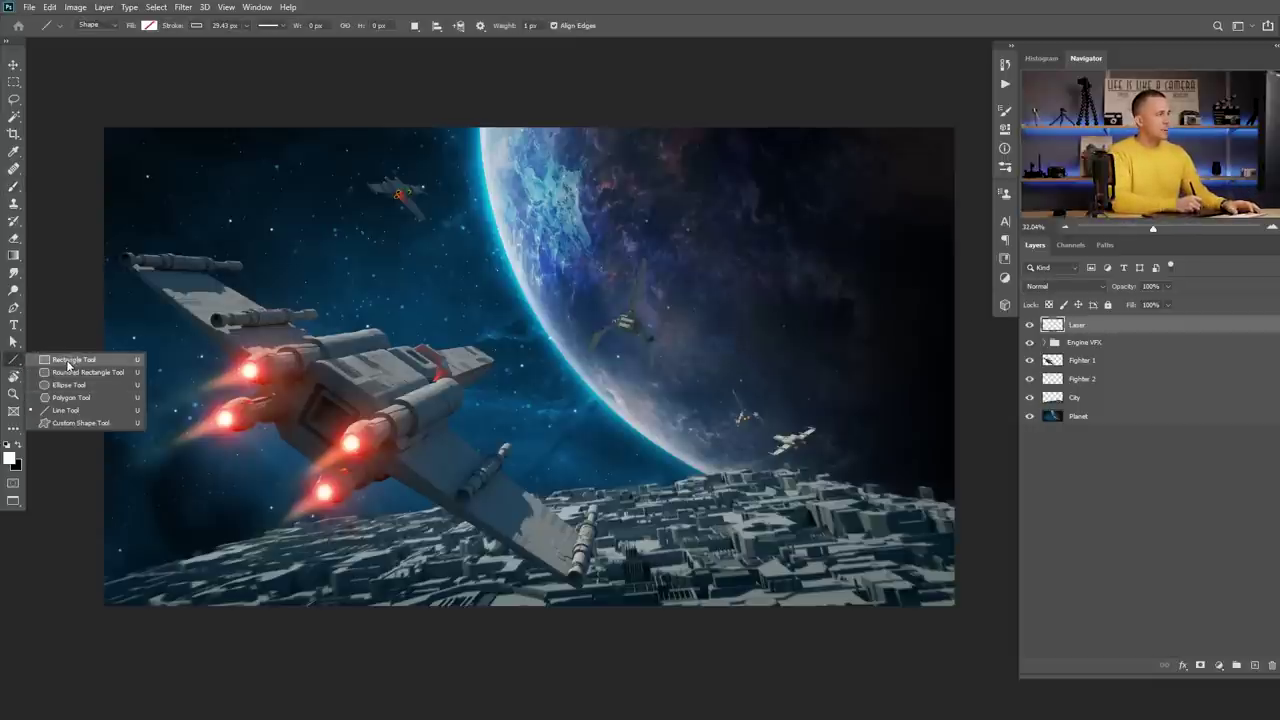
click(16, 363)
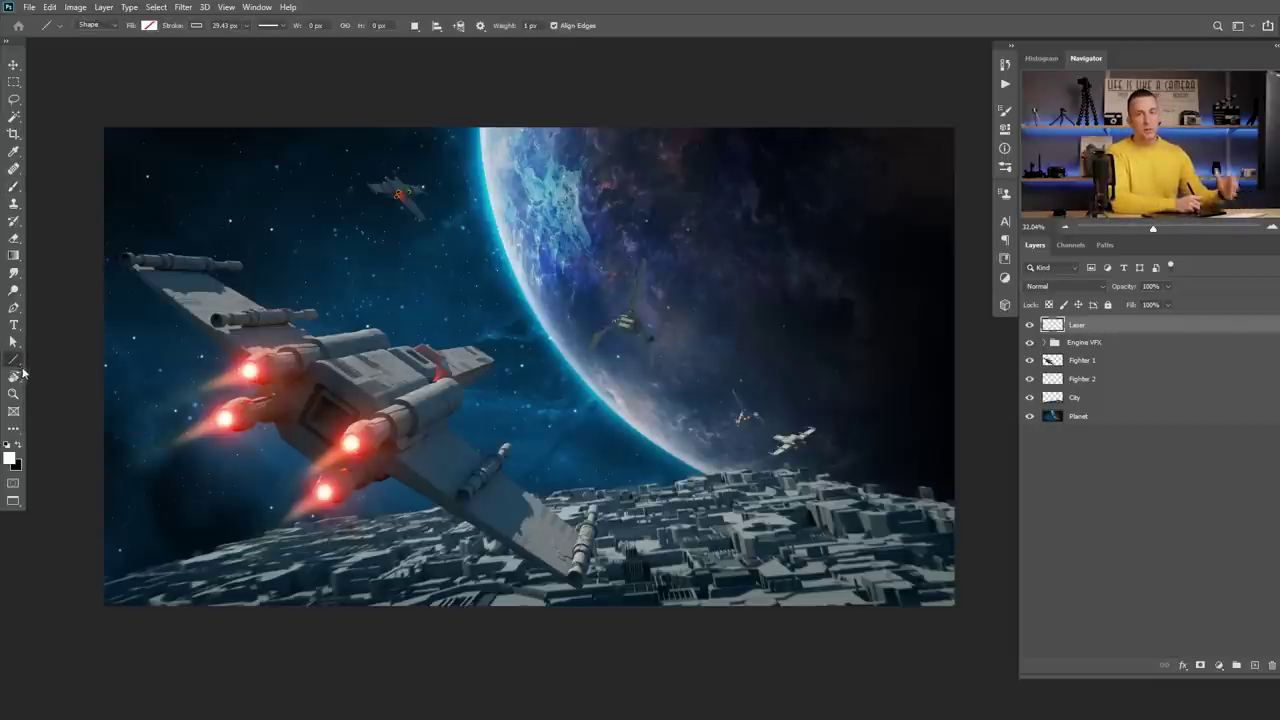
click(13, 362)
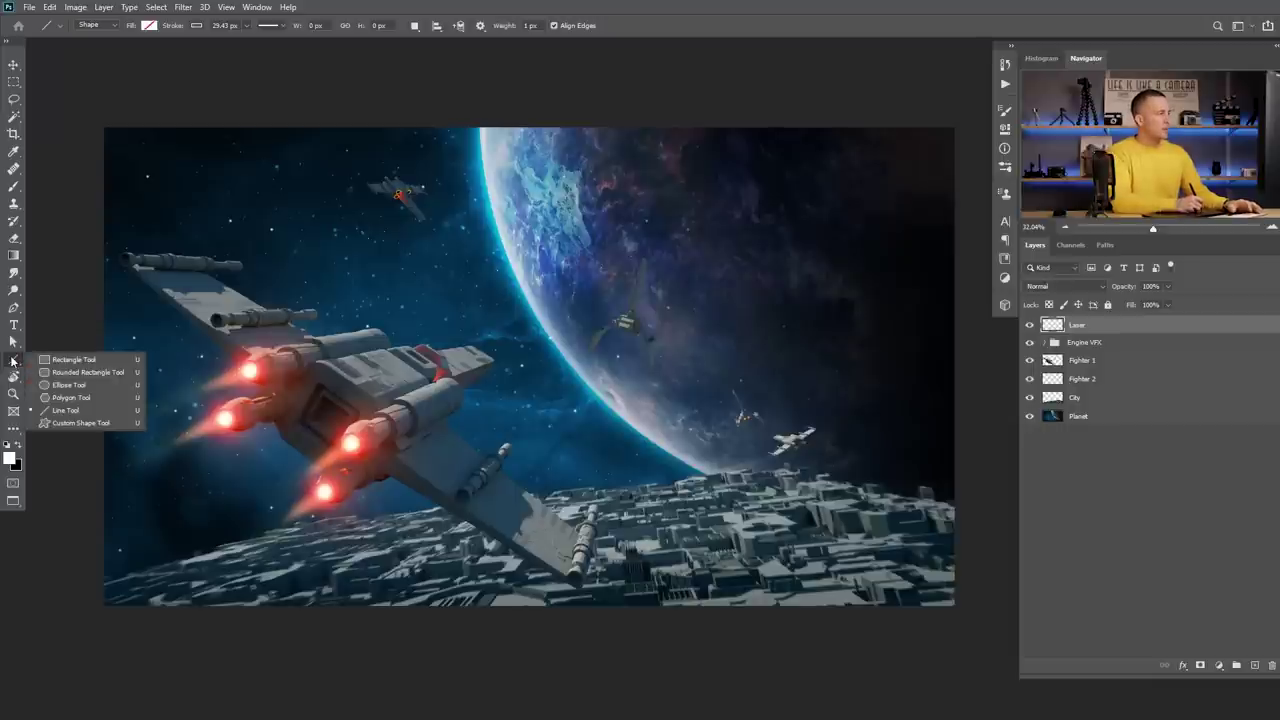
click(92, 411)
click(199, 28)
click(123, 96)
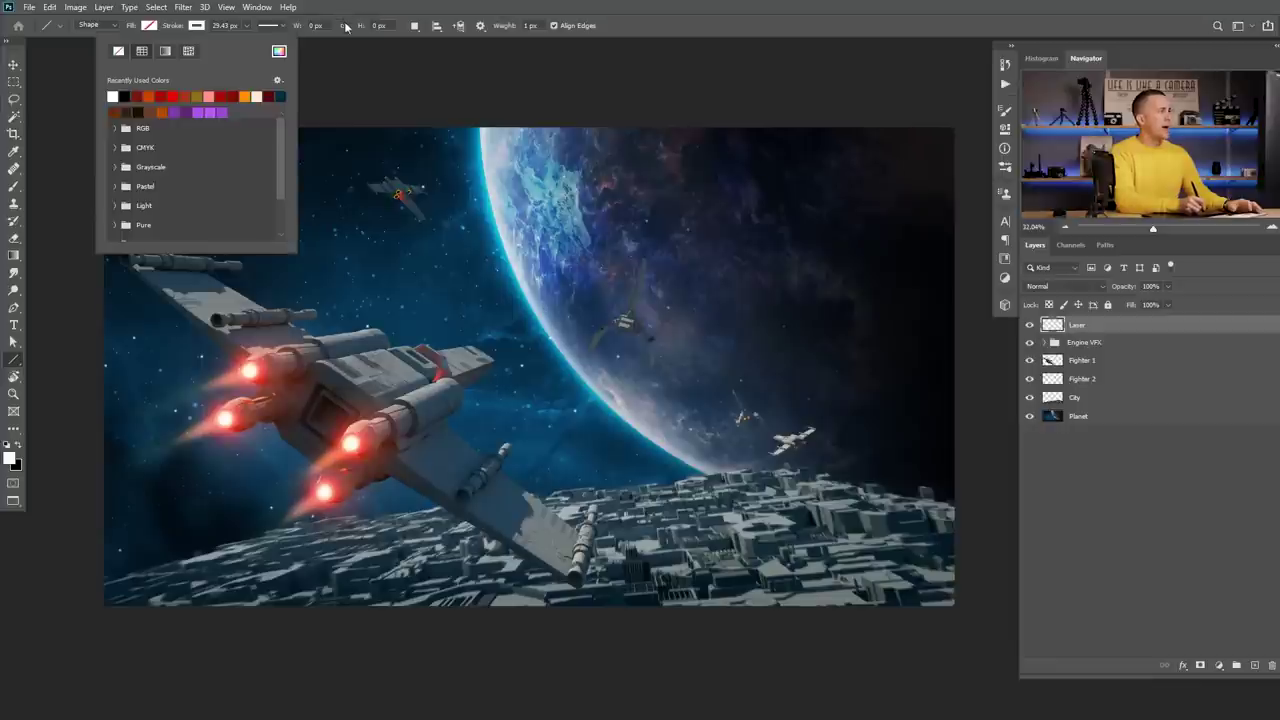
click(349, 90)
Draw four straight white guide lines along the large fighter's wing guns, extended so they converge in front of the planet.
mouse_move(403, 508)
mouse_down()
mouse_move(529, 377)
mouse_move(729, 208)
mouse_move(731, 288)
mouse_up()
key(ctrl+z)
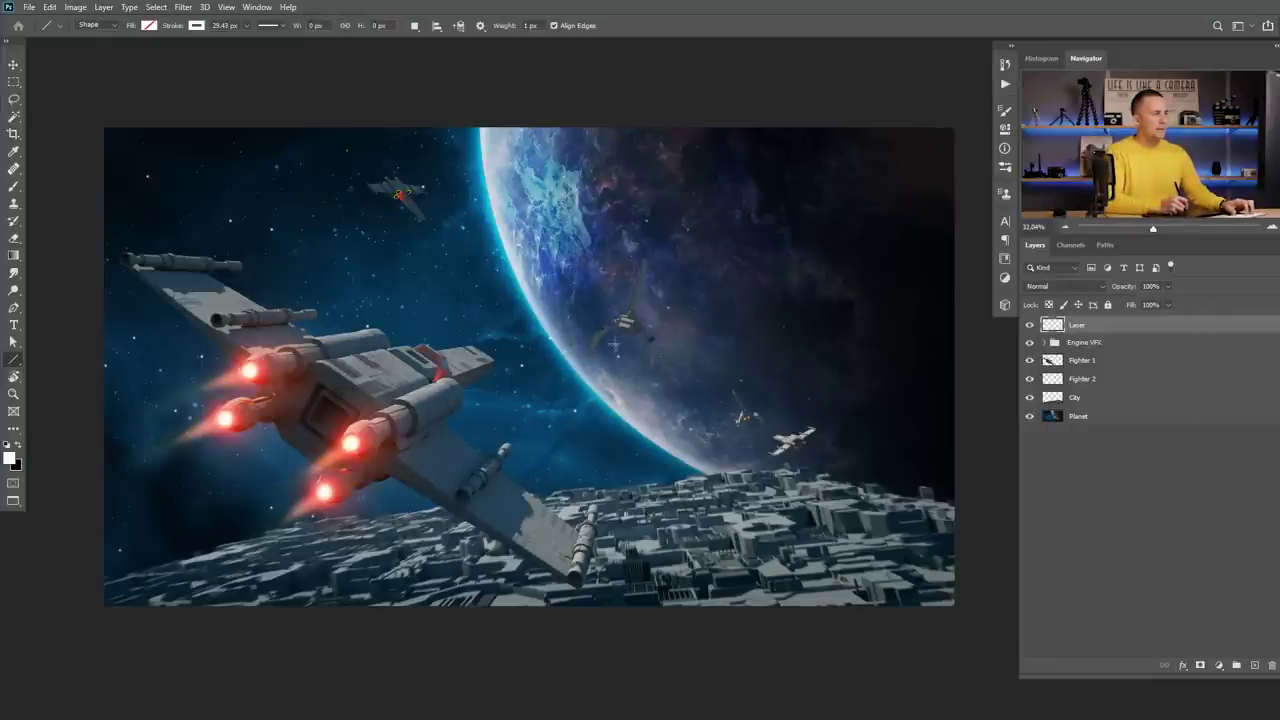
drag(504, 466, 517, 458)
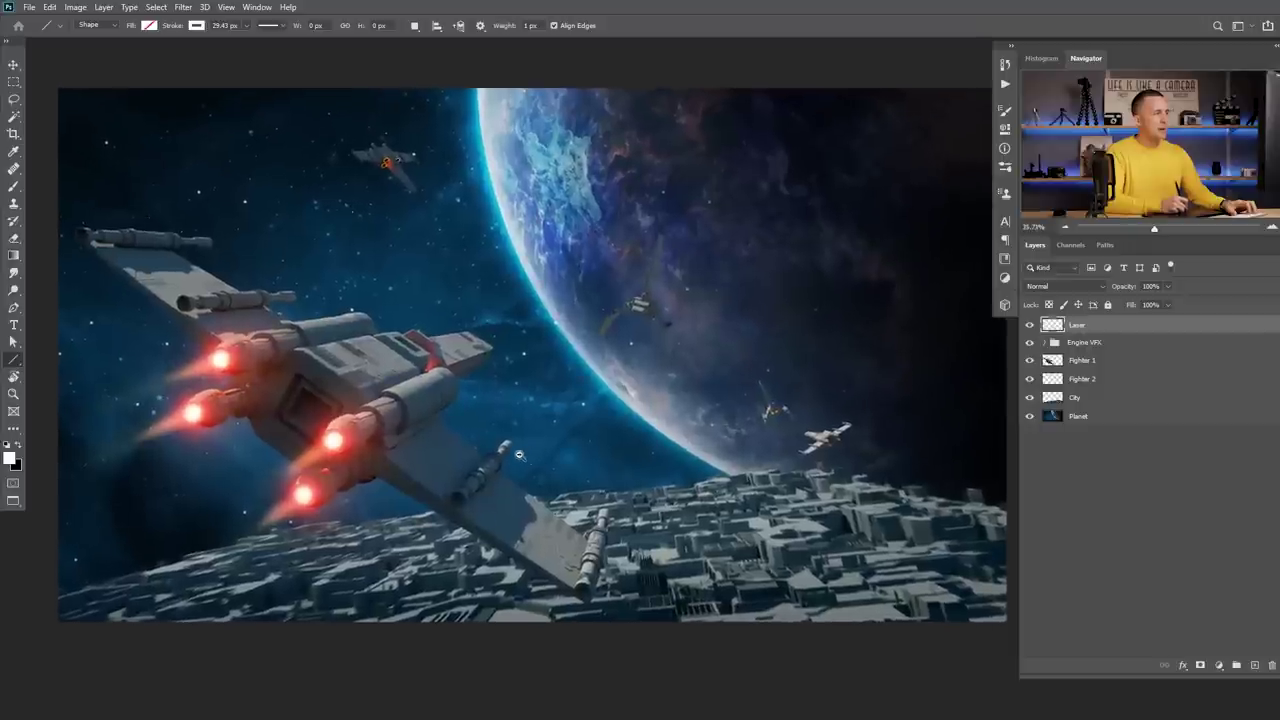
alt+click(518, 456)
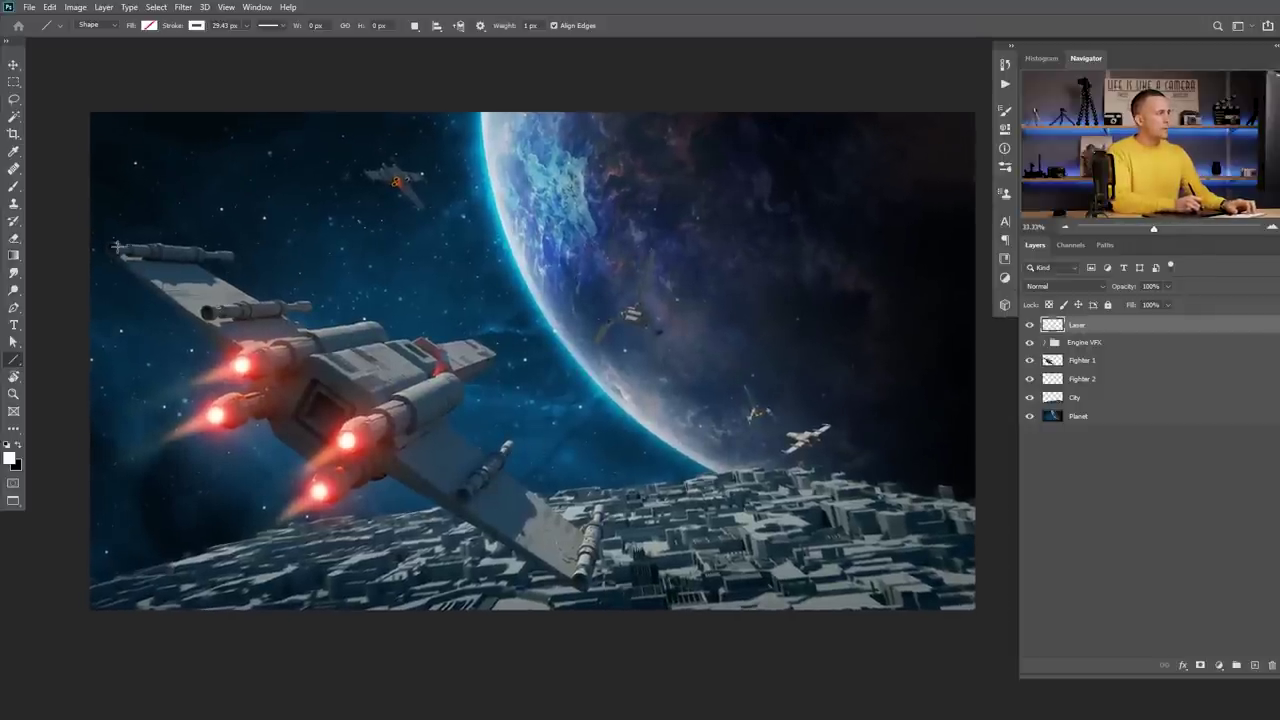
drag(116, 246, 833, 296)
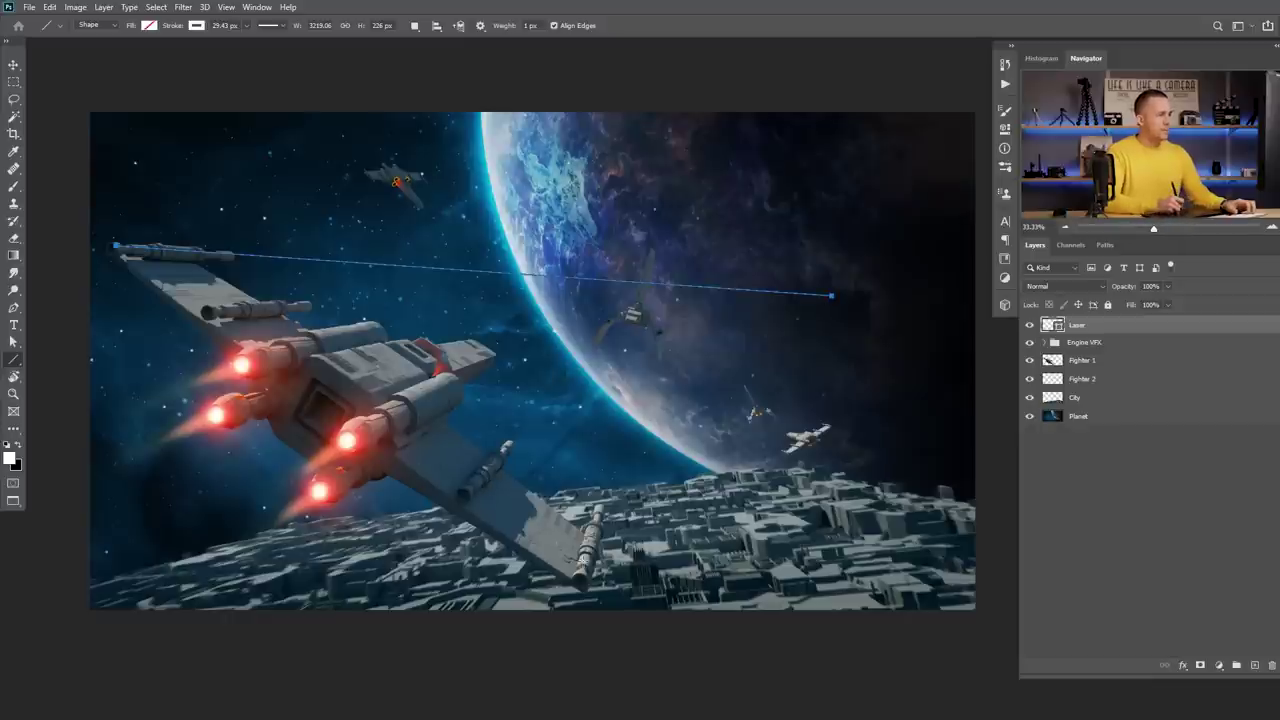
drag(582, 578, 681, 199)
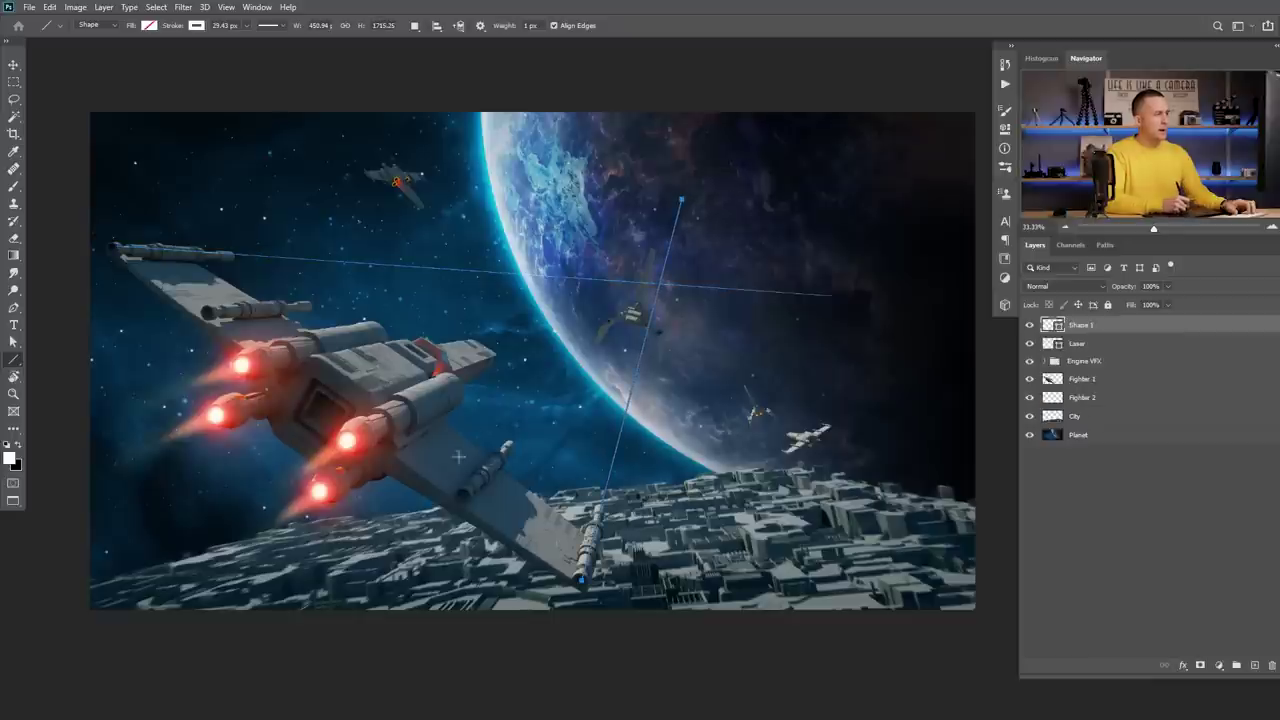
drag(459, 498, 740, 197)
drag(207, 313, 826, 271)
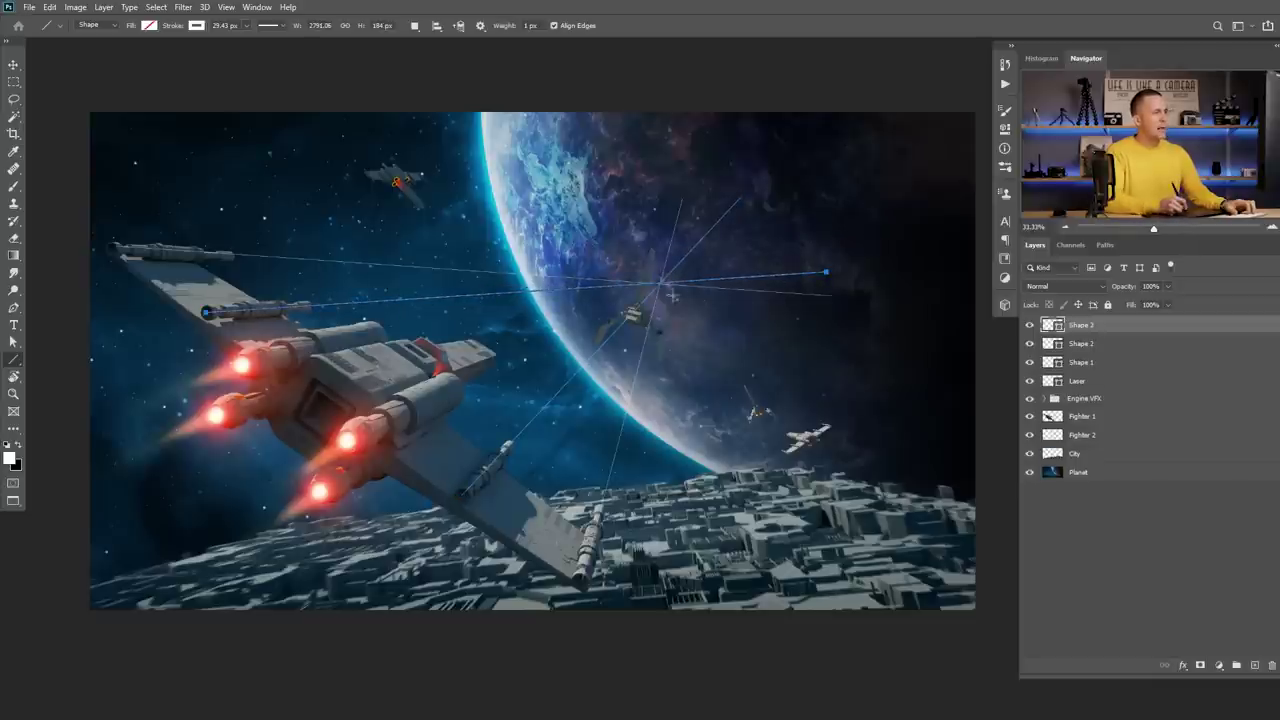
Group the Laser layer and the three other guide line layers, and name the group P L.
scroll(672, 295, up, 2)
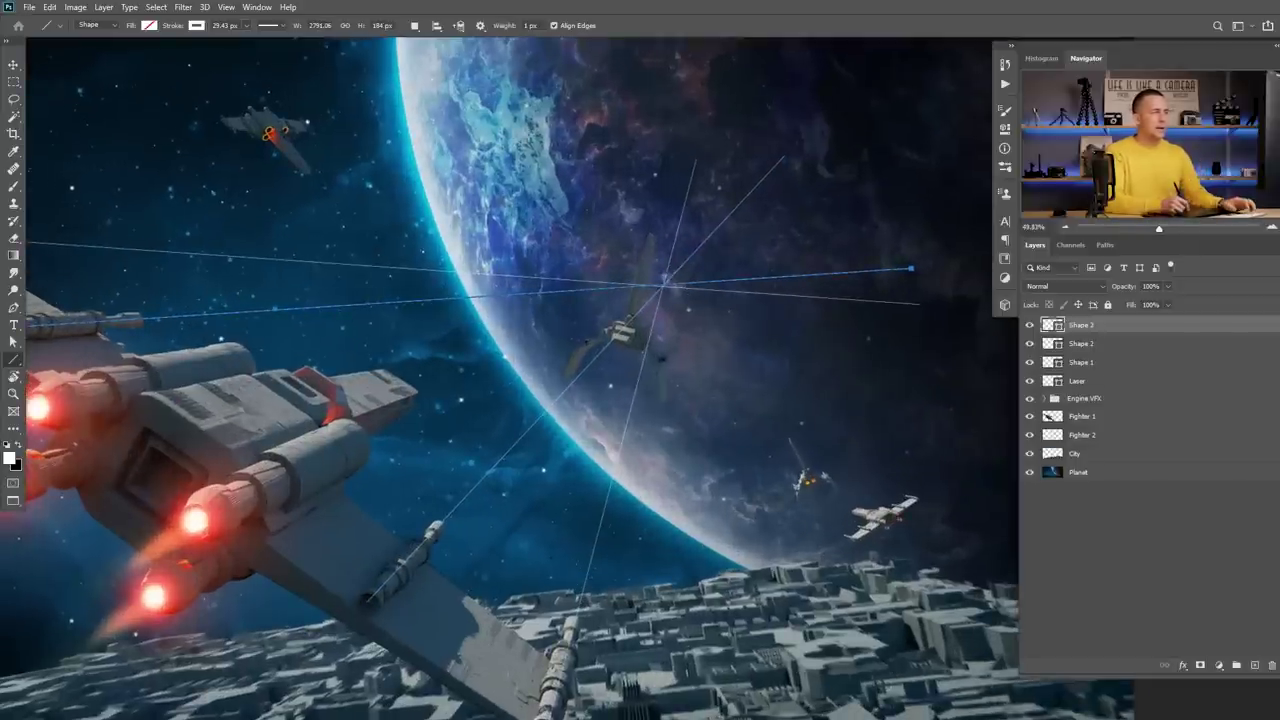
scroll(661, 288, down, 3)
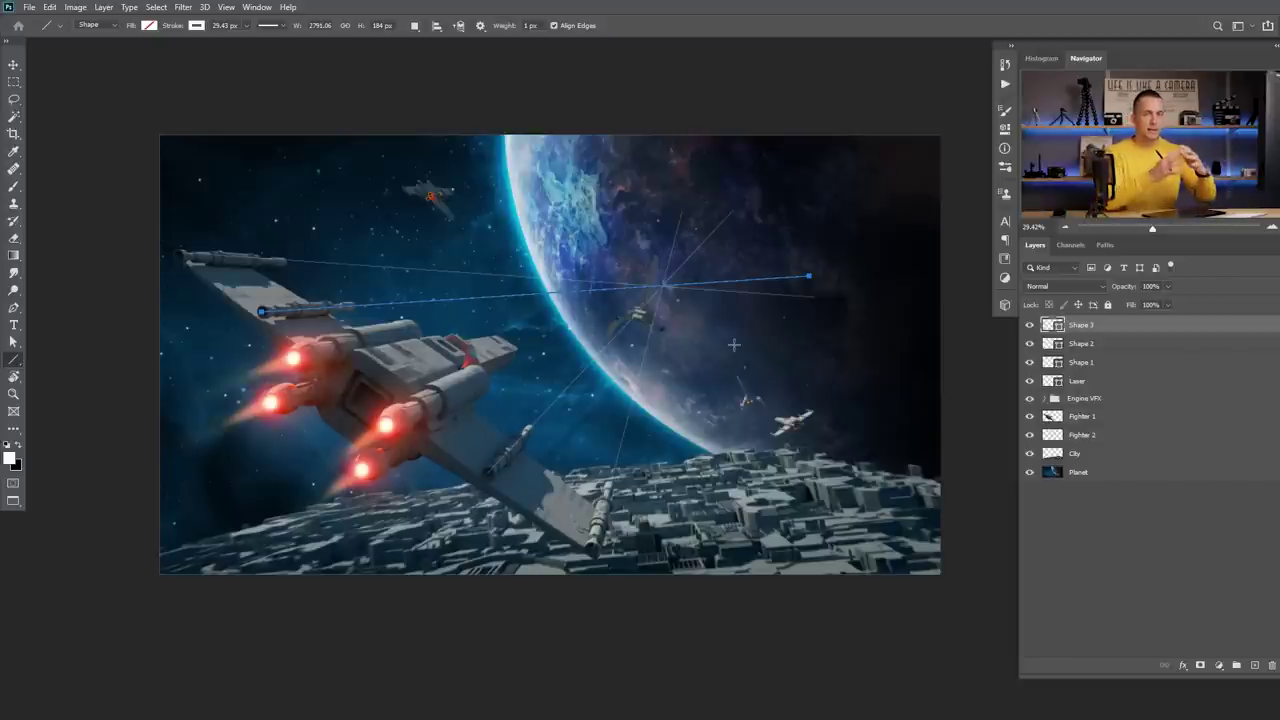
scroll(543, 424, up, 1)
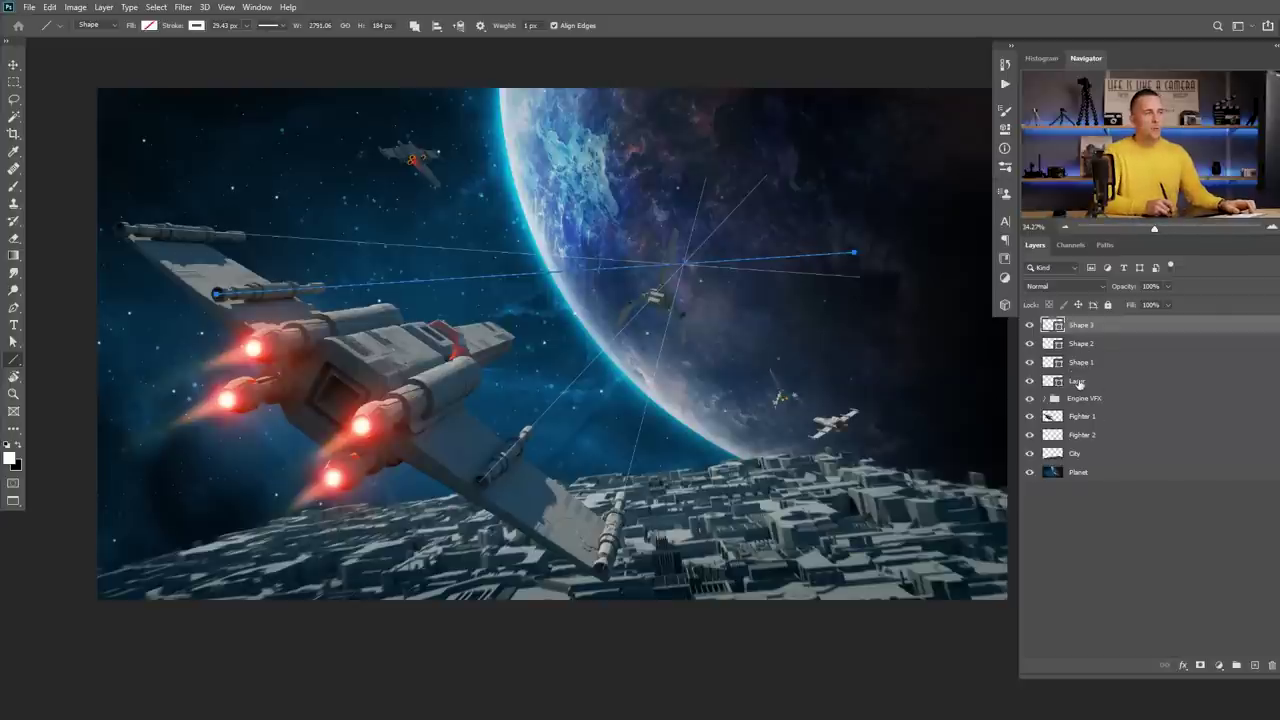
shift+click(1079, 382)
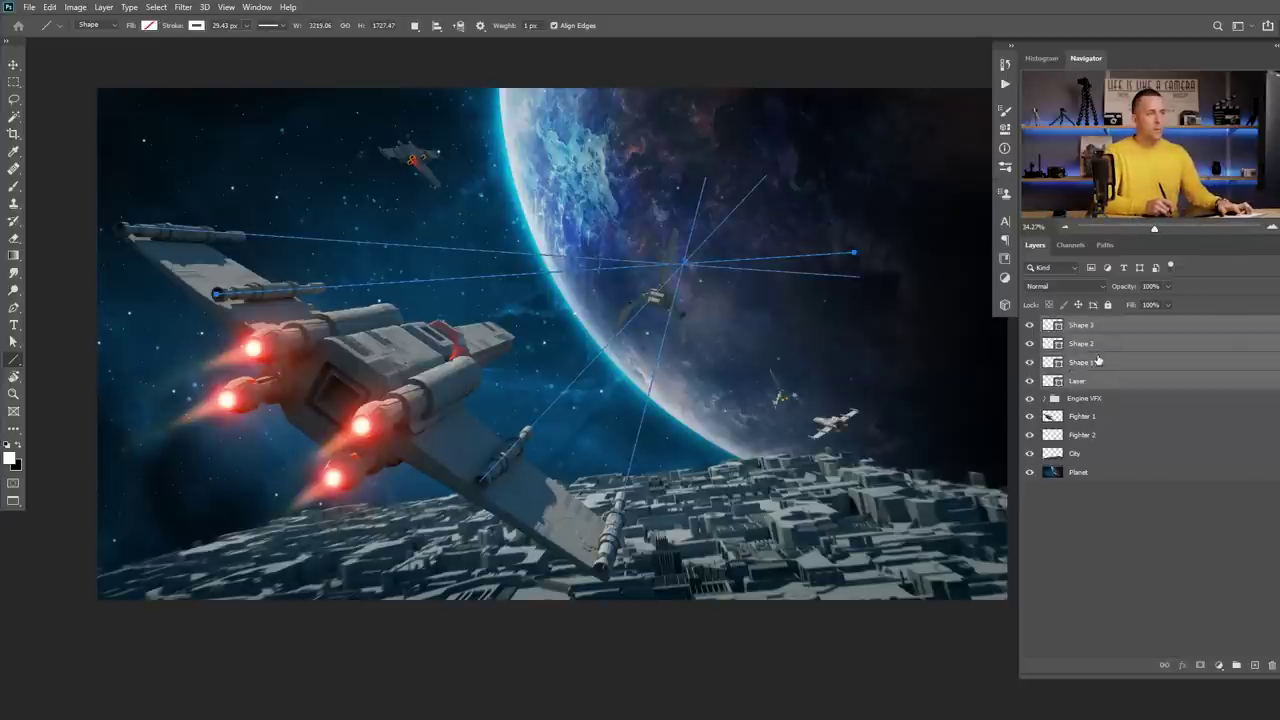
key(ctrl+g)
double_click(1081, 323)
text(P L)
key(Return)
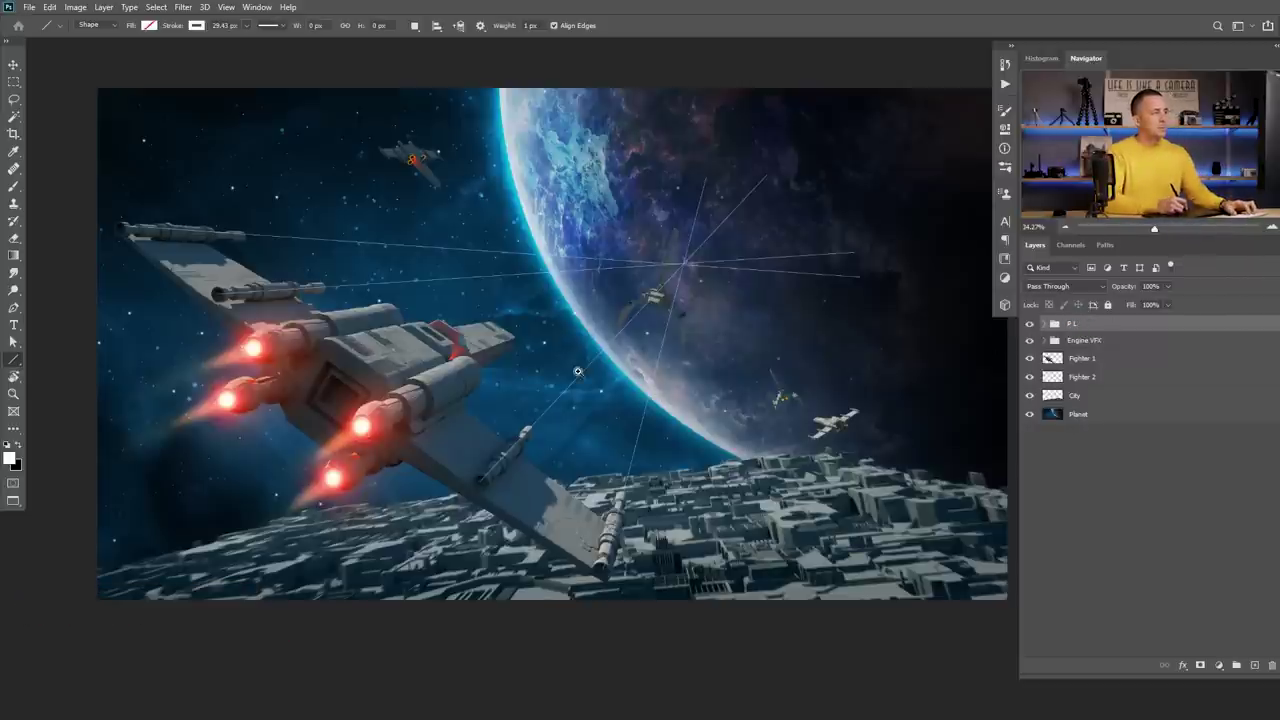
Add a new layer above the P L group and switch to the Brush tool.
scroll(577, 371, up, 1)
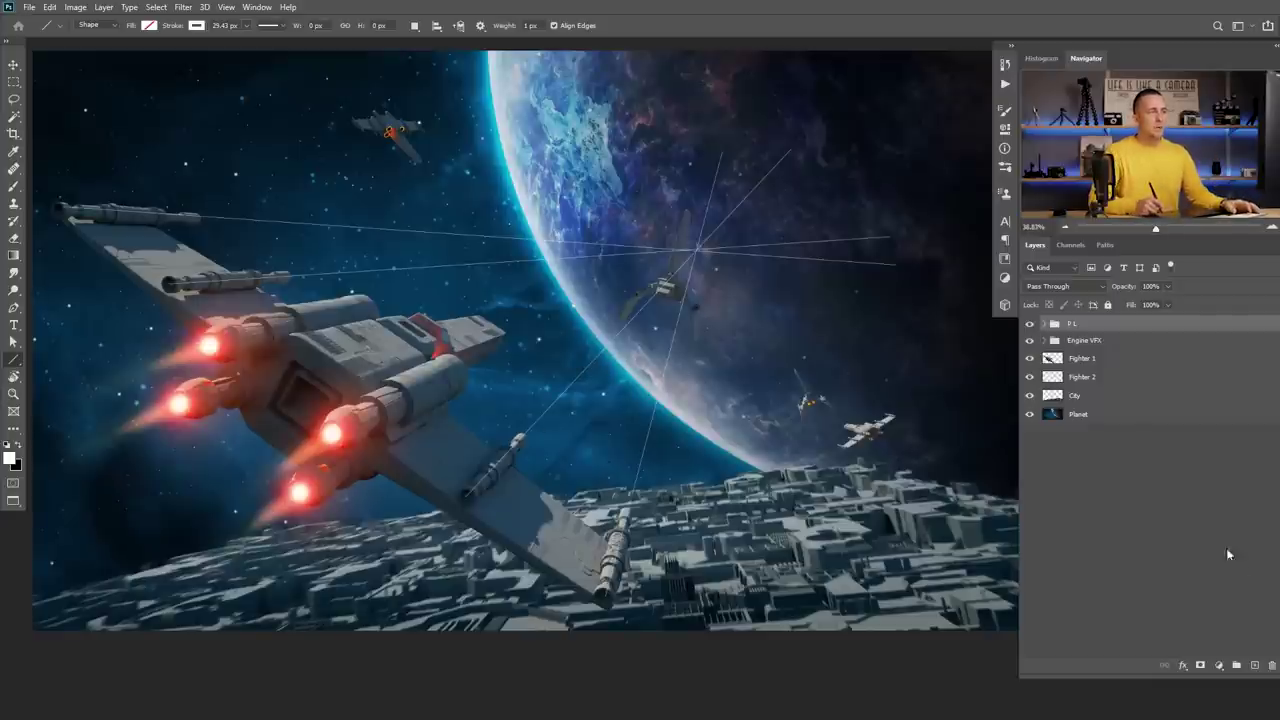
click(1246, 664)
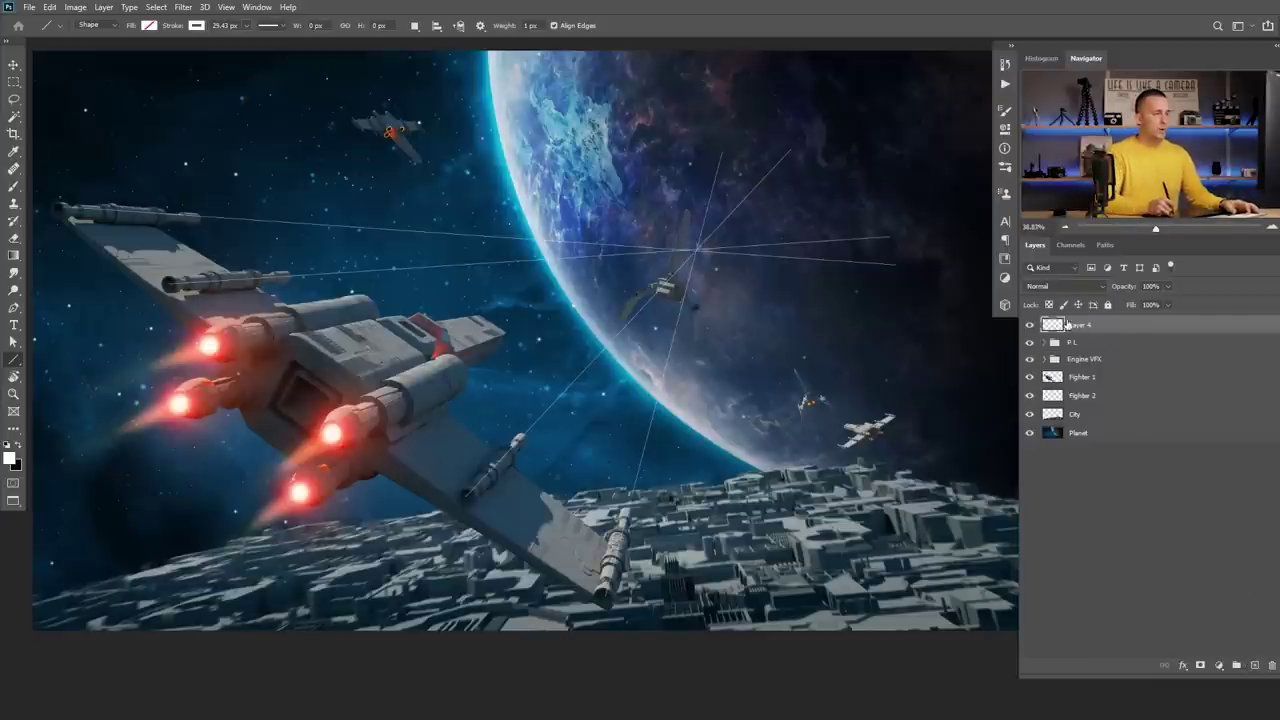
key(b)
scroll(528, 423, up, 3)
click(535, 425)
shift+click(553, 408)
key(ctrl+z)
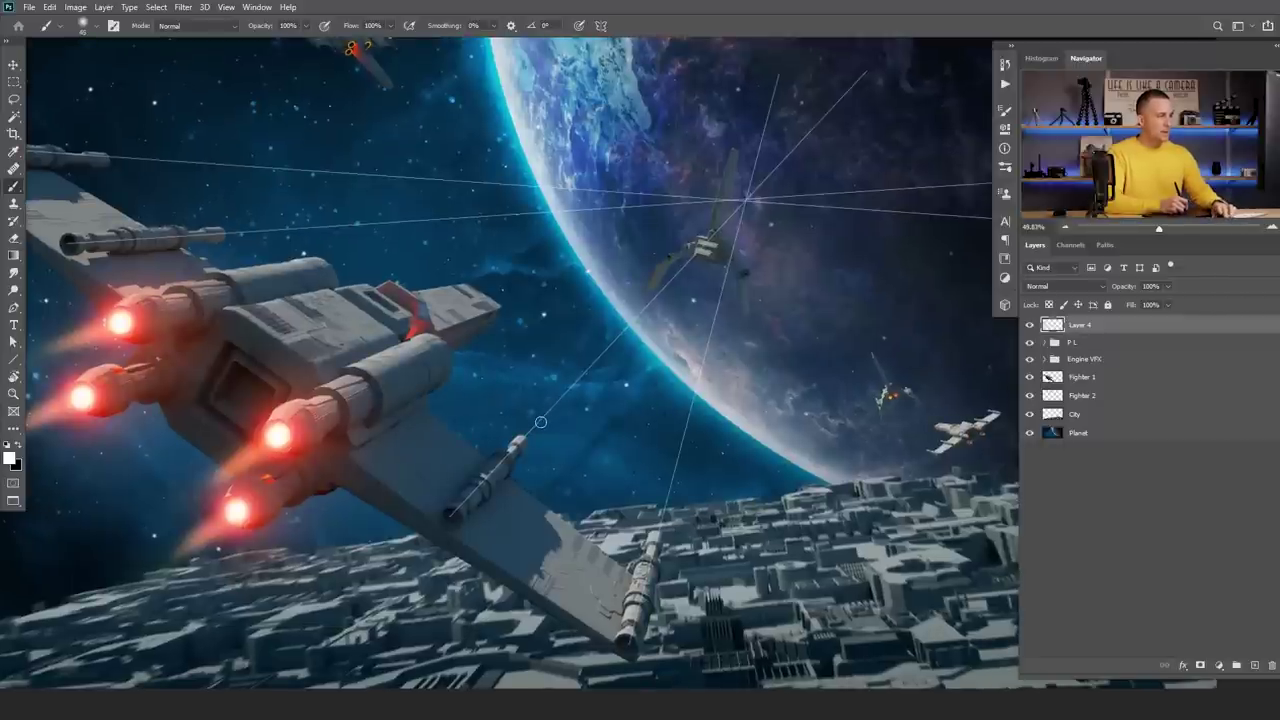
drag(533, 429, 560, 395)
key(ctrl+z)
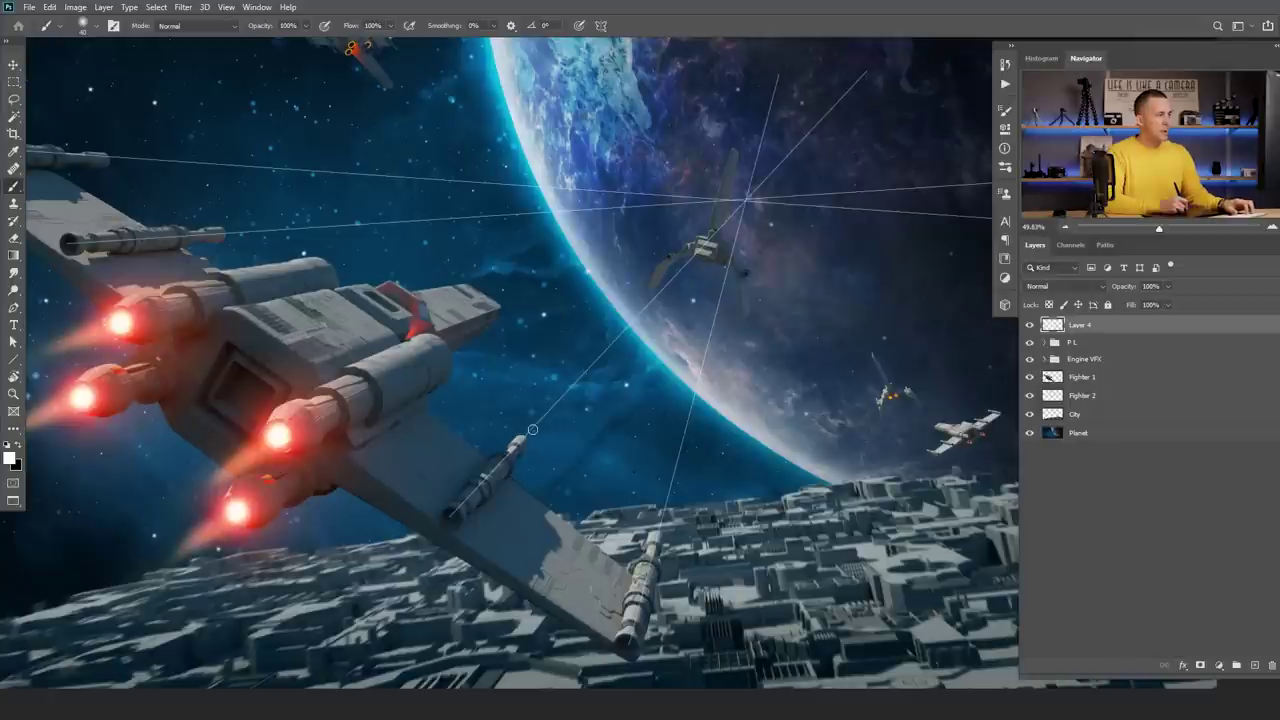
Paint a straight white laser beam along the guide line from the muzzle of the near wing's inner gun.
click(530, 430)
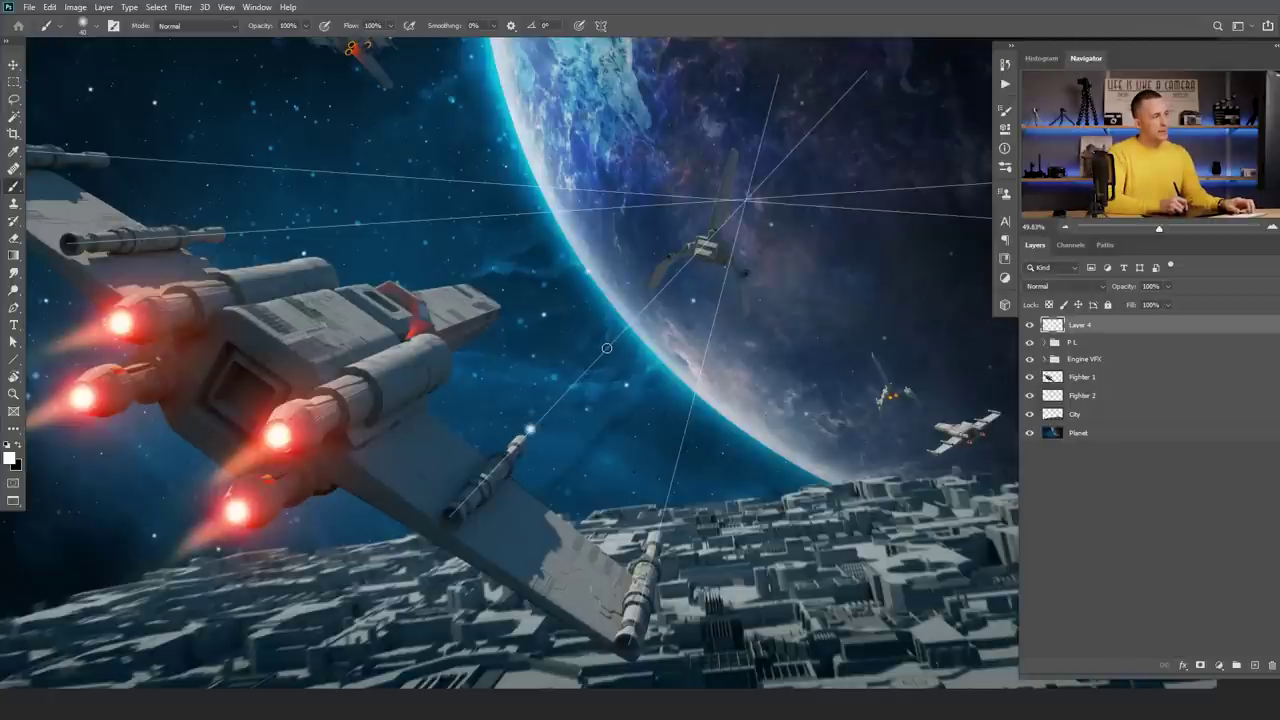
shift+click(606, 347)
Free-transform the laser beam and adjust its upper corners slightly to align it with the guide line.
scroll(600, 388, up, 2)
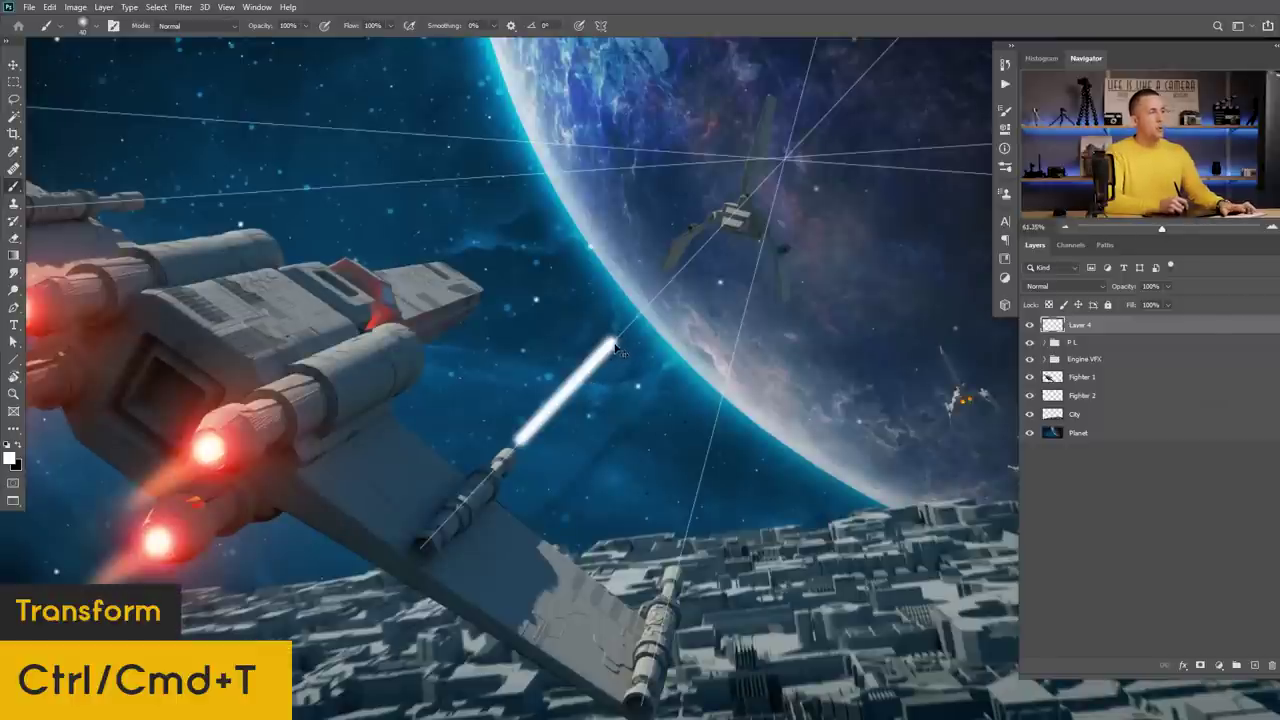
key(ctrl+t)
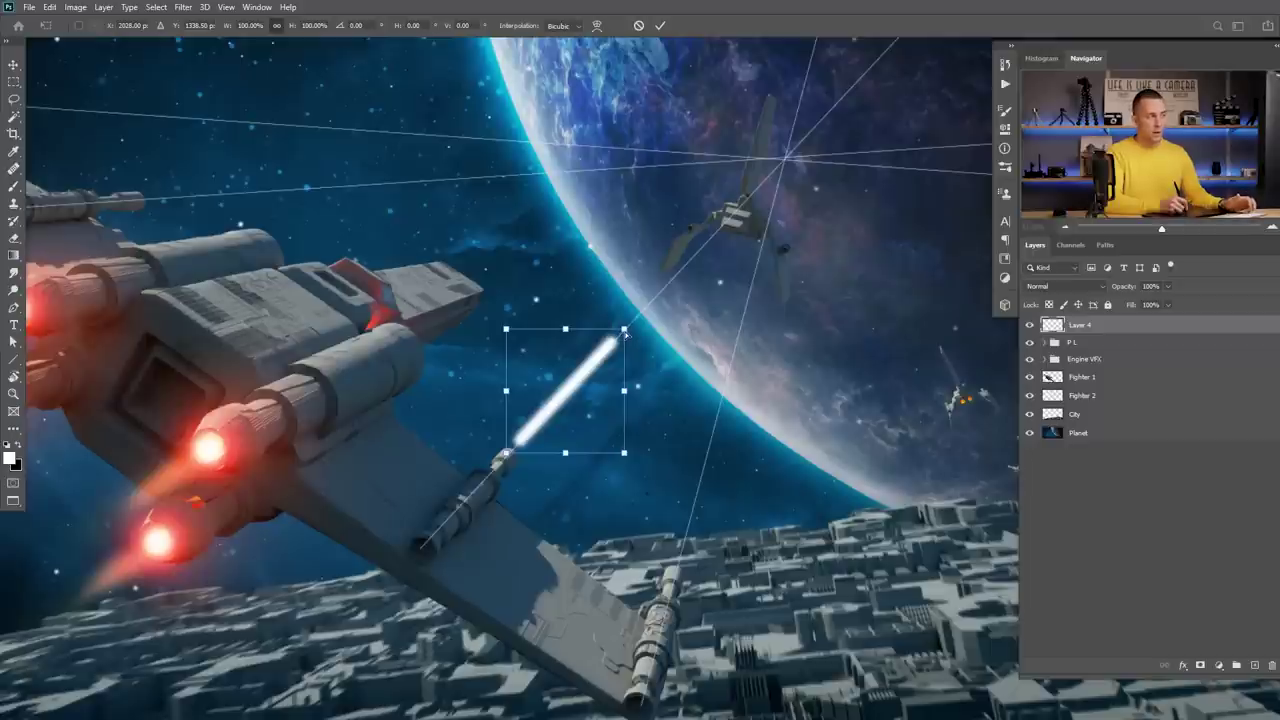
mouse_move(624, 330)
mouse_down()
mouse_move(618, 300)
mouse_move(626, 327)
mouse_up()
drag(507, 329, 506, 329)
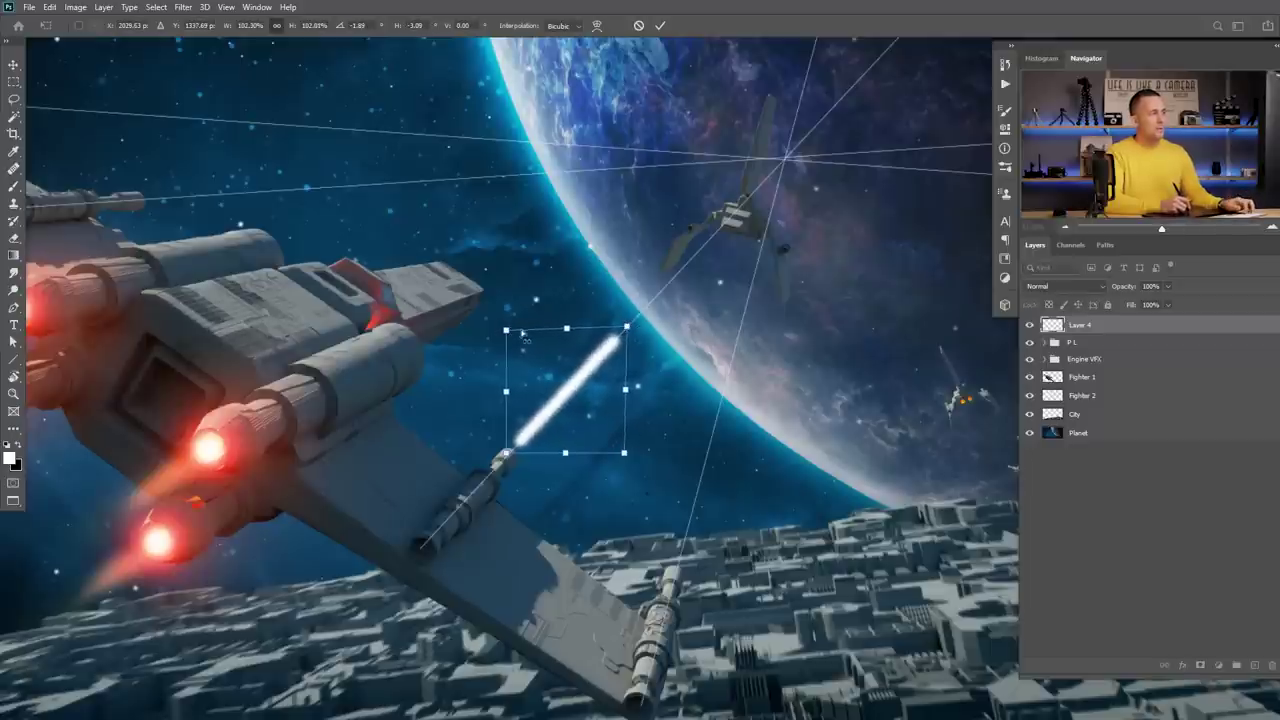
Apply a Perspective transform to the laser beam so its far end tapers toward the vanishing point, and commit it.
right_click(576, 386)
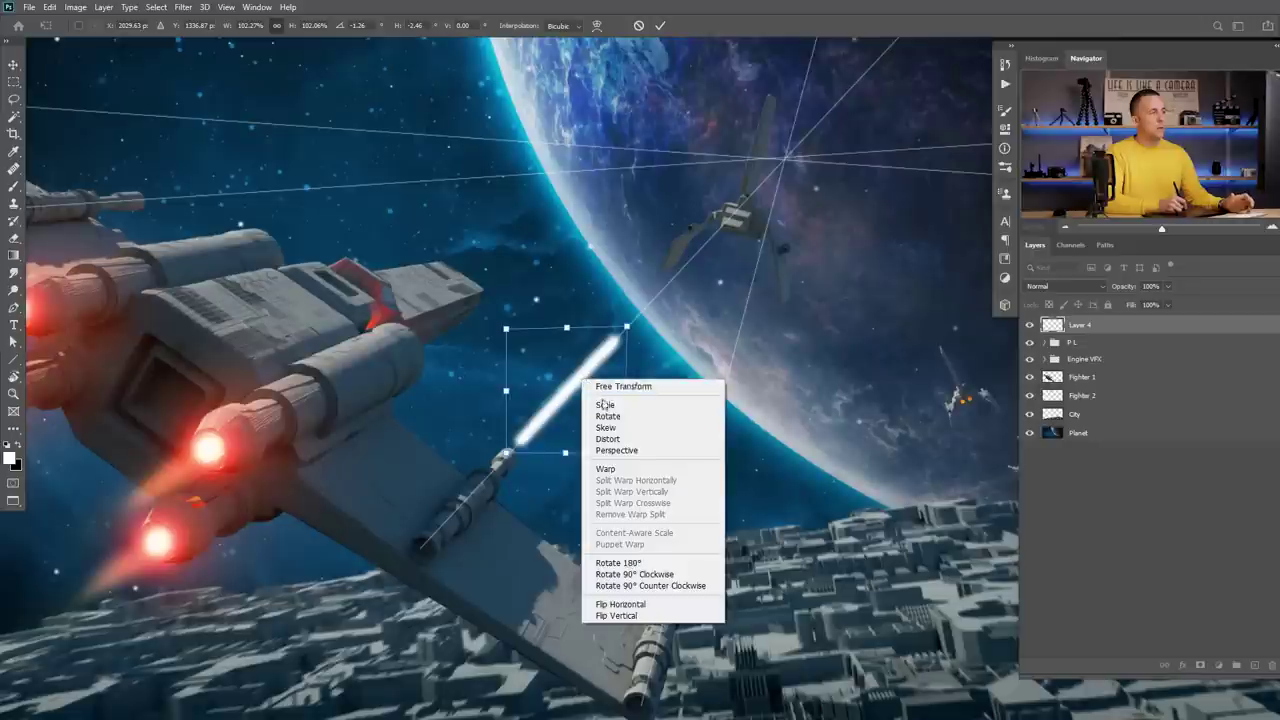
click(620, 451)
drag(626, 453, 624, 437)
drag(505, 330, 517, 329)
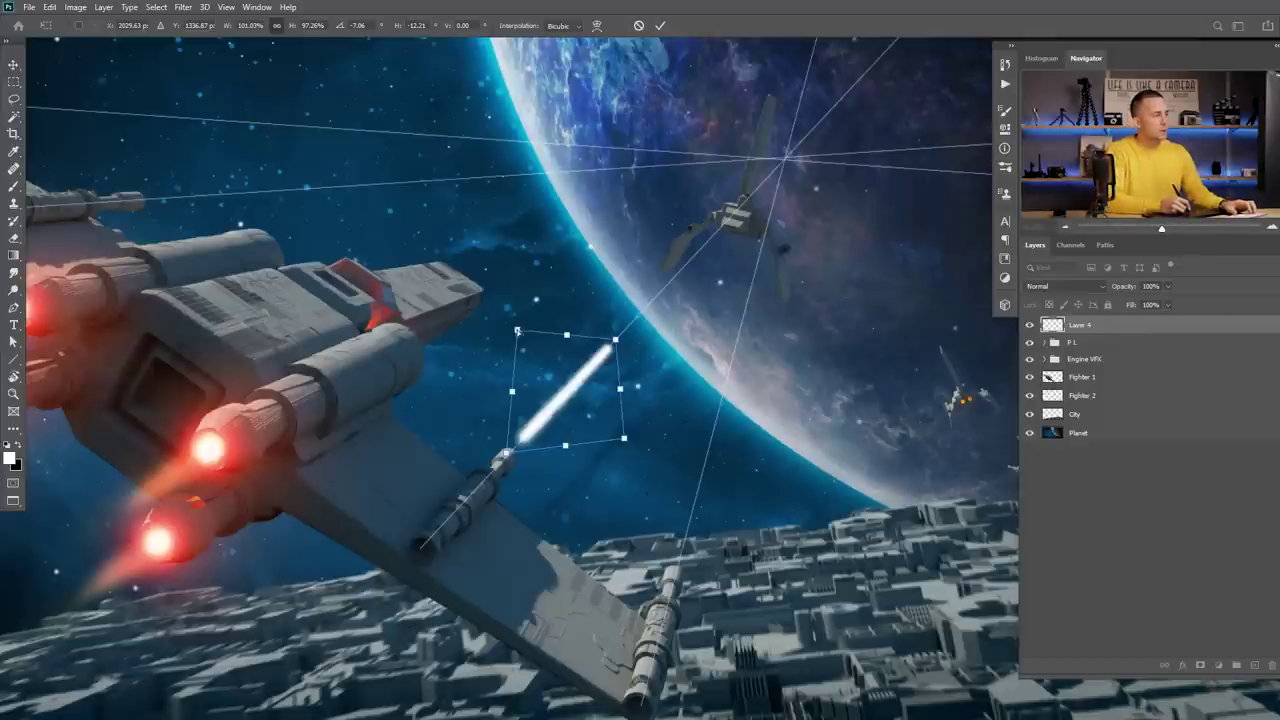
drag(624, 439, 624, 435)
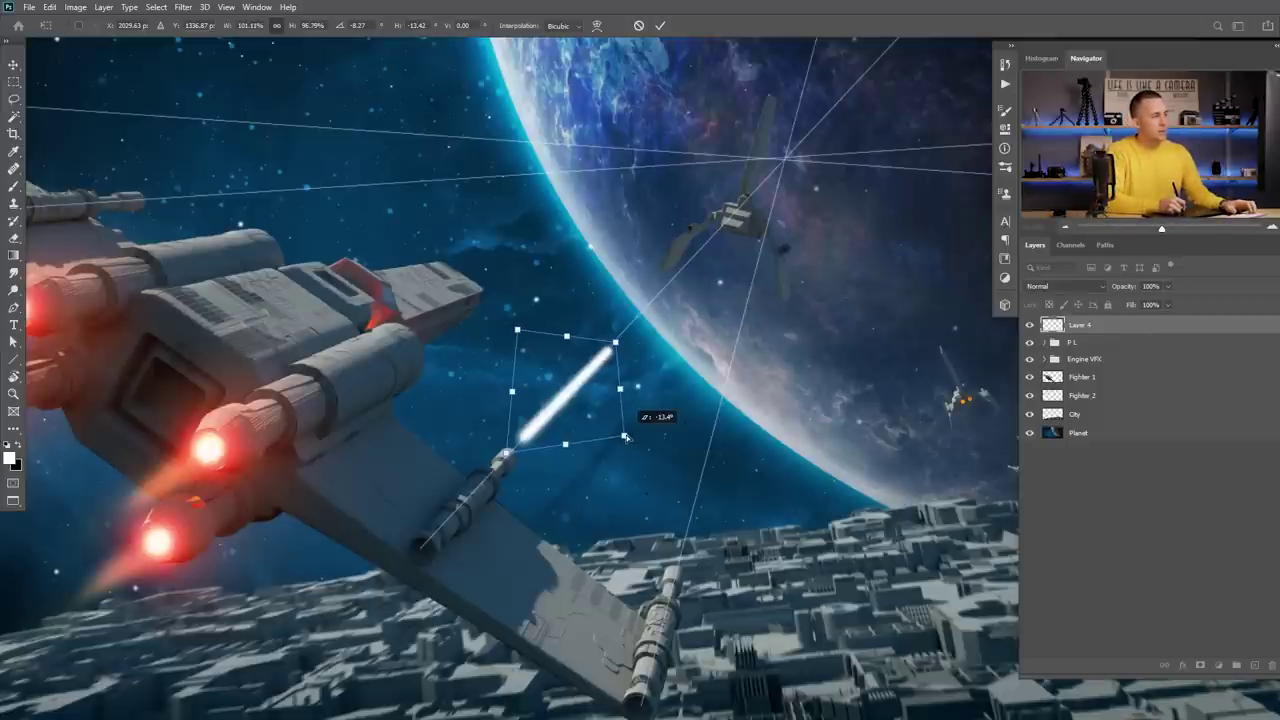
drag(518, 330, 520, 330)
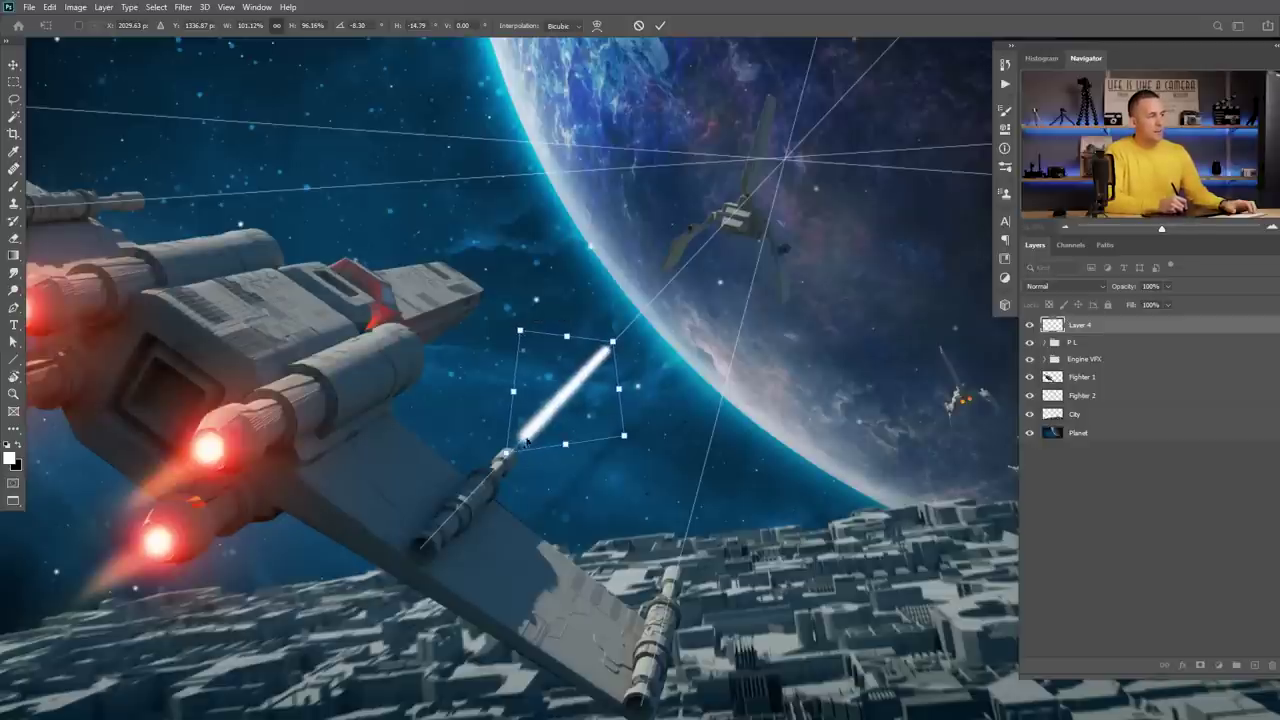
drag(625, 437, 624, 432)
drag(521, 334, 523, 330)
key(Return)
Fine-tune the laser beam's transform so it stays aligned with the inner gun's guide line, and commit it.
mouse_move(609, 408)
mouse_down()
mouse_move(568, 424)
mouse_move(618, 430)
mouse_up()
scroll(618, 429, up, 1)
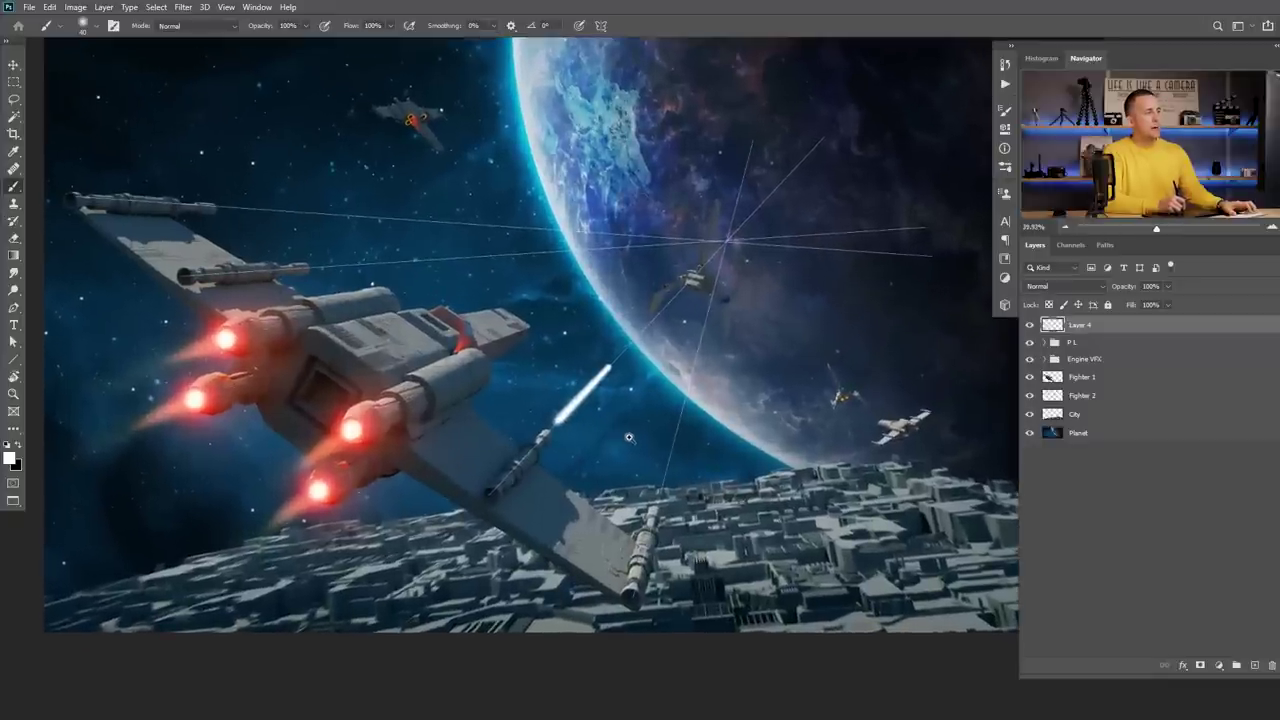
scroll(618, 427, up, 1)
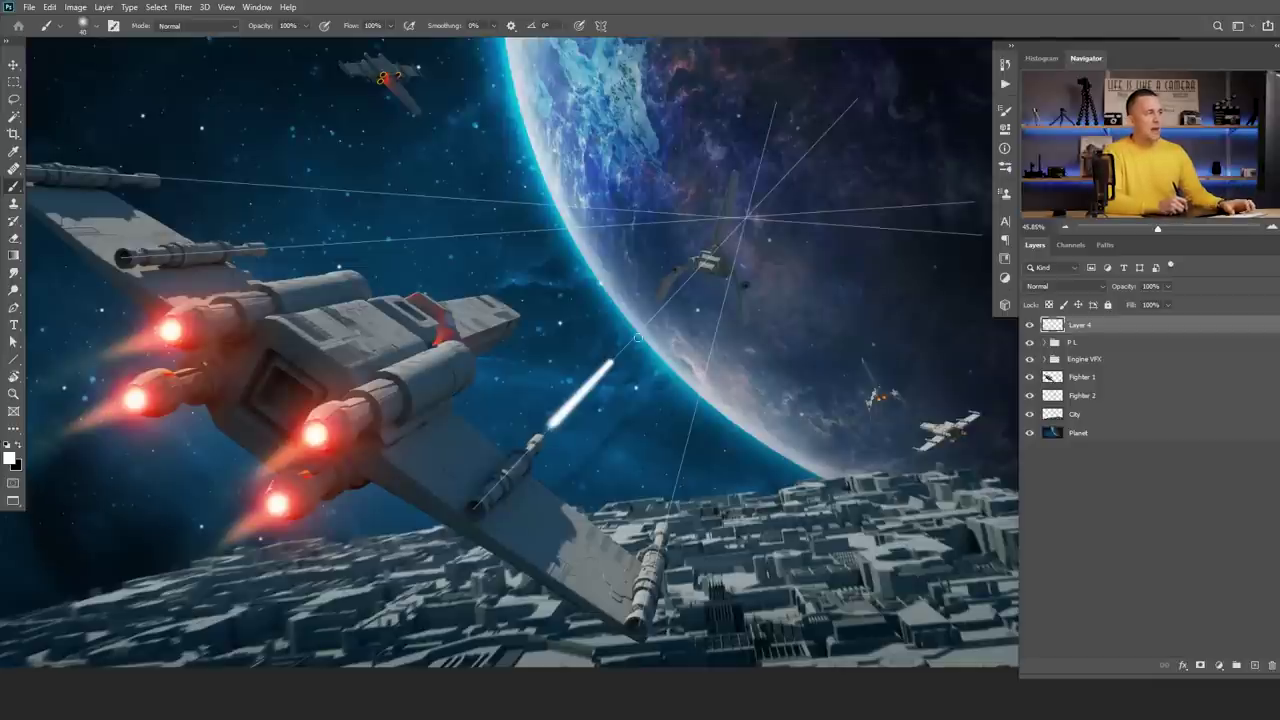
scroll(615, 352, up, 1)
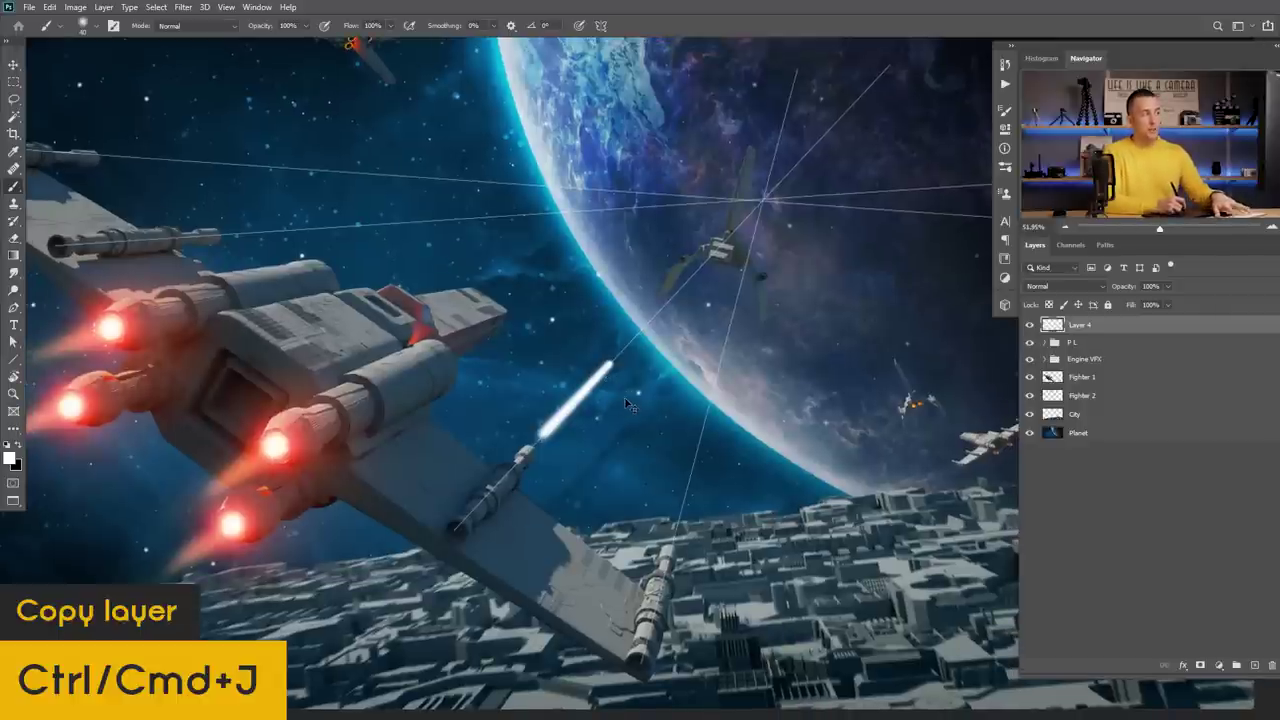
Duplicate the laser beam and scale the copy down along its guide line, using the vanishing point as the transform reference point.
key(ctrl+j)
key(v)
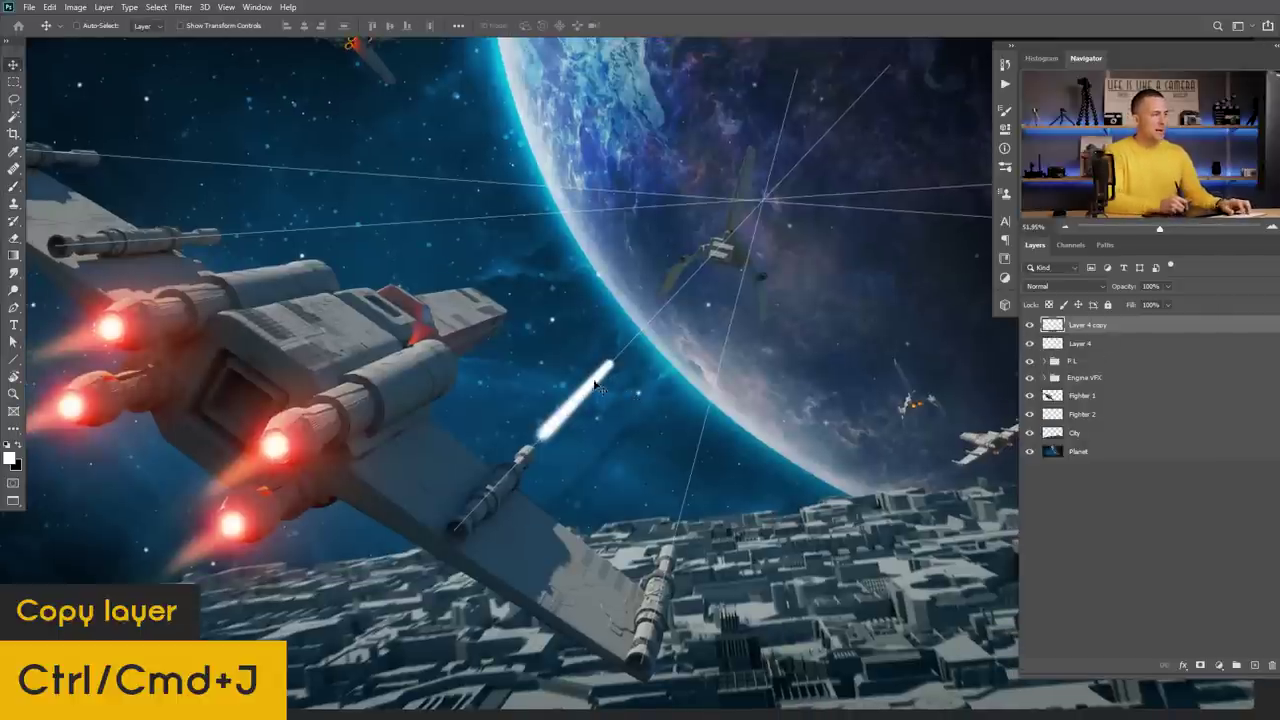
key(ctrl+t)
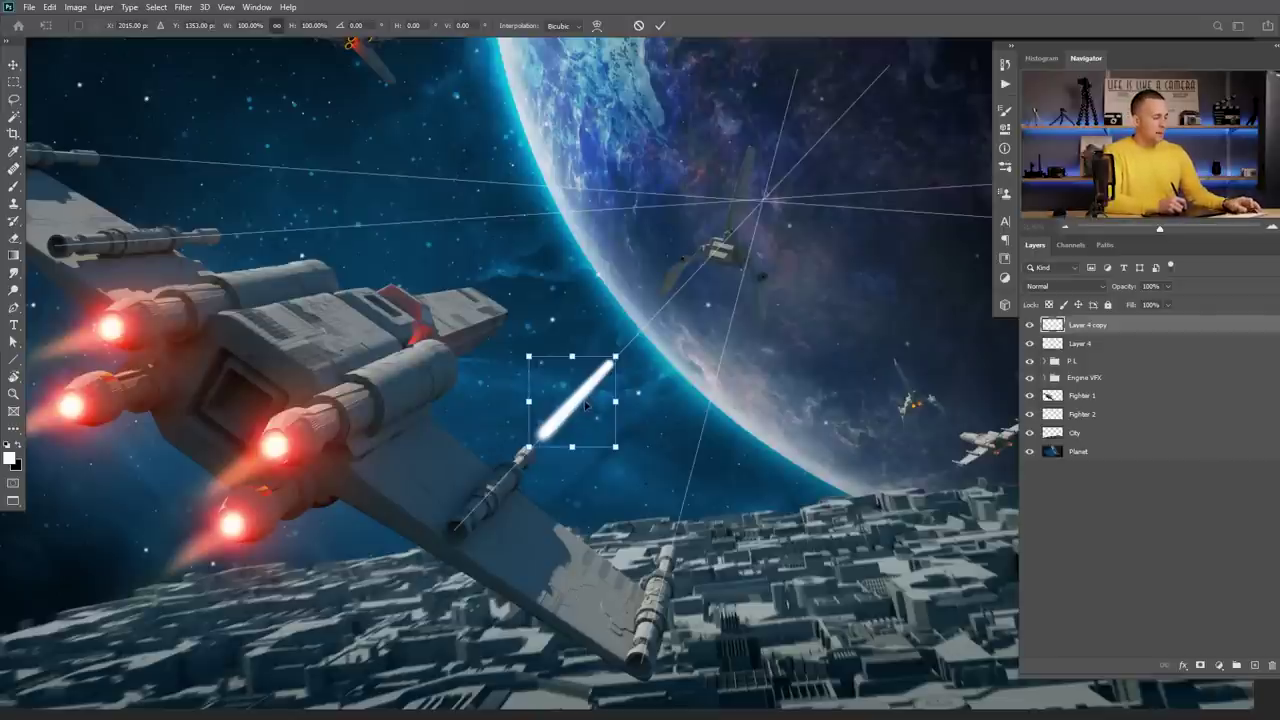
alt+click(765, 204)
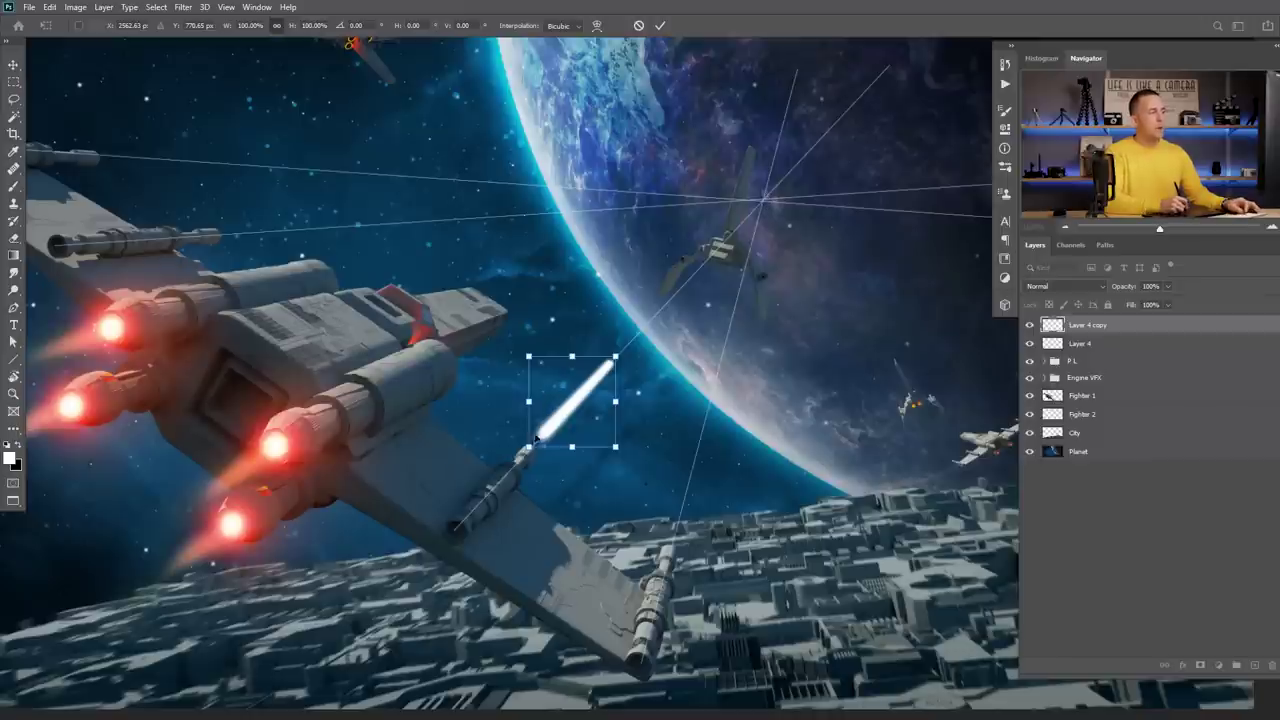
mouse_move(537, 424)
mouse_down()
mouse_move(772, 222)
mouse_move(725, 262)
mouse_move(745, 234)
mouse_move(640, 356)
mouse_up()
click(660, 25)
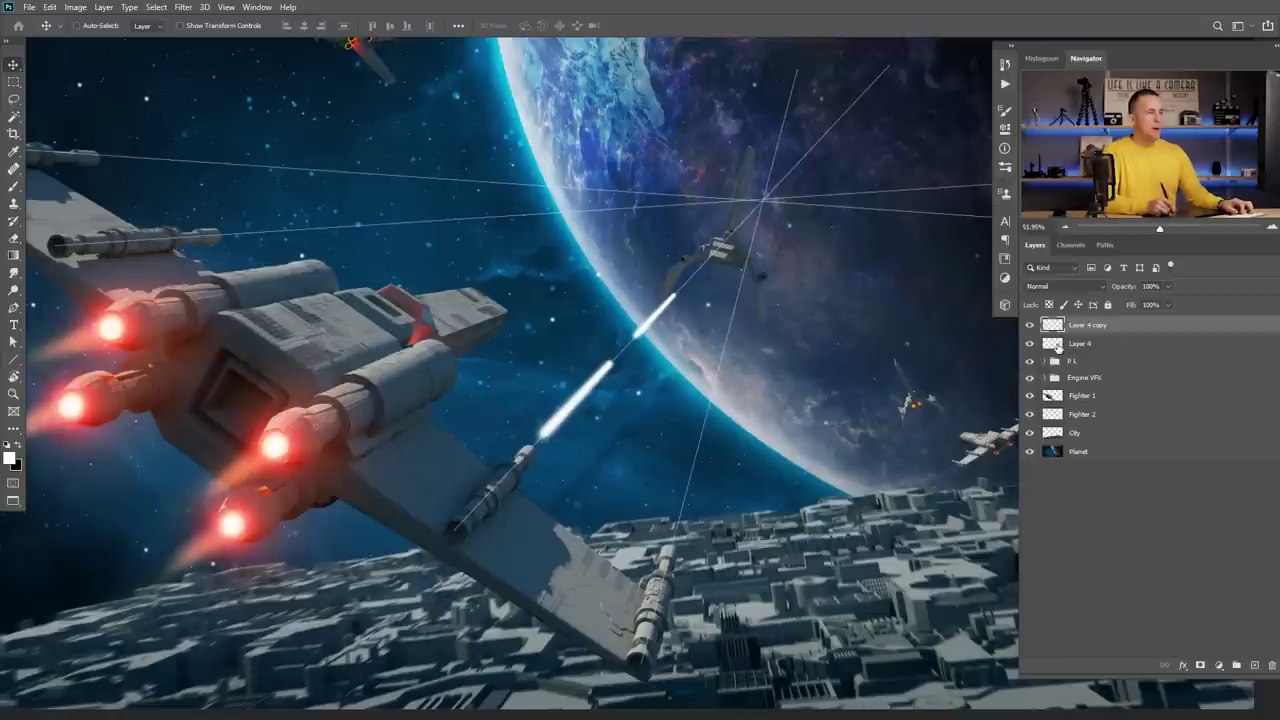
Duplicate the original beam on Layer 4 and move the copy in front of the near wing's outer gun.
click(1058, 347)
key(ctrl+j)
drag(580, 422, 710, 502)
Rotate and nudge the copied beam until it lies along the outer gun's guide line, and commit the transform.
key(ctrl+t)
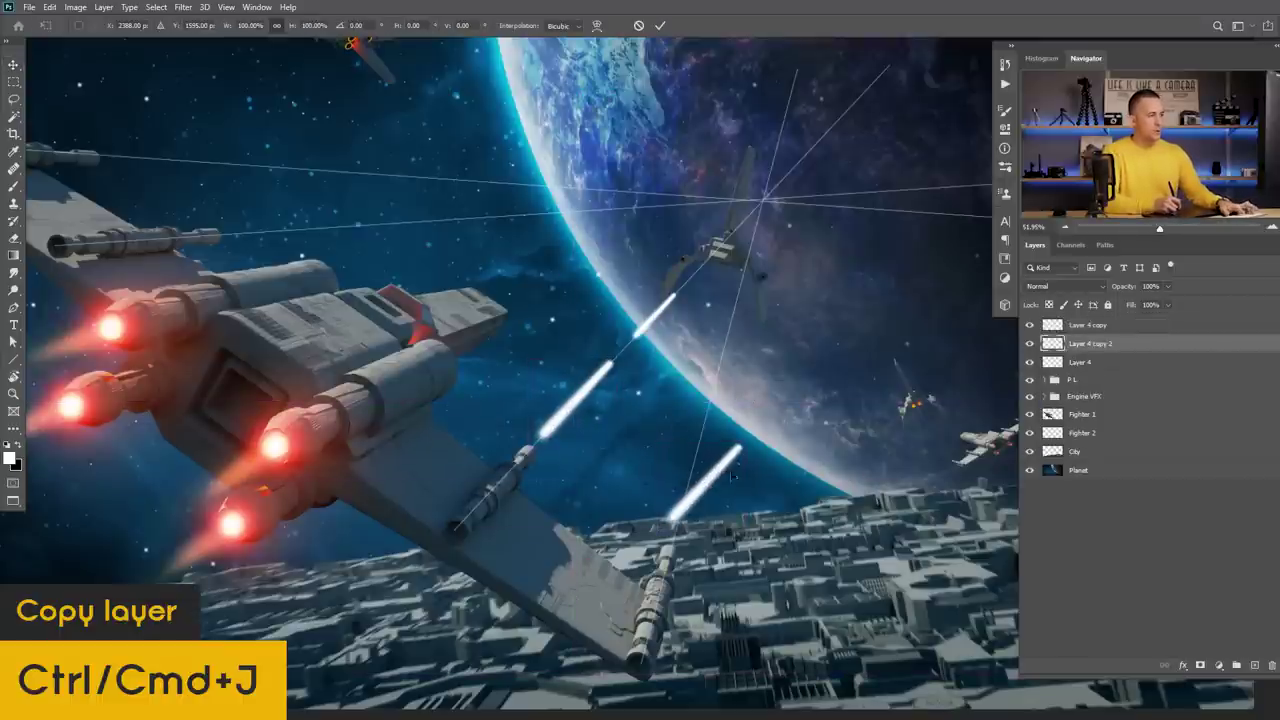
drag(765, 454, 748, 427)
drag(695, 490, 723, 498)
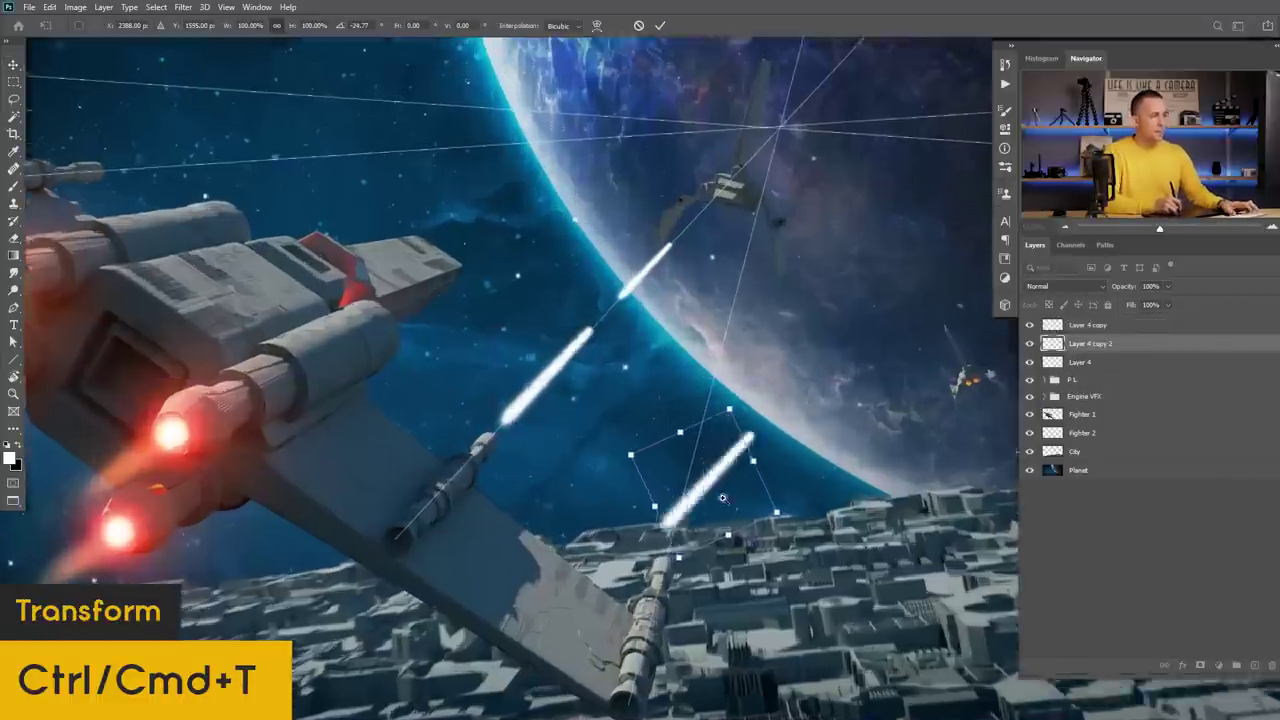
scroll(722, 497, up, 1)
drag(785, 469, 800, 447)
drag(709, 496, 682, 493)
drag(713, 362, 719, 366)
drag(690, 478, 696, 486)
drag(709, 384, 712, 390)
key(Return)
Scale the near wing's outer beam to about 90% with the transform reference point at the vanishing point.
drag(698, 452, 620, 452)
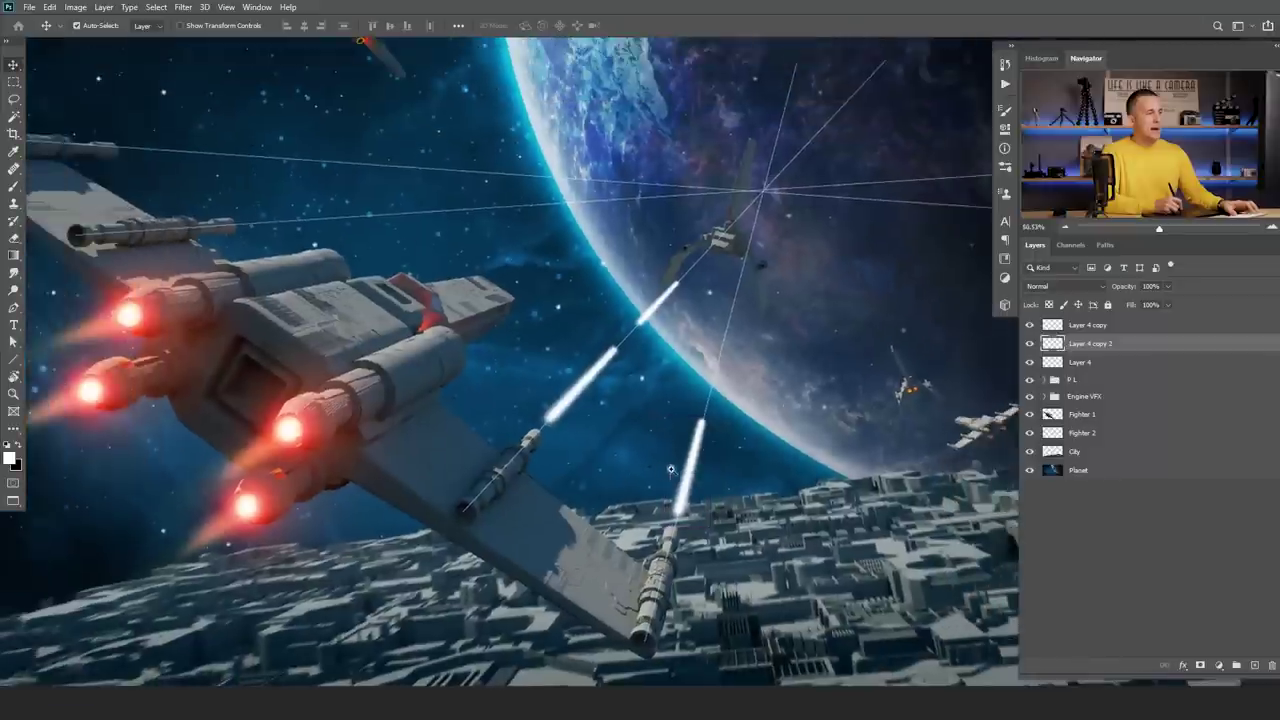
drag(692, 475, 561, 450)
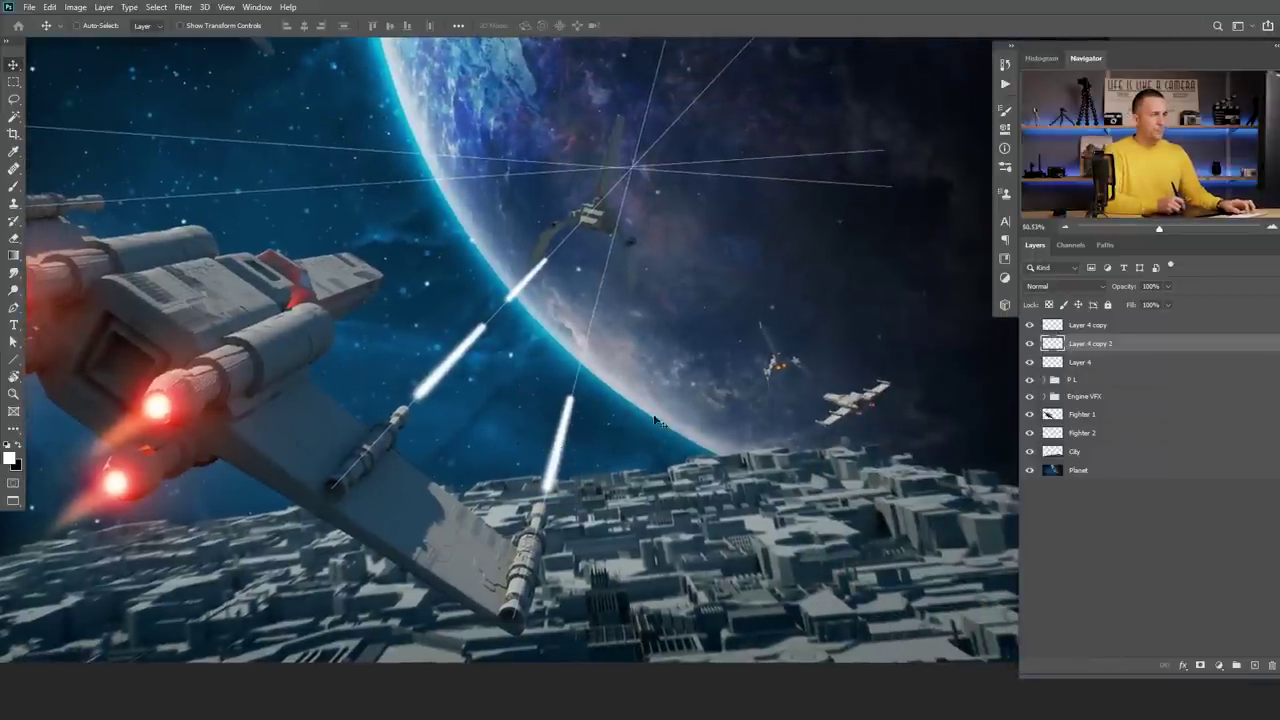
key(ctrl+t)
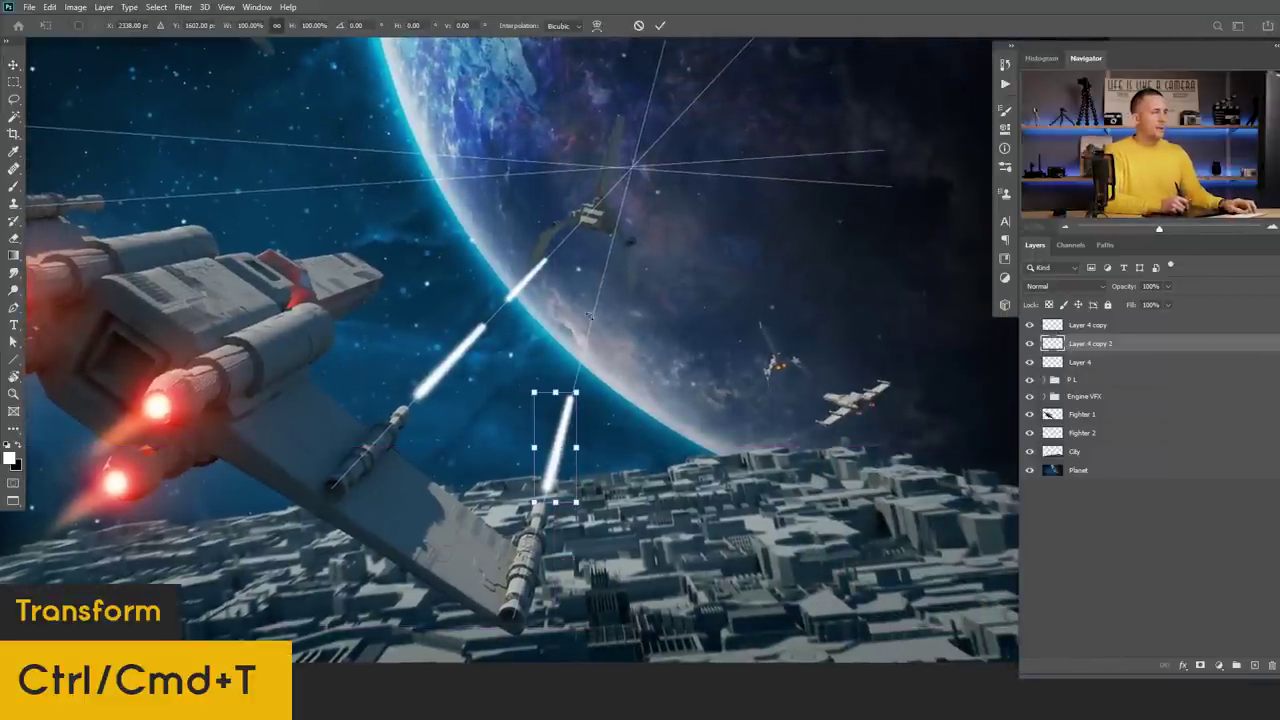
alt+click(632, 169)
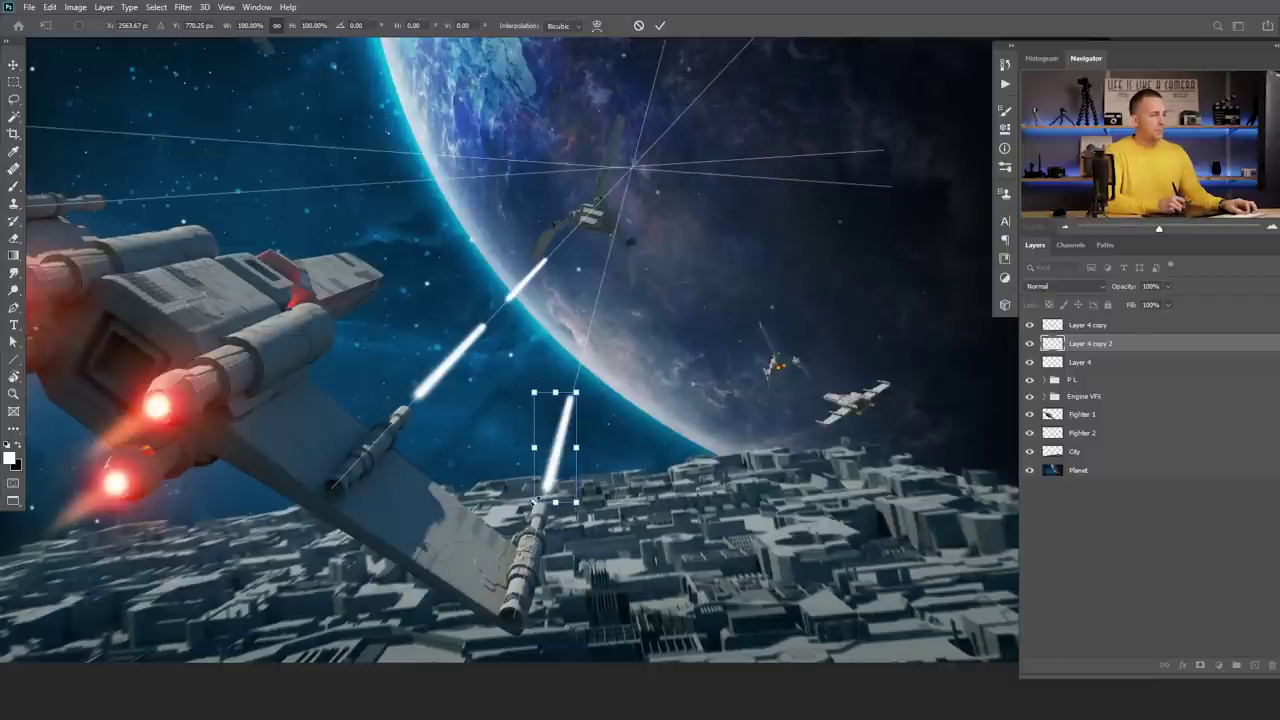
drag(535, 500, 545, 467)
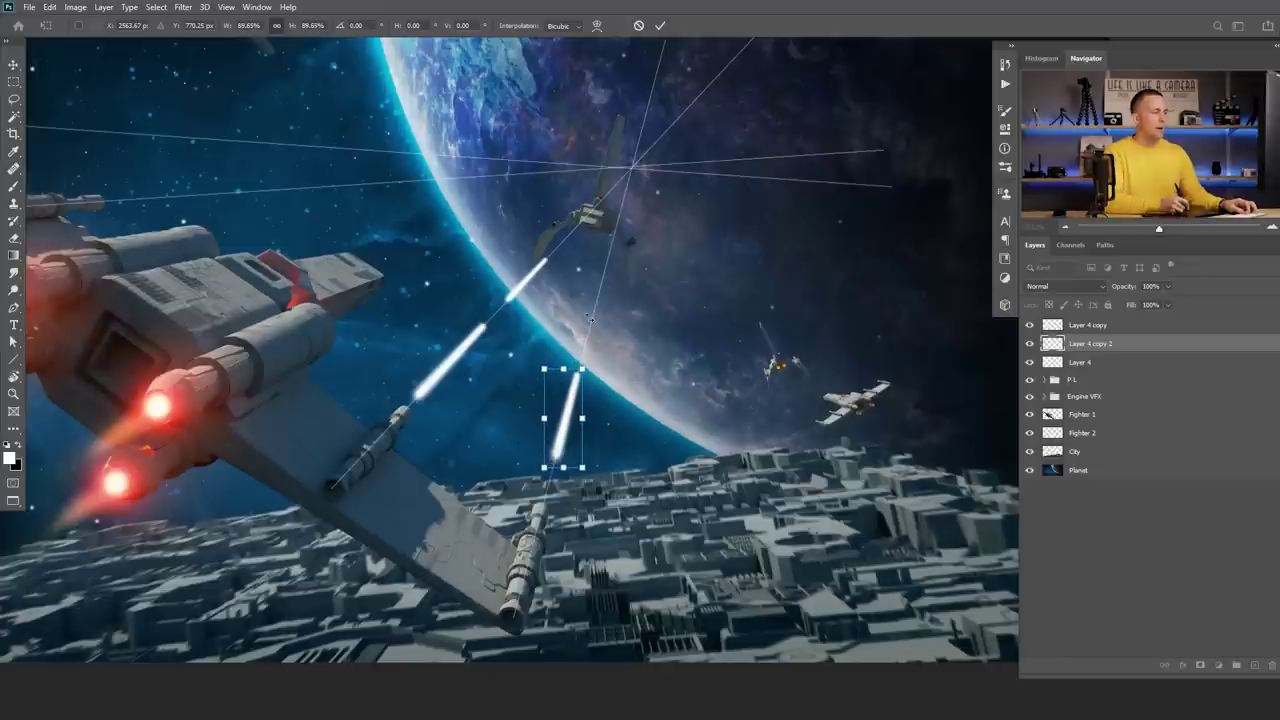
key(Return)
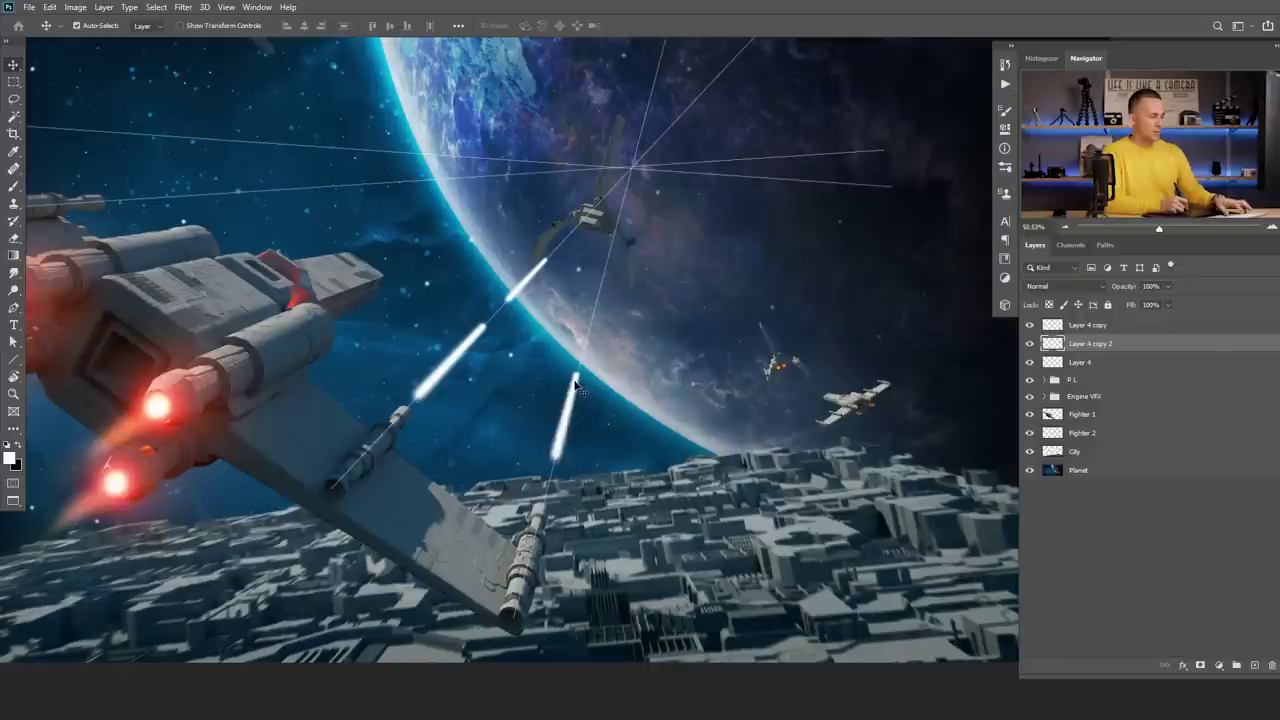
Duplicate the outer gun's beam and scale the copy to 32% toward the vanishing point.
key(ctrl+j)
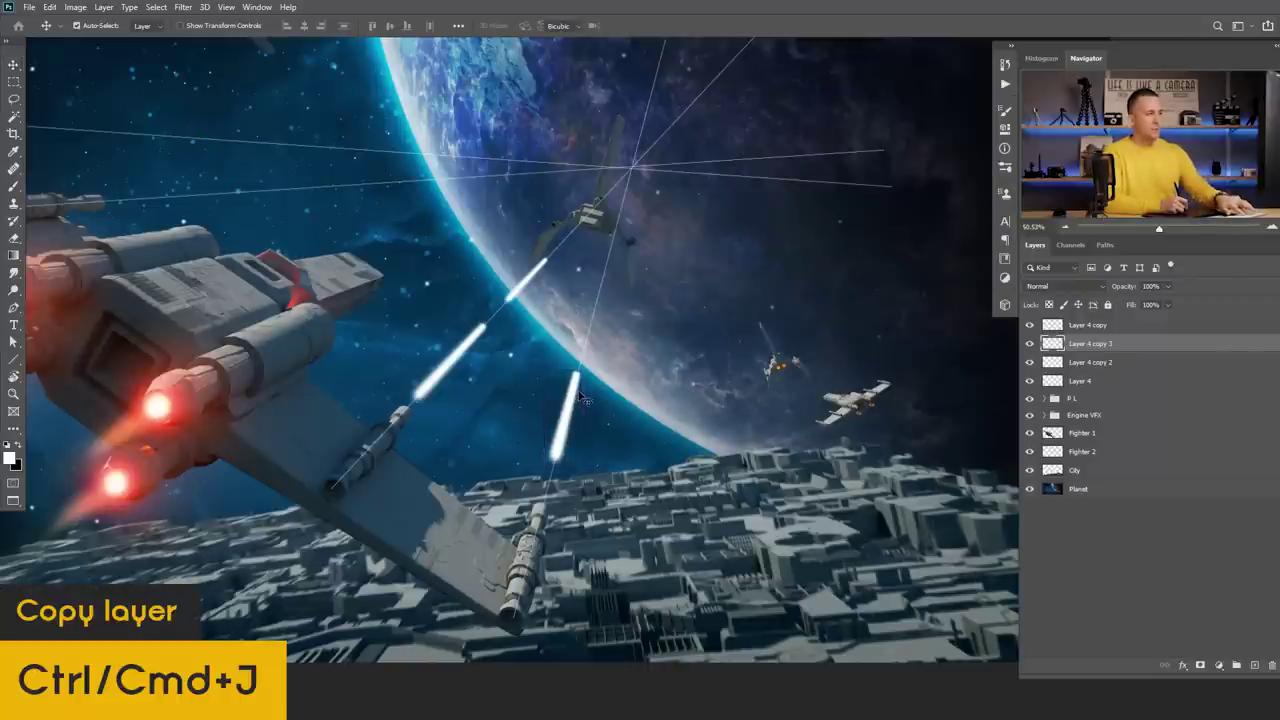
key(ctrl+t)
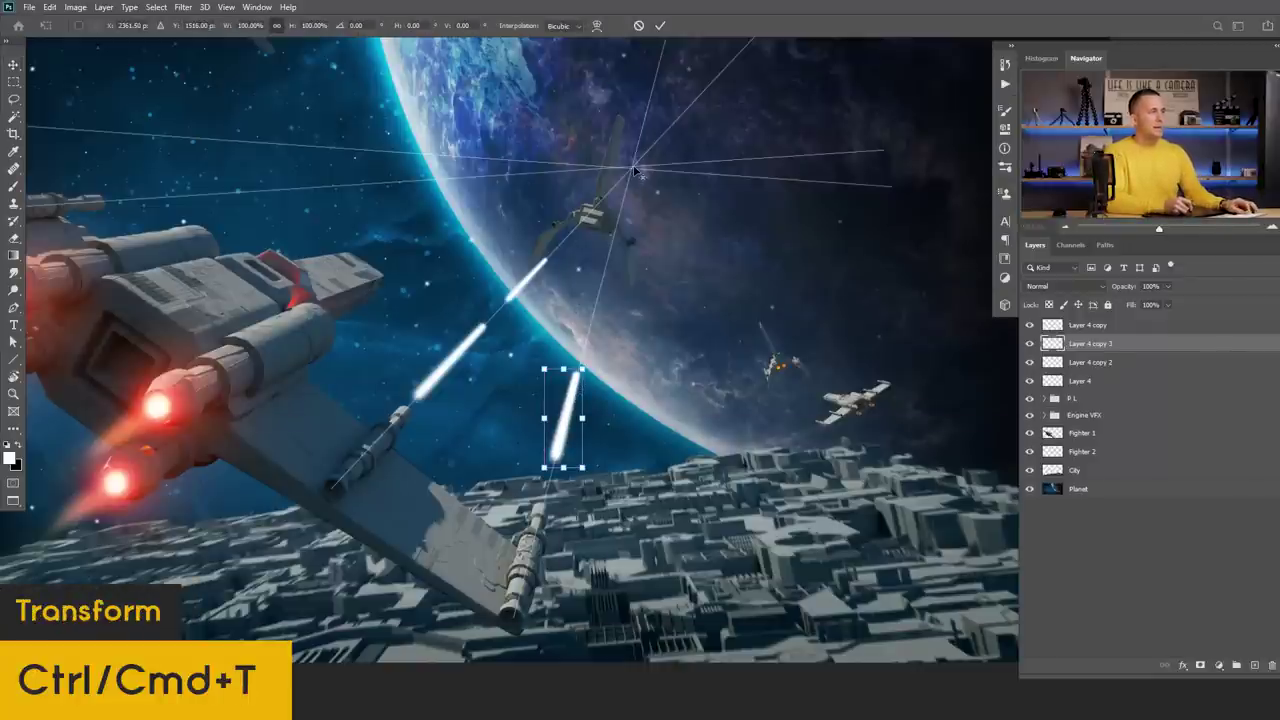
drag(546, 466, 605, 264)
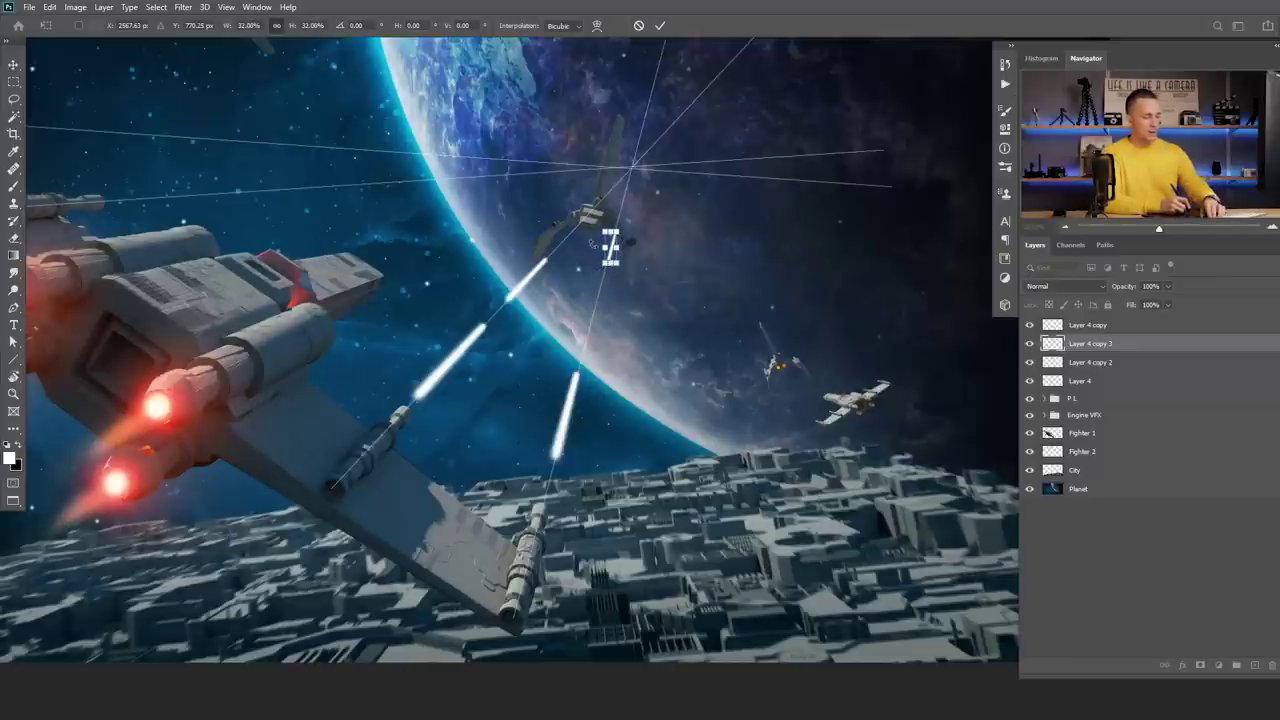
key(Return)
key(ctrl+0)
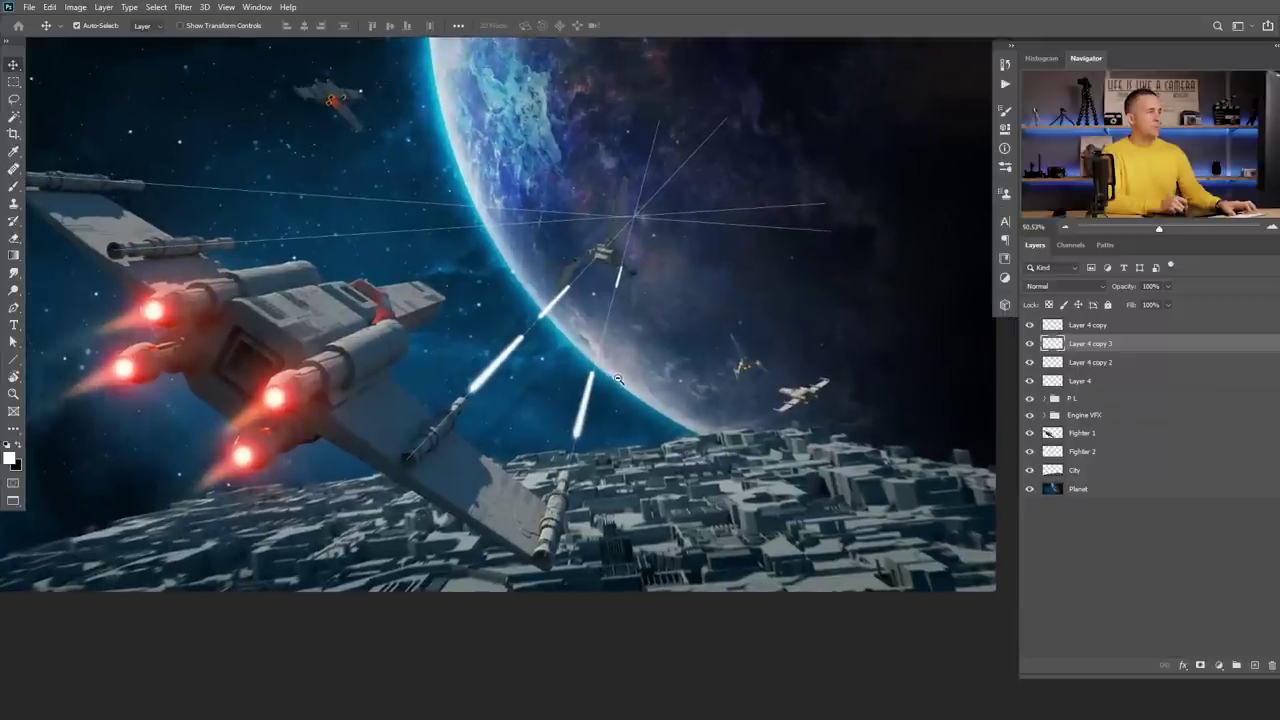
Duplicate Layer 4, move the copy to the far wing's inner gun, and rotate it to match the guide line.
click(1059, 382)
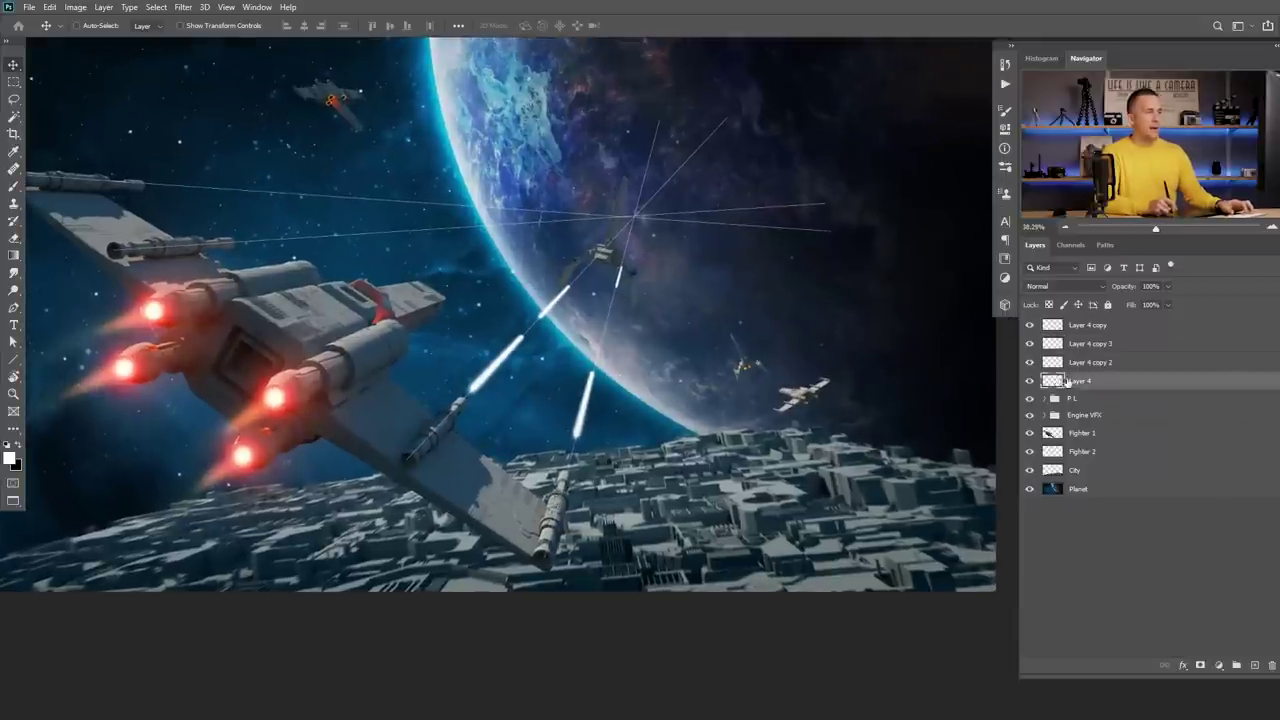
key(ctrl+j)
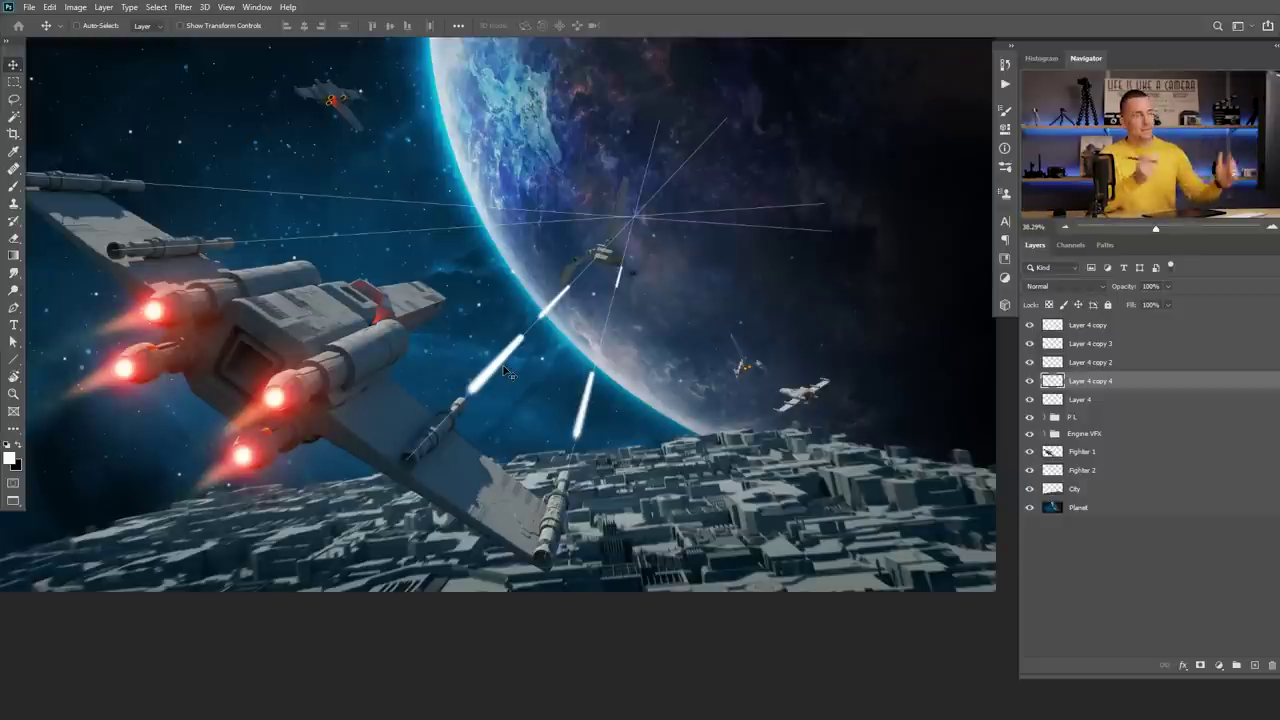
drag(497, 370, 310, 236)
key(ctrl+t)
drag(271, 229, 532, 236)
scroll(360, 236, up, 1)
key(Return)
Copy the far wing's laser beam along both of that wing's guide lines, scaling the copies down toward the vanishing point.
key(ctrl+alt+t)
key(Return)
drag(355, 234, 550, 287)
key(ctrl+t)
alt+drag(555, 286, 655, 305)
key(Return)
key(ctrl+alt+t)
key(Return)
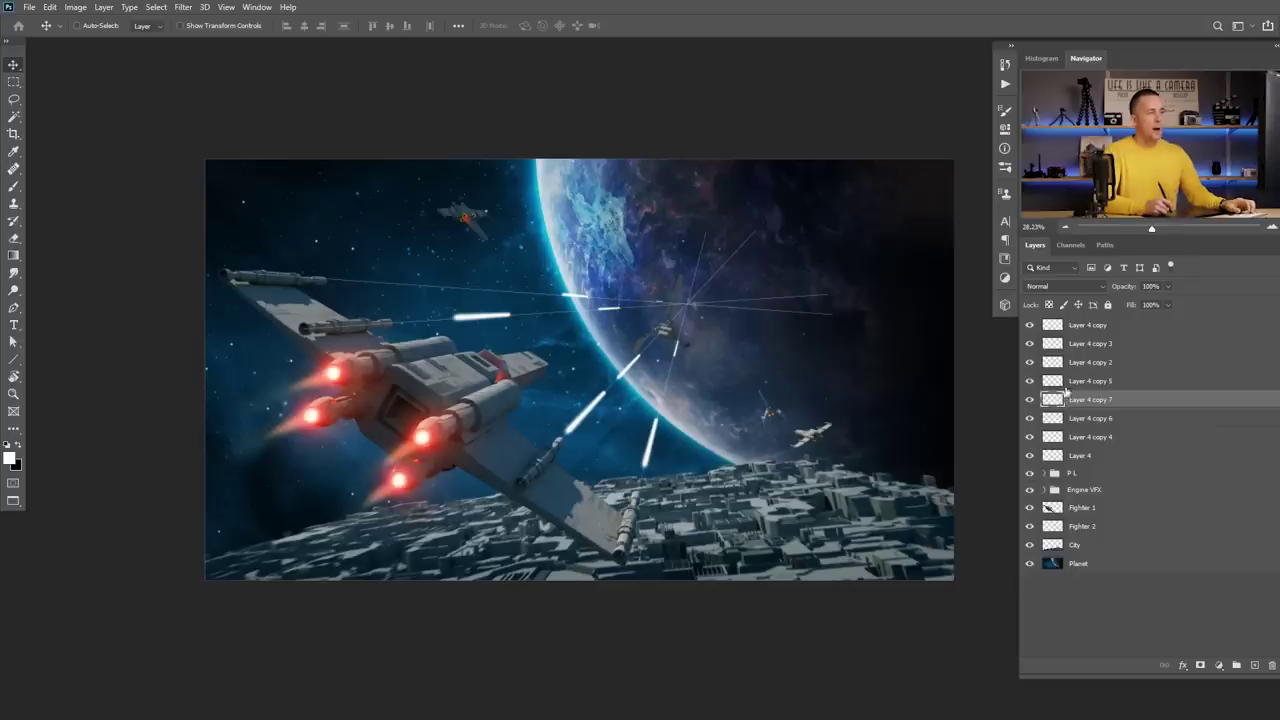
Group all the laser beam layers from Layer 4 up to Layer 4 copy and name the group Lasers.
click(1056, 456)
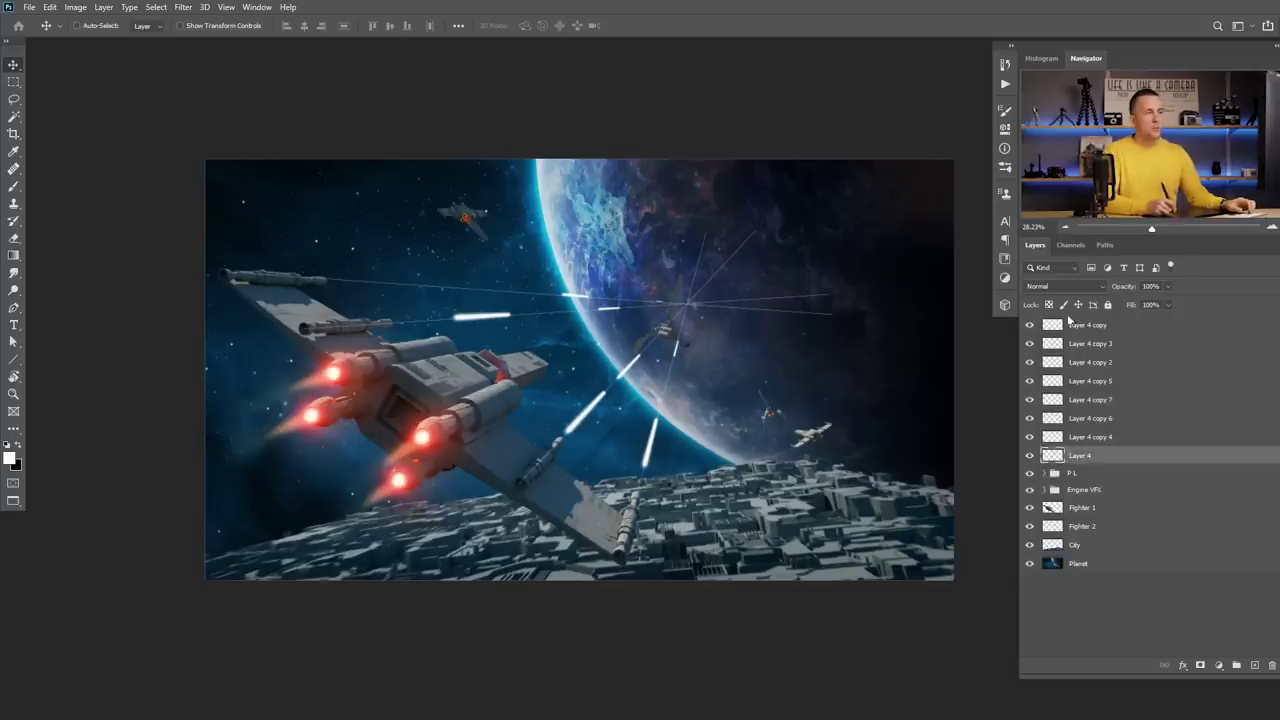
shift+click(1055, 328)
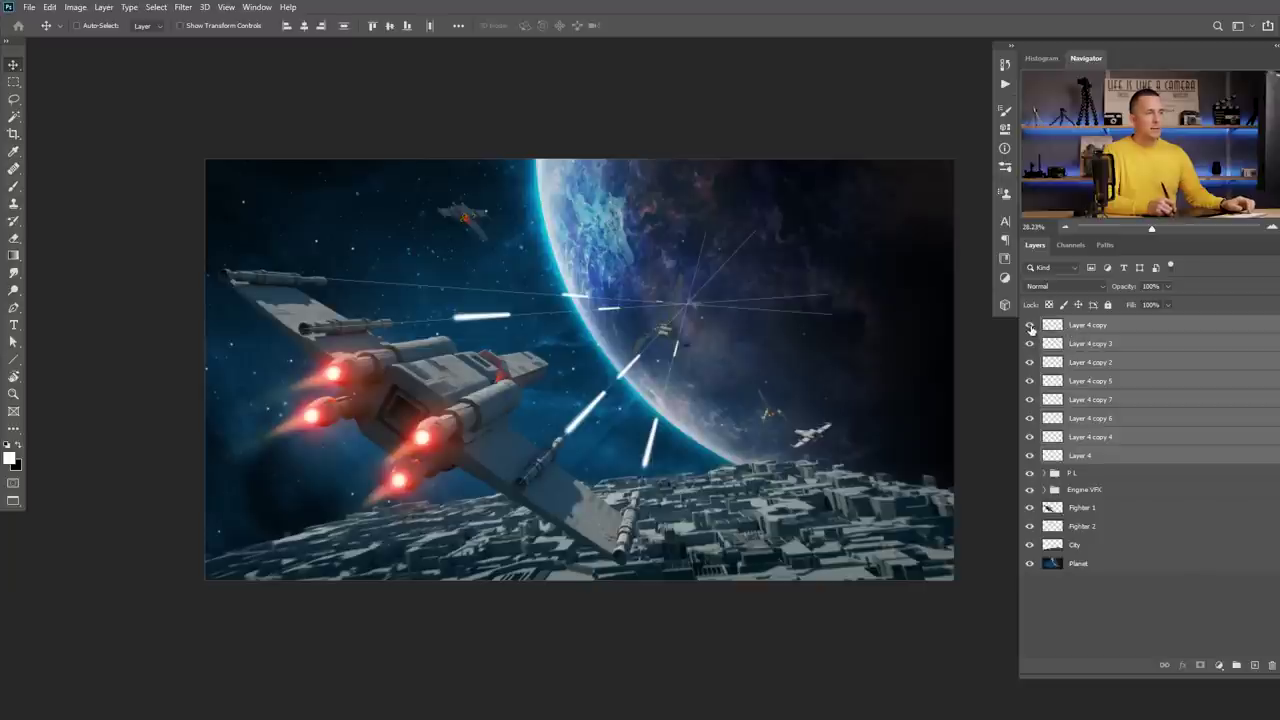
key(ctrl)
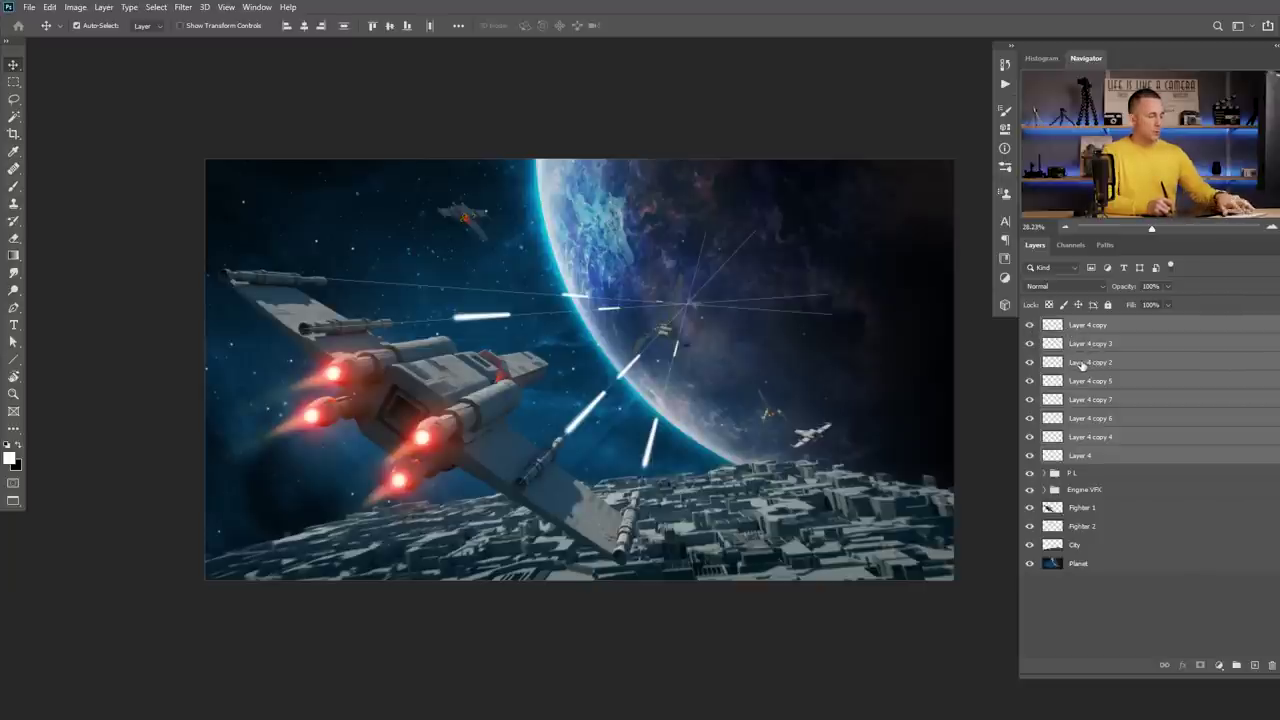
key(ctrl+g)
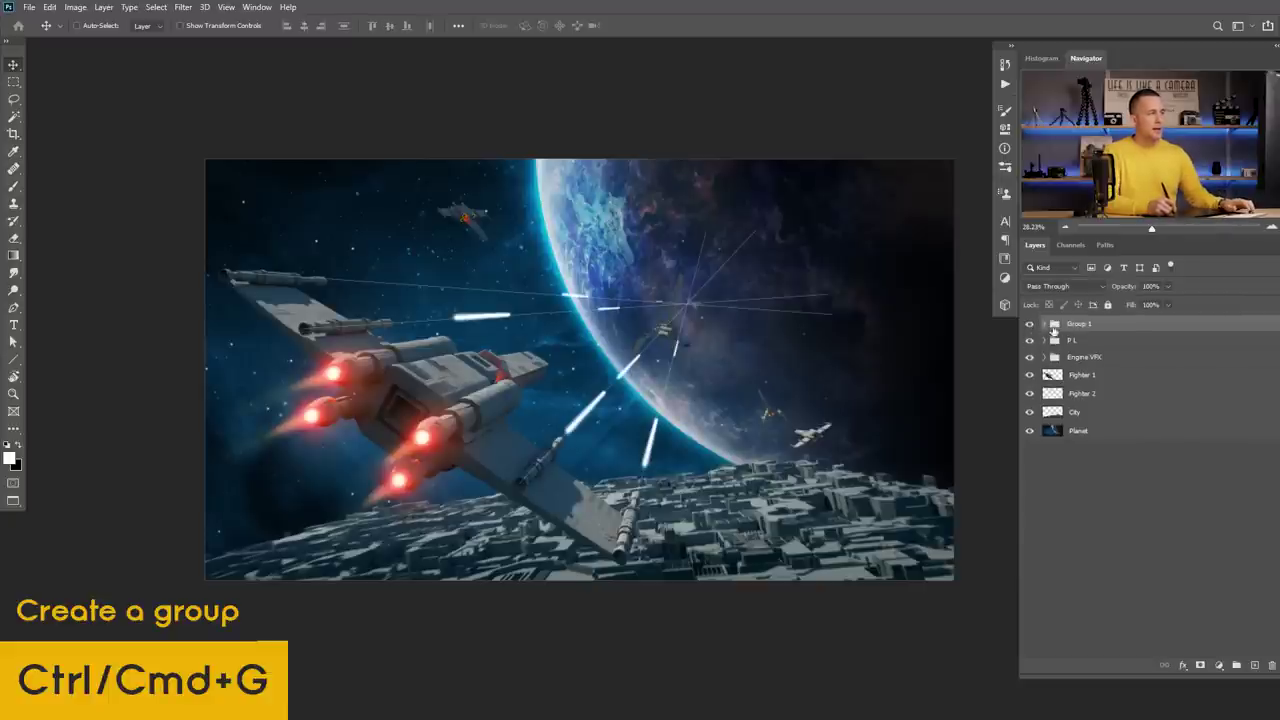
double_click(1082, 325)
text(Las)
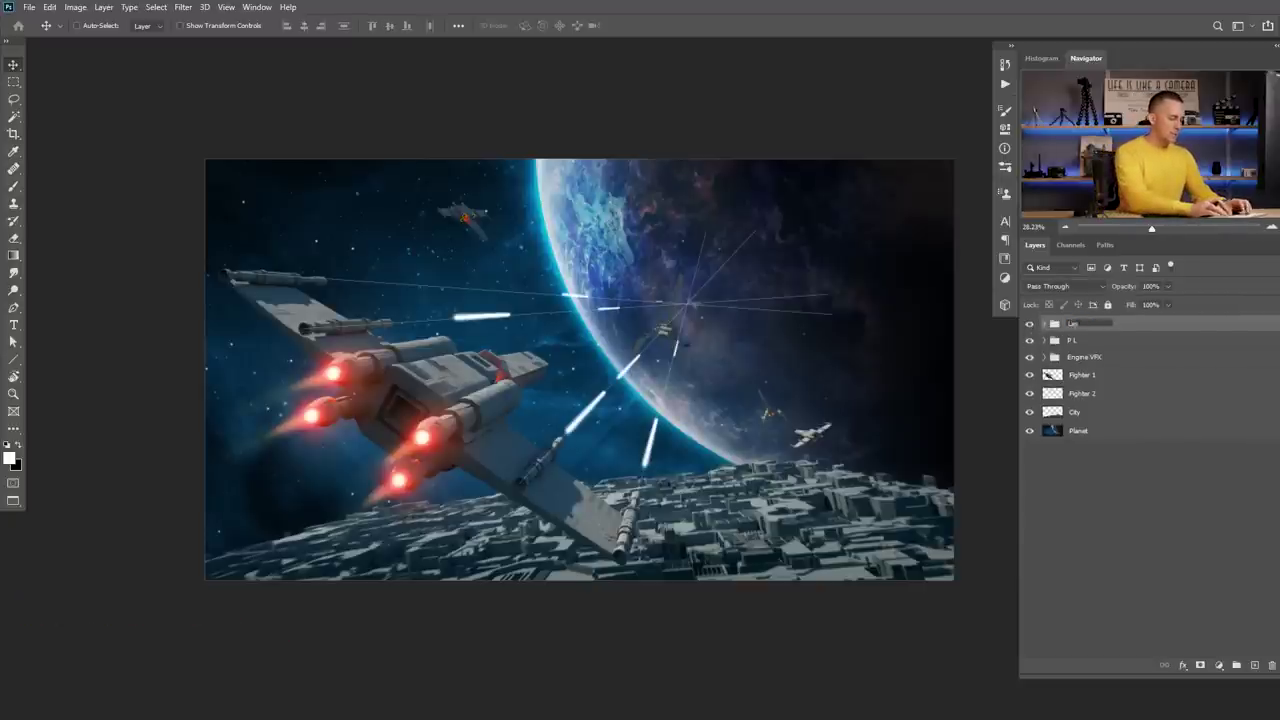
text(ers)
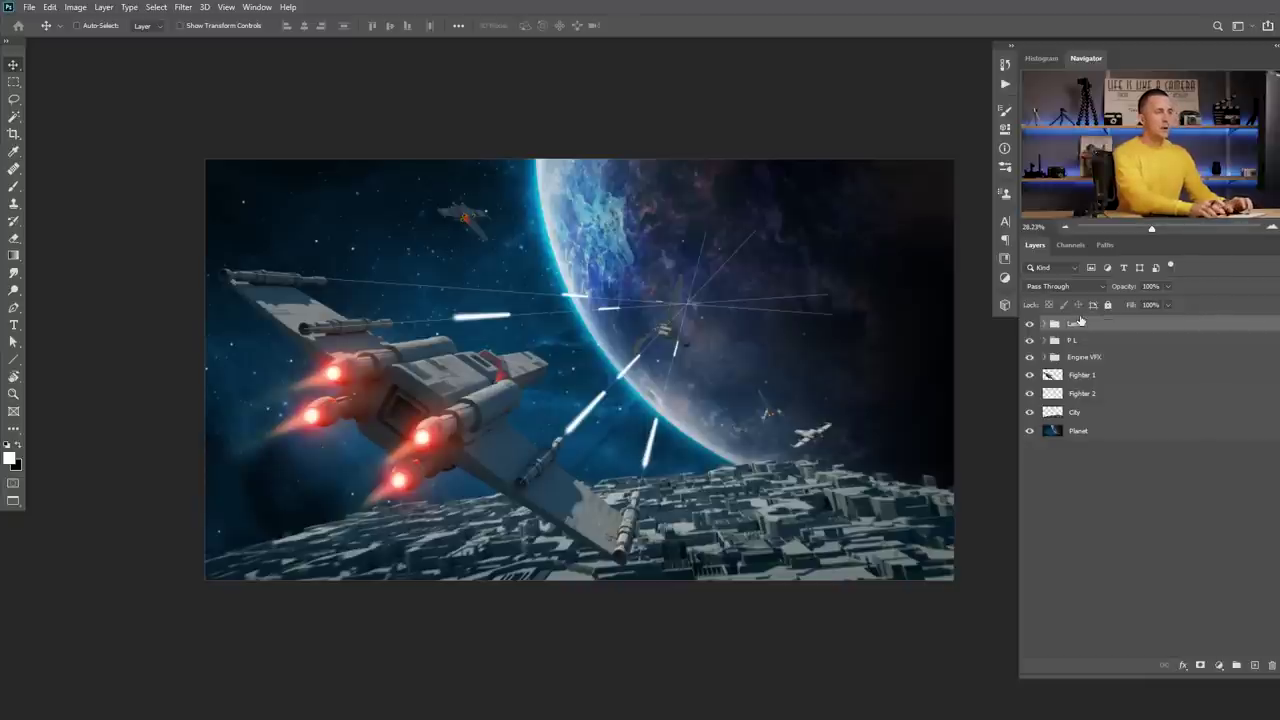
key(Return)
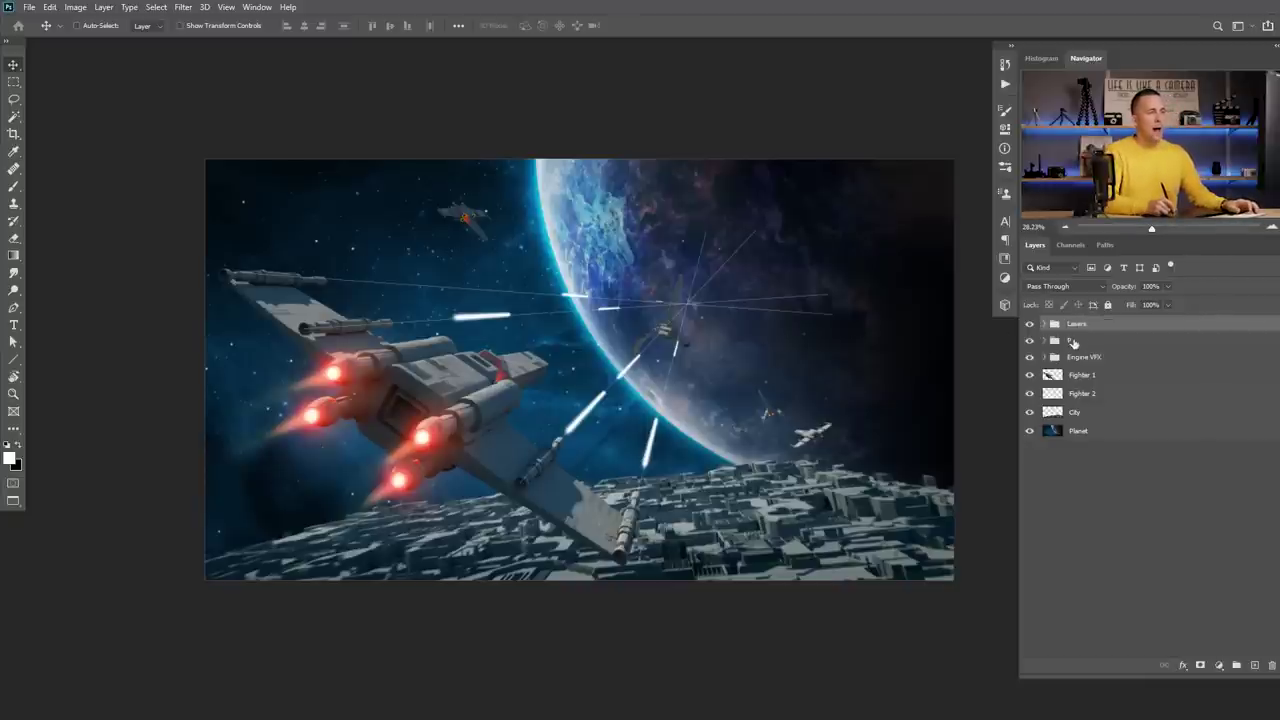
Hide the P L guide-line group and add an Outer Glow with a red colour to the Lasers group.
click(1030, 342)
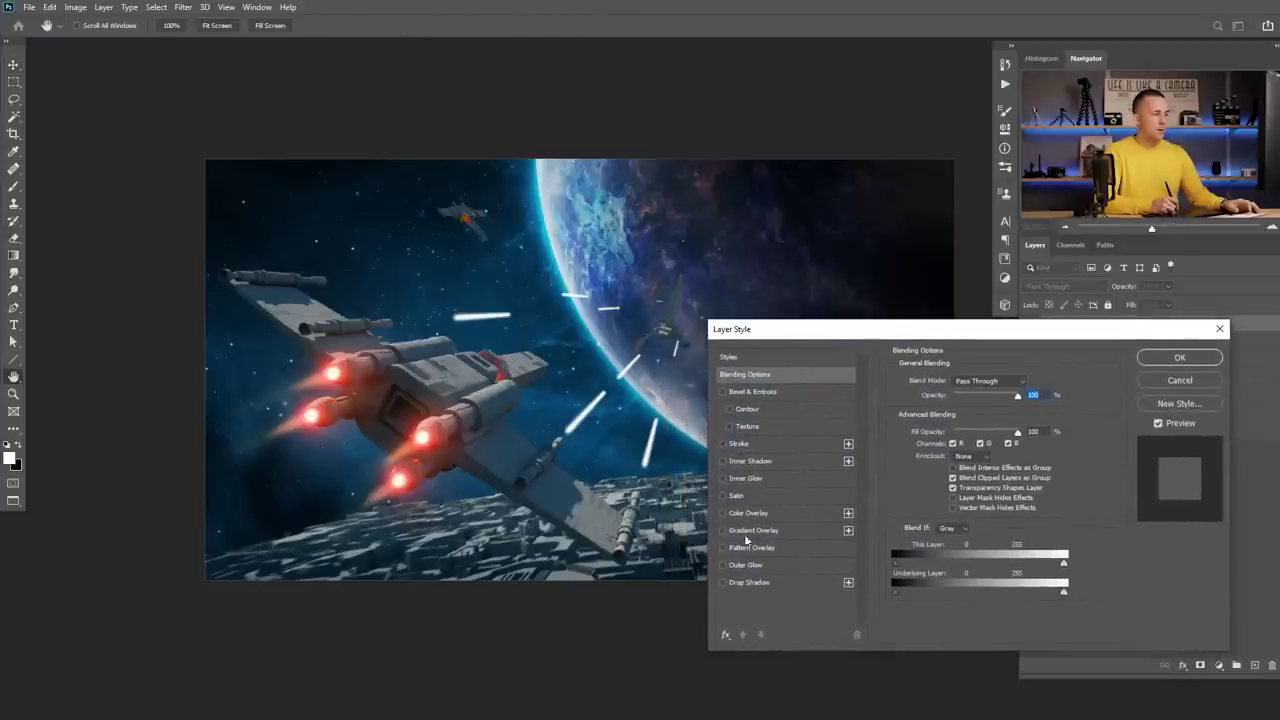
click(740, 564)
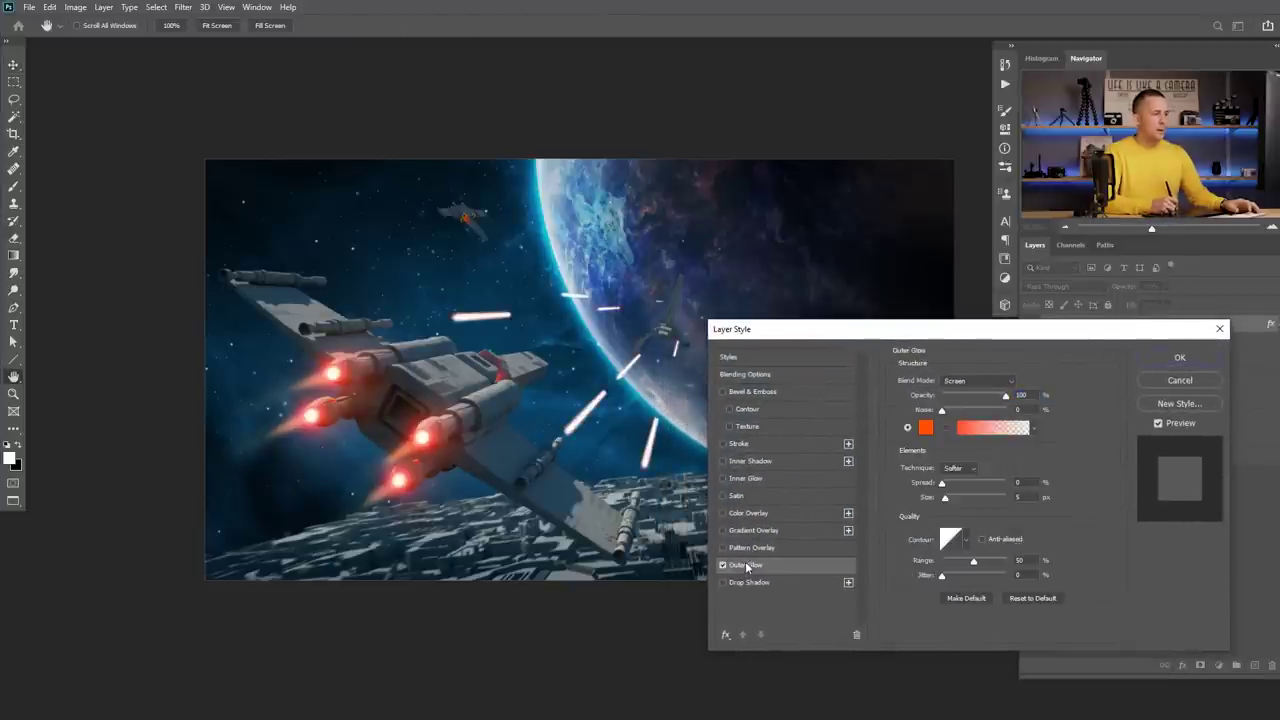
click(926, 428)
drag(1104, 626, 1102, 630)
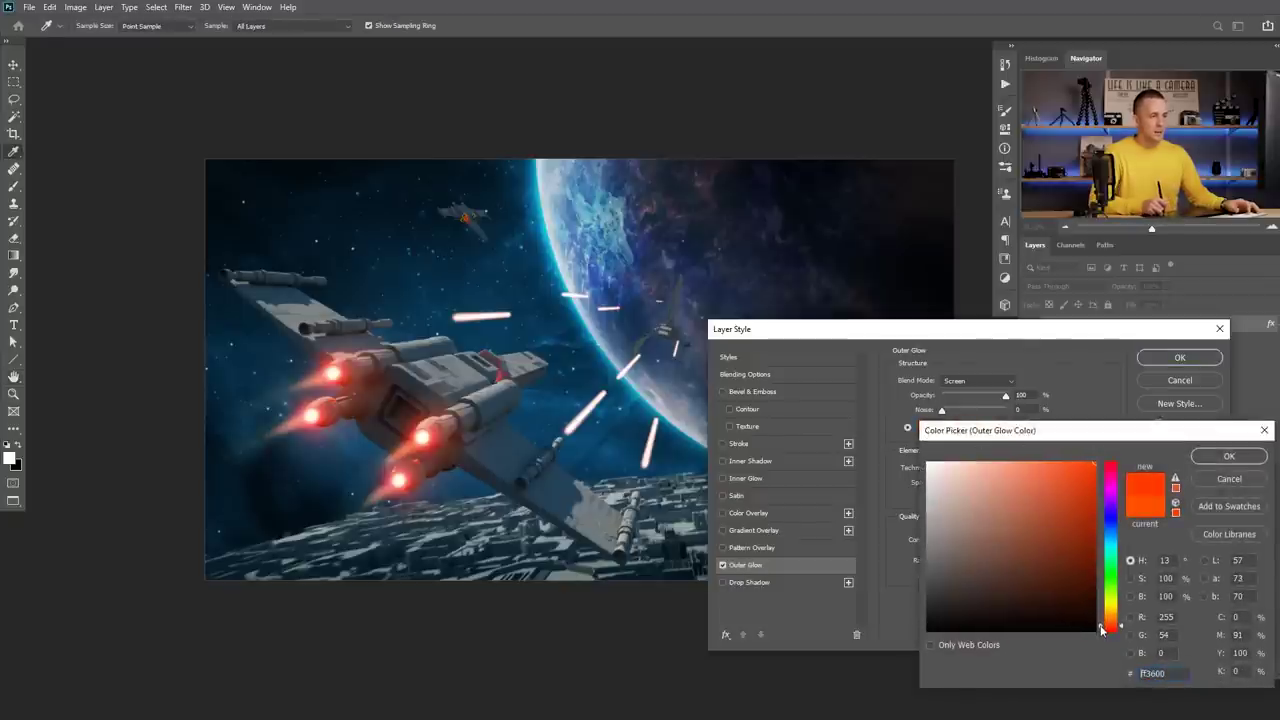
click(1229, 456)
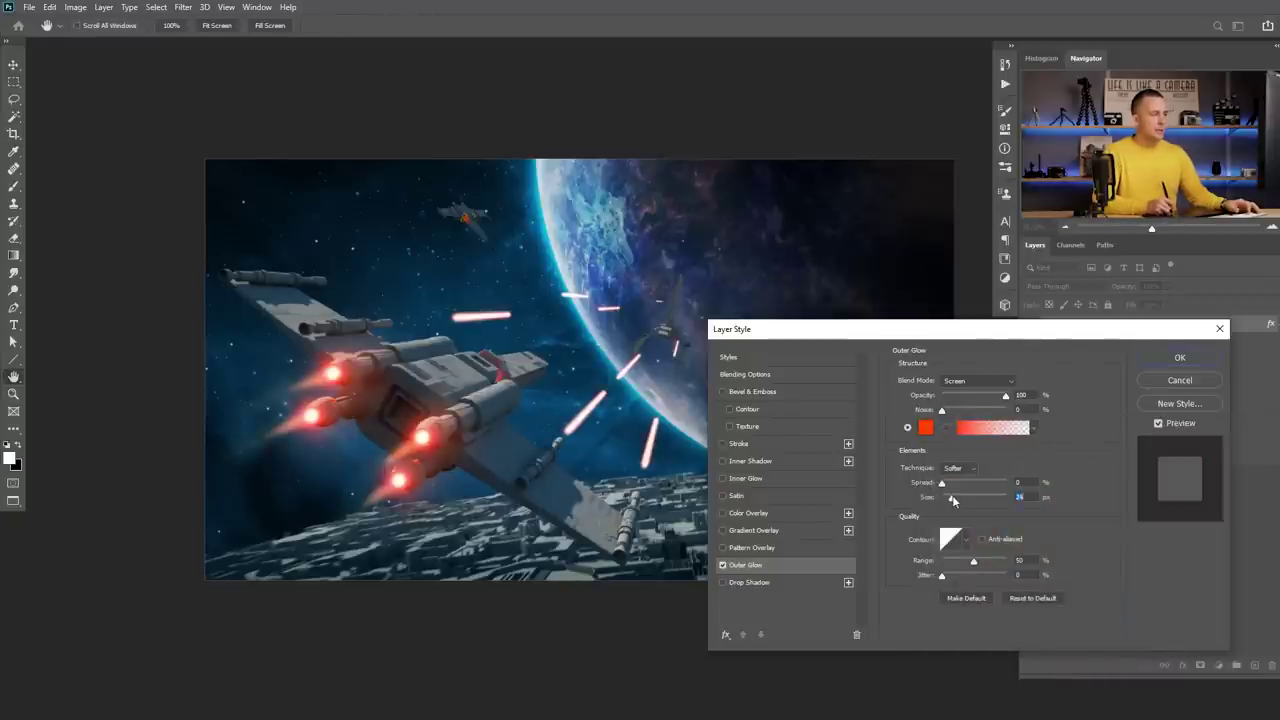
Set the Outer Glow's spread to 1% and its size to about 49 px.
drag(943, 485, 945, 486)
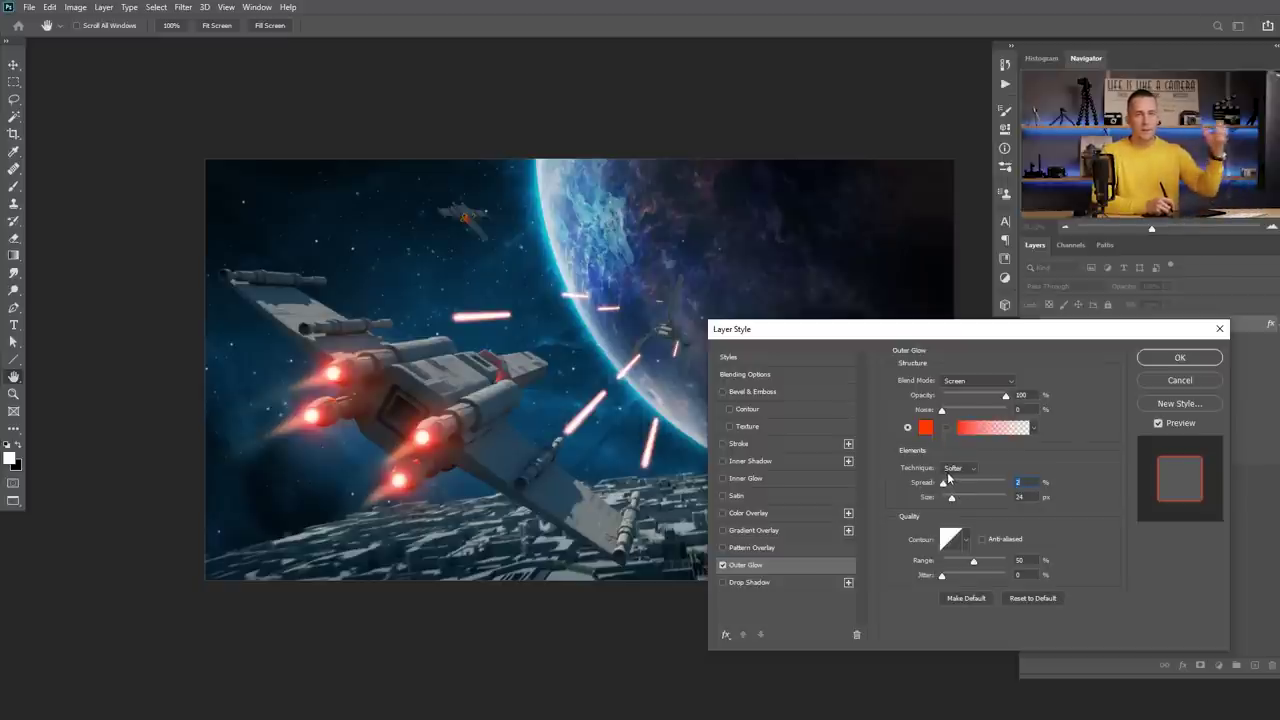
drag(951, 498, 951, 499)
click(944, 484)
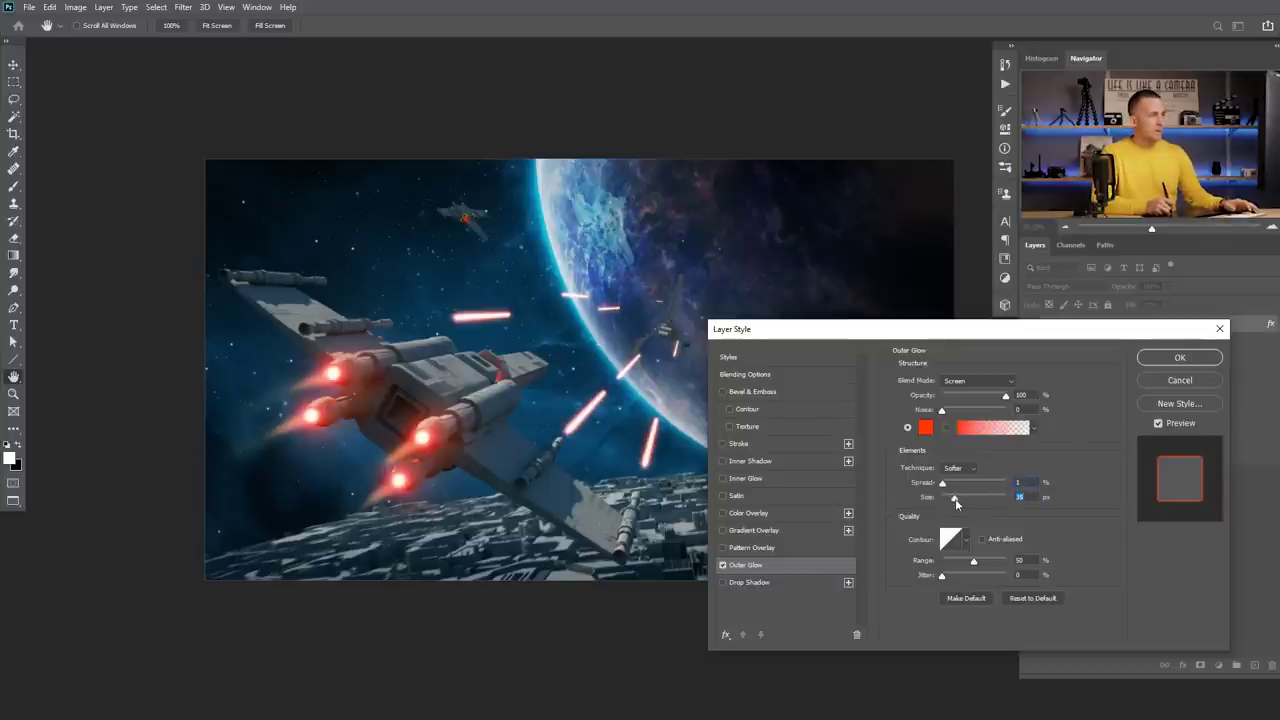
drag(956, 500, 964, 507)
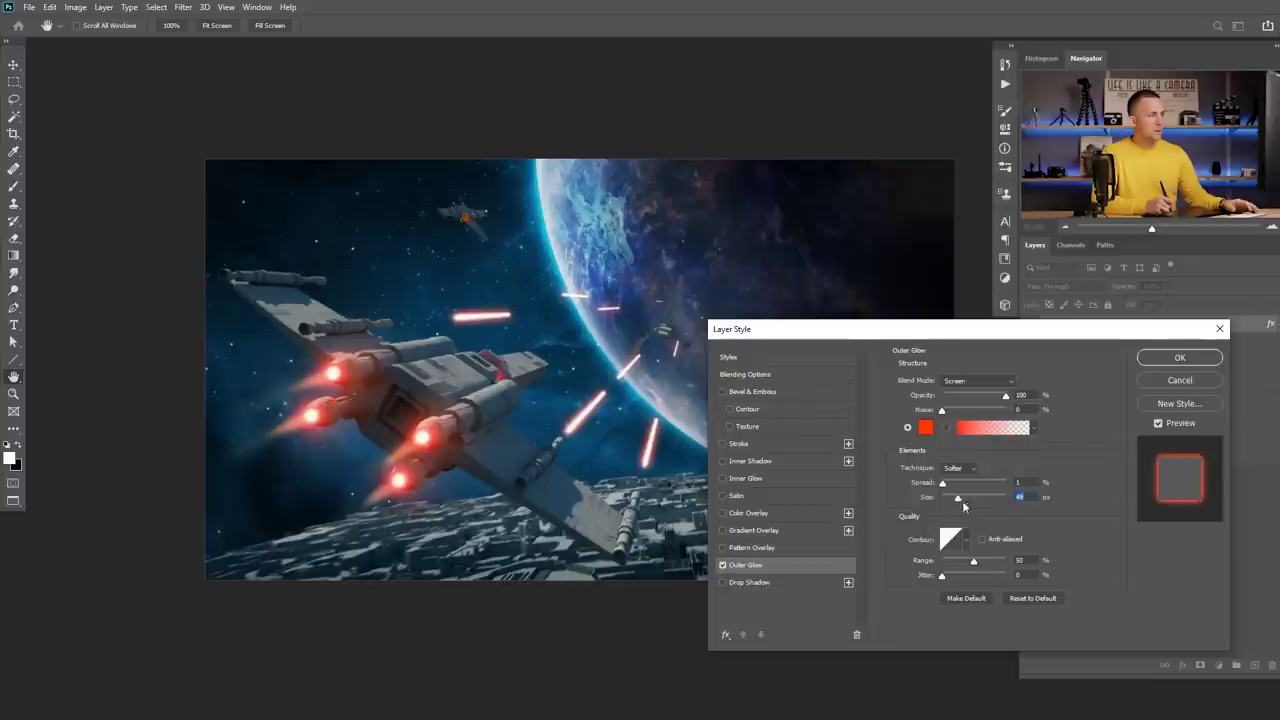
Try the Linear Dodge (Add) blend mode on the Outer Glow and return it to Screen.
click(982, 383)
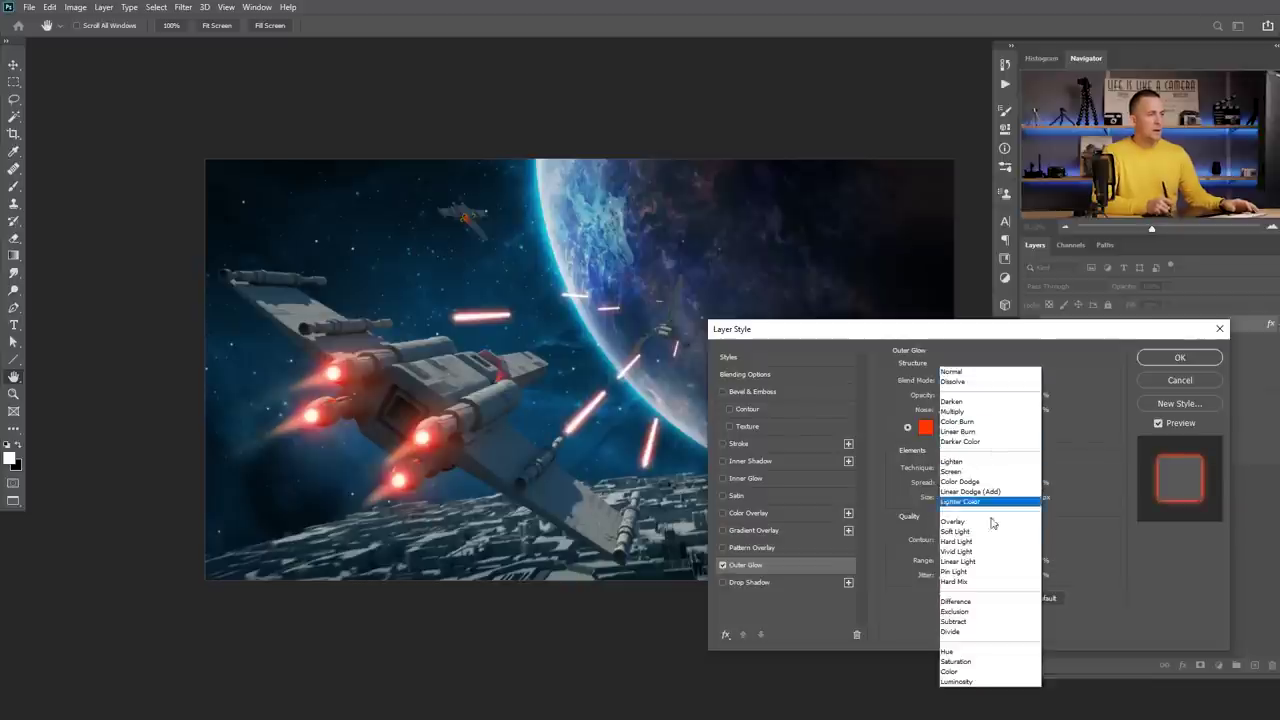
click(993, 494)
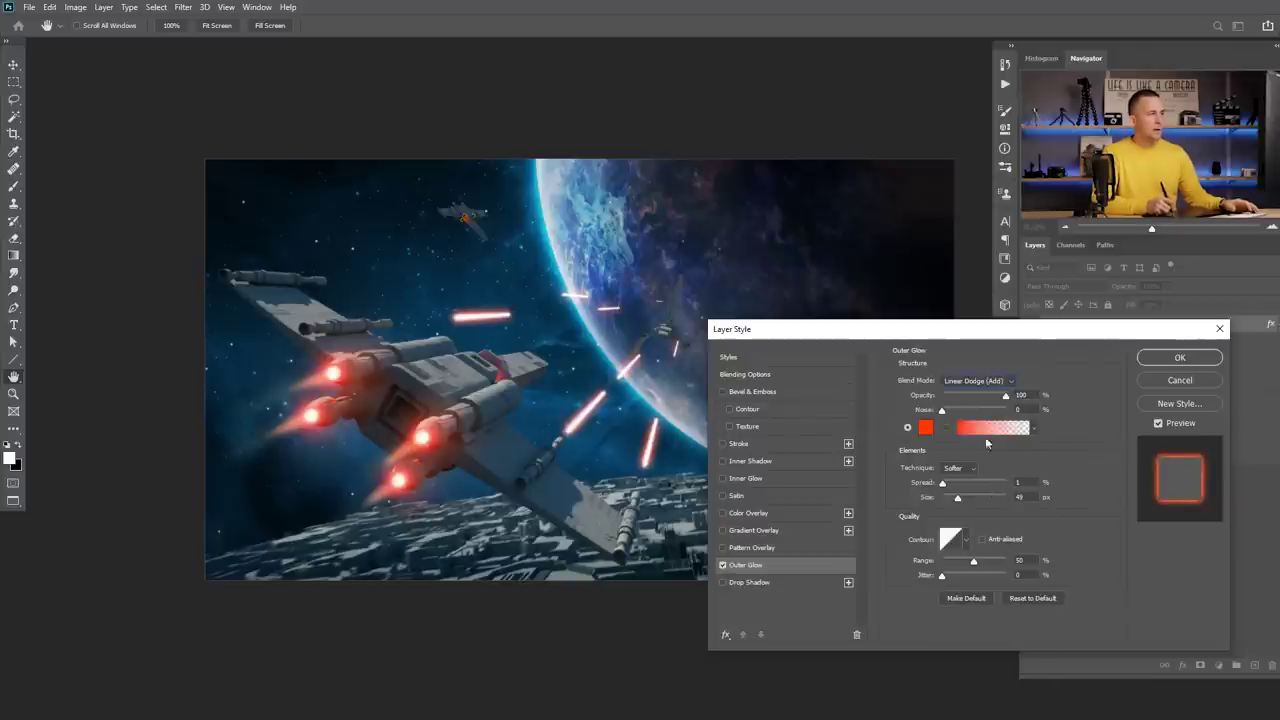
click(982, 381)
click(975, 469)
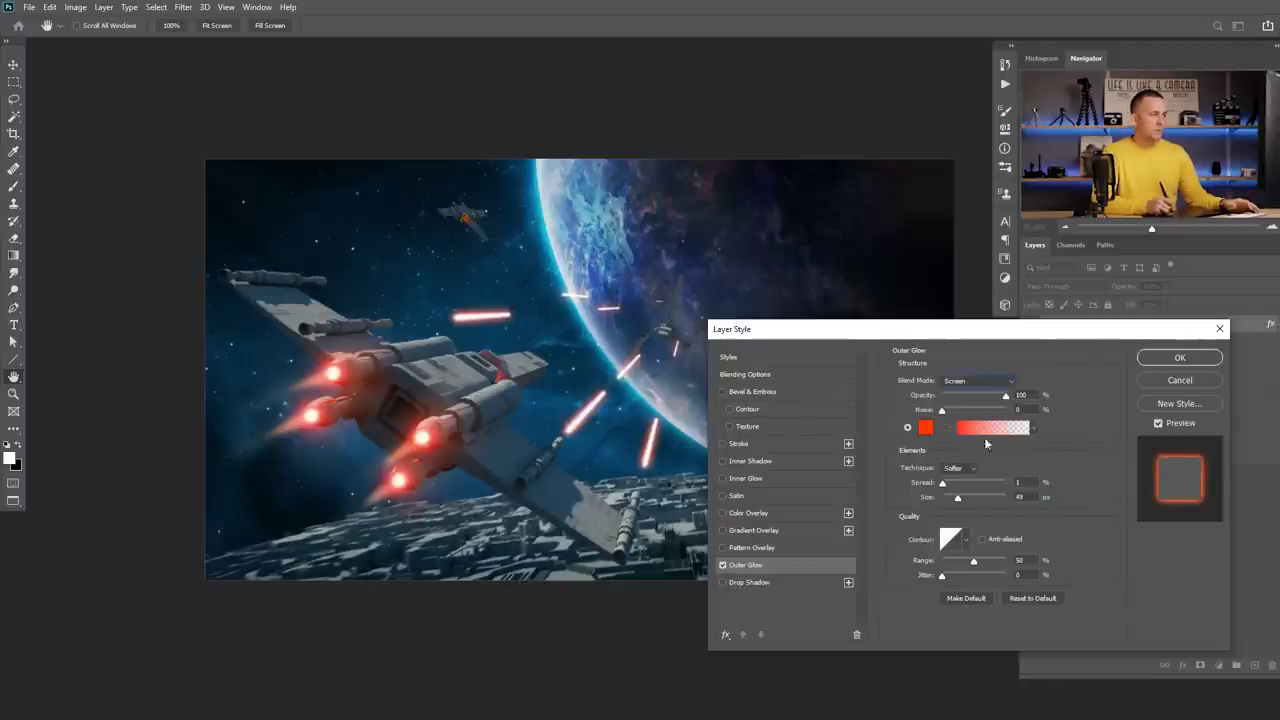
Experiment with a stronger glow spread, restore it to 1%, set the size to 45 px, and apply the Outer Glow.
drag(945, 485, 998, 486)
text(1)
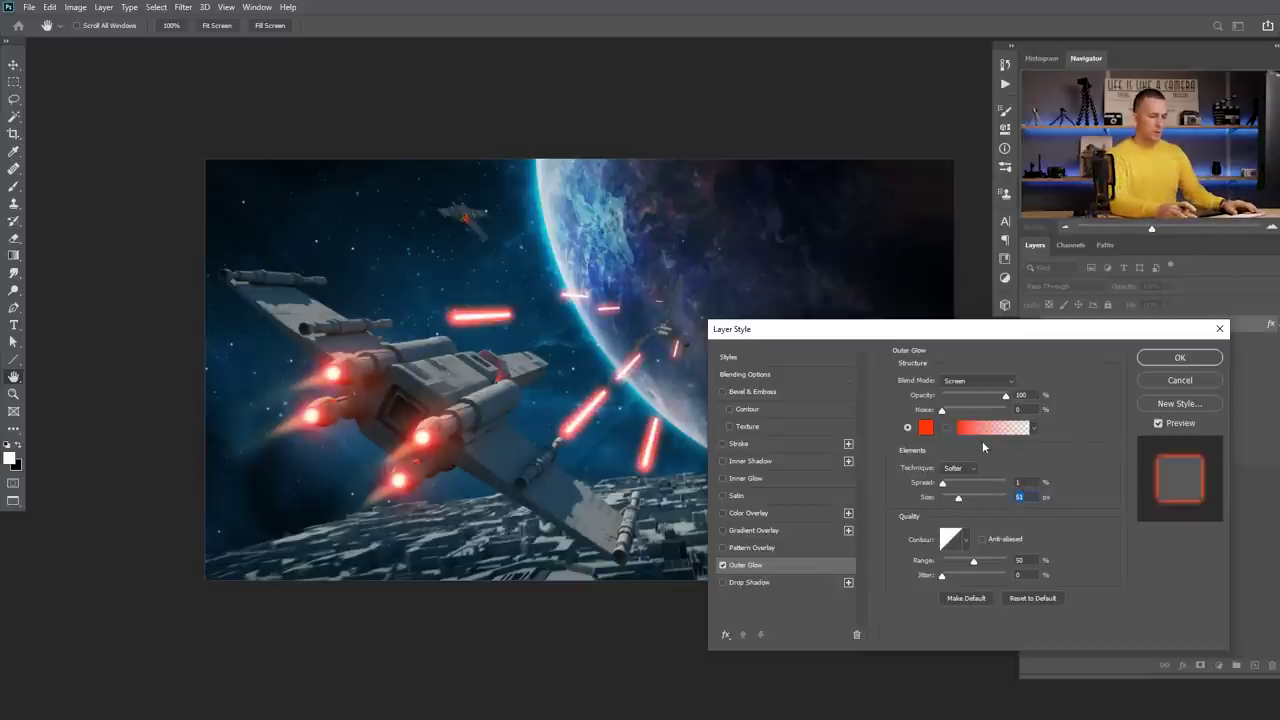
text(45)
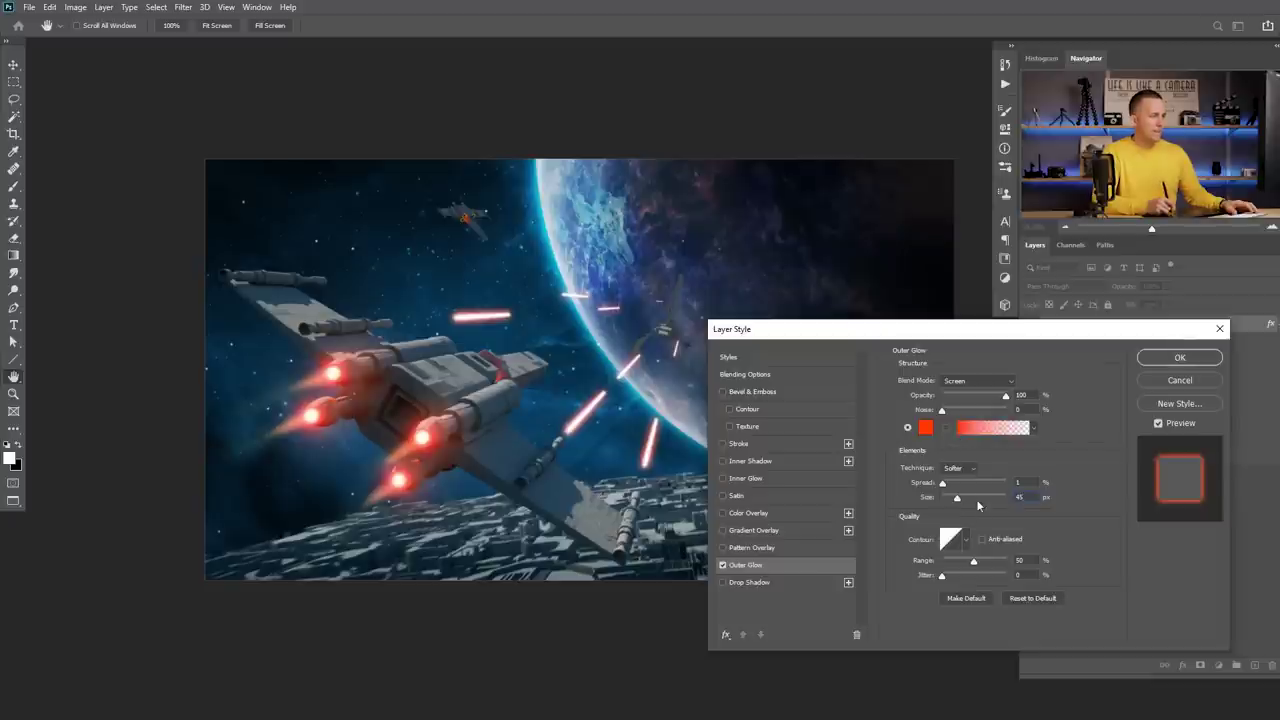
click(1181, 358)
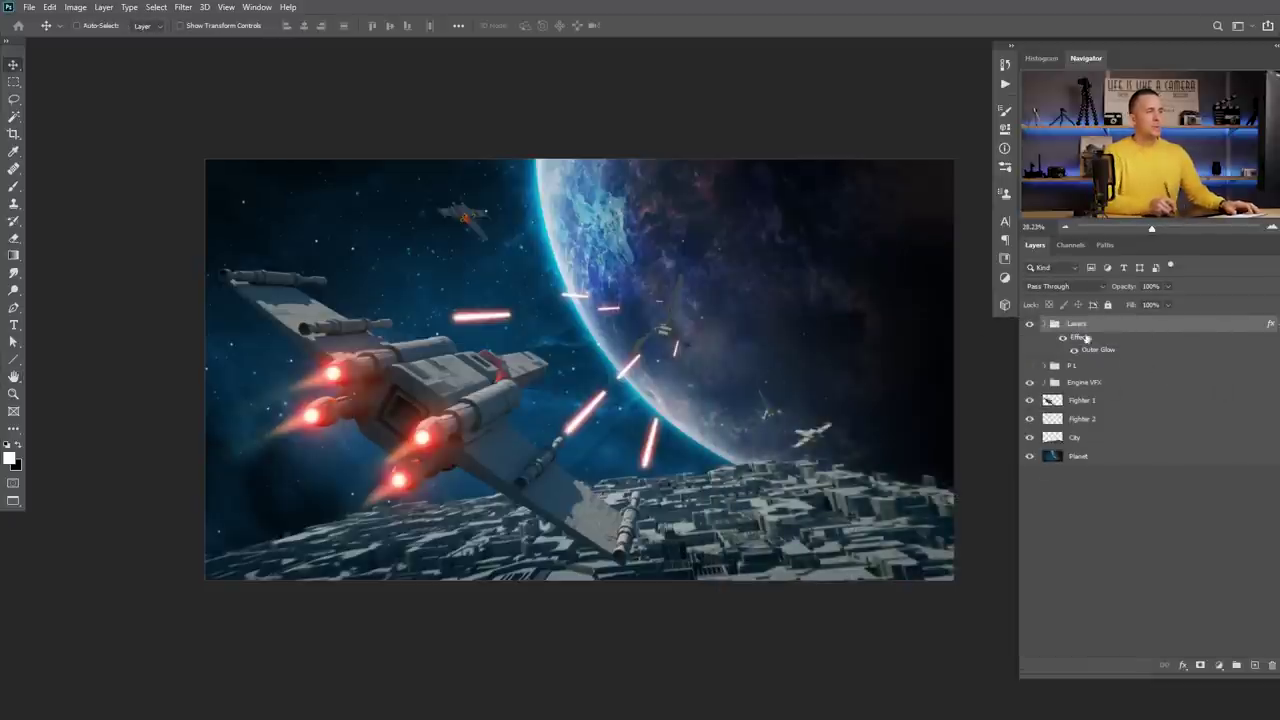
Reopen the Lasers group's Outer Glow settings to review them against the image, and close them.
double_click(1098, 349)
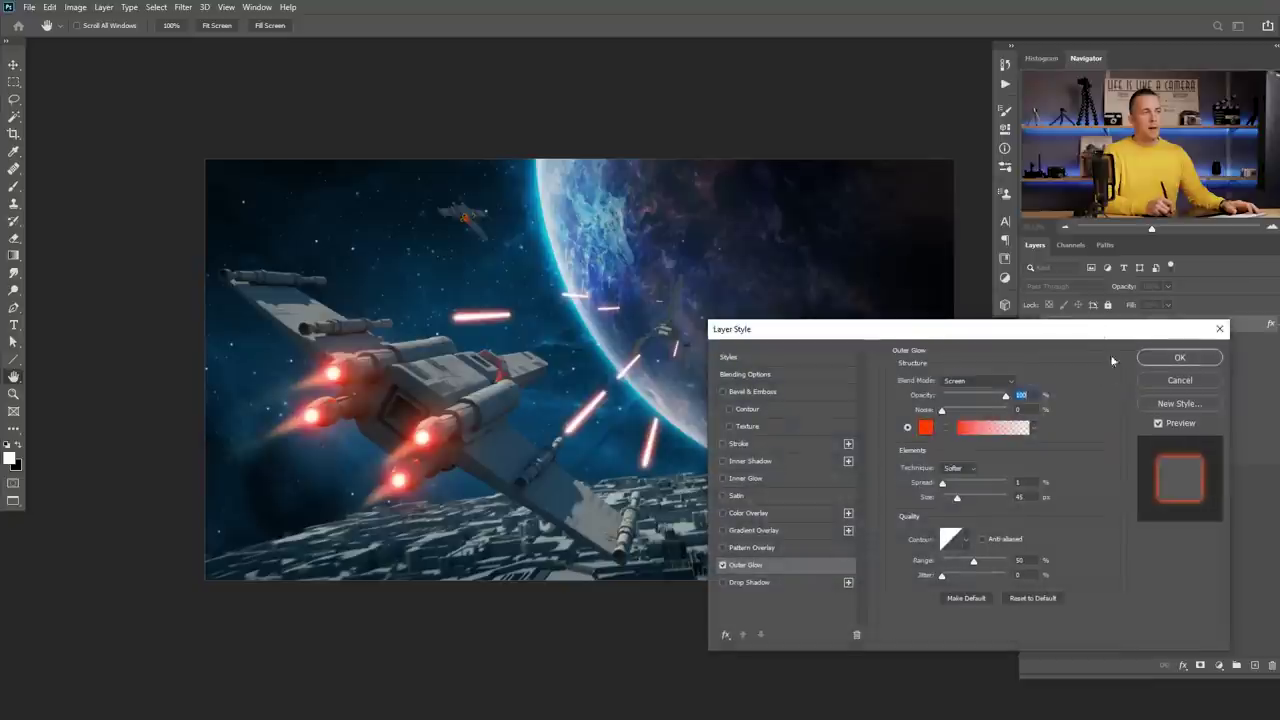
drag(962, 405, 960, 368)
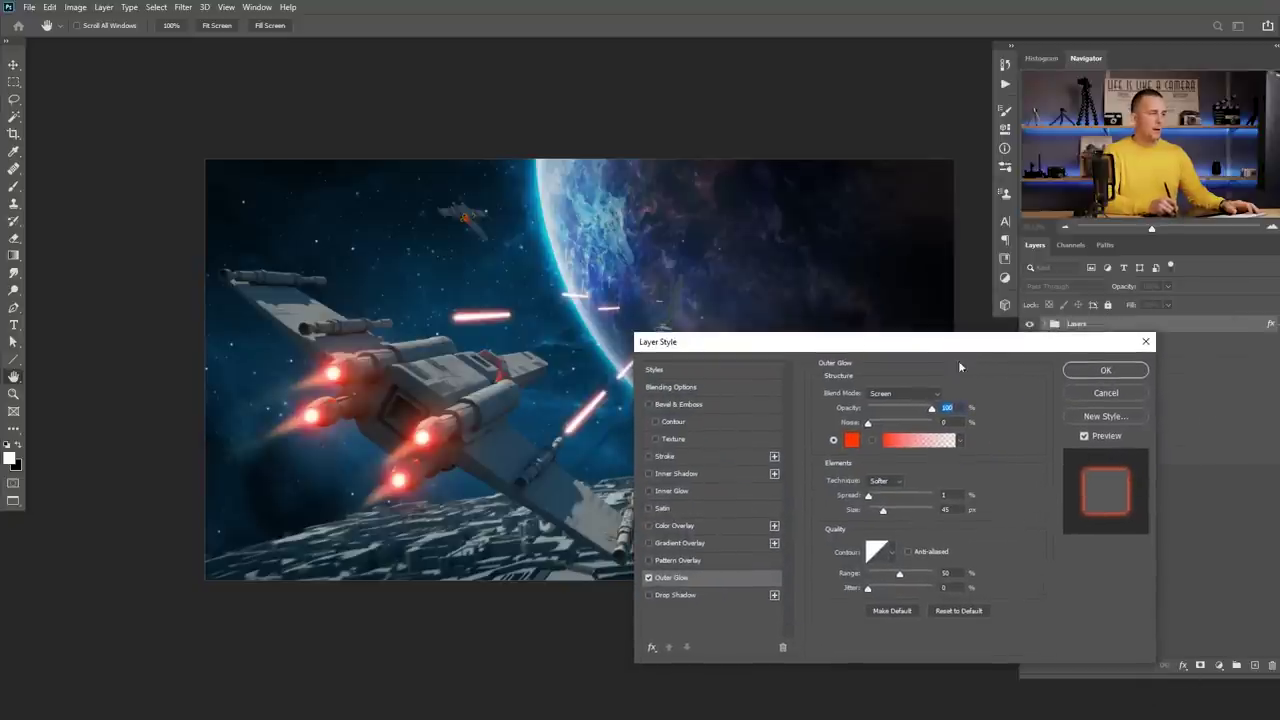
click(1104, 371)
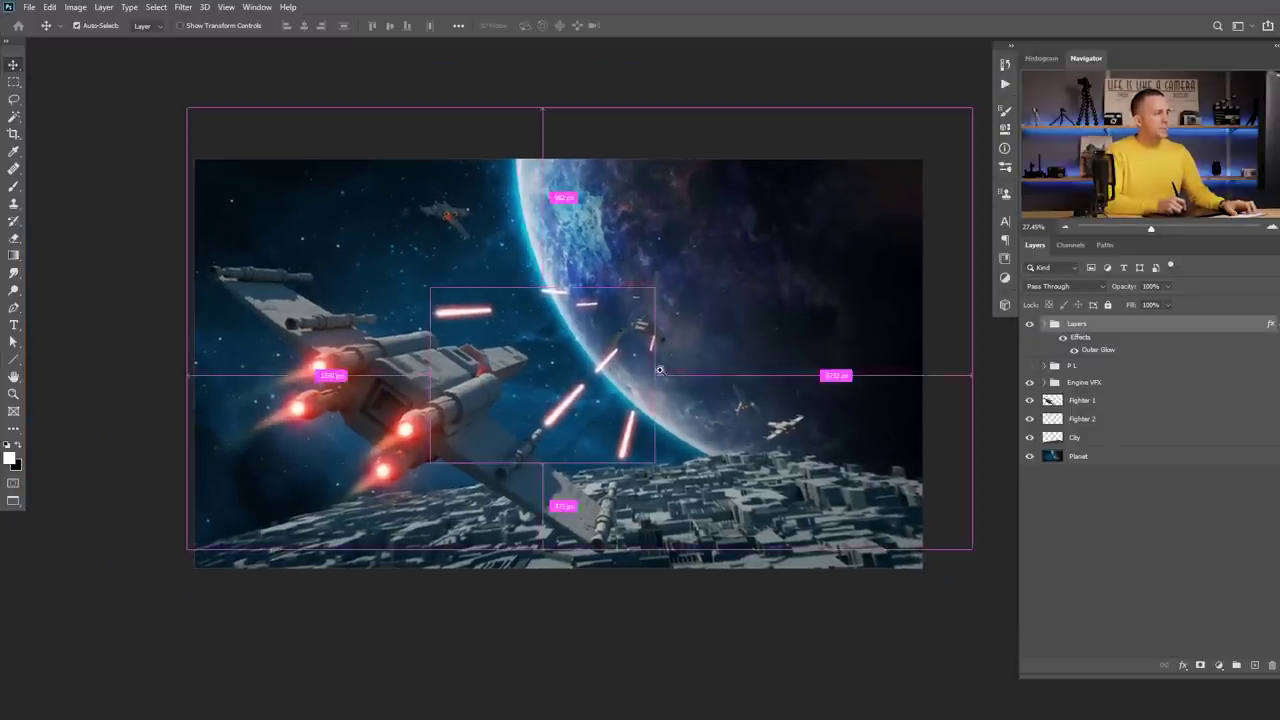
Add a new layer and draw a thin guide line from the distant winged ship's gun to the large fighter's near engine.
scroll(628, 360, up, 4)
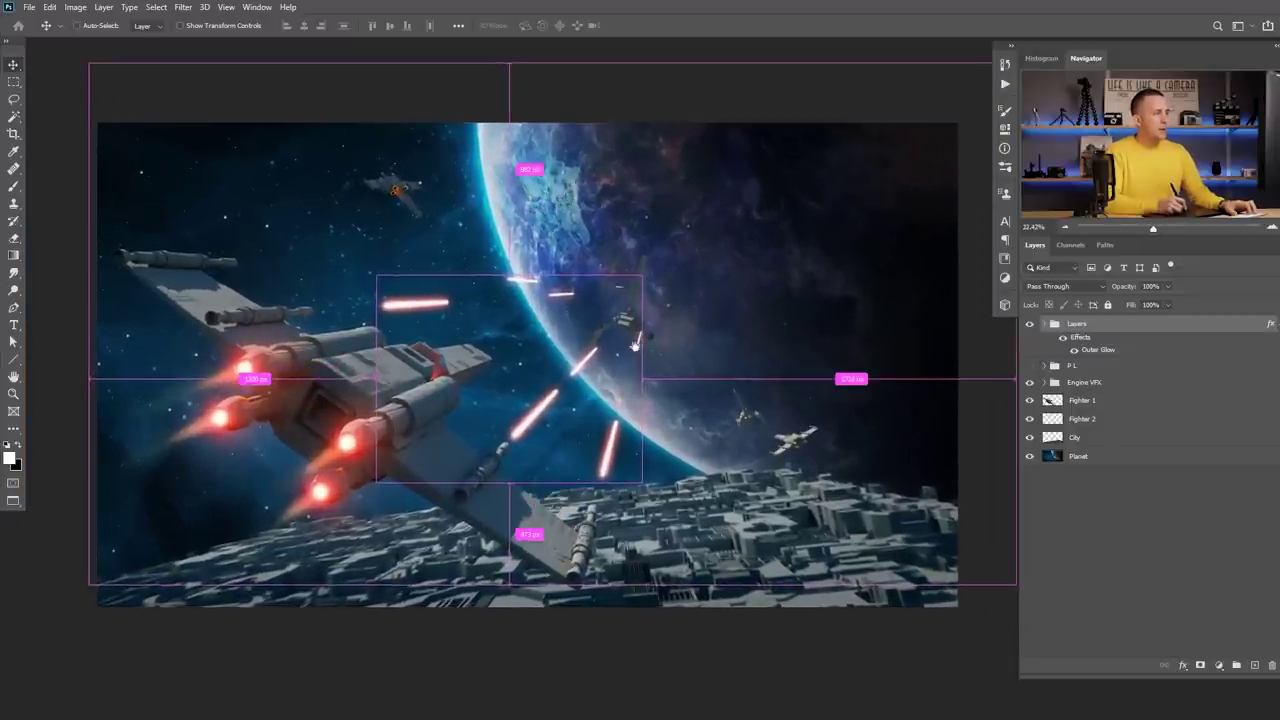
scroll(615, 322, up, 1)
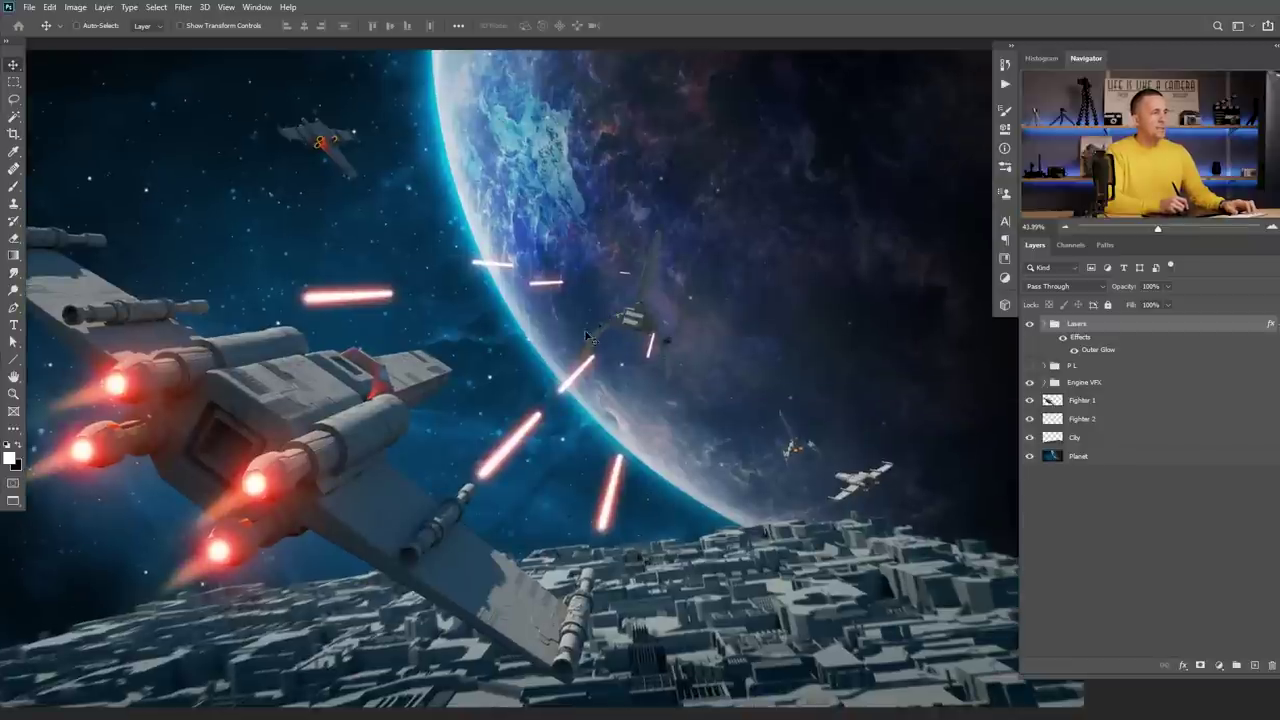
click(1254, 665)
scroll(588, 334, up, 2)
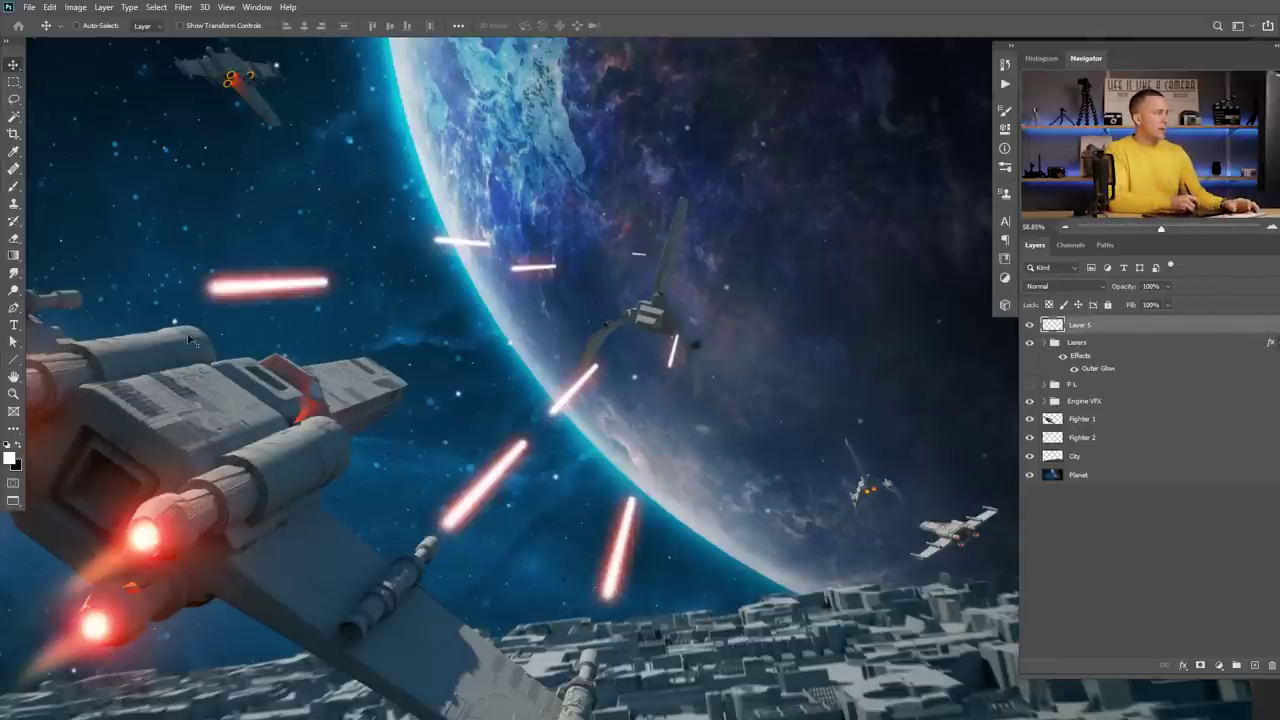
click(13, 358)
drag(610, 325, 316, 430)
Try to reposition the new guide line by its ends, between the distant ship's gun and the fighter's engine.
drag(611, 328, 612, 318)
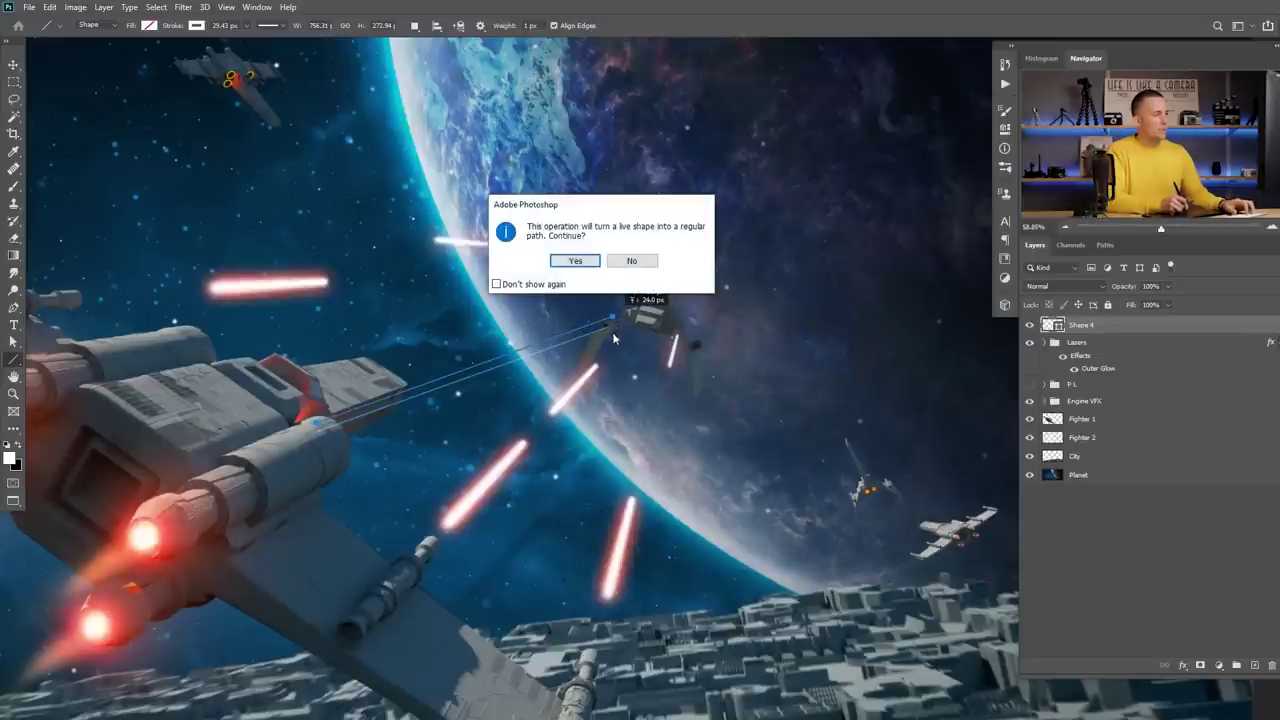
click(631, 260)
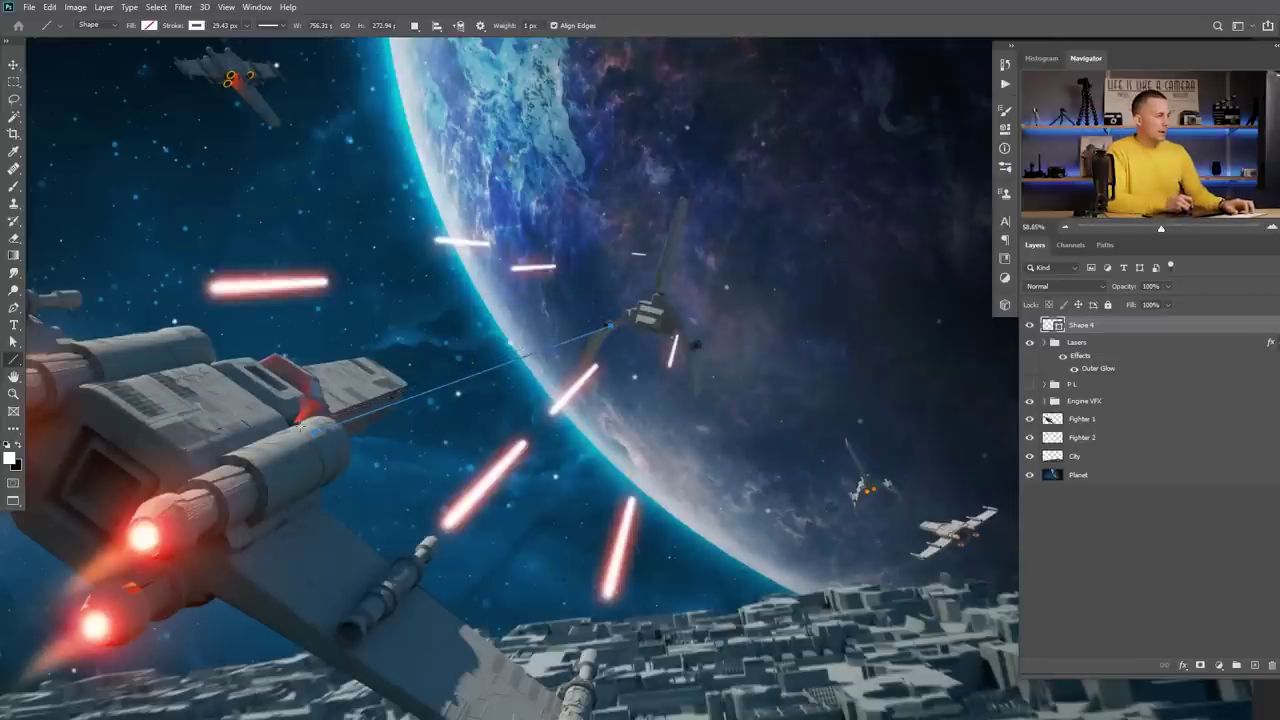
drag(319, 437, 324, 451)
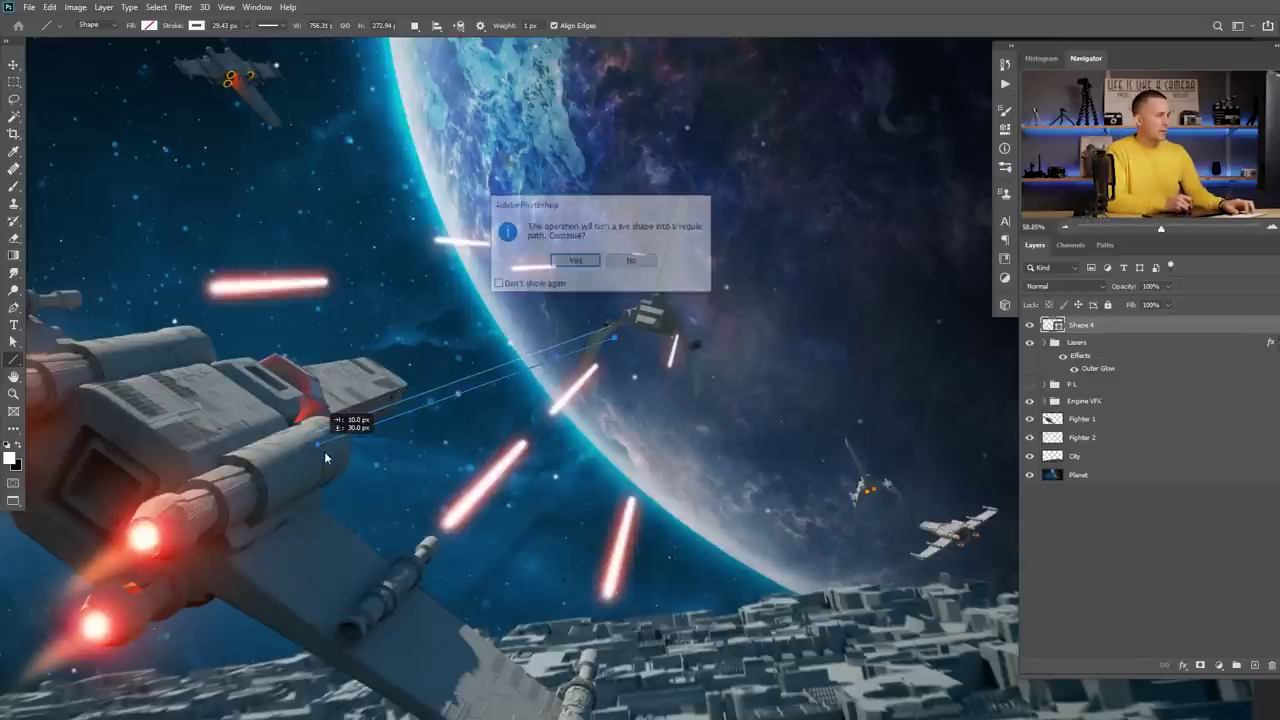
click(575, 261)
drag(617, 344, 607, 323)
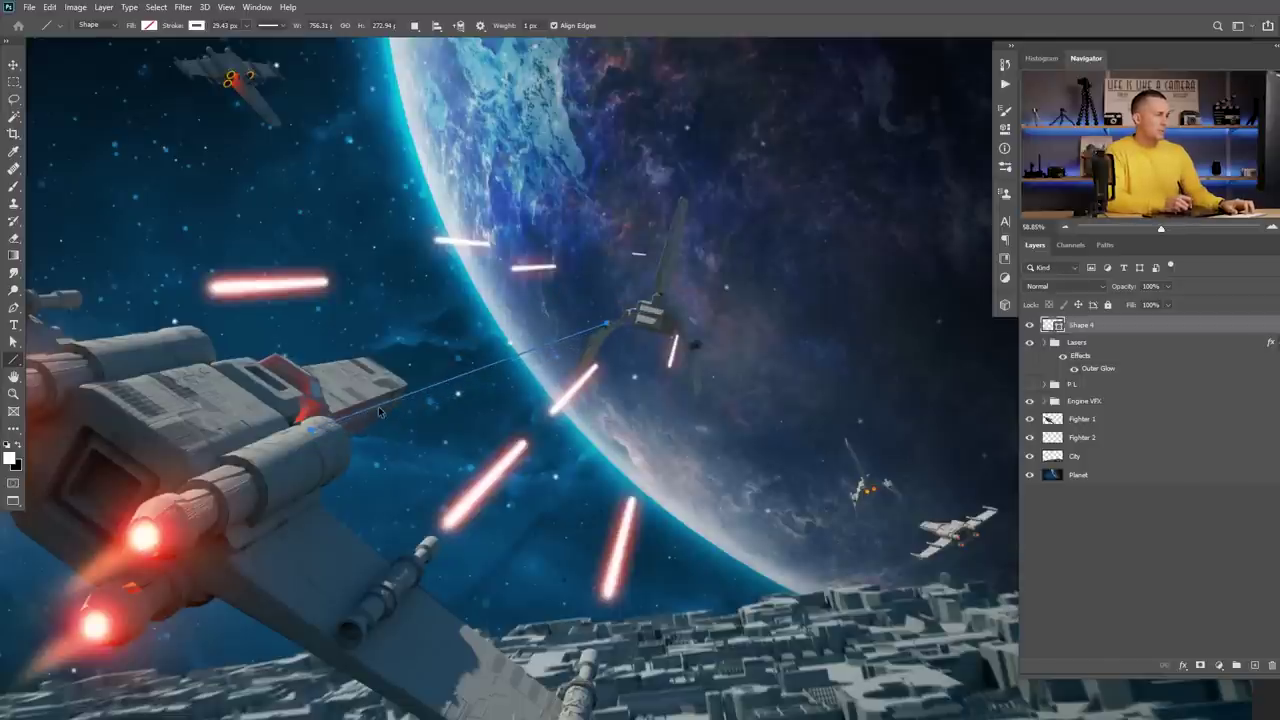
drag(309, 423, 309, 434)
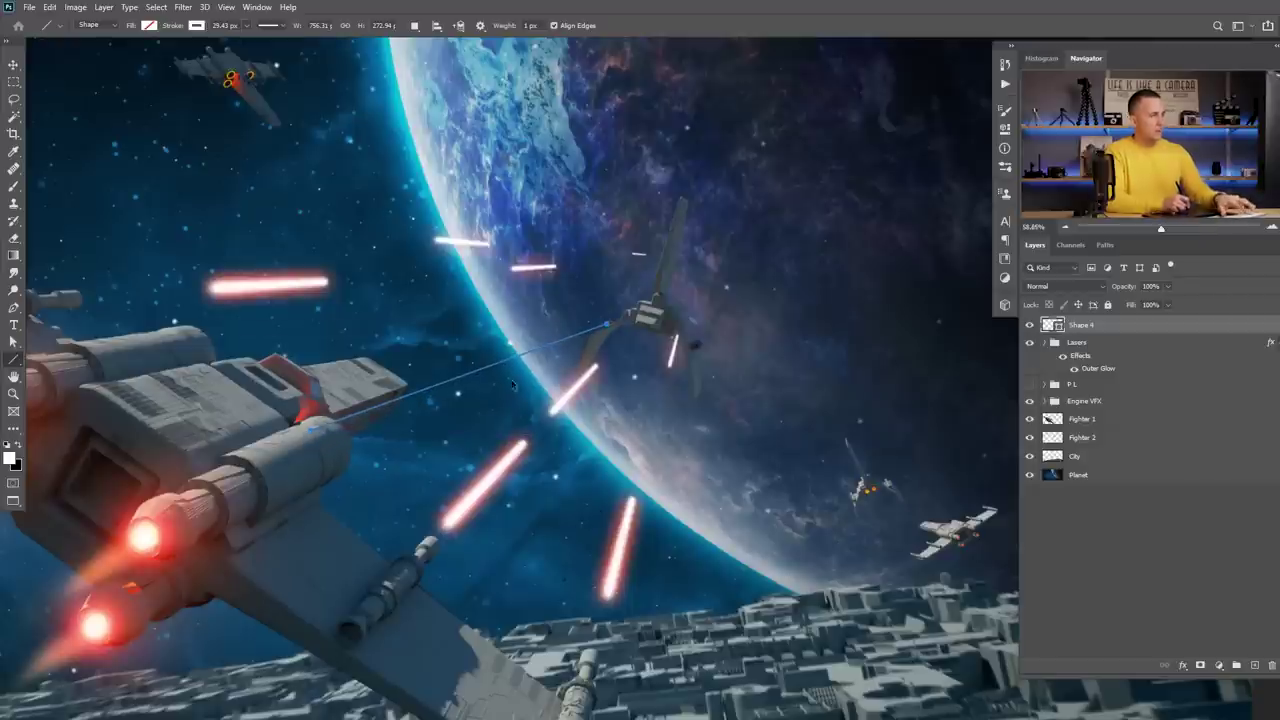
Rotate the guide line slightly so it runs from the distant ship's gun to the large fighter.
key(ctrl+t)
drag(636, 346, 633, 337)
key(Return)
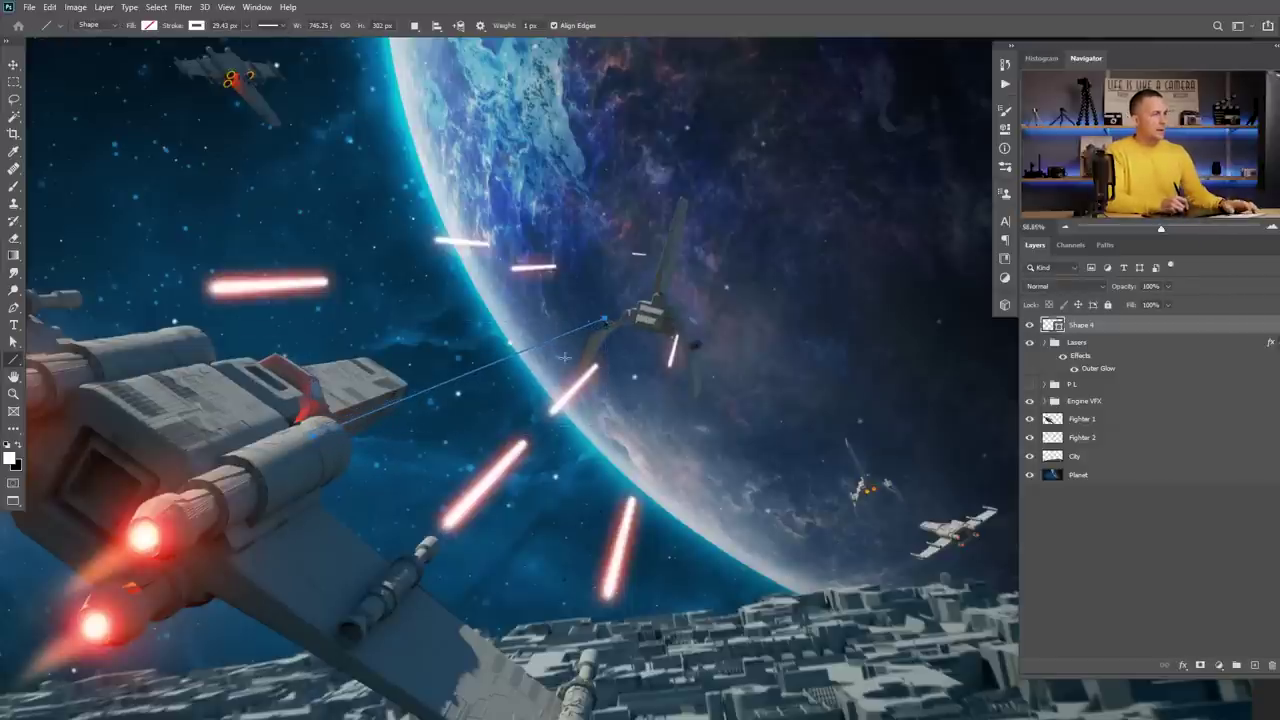
key(v)
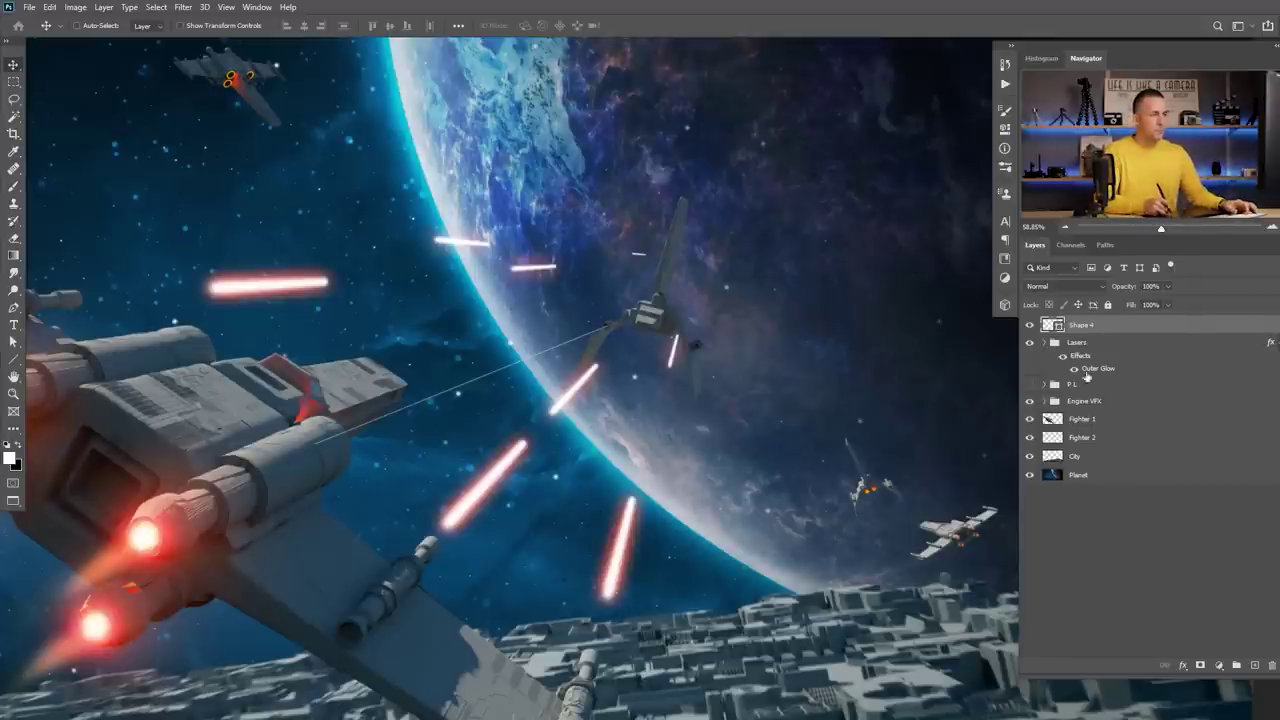
Add a new layer and paint a short white laser stroke along the guide line at the distant ship's gun.
click(1256, 666)
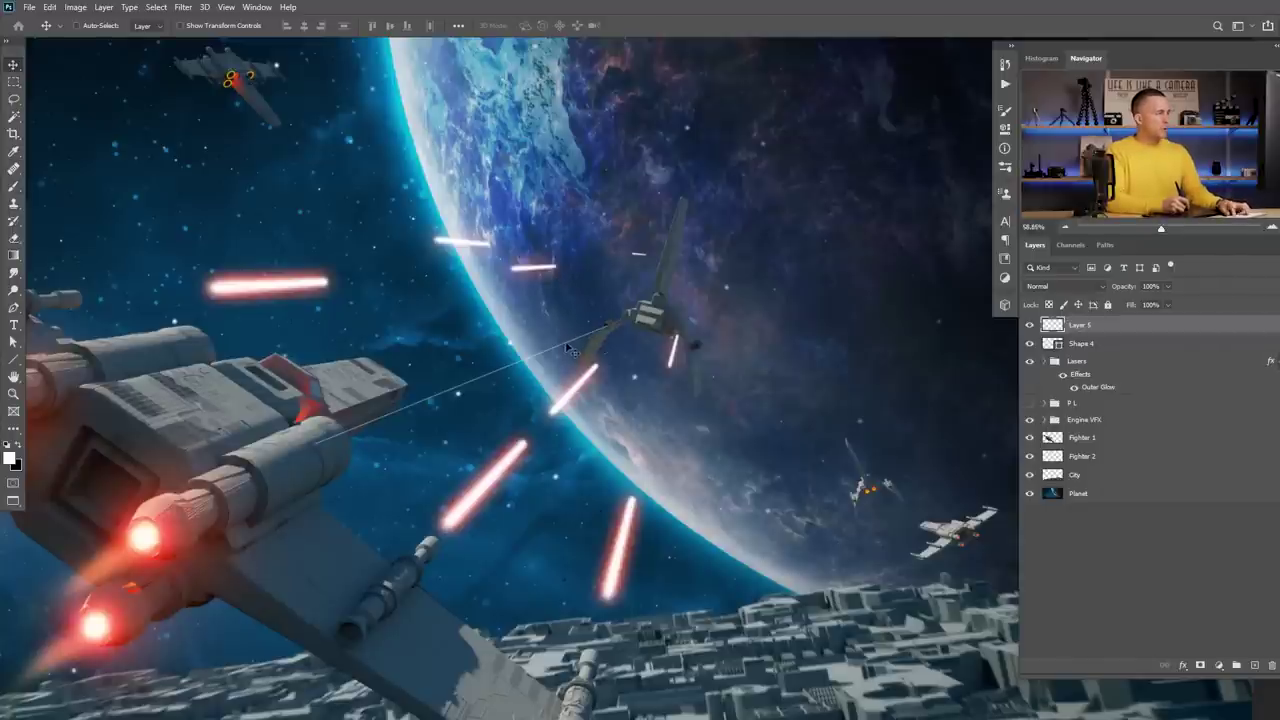
key(b)
scroll(545, 334, up, 2)
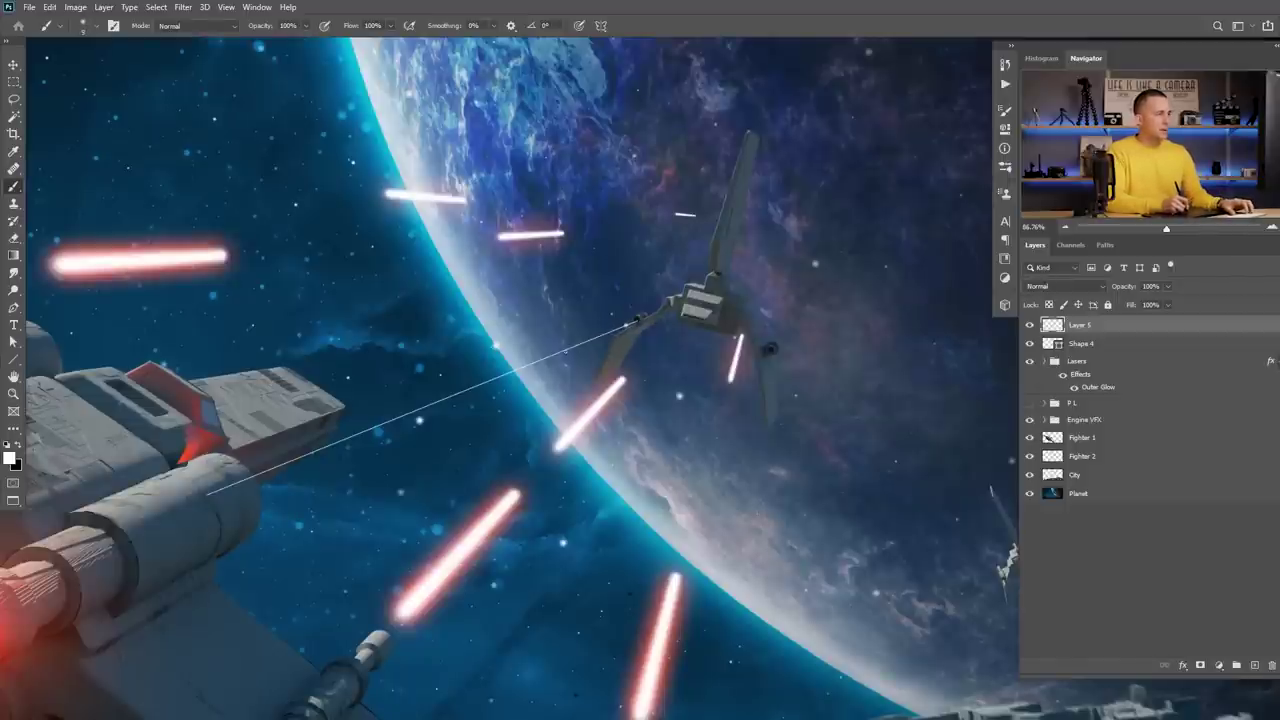
drag(576, 347, 628, 322)
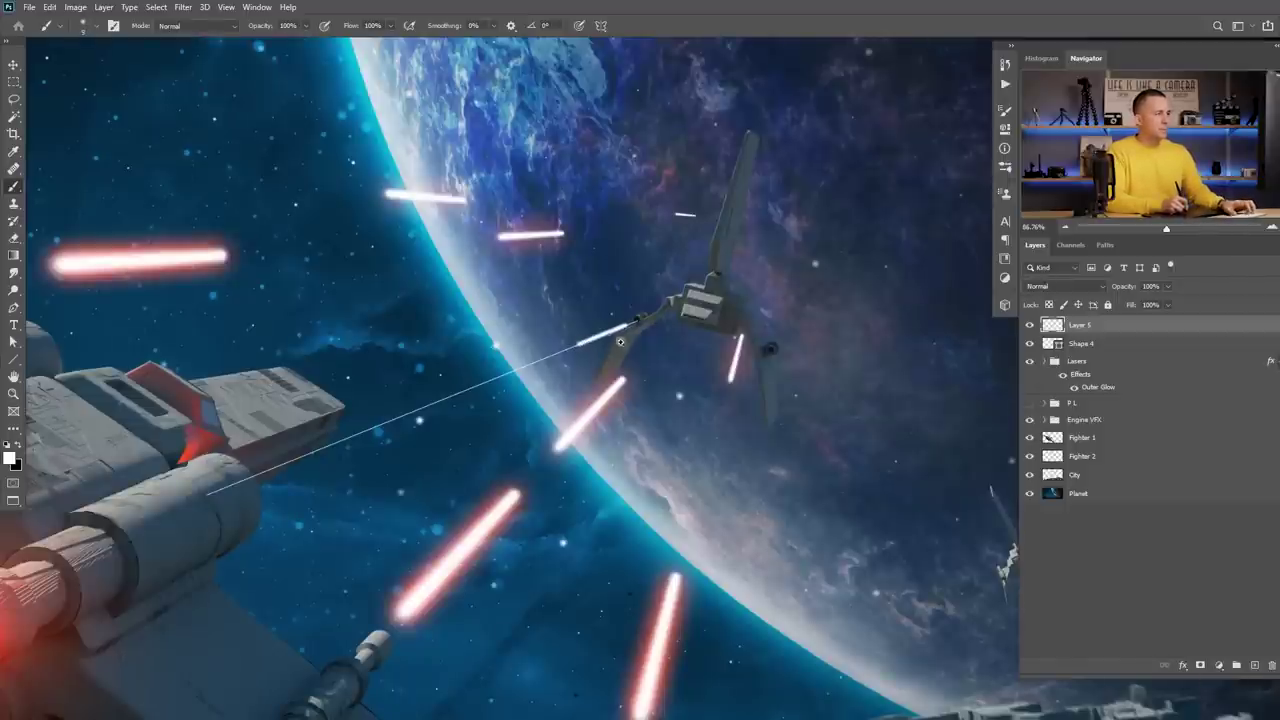
Distort the short white stroke by its corners so it widens toward the large fighter.
scroll(610, 346, up, 2)
key(ctrl+t)
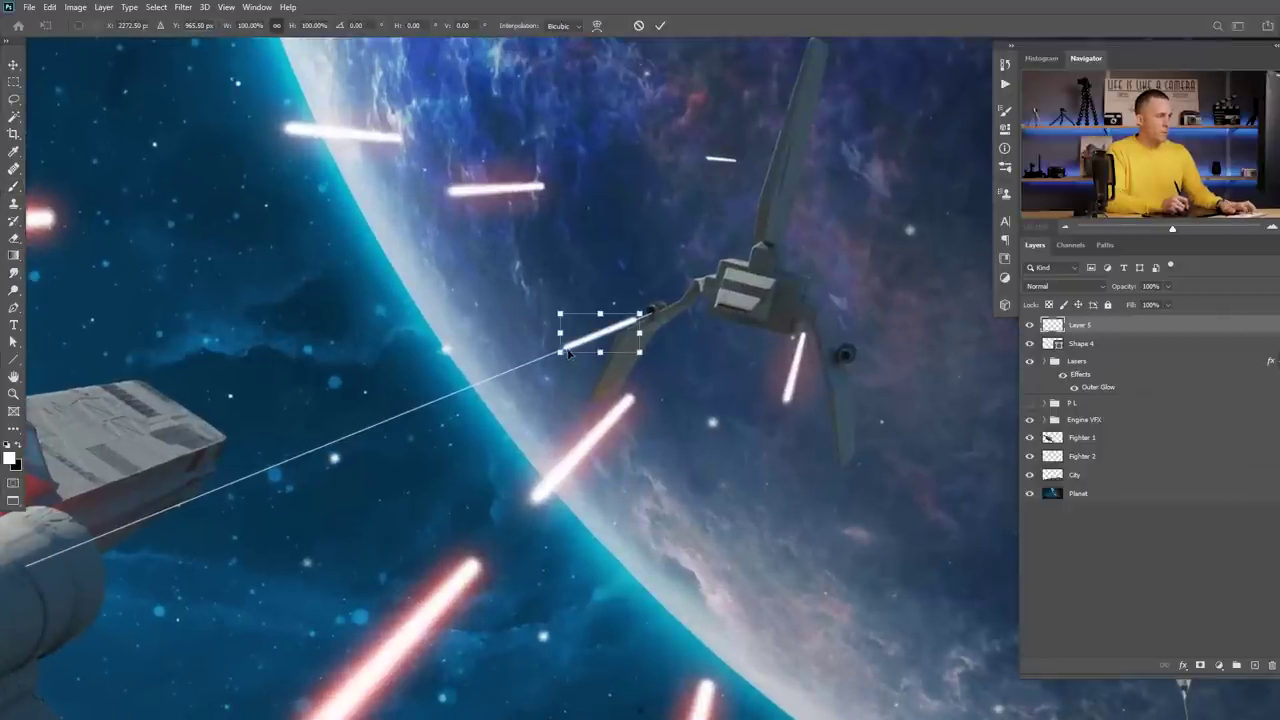
right_click(605, 327)
click(625, 403)
drag(560, 313, 560, 307)
drag(645, 362, 645, 352)
drag(560, 364, 552, 359)
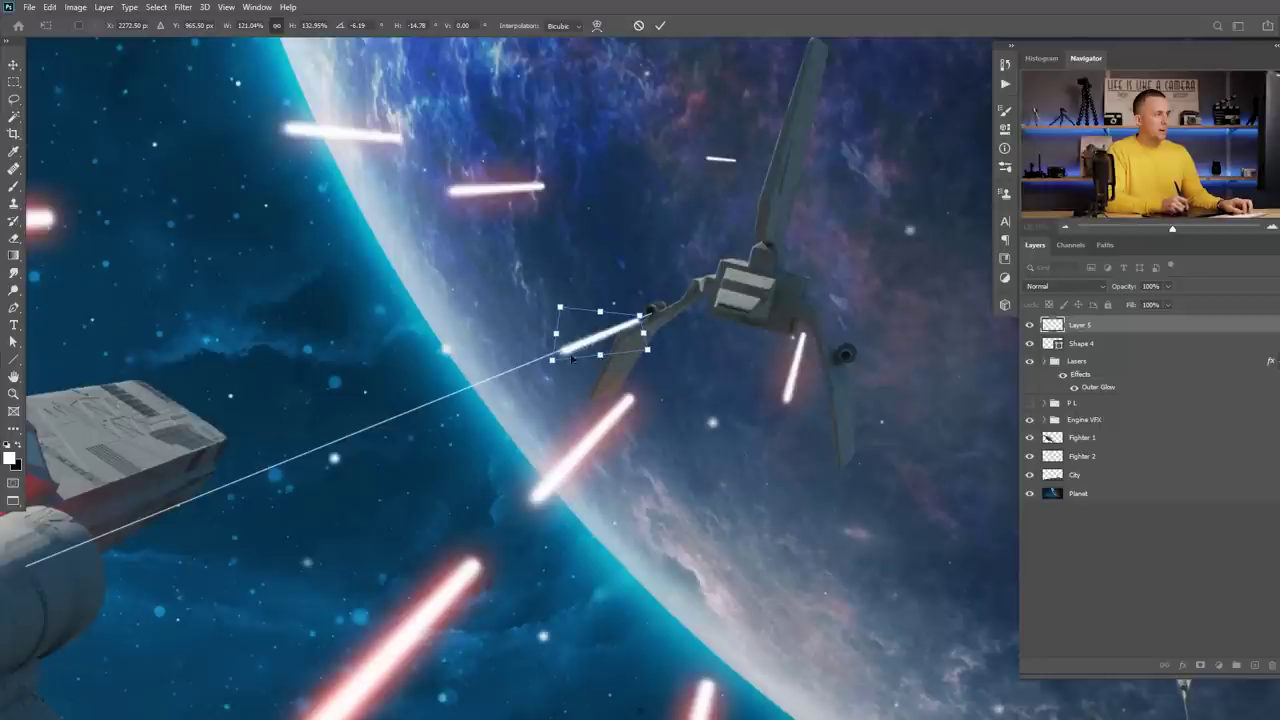
mouse_move(552, 360)
mouse_down()
mouse_move(600, 352)
mouse_move(590, 346)
mouse_move(622, 354)
mouse_move(634, 318)
mouse_up()
key(Return)
Refine the beam's perspective shape and move it along the guide line, just ahead of the distant ship's gun.
key(v)
key(ctrl+t)
scroll(647, 338, up, 2)
drag(641, 368, 640, 362)
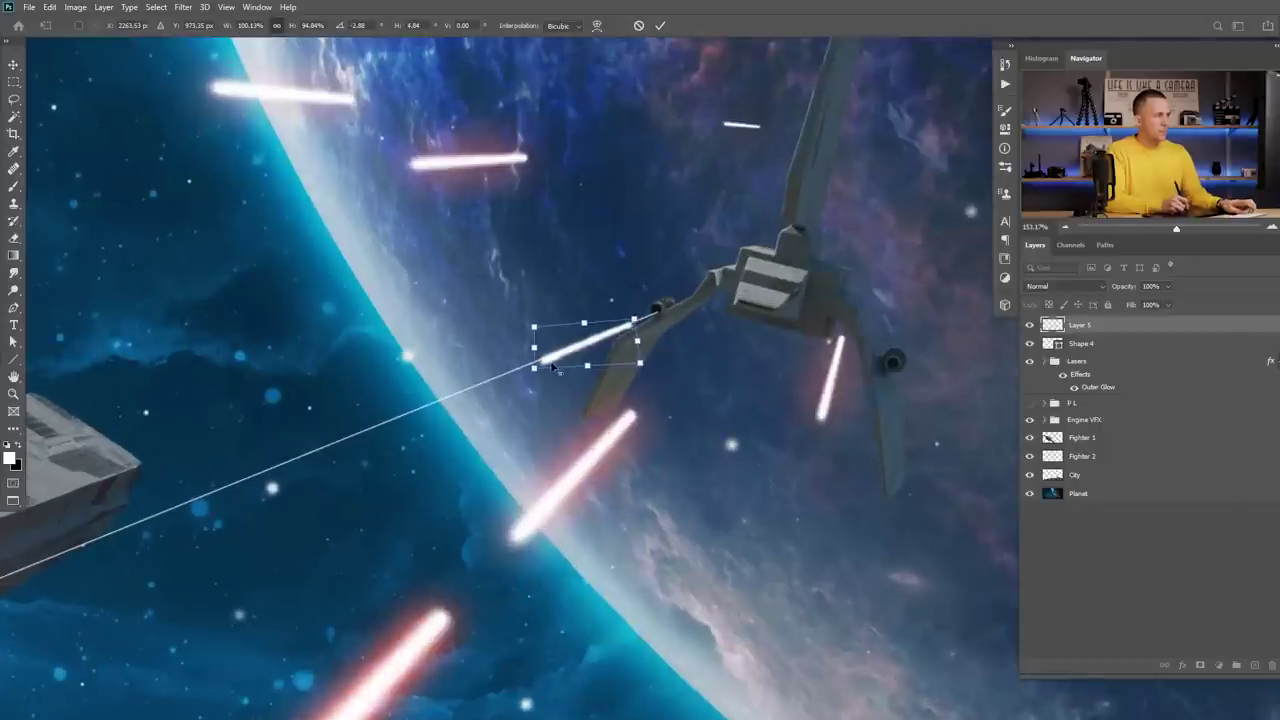
drag(535, 347, 579, 359)
key(Return)
scroll(590, 360, down, 3)
key(ctrl+t)
key(Return)
scroll(580, 368, up, 3)
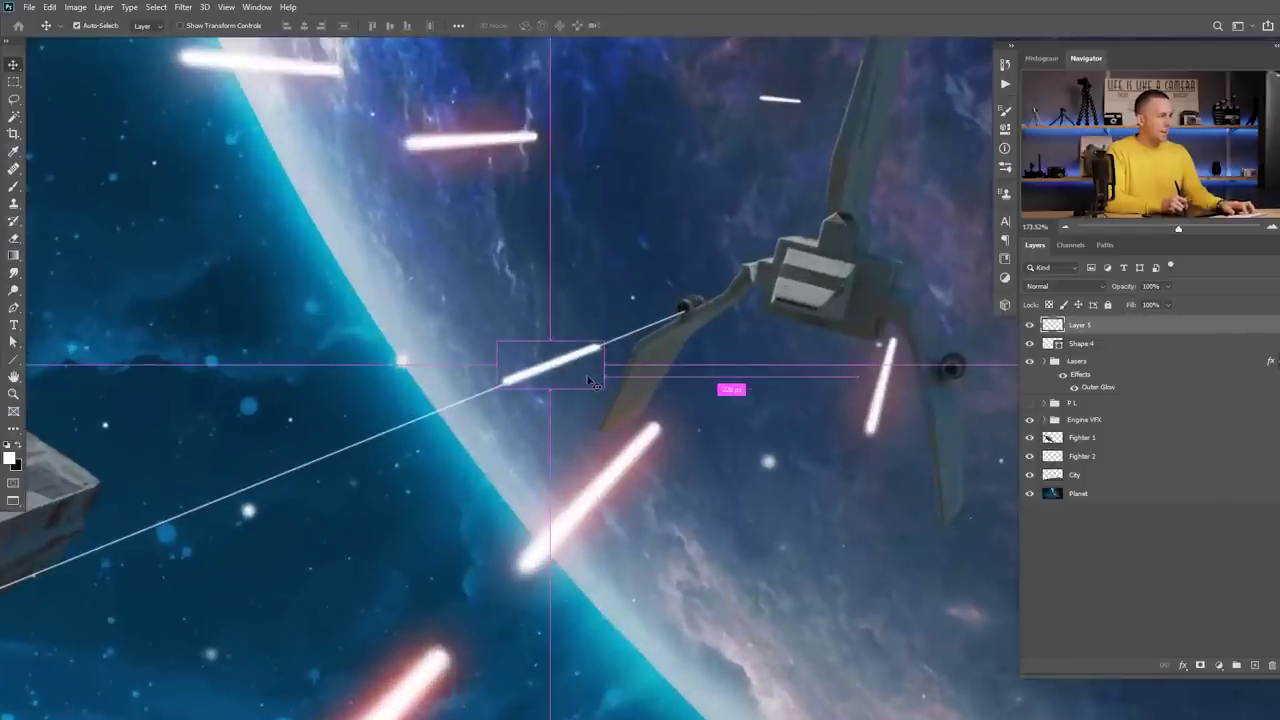
Duplicate Layer 5, then enlarge the copy and place it further along the guide line toward the large fighter.
key(ctrl+minus)
key(ctrl+minus)
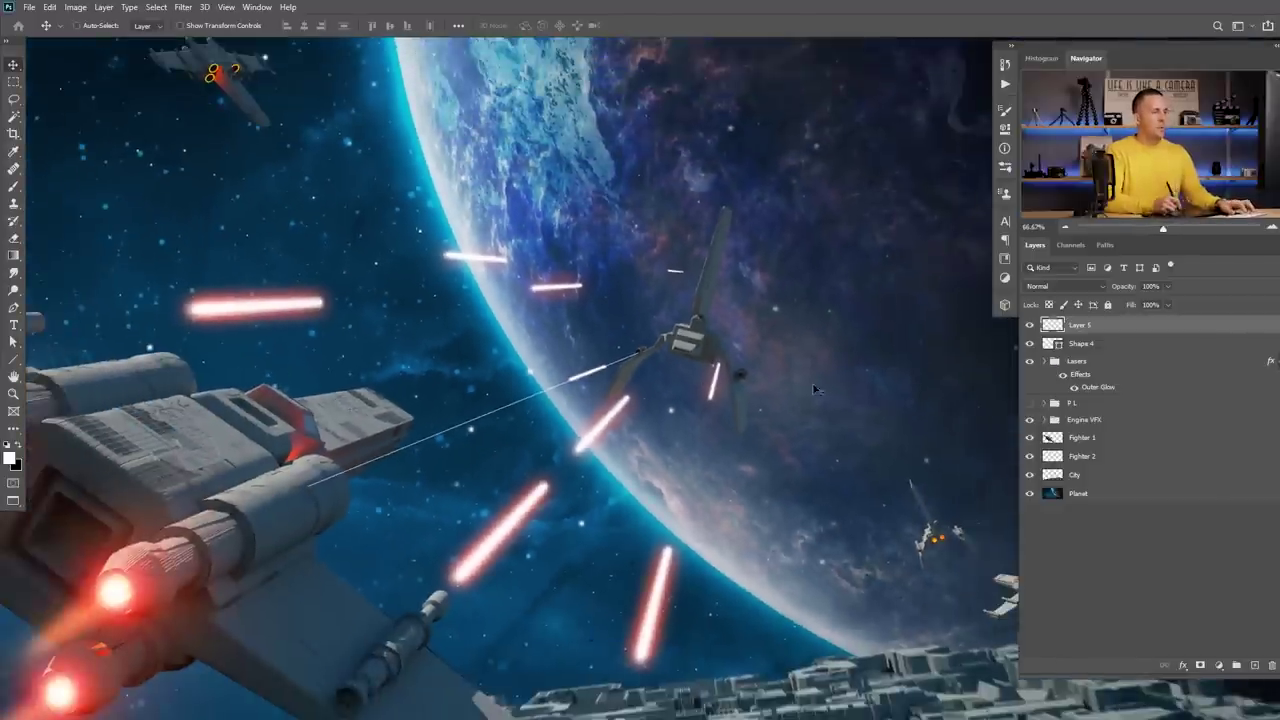
key(ctrl+j)
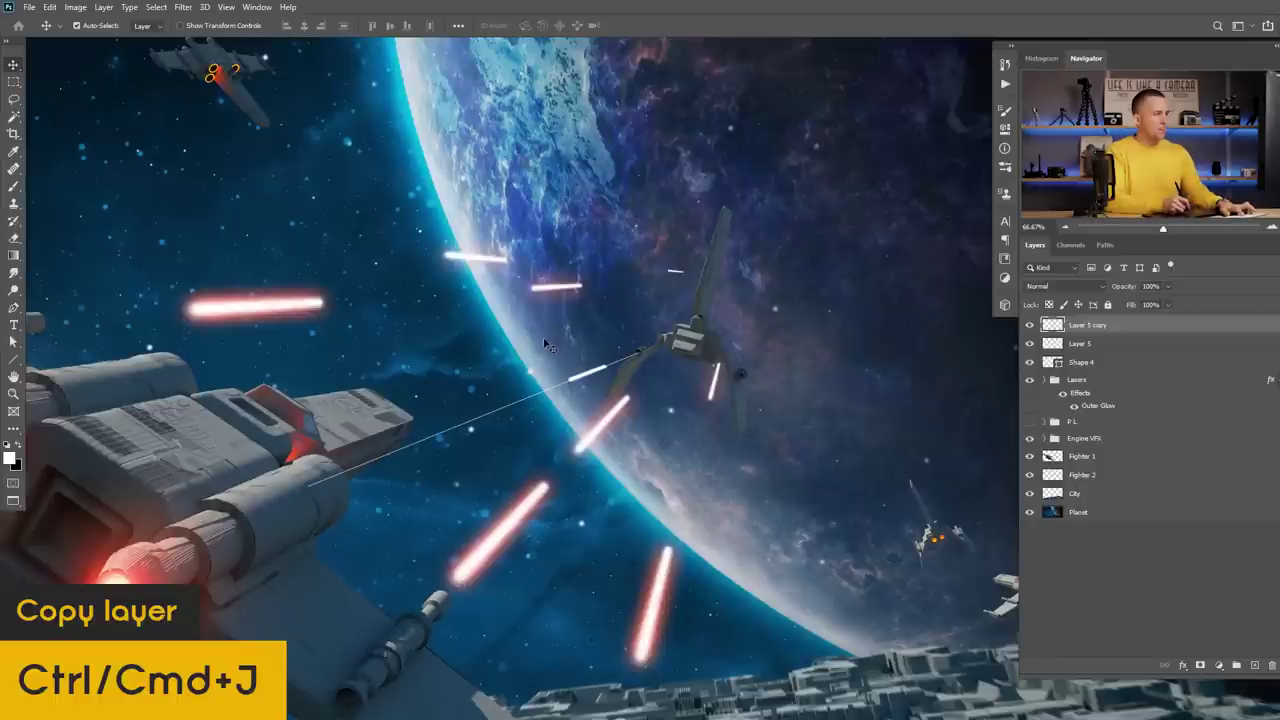
key(ctrl+t)
drag(560, 393, 533, 392)
key(Return)
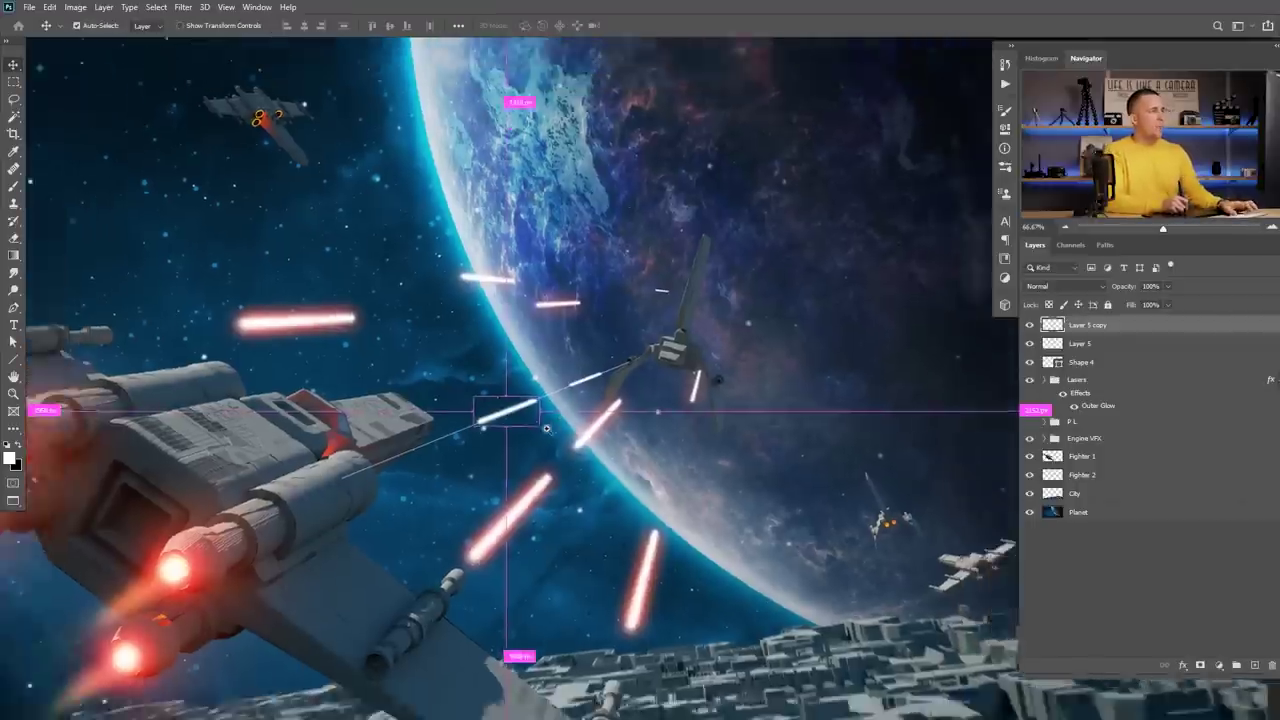
Group Layer 5 and its copy, and copy the Lasers group's Outer Glow onto the new group.
key(ctrl+0)
scroll(571, 413, up, 2)
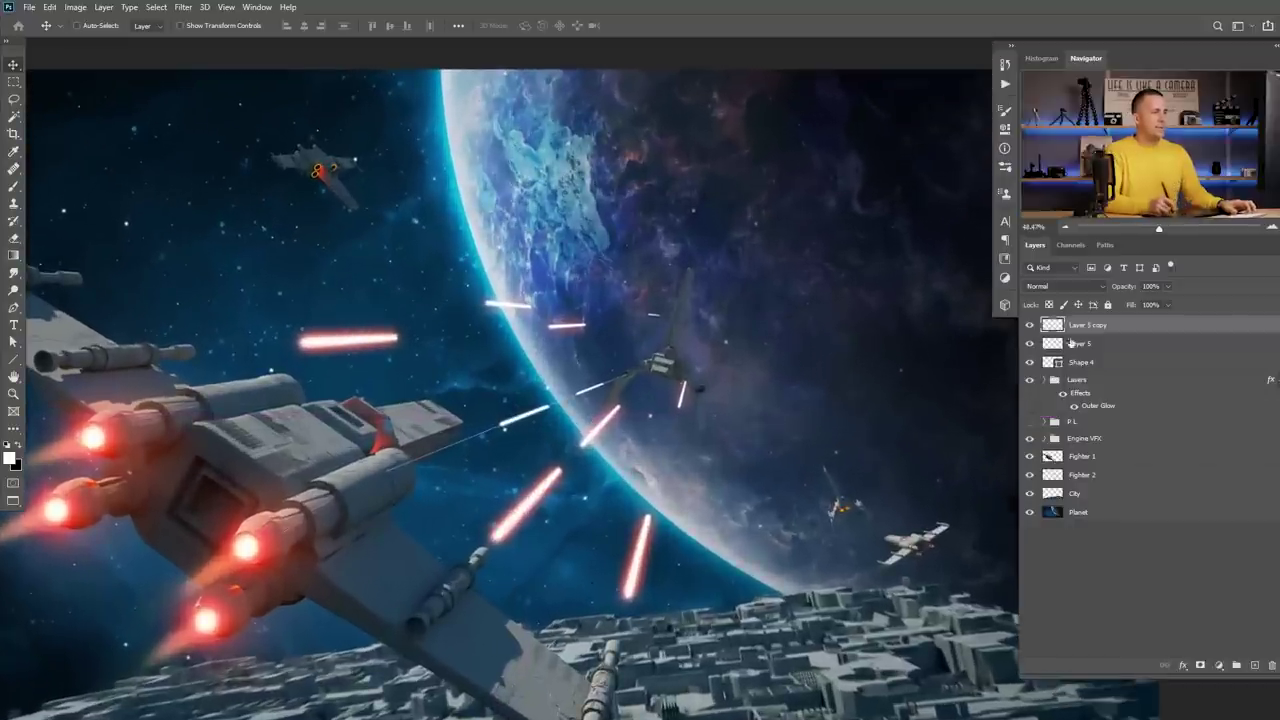
shift+click(1110, 344)
key(ctrl+g)
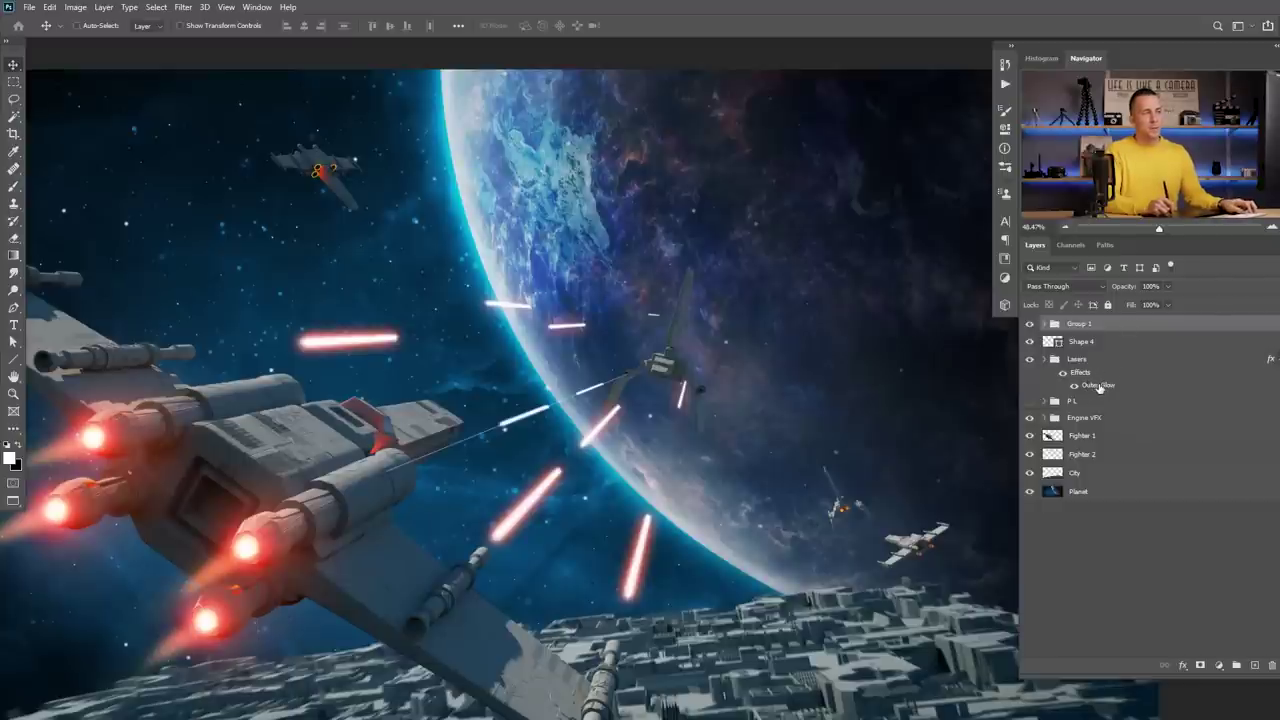
drag(1098, 388, 1129, 327)
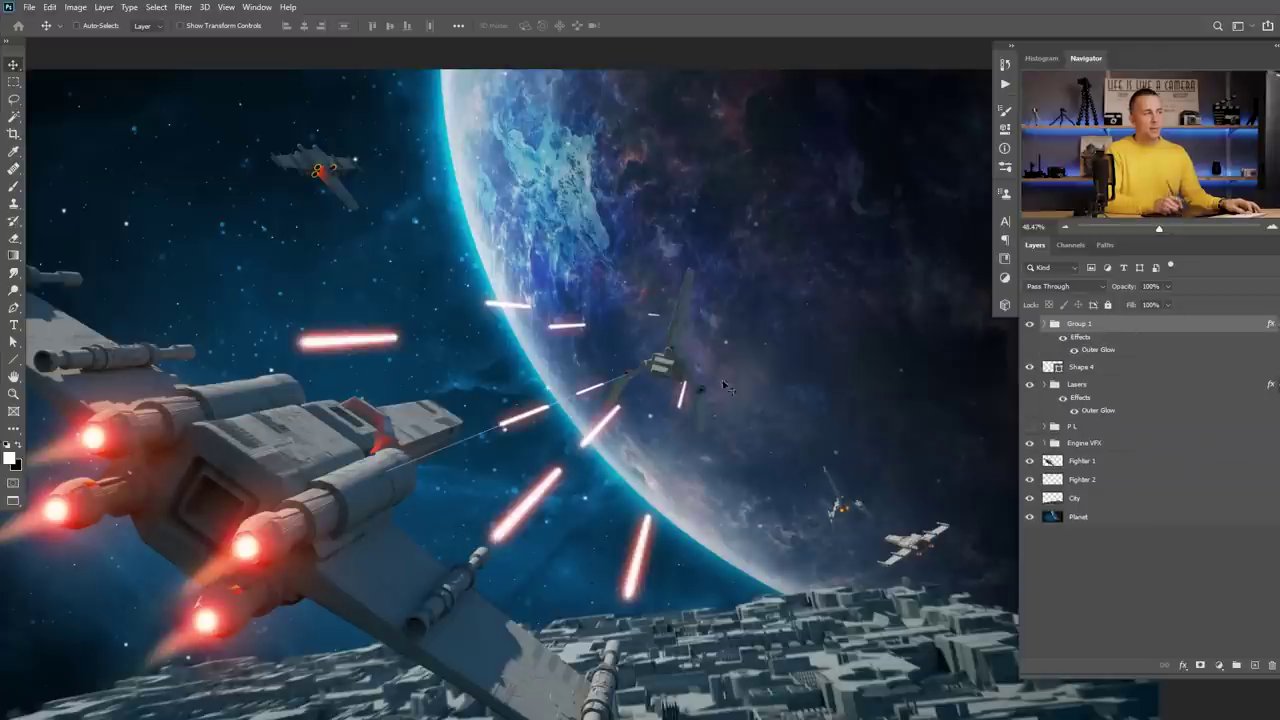
Recolour Group 1's Outer Glow to green 00ff18 and reduce the glow size to about 25 px.
double_click(1100, 352)
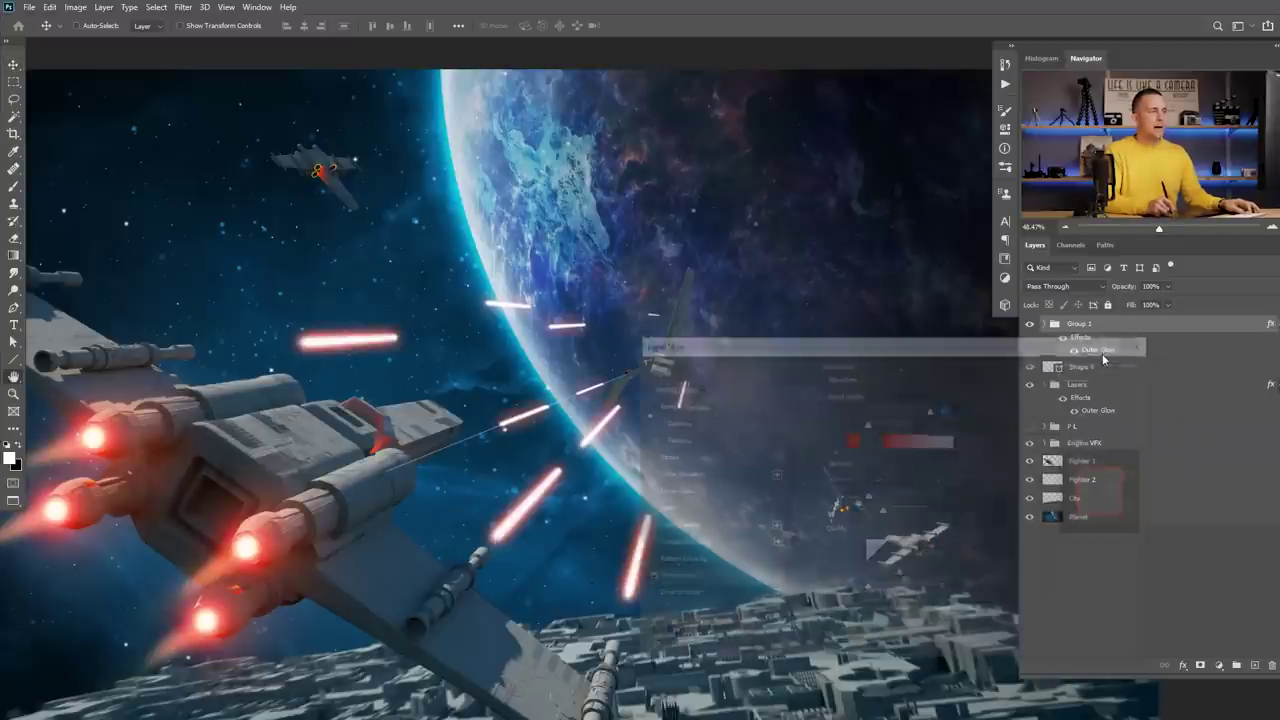
click(852, 440)
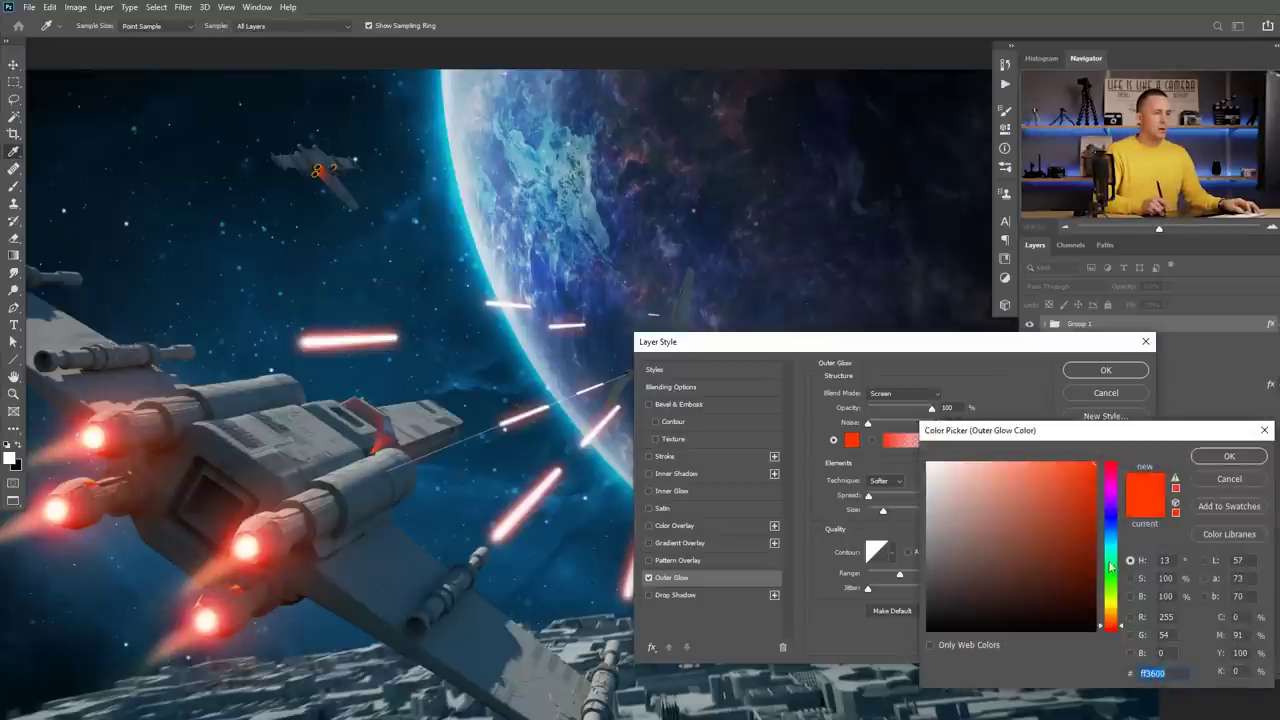
click(1111, 576)
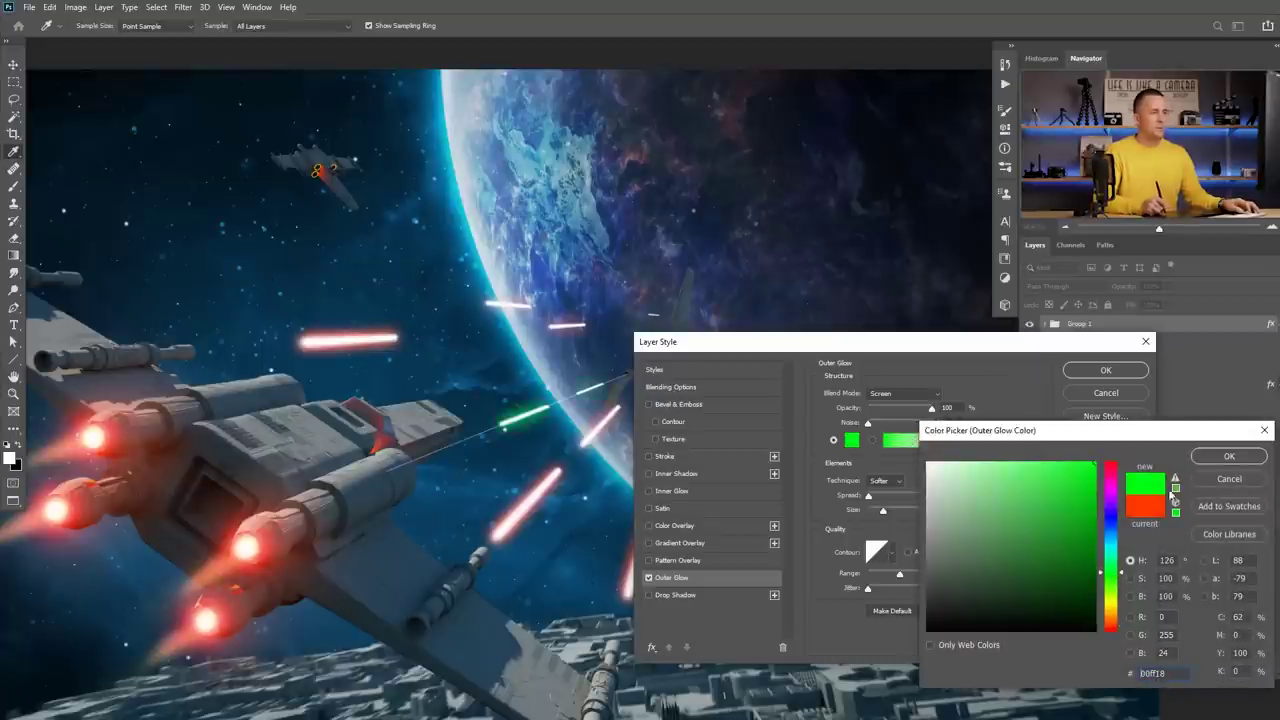
click(1212, 460)
drag(896, 352, 1023, 243)
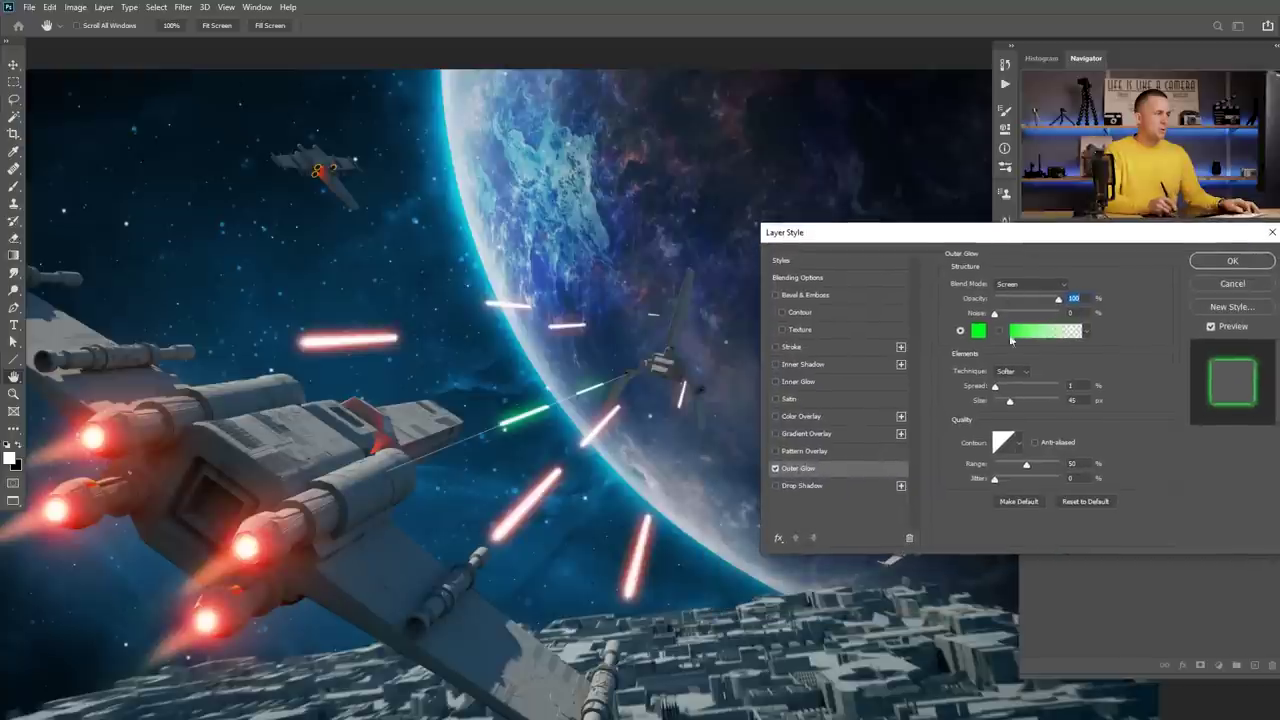
drag(1011, 401, 1001, 404)
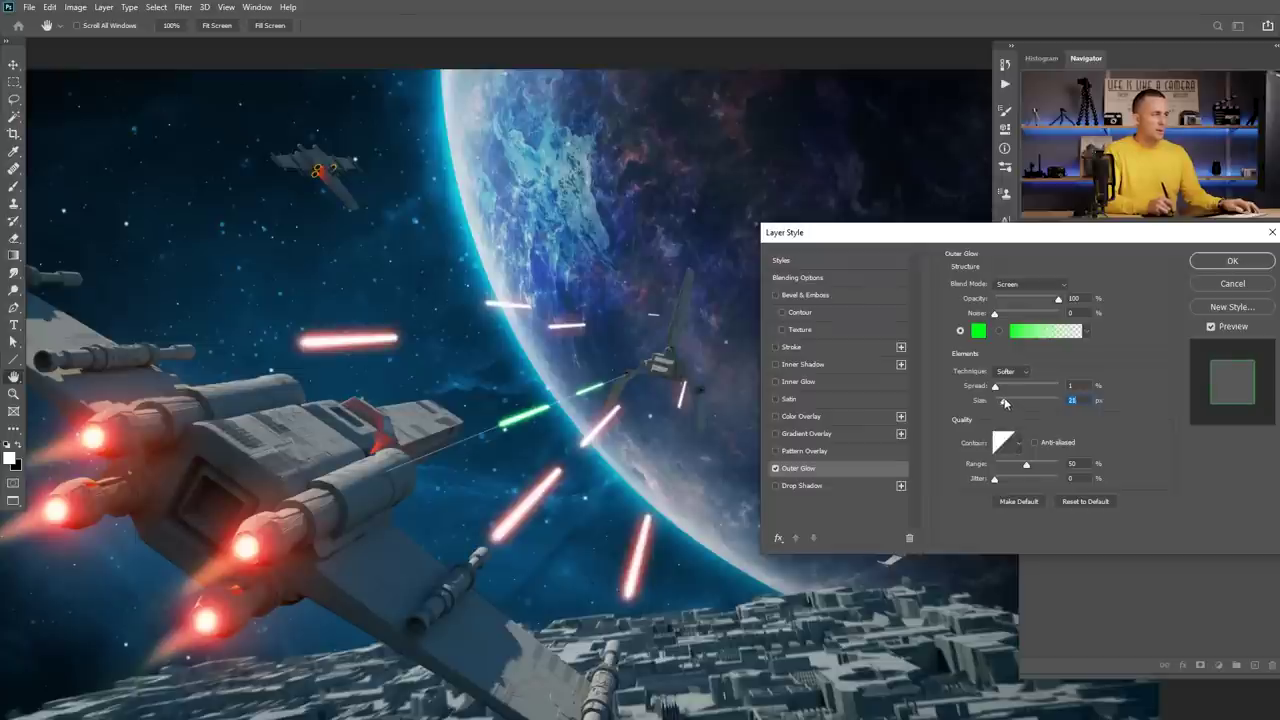
click(1221, 263)
Delete the Shape 4 guide line between the distant ship and the large fighter.
scroll(657, 483, down, 5)
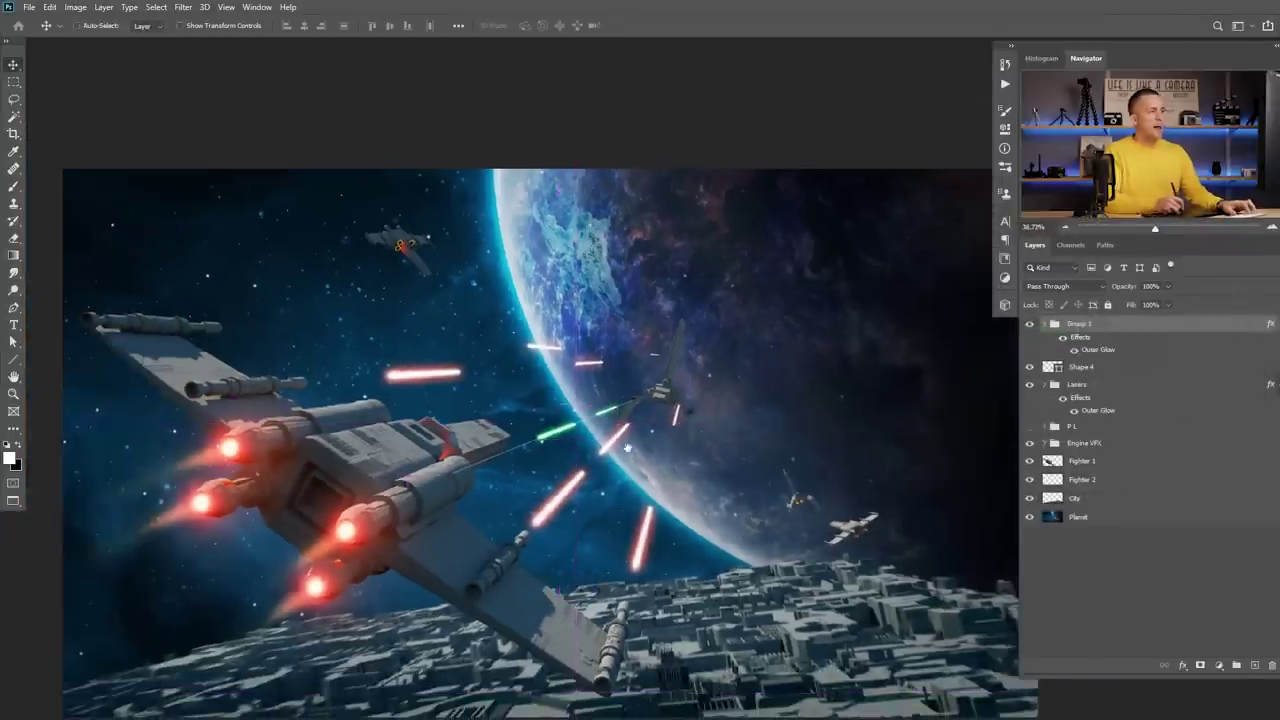
scroll(437, 259, up, 4)
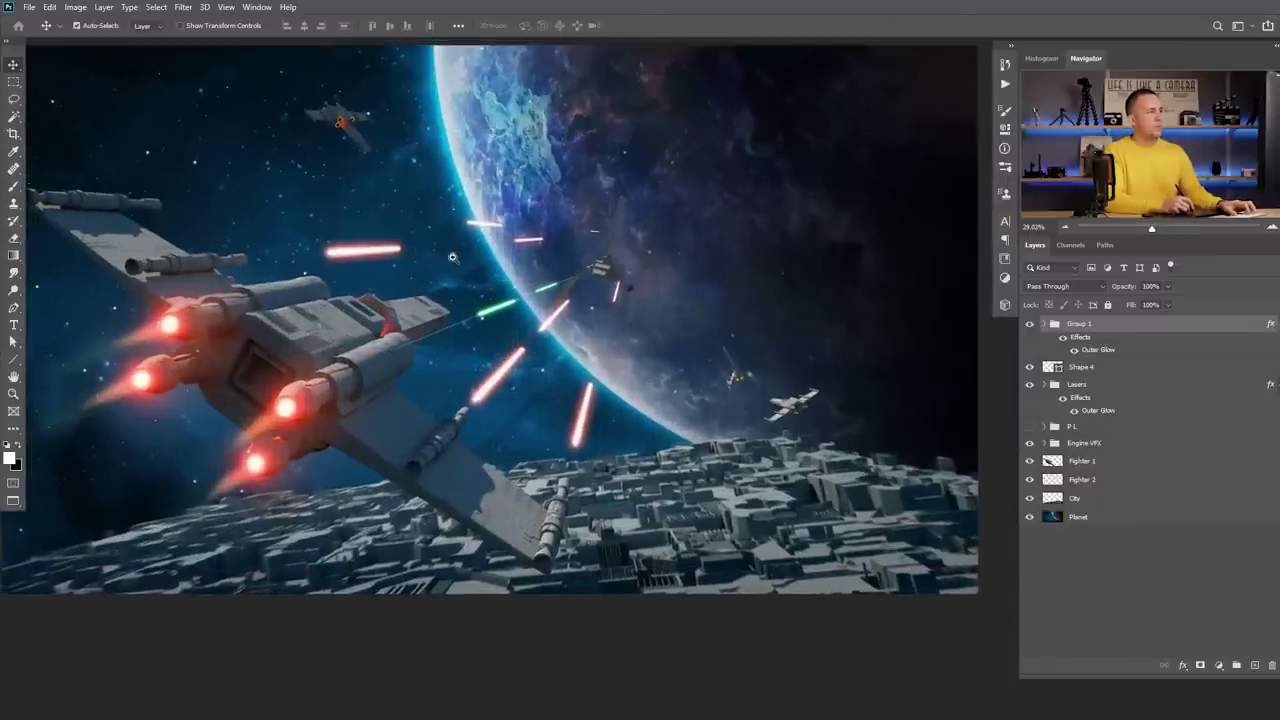
scroll(308, 285, up, 1)
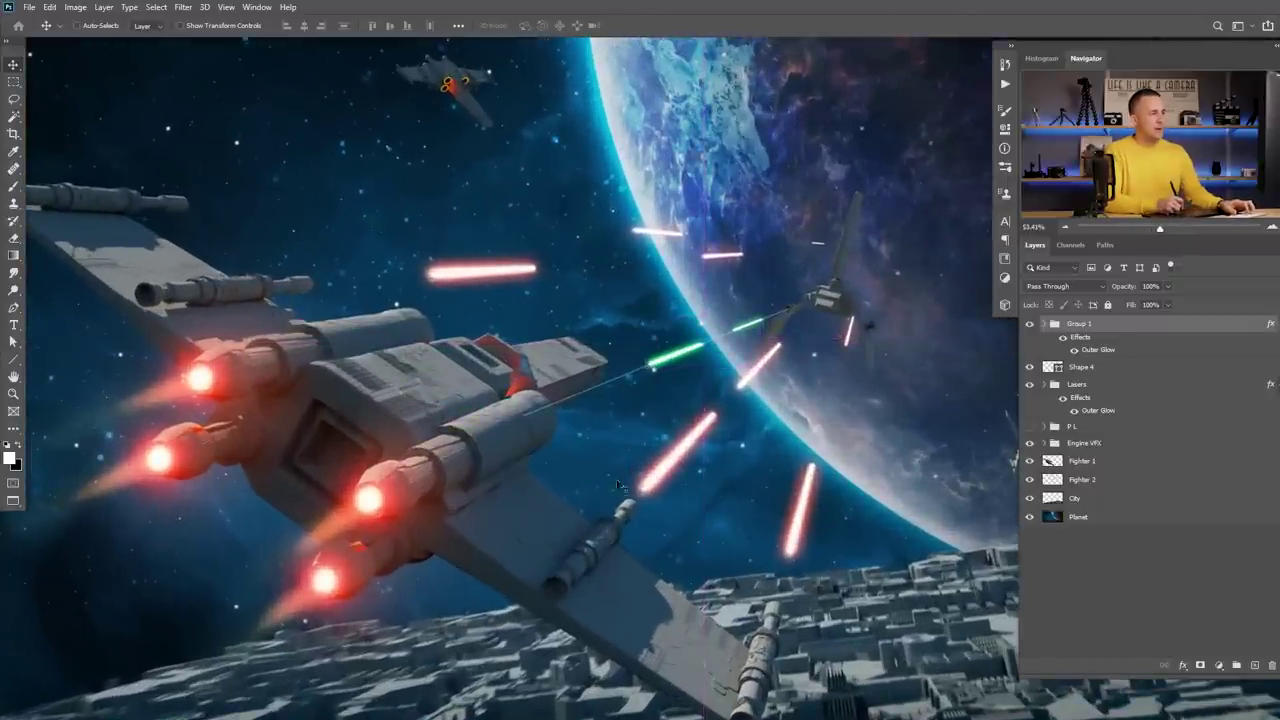
drag(740, 466, 738, 478)
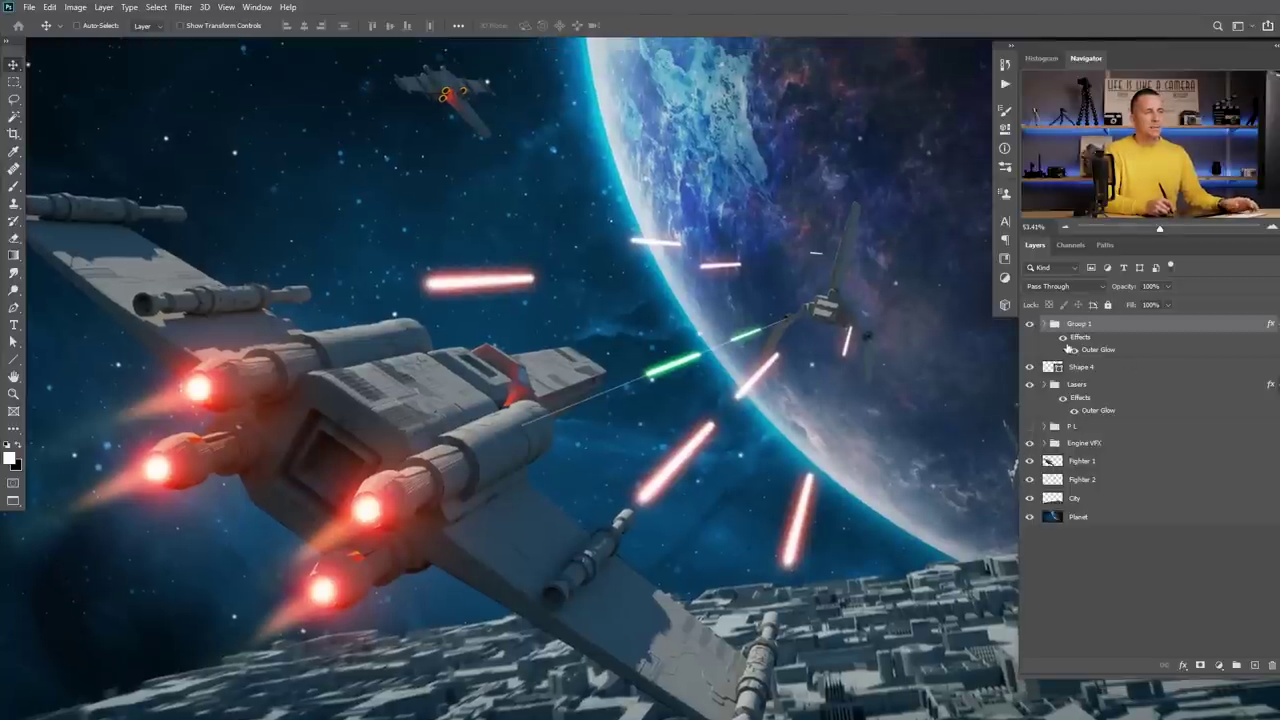
click(1047, 367)
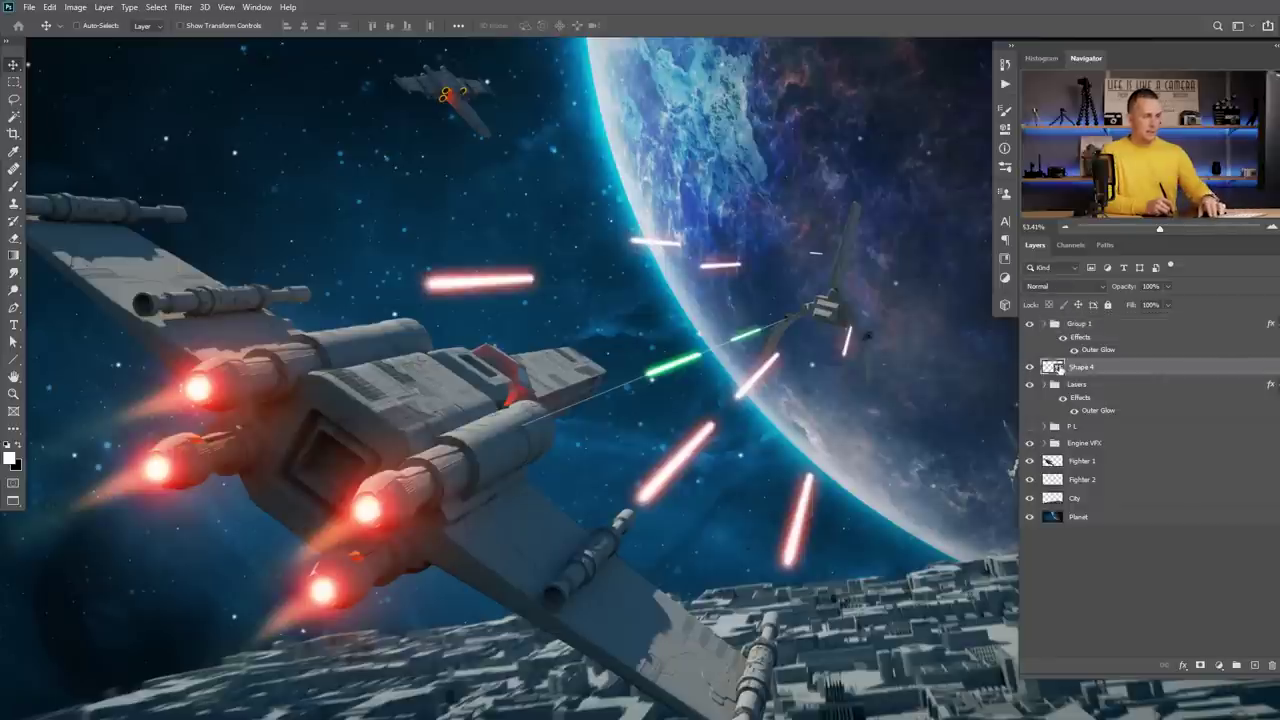
key(Delete)
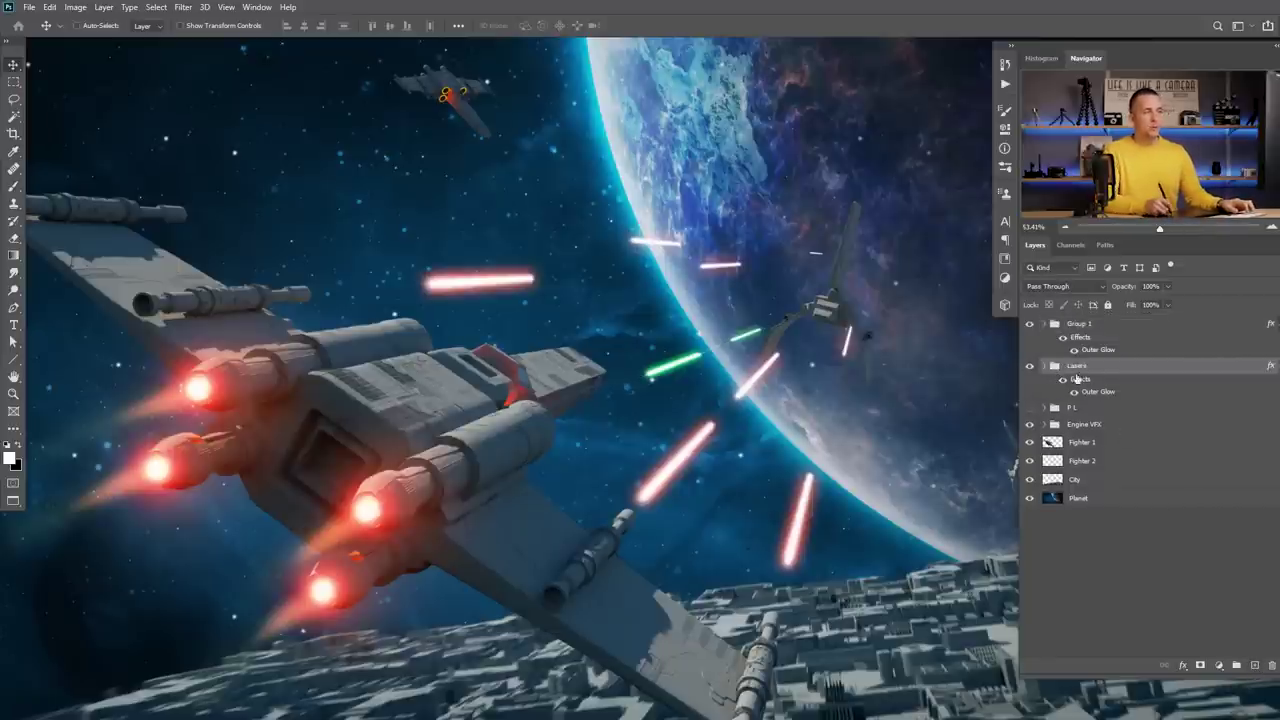
Create a layer named Fire M, set its blend mode to Linear Dodge (Add), and place it directly beneath Fighter 1.
click(1254, 665)
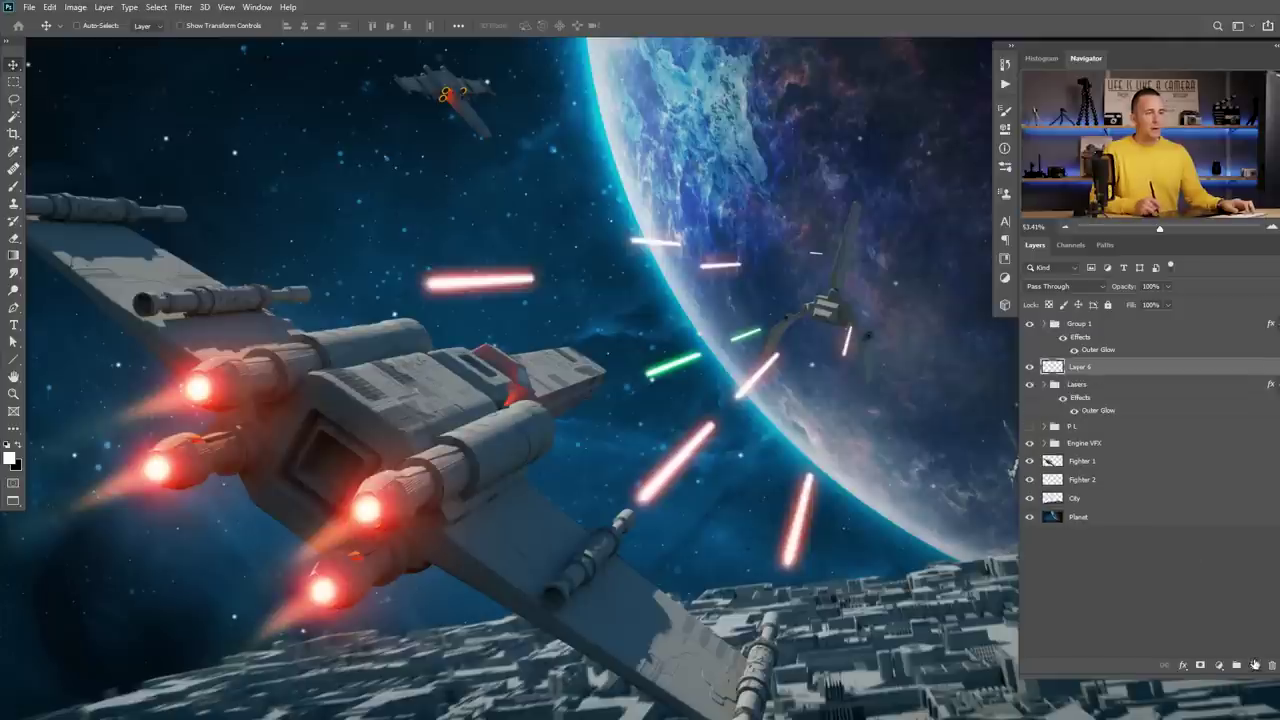
double_click(1087, 367)
text(Fire Mi)
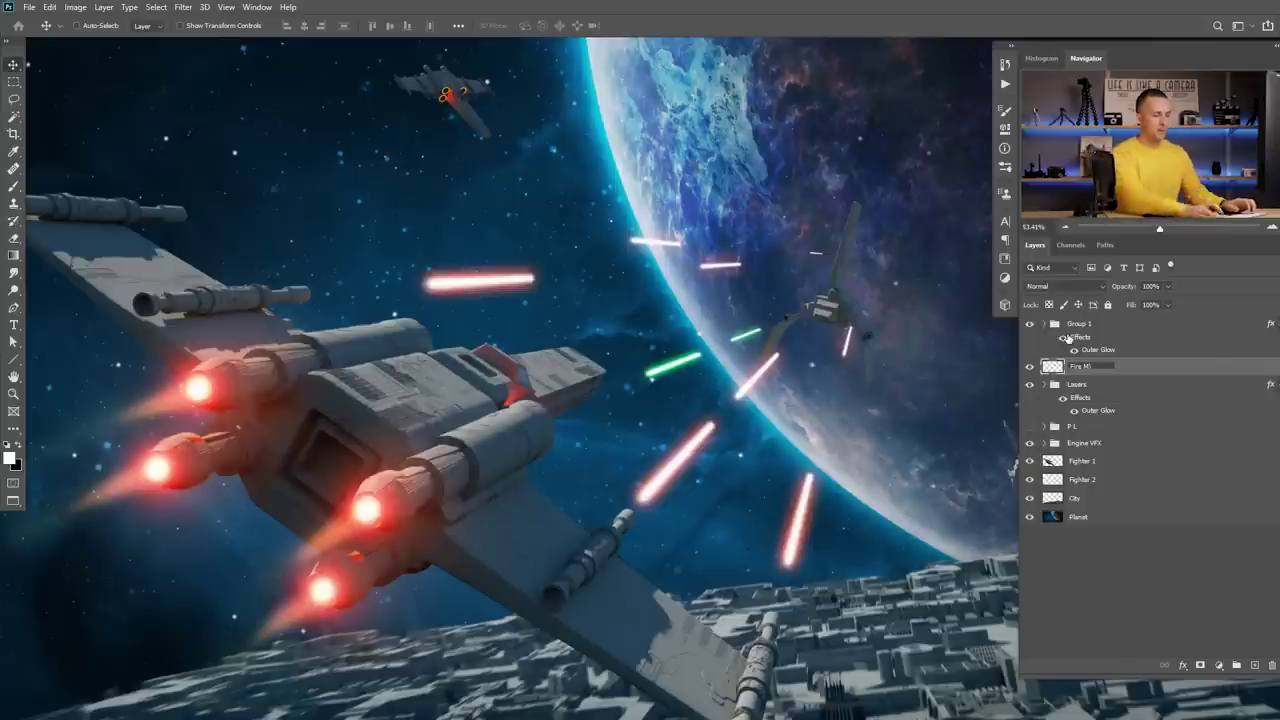
key(Return)
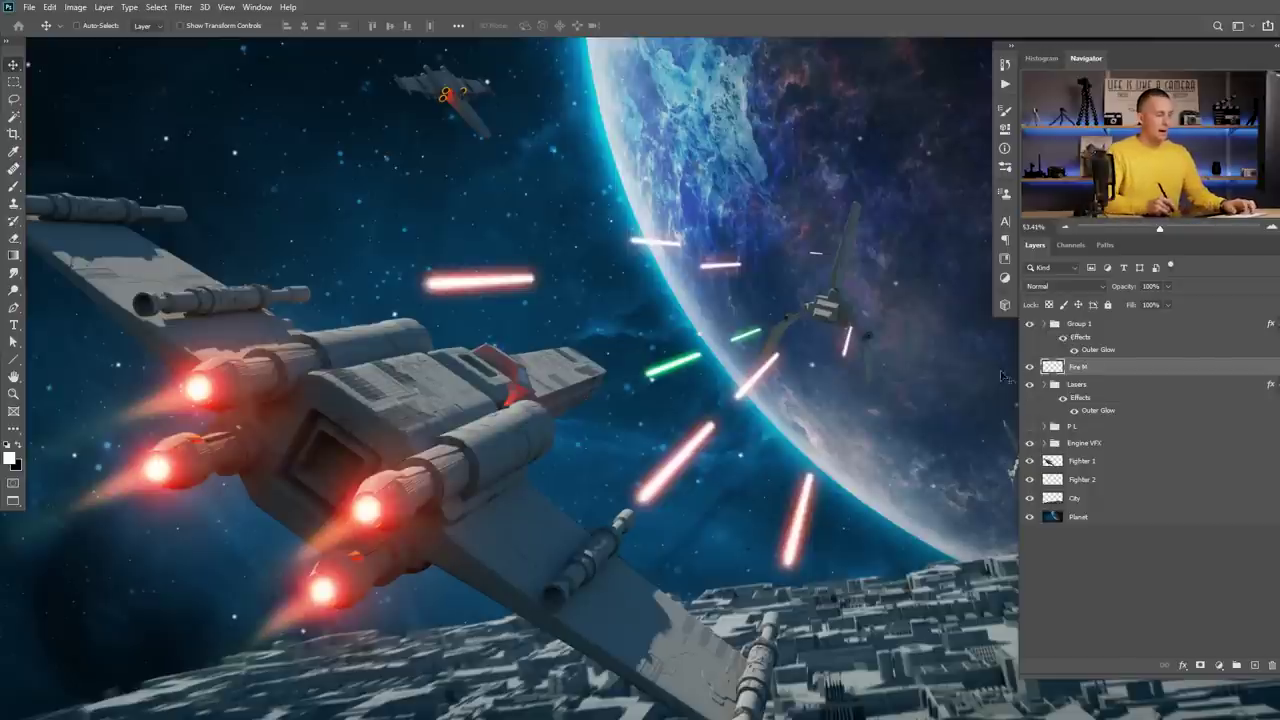
key(b)
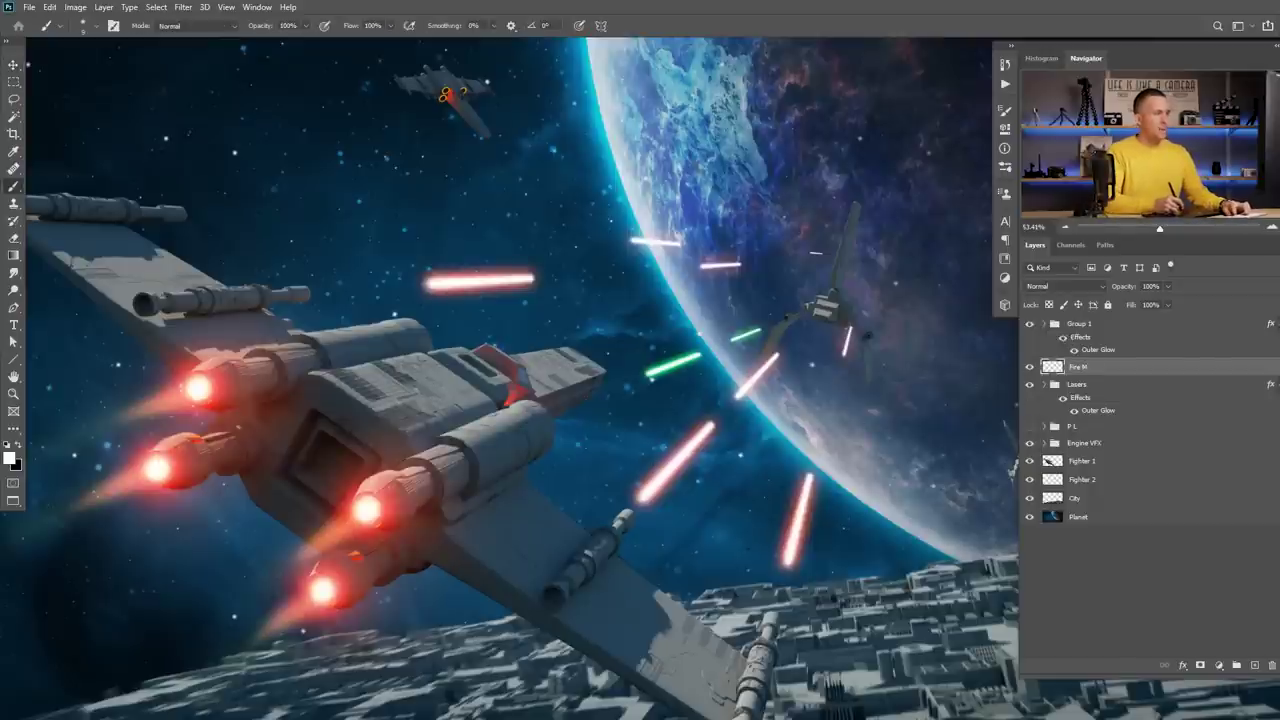
click(1083, 286)
click(1070, 422)
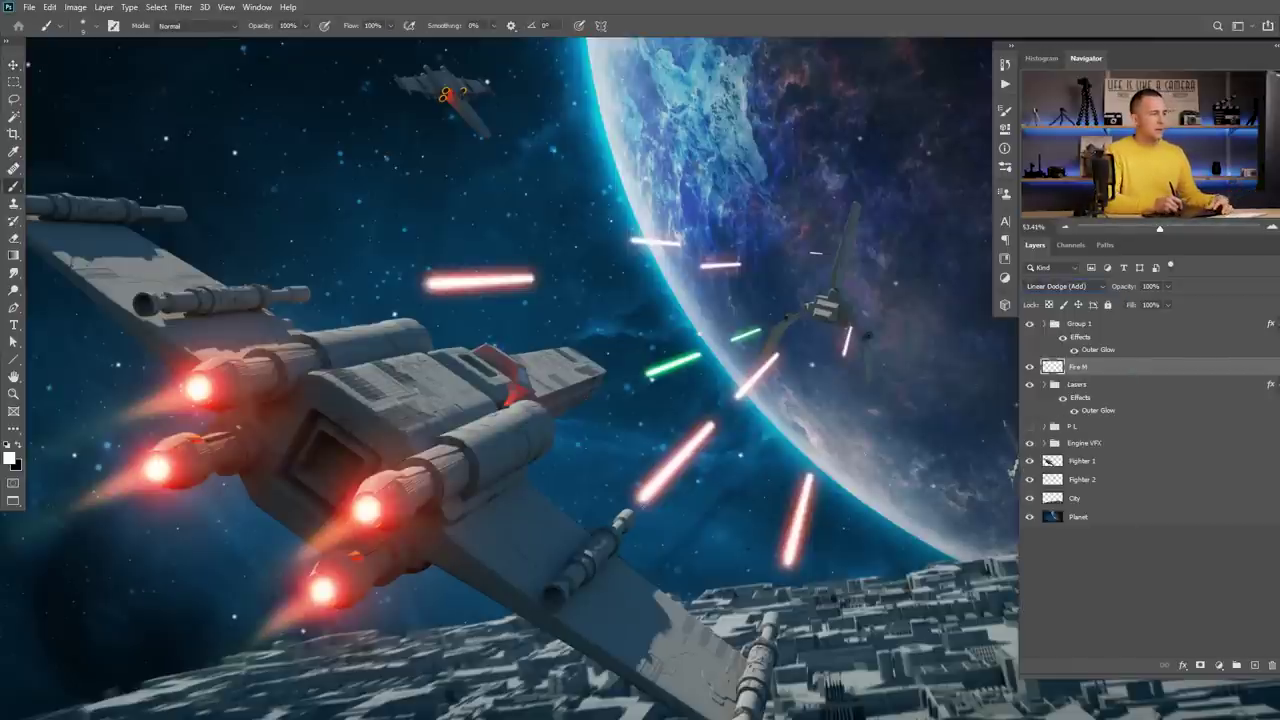
drag(1052, 368, 1064, 472)
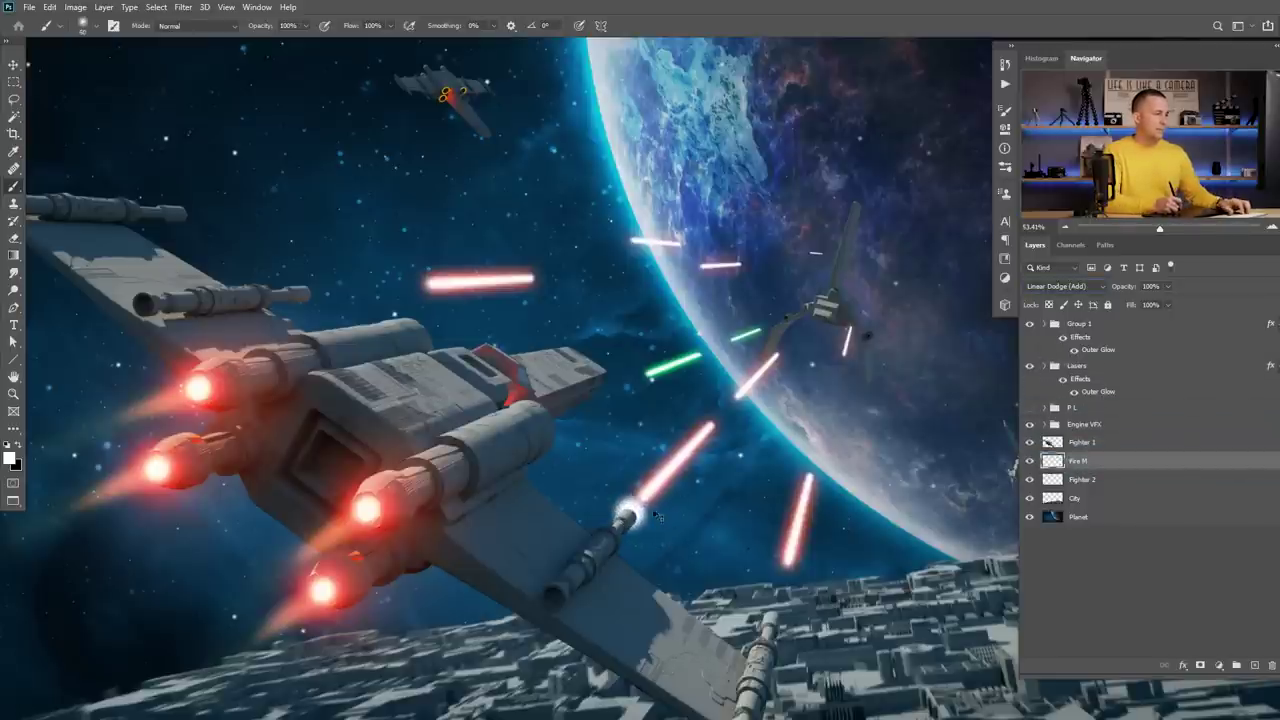
Paint soft white muzzle flashes at the large fighter's gun tips, lowering the brush opacity to 30% for the fainter ones.
drag(628, 512, 626, 516)
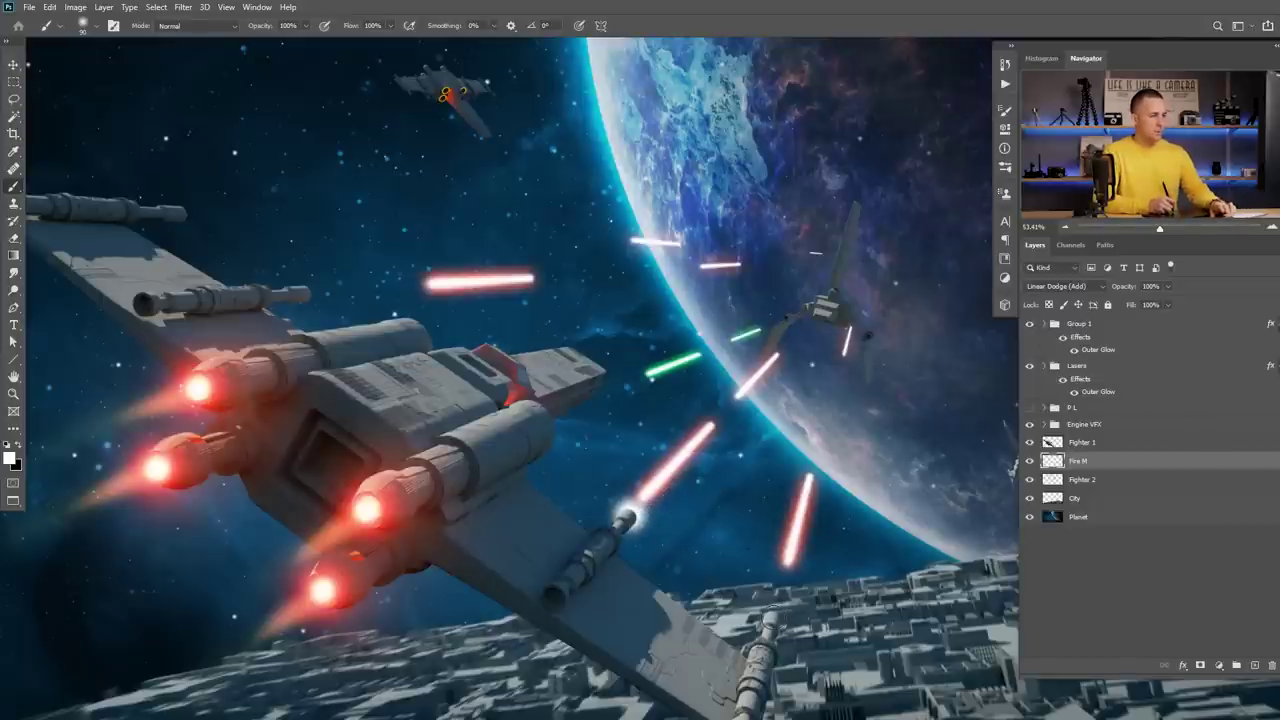
key(3)
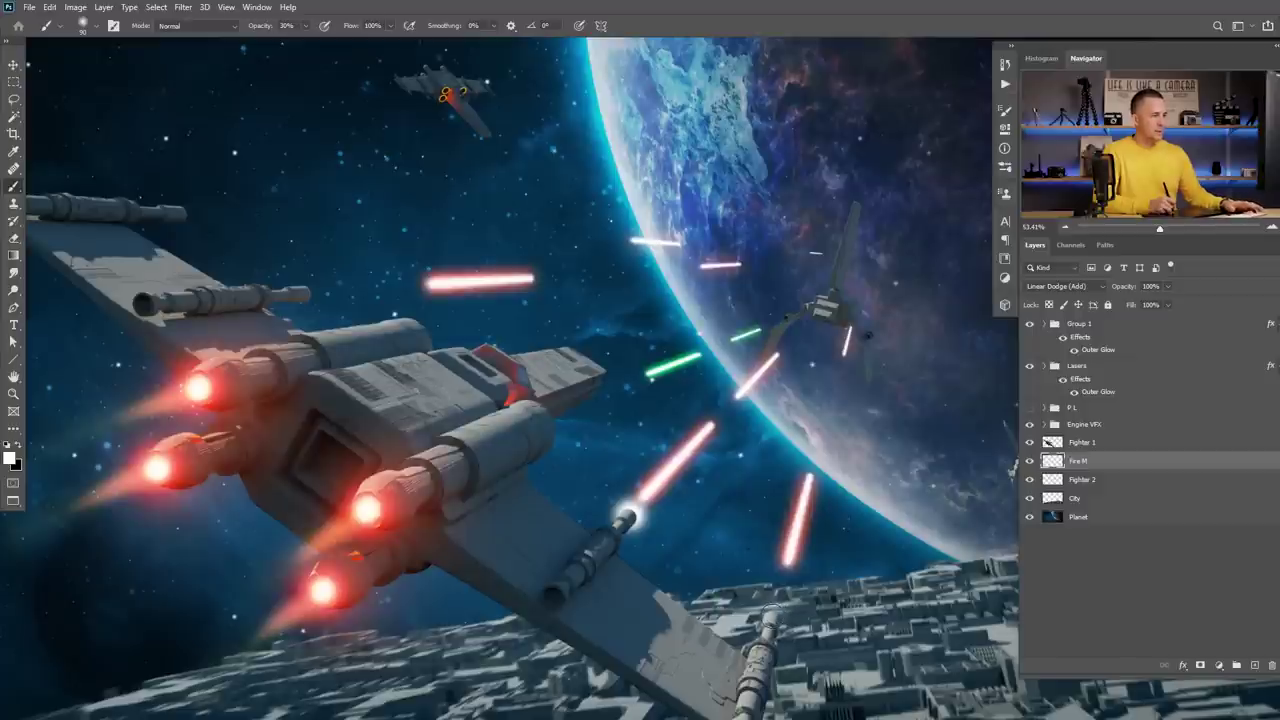
drag(302, 308, 362, 342)
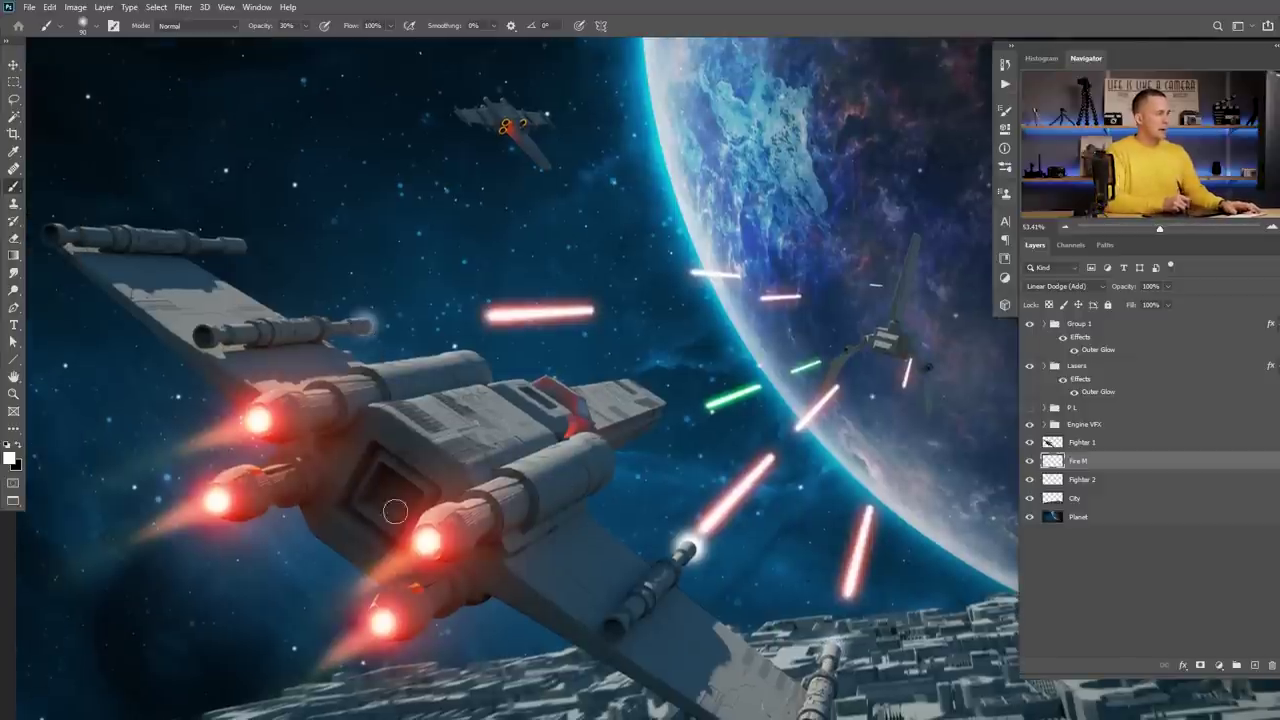
Add a new layer above Fire M in Linear Dodge (Add) mode and choose a strong red foreground colour.
click(1255, 666)
click(1075, 287)
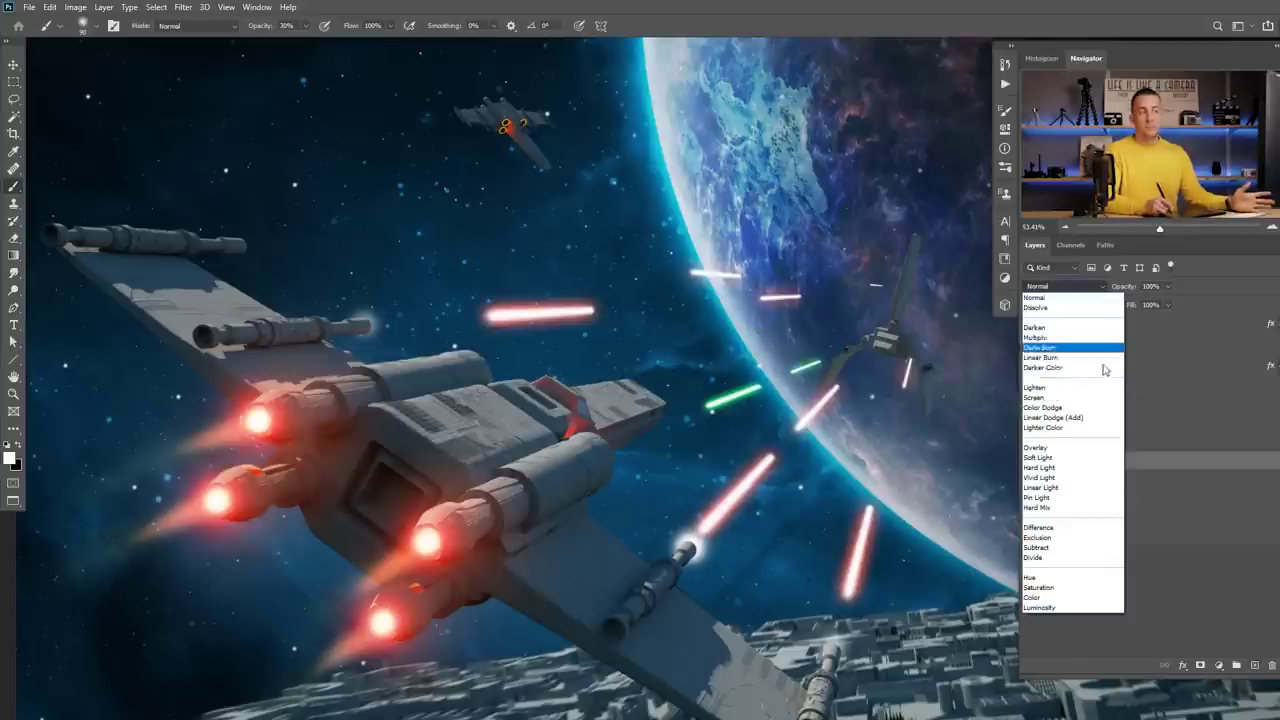
click(1077, 420)
click(10, 457)
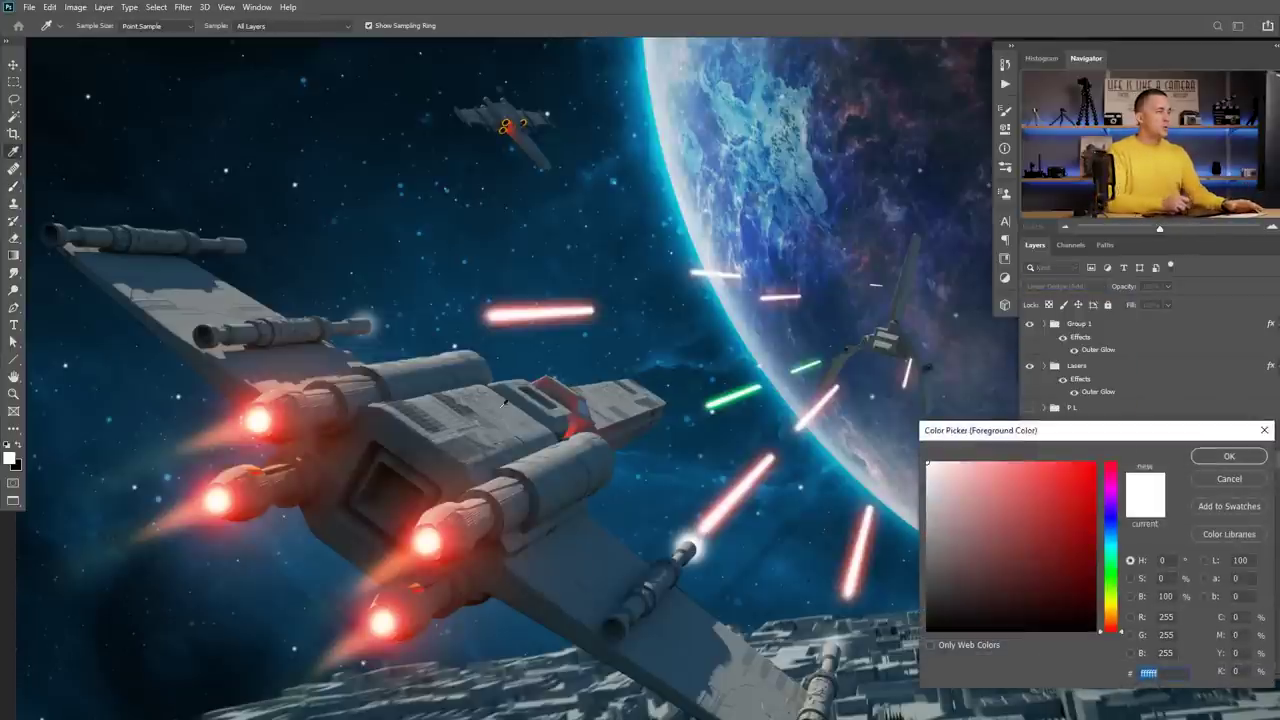
click(1090, 503)
click(1229, 456)
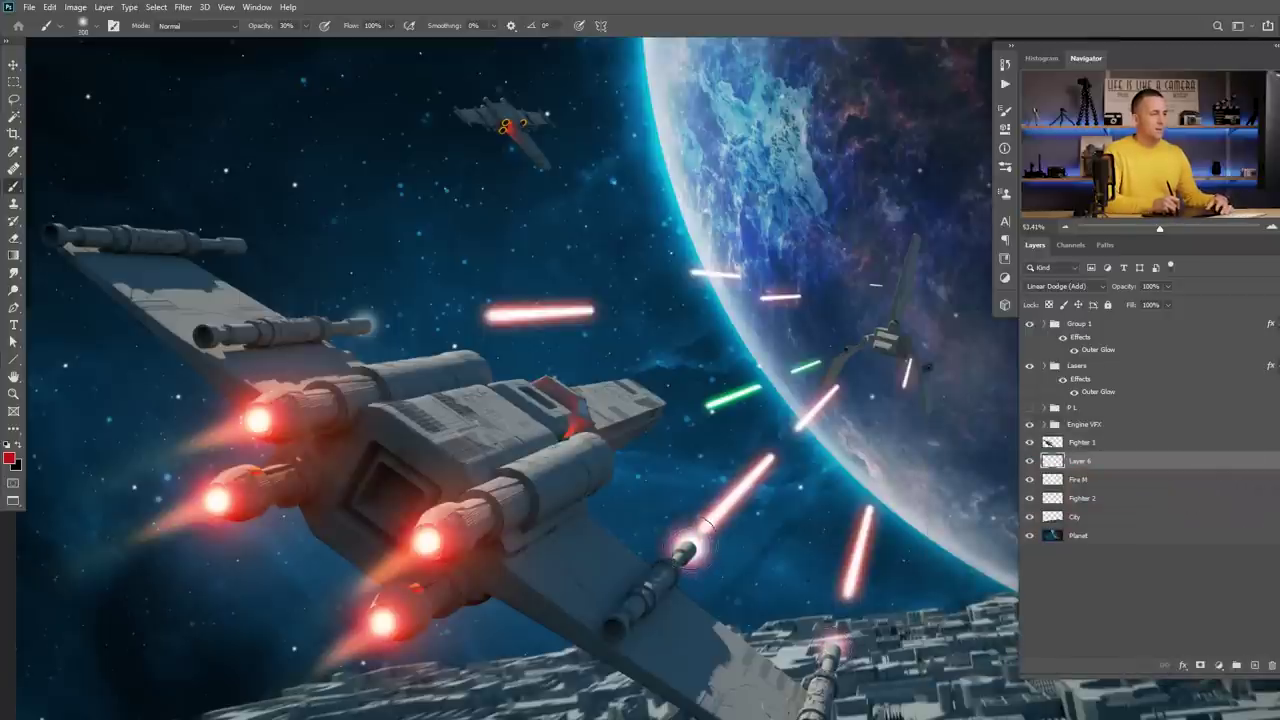
Paint red glows around the large fighter's gun muzzles with a soft brush, making the brush smaller between dabs.
click(360, 326)
key([)
click(363, 324)
click(365, 325)
key([)
key([)
click(368, 329)
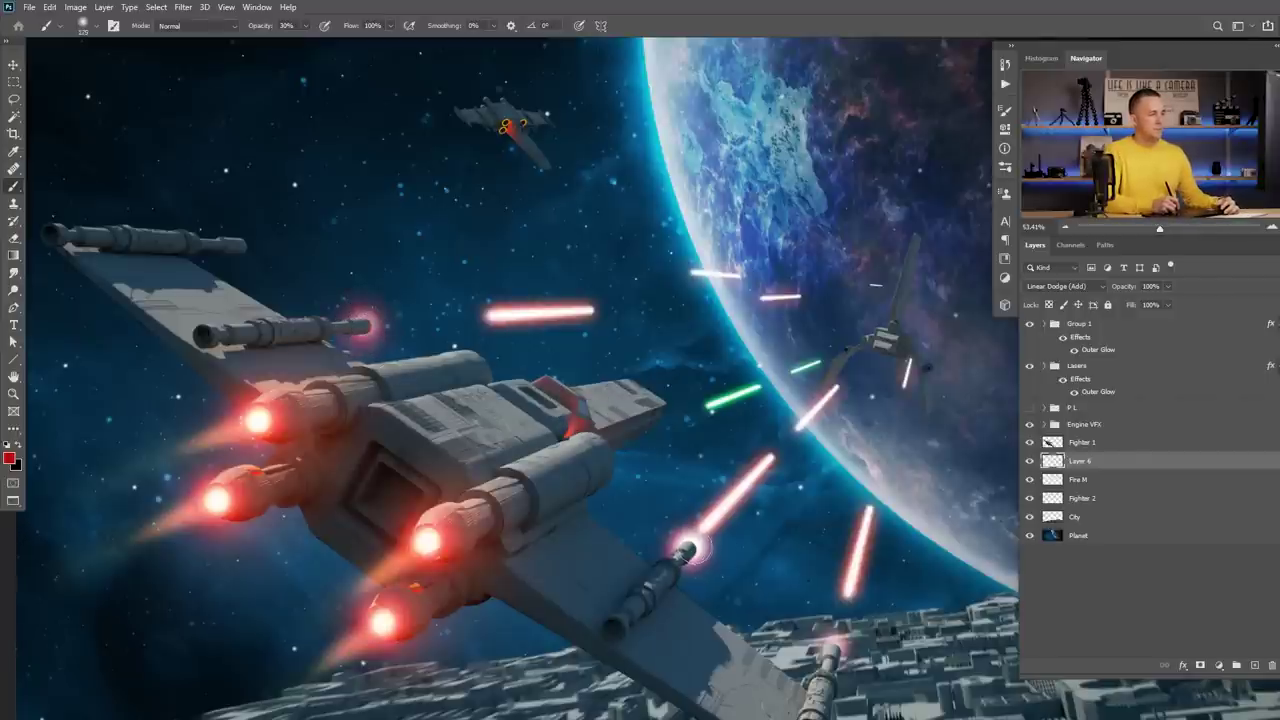
Add another Linear Dodge (Add) layer and paint a wider dark red glow around the gun muzzles with a larger brush.
click(1255, 665)
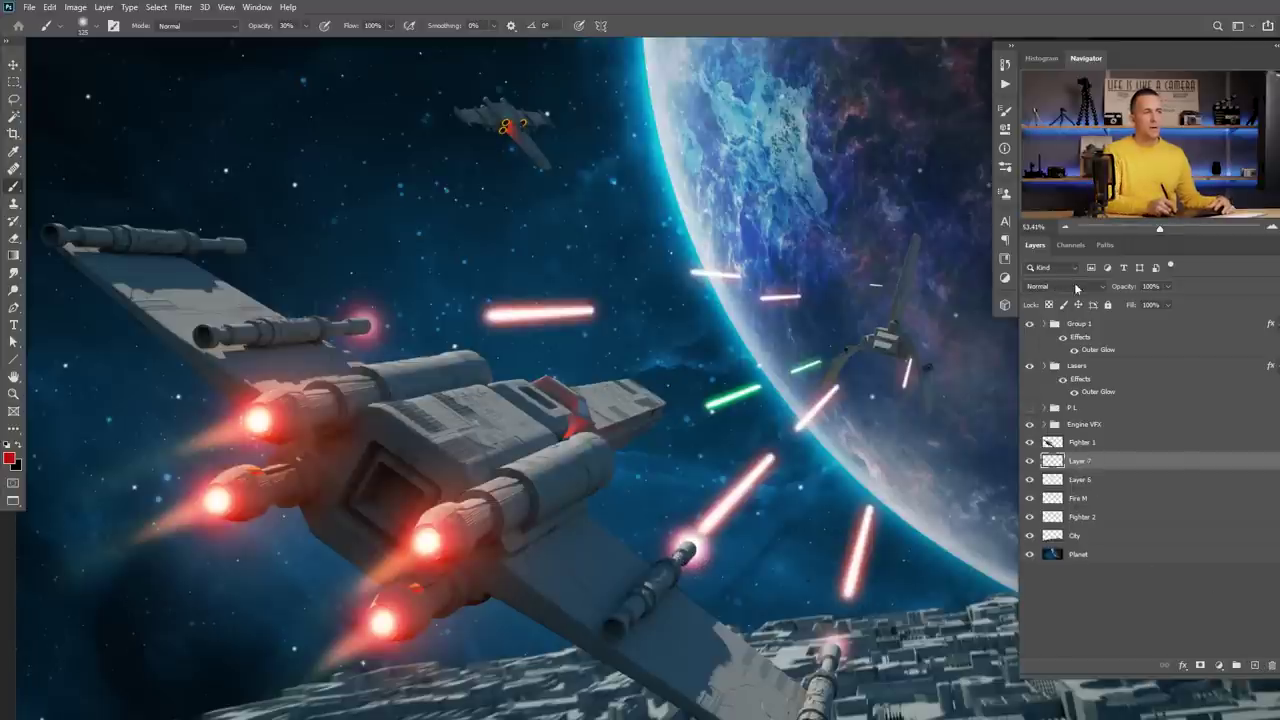
click(1077, 288)
click(1060, 412)
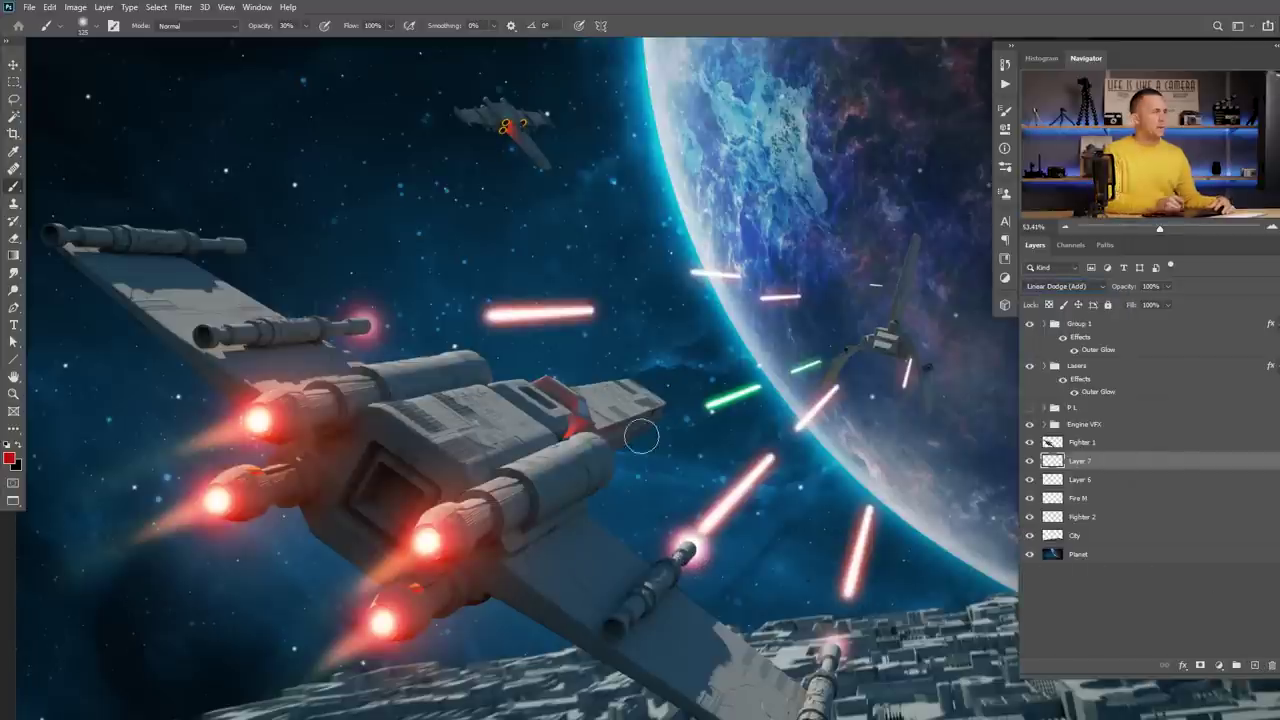
click(11, 459)
click(1094, 560)
click(1223, 458)
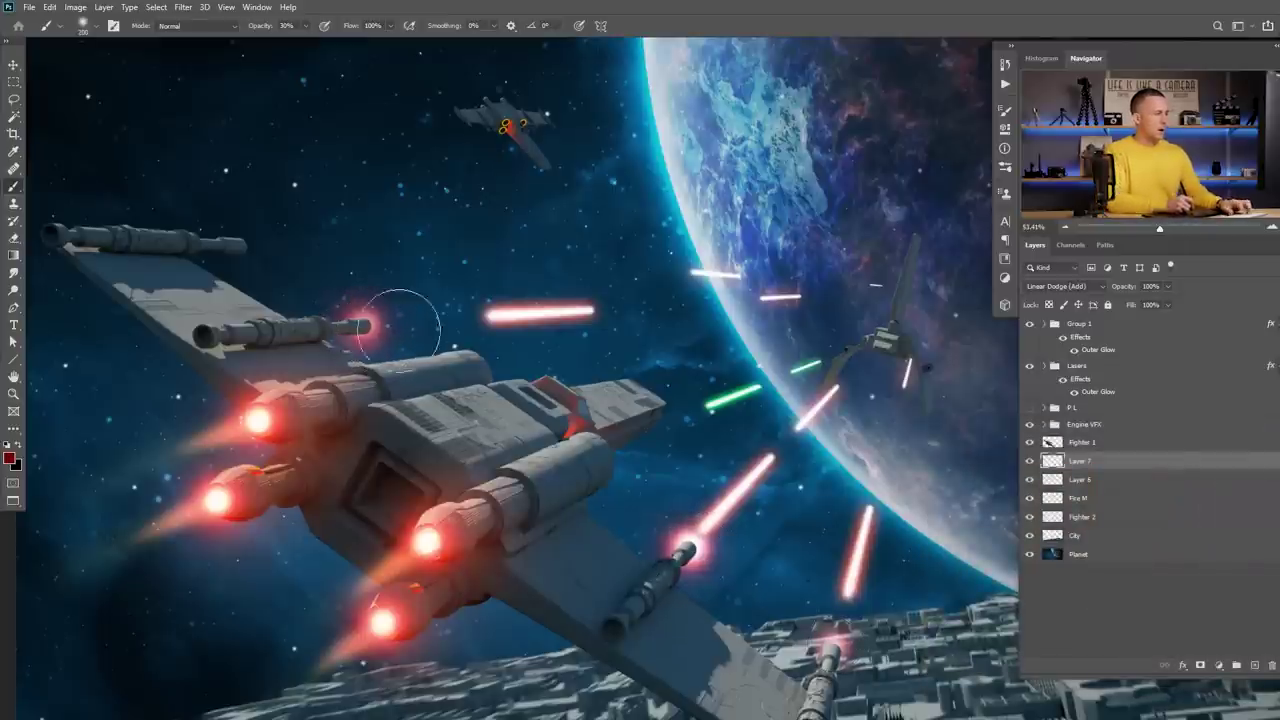
key(ctrl+0)
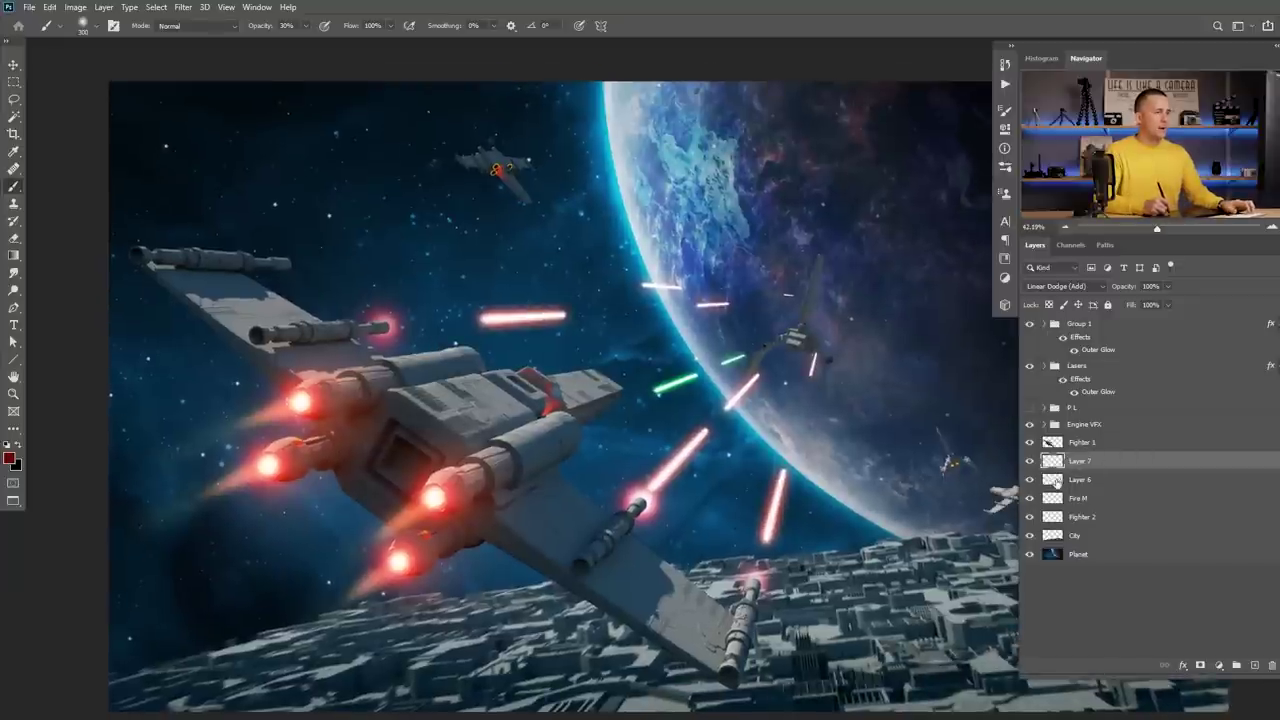
Smudge the red muzzle glow on Layer 6 outward from the gun tips with a 20 px brush at 44% strength.
click(1057, 481)
click(13, 271)
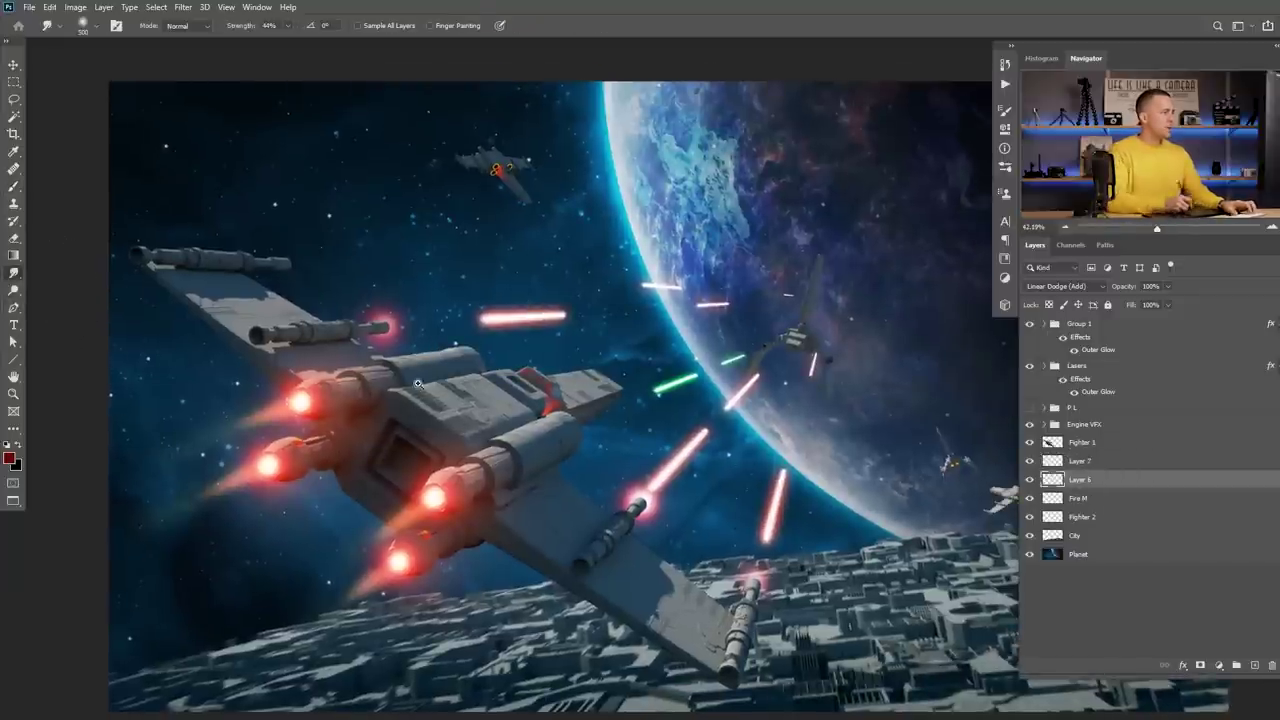
scroll(418, 383, up, 3)
key(bracketleft)
key(bracketleft)
key(bracketleft)
key(bracketleft)
key(bracketleft)
key(bracketleft)
key(bracketleft)
key(bracketleft)
key(bracketleft)
key(bracketleft)
key(bracketleft)
drag(530, 449, 526, 457)
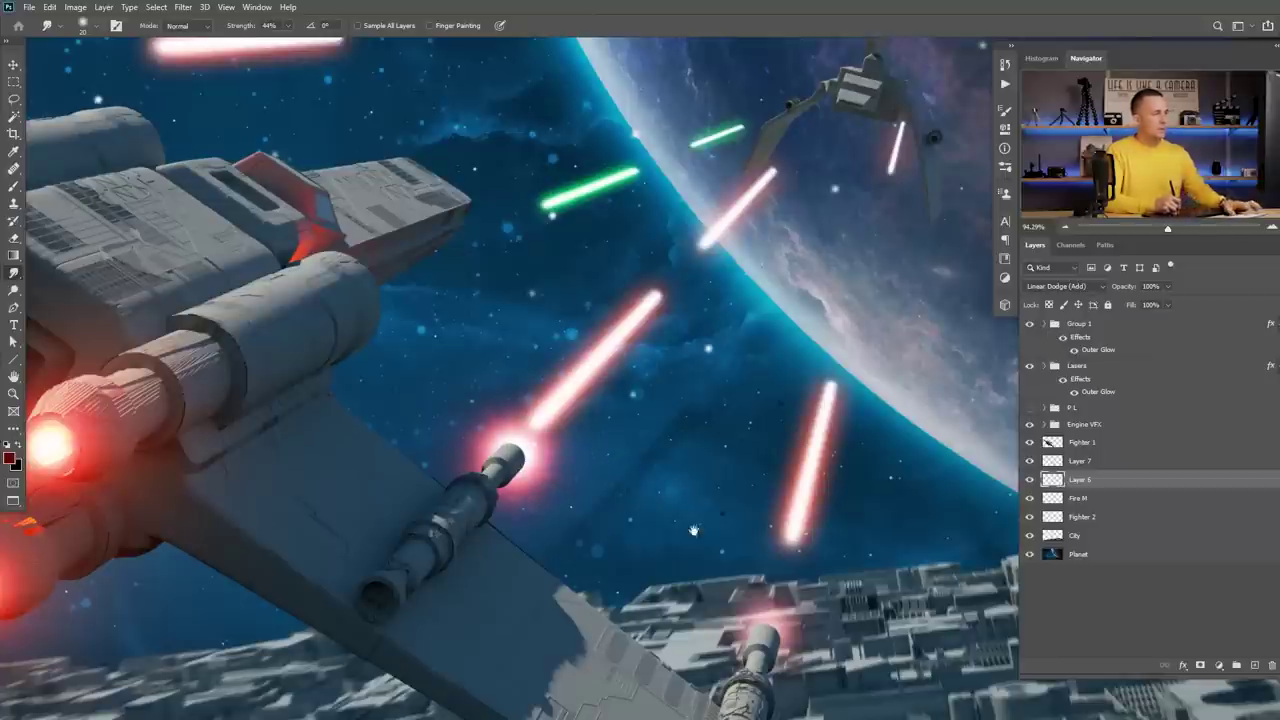
drag(693, 530, 492, 315)
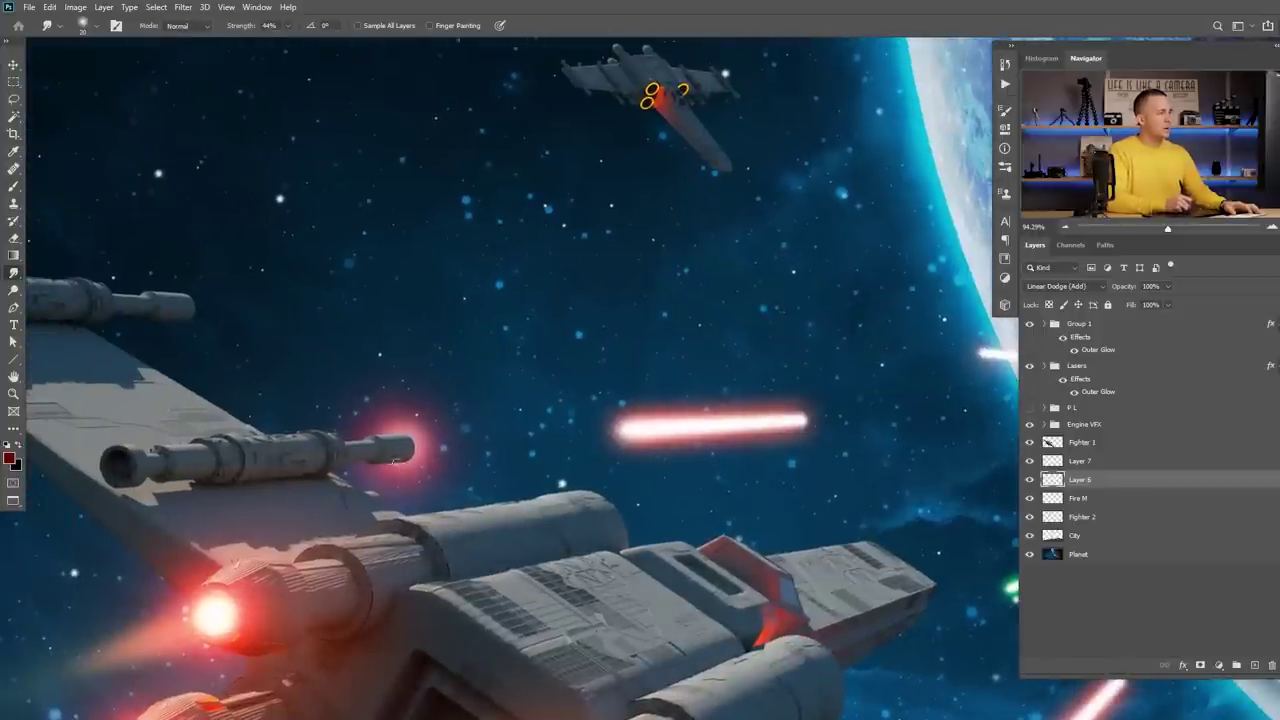
Smudge the white muzzle flashes on the Fire M layer outward from the gun tips.
click(1063, 494)
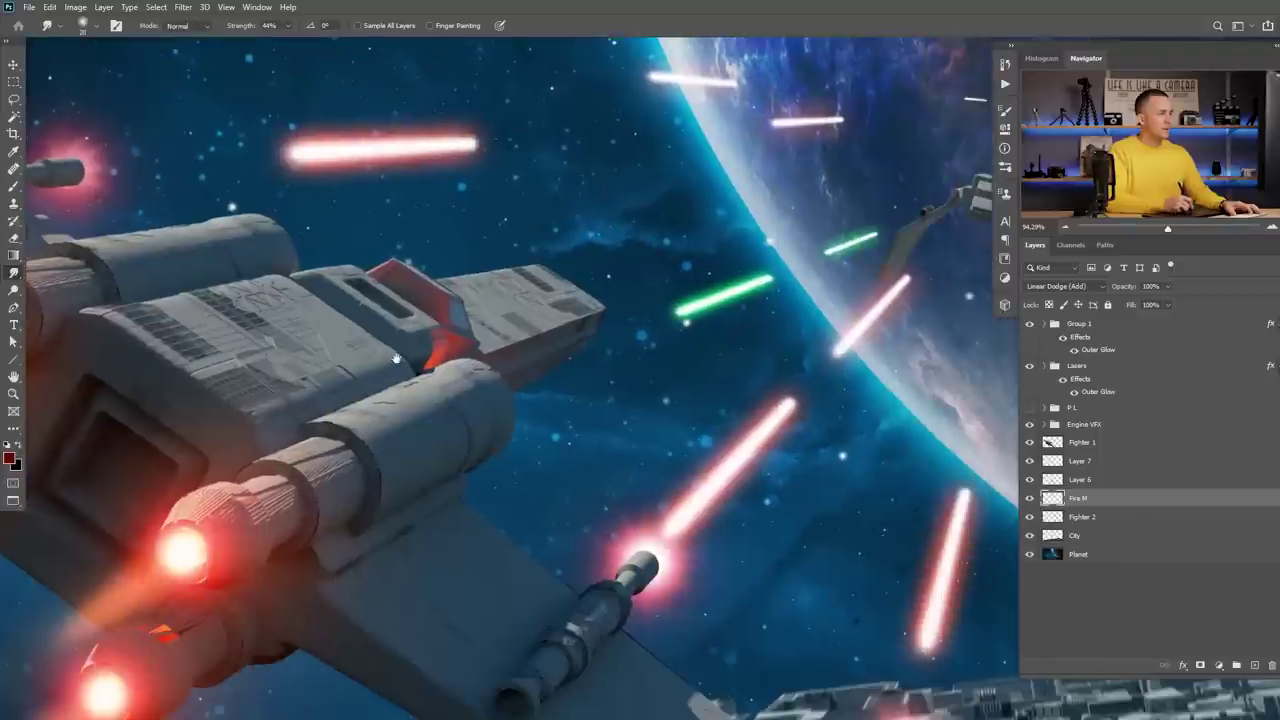
drag(633, 556, 626, 526)
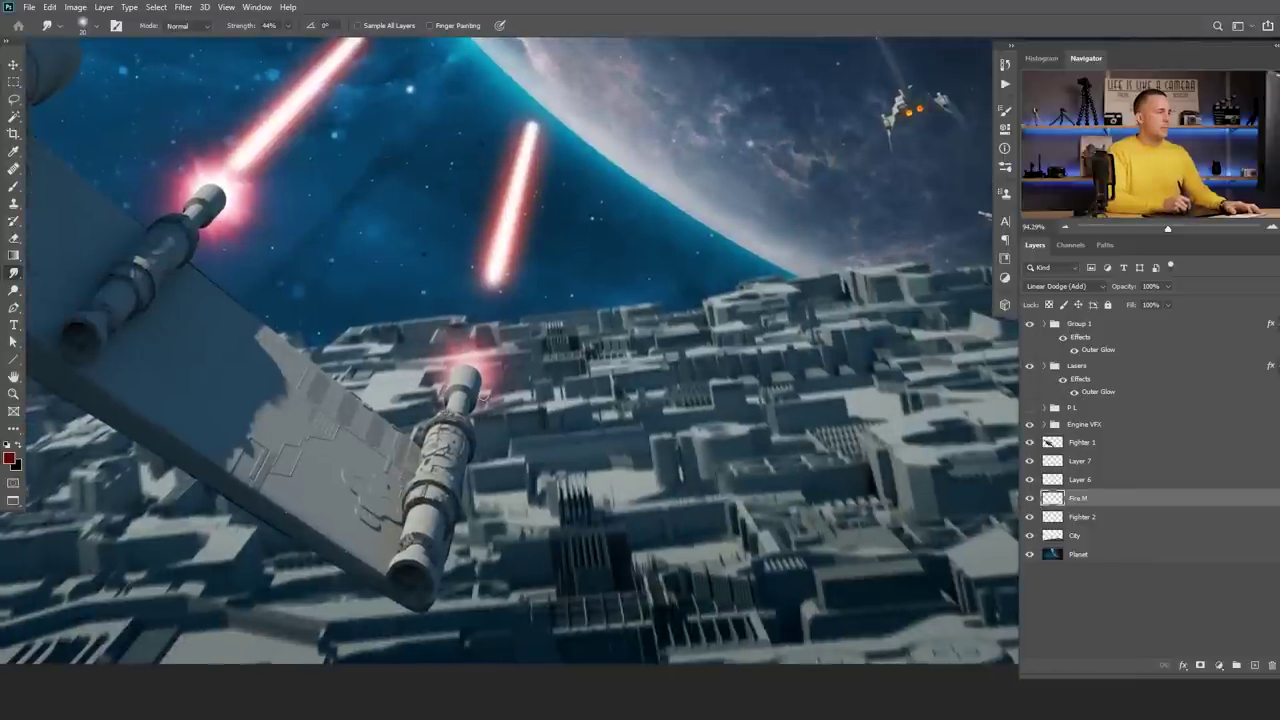
Group the Fire M, Layer 6 and Layer 7 muzzle flash layers and name the group Fire M.
scroll(497, 375, down, 6)
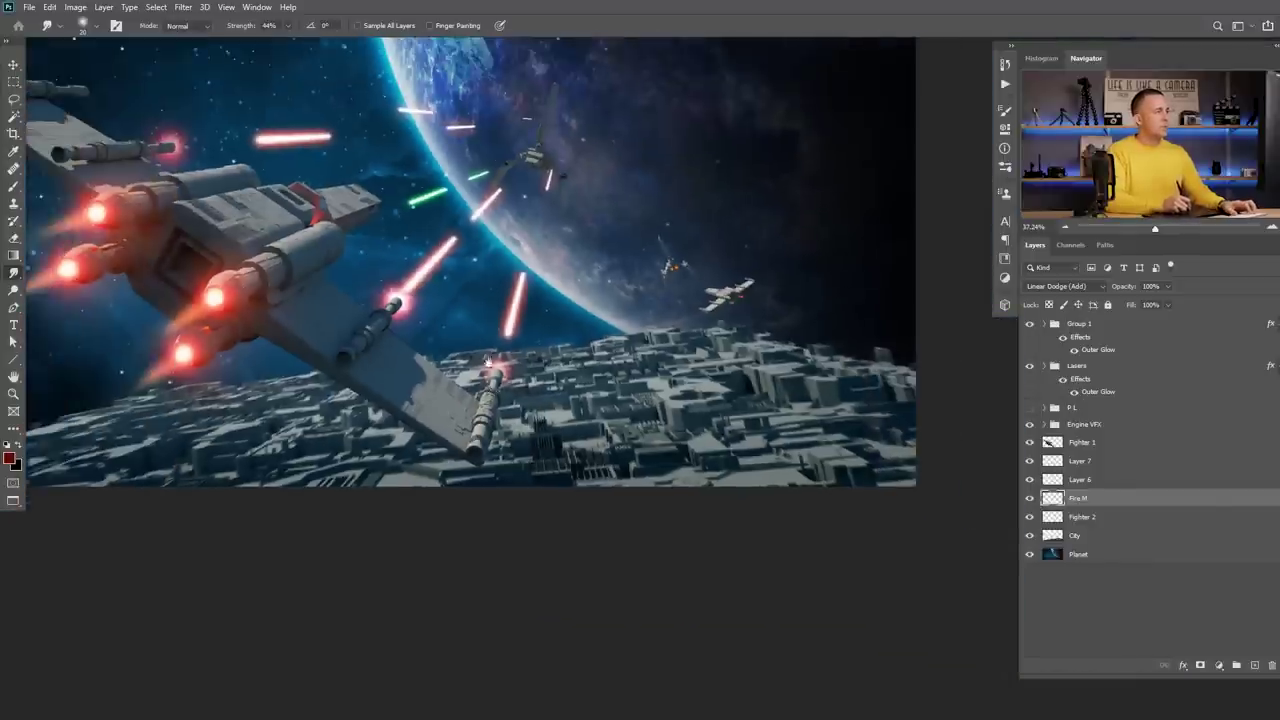
drag(609, 388, 581, 445)
shift+click(1099, 462)
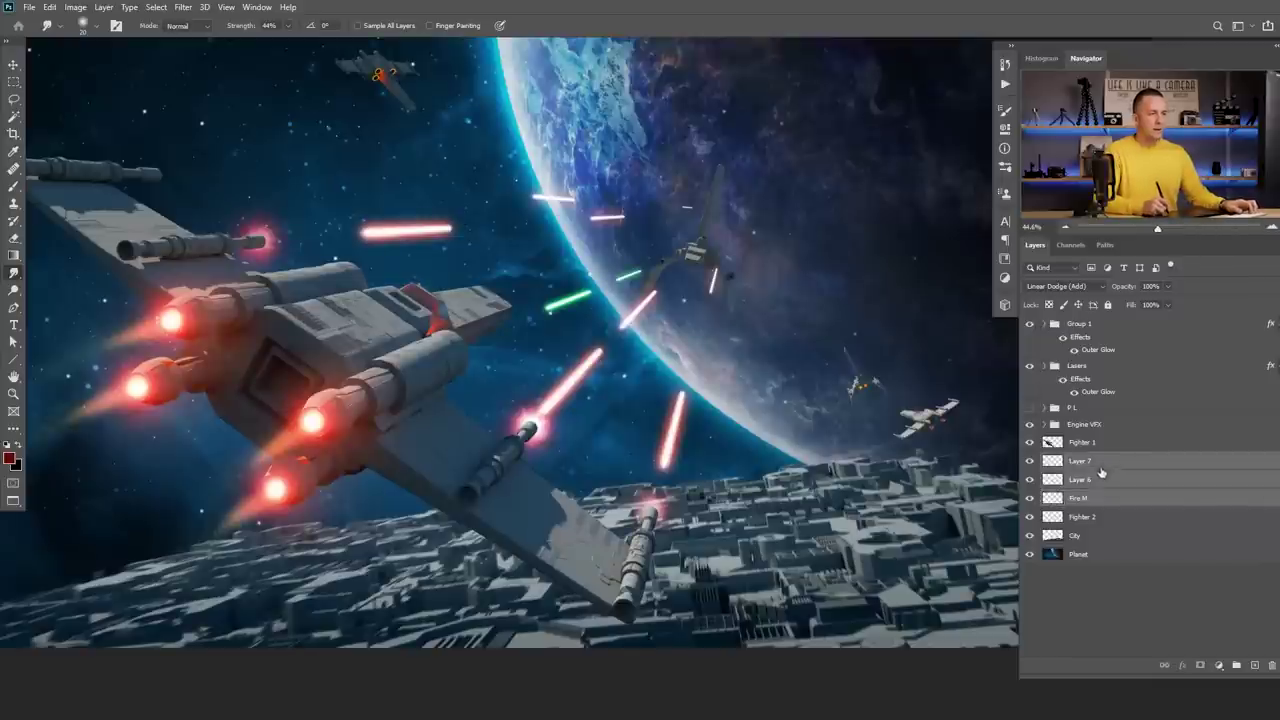
key(ctrl+g)
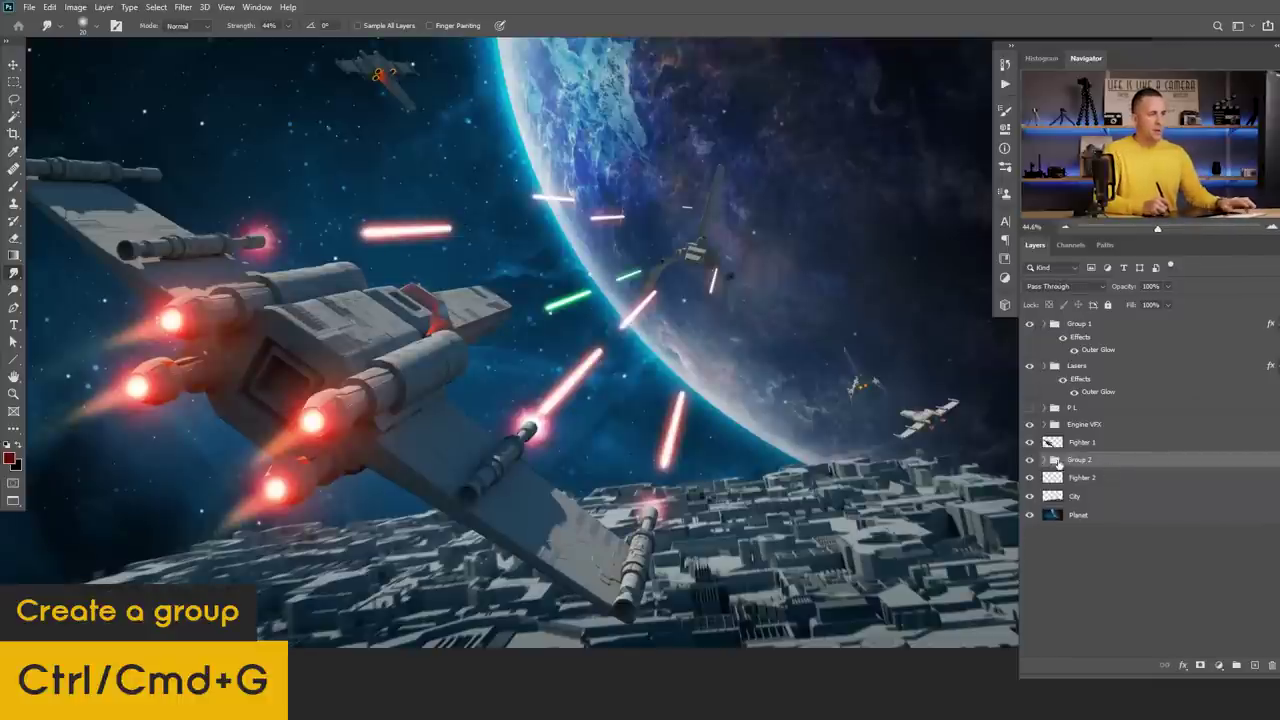
double_click(1078, 459)
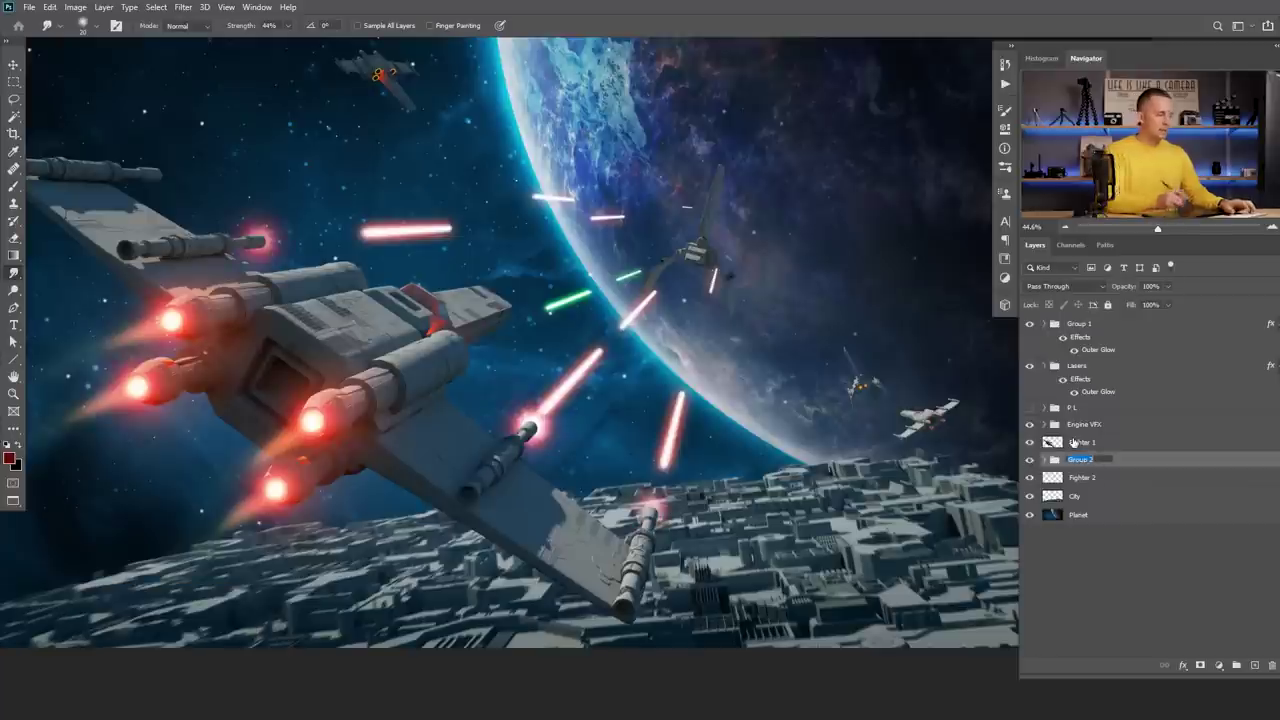
text(Fire M)
key(Return)
Add a Hue/Saturation adjustment clipped to the Fire M group and shift its hue to about +11.
click(1218, 665)
click(1201, 537)
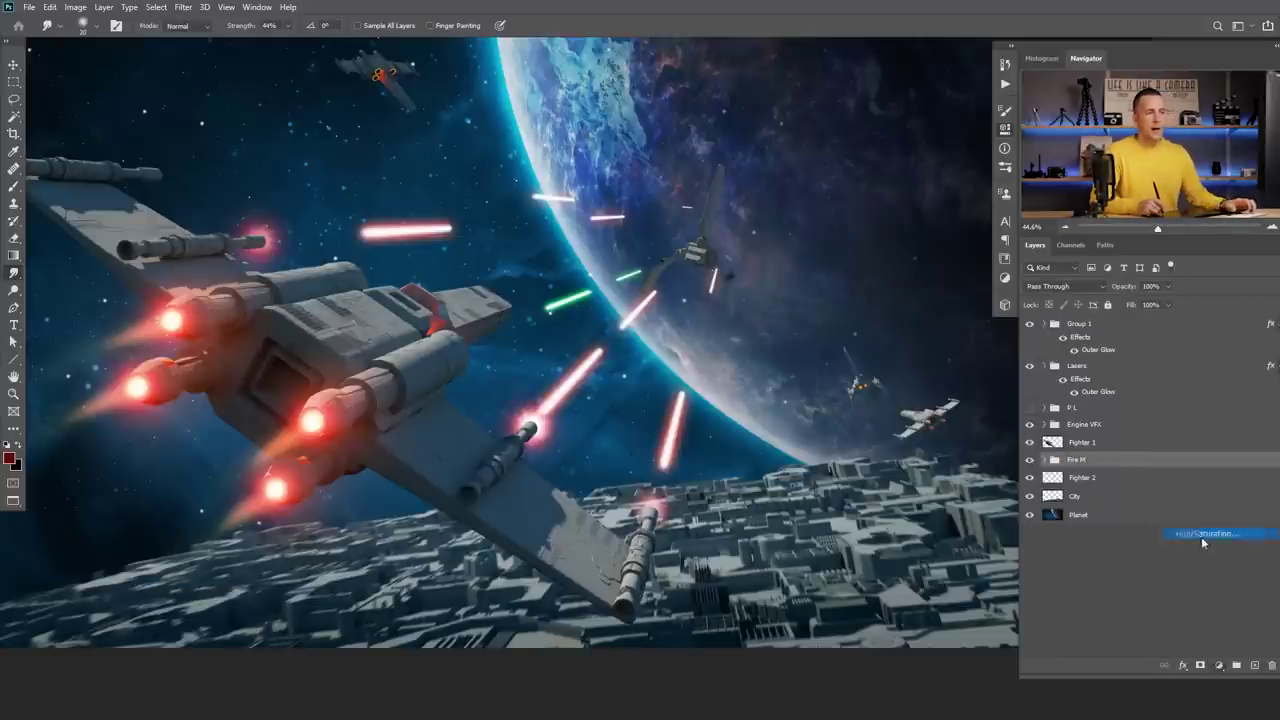
click(888, 369)
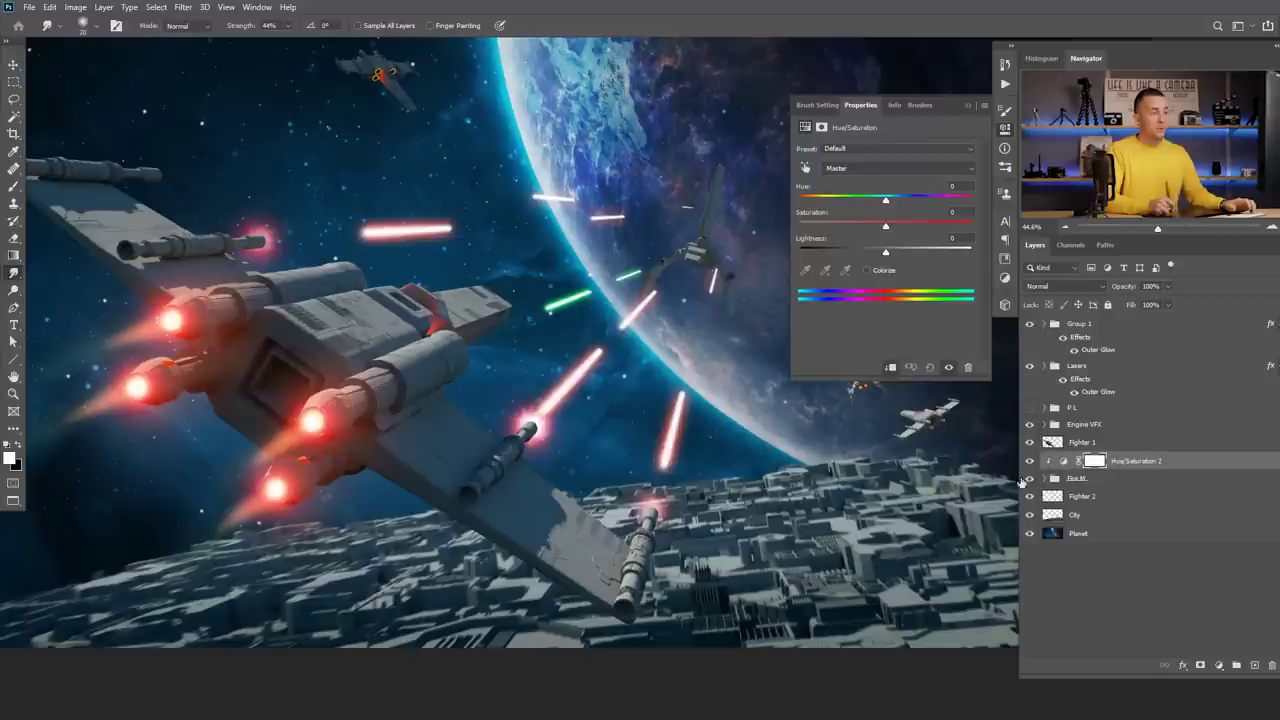
drag(885, 201, 902, 203)
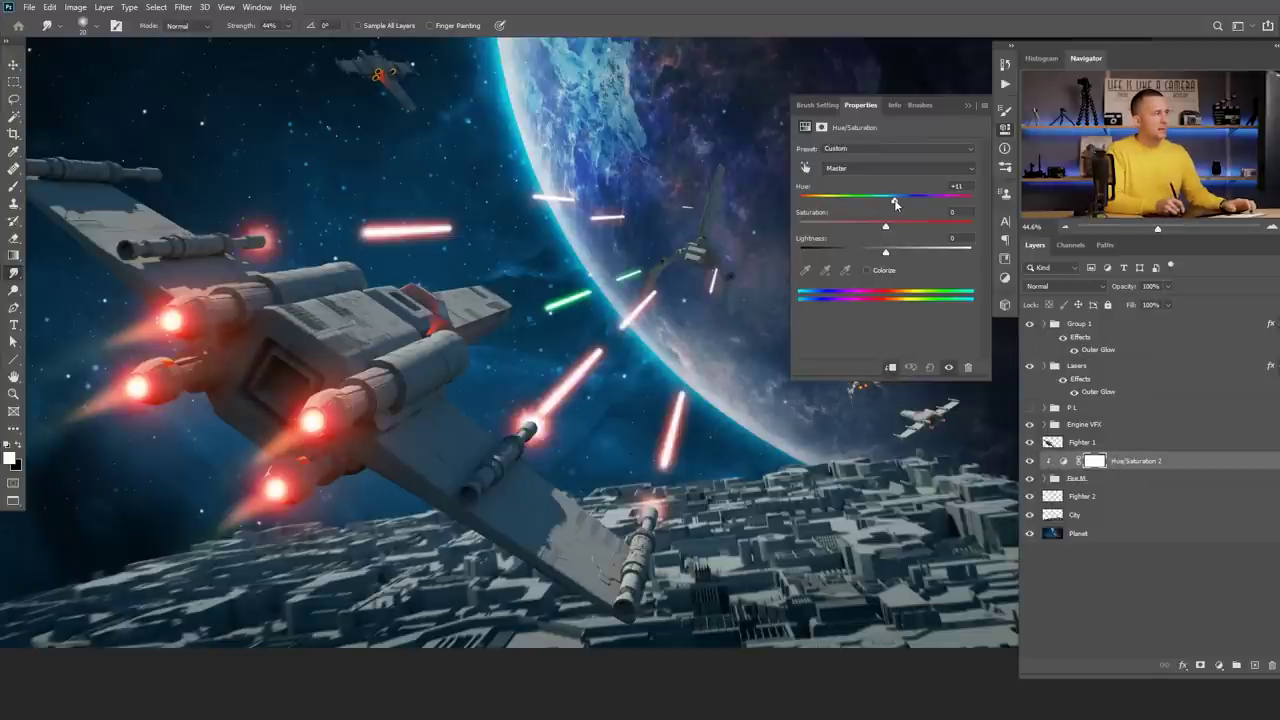
click(971, 105)
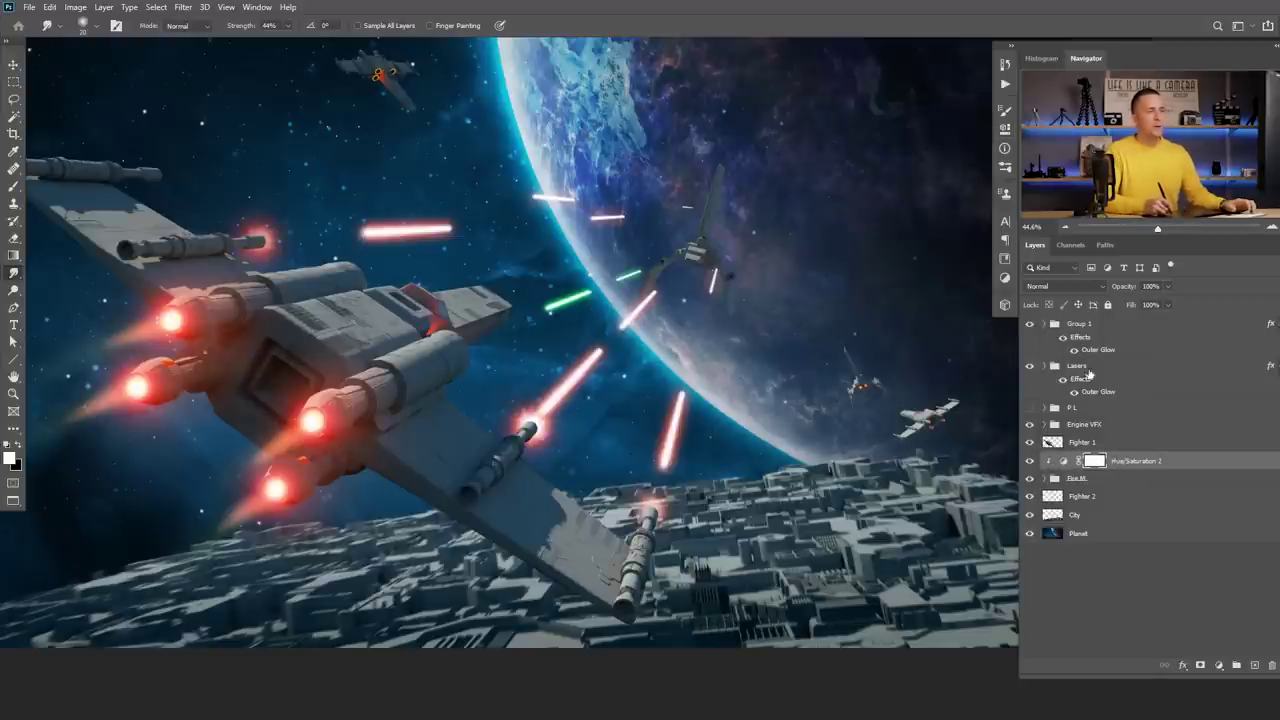
Create a layer named F M Light above Fighter 1 and set its blend mode to Linear Dodge (Add).
click(1067, 446)
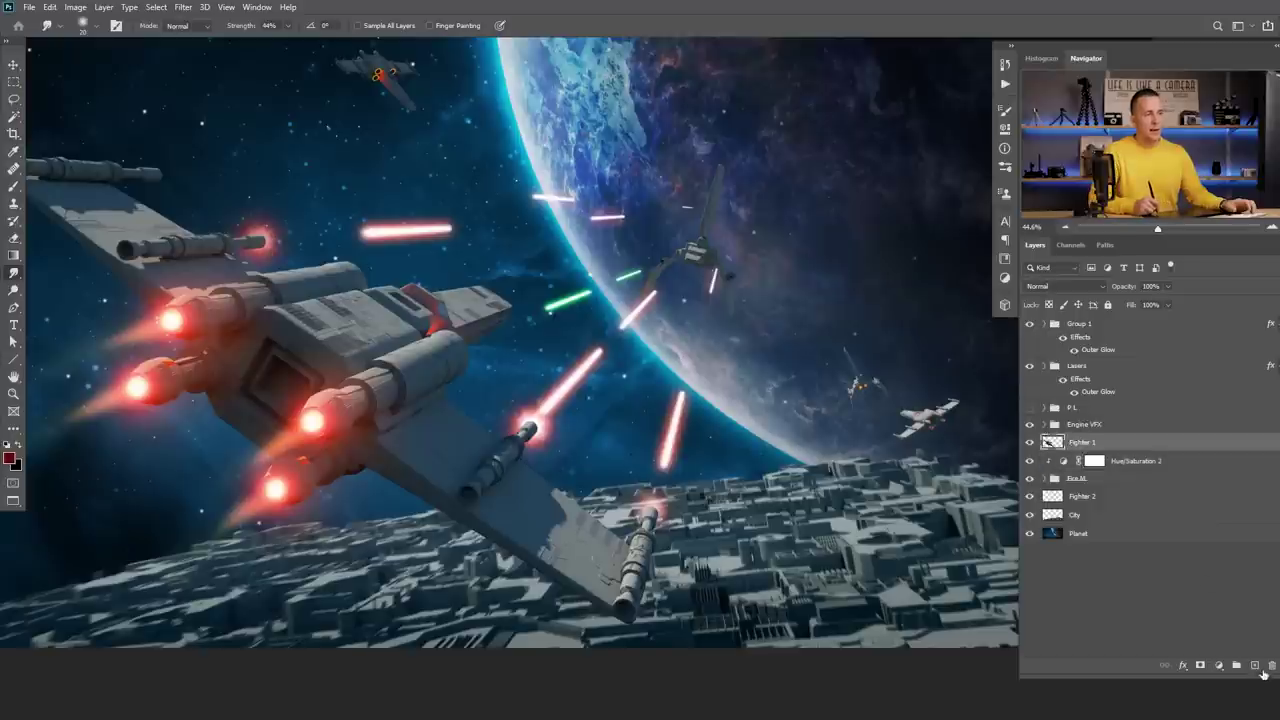
key(ctrl+shift+alt+n)
double_click(1078, 445)
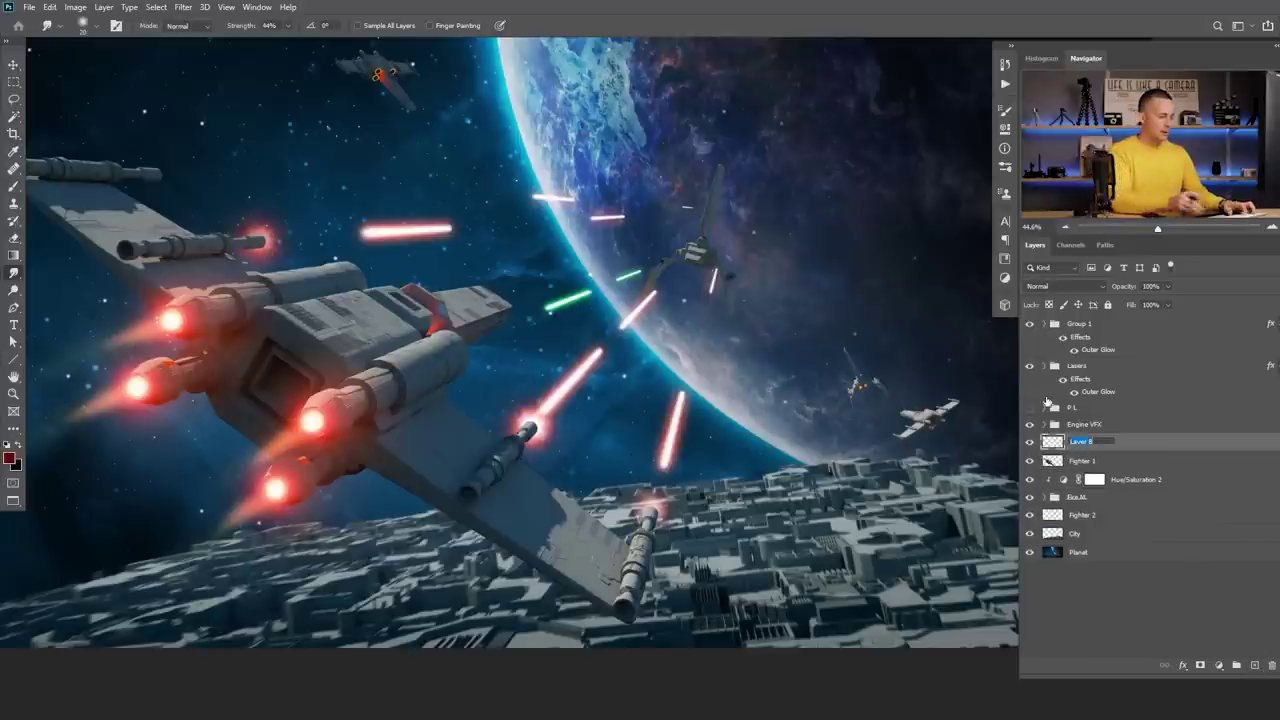
text(F M Light)
key(Return)
click(1063, 286)
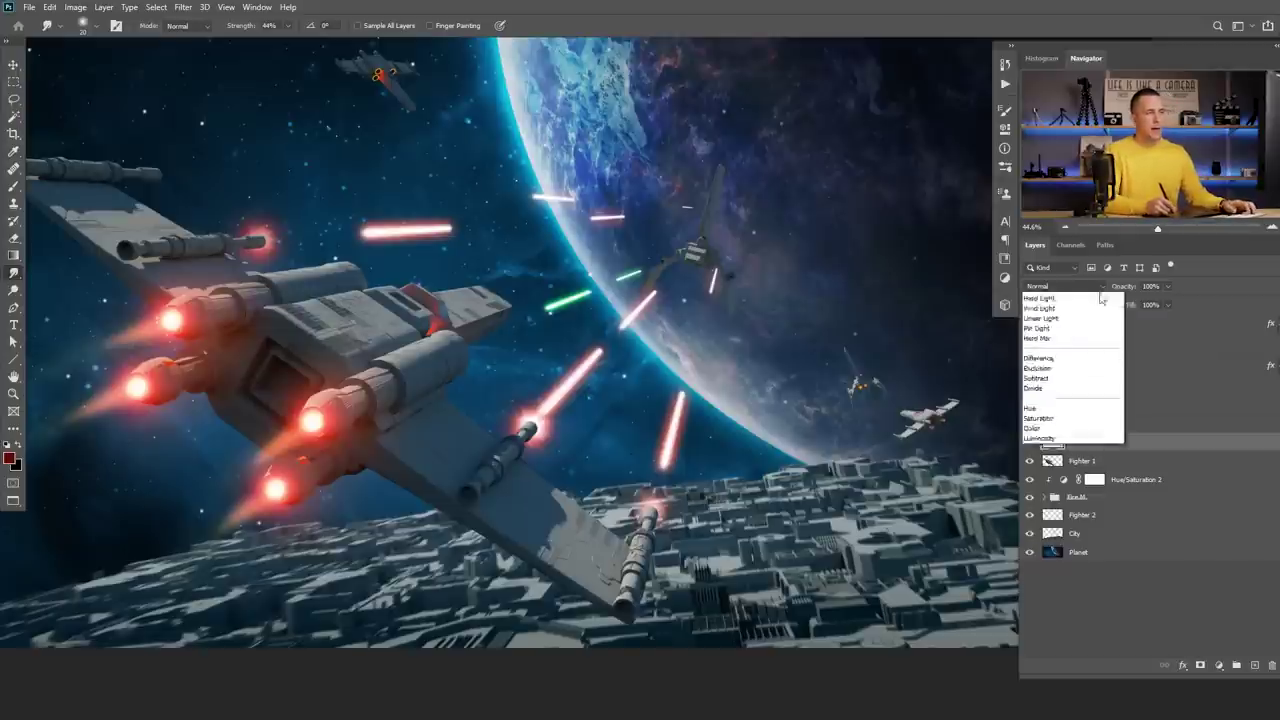
click(1070, 410)
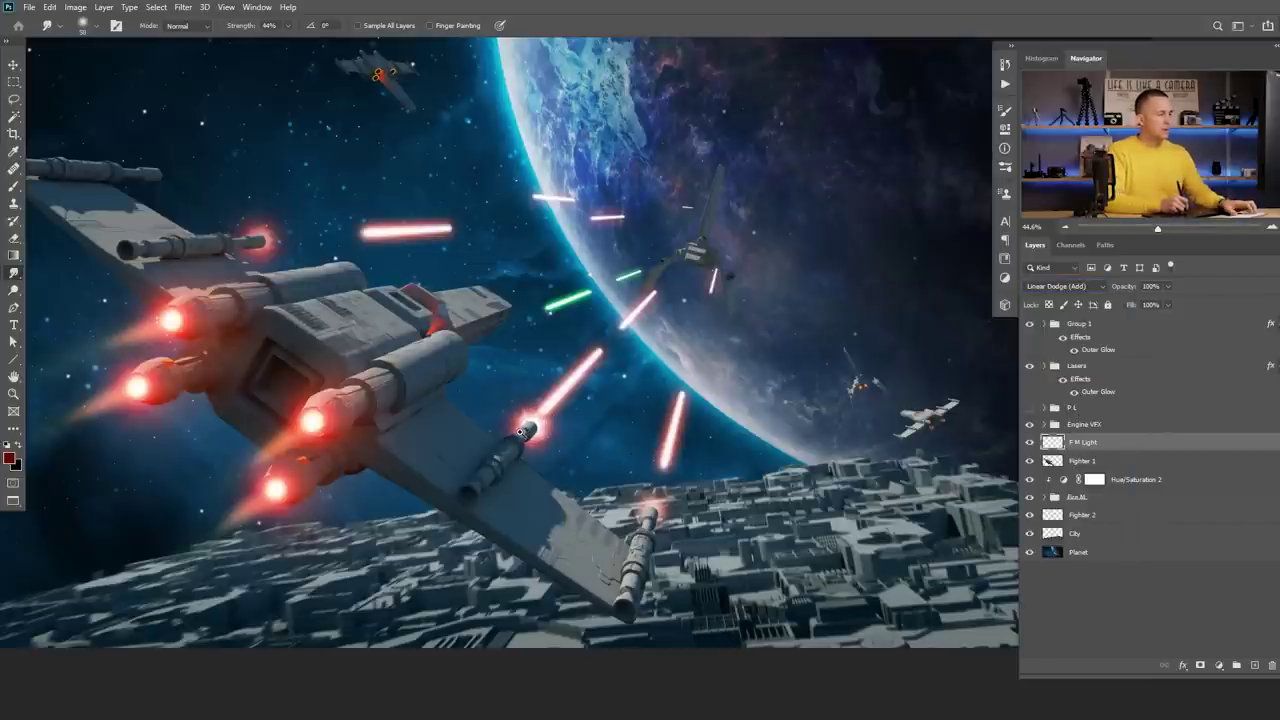
Paint dark red light around the large fighter's gun muzzles on the F M Light layer with a soft brush at 30% opacity.
scroll(524, 430, up, 1)
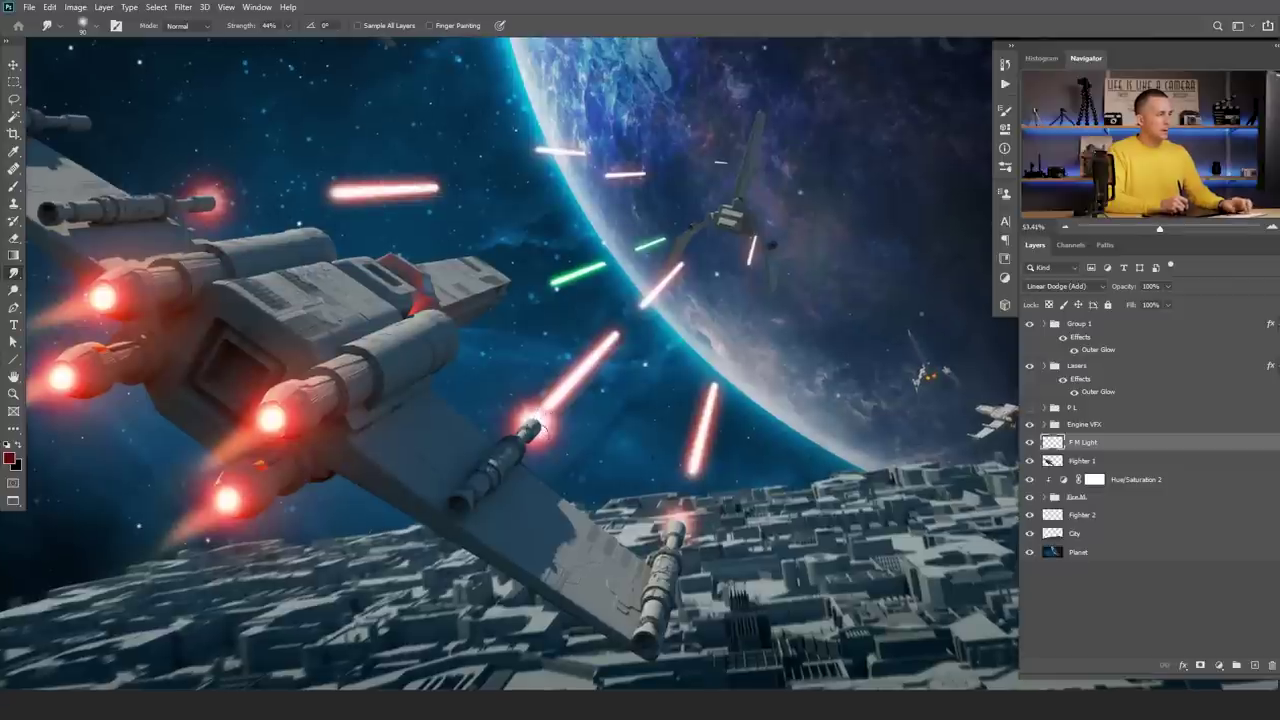
key(b)
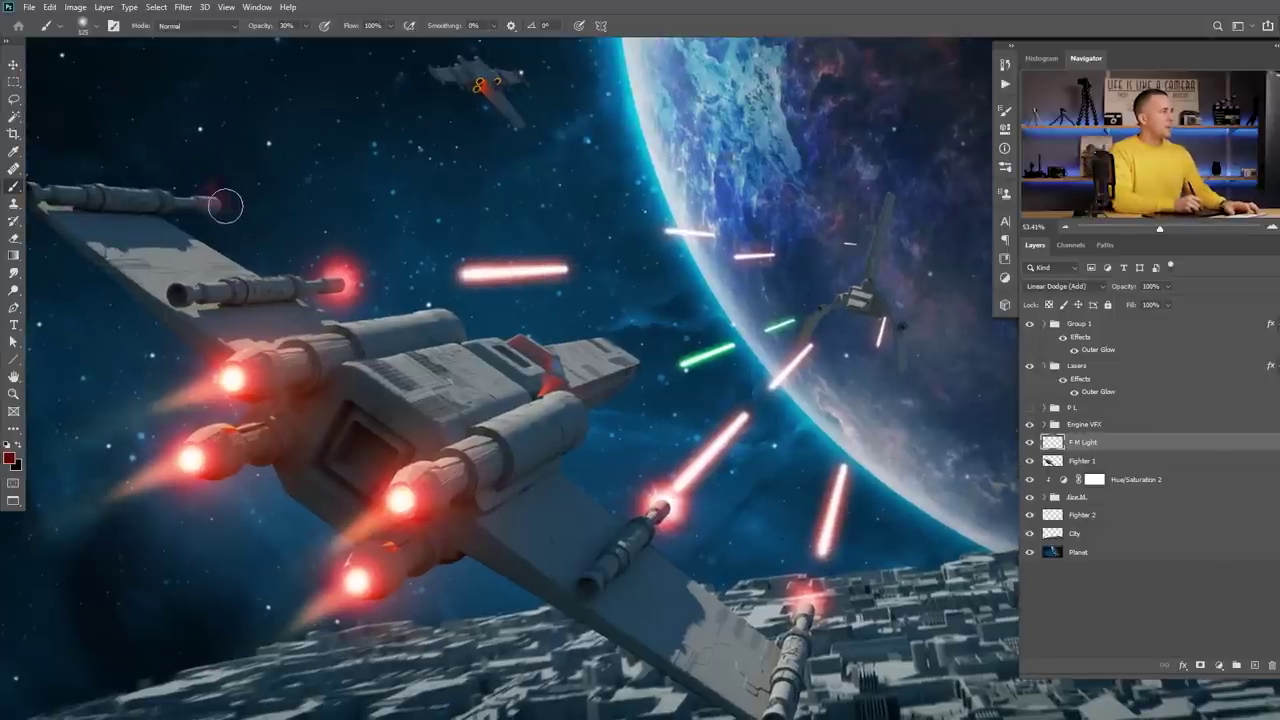
scroll(290, 228, down, 2)
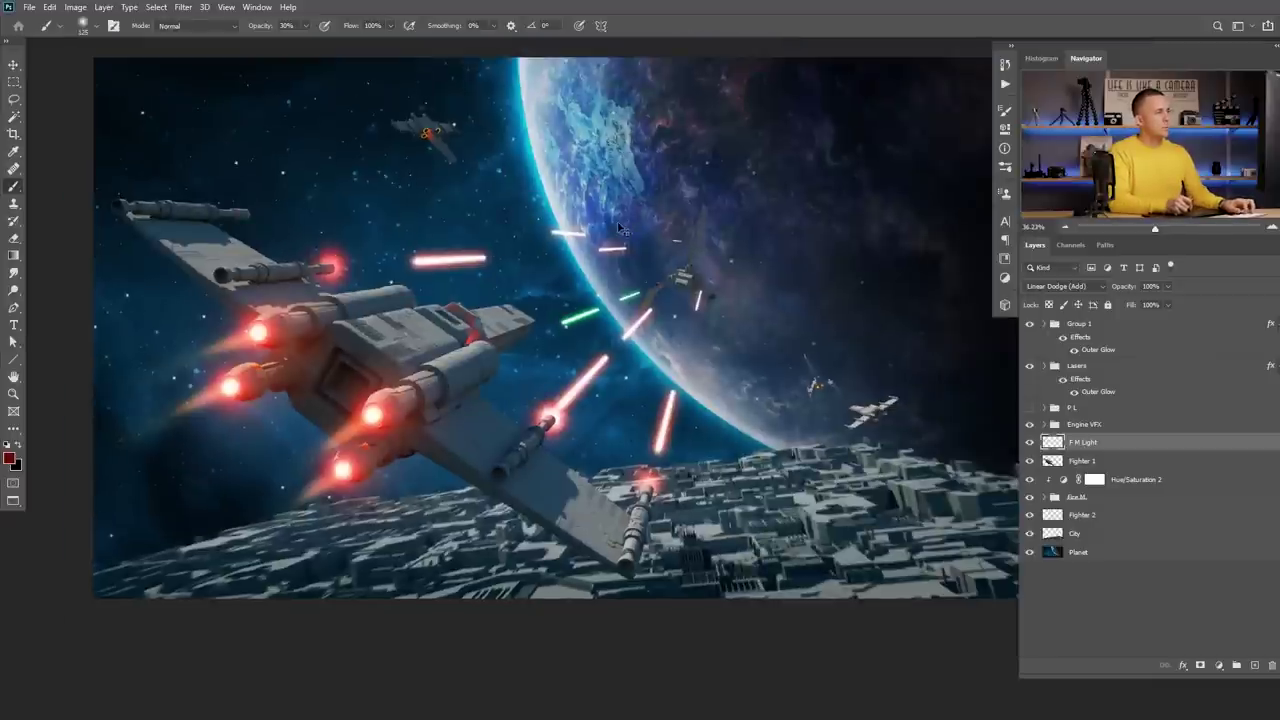
scroll(602, 236, down, 3)
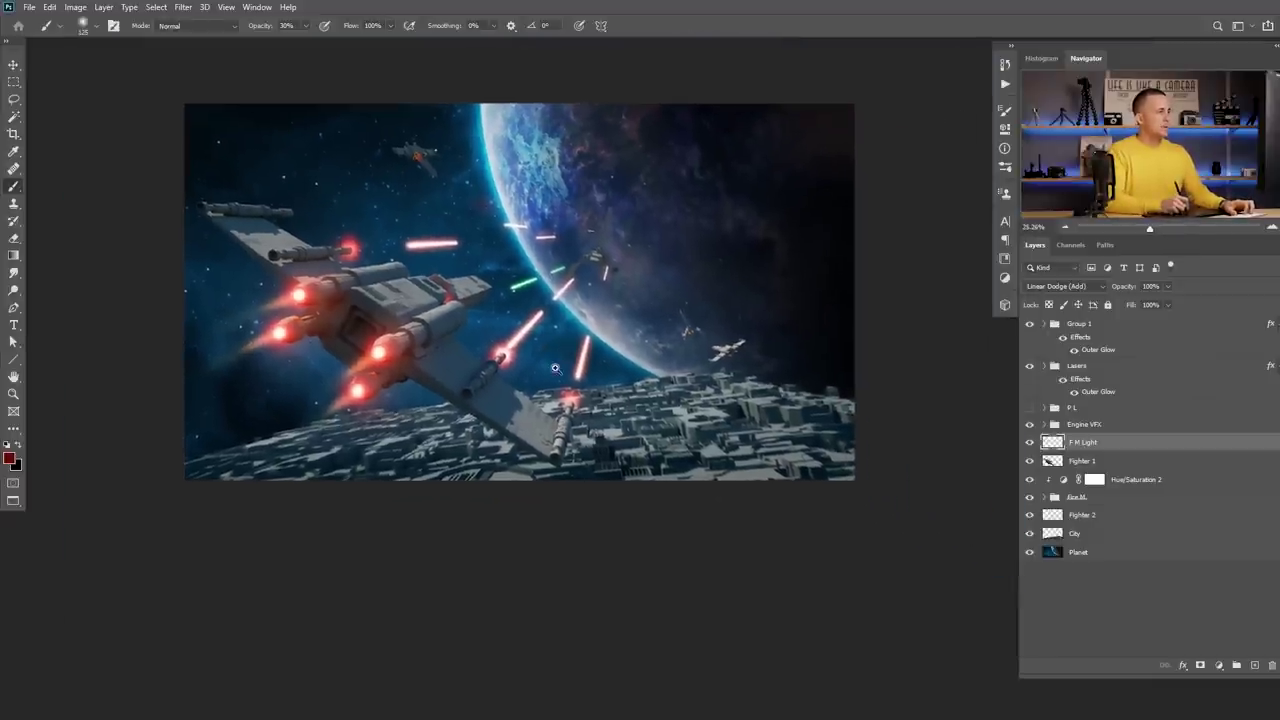
drag(550, 370, 572, 366)
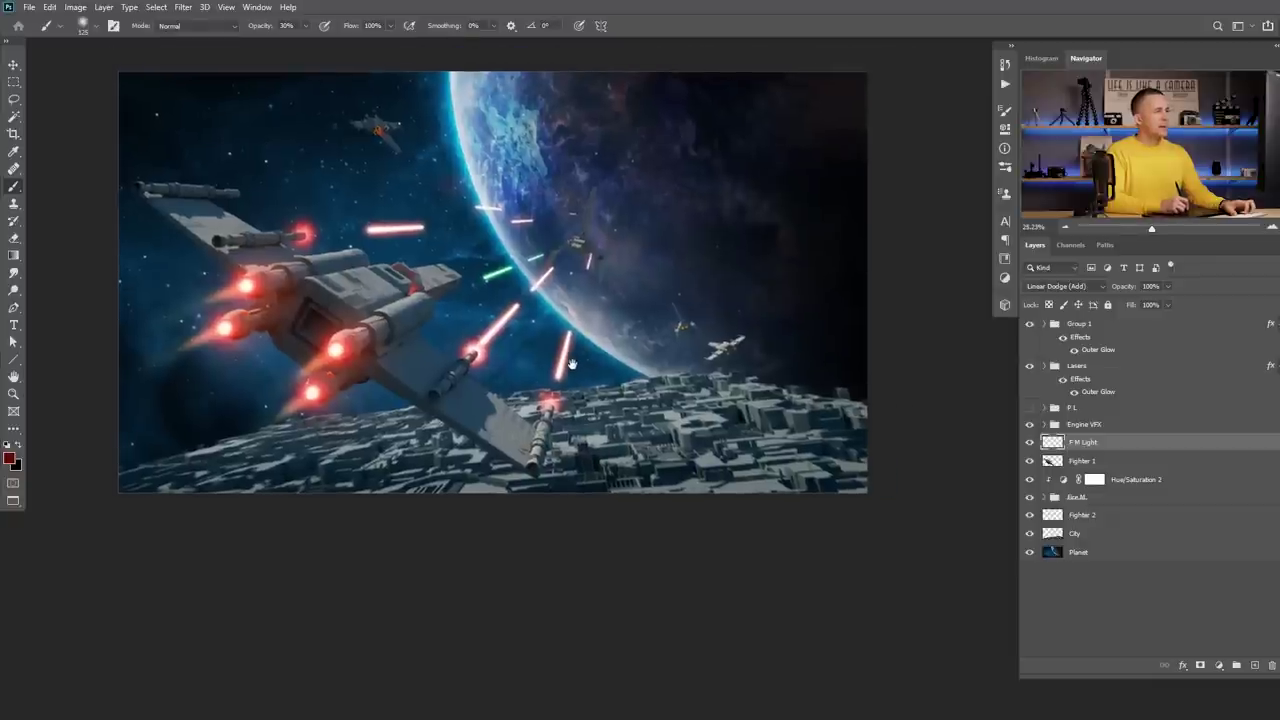
drag(614, 307, 578, 339)
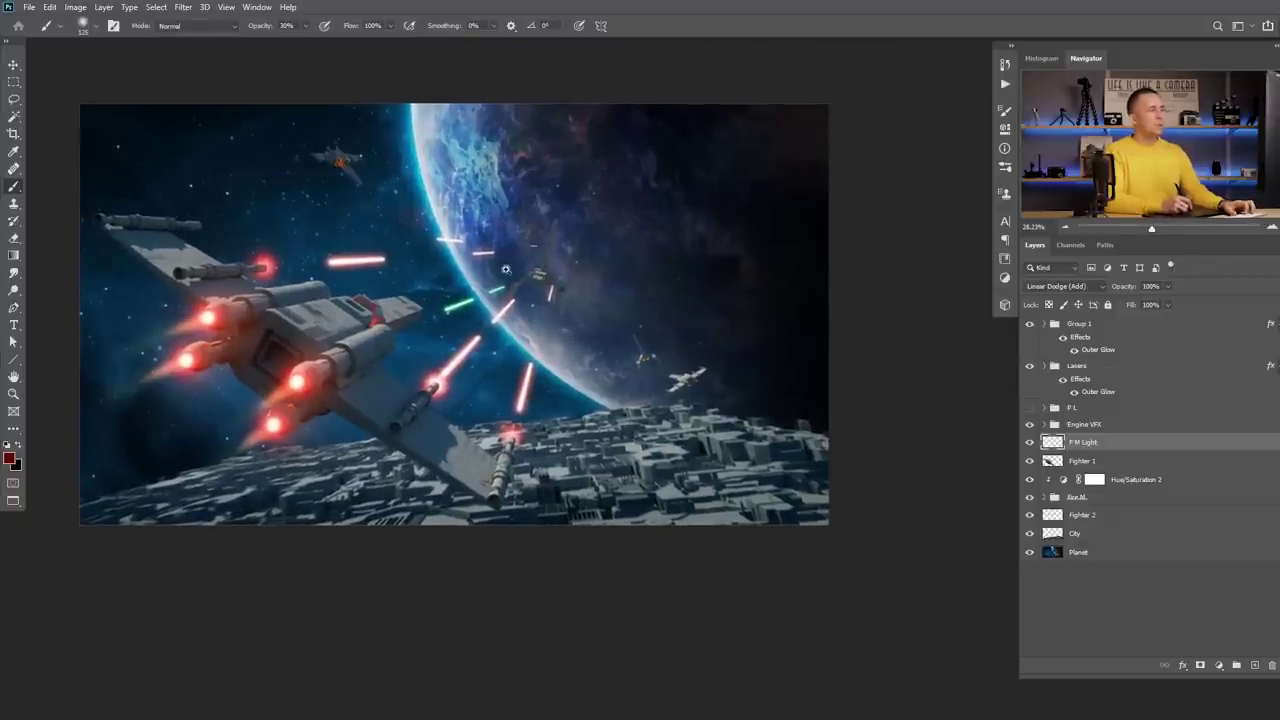
scroll(510, 272, up, 5)
scroll(538, 282, up, 1)
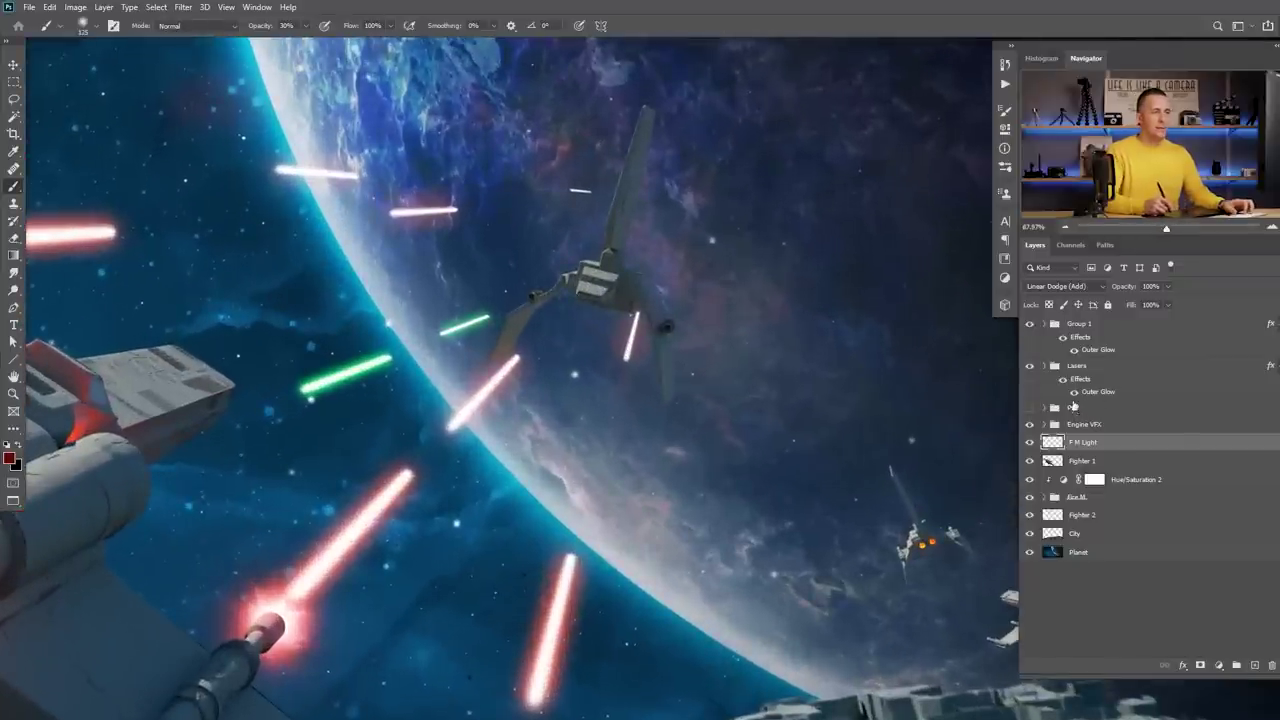
Add a new layer above F M Light and name it Green F M.
click(1250, 665)
double_click(1082, 443)
text(Ereen F M)
key(Return)
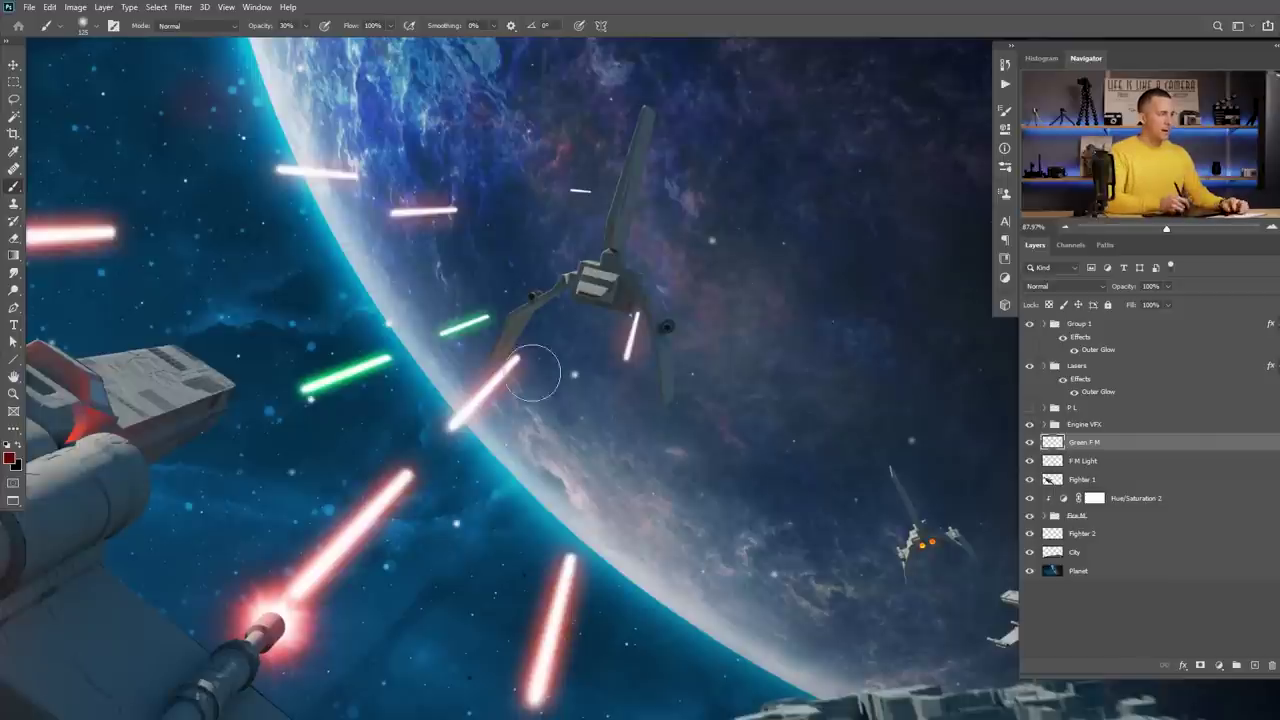
Set the foreground colour to dark green and paint a small dab on the gun of the distant fighter's lower-left wing.
click(11, 459)
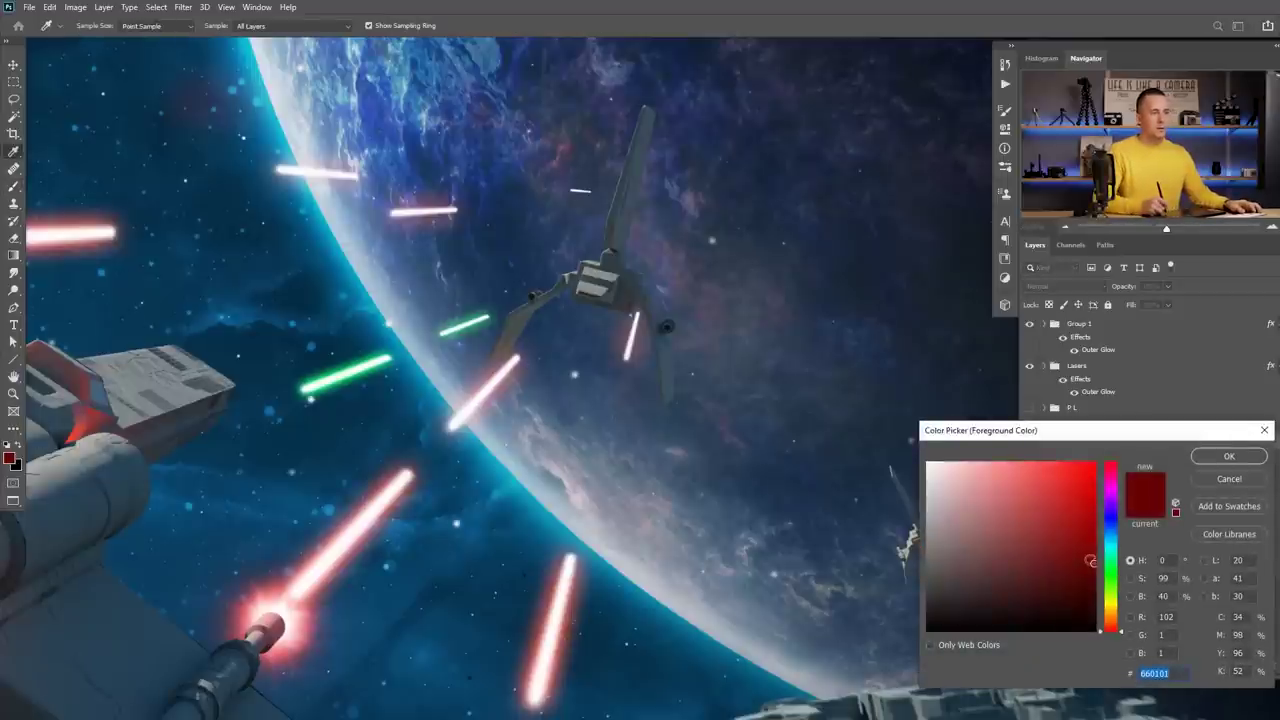
click(1110, 577)
click(1229, 458)
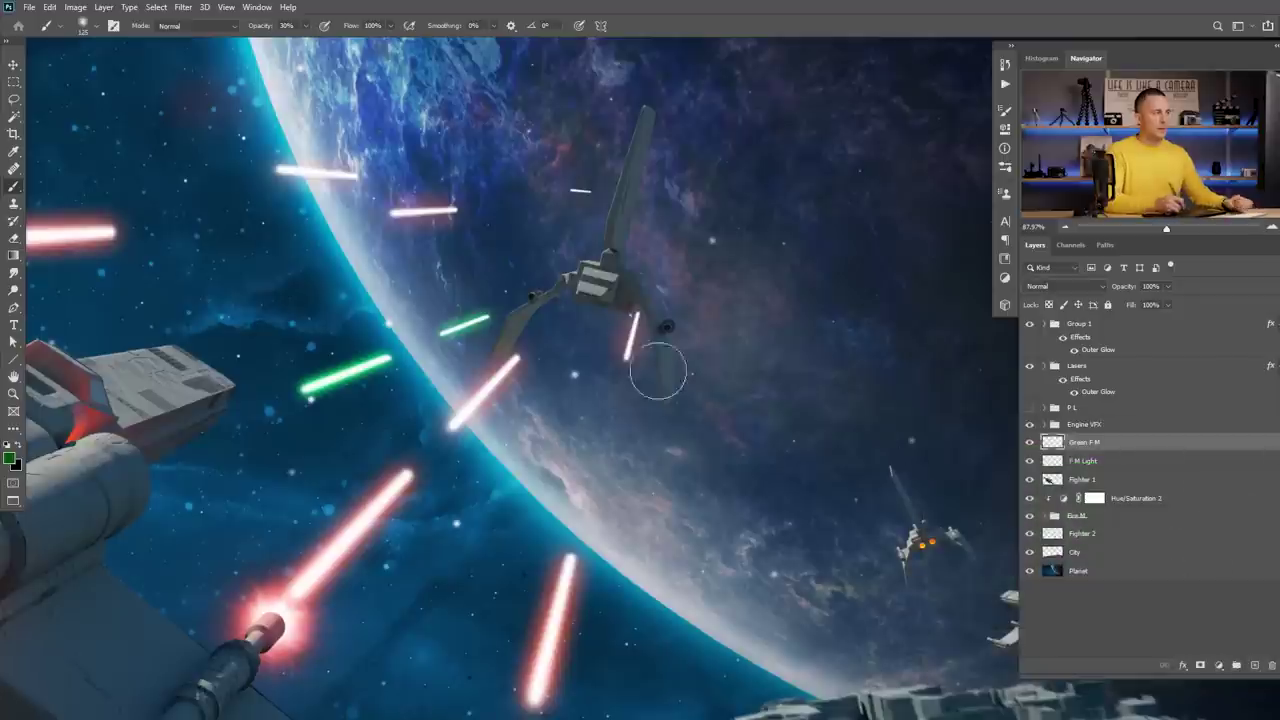
click(531, 296)
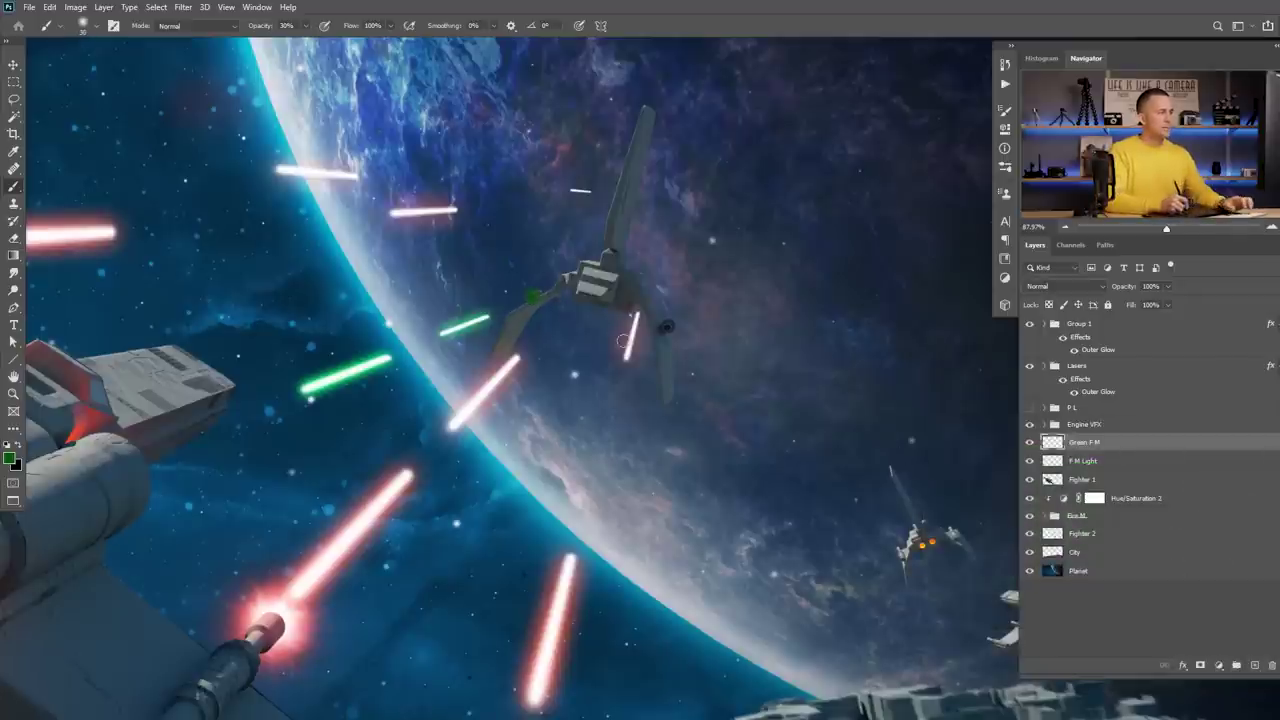
Add a layer beneath Green F M in Linear Dodge (Add) mode and set the background colour to white.
ctrl+click(1256, 668)
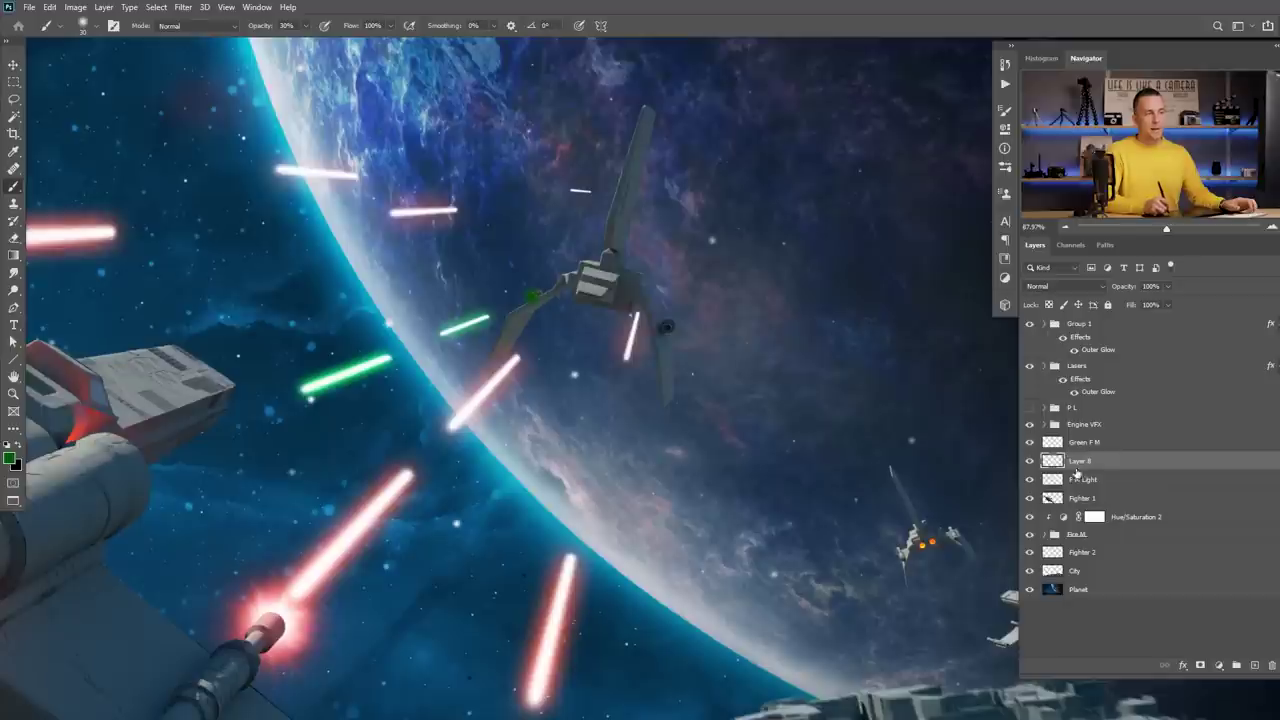
click(1062, 288)
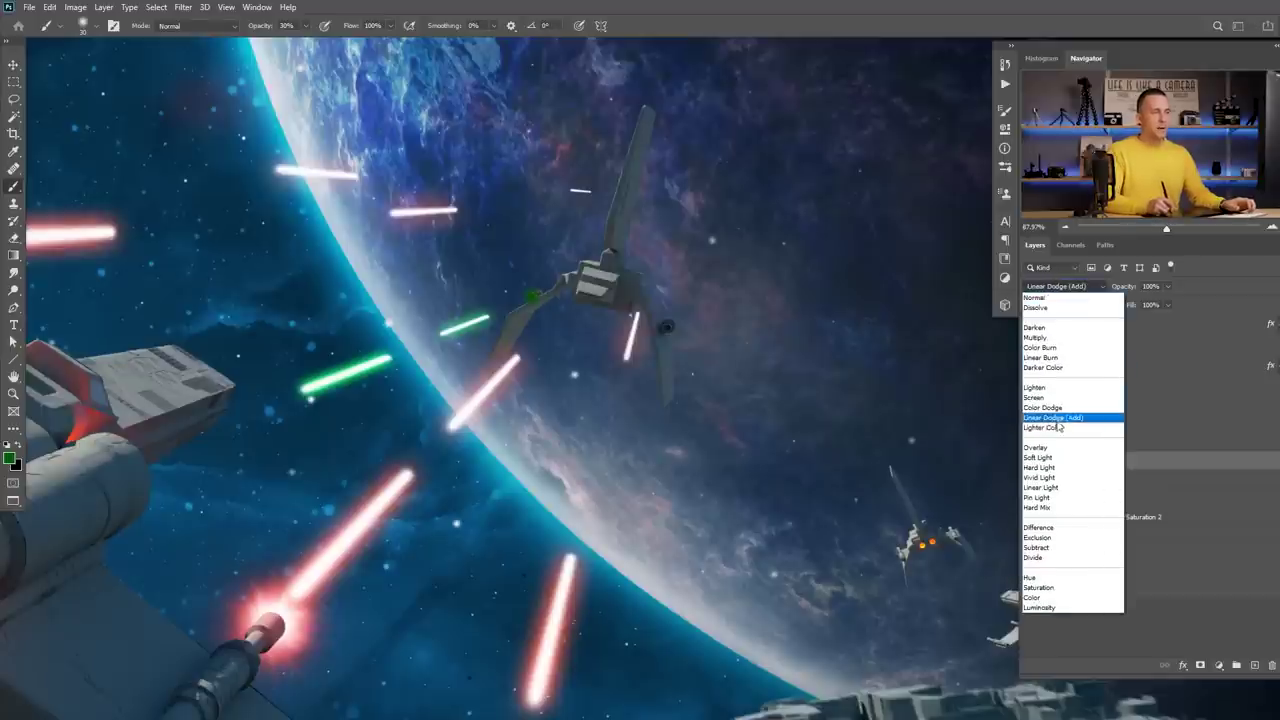
click(1062, 418)
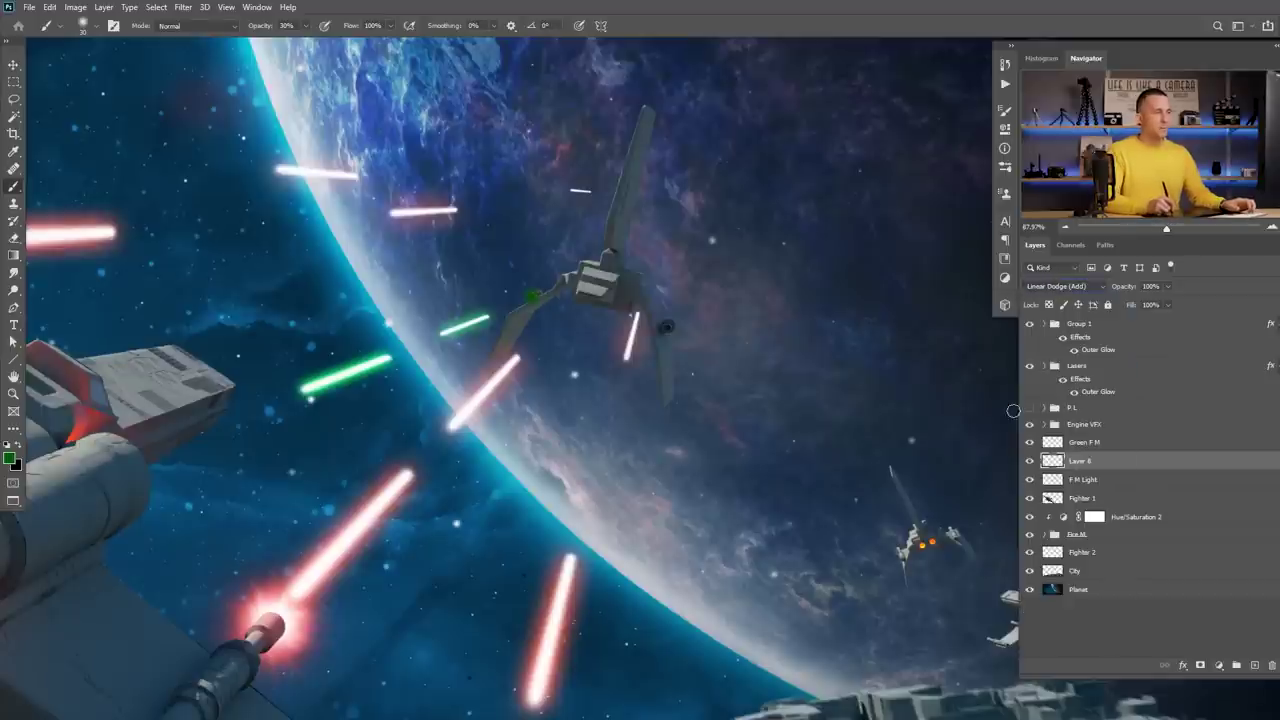
click(19, 465)
drag(938, 470, 928, 432)
click(1208, 457)
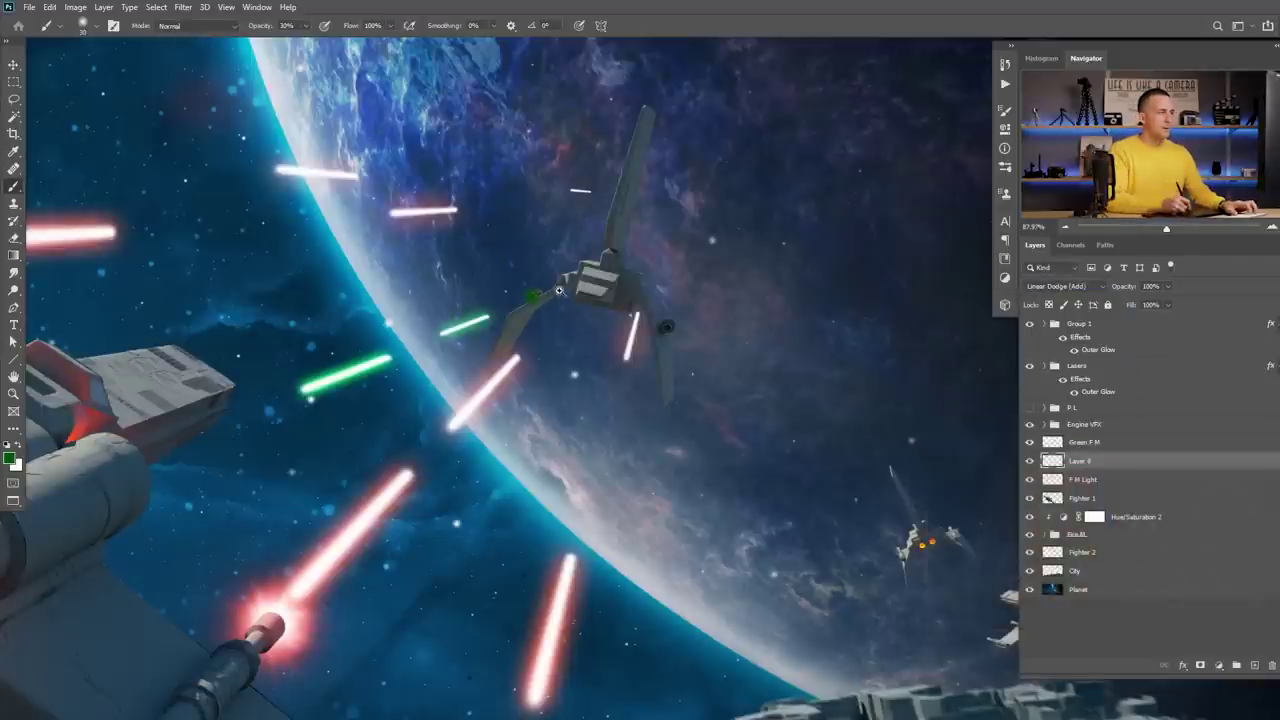
scroll(559, 290, up, 2)
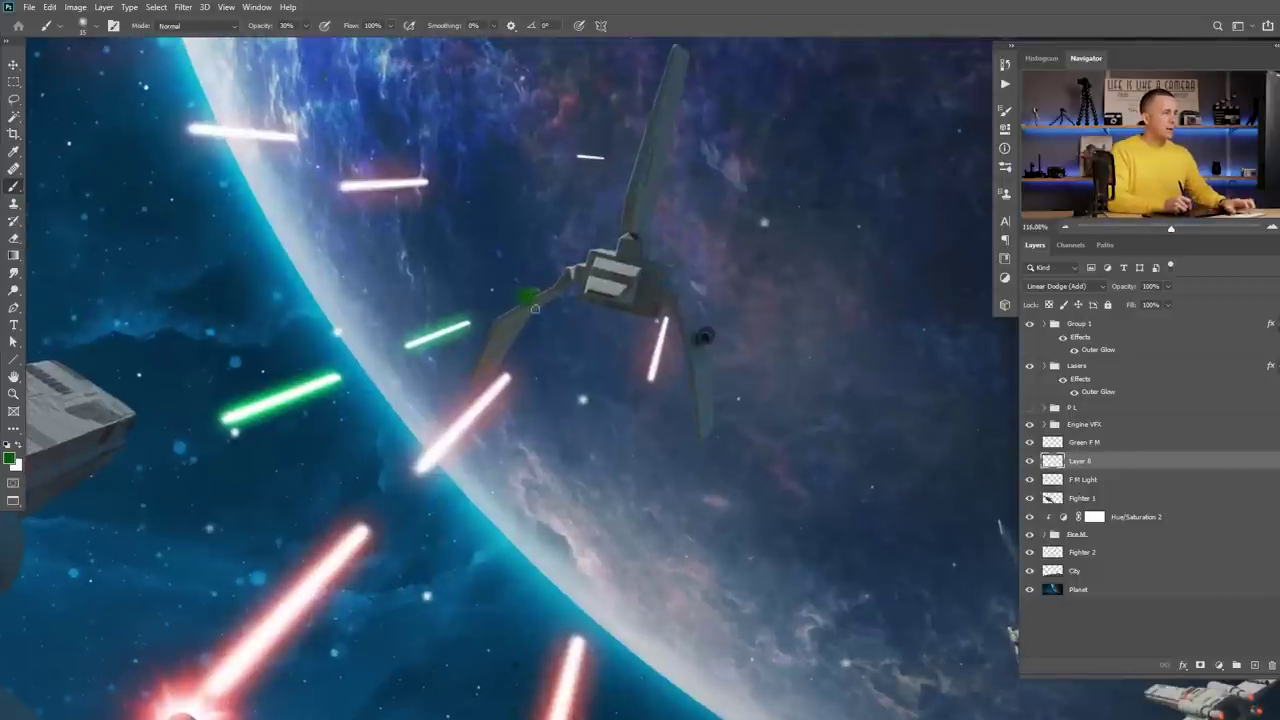
scroll(535, 309, up, 1)
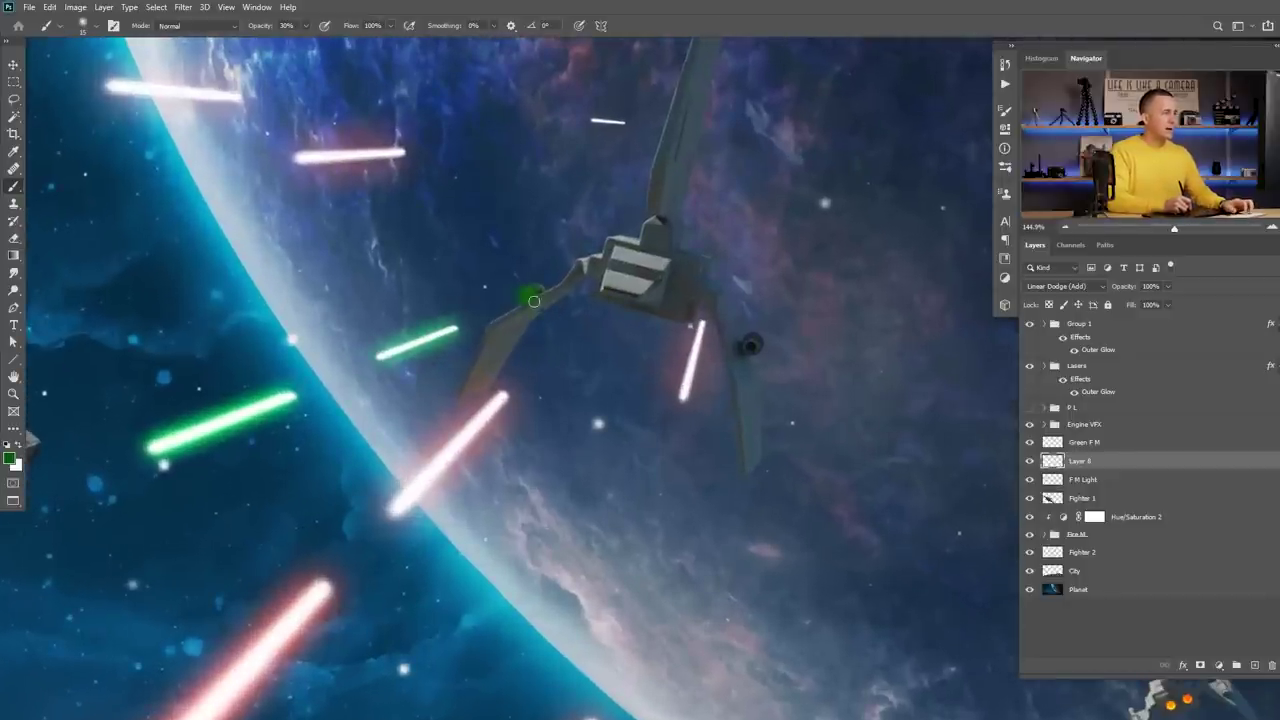
click(531, 298)
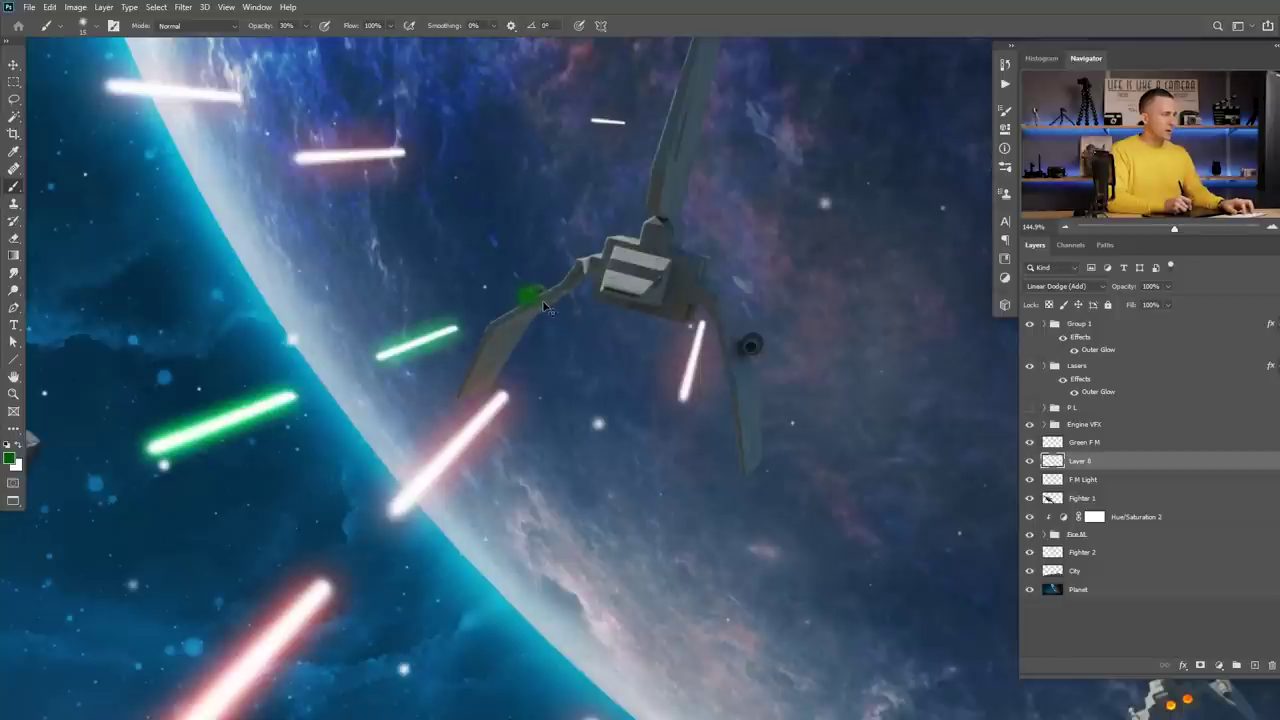
key(ctrl+z)
Paint a white core inside the wing gun's green dab on Layer 8, using white and a smaller brush.
key(x)
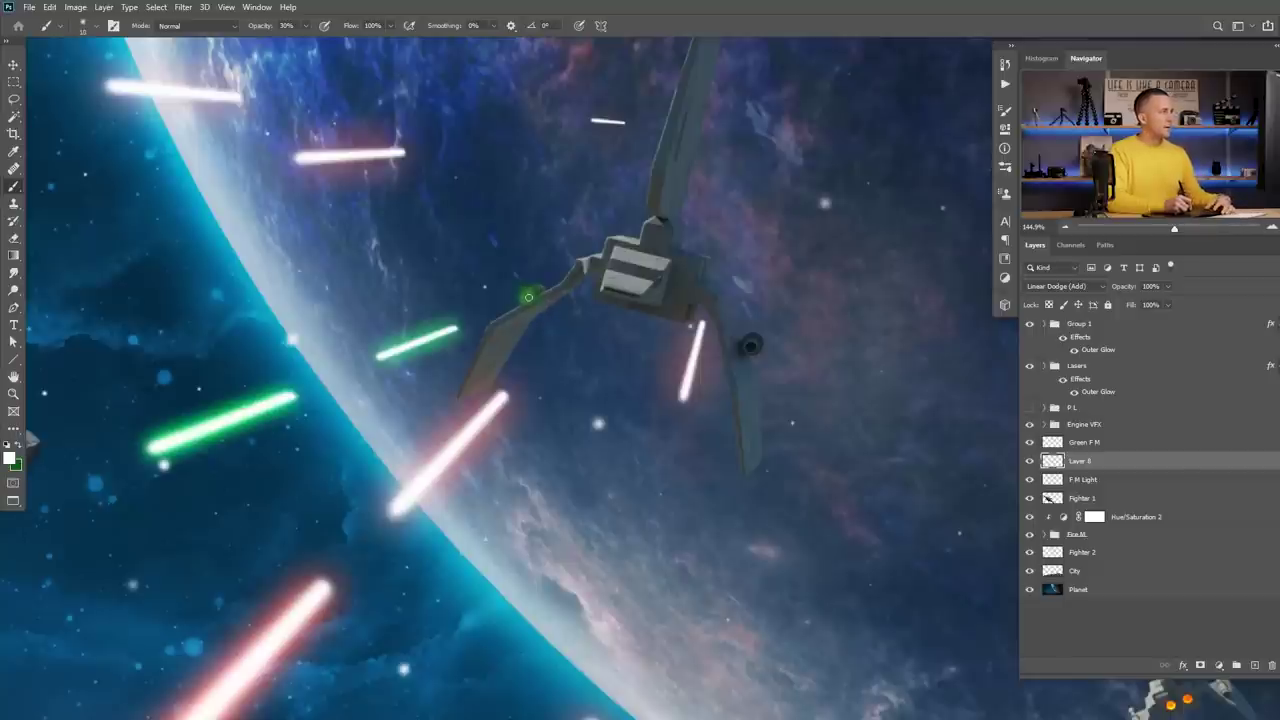
scroll(530, 296, up, 3)
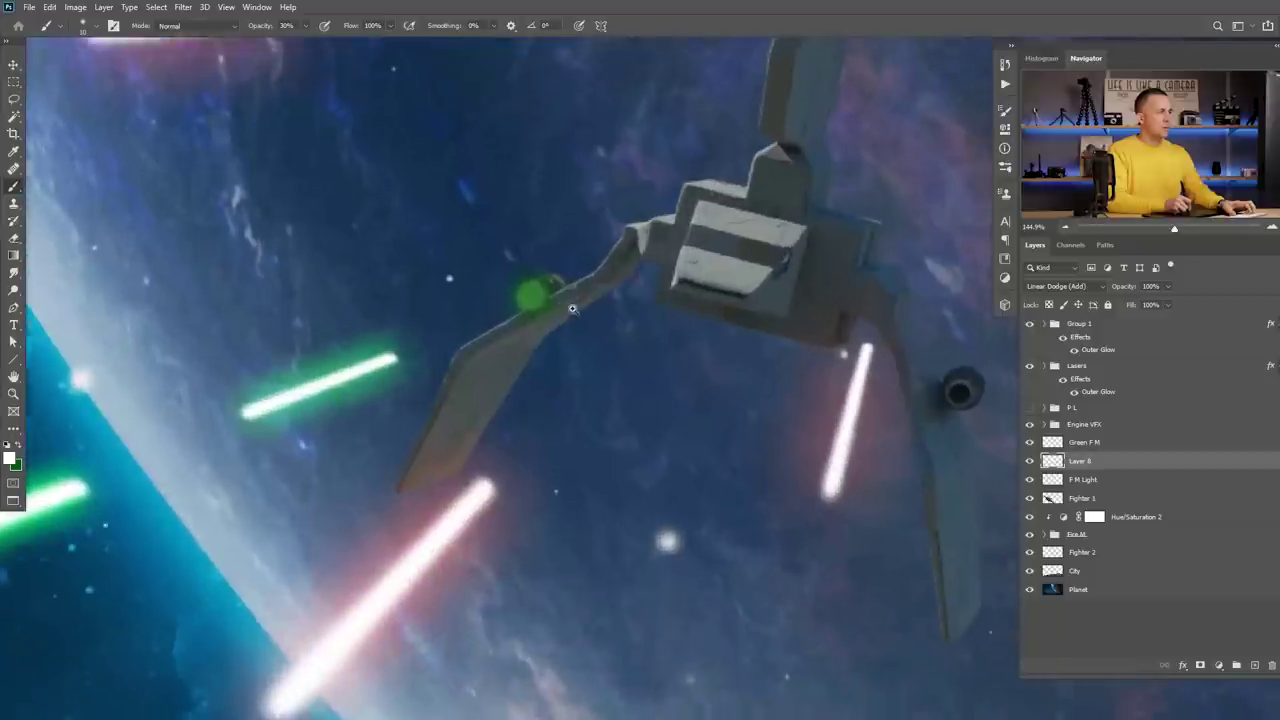
key(bracketleft)
key(bracketleft)
key(bracketleft)
key(bracketleft)
key(bracketleft)
key(bracketleft)
key(bracketleft)
key(bracketleft)
key(bracketleft)
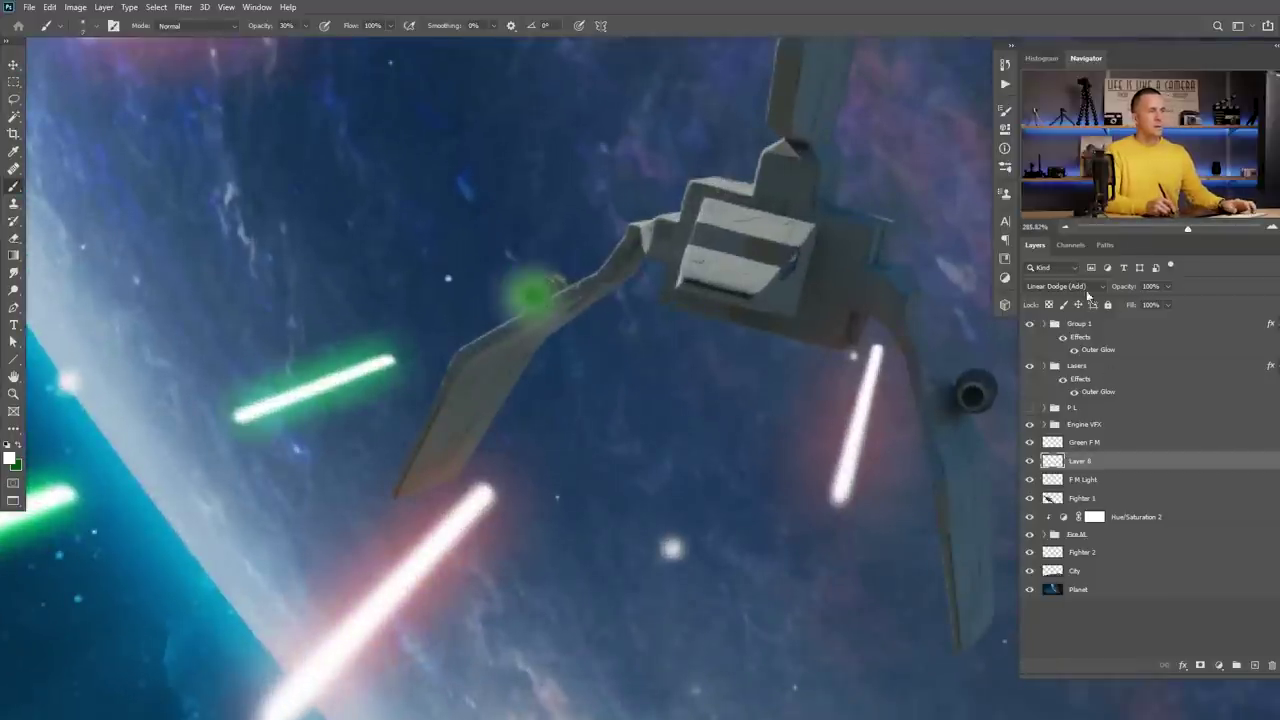
Set the Green F M layer's blend mode to Linear Dodge (Add).
click(1078, 442)
click(1080, 290)
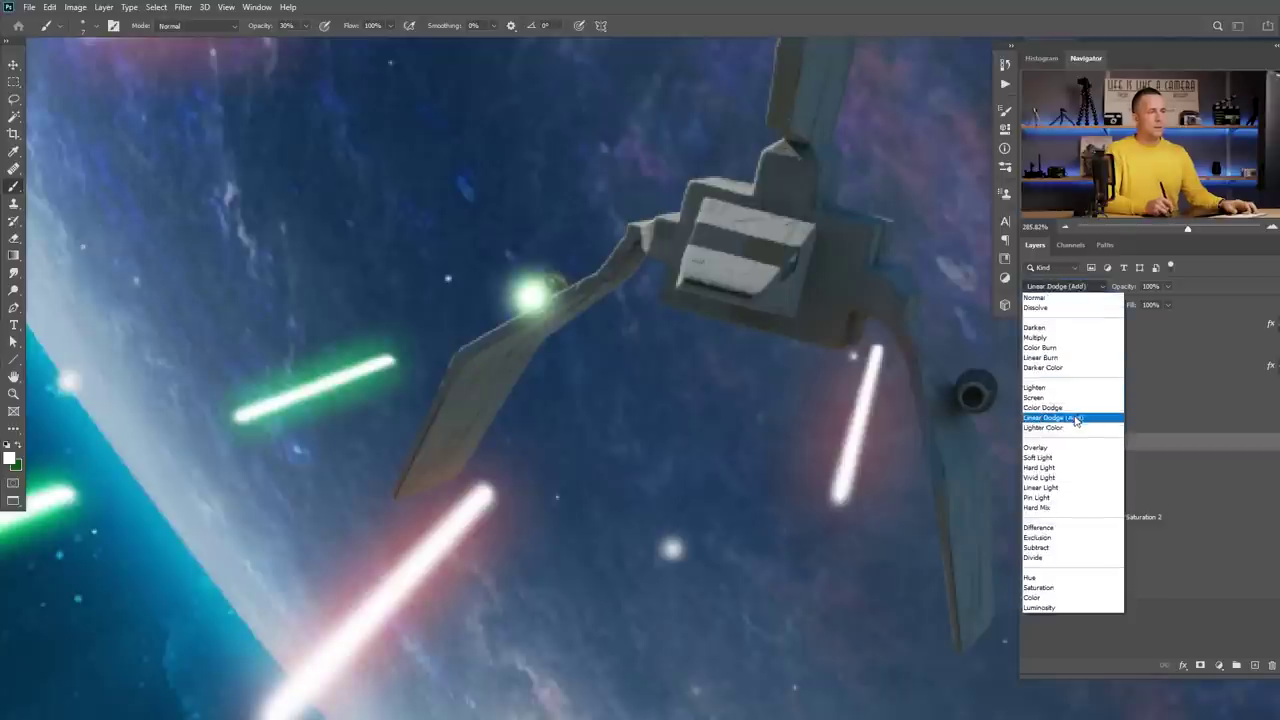
click(1076, 418)
scroll(670, 430, down, 3)
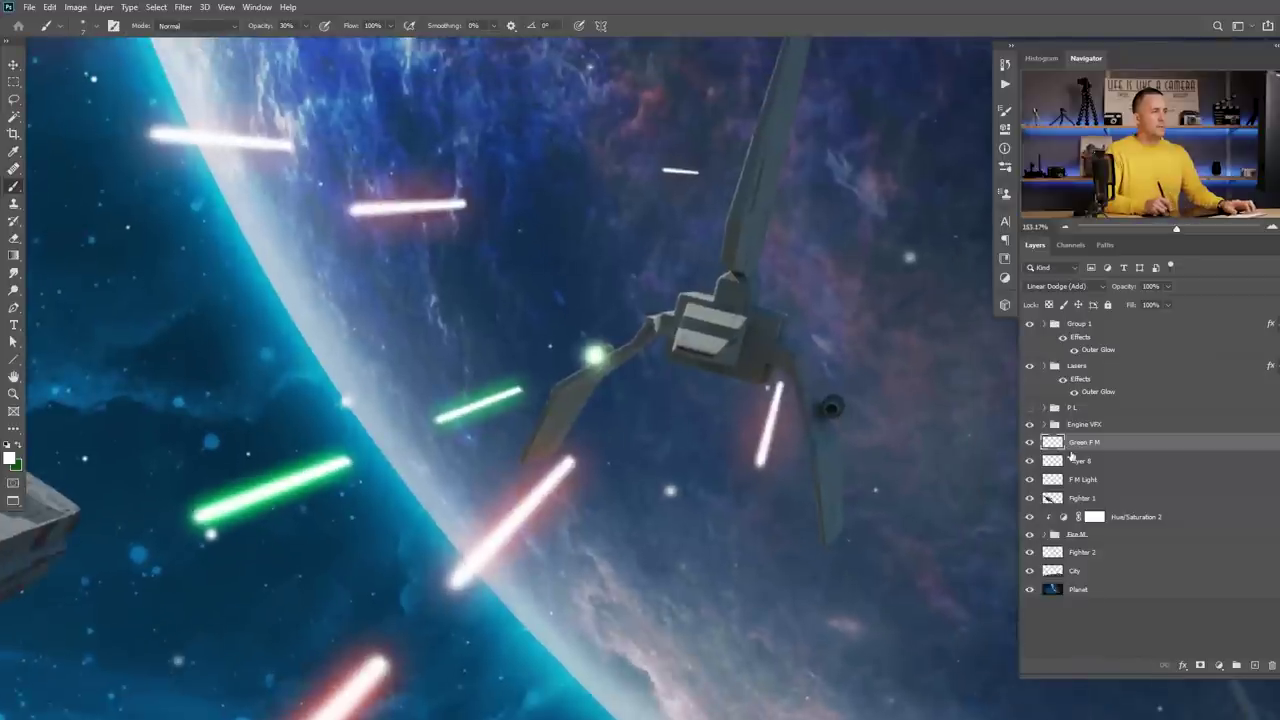
Lower the opacity of Layer 8, the white core layer, to 77%.
click(1056, 461)
drag(1128, 290, 1117, 290)
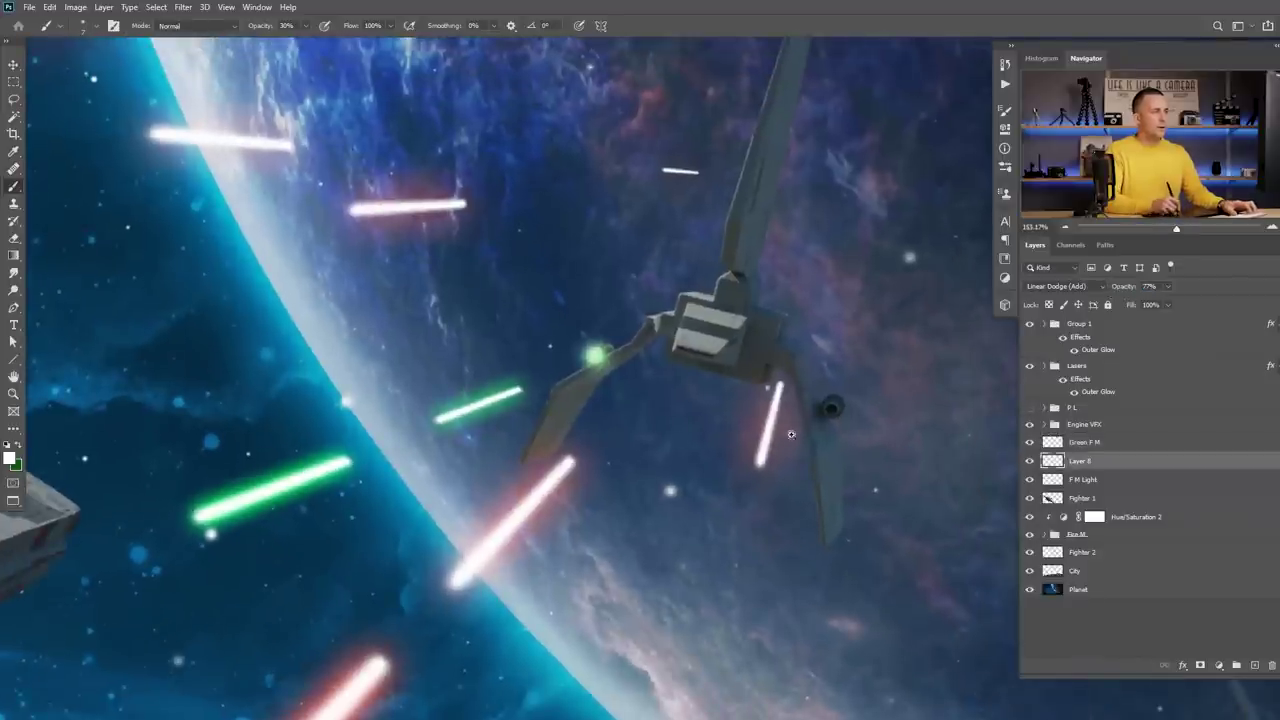
scroll(597, 368, down, 5)
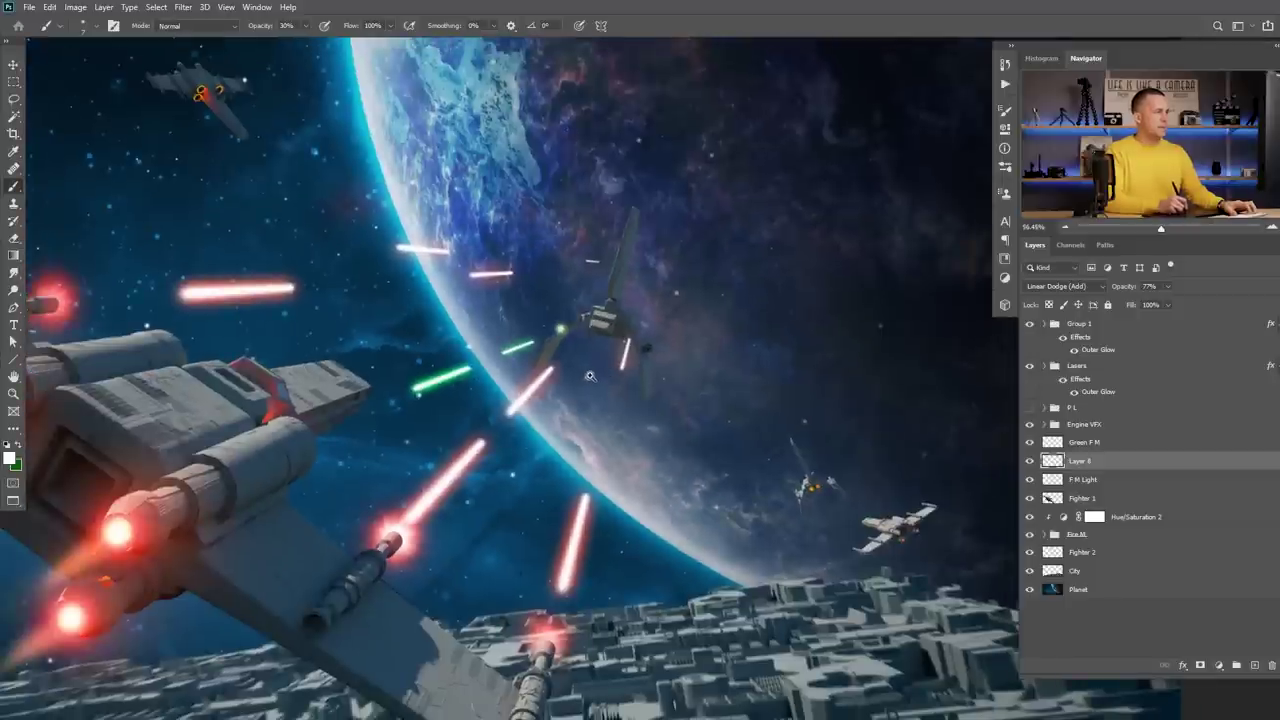
Add a new layer above Green F M in Linear Dodge (Add) mode and make green the foreground colour.
scroll(557, 329, up, 5)
click(1055, 445)
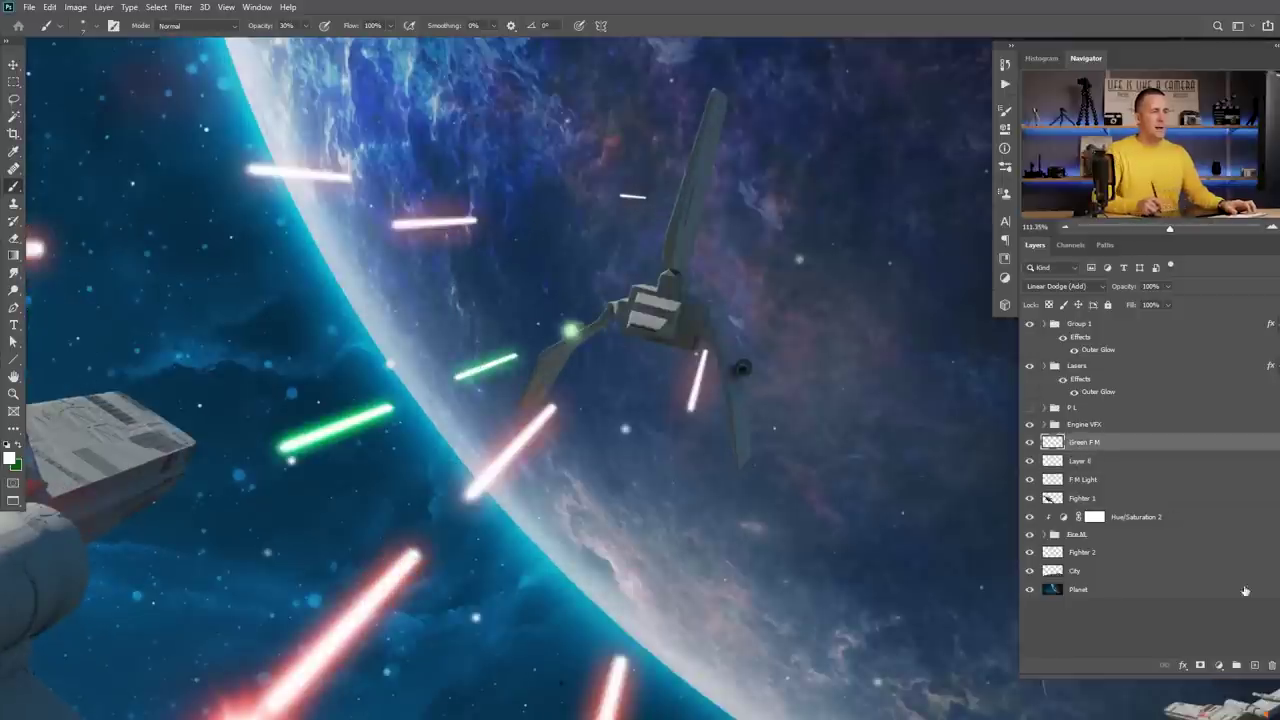
click(1255, 665)
click(1047, 288)
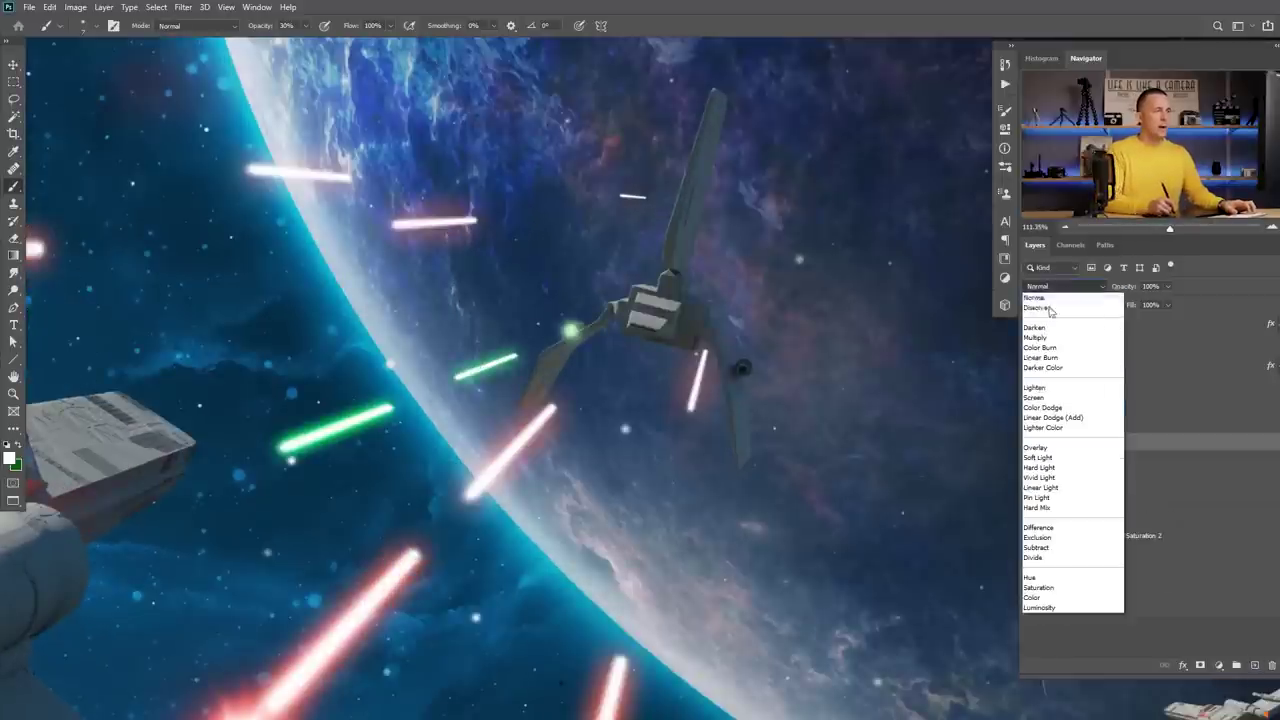
click(1065, 418)
click(18, 446)
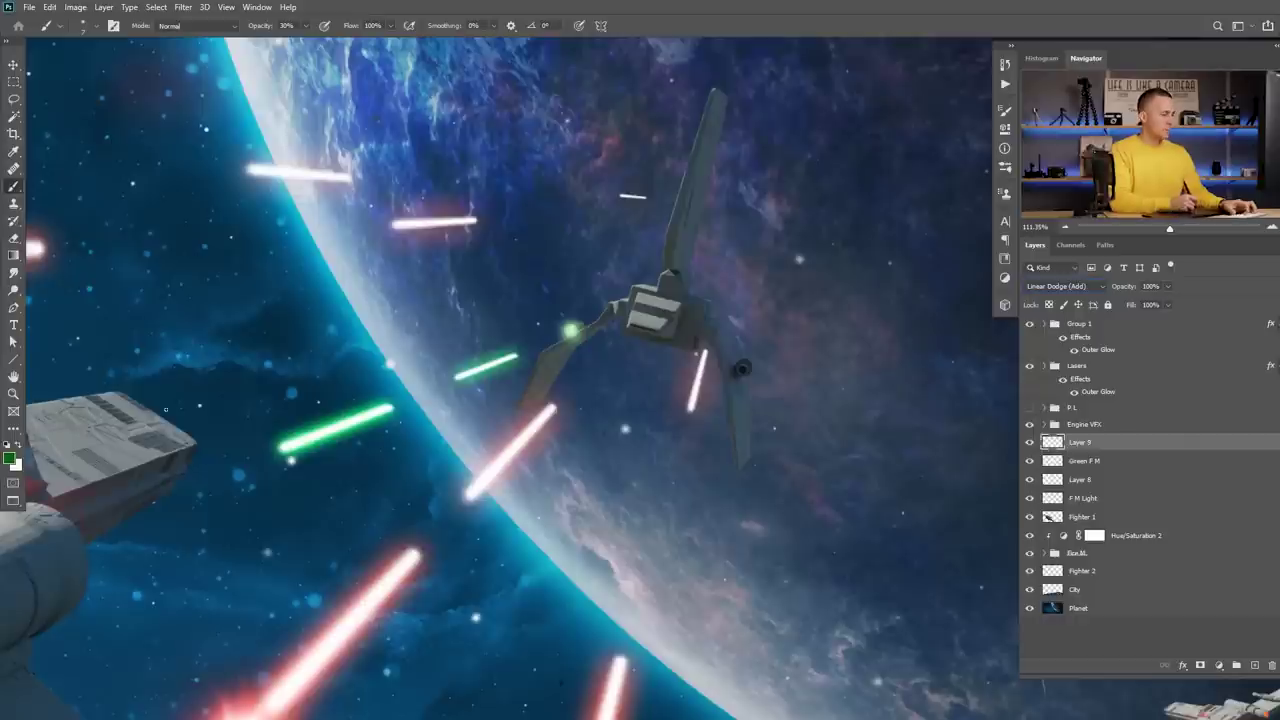
Paint a wider soft green glow around the wing gun on Layer 9 with an enlarged brush.
key(bracketright)
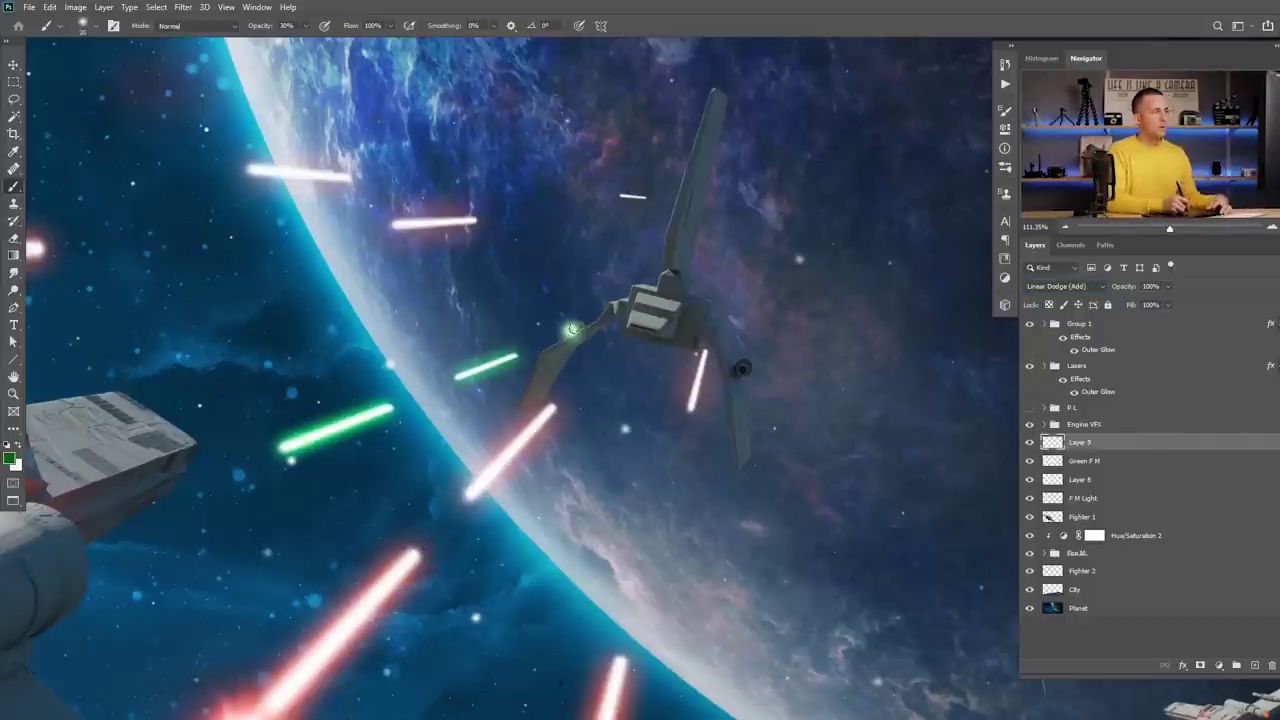
click(570, 331)
key(bracketright)
click(567, 335)
key(bracketleft)
Brush faint green light onto the fighter beside the glowing gun at 10% brush opacity.
key(1)
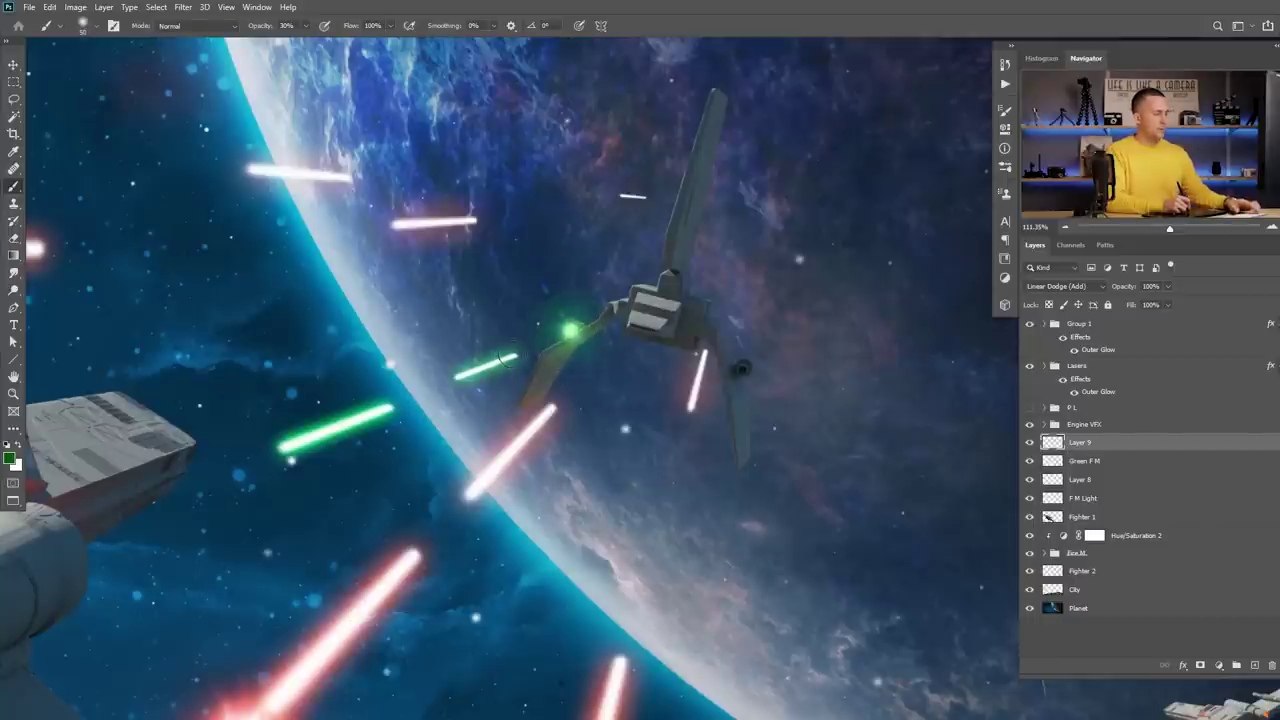
drag(617, 354, 580, 343)
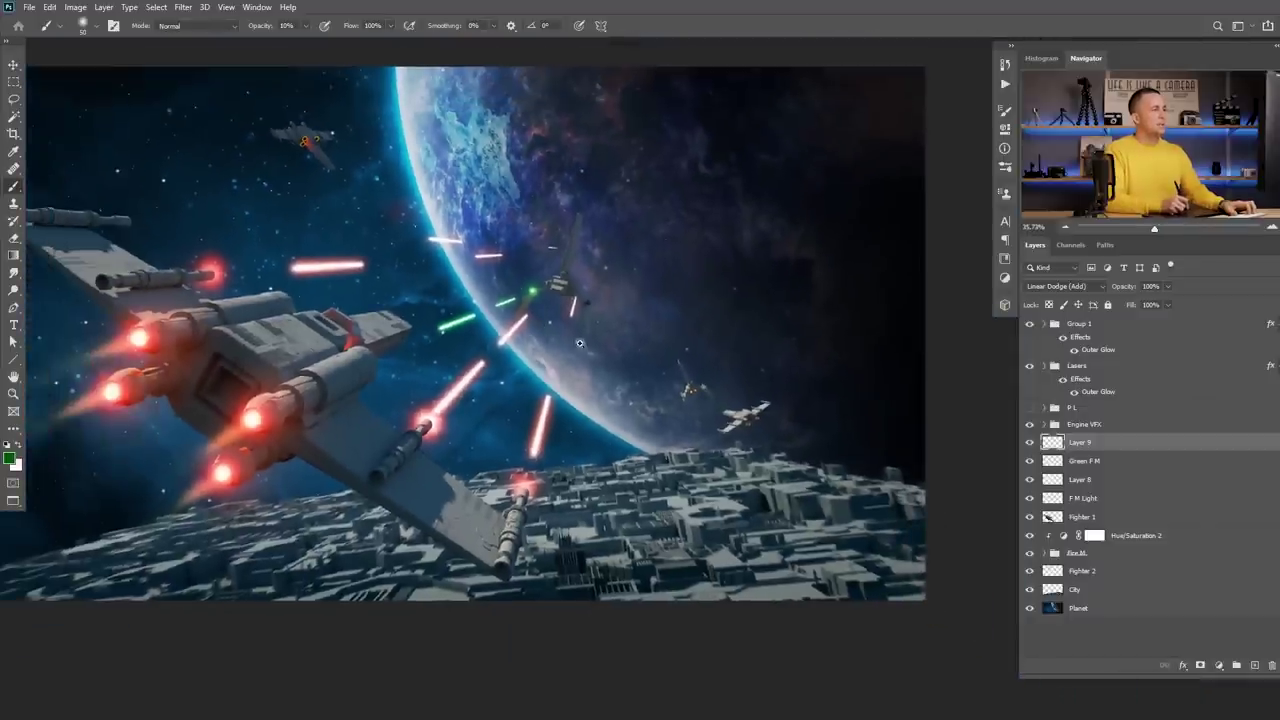
scroll(557, 335, down, 2)
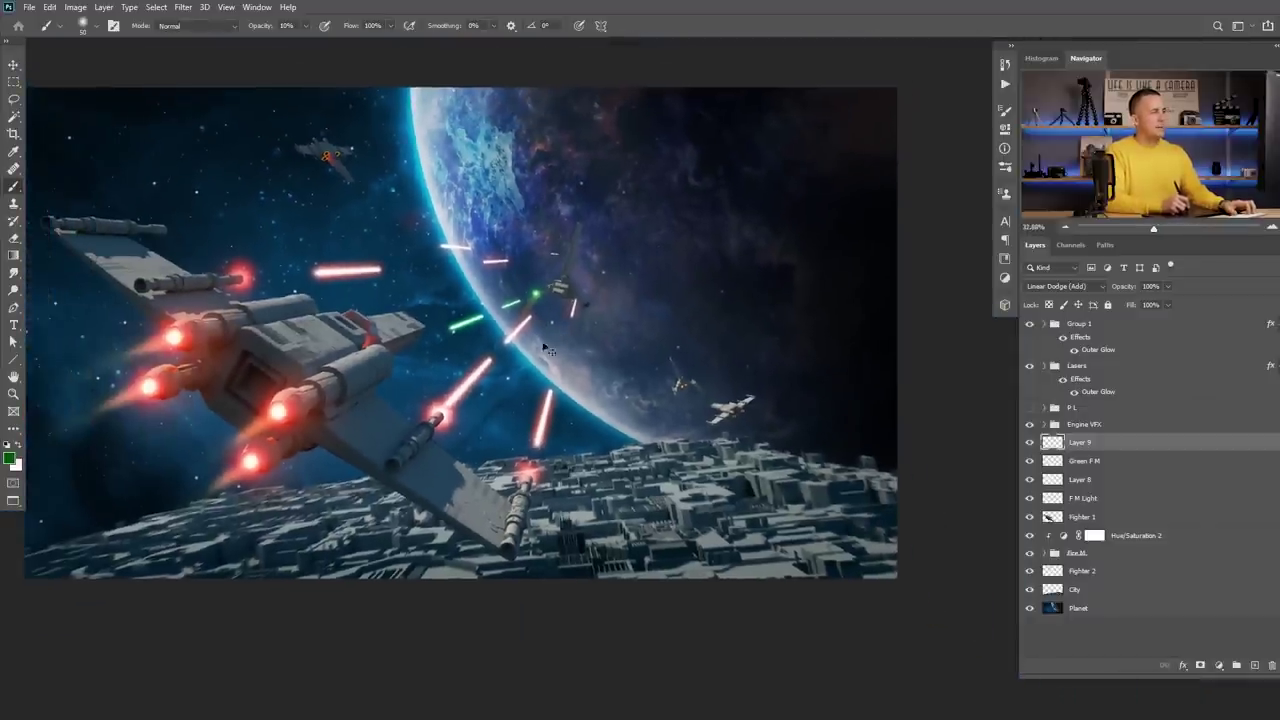
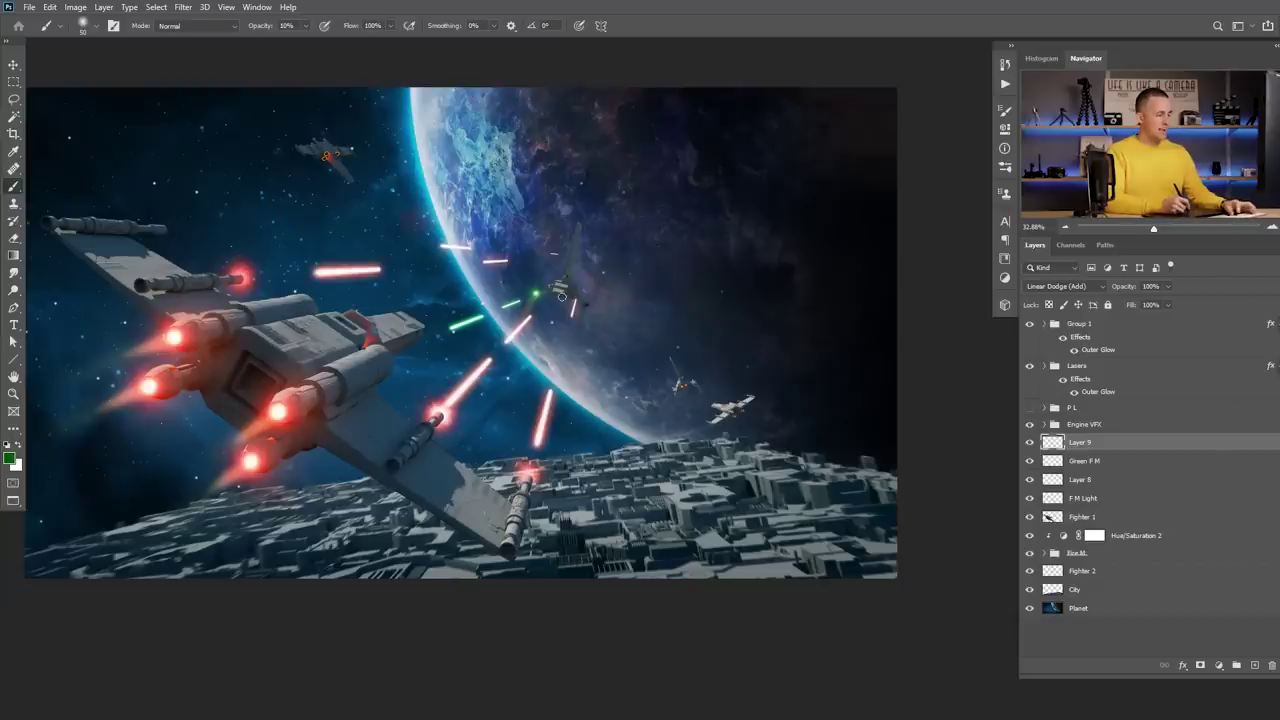
Turn on Auto-Select for the Move tool and select the distant fighter's layer, Fighter 2, on the canvas.
key(v)
ctrl+click(572, 292)
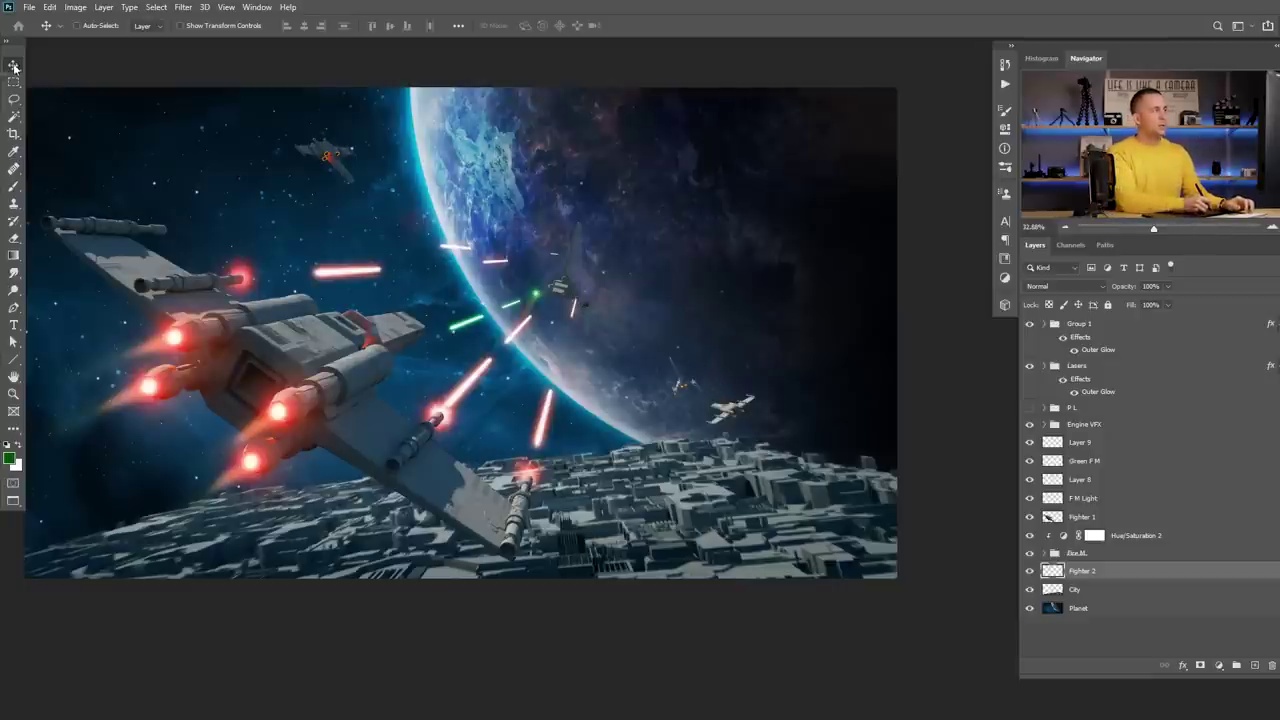
key(ctrl)
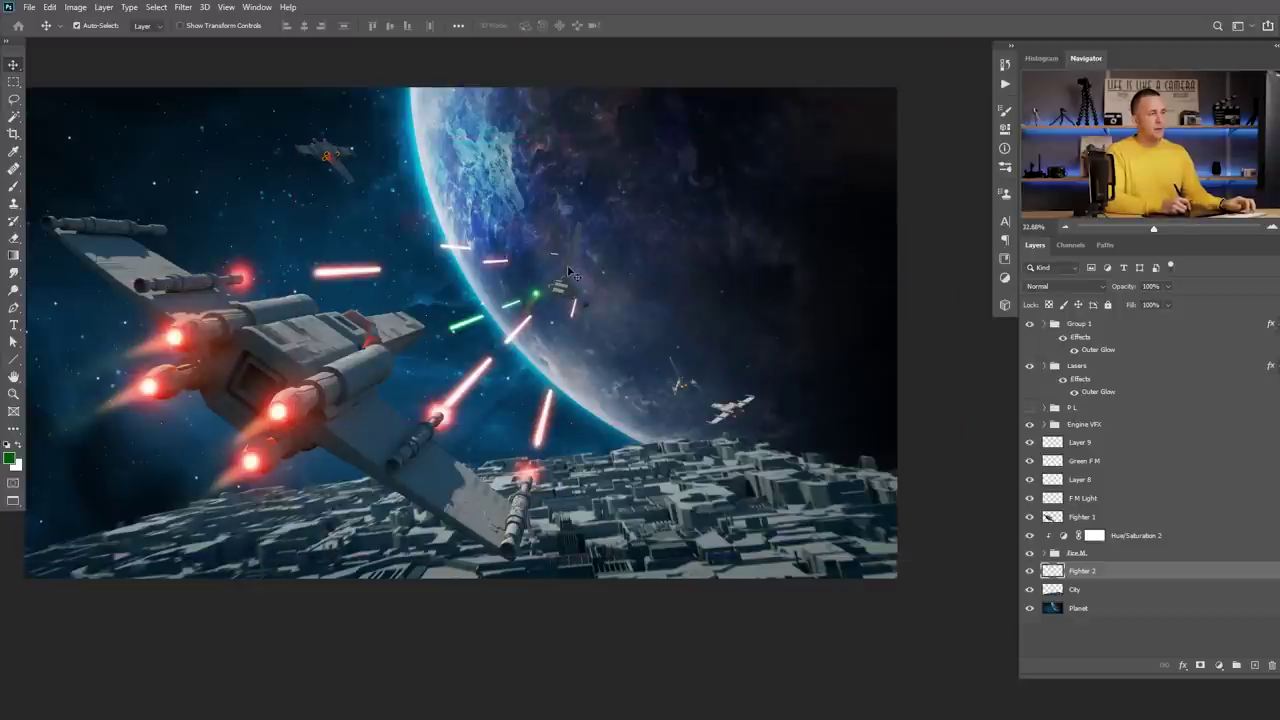
click(522, 326)
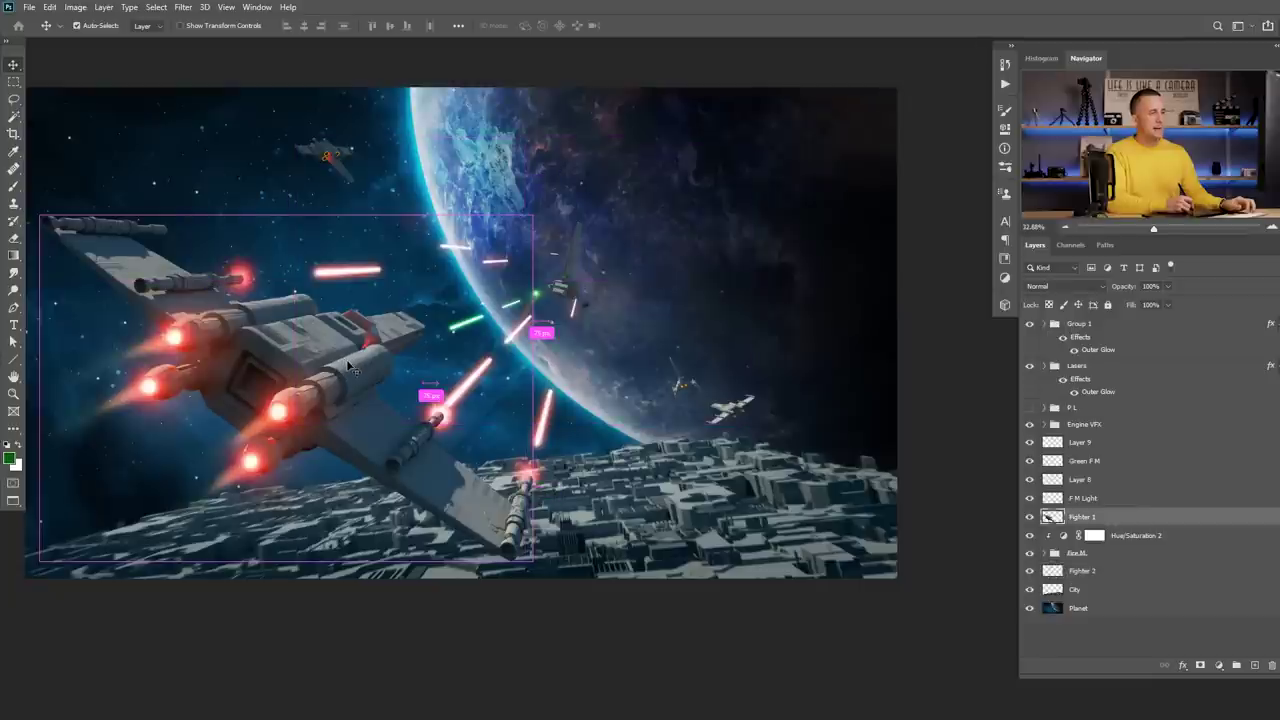
click(565, 288)
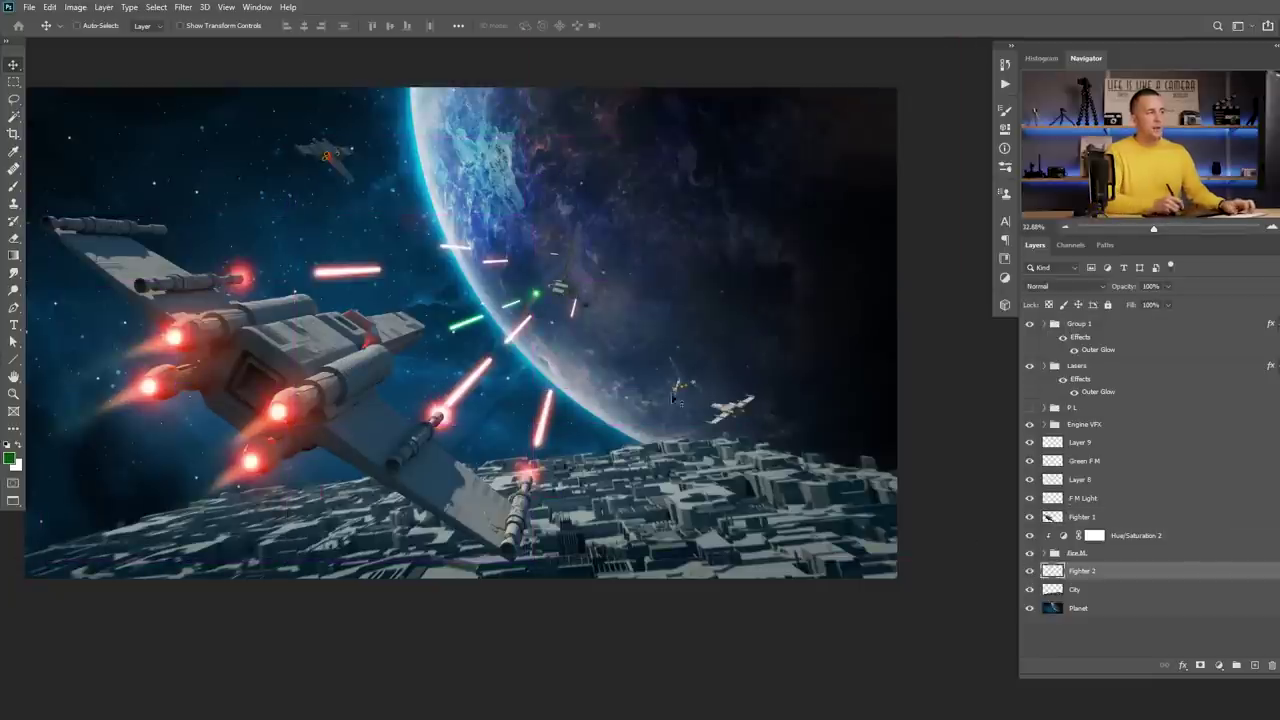
Lasso the lower-right wing of the distant fighter and cut it from Fighter 2 onto a new layer.
scroll(672, 396, up, 5)
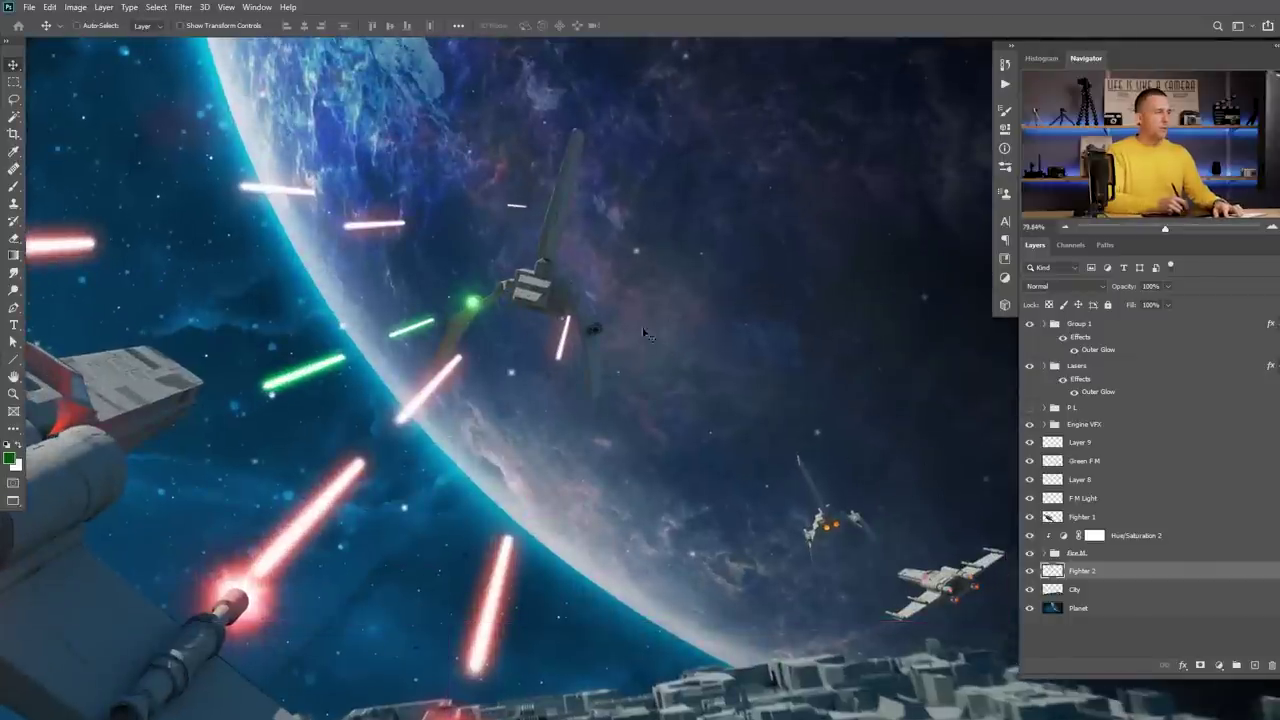
key(l)
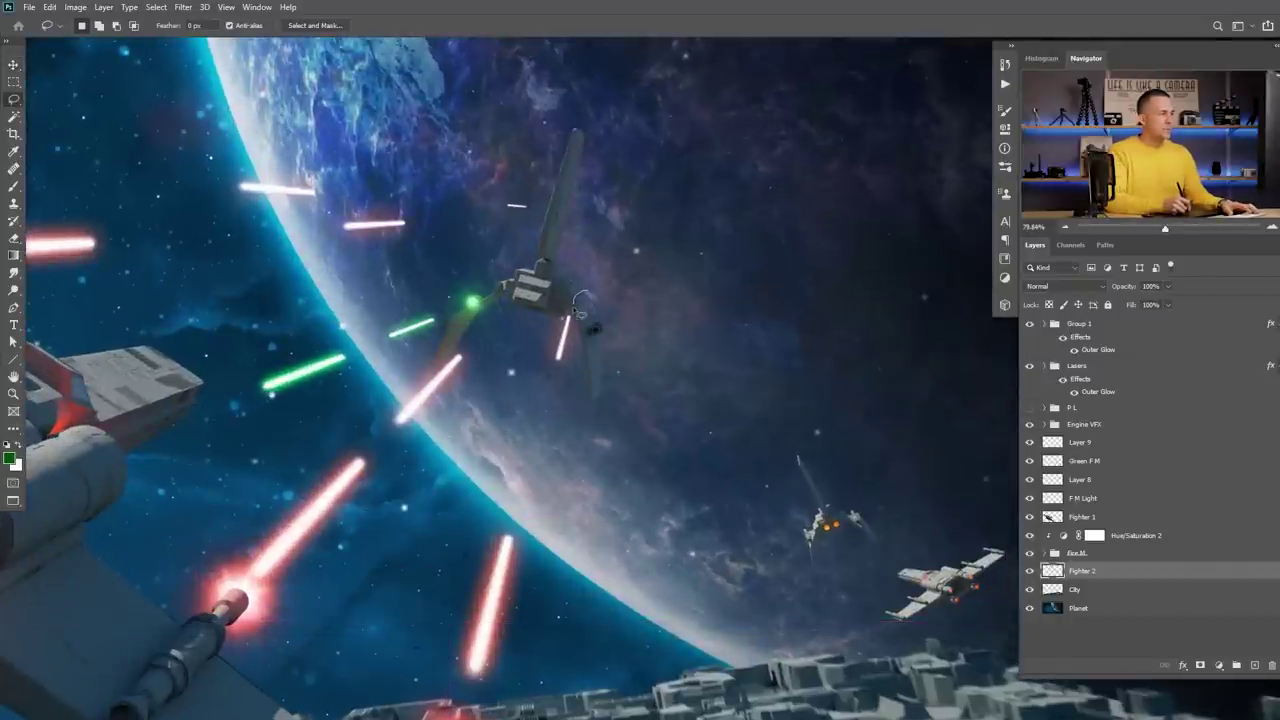
drag(593, 284, 590, 291)
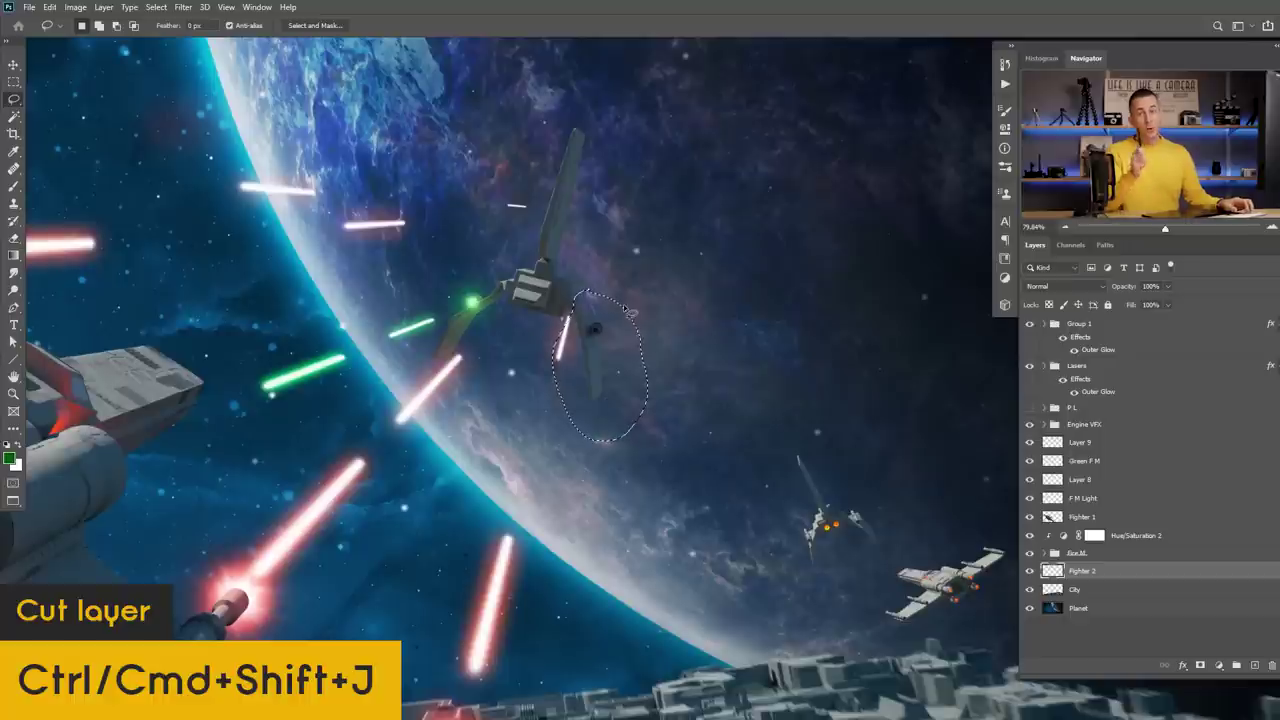
key(ctrl+shift+j)
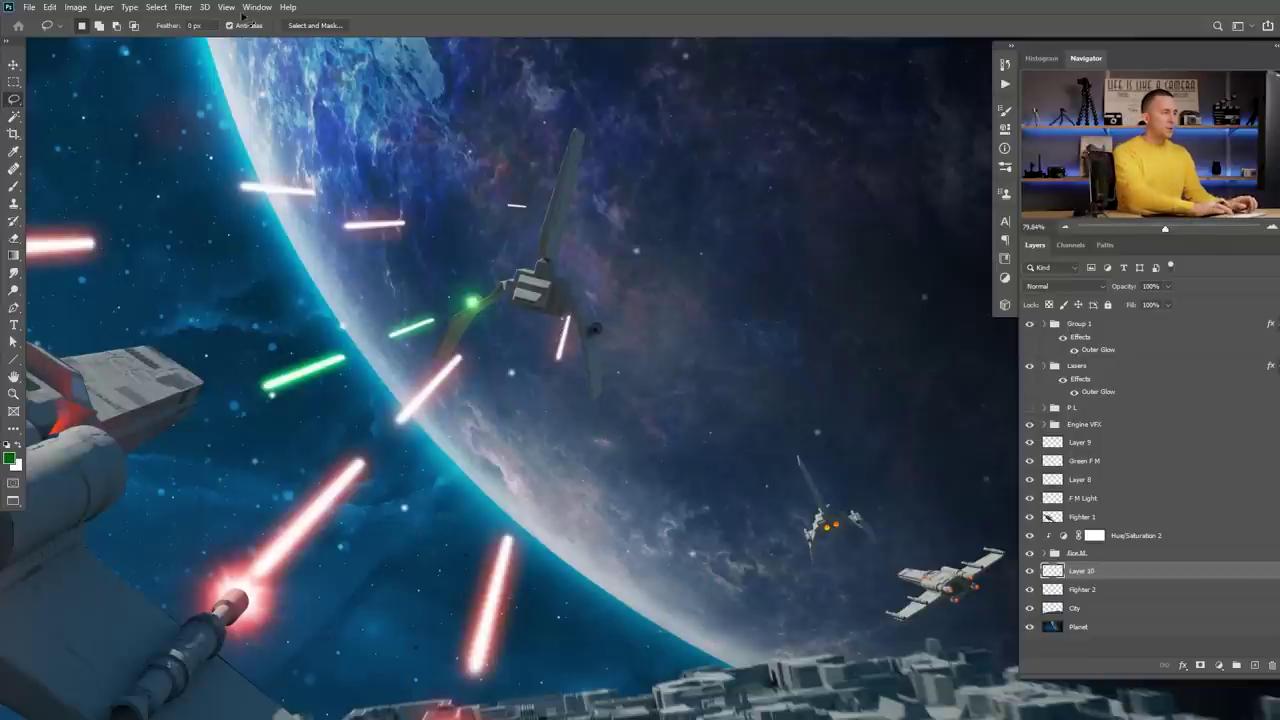
Move the severed wing away from the distant fighter and rotate it counter-clockwise so it drifts off the hull.
key(v)
drag(628, 389, 673, 394)
scroll(636, 336, up, 3)
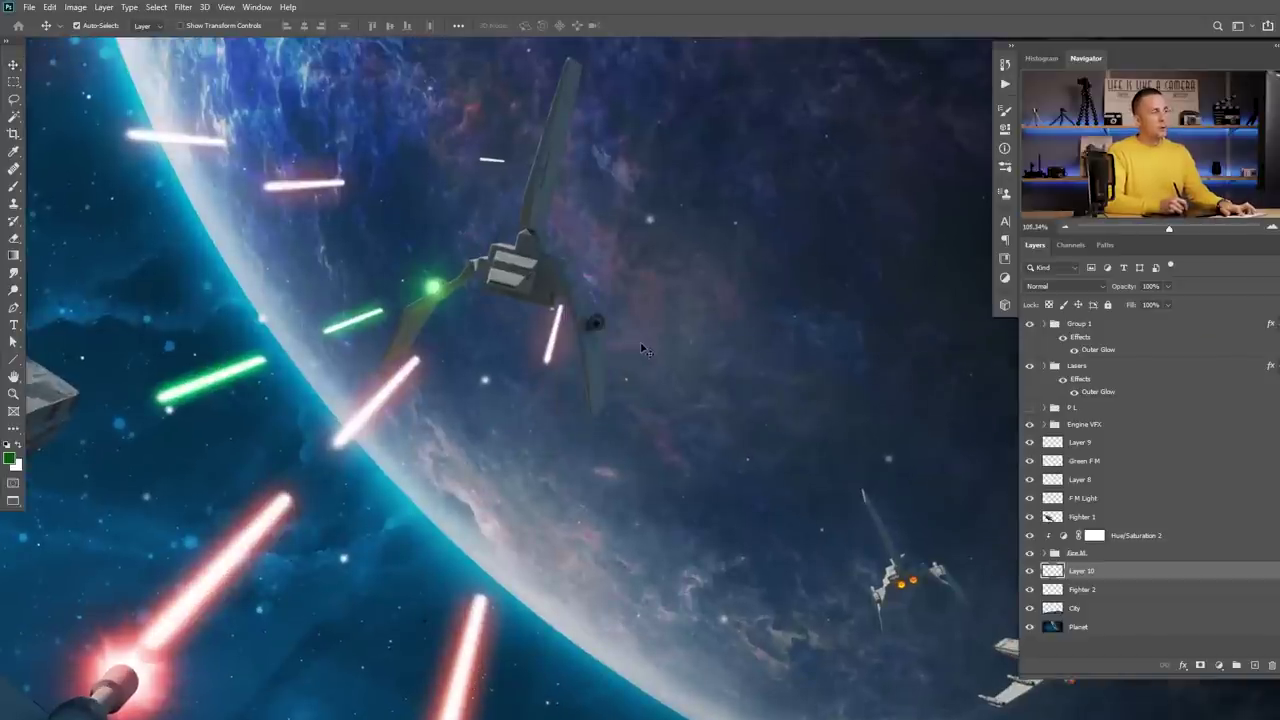
key(ctrl+t)
drag(663, 346, 684, 313)
drag(648, 366, 661, 393)
key(ctrl+z)
scroll(695, 363, down, 2)
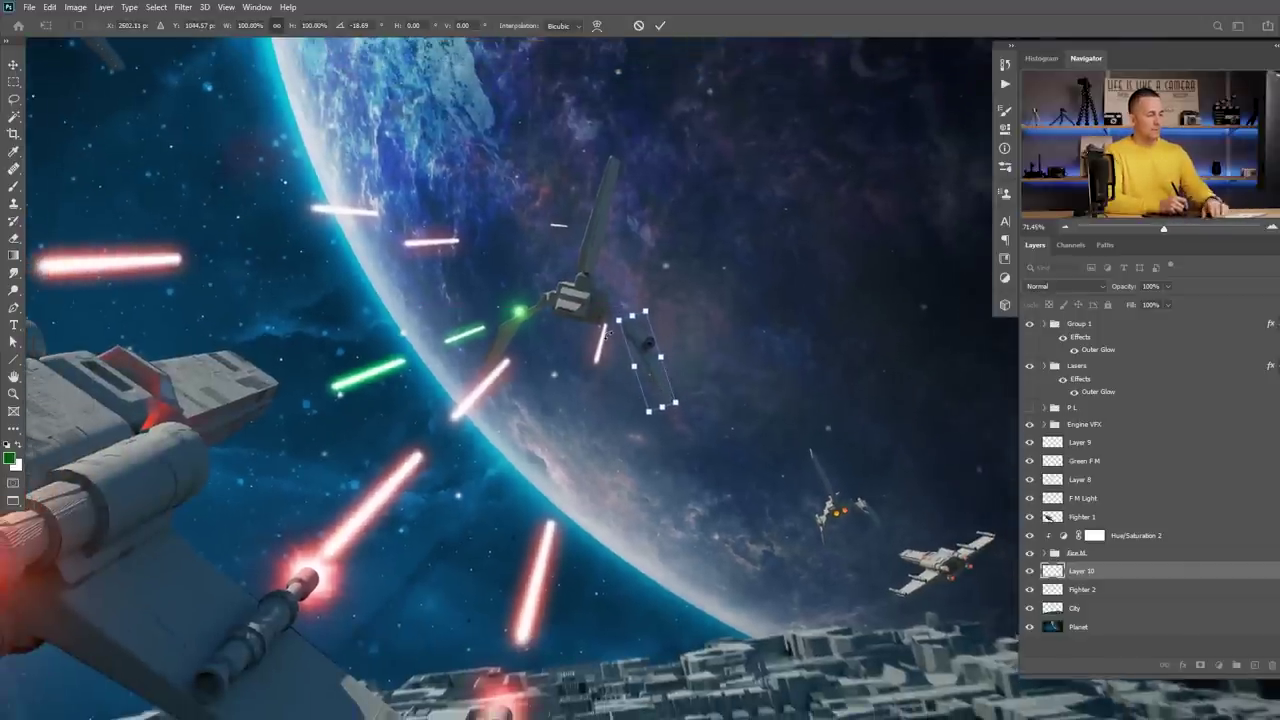
key(Return)
scroll(650, 370, down, 2)
scroll(600, 360, right, 1)
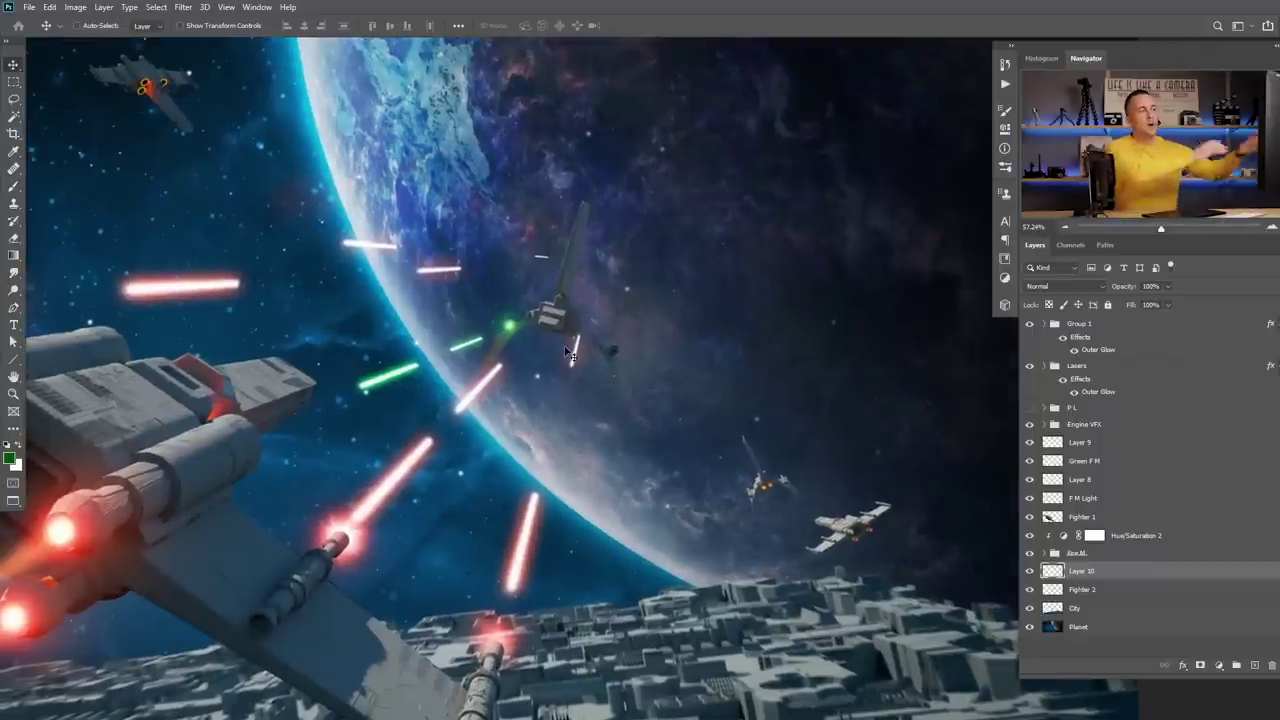
Shift the severed wing slightly closer to the fighter and rename its layer Wing.
scroll(600, 370, up, 4)
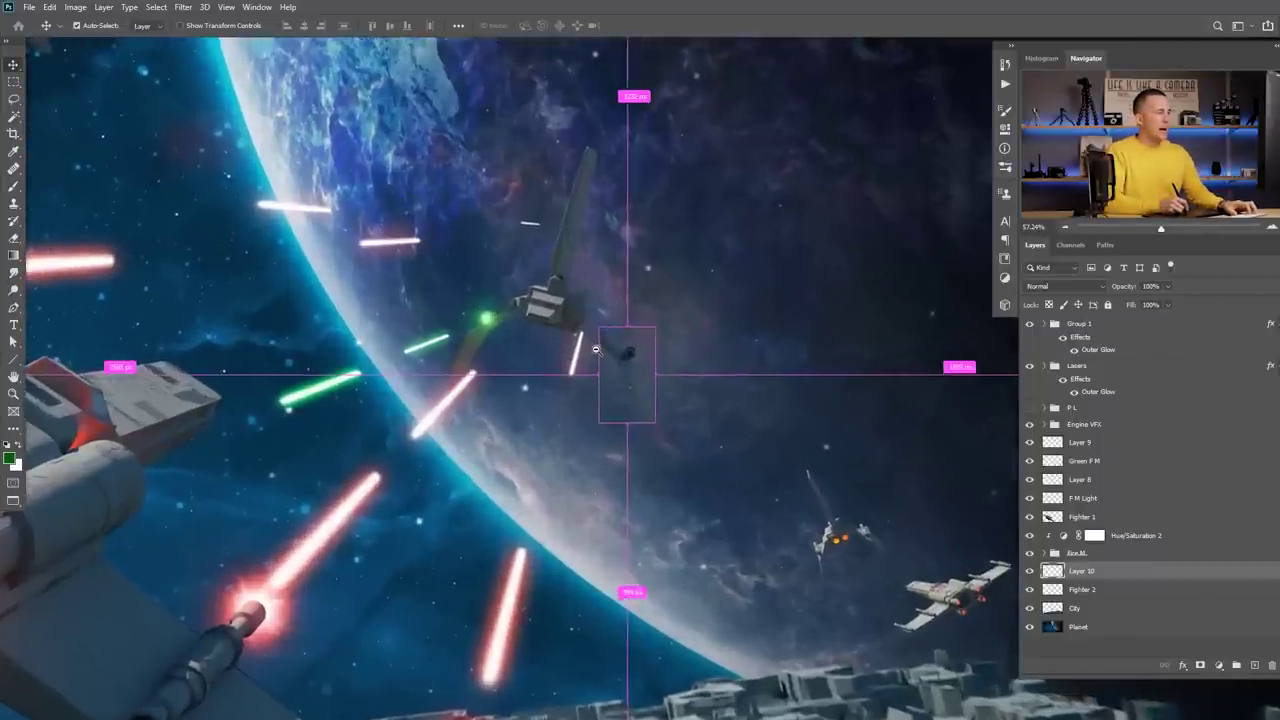
scroll(600, 340, down, 3)
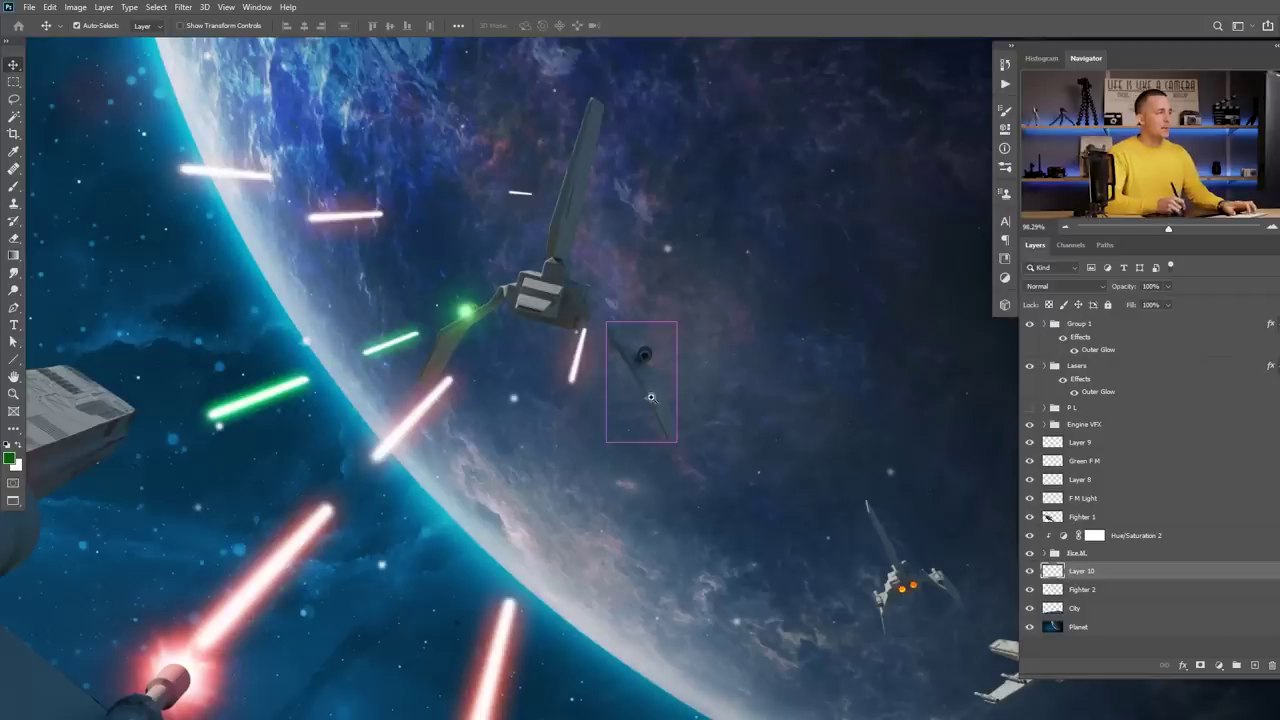
scroll(608, 402, down, 2)
drag(603, 412, 560, 386)
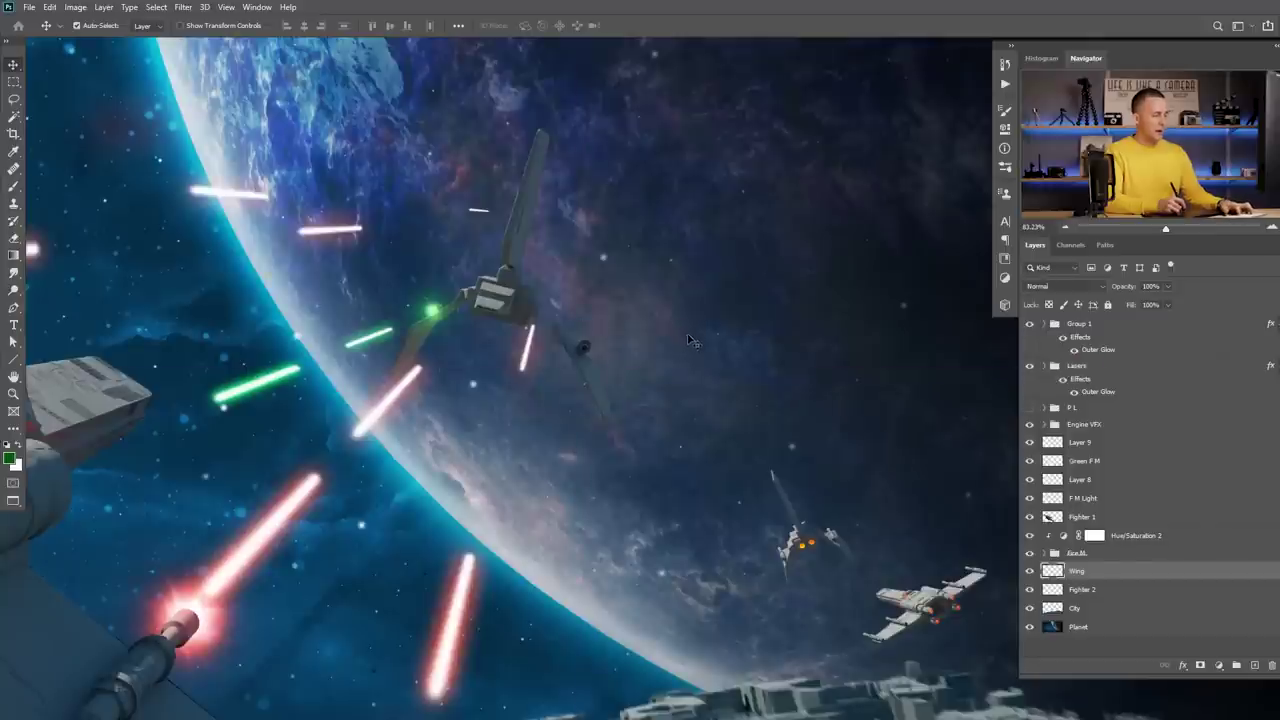
Paste the fire explosion image, rotate it 90° clockwise and set its layer's blend mode to Screen.
key(ctrl+v)
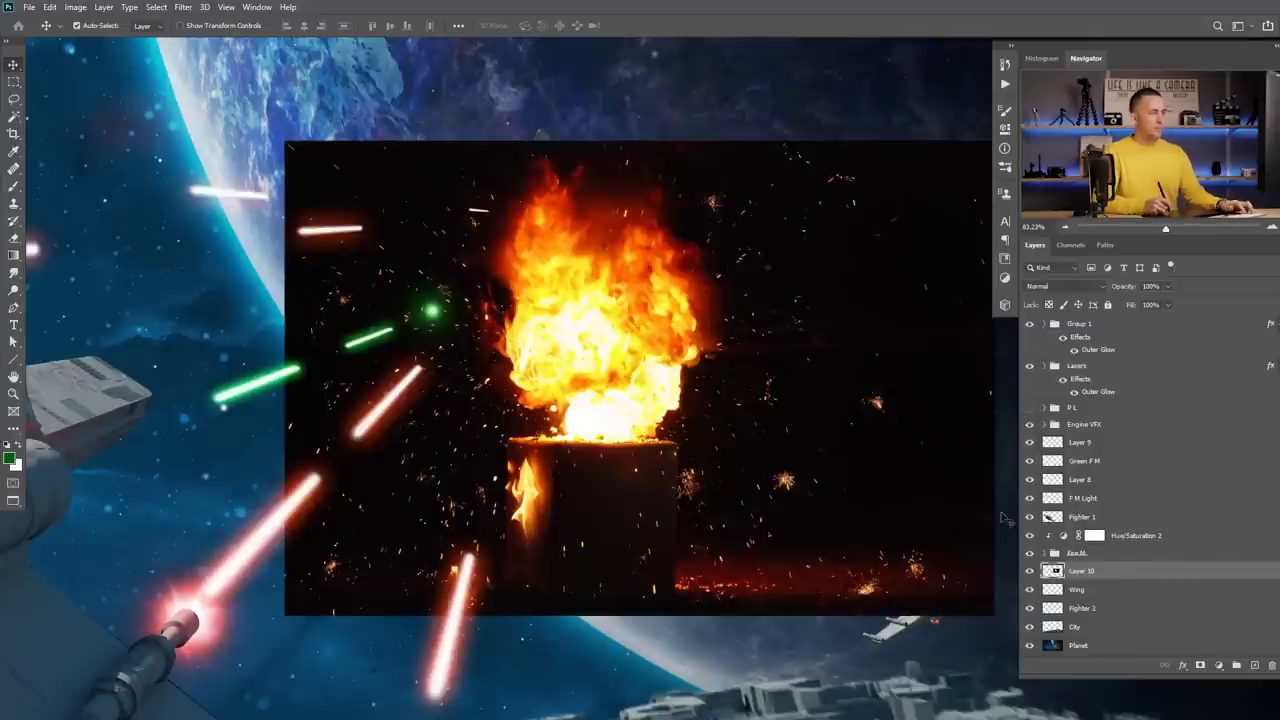
key(ctrl+t)
drag(842, 113, 800, 465)
key(Return)
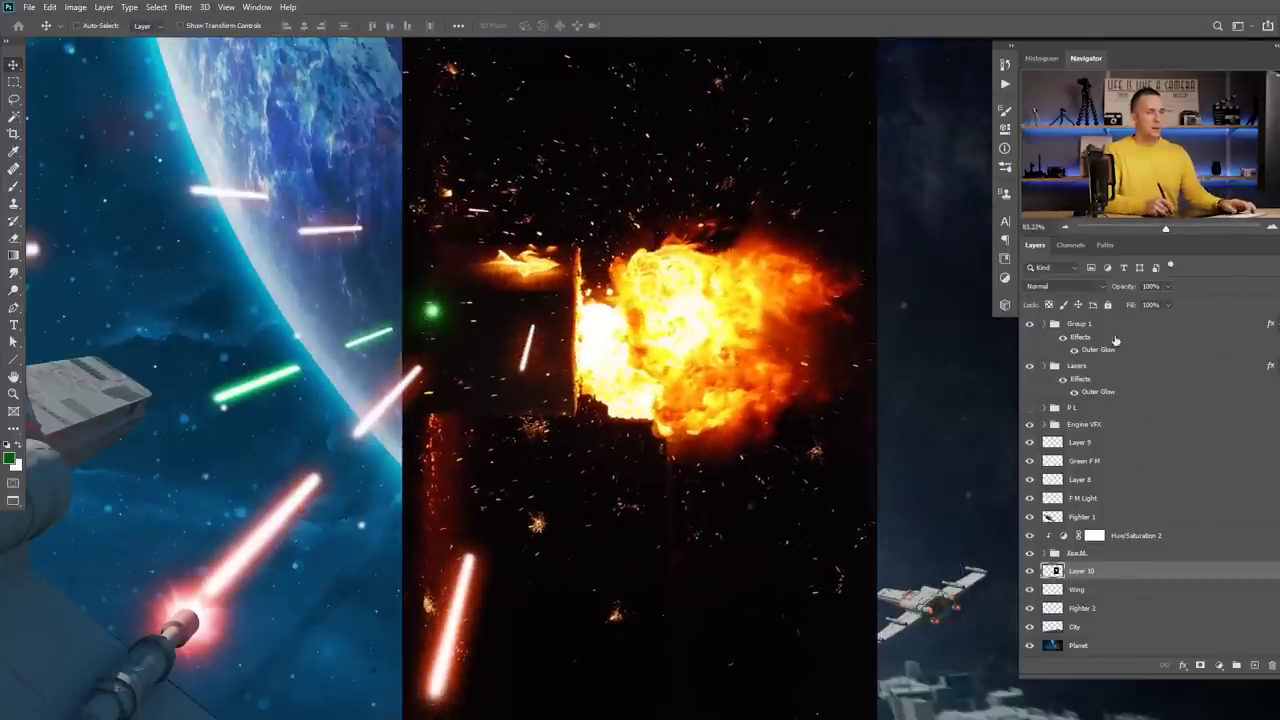
click(1065, 286)
click(1052, 400)
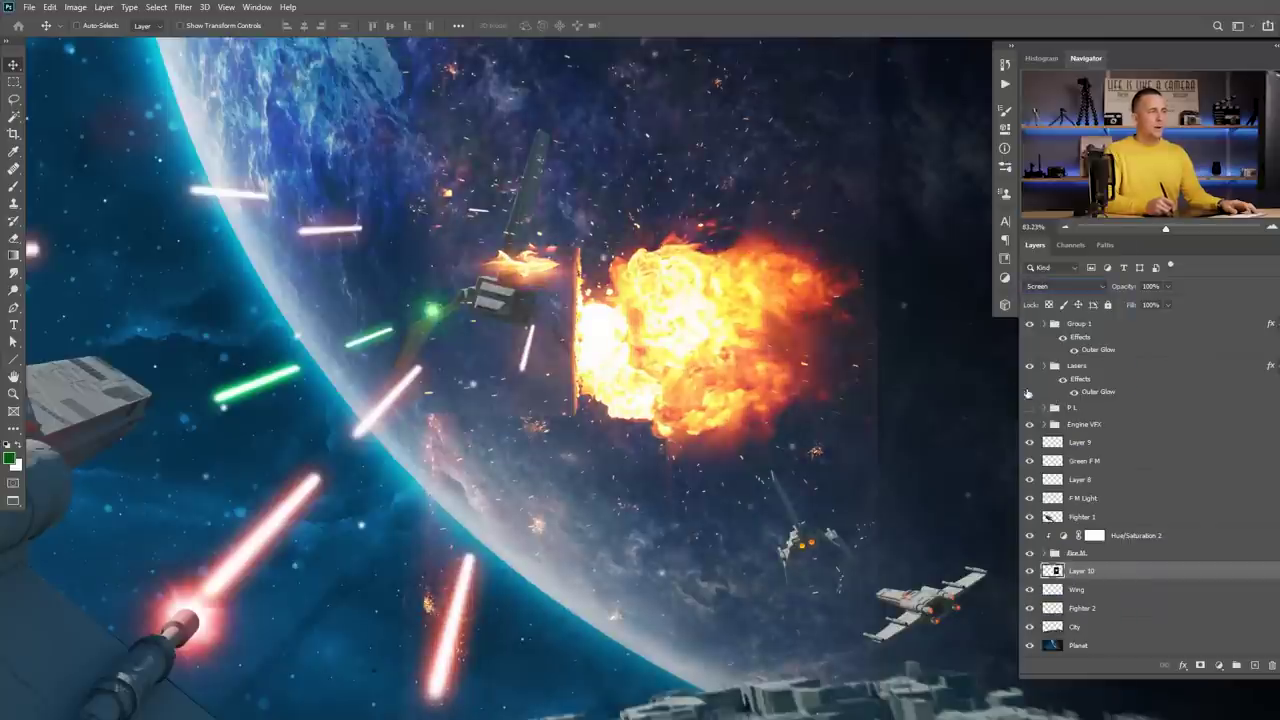
Darken the explosion layer's background with Levels, raising the black input level to about 34.
click(49, 7)
mouse_move(75, 7)
mouse_move(96, 41)
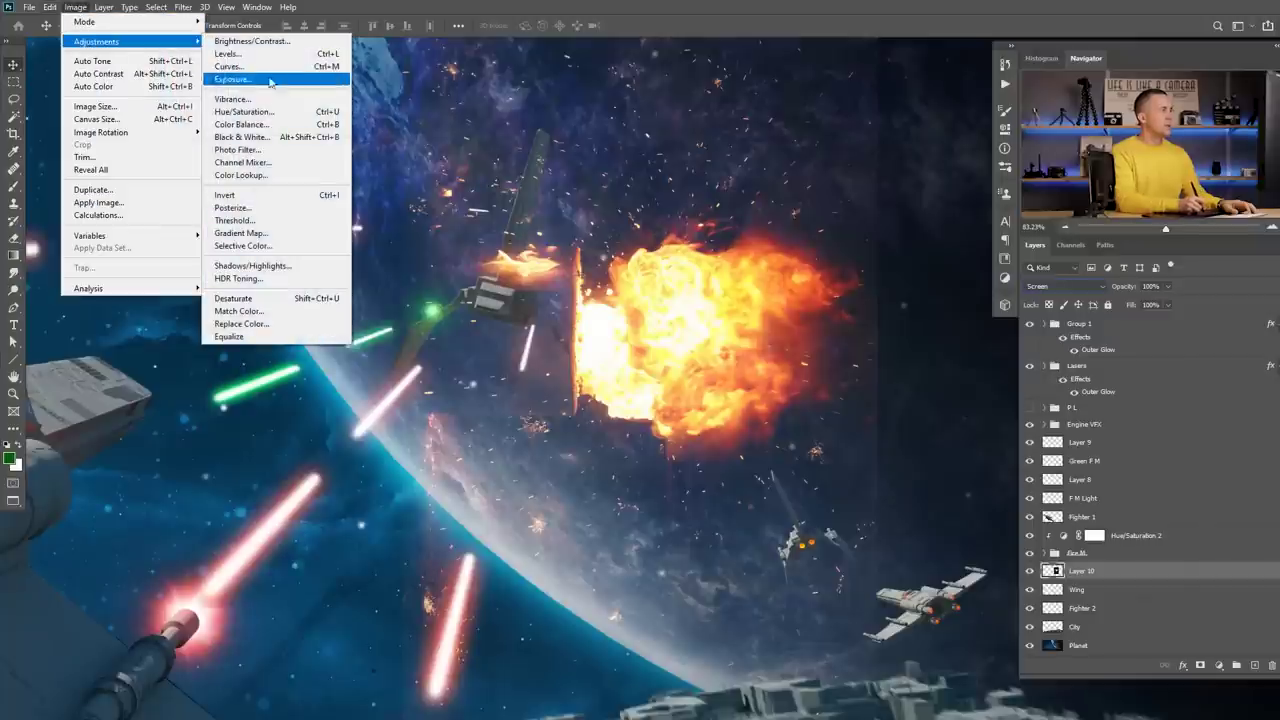
click(326, 55)
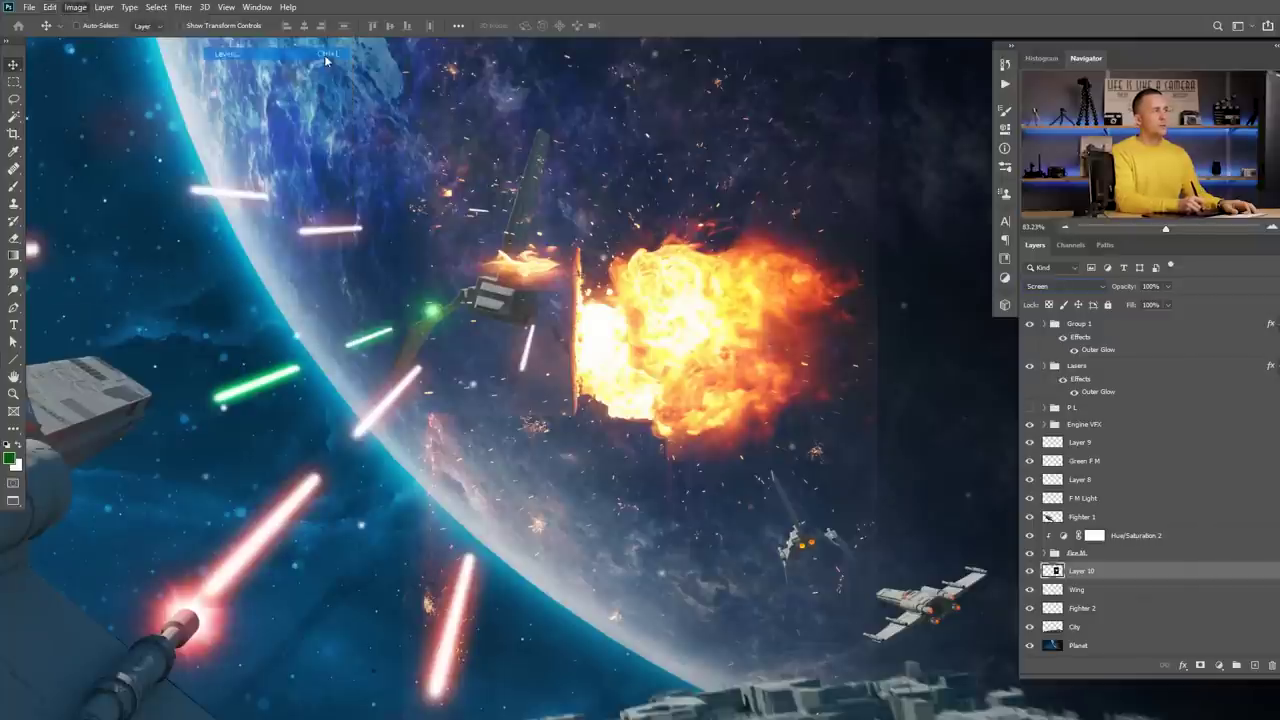
mouse_move(768, 330)
mouse_down()
mouse_move(783, 329)
mouse_move(716, 310)
mouse_move(774, 333)
mouse_up()
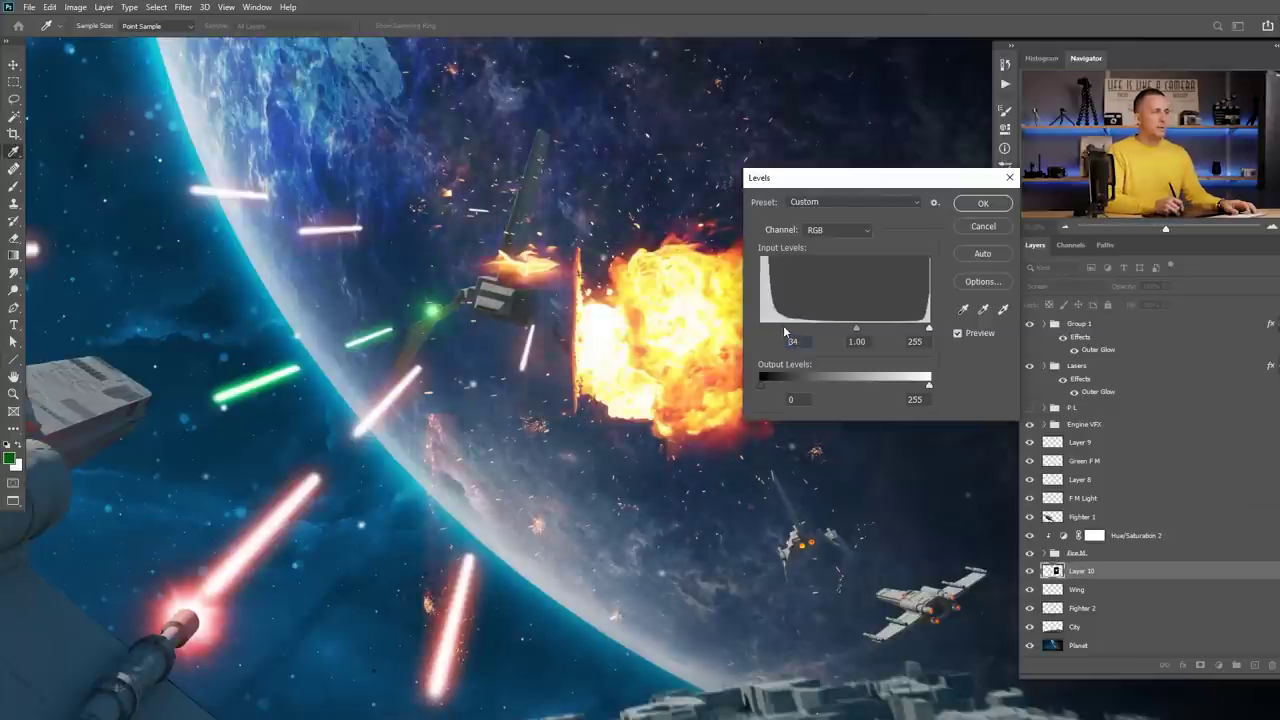
click(981, 204)
Scale the explosion down to about 25% and place it between the distant fighter's hull and the severed wing.
key(ctrl+t)
scroll(840, 343, down, 3)
drag(850, 343, 587, 252)
scroll(691, 357, up, 3)
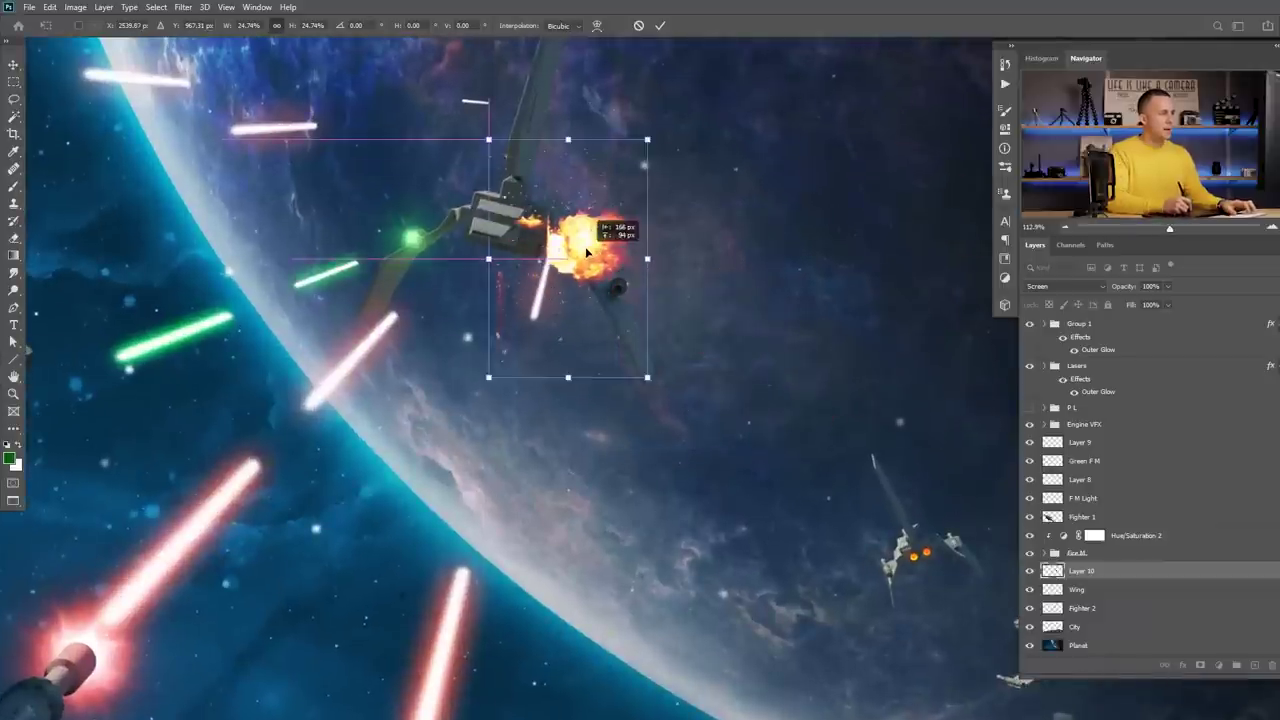
Rotate the explosion about 12° clockwise, shrink it slightly and align it with the broken edge of the hull.
scroll(575, 250, up, 3)
drag(723, 154, 731, 197)
drag(608, 243, 602, 241)
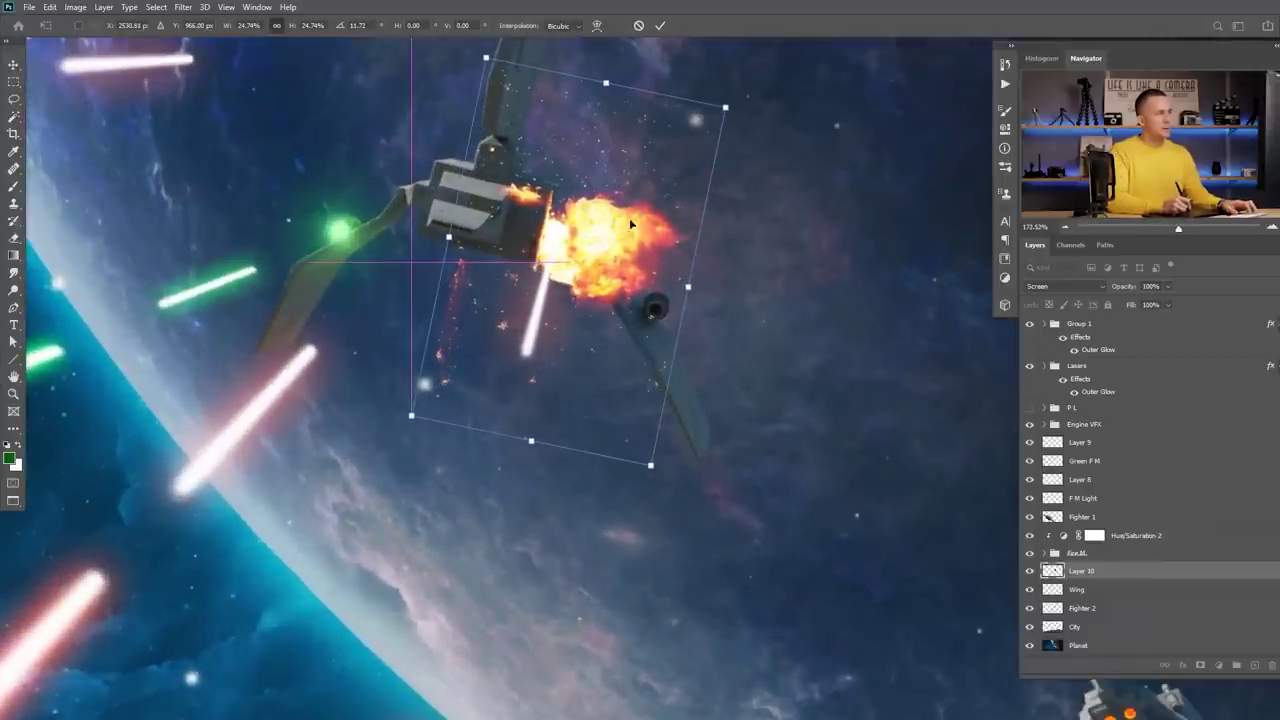
drag(724, 108, 714, 117)
drag(582, 261, 625, 262)
key(Return)
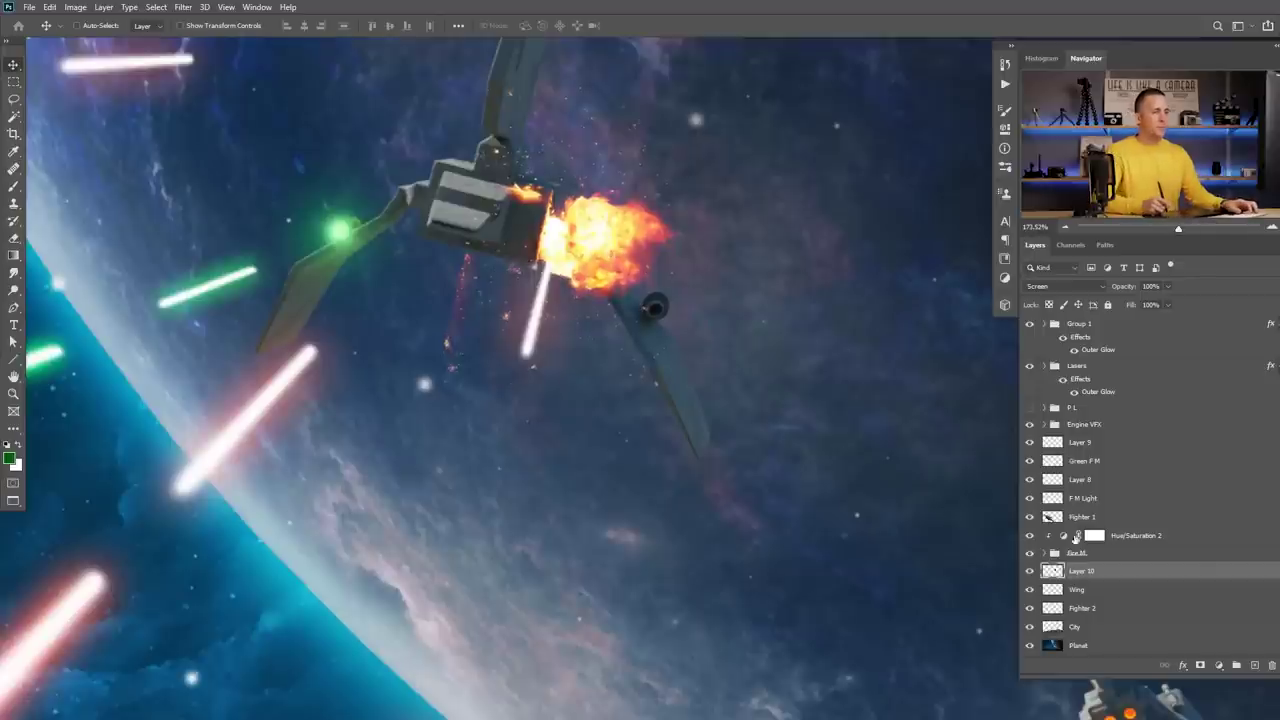
Erase the stray red streak of the explosion image below the distant fighter's hull.
key(e)
drag(413, 296, 463, 276)
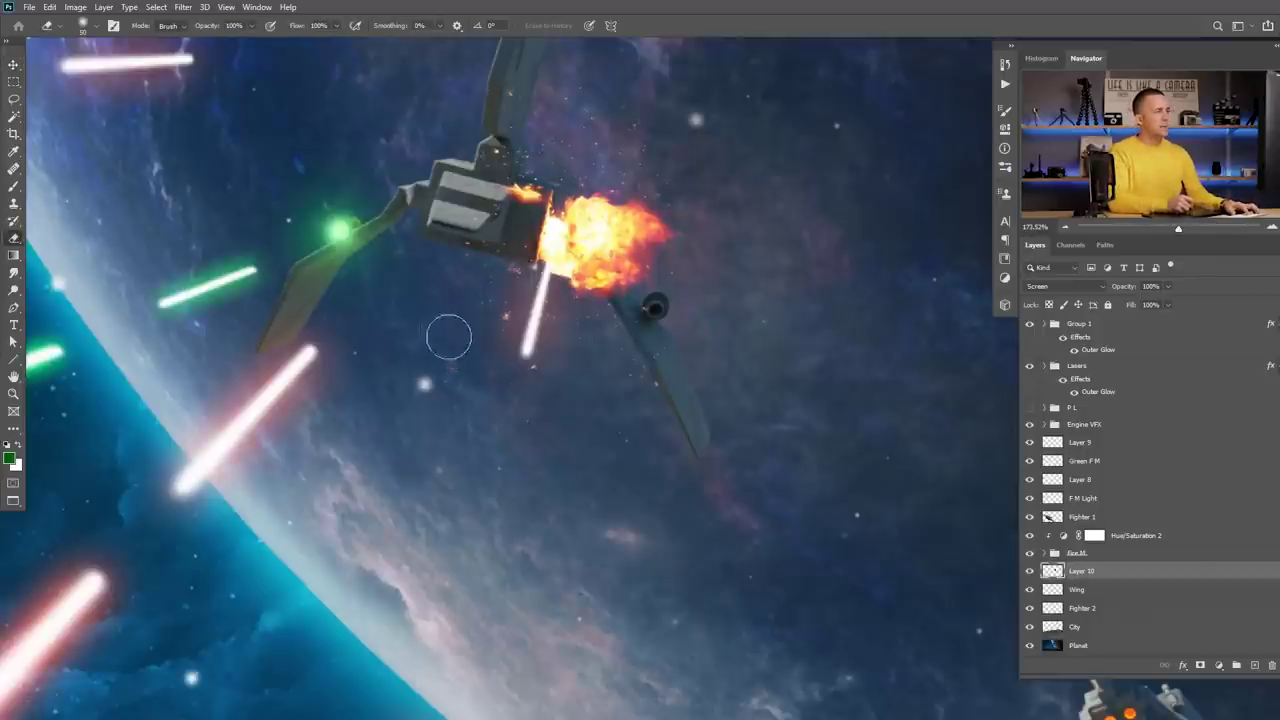
scroll(539, 352, down, 3)
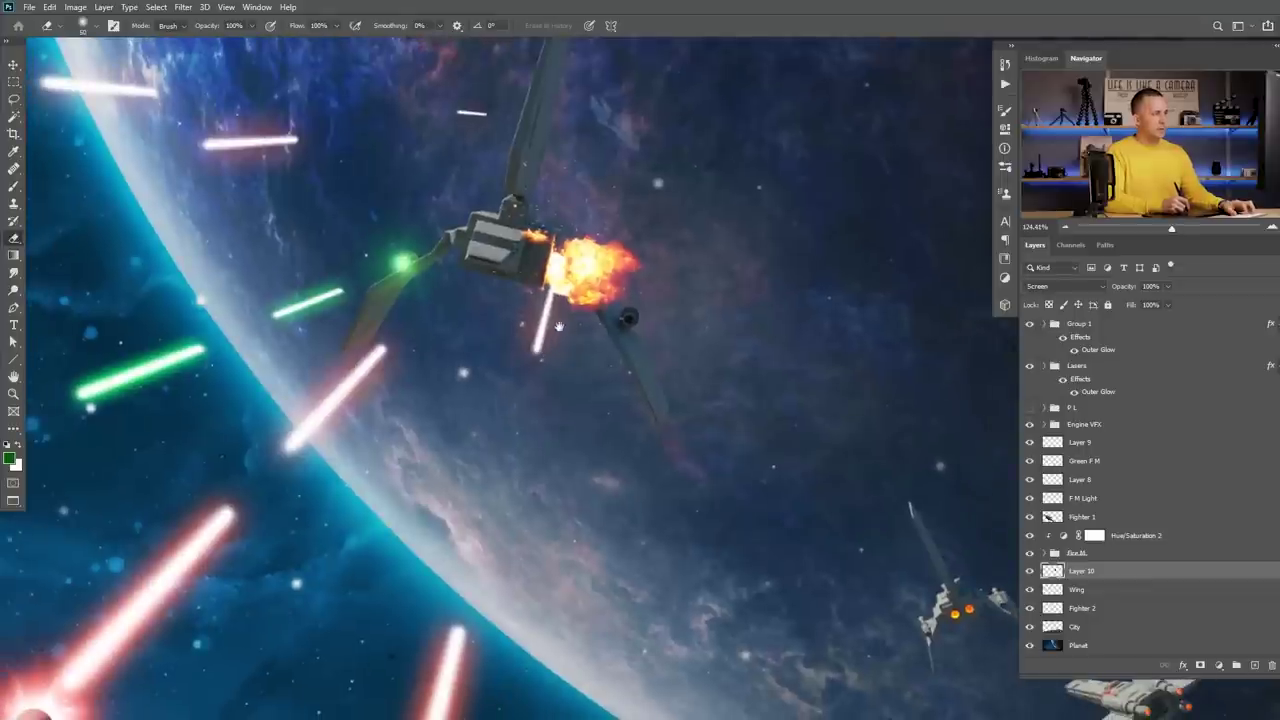
scroll(559, 327, up, 2)
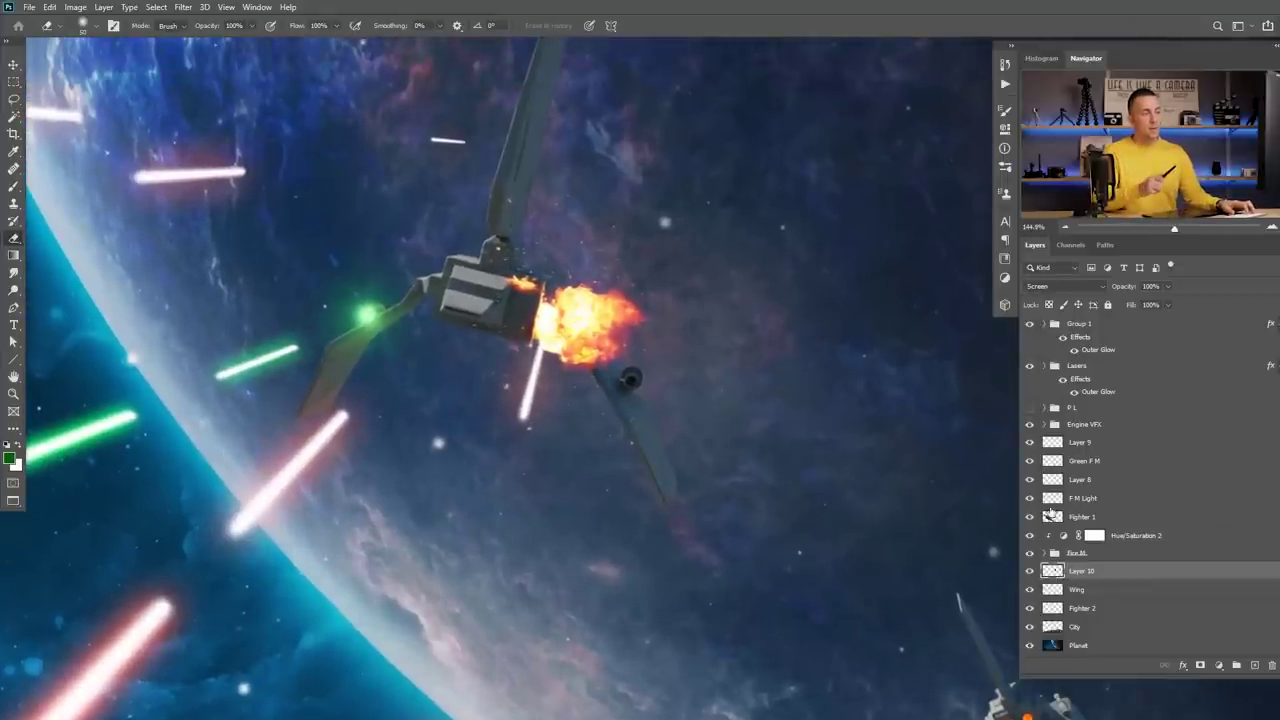
Duplicate the explosion layer and erase the fireball on the copy to strengthen only the surrounding sparks.
scroll(507, 238, up, 3)
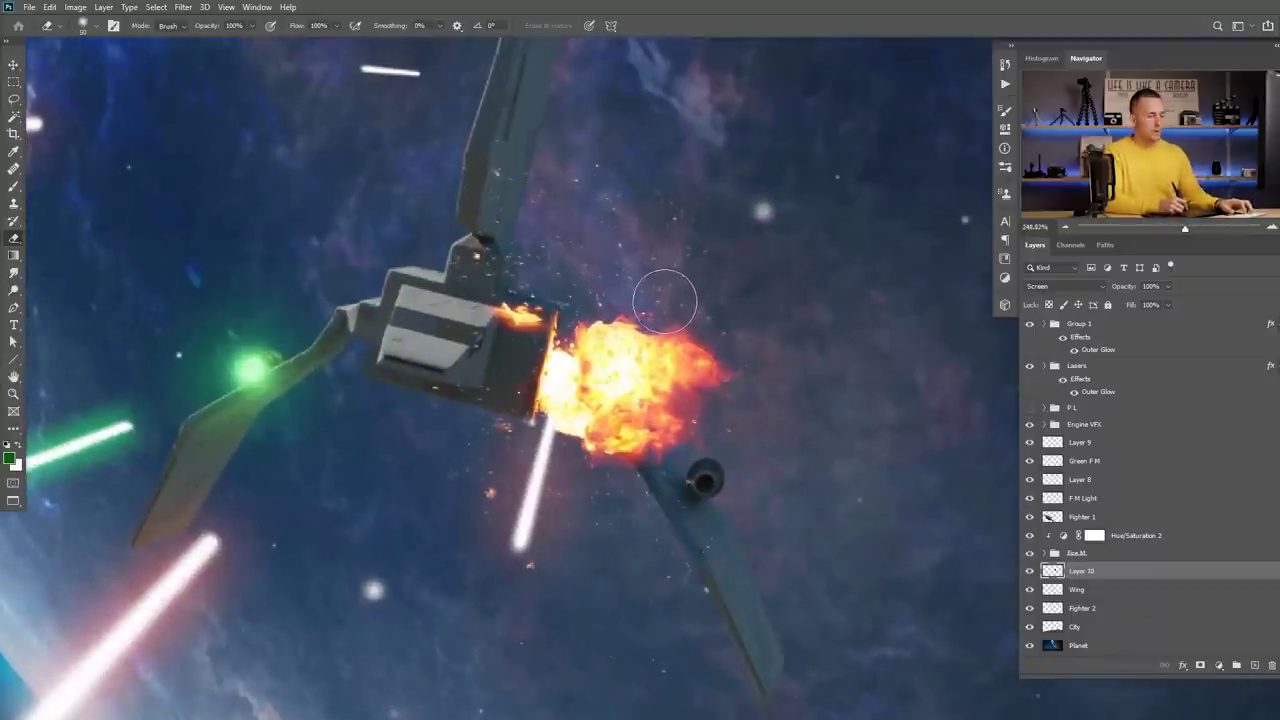
key(ctrl+j)
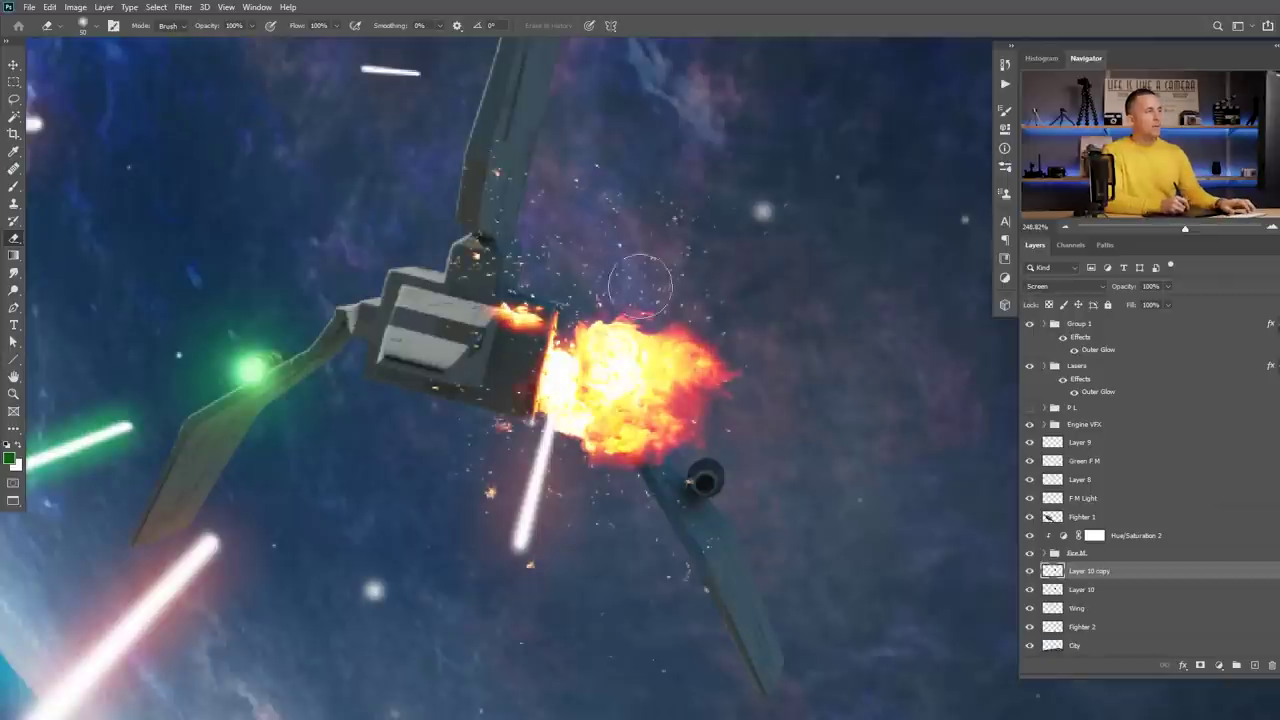
mouse_move(620, 383)
mouse_down()
mouse_move(582, 386)
mouse_move(675, 375)
mouse_move(651, 426)
mouse_move(621, 392)
mouse_move(565, 395)
mouse_move(658, 362)
mouse_move(690, 389)
mouse_move(623, 419)
mouse_move(617, 382)
mouse_move(593, 368)
mouse_move(663, 404)
mouse_move(581, 423)
mouse_move(599, 363)
mouse_move(689, 380)
mouse_move(665, 418)
mouse_move(610, 358)
mouse_move(584, 399)
mouse_move(592, 262)
mouse_up()
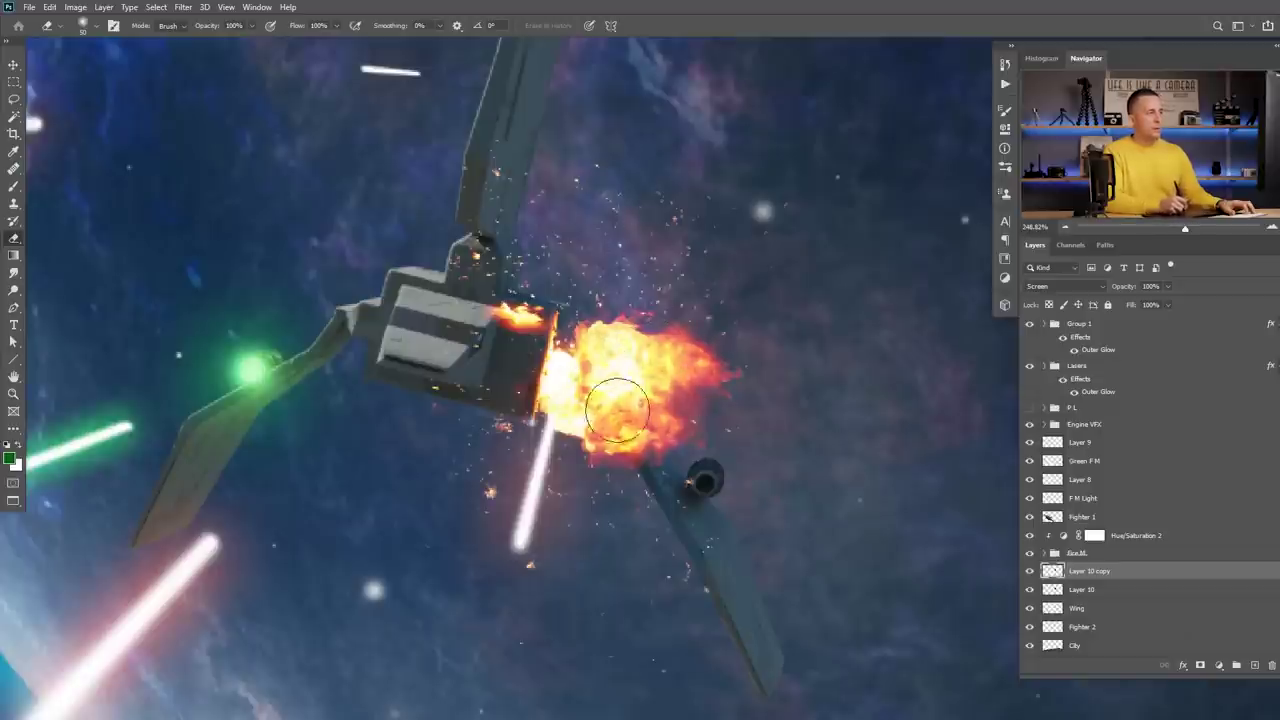
Merge the explosion layer with its copy and set the merged layer's blend mode to Screen.
shift+click(1087, 592)
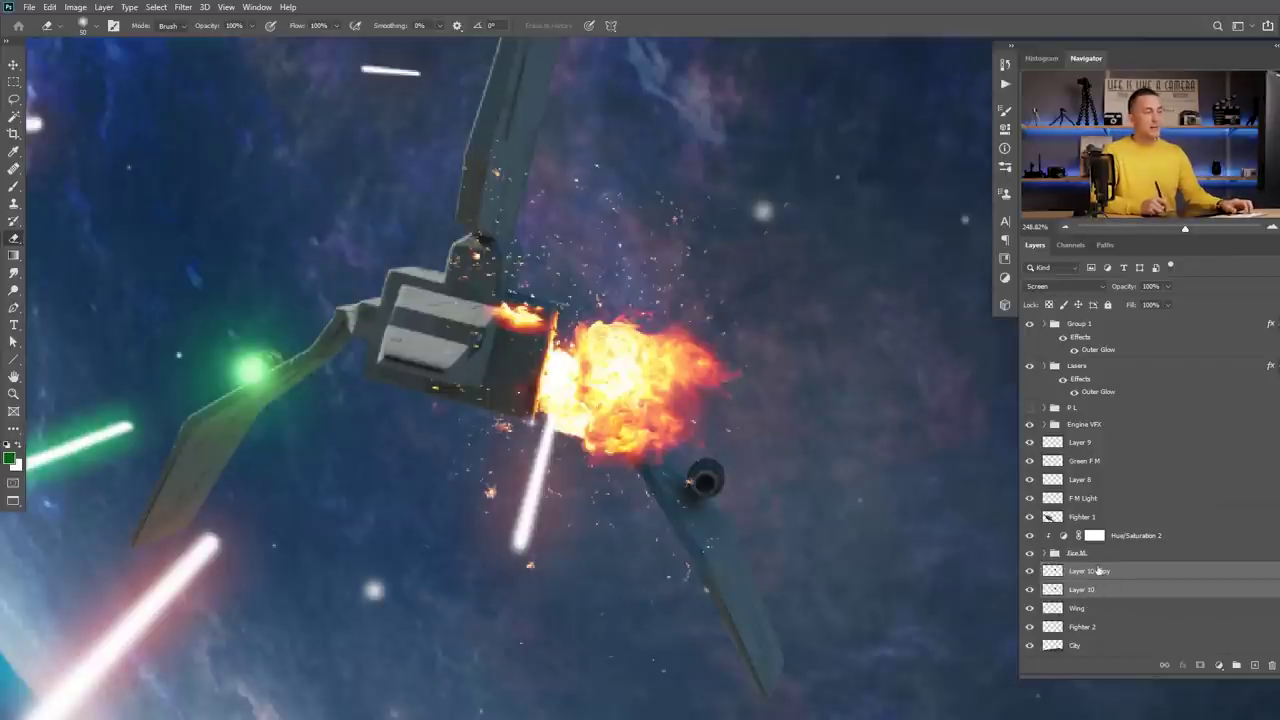
key(ctrl+e)
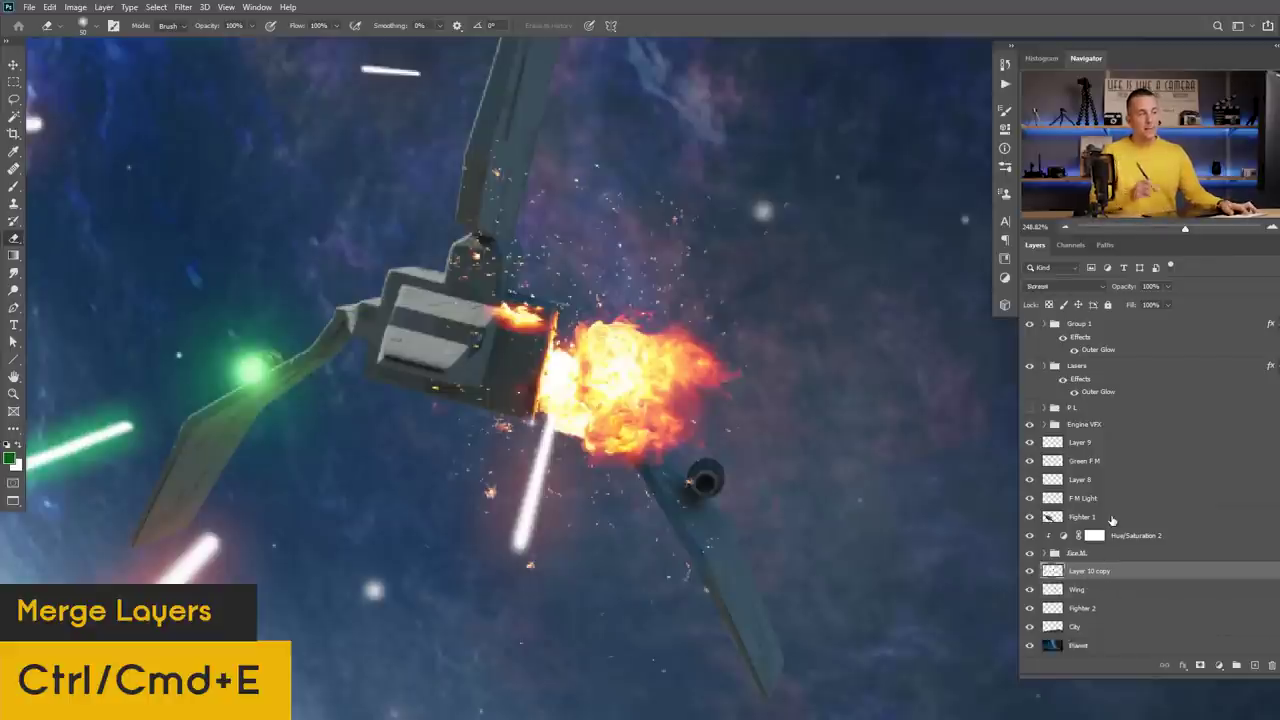
click(1065, 286)
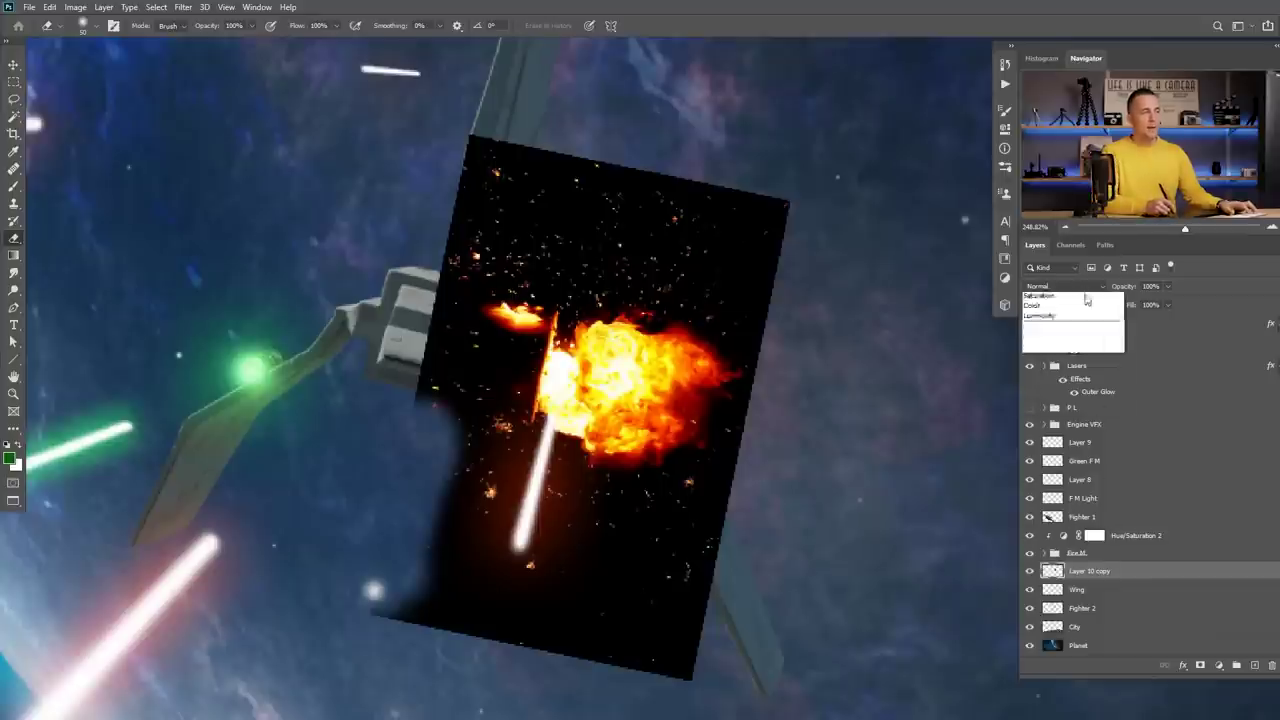
click(1050, 398)
Rename the merged explosion layer as Explosion.
key(ctrl+0)
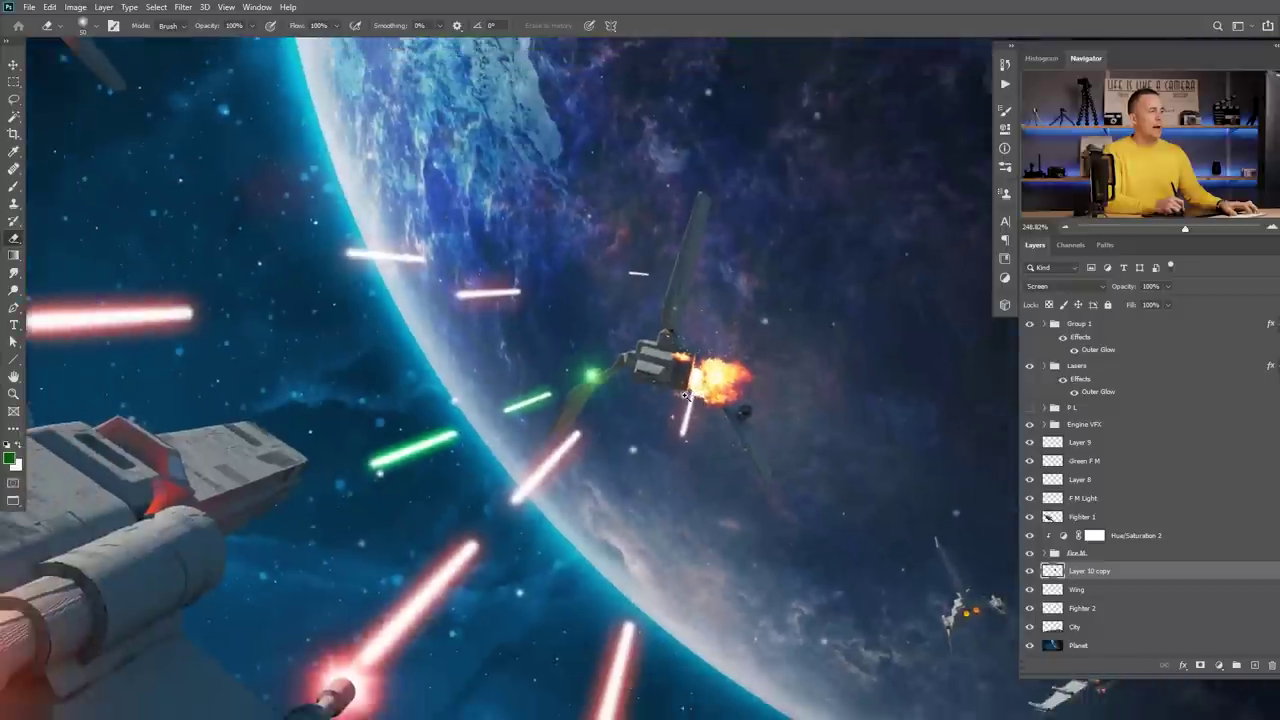
double_click(1090, 570)
text(Explosion)
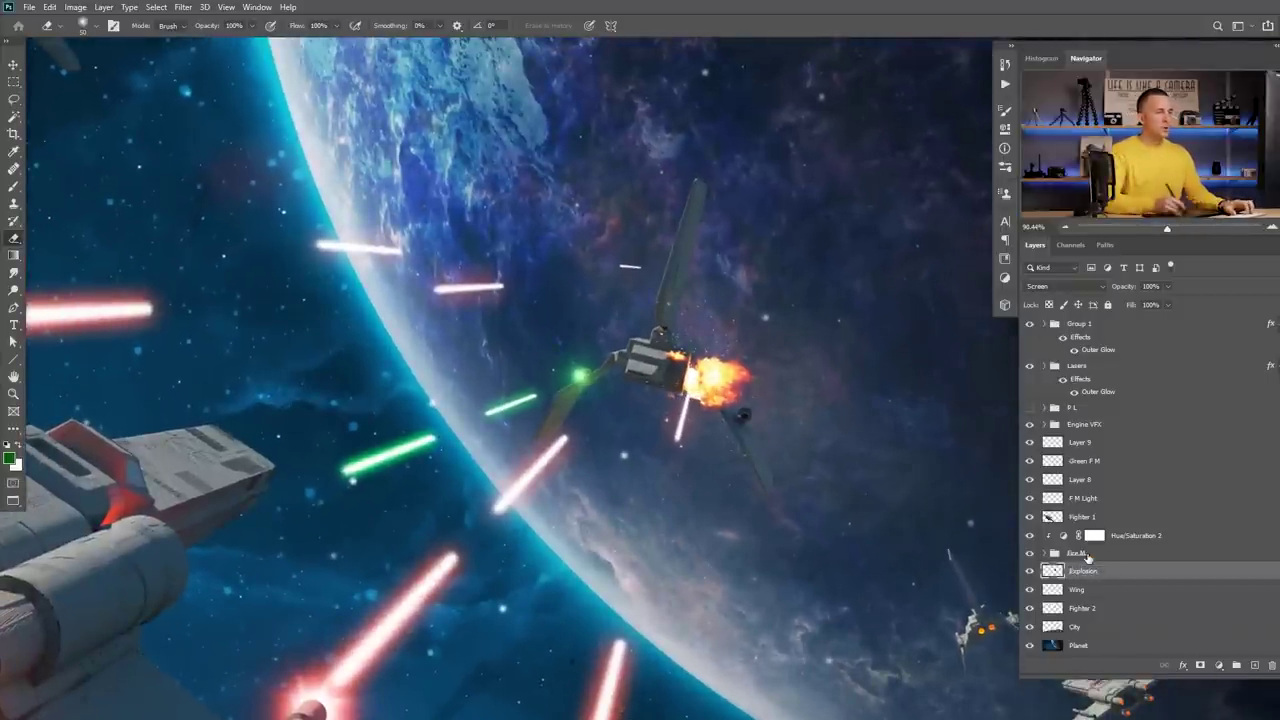
Select the Wing layer and adjust the severed wing's position beside the explosion.
mouse_move(757, 440)
mouse_down()
mouse_move(616, 368)
mouse_move(632, 362)
mouse_move(627, 342)
mouse_move(691, 432)
mouse_up()
key(v)
drag(717, 498, 720, 475)
drag(615, 348, 604, 348)
drag(588, 314, 548, 356)
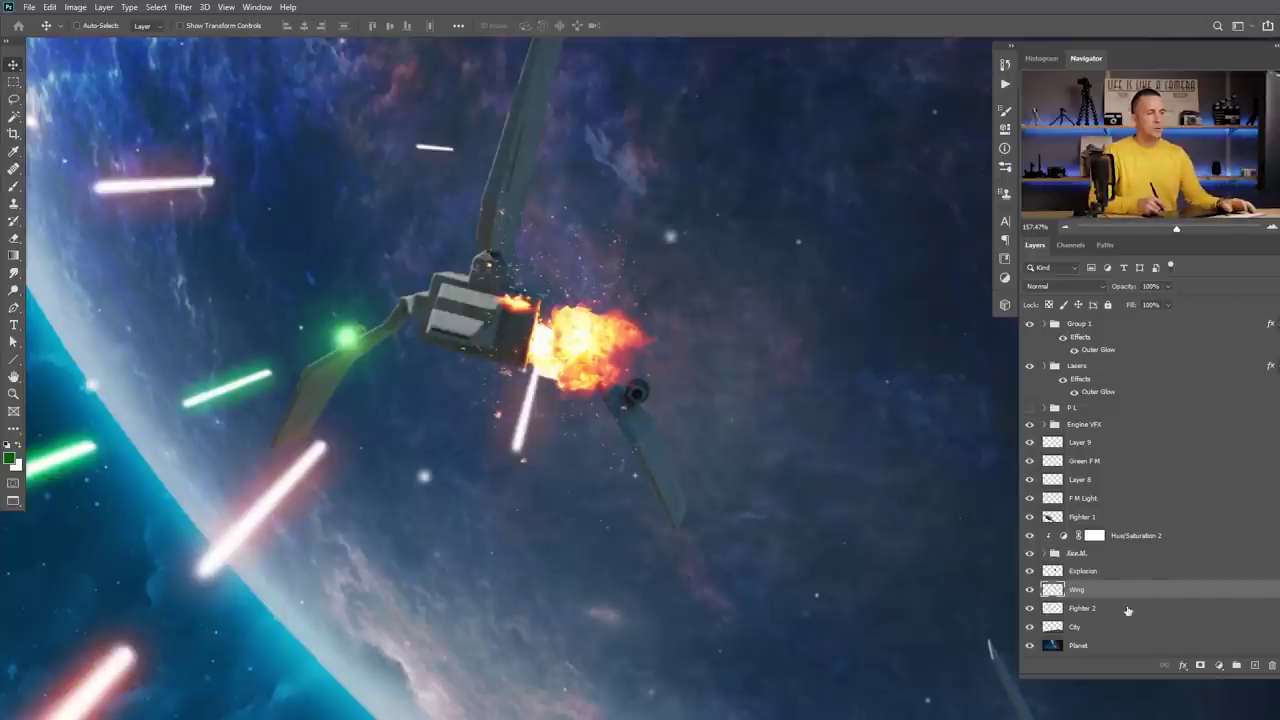
Create a new layer above Wing and set its blend mode to Linear Dodge (Add).
click(1256, 665)
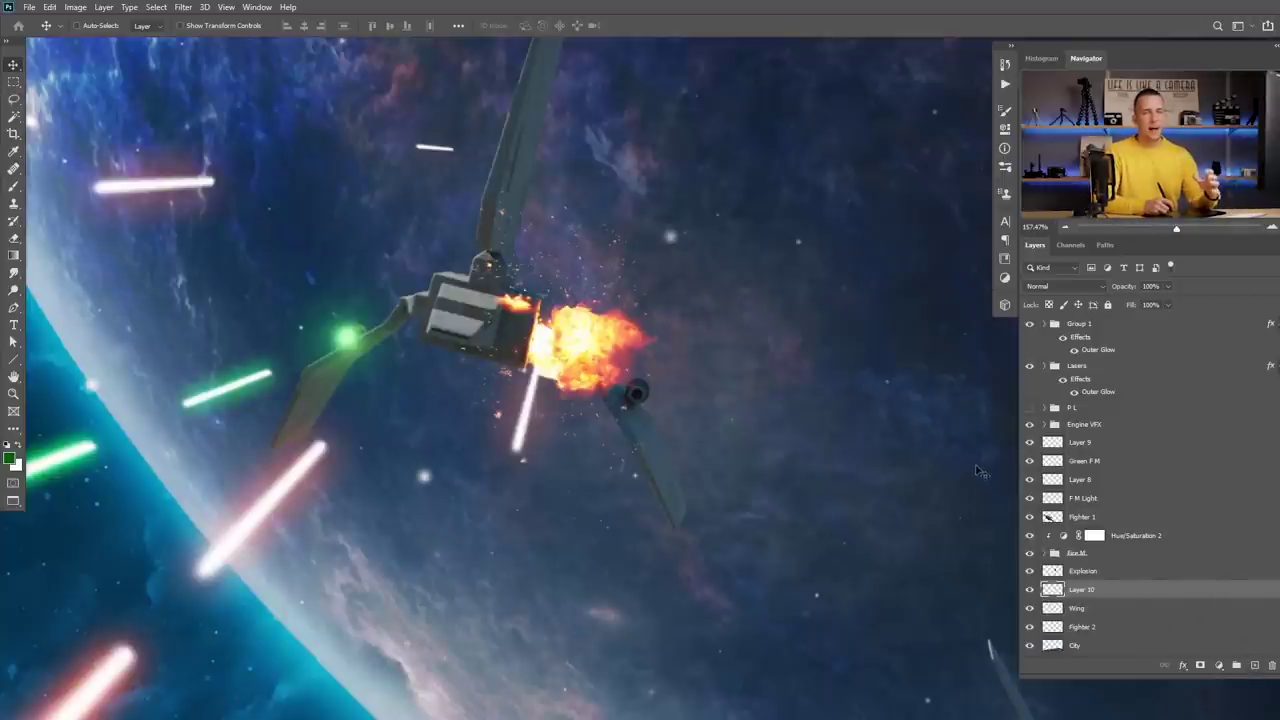
click(1054, 287)
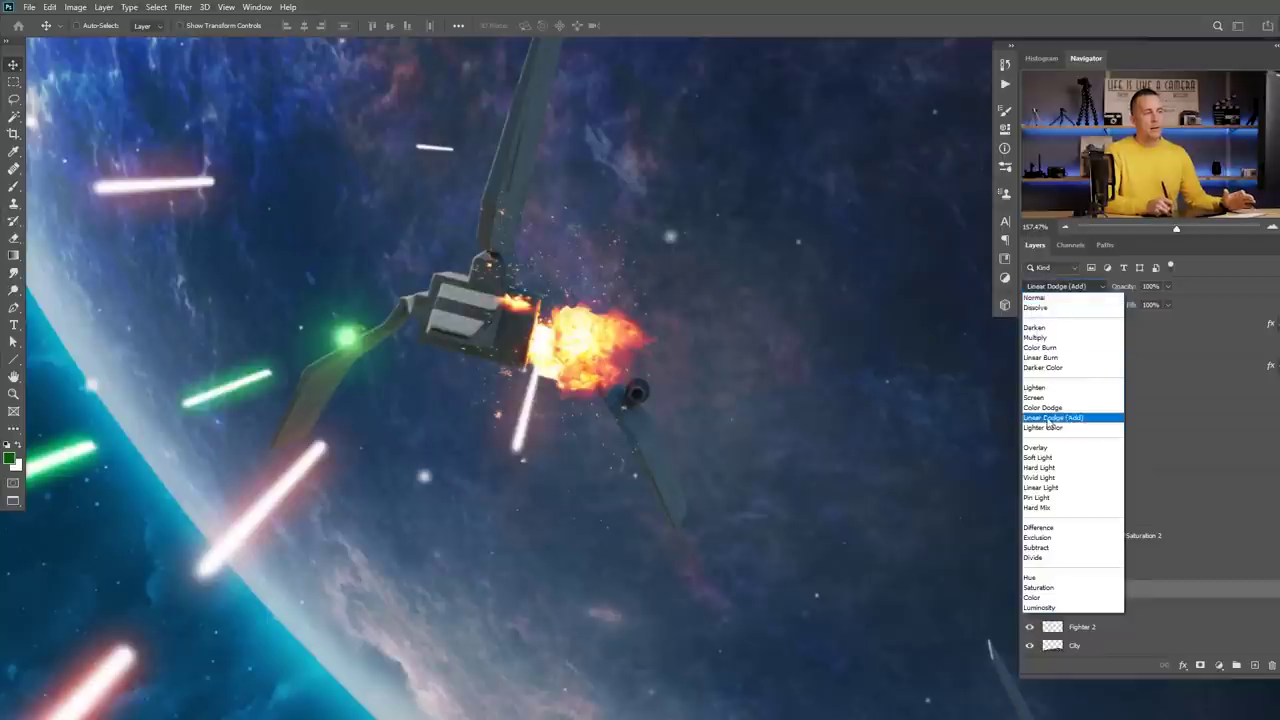
click(1054, 418)
Set the foreground color to dark red 660b01 and brush fire light onto the hull and wings at 10% opacity.
click(16, 448)
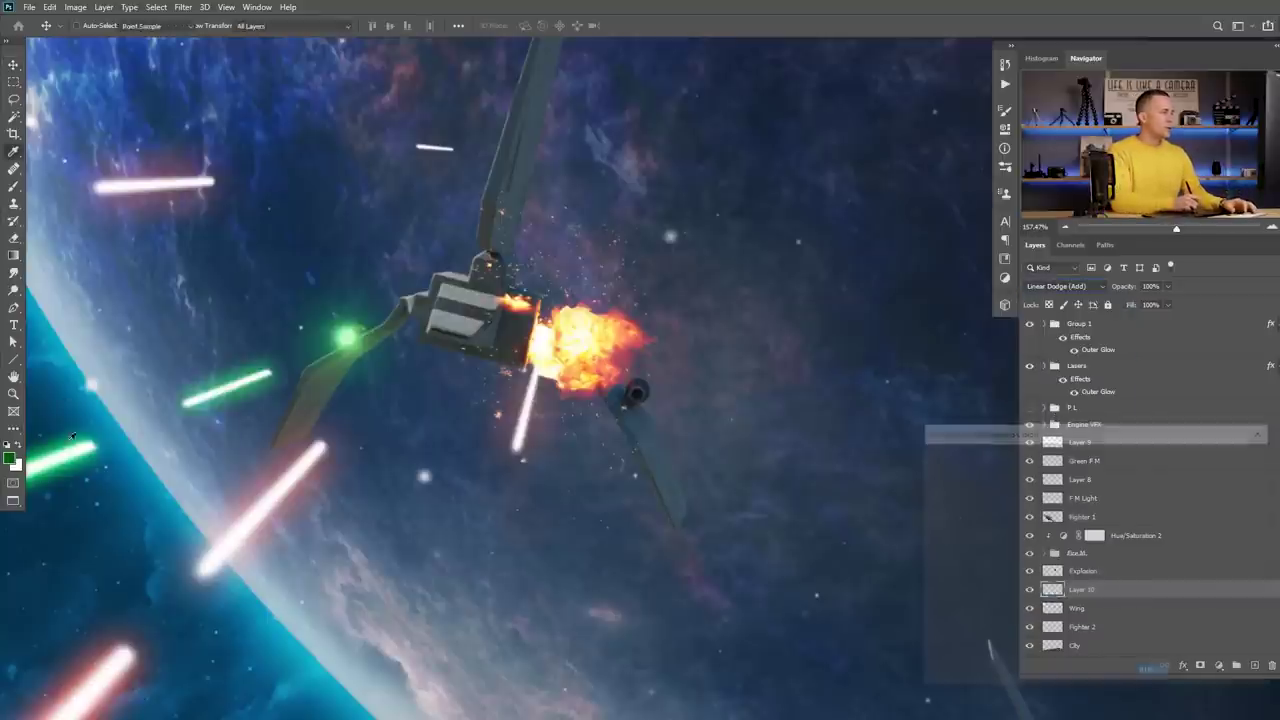
click(1113, 622)
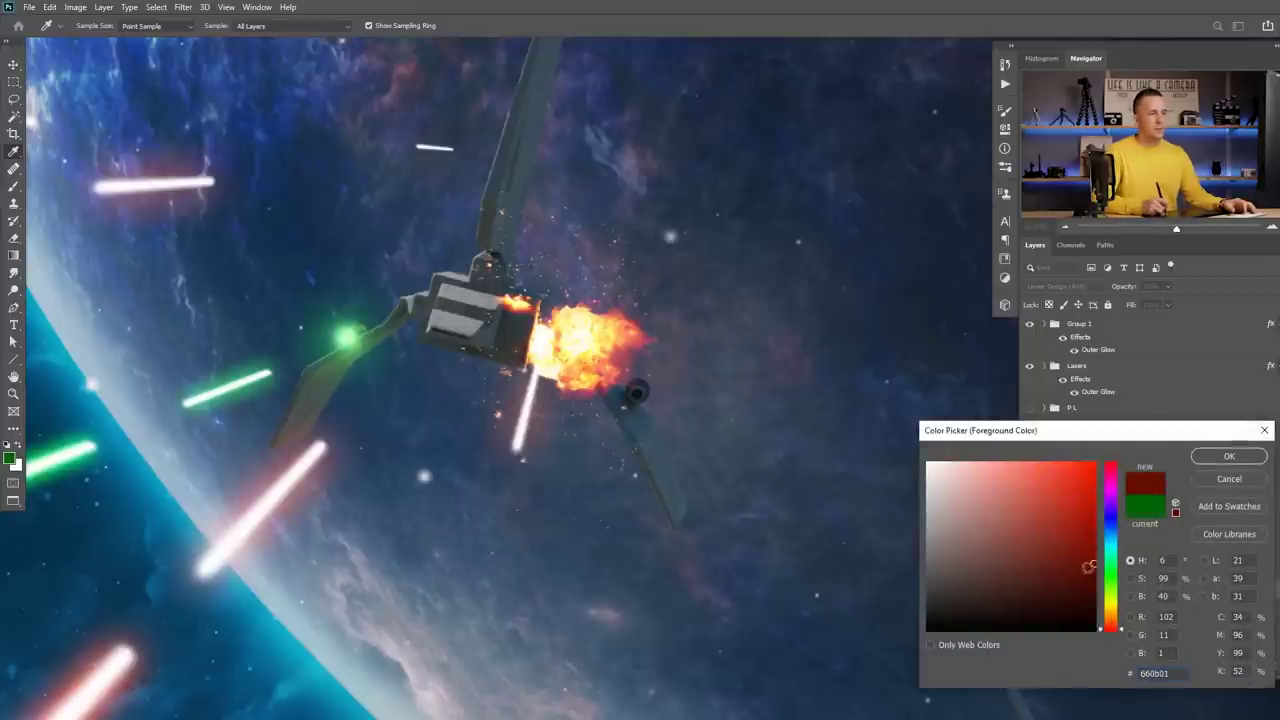
click(1203, 459)
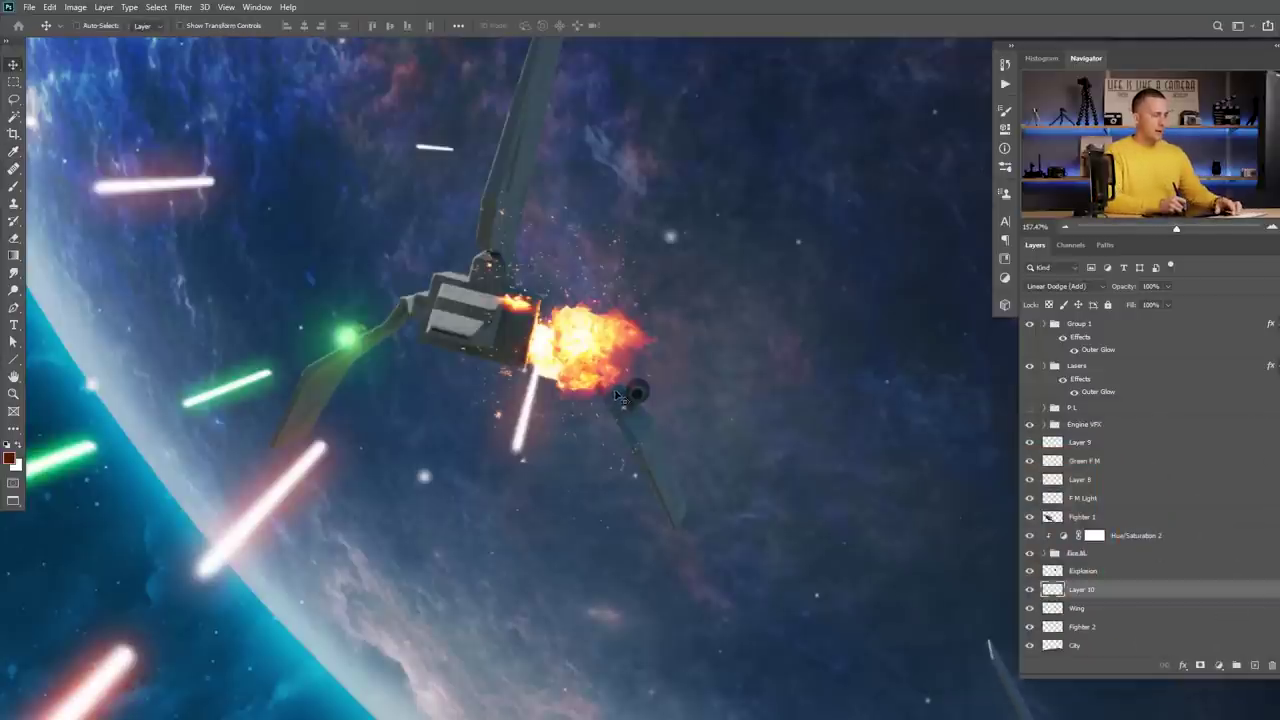
key(b)
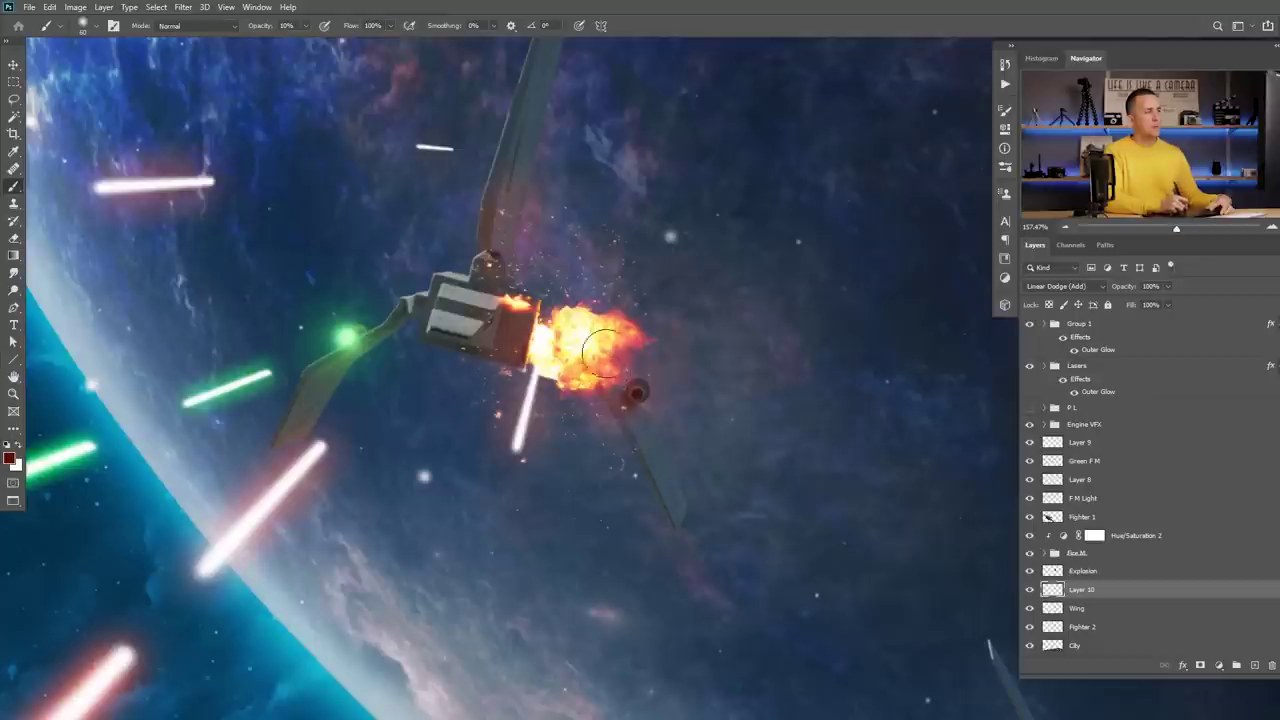
Add another layer above the painted red light on Layer 10 and set it to Linear Dodge (Add).
click(1255, 666)
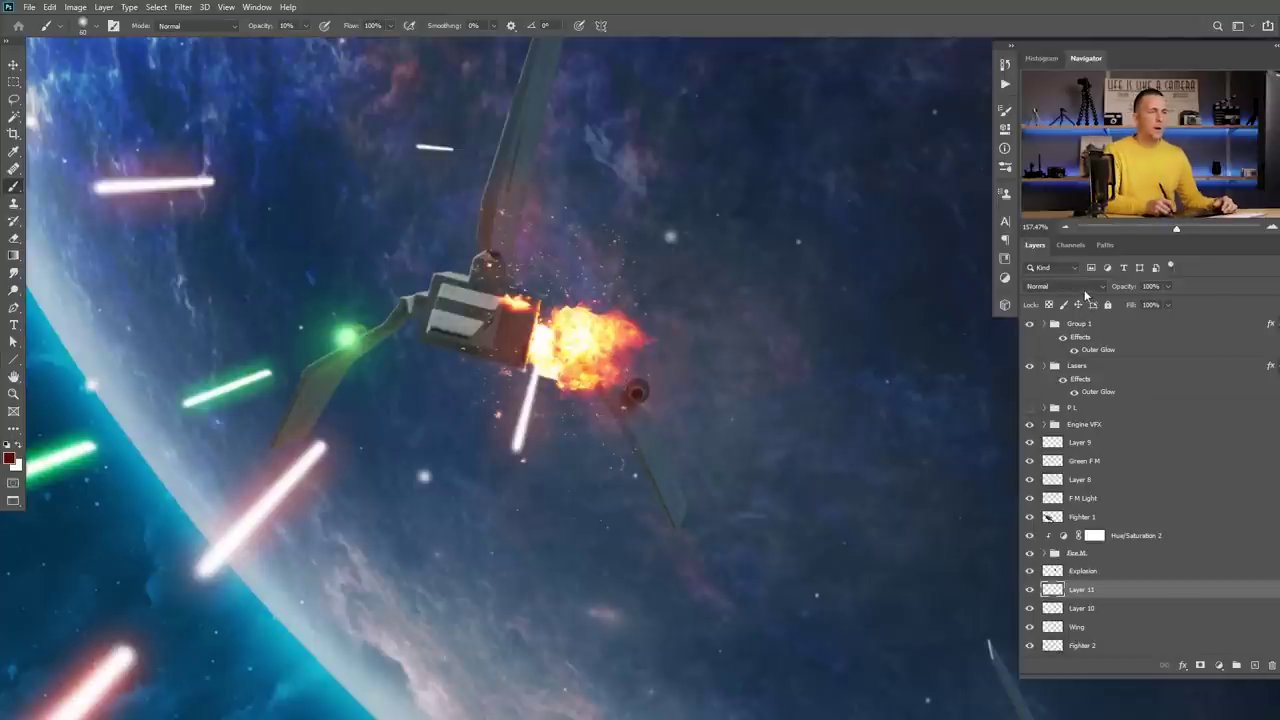
click(1085, 295)
click(1072, 414)
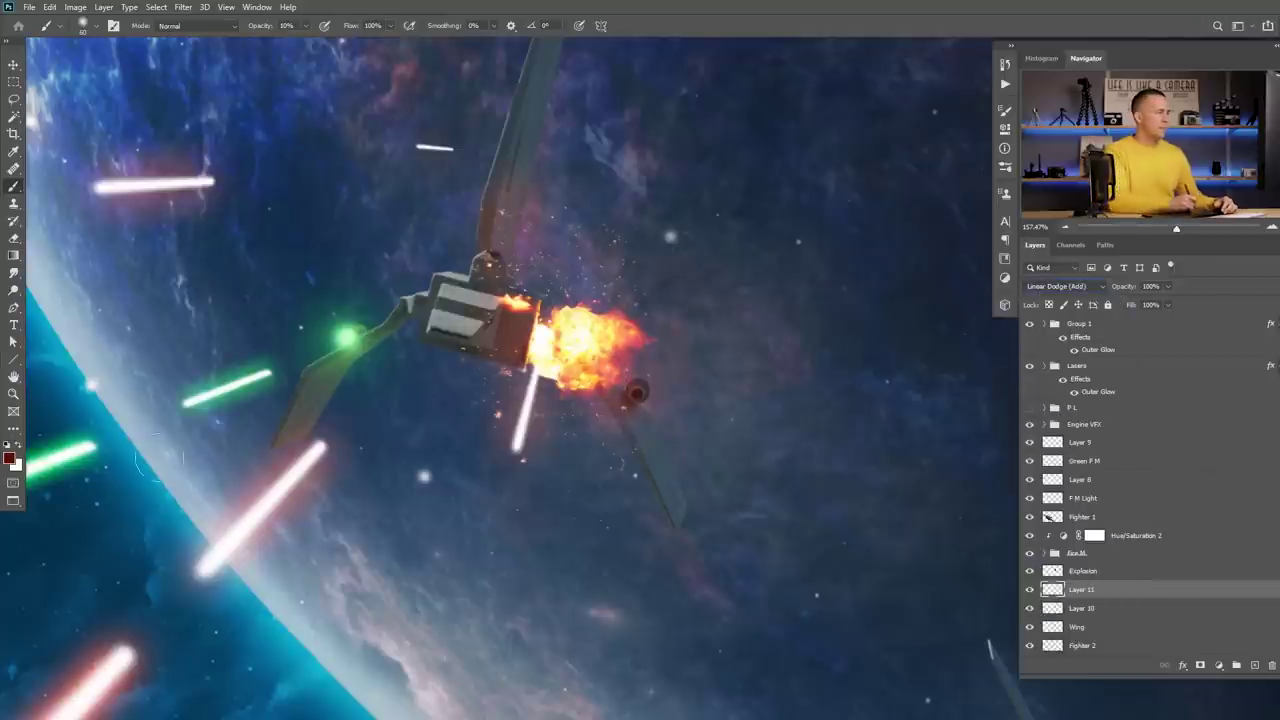
Set a slightly brighter red foreground color and brush fire light onto the hull and severed wing near the explosion on Layer 11.
click(12, 460)
click(1229, 457)
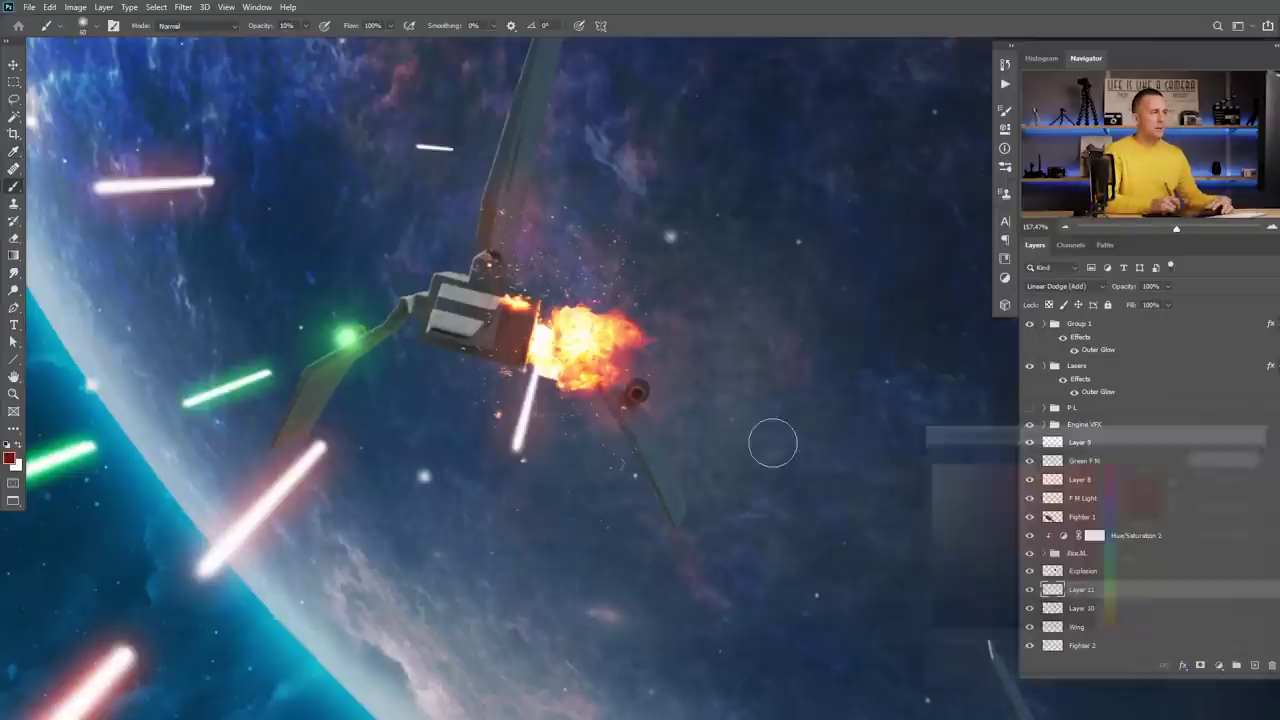
mouse_move(614, 394)
mouse_down()
mouse_move(643, 426)
mouse_move(606, 380)
mouse_up()
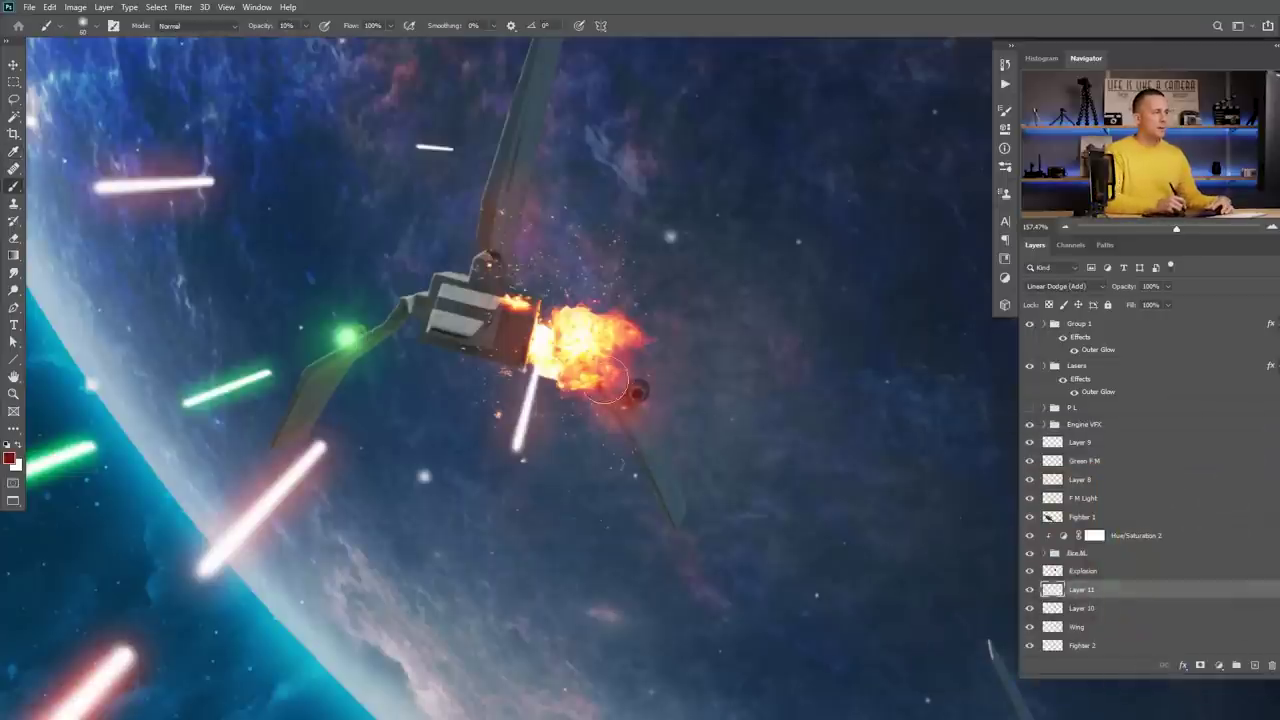
mouse_move(513, 333)
mouse_down()
mouse_move(490, 345)
mouse_move(485, 330)
mouse_move(503, 345)
mouse_up()
Brush finer red light with a smaller brush along the base of the upper wing, the hull edge and the severed wing's joint.
key(bracketleft)
key(bracketleft)
key(bracketleft)
key(bracketleft)
mouse_move(502, 238)
mouse_down()
mouse_move(517, 189)
mouse_move(500, 295)
mouse_move(503, 278)
mouse_up()
drag(515, 340, 619, 410)
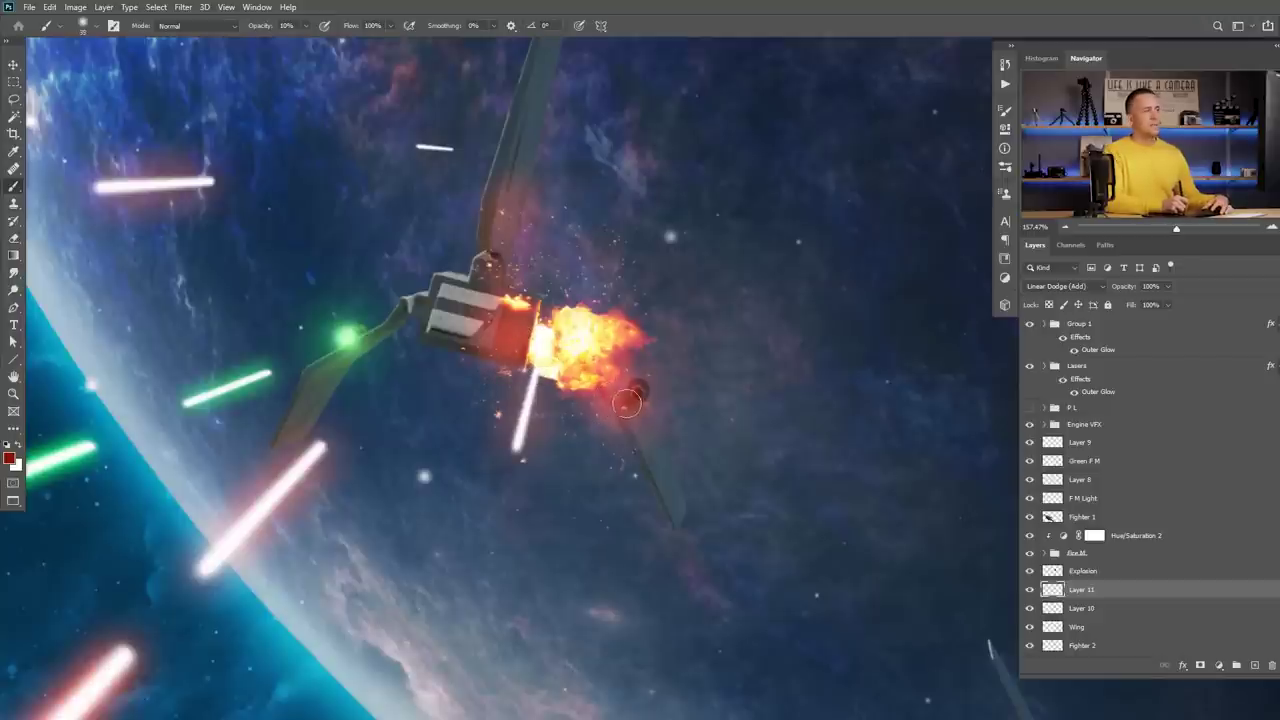
key(bracketright)
key(bracketright)
key(bracketright)
key(bracketright)
key(bracketright)
key(bracketright)
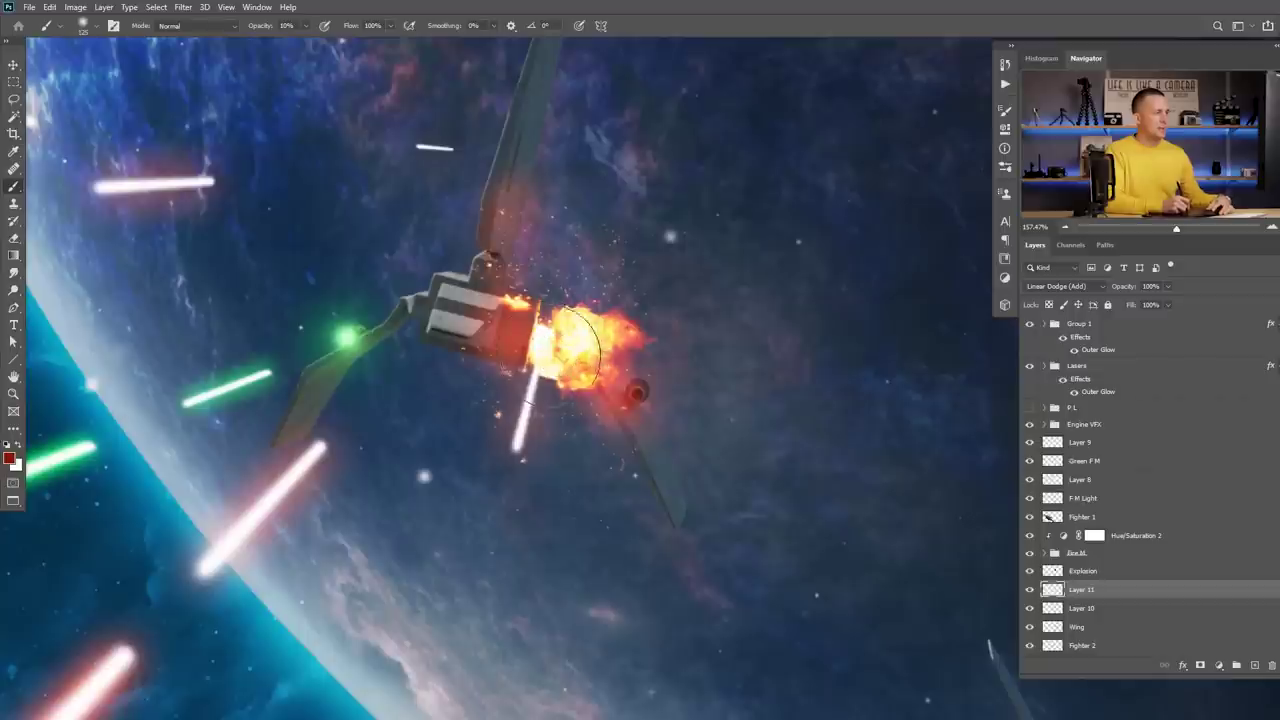
key(bracketleft)
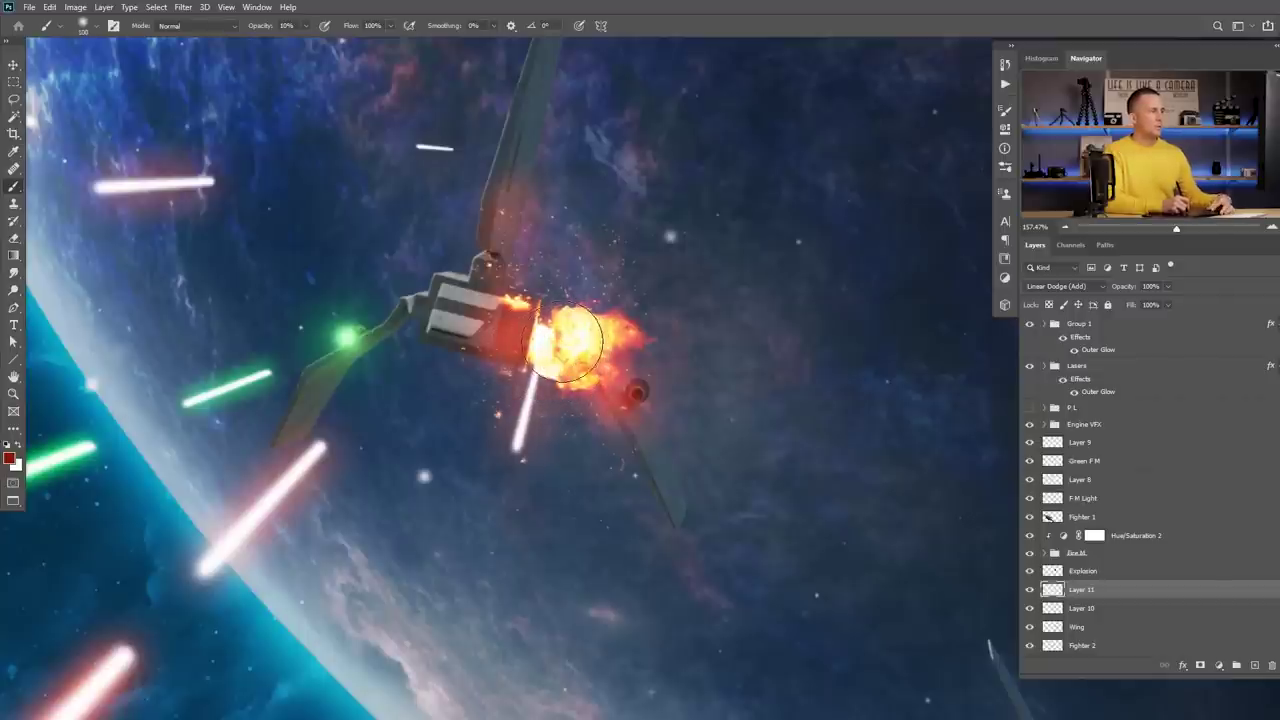
Compare the damaged fighter with and without the Layer 11 fire light and the Explosion layer.
key(space)
mouse_move(571, 357)
mouse_down()
mouse_move(506, 390)
mouse_move(583, 368)
mouse_up()
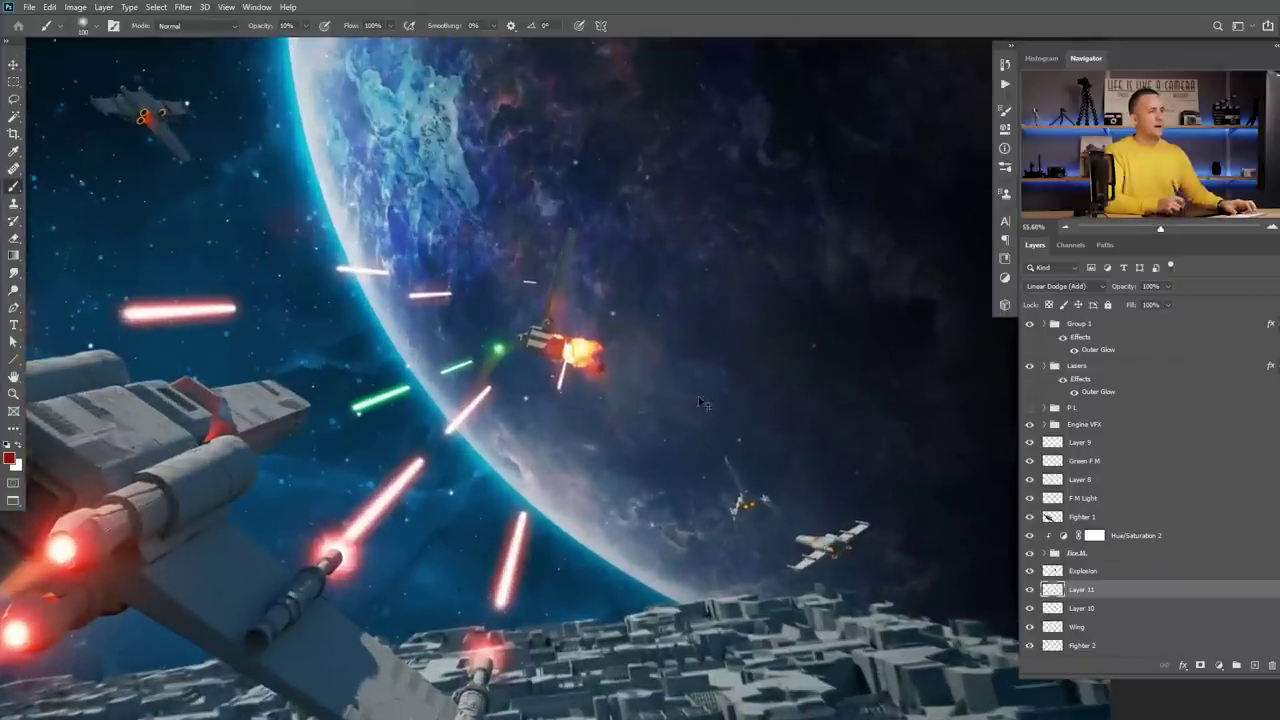
click(1030, 589)
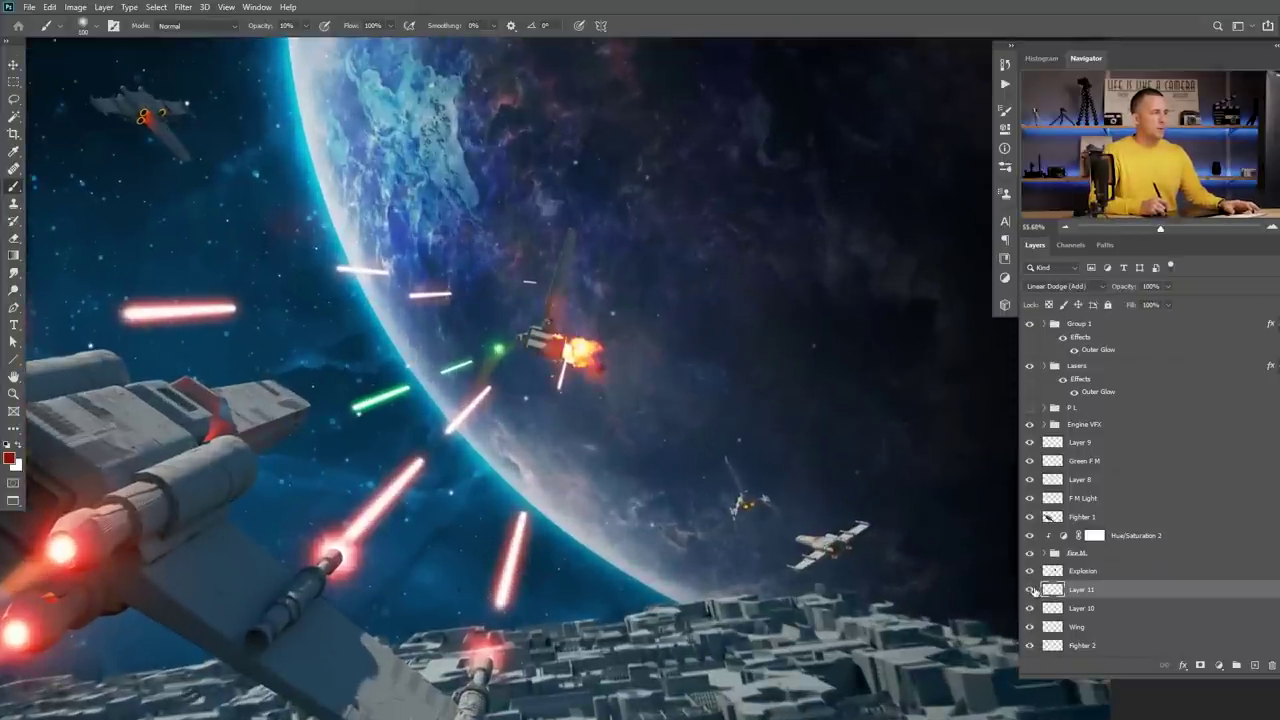
click(1030, 570)
click(1030, 570)
scroll(583, 332, up, 1)
scroll(583, 332, up, 2)
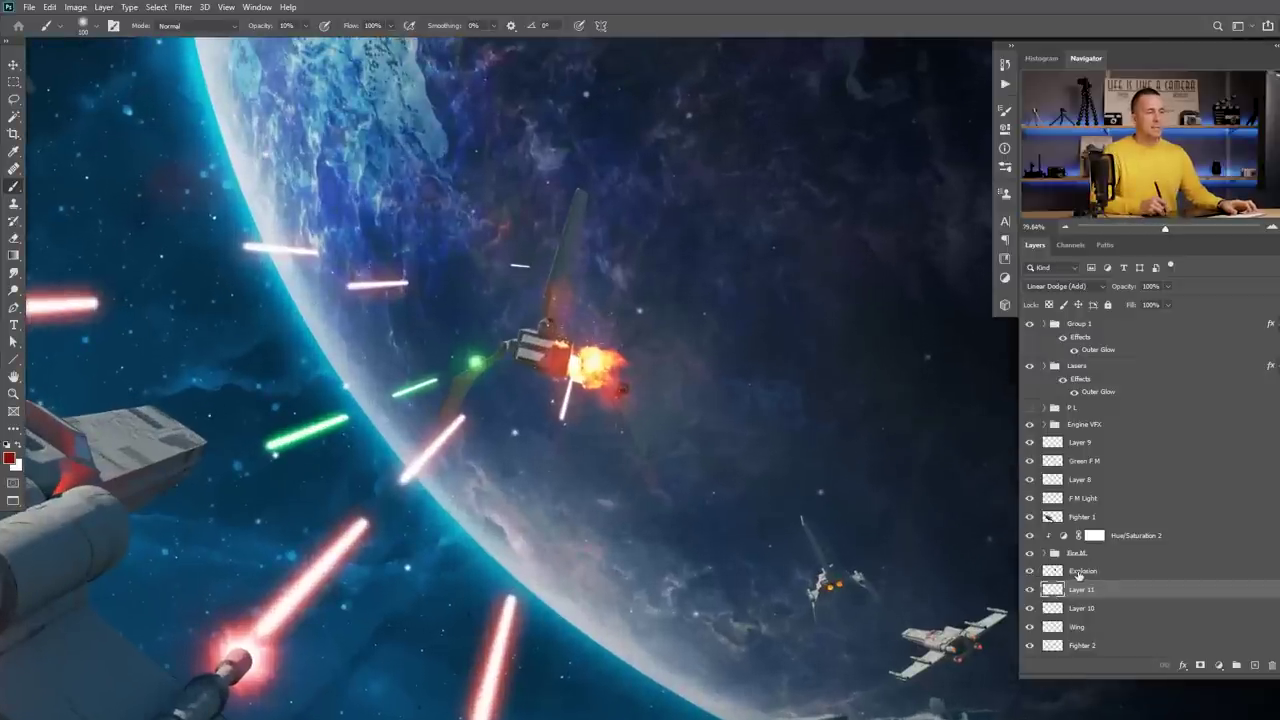
Create a new layer above Explosion and name it Debris.
click(1104, 575)
click(1253, 666)
double_click(1080, 566)
text(Debris)
key(Return)
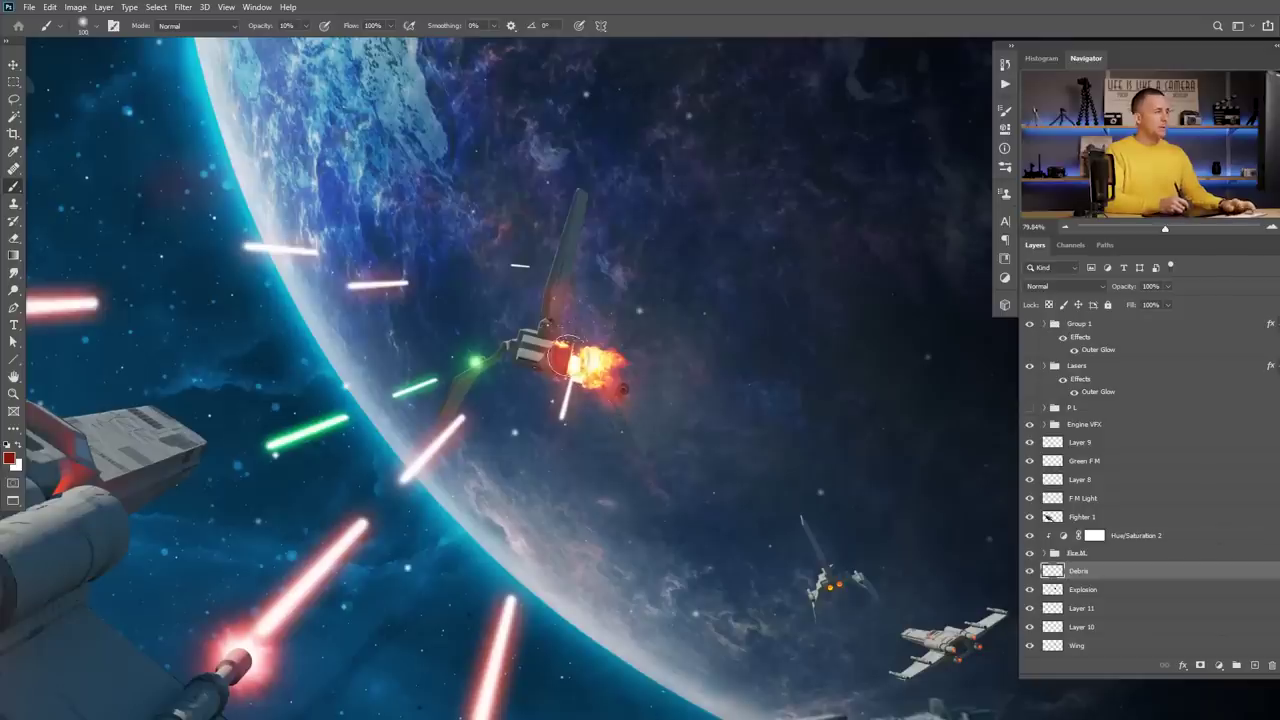
Choose the Debris 01 brush at 100% opacity and paint debris particles over and around the explosion on the Debris layer.
right_click(690, 590)
drag(926, 414, 930, 463)
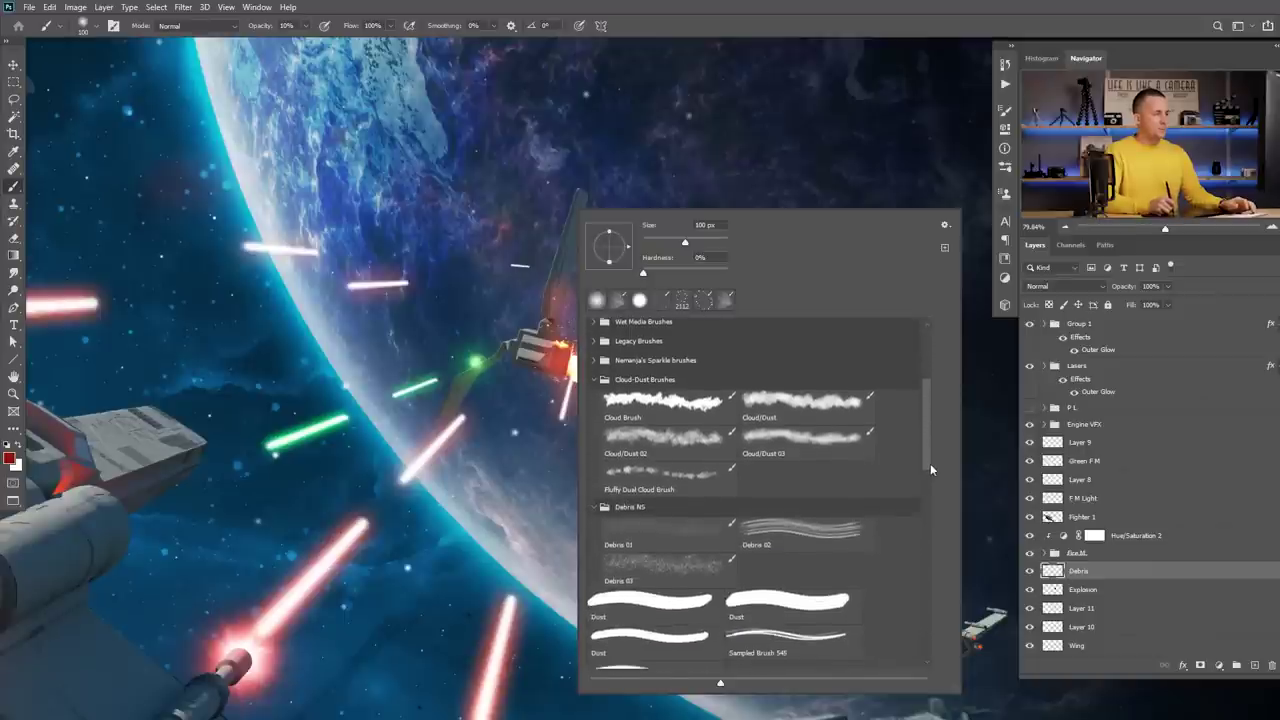
click(657, 554)
click(626, 514)
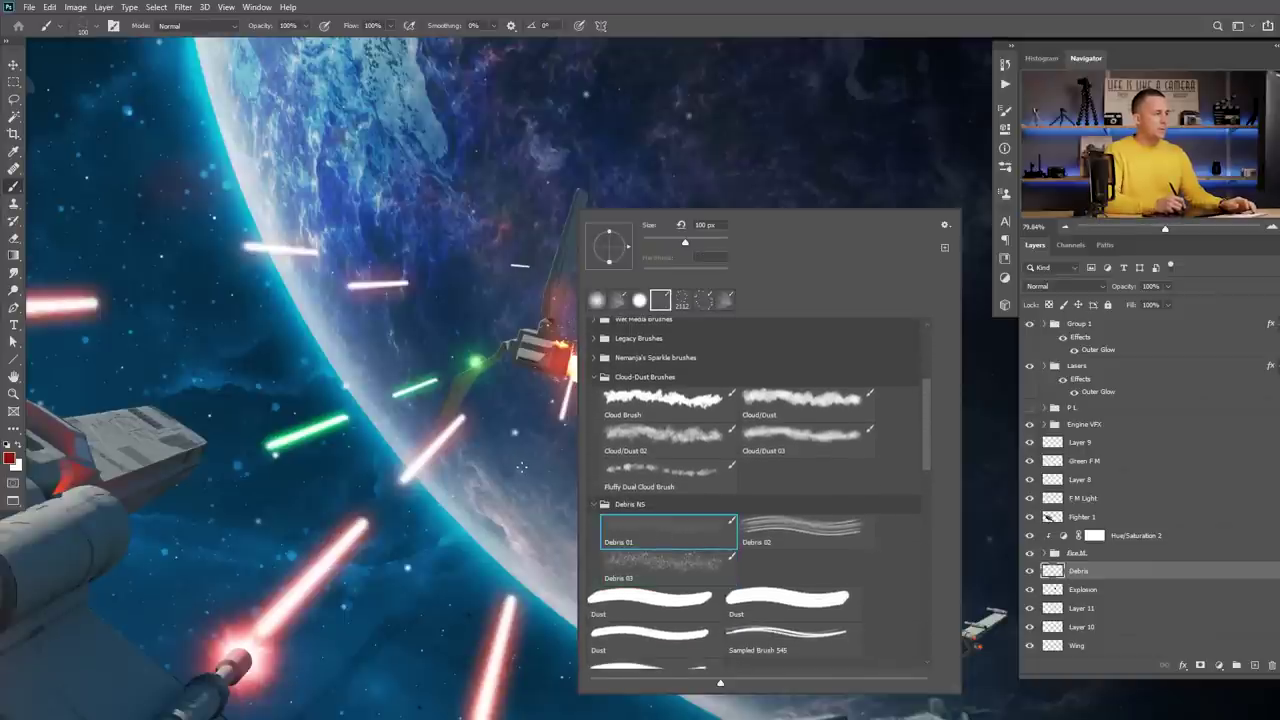
click(521, 467)
drag(612, 376, 664, 392)
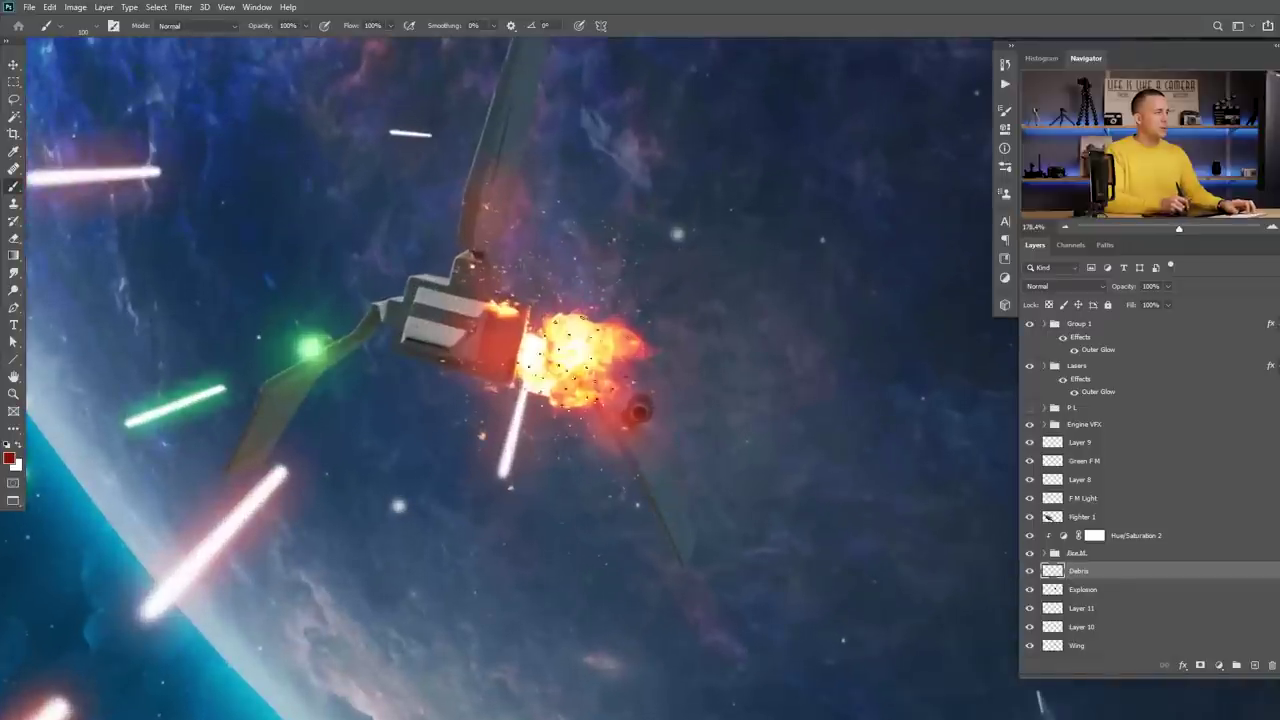
drag(477, 177, 473, 225)
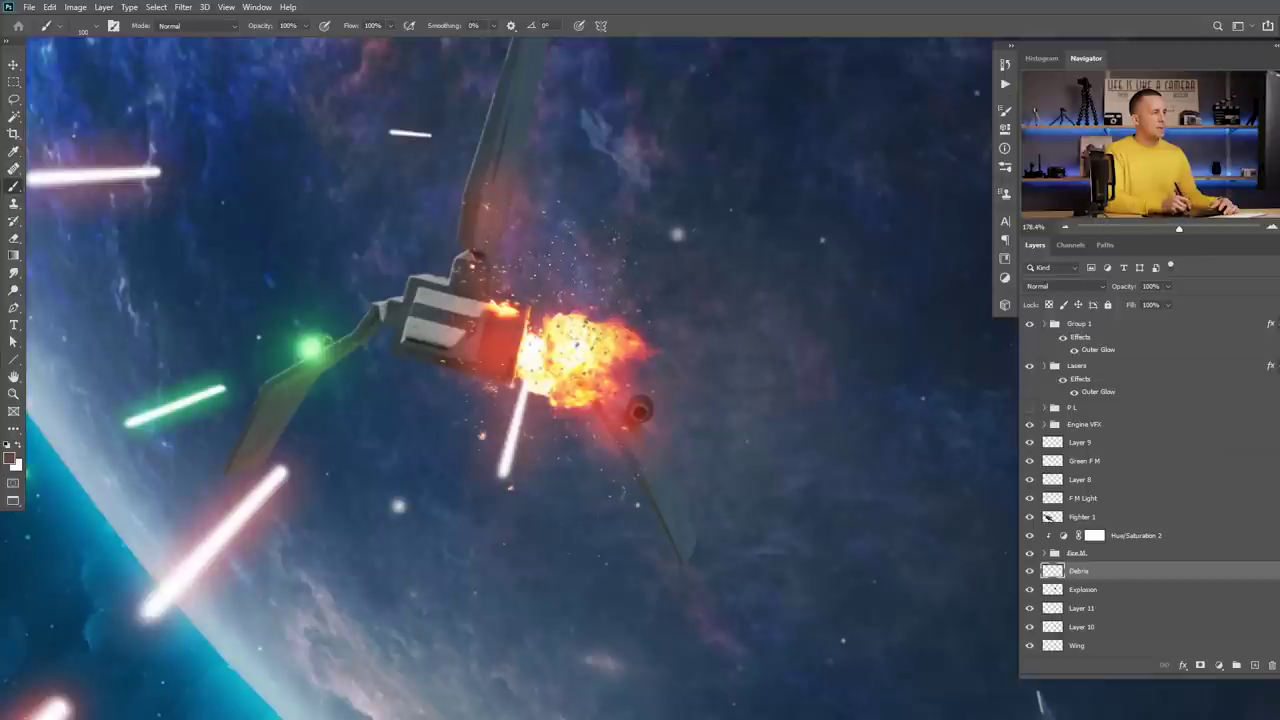
Sample colors from the explosion and the hull, and scatter more debris particles in those colors around the blast.
alt+click(620, 369)
alt+click(607, 348)
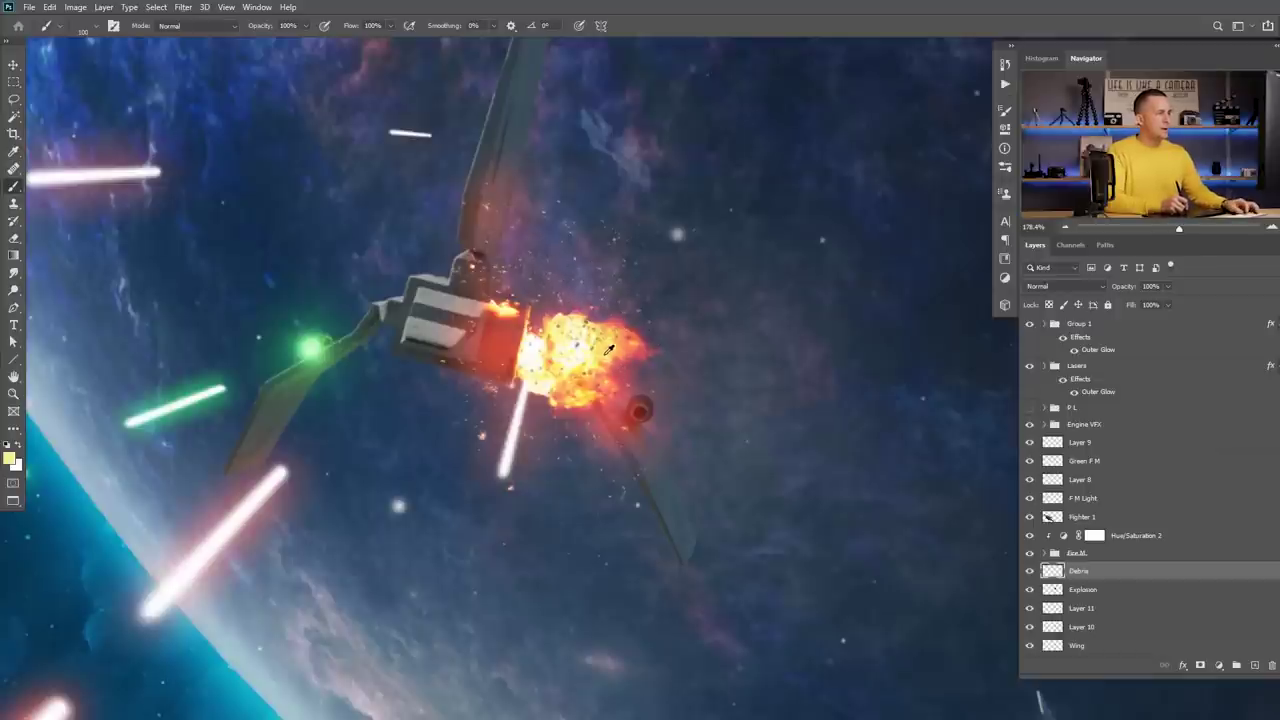
click(554, 379)
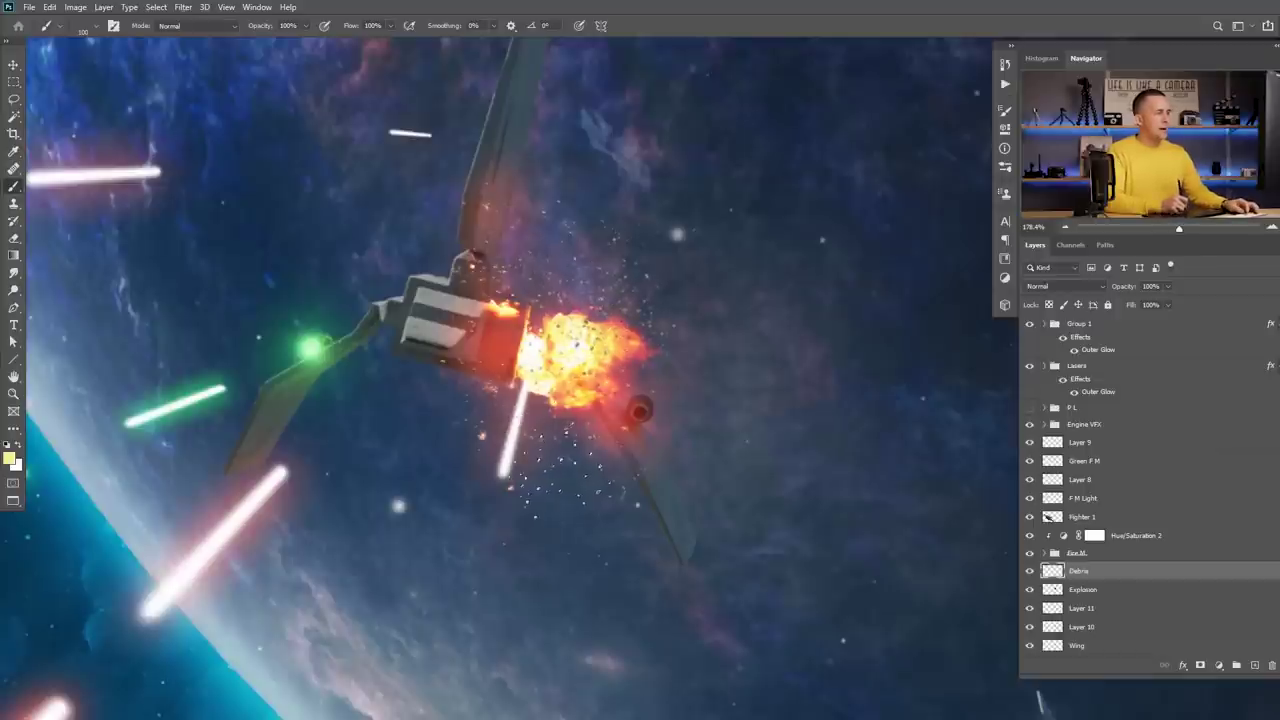
alt+click(621, 405)
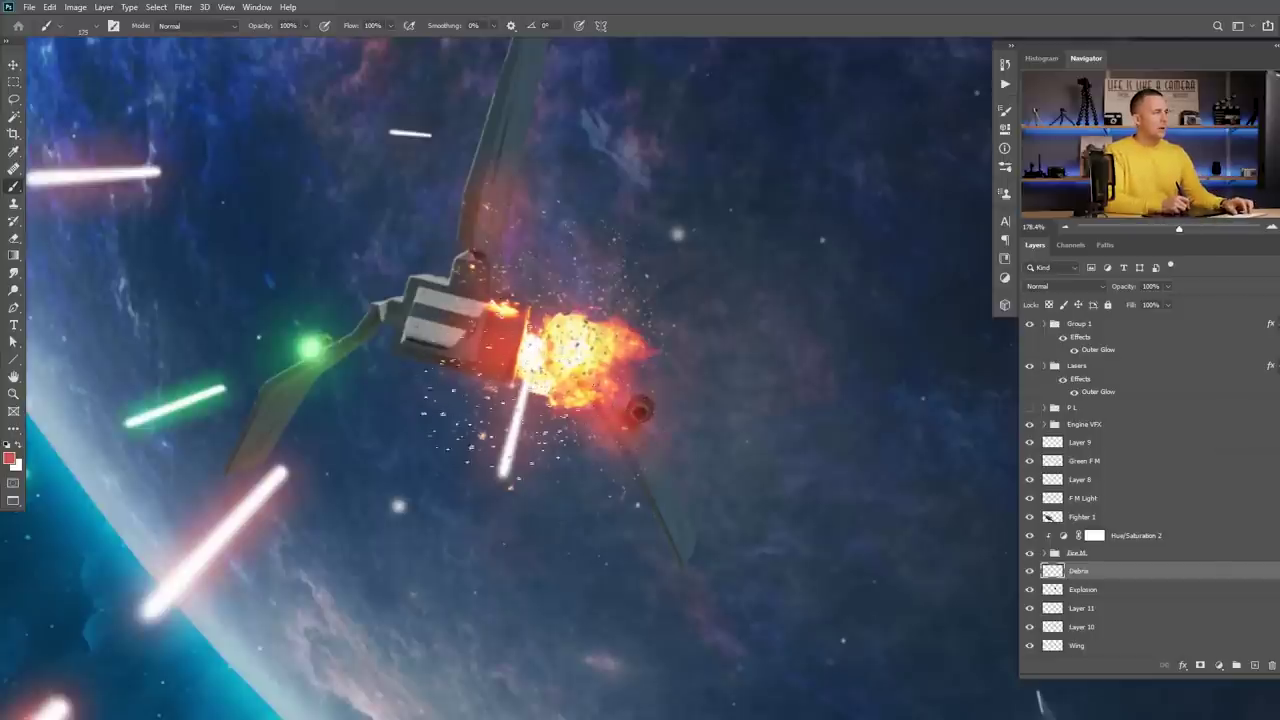
mouse_move(514, 333)
mouse_down()
mouse_move(551, 364)
mouse_move(575, 335)
mouse_up()
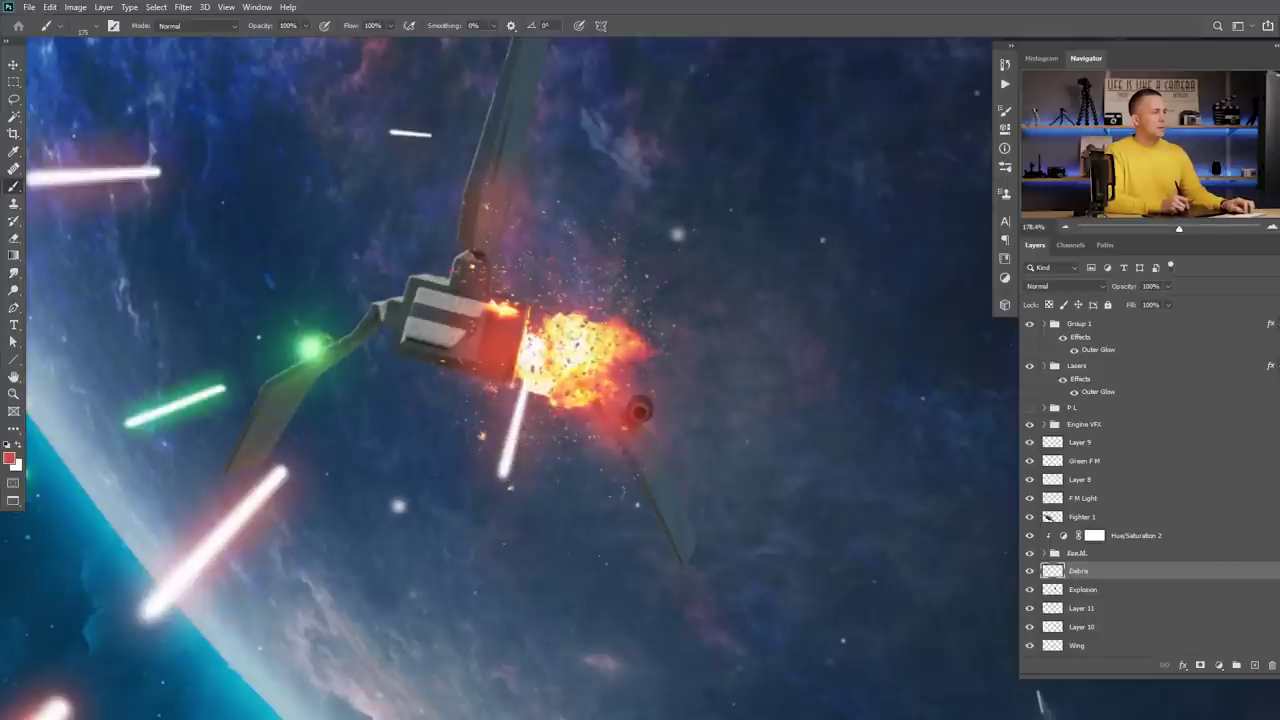
alt+click(499, 330)
Check the Debris layer's effect on the fighter, close up and in the wider scene.
key(ctrl+0)
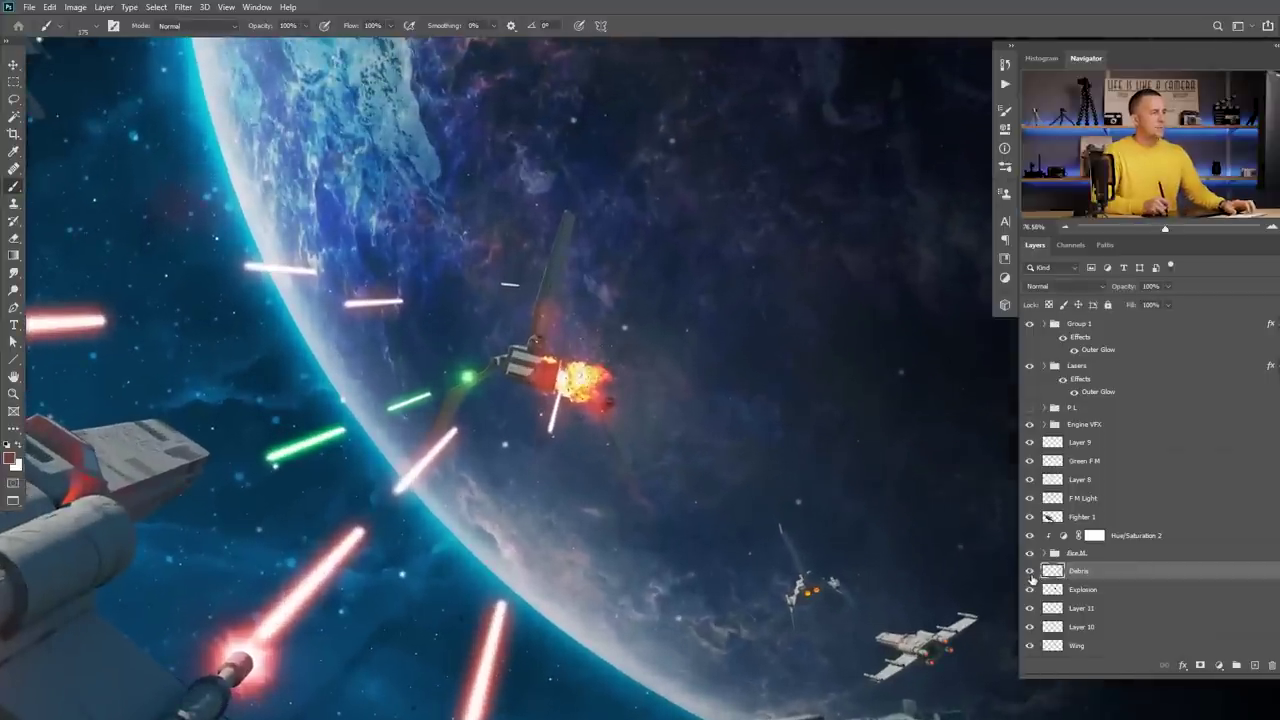
scroll(638, 381, up, 3)
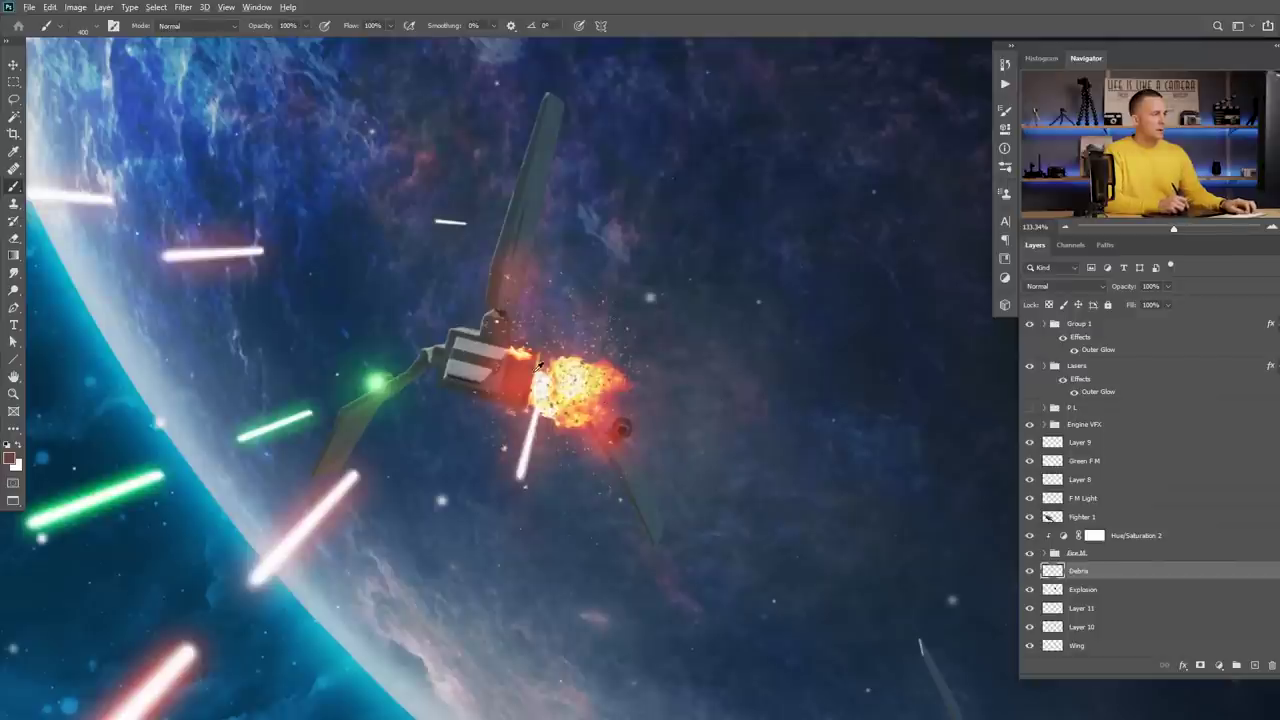
scroll(690, 424, down, 3)
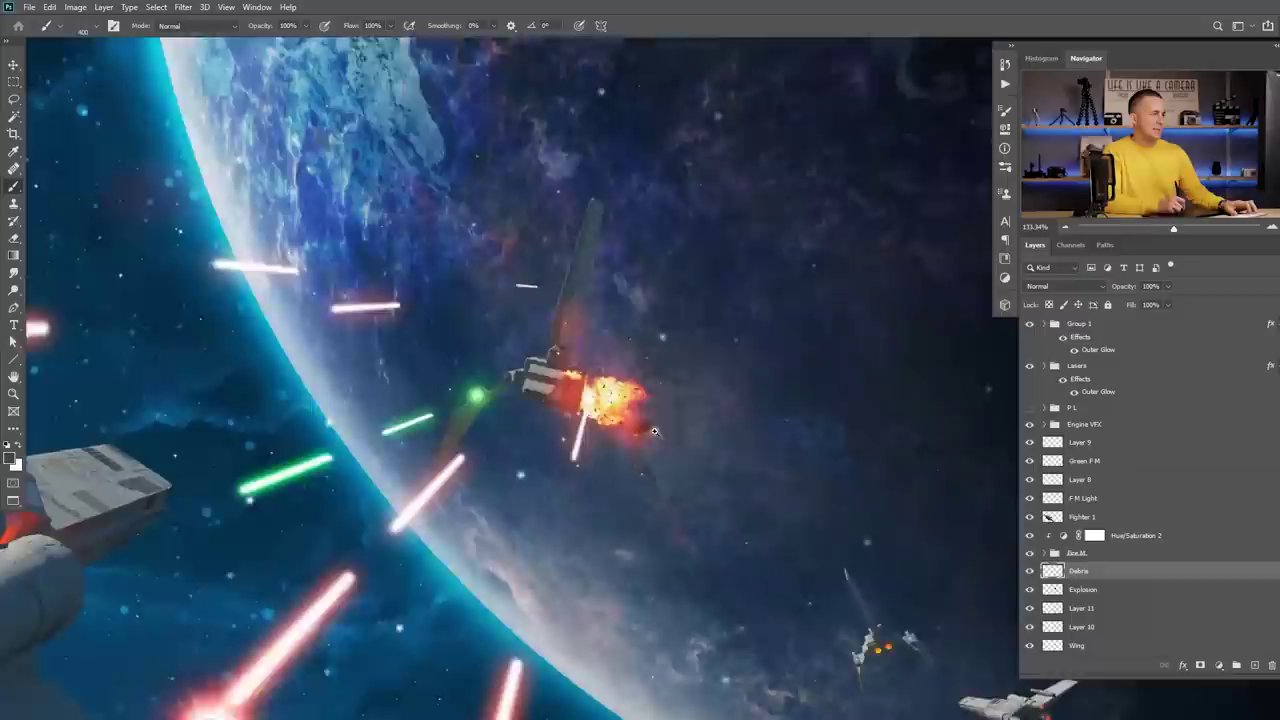
click(1031, 573)
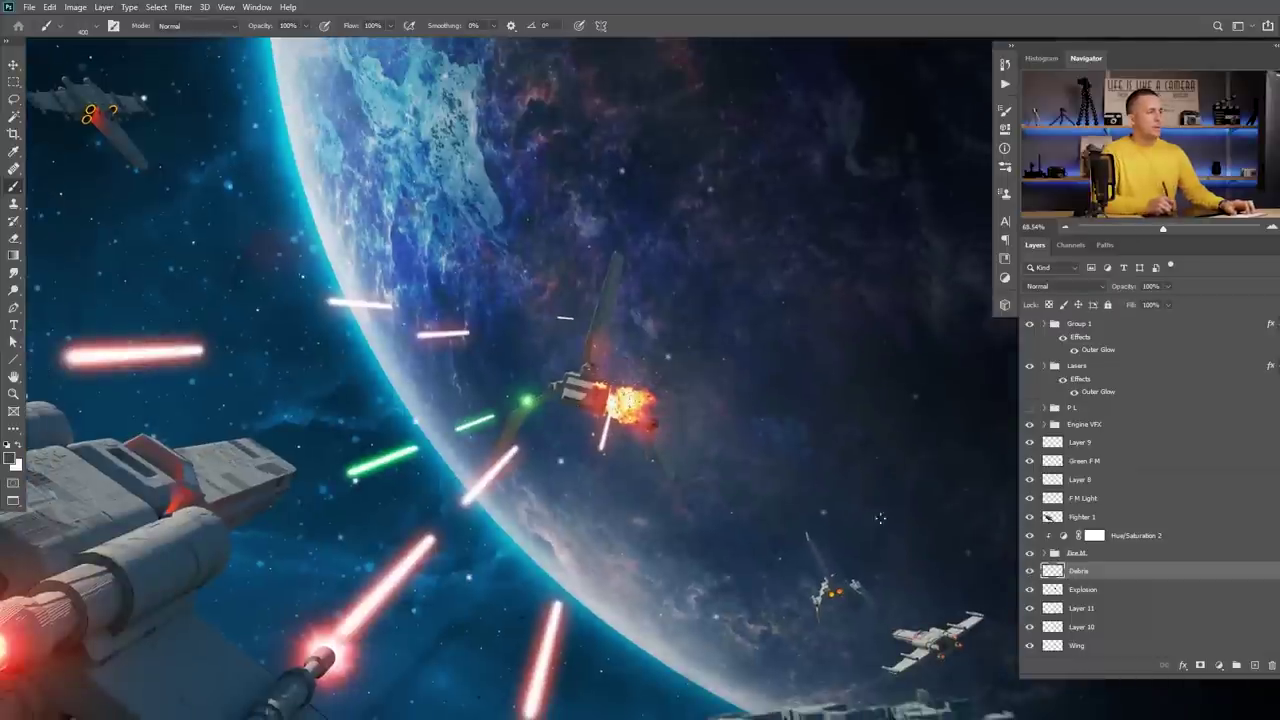
scroll(560, 400, down, 2)
drag(614, 436, 554, 361)
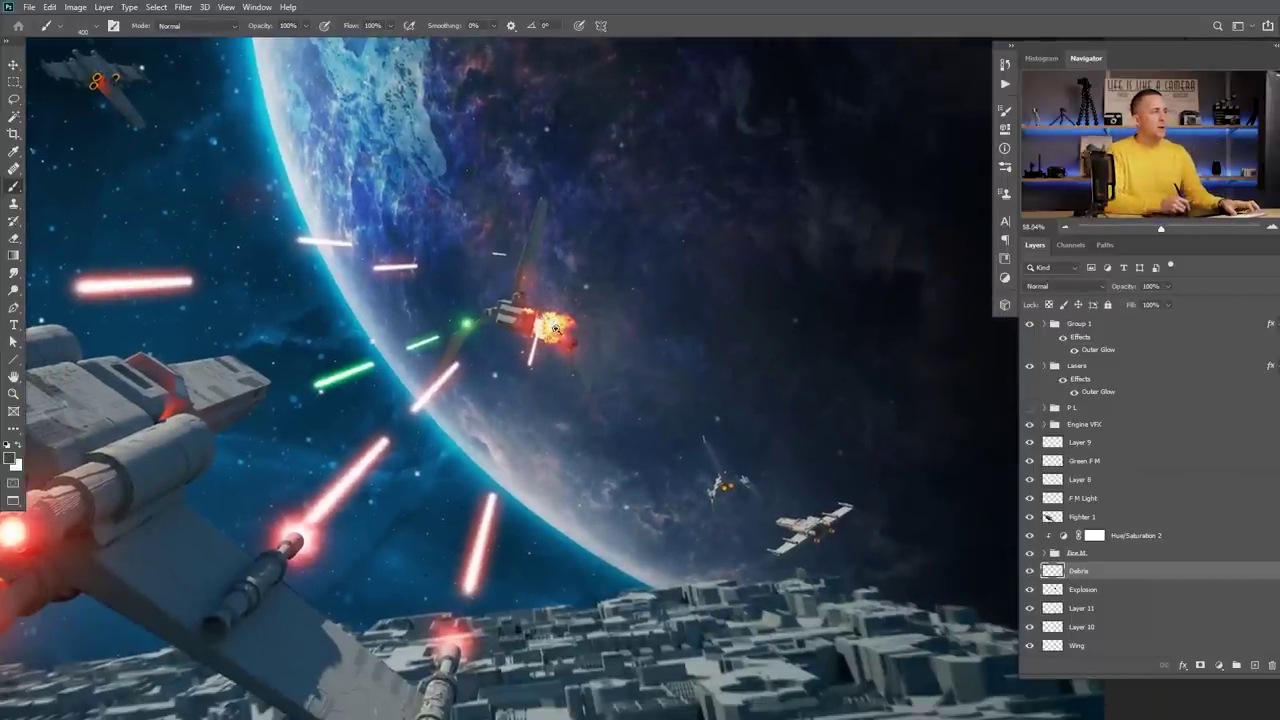
scroll(556, 329, up, 2)
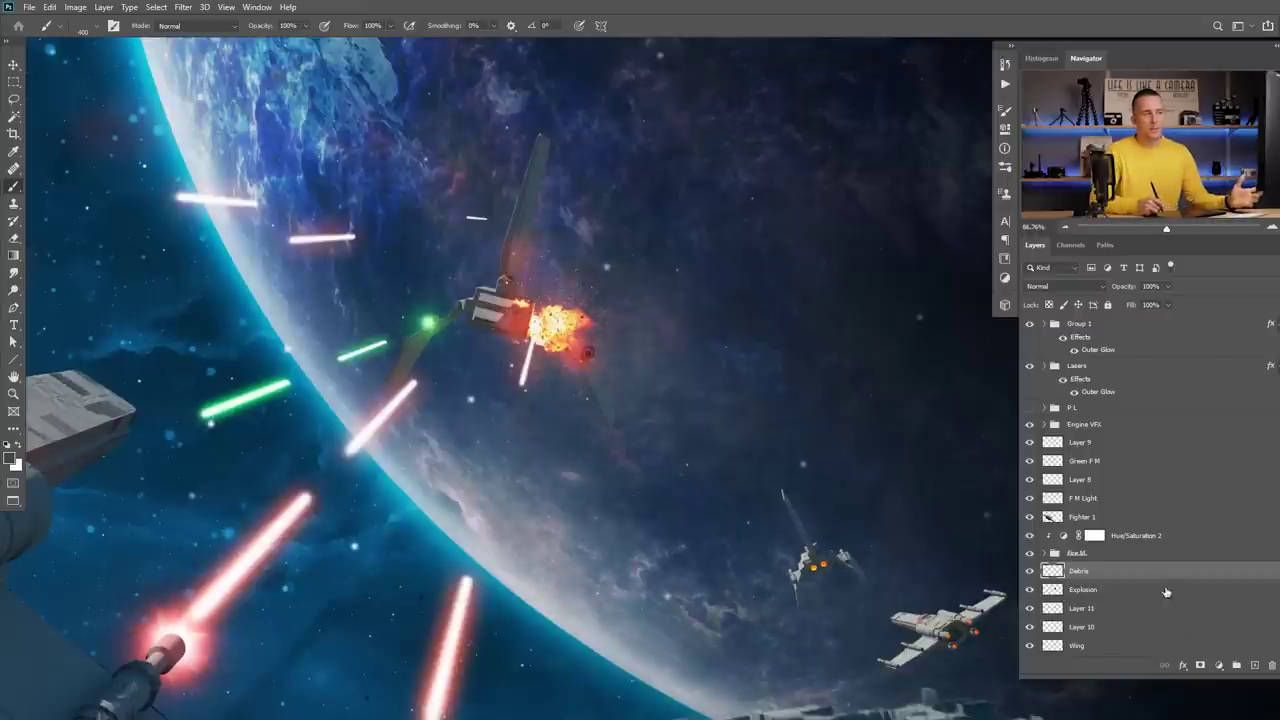
Create a new layer between Explosion and Layer 11 and choose the Cloud/Dust 02 brush at 20% opacity.
click(1058, 608)
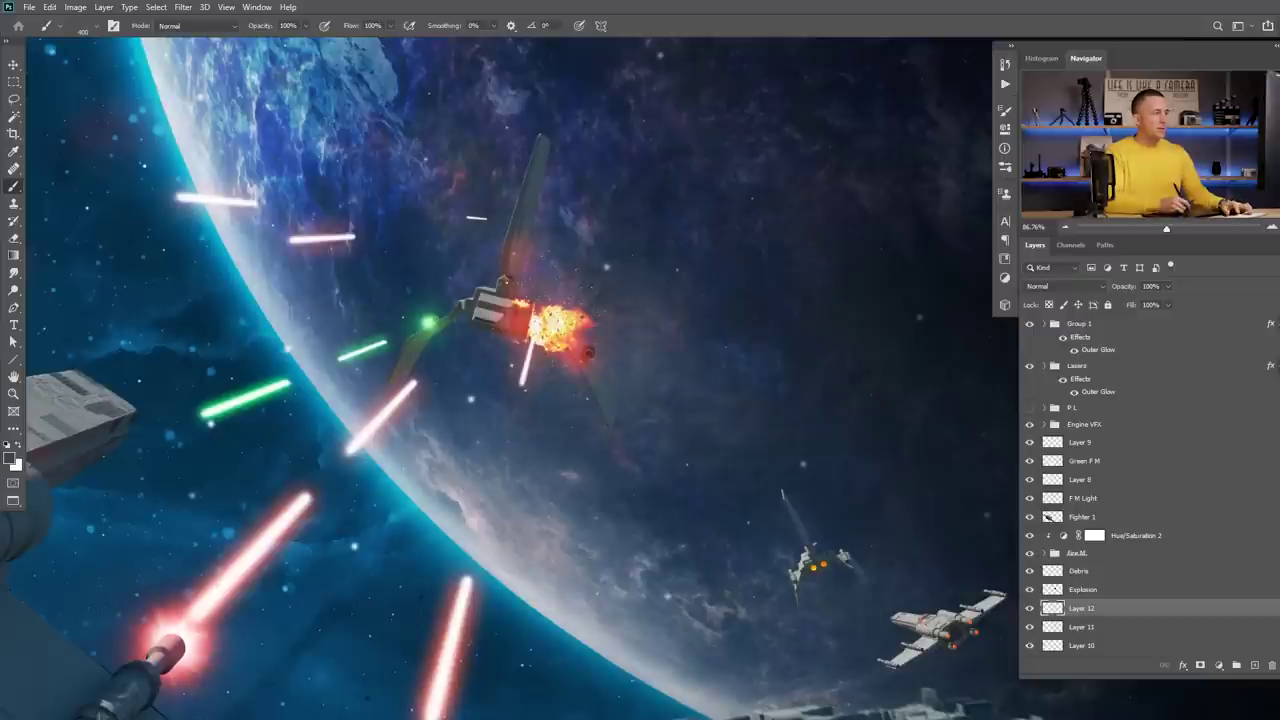
right_click(626, 422)
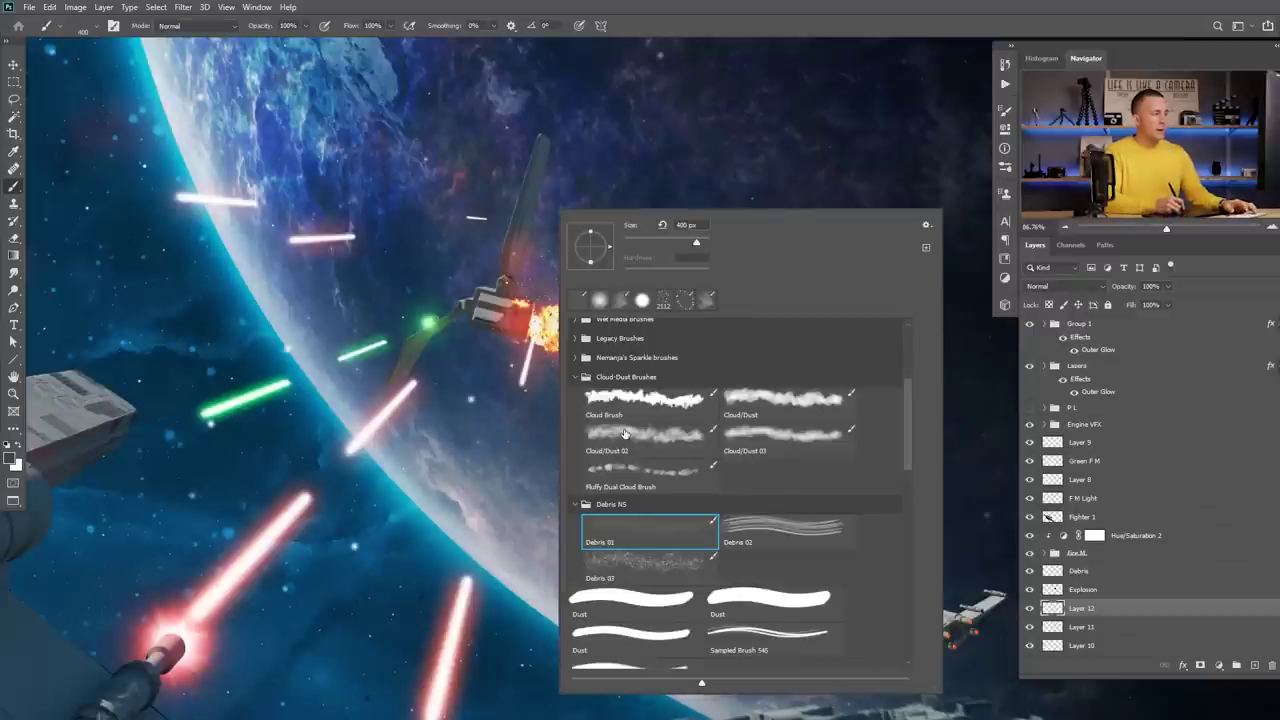
click(629, 436)
key(Return)
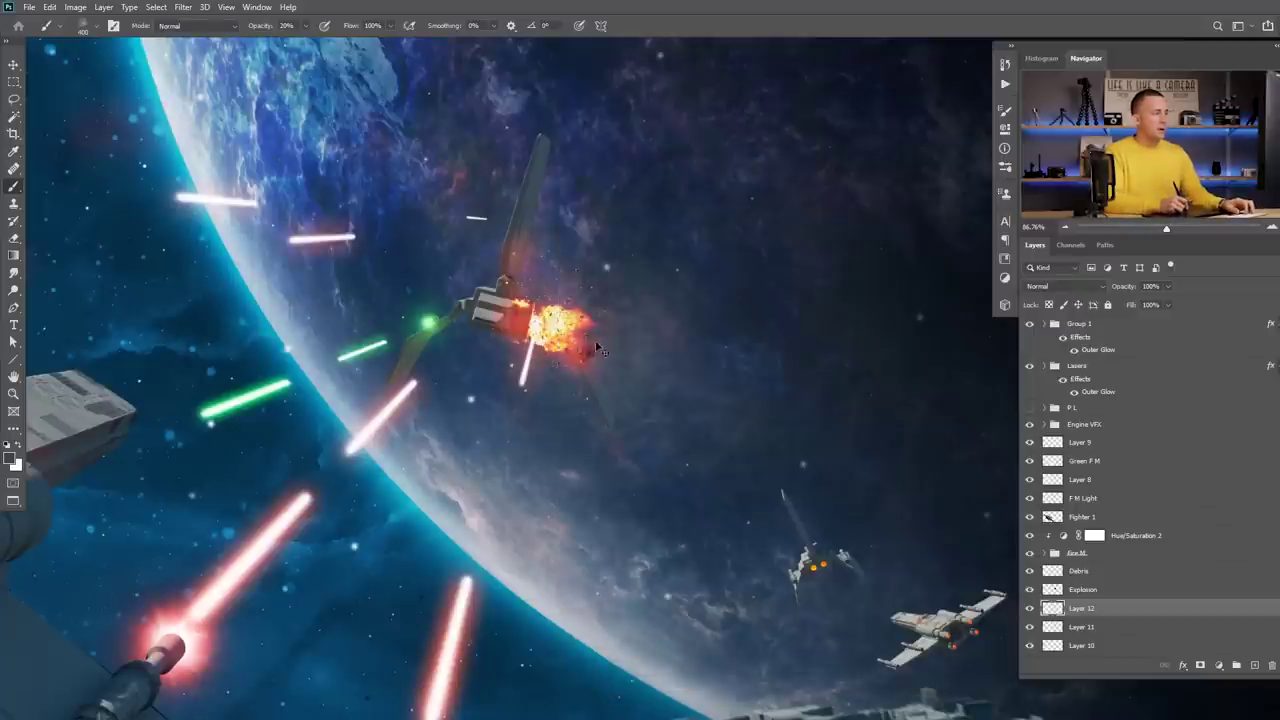
Paint smoke behind the explosion at 20% opacity, alternating between black and white and varying the brush size.
drag(553, 336, 576, 343)
scroll(575, 343, up, 1)
key(bracketleft)
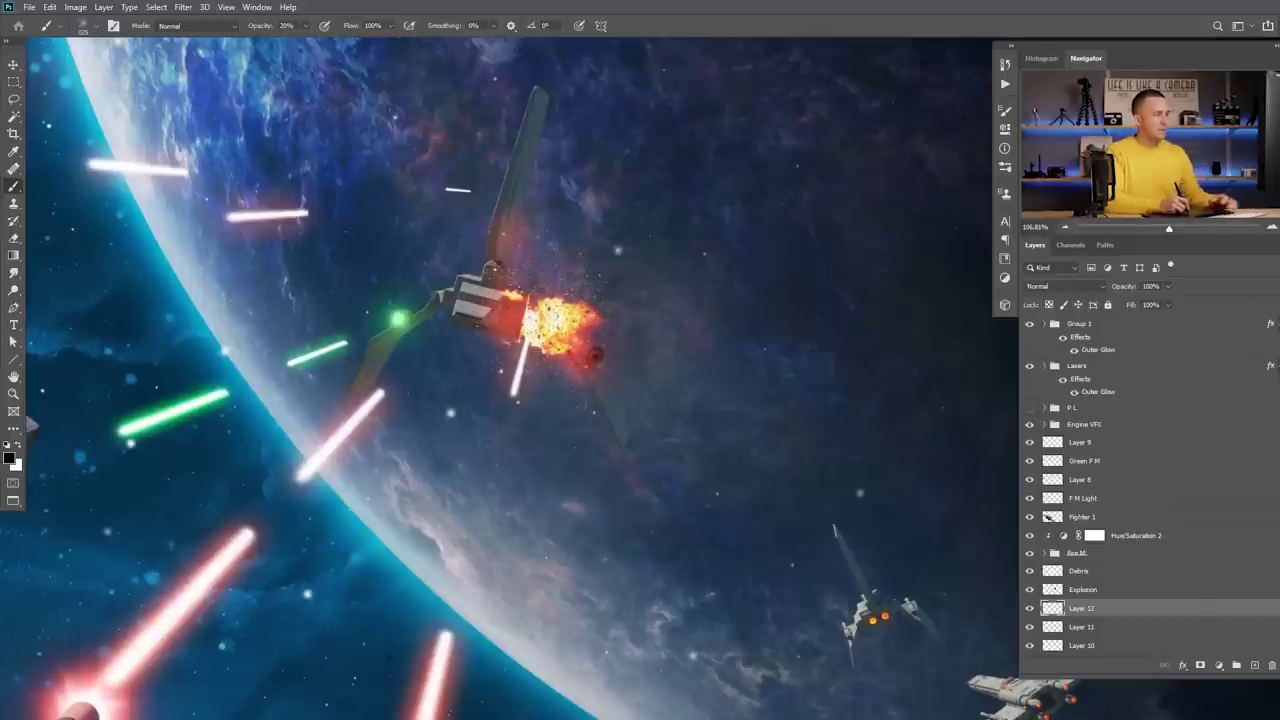
key(x)
drag(600, 278, 635, 283)
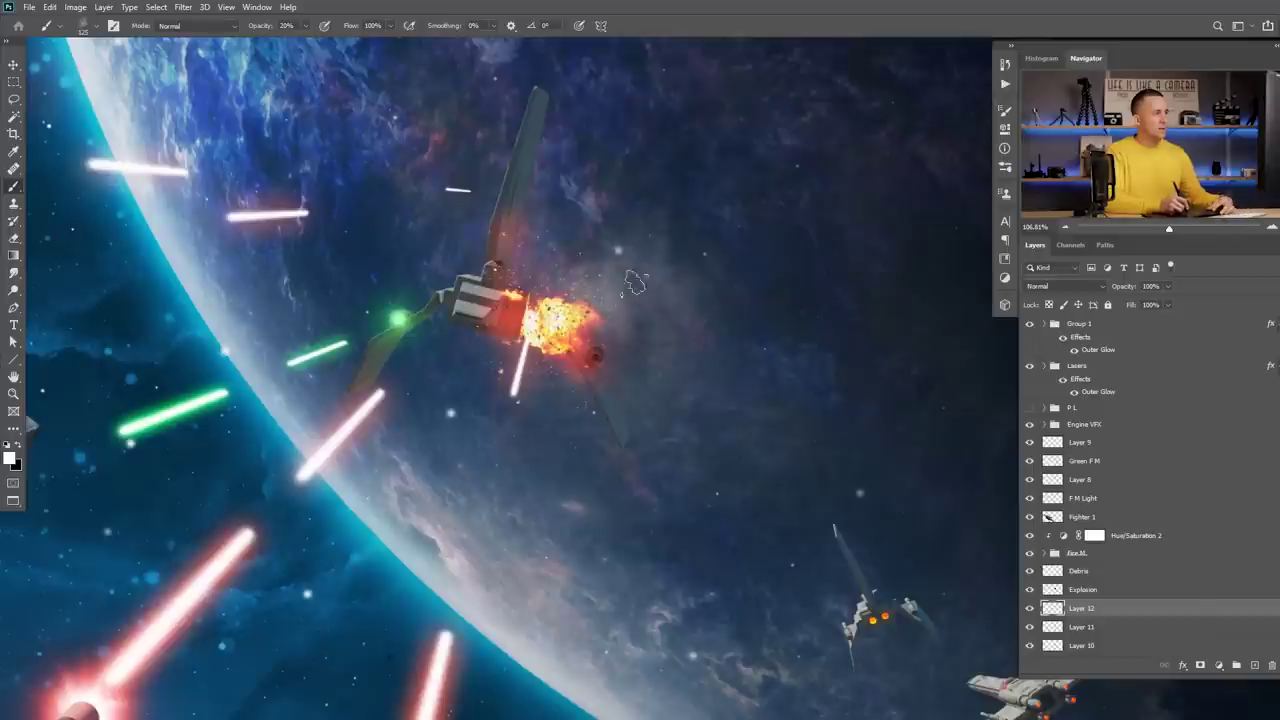
key(x)
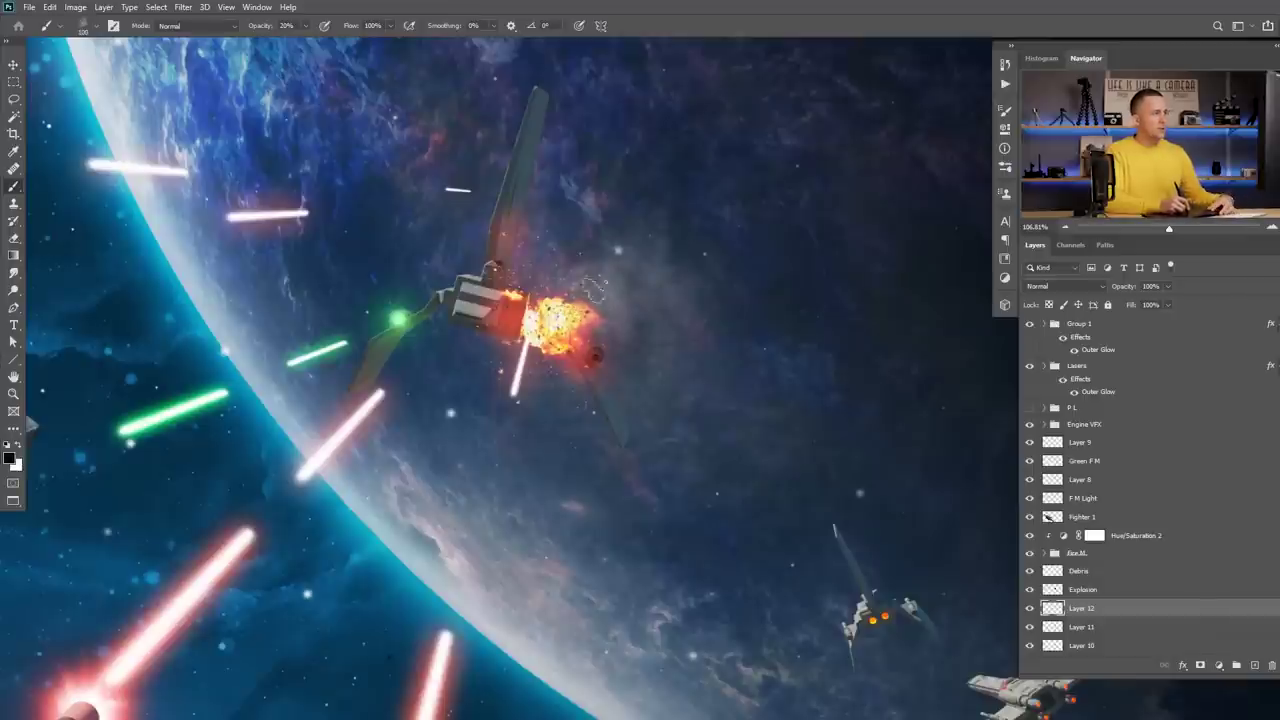
key(x)
click(592, 287)
key(x)
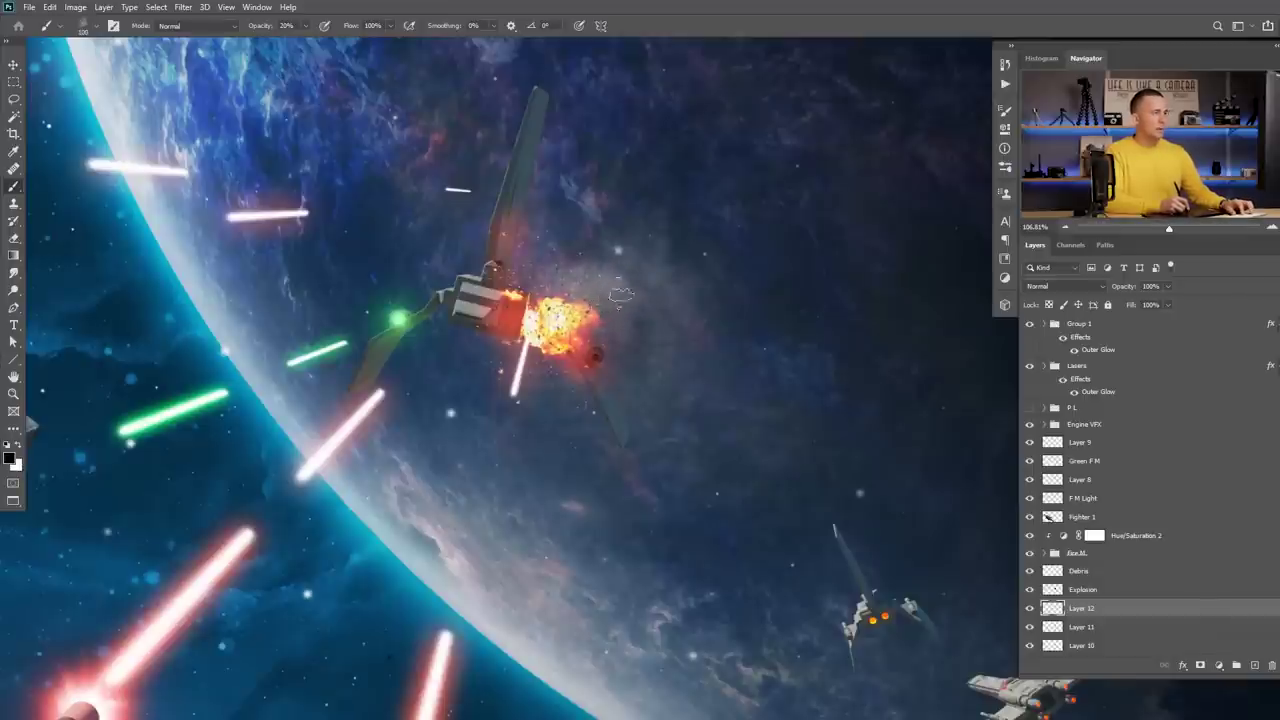
key(x)
mouse_move(625, 320)
mouse_down()
mouse_move(596, 287)
mouse_move(679, 253)
mouse_move(624, 270)
mouse_move(660, 255)
mouse_move(578, 318)
mouse_up()
key(x)
key(x)
click(654, 263)
key(x)
click(658, 258)
key(x)
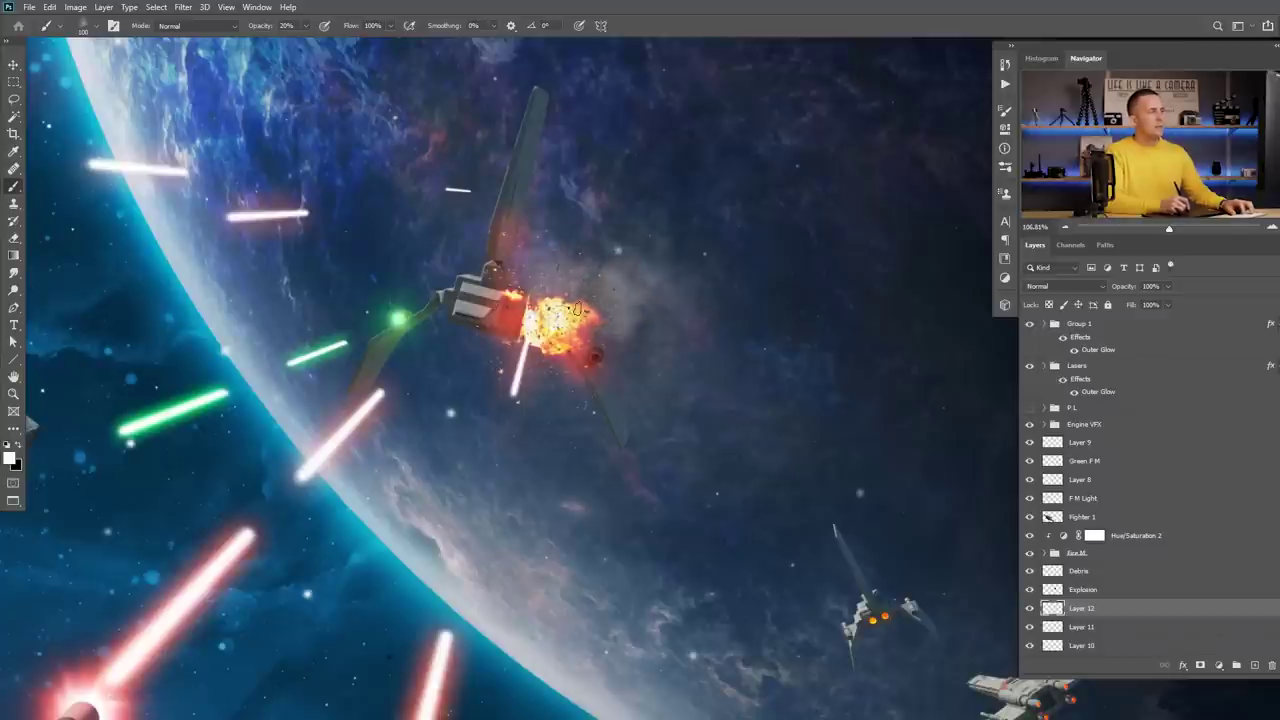
Rename the painted smoke layer as Smoke and activate the Move tool.
key(ctrl+0)
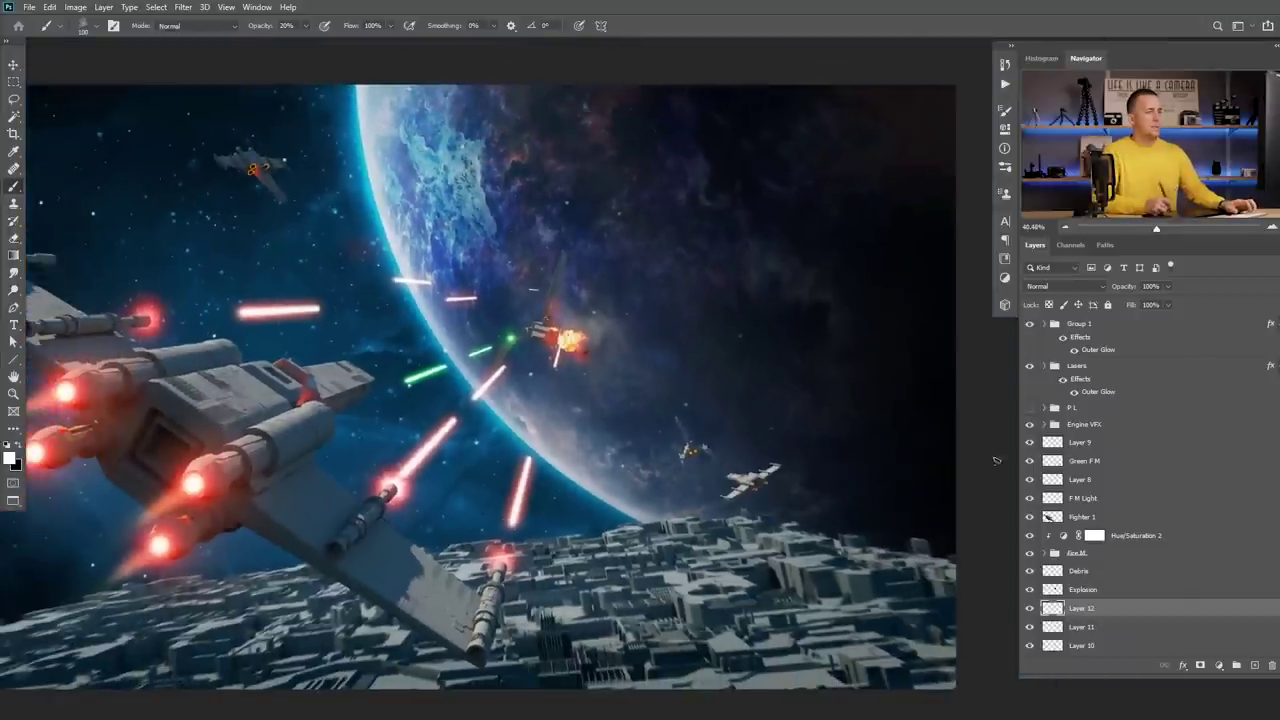
double_click(1078, 608)
text(Smoke)
key(Return)
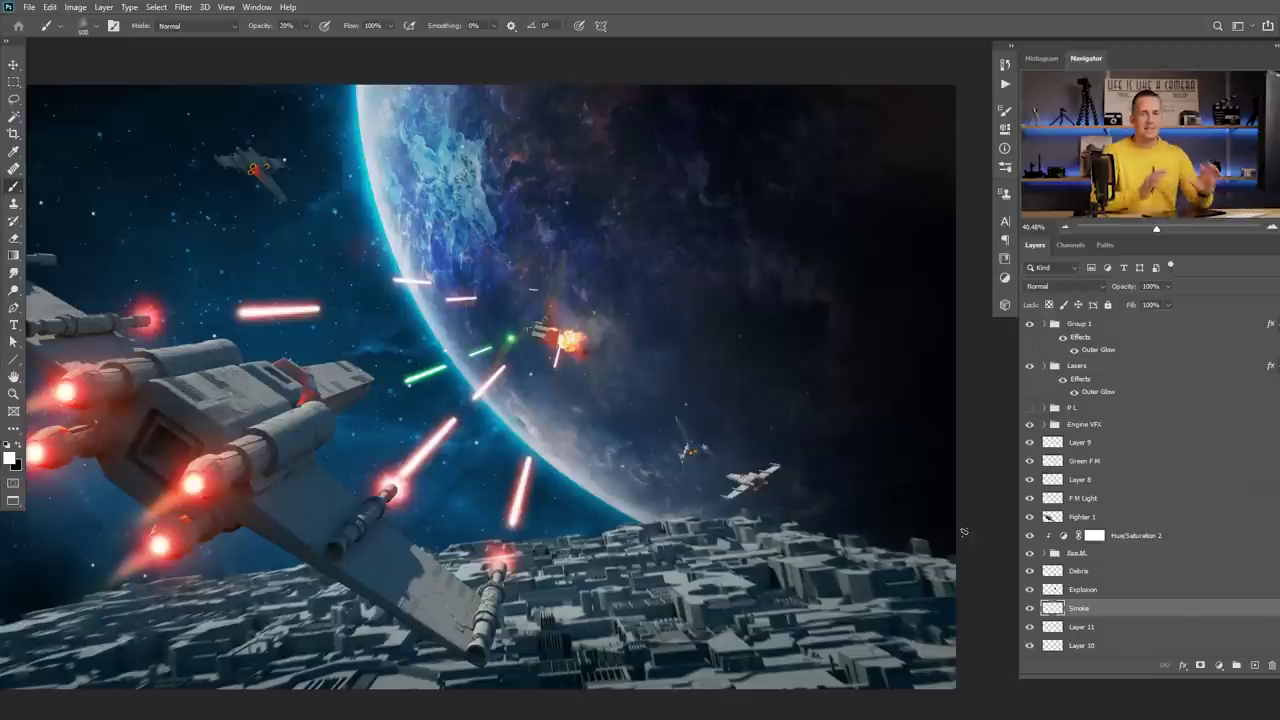
scroll(610, 372, down, 2)
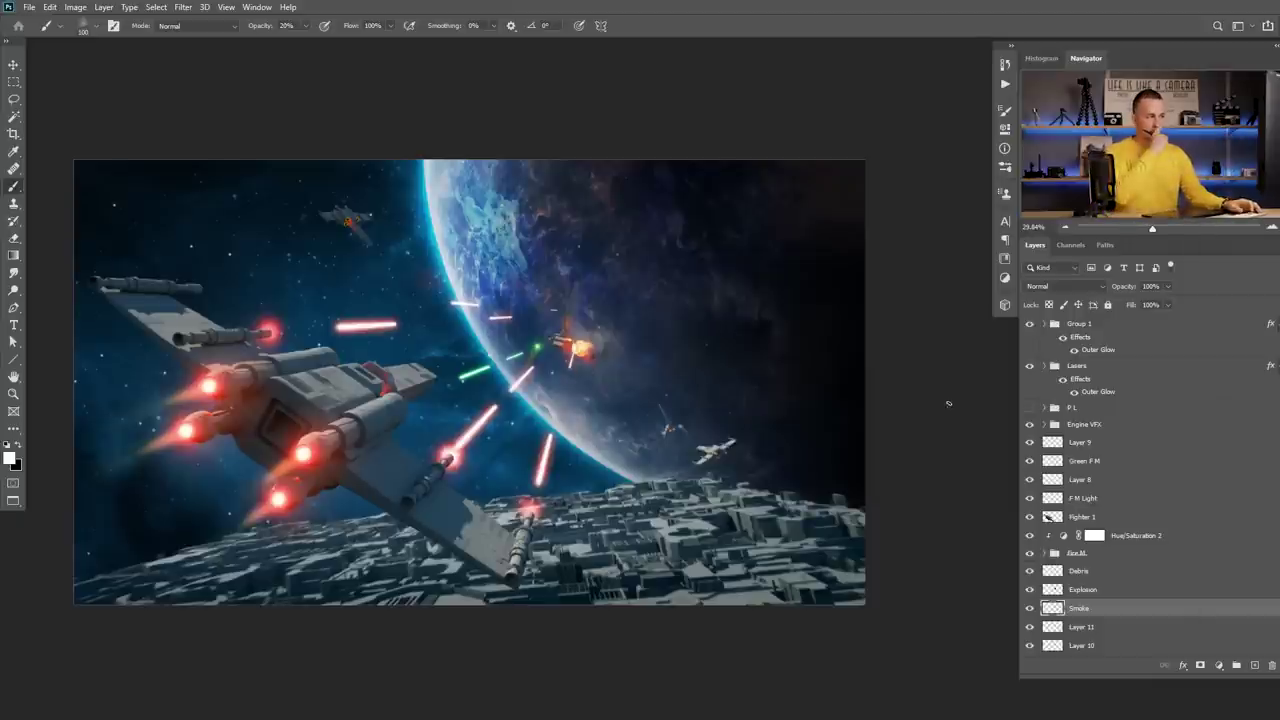
key(v)
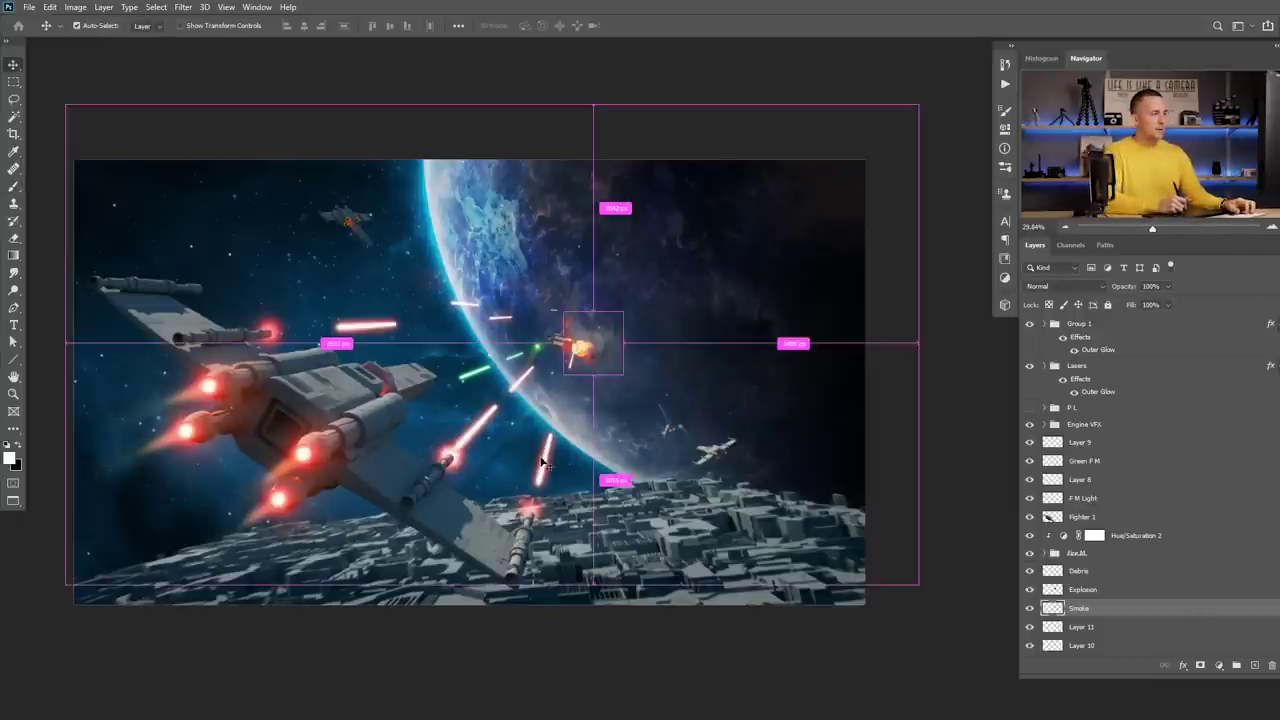
Duplicate the Lasers group, merge the copy into a single layer and hide the original group.
click(580, 483)
click(1050, 371)
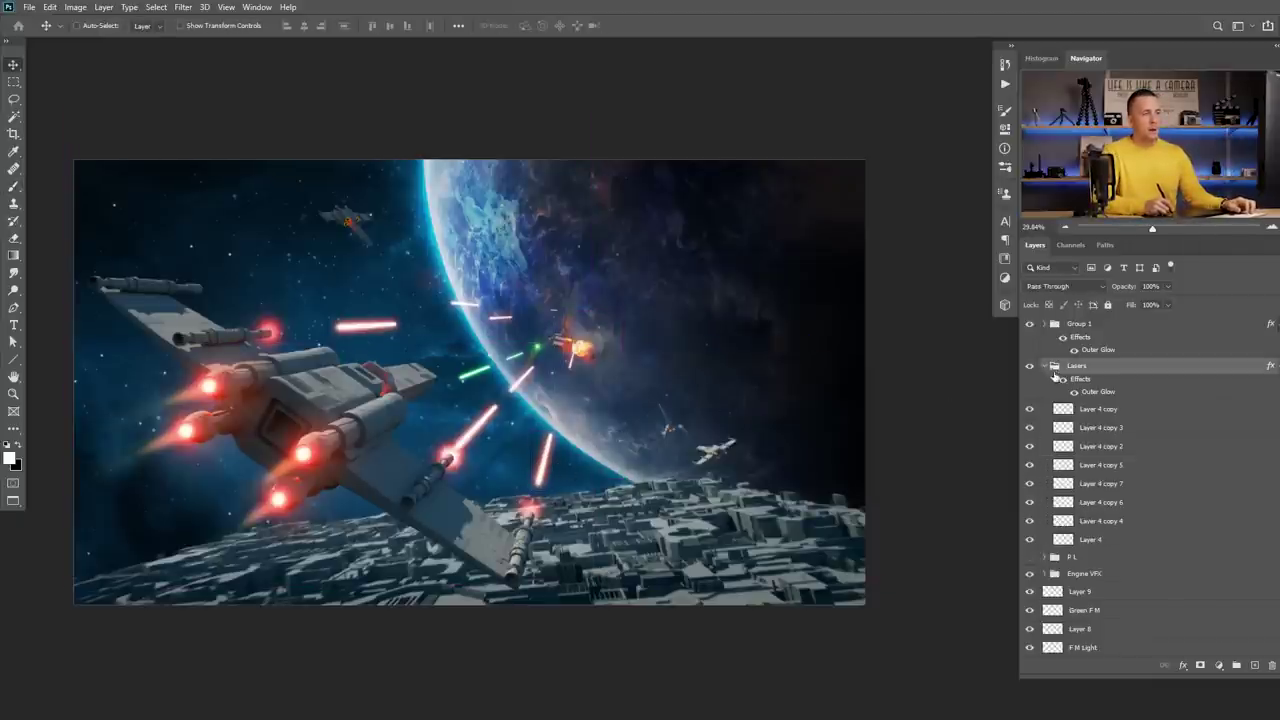
click(1044, 366)
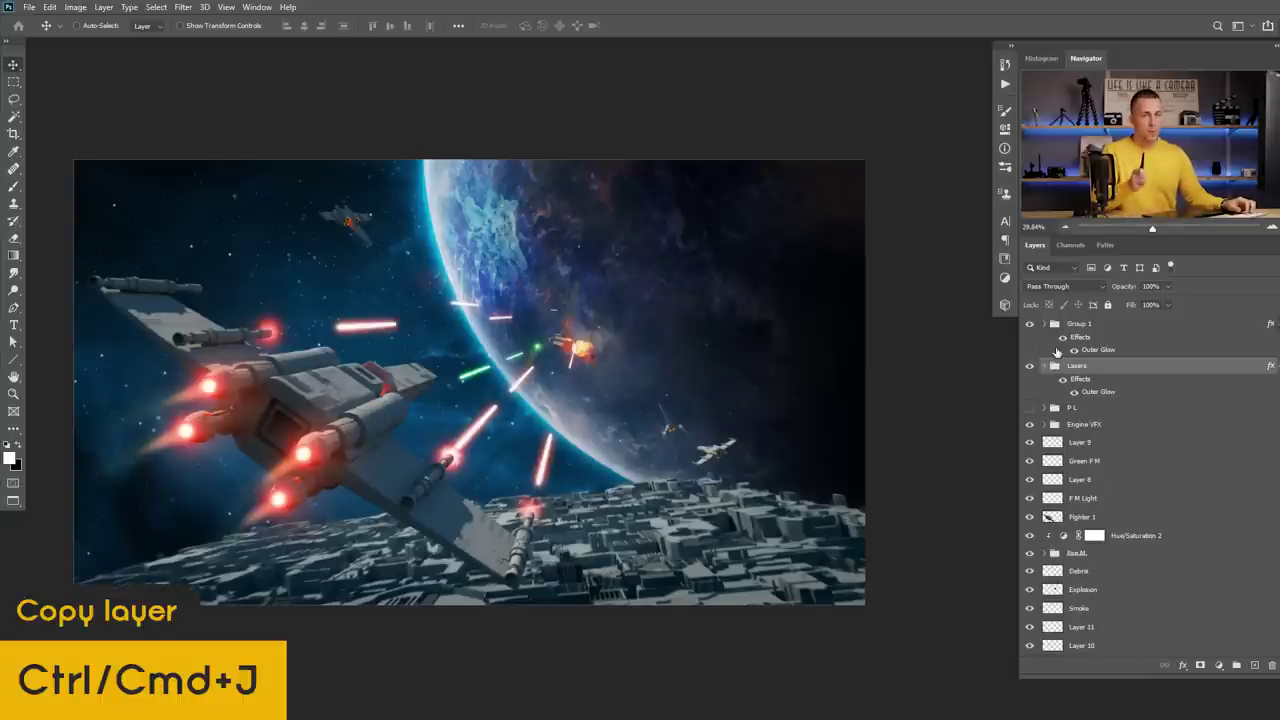
key(ctrl+j)
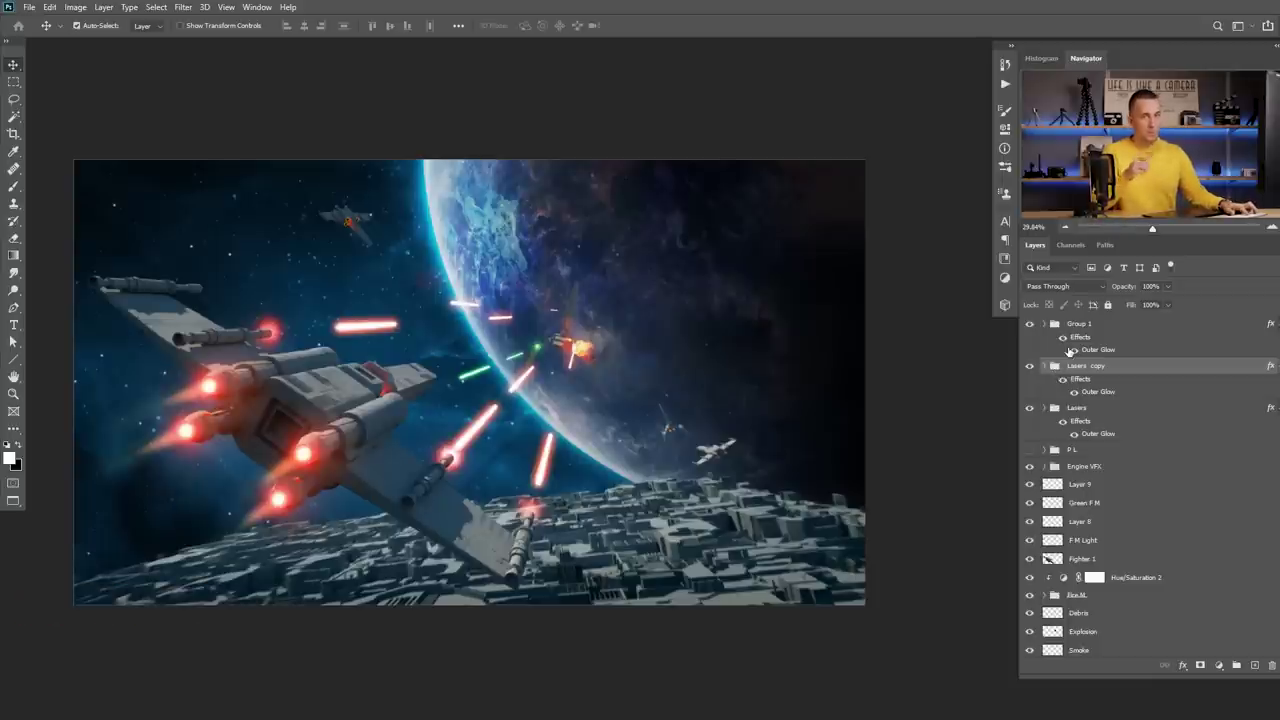
key(ctrl+e)
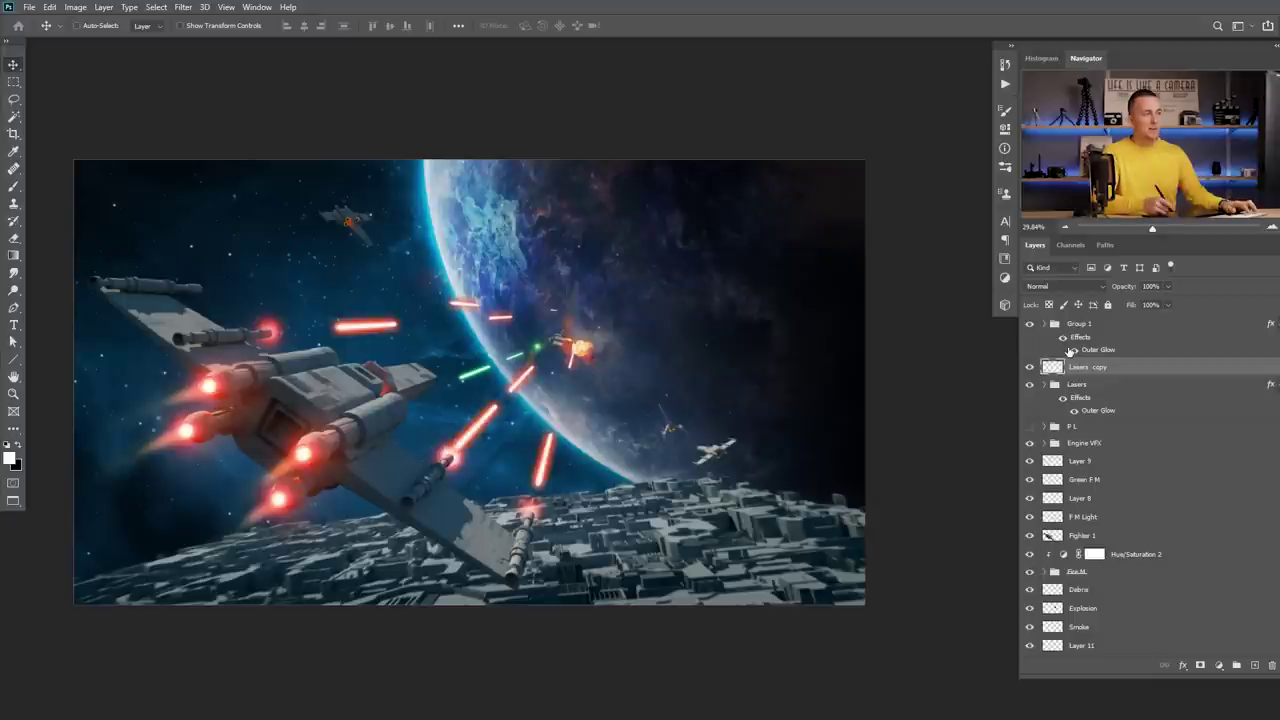
click(1030, 385)
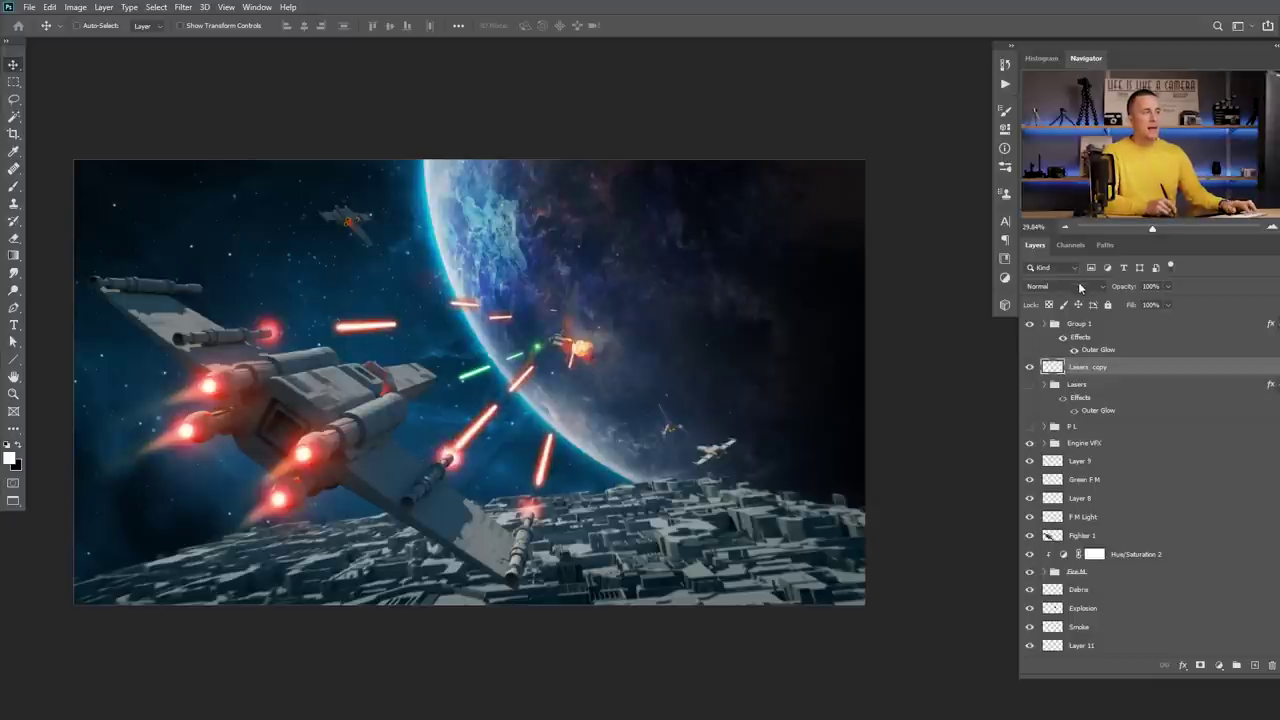
Set the merged Lasers copy layer to Screen blending and rename Group 1 as Green Laser.
click(1080, 288)
click(1060, 390)
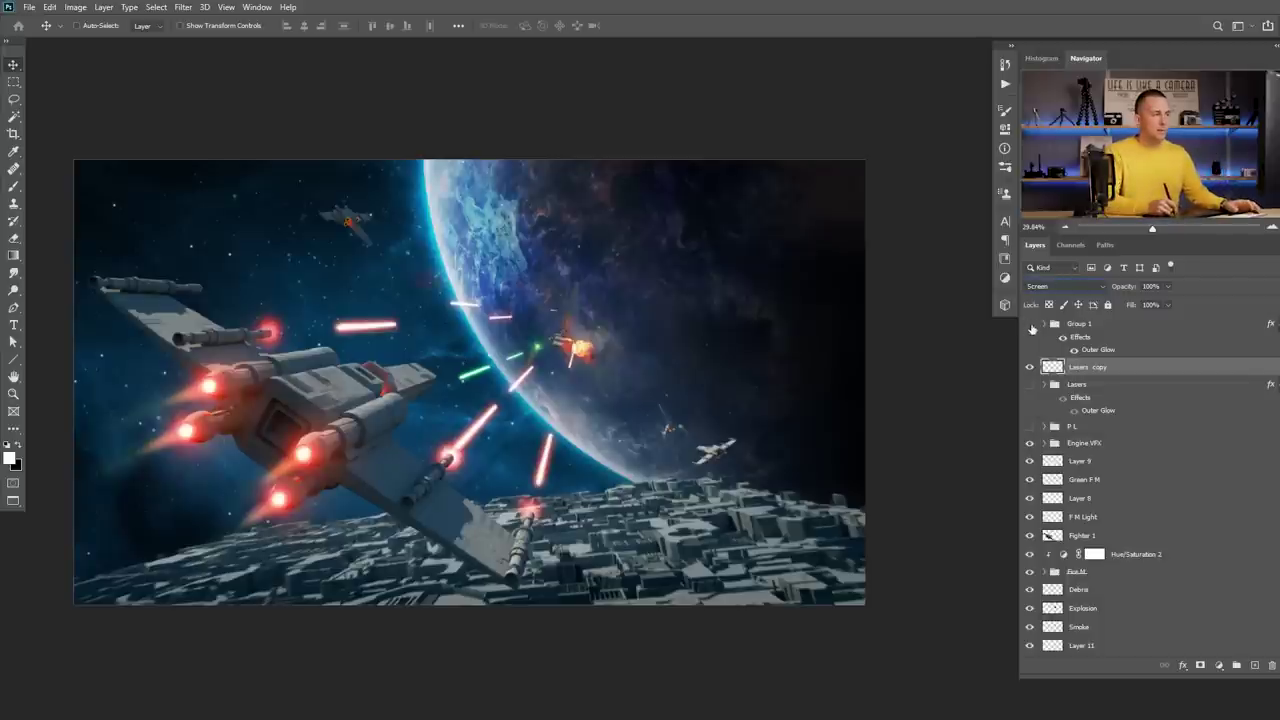
double_click(1078, 323)
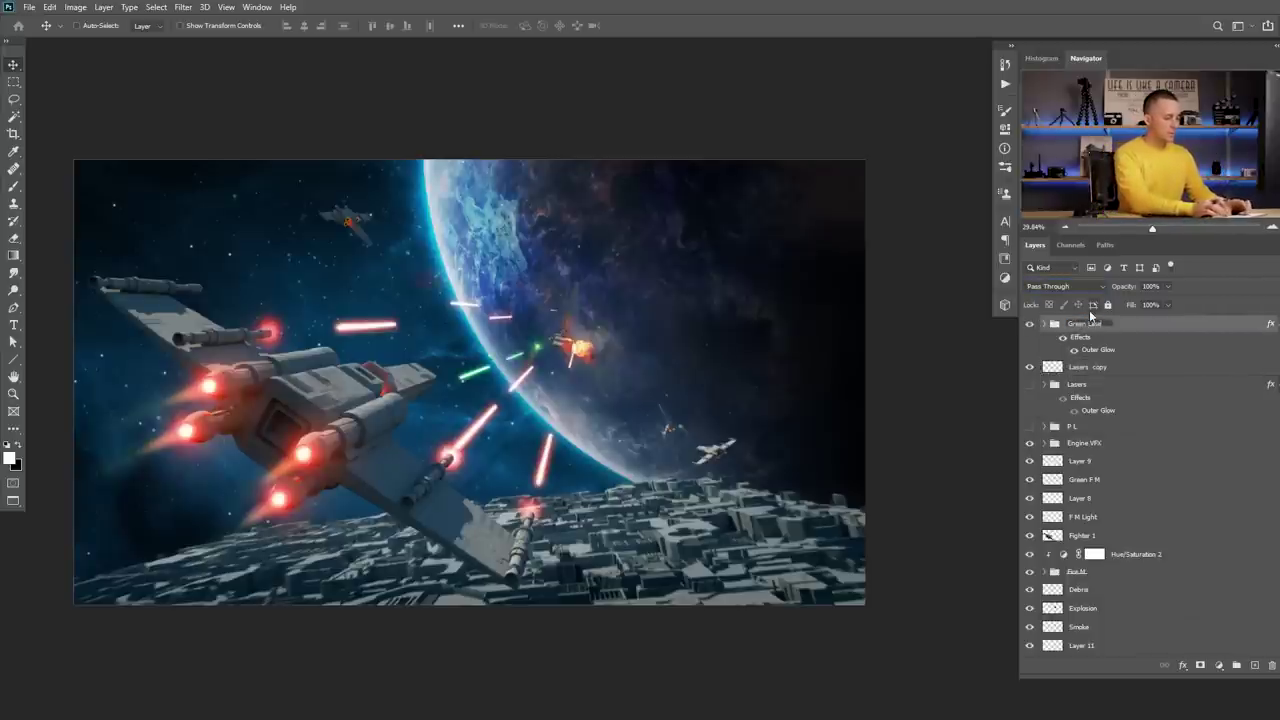
drag(634, 350, 566, 380)
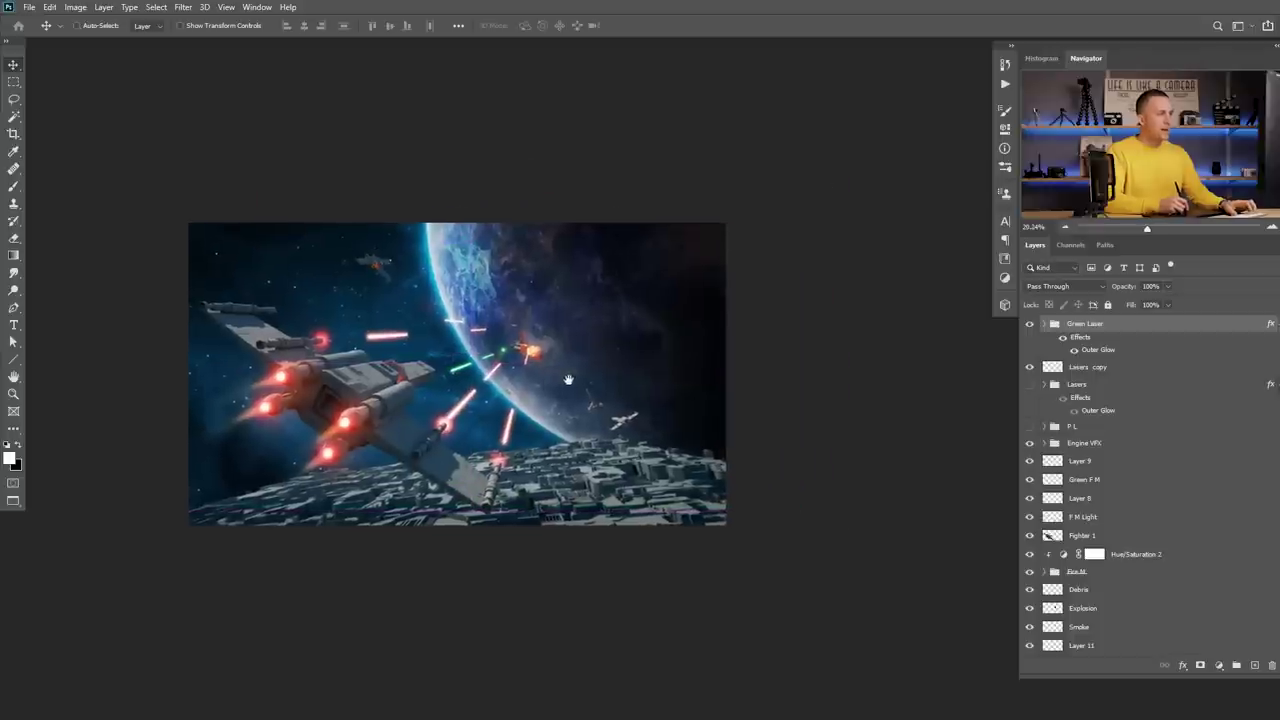
Convert the Lasers copy layer to a smart object.
click(1062, 368)
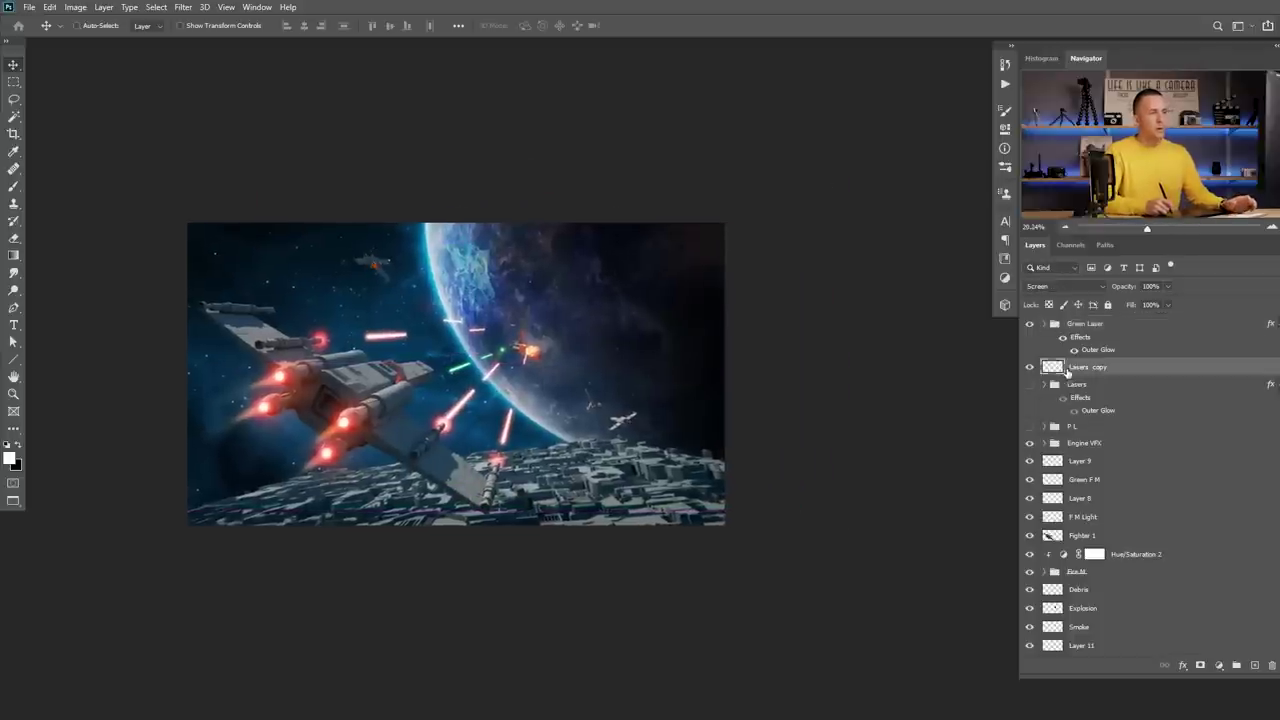
right_click(1118, 370)
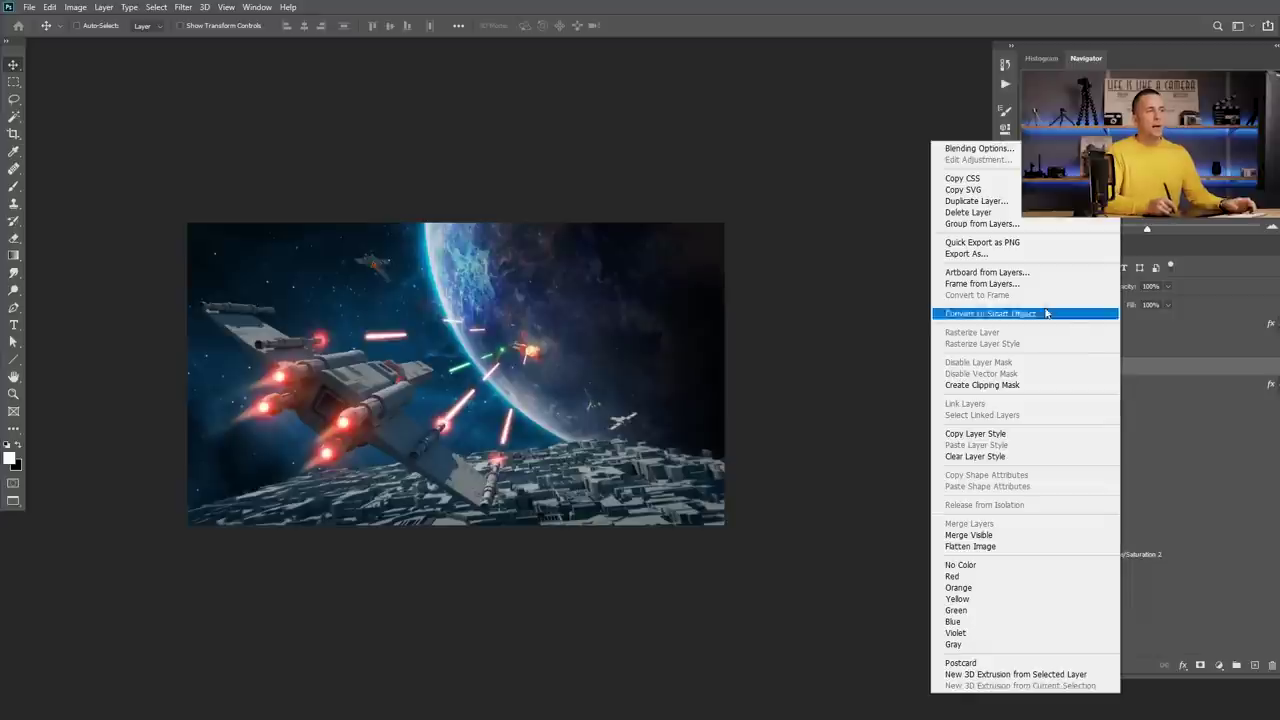
click(1040, 313)
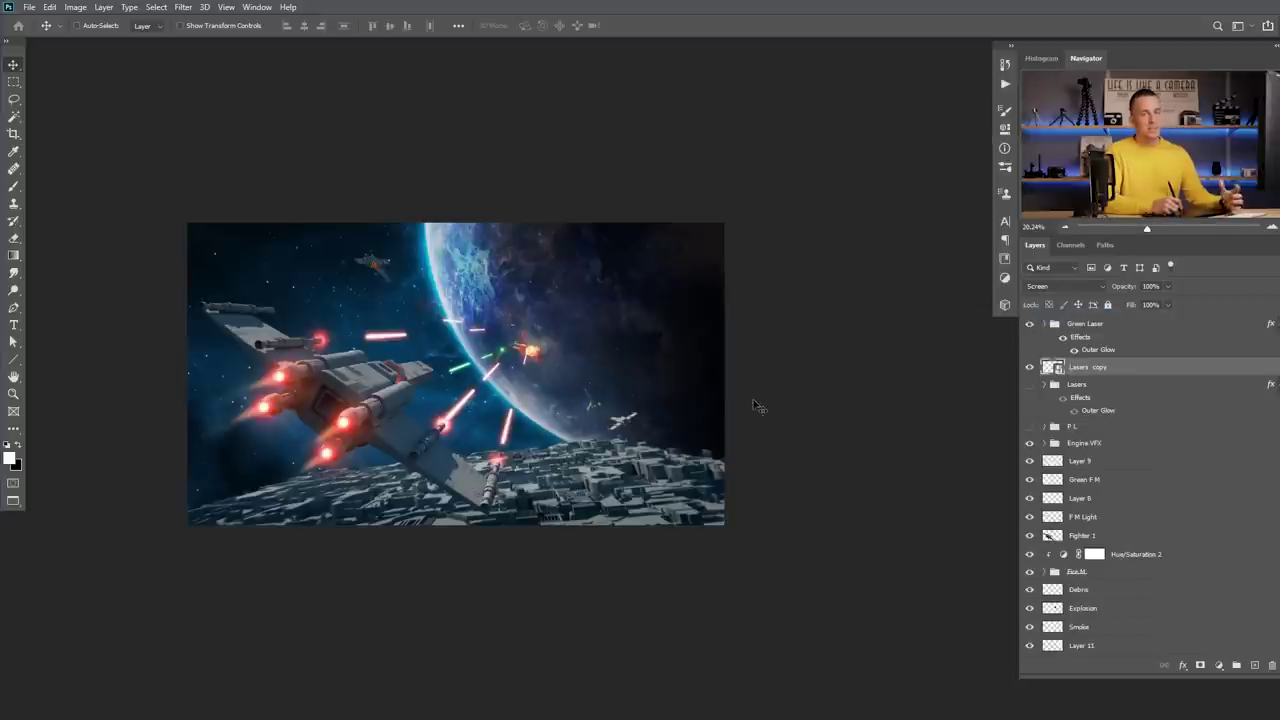
Apply a Radial Blur with amount 10, Zoom method and Good quality to the Lasers copy layer, shifting the blur center slightly.
scroll(541, 357, up, 2)
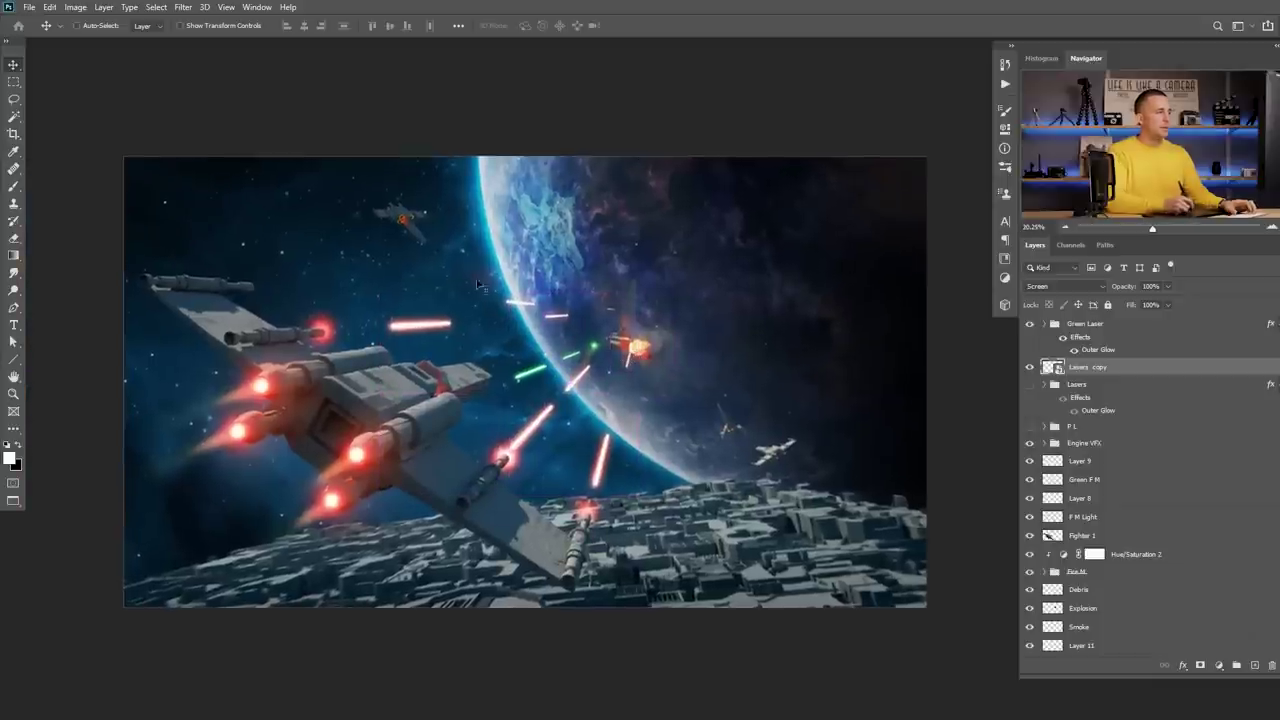
click(181, 8)
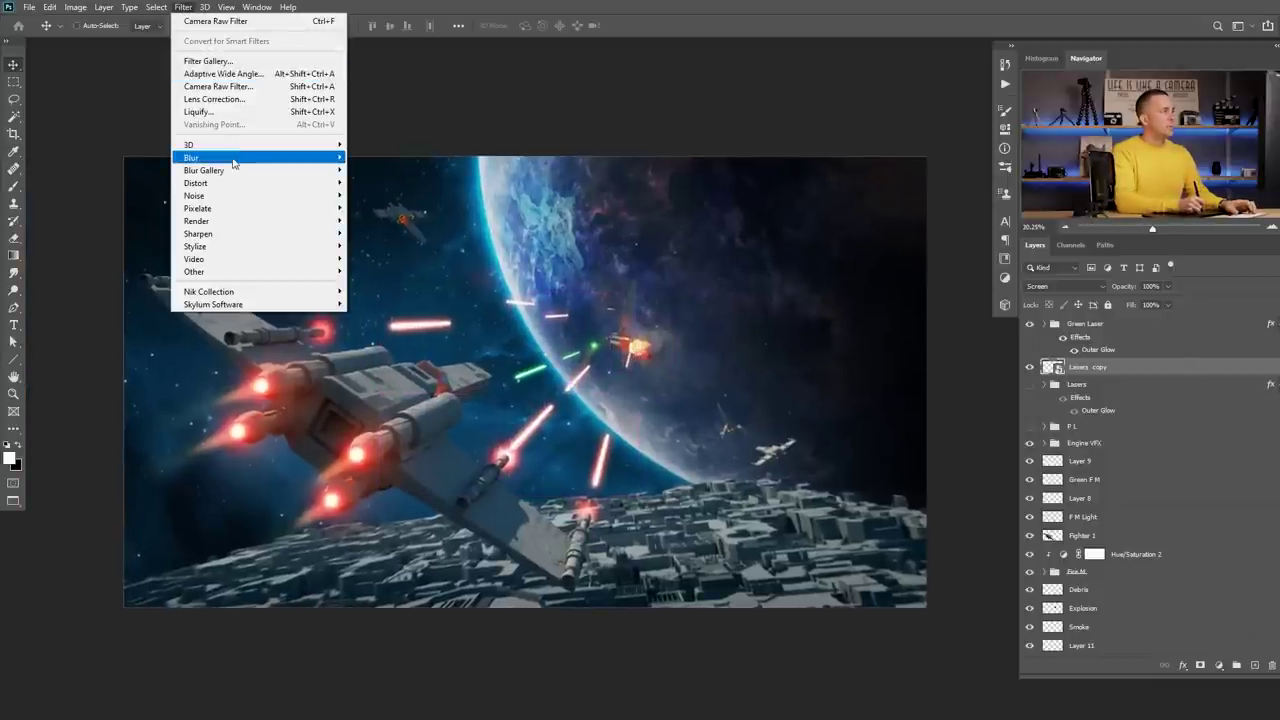
mouse_move(255, 160)
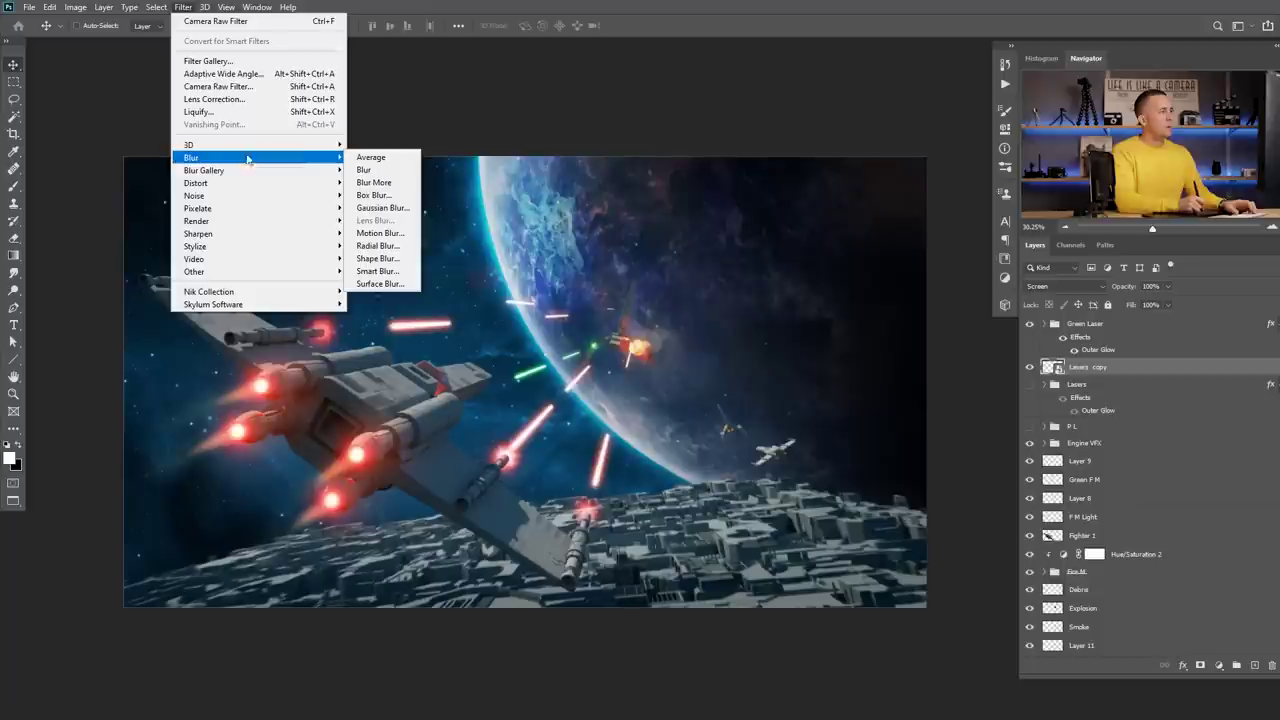
click(395, 246)
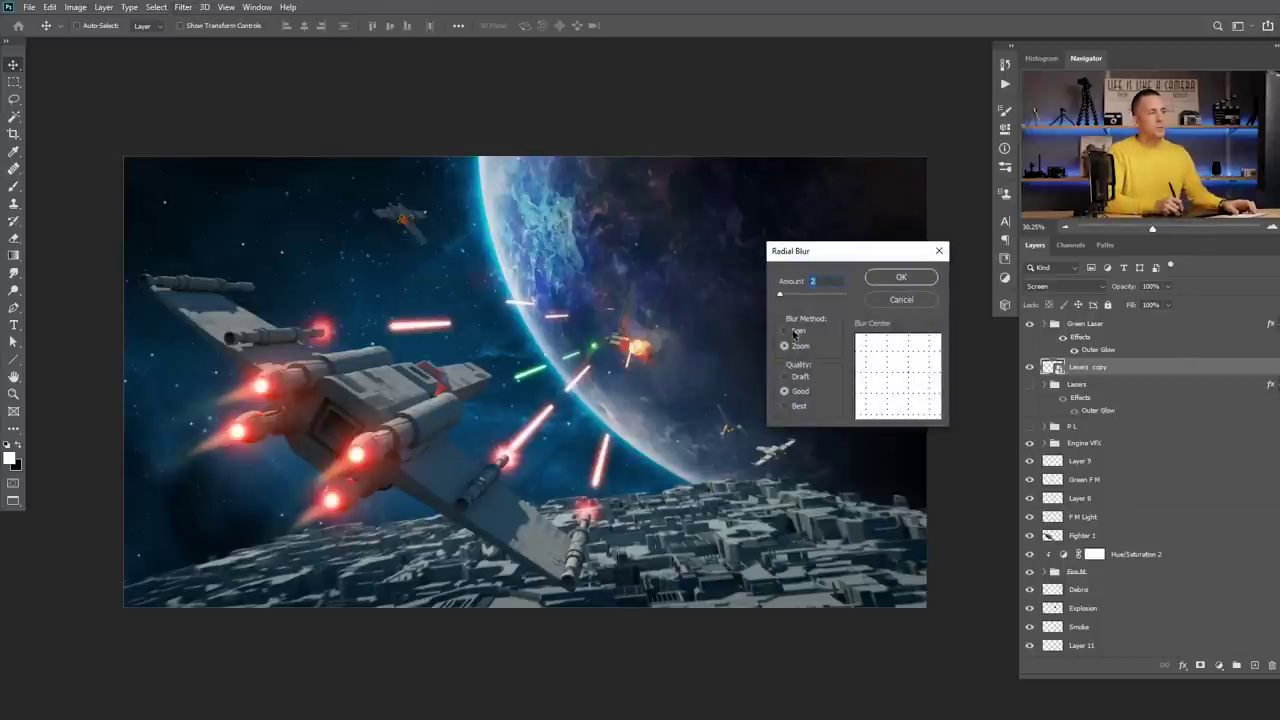
click(802, 349)
drag(910, 377, 899, 376)
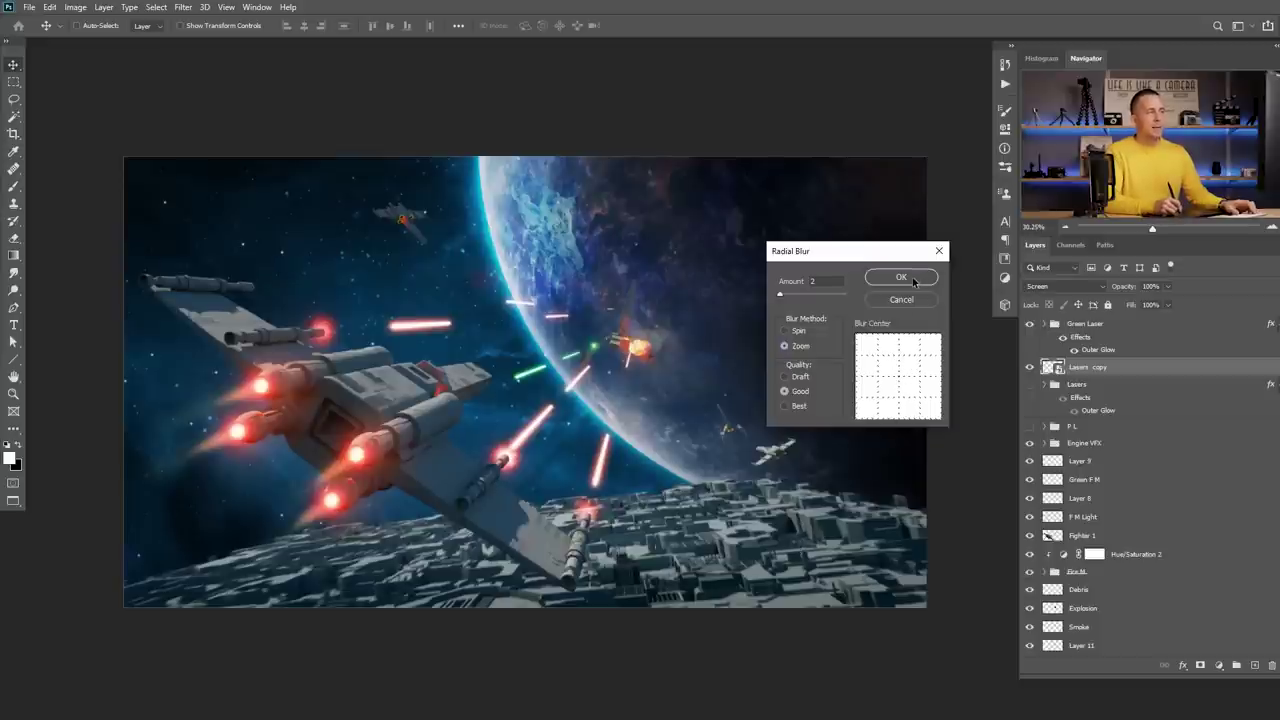
drag(782, 295, 786, 295)
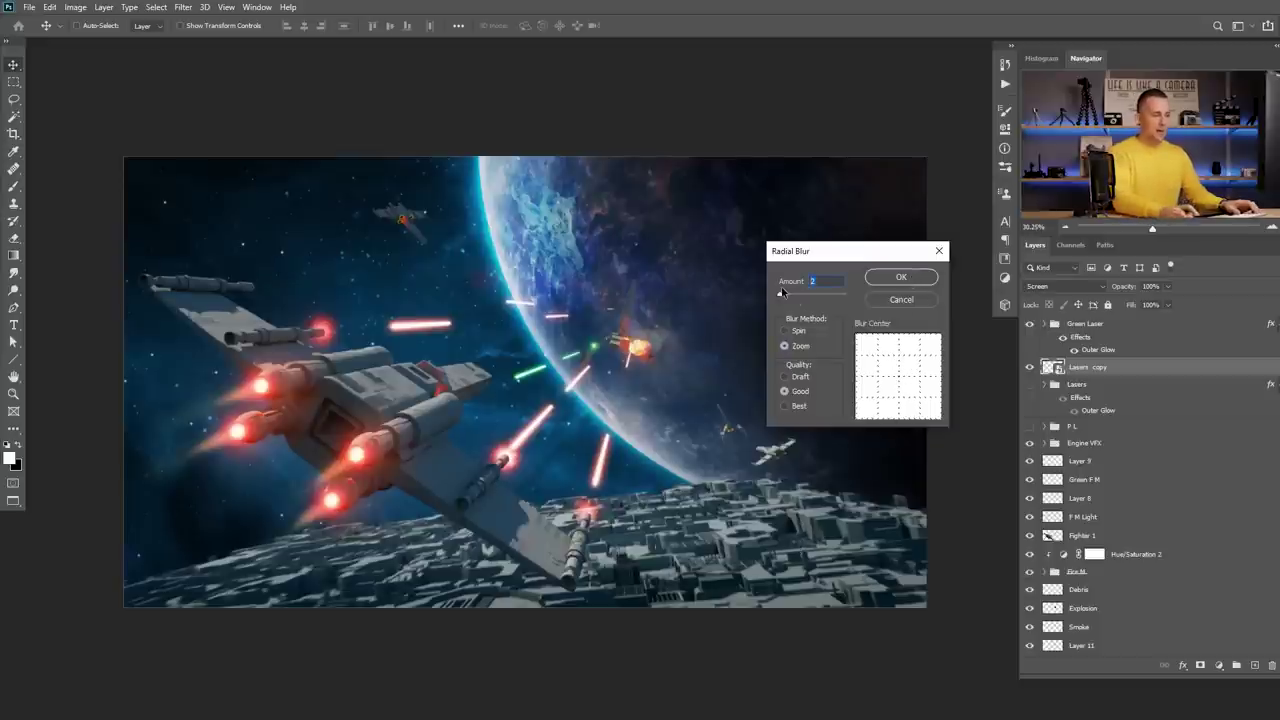
click(902, 278)
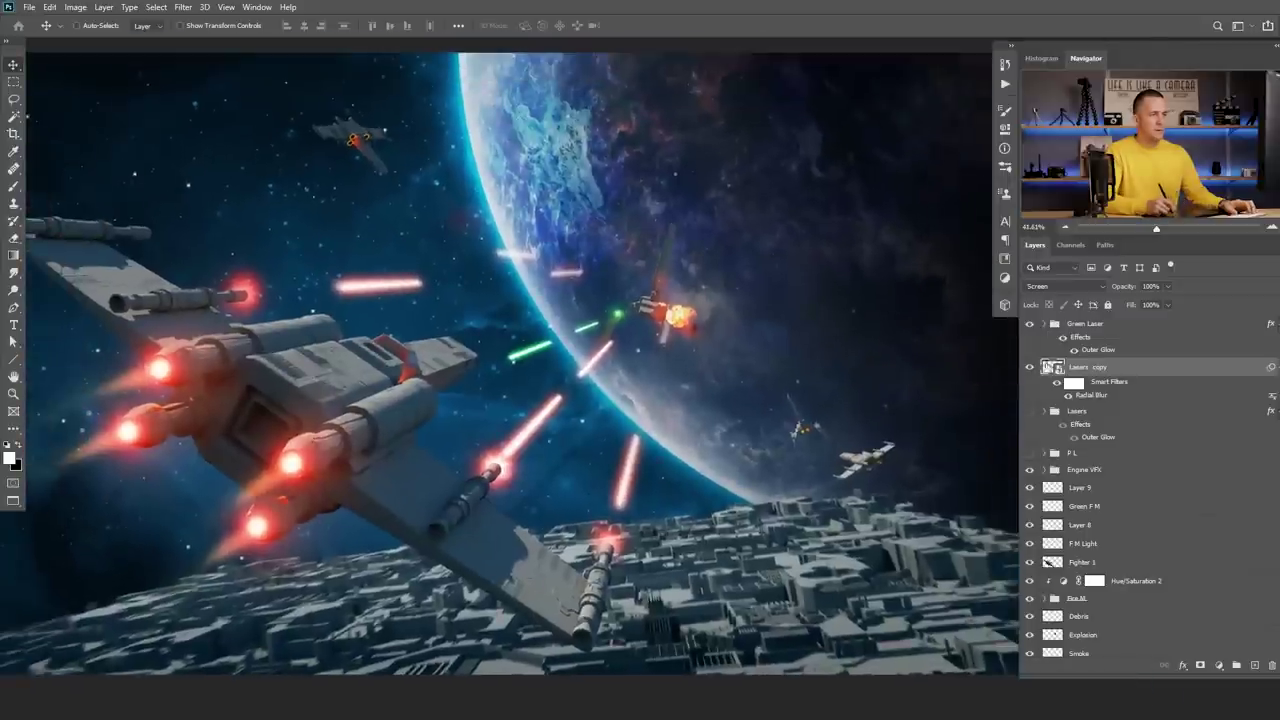
Compare the lasers with and without the Radial Blur filter and raise its amount to 35.
click(1030, 367)
click(1030, 367)
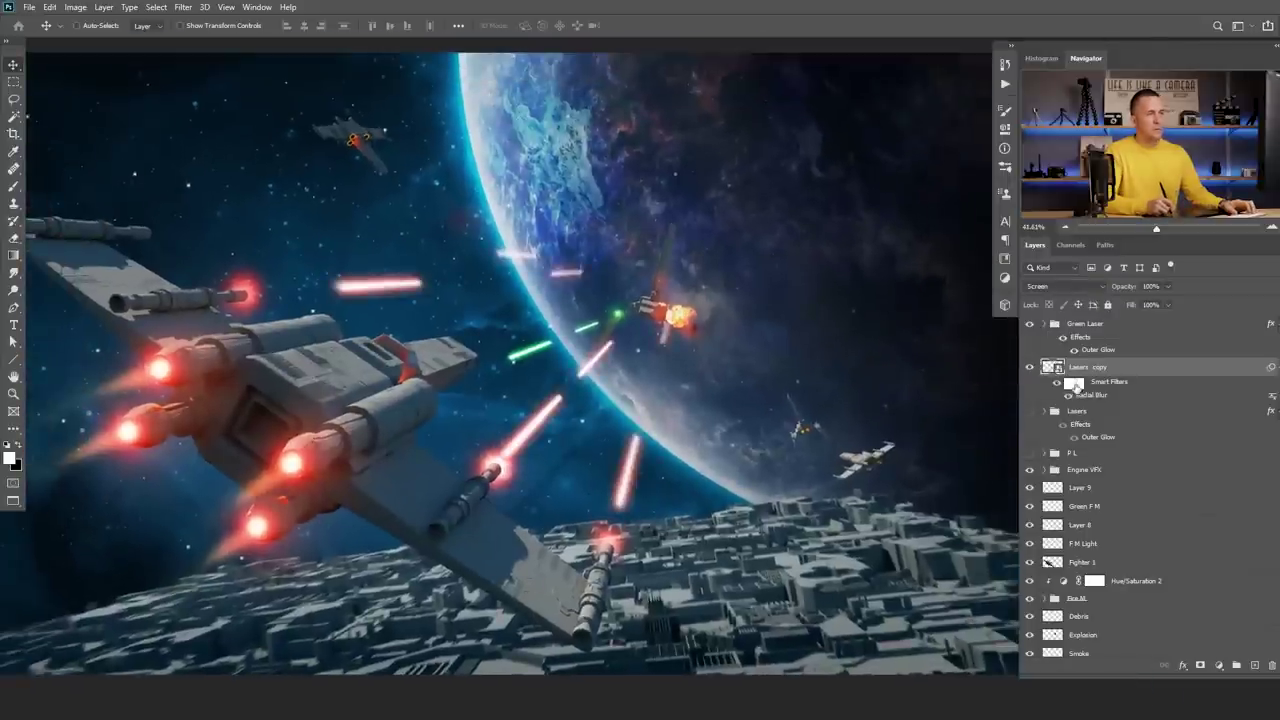
click(1057, 383)
click(1057, 383)
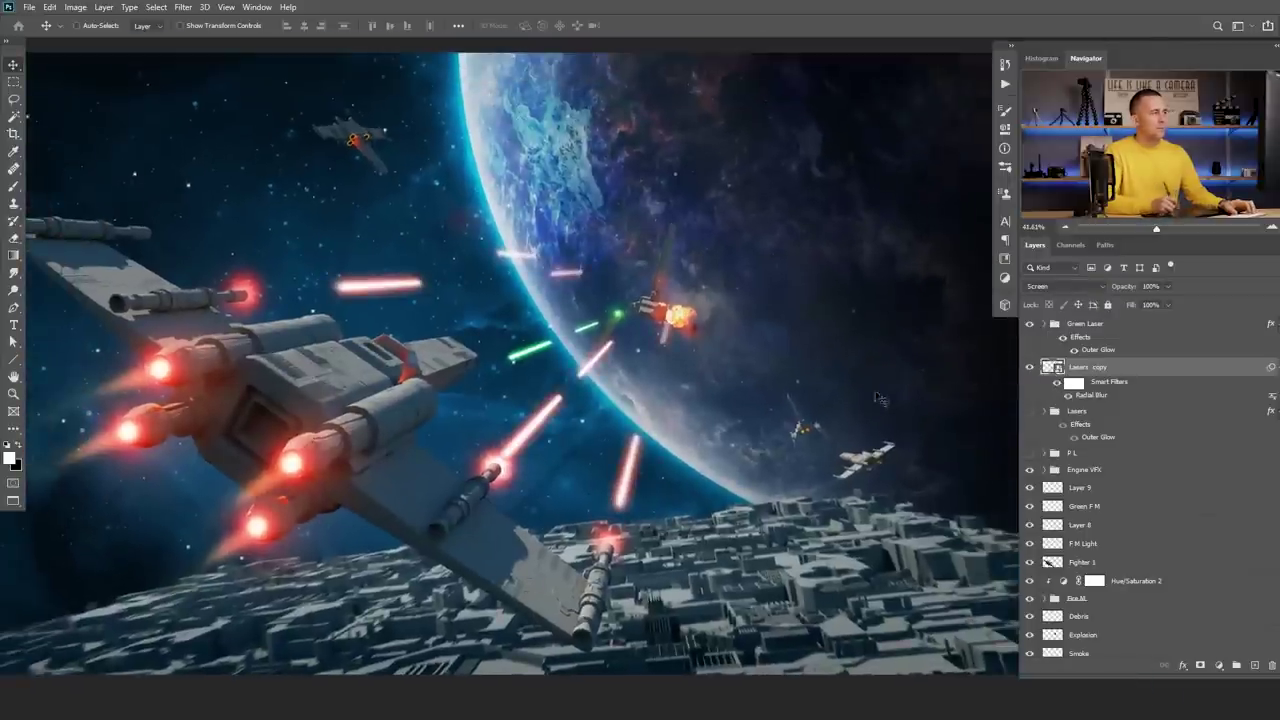
scroll(588, 280, up, 3)
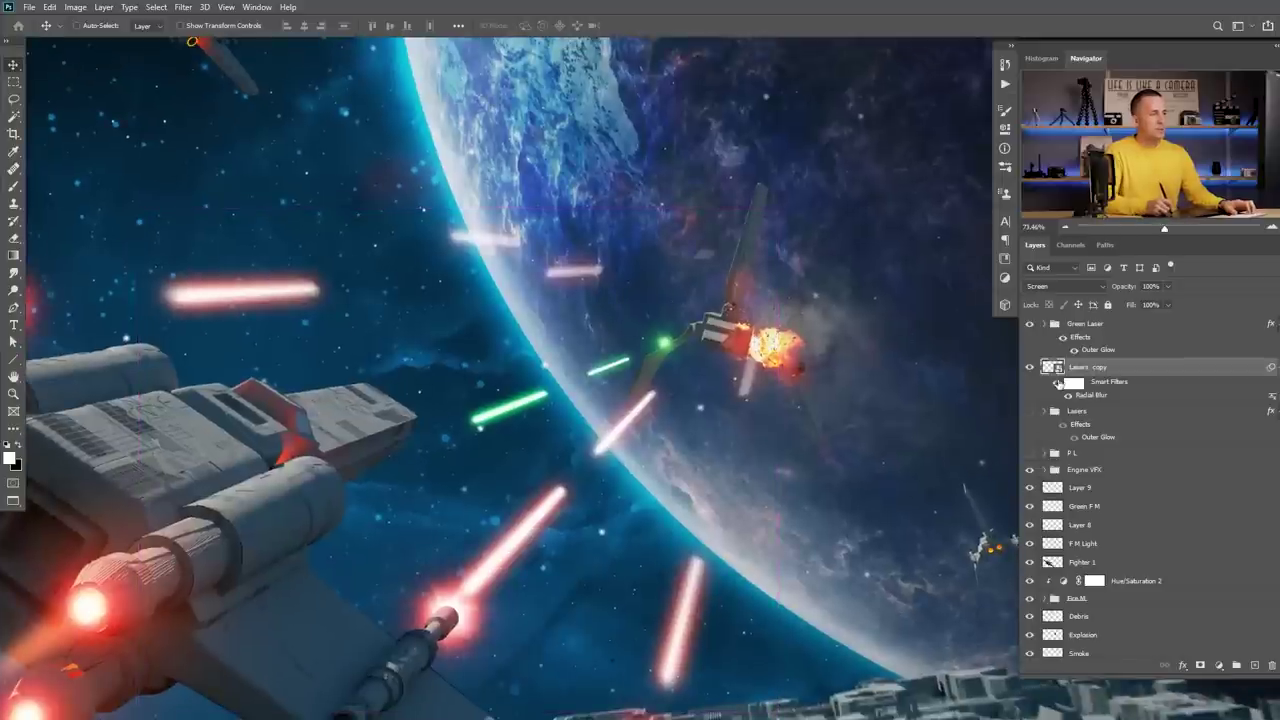
click(1057, 383)
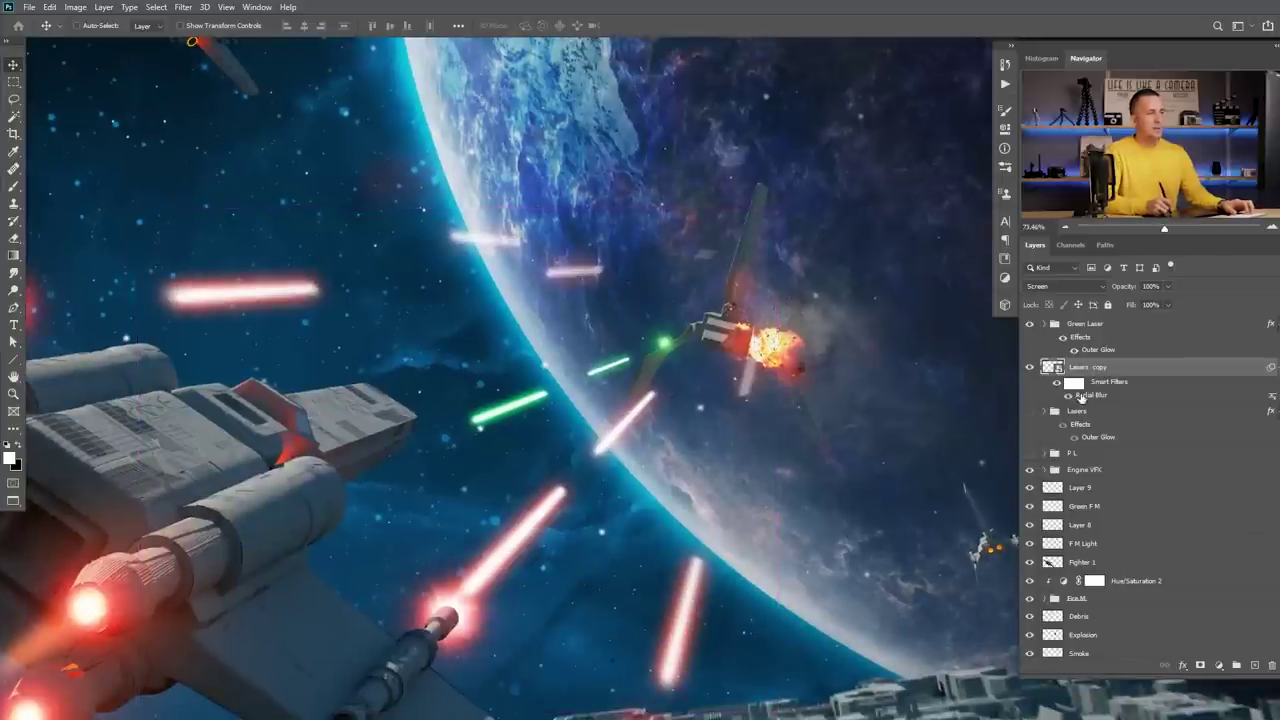
double_click(1087, 396)
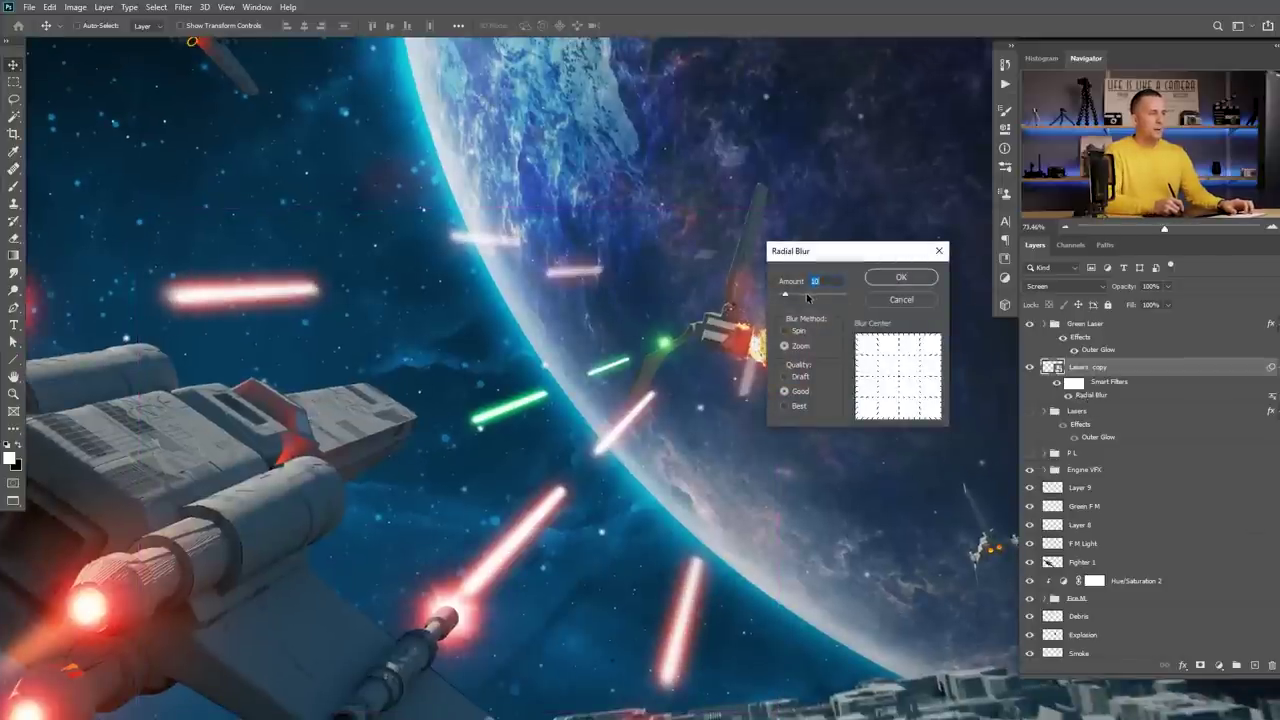
click(900, 276)
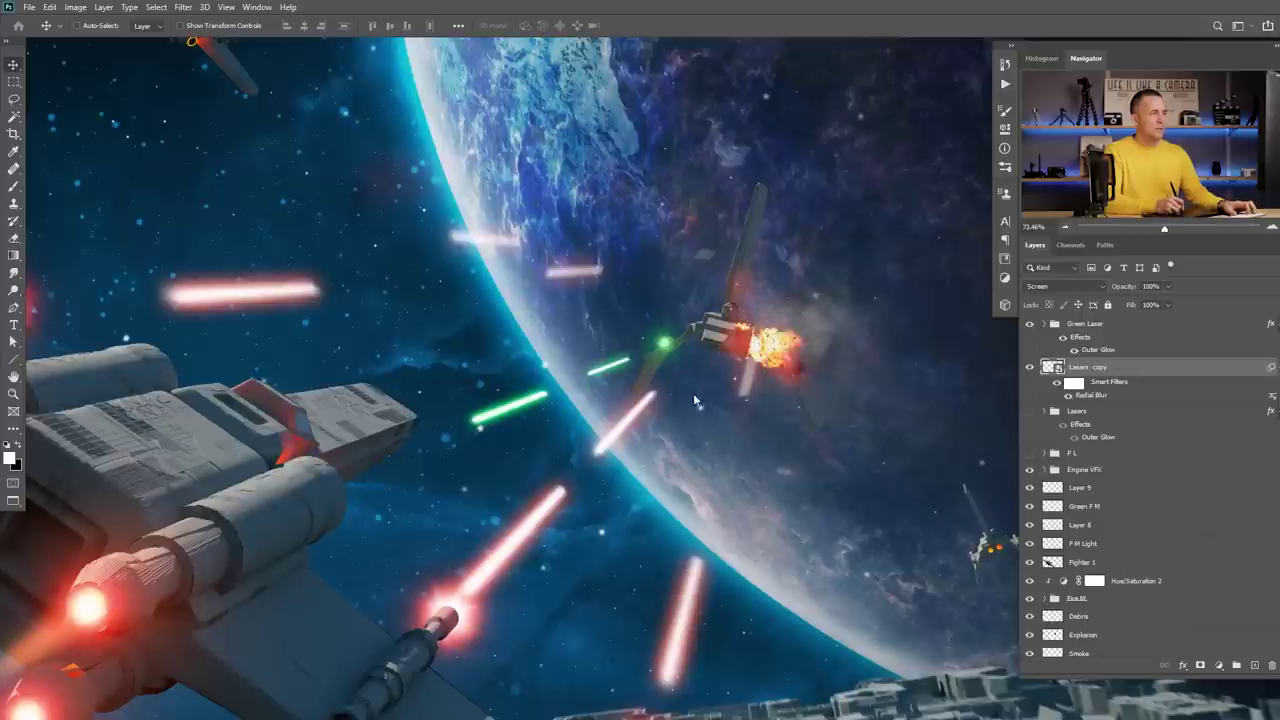
key(ctrl+0)
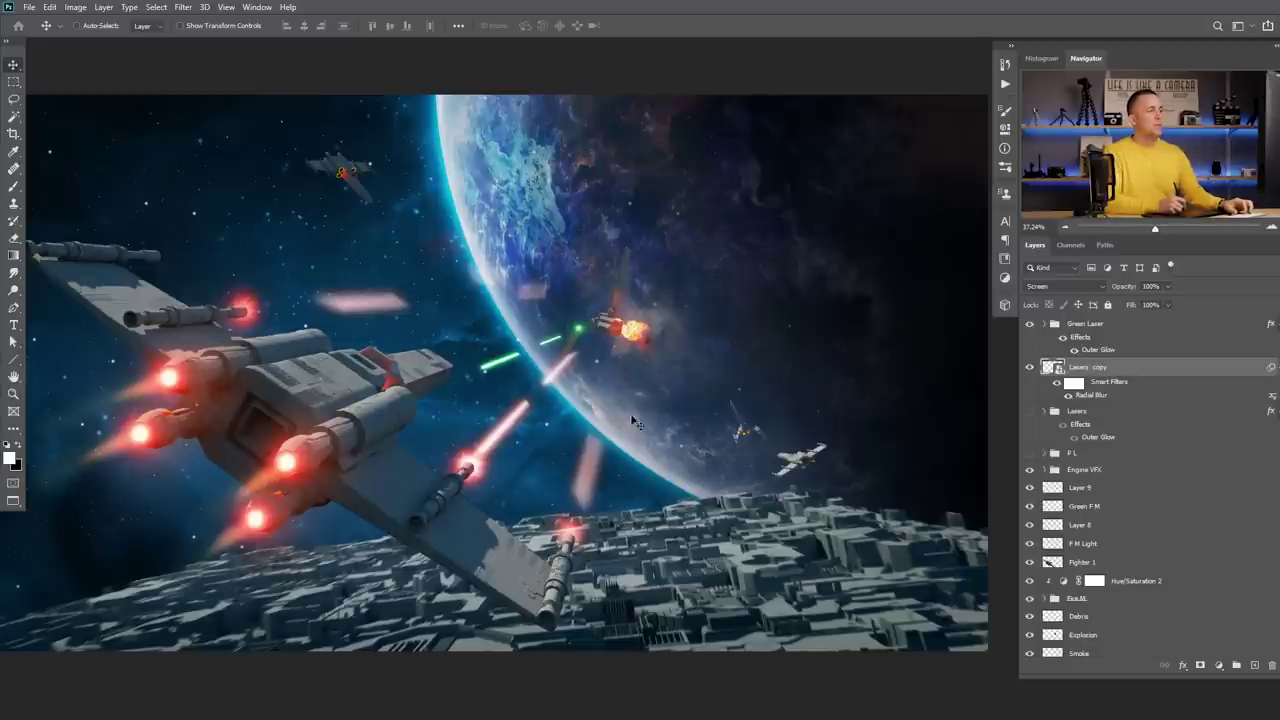
Set the Radial Blur amount back to 10 and delete the smart filter from the Lasers copy layer.
double_click(1084, 396)
mouse_move(899, 372)
mouse_down()
mouse_move(909, 361)
mouse_move(892, 349)
mouse_move(880, 370)
mouse_move(900, 378)
mouse_up()
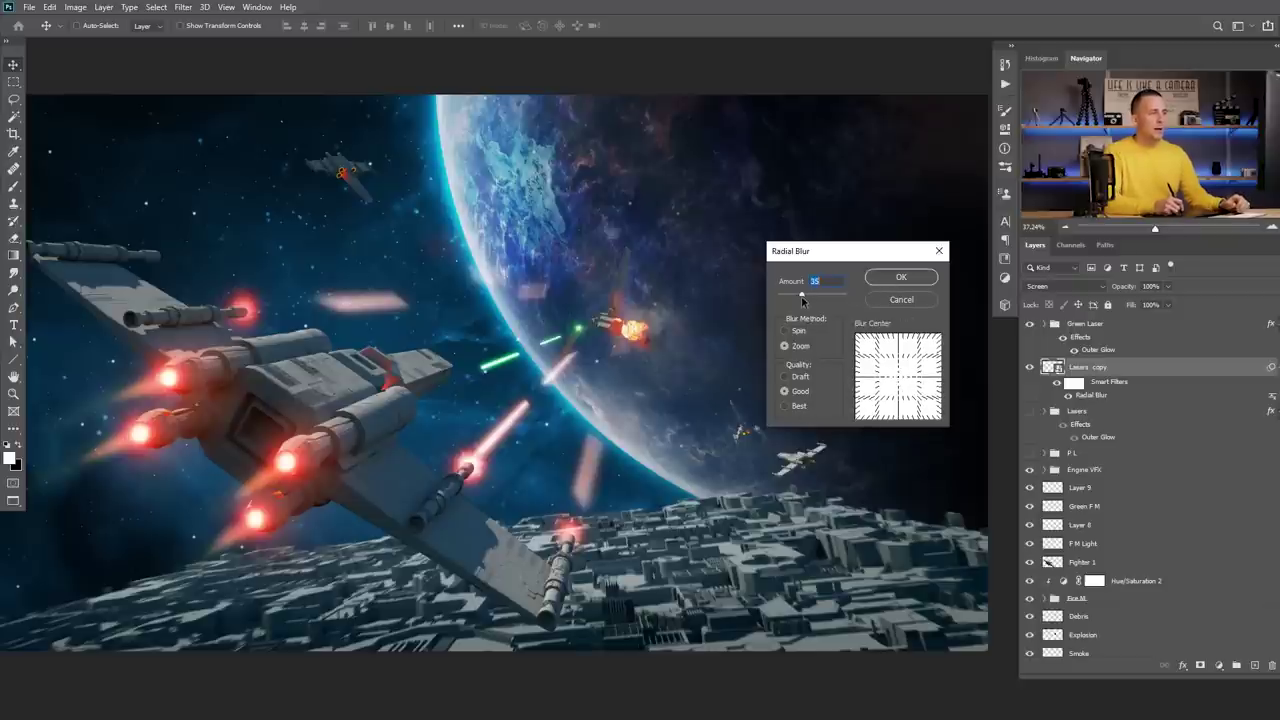
key(Return)
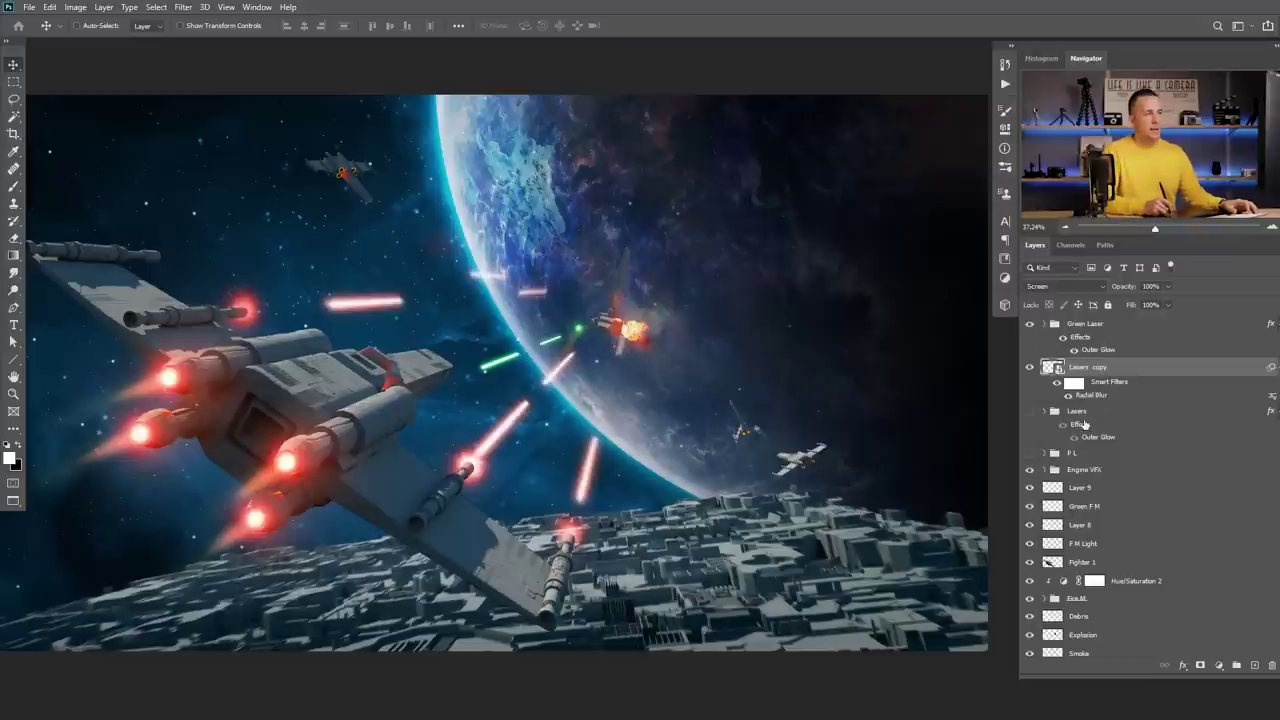
drag(1077, 386, 1271, 665)
drag(1080, 393, 1271, 665)
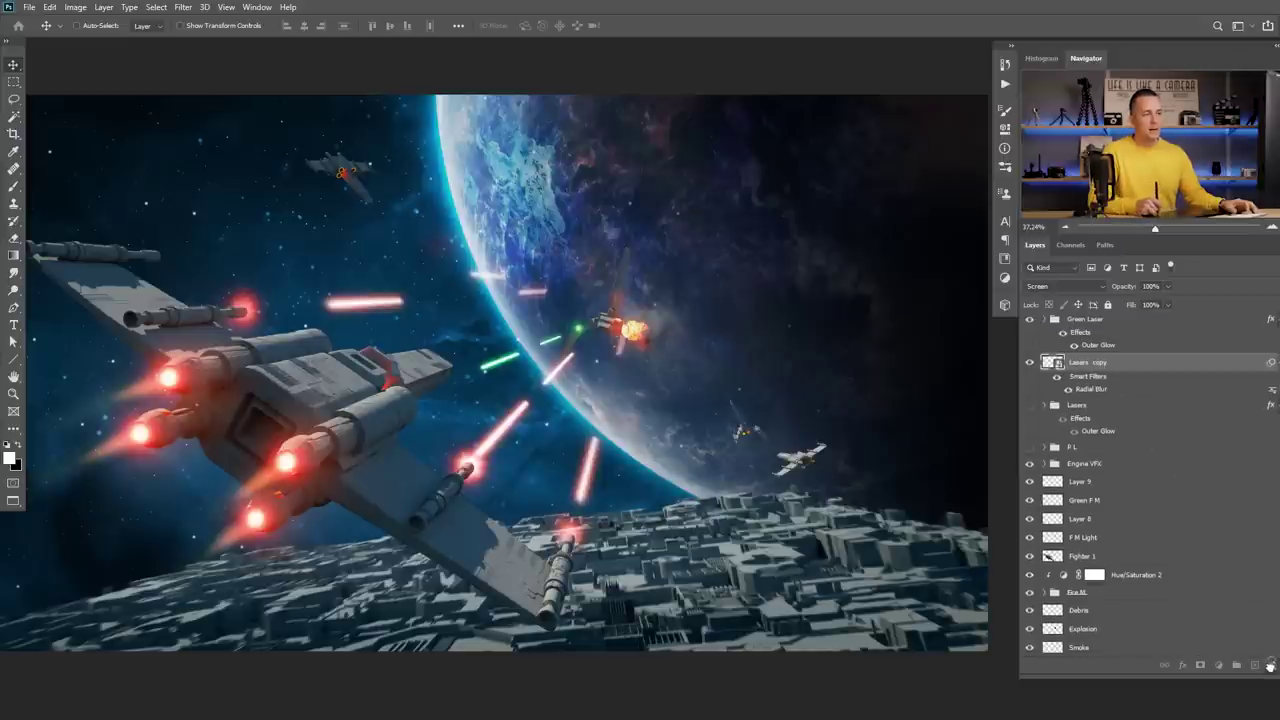
drag(750, 373, 636, 358)
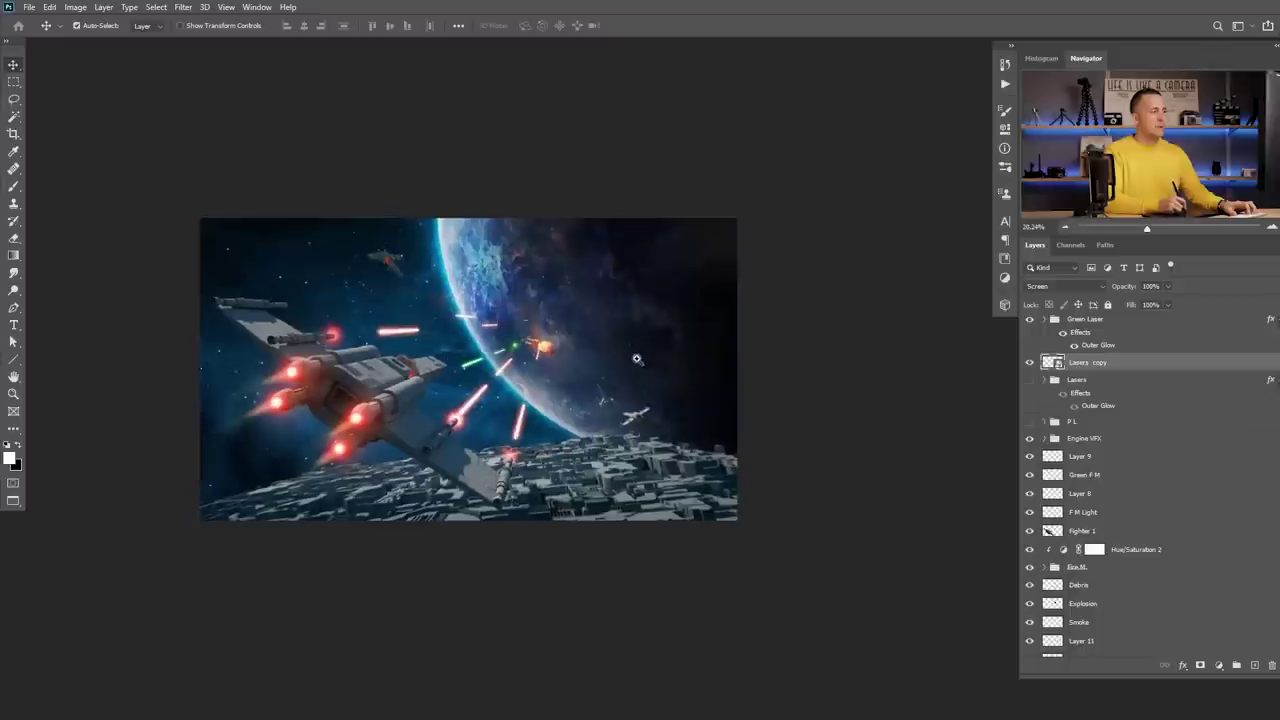
click(183, 7)
mouse_move(239, 164)
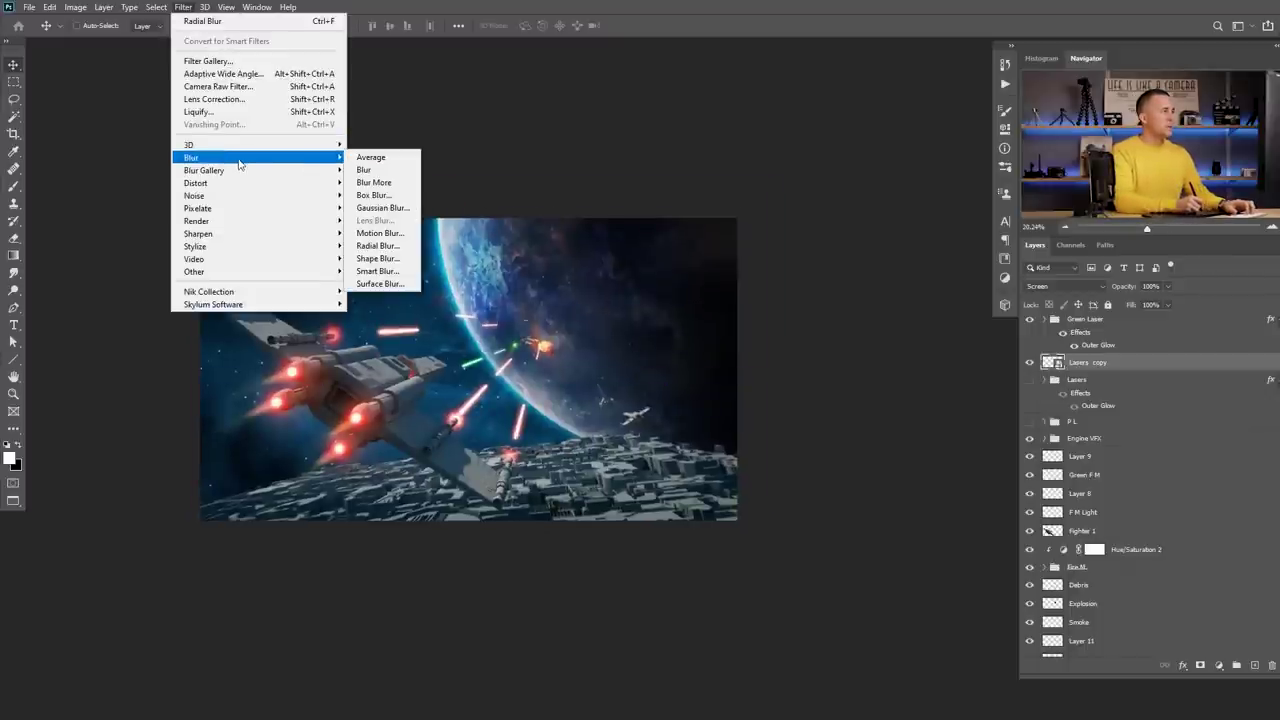
click(378, 245)
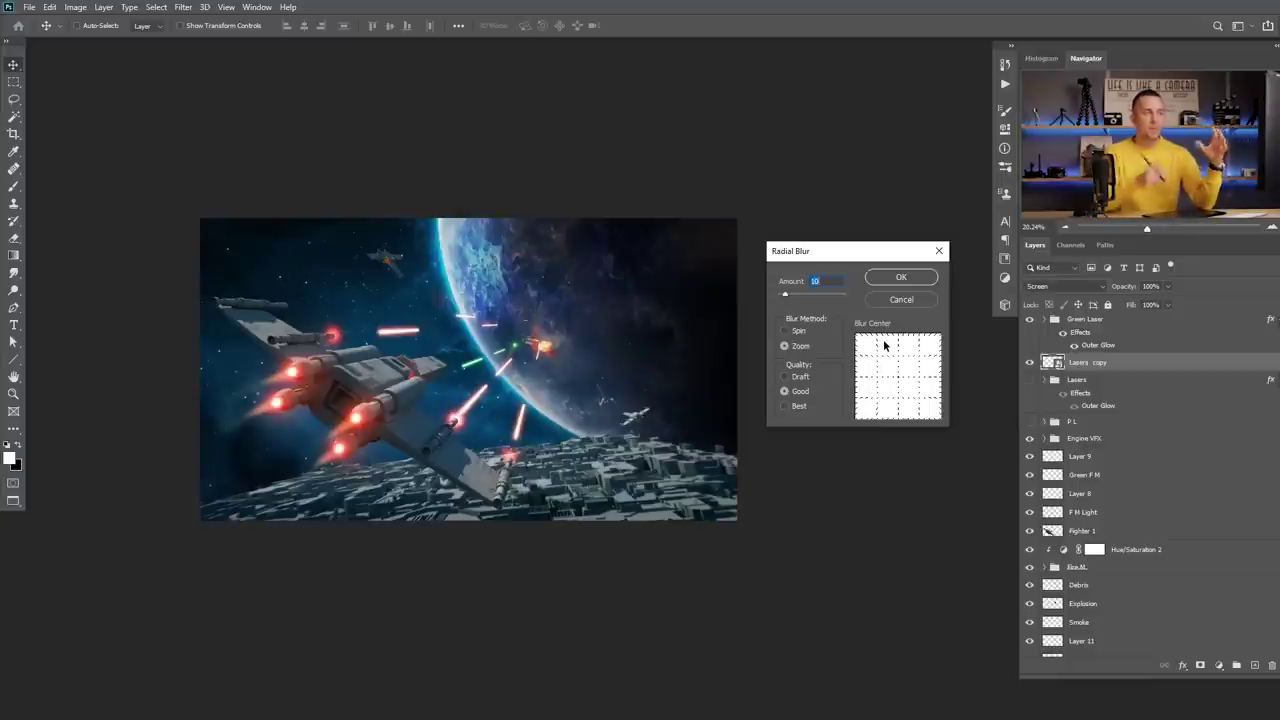
click(901, 277)
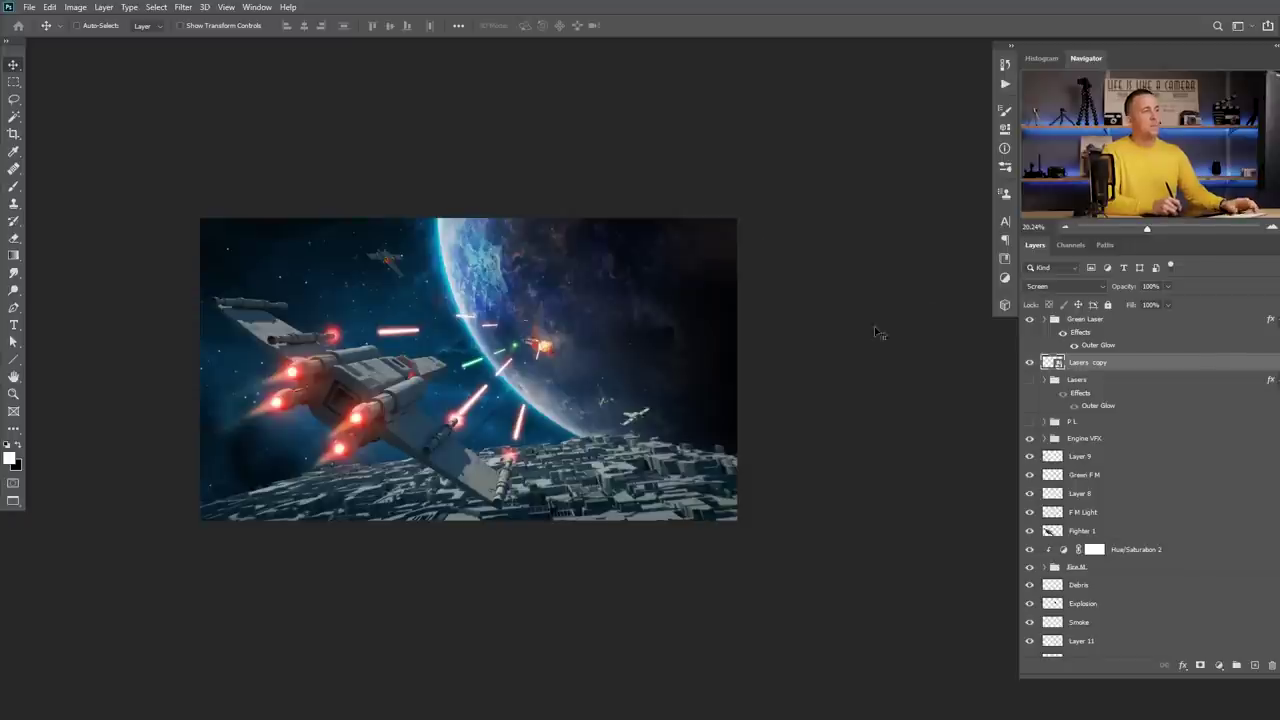
Show the P L perspective lines and set up a 1:1 square crop, shifting the image to bring their vanishing point near the crop's centre.
click(1031, 423)
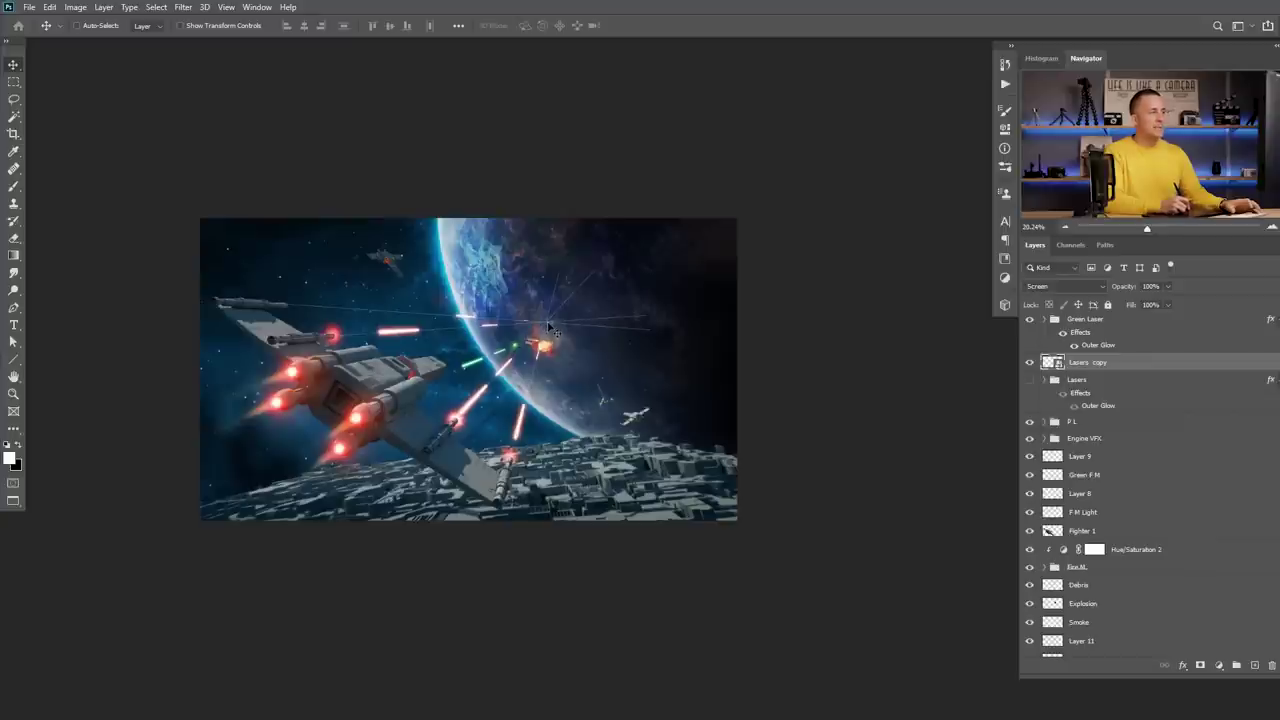
click(13, 133)
click(112, 28)
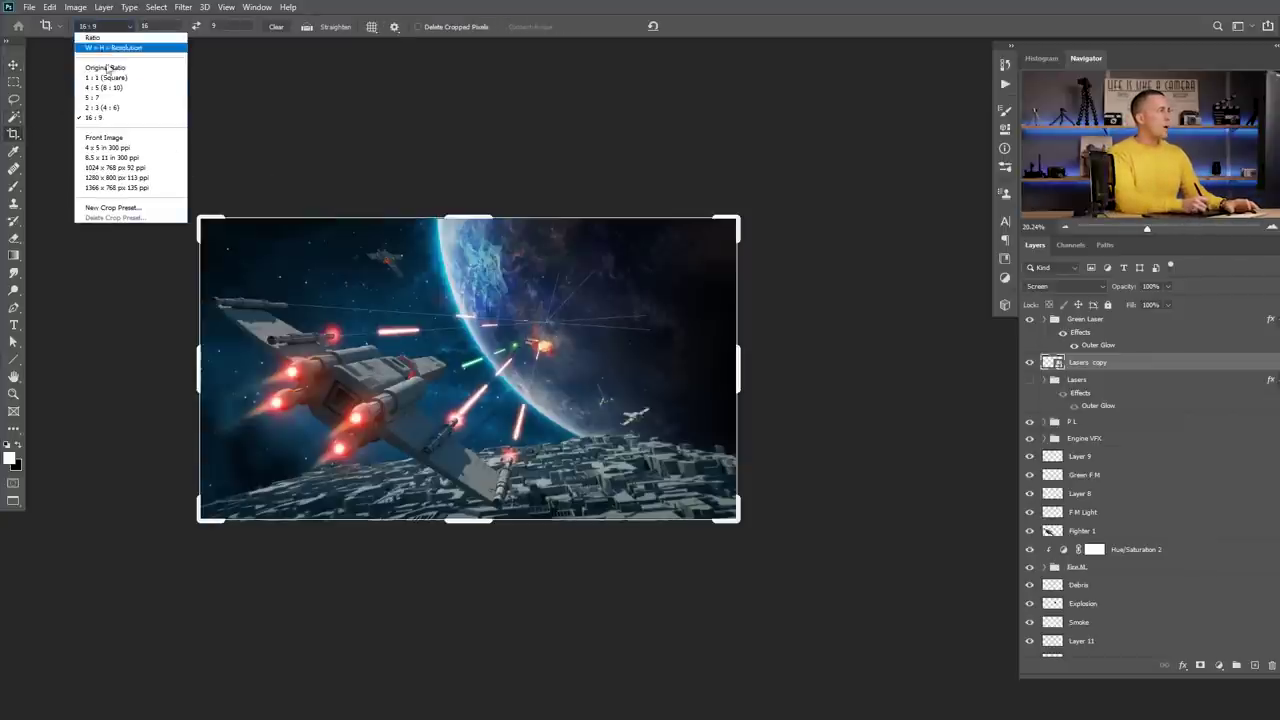
click(115, 77)
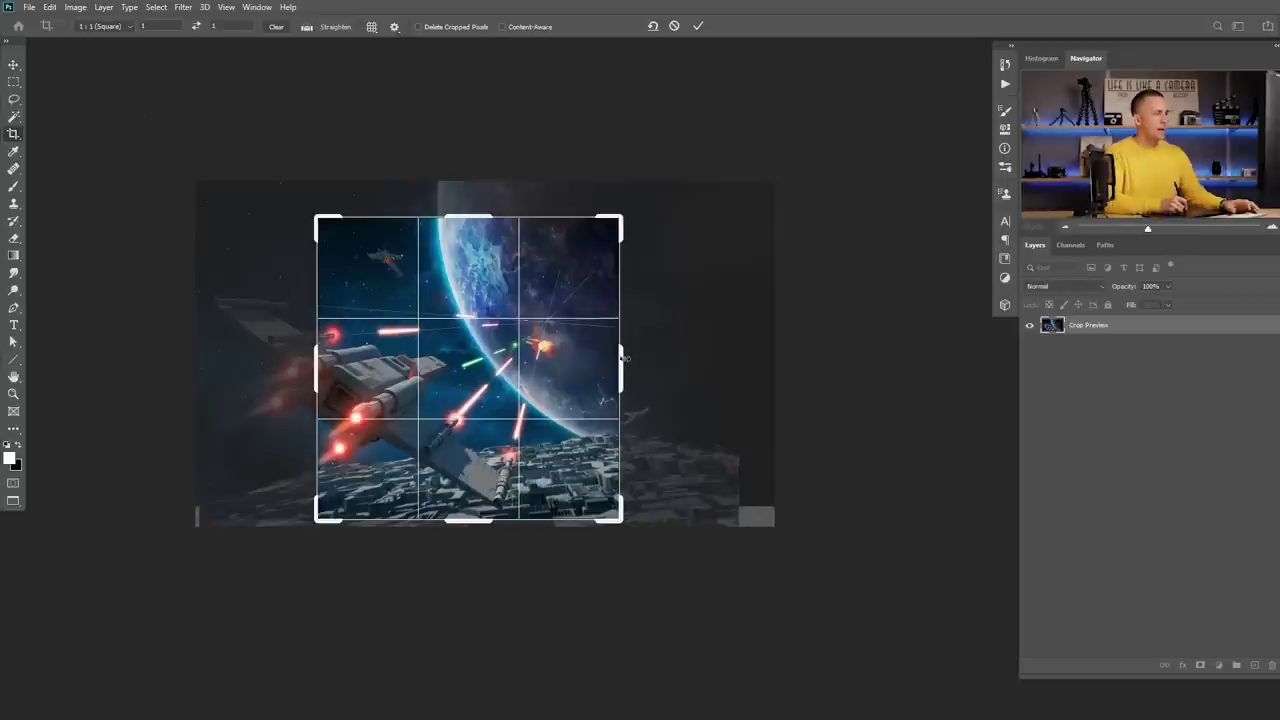
mouse_move(553, 377)
mouse_down()
mouse_move(568, 373)
mouse_move(482, 416)
mouse_move(527, 382)
mouse_move(497, 398)
mouse_up()
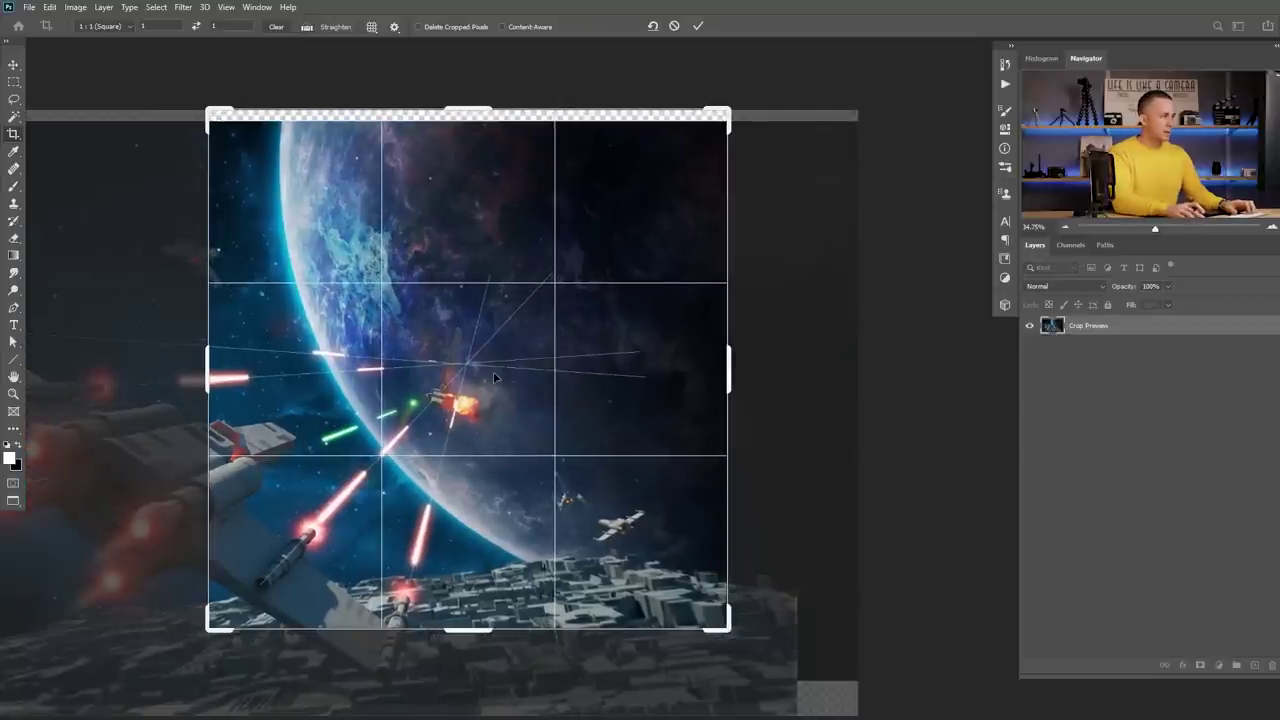
Nudge the image vertically inside the square crop to align the perspective lines' vanishing point with the crop's centre.
key(Up)
key(Up)
key(Down)
key(Down)
key(Down)
key(Down)
key(Down)
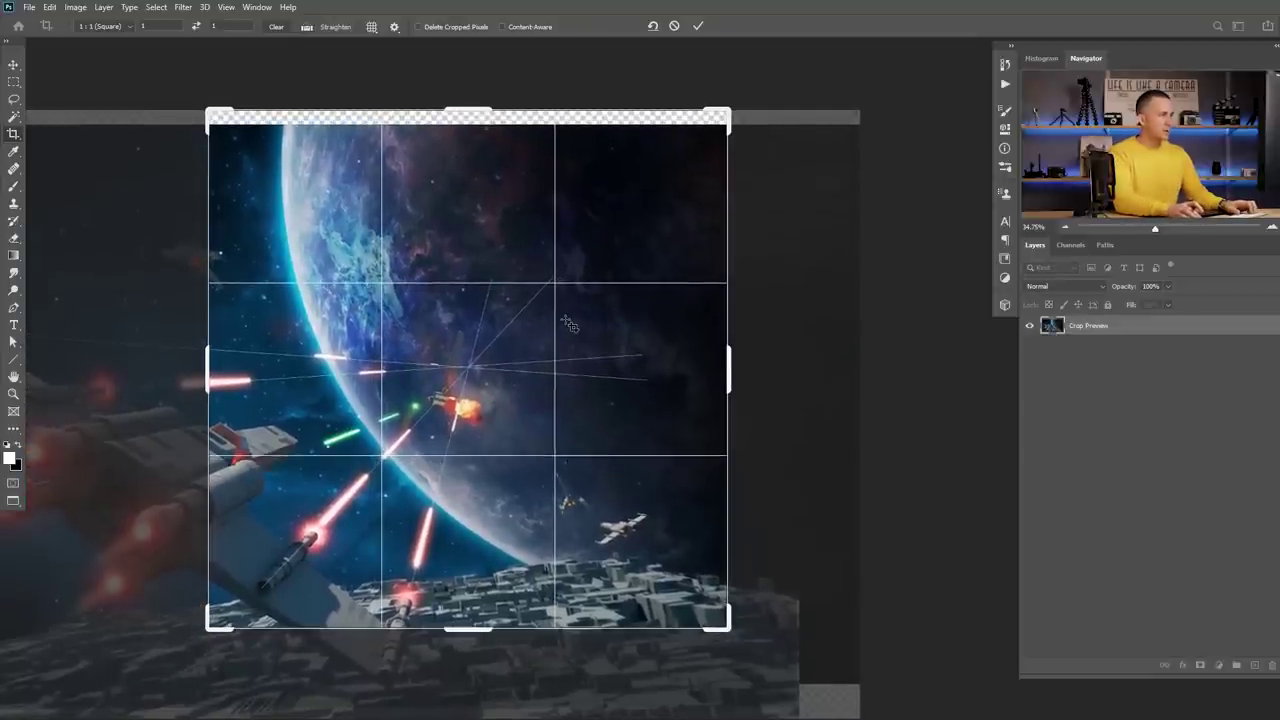
key(Down)
key(Down)
key(Down)
key(Down)
key(Down)
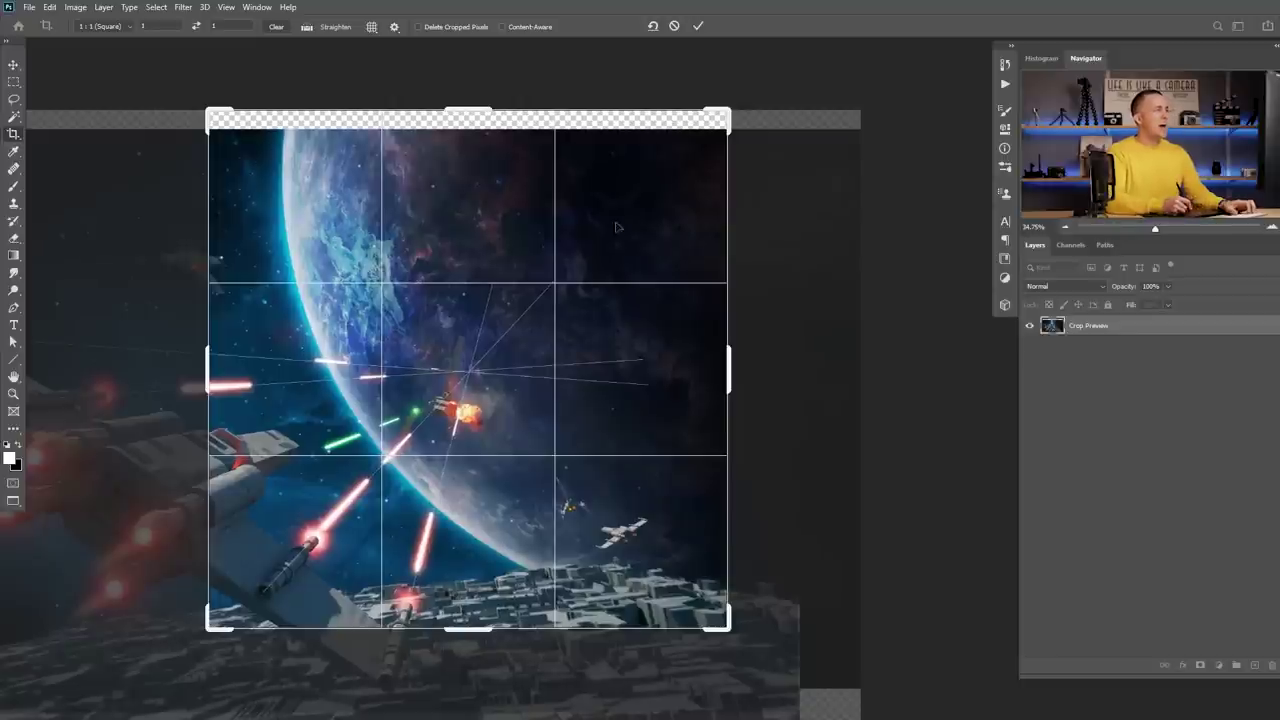
Enlarge the square crop evenly around the vanishing point to take in the planet and most of the foreground fighter, and apply it.
scroll(606, 240, down, 3)
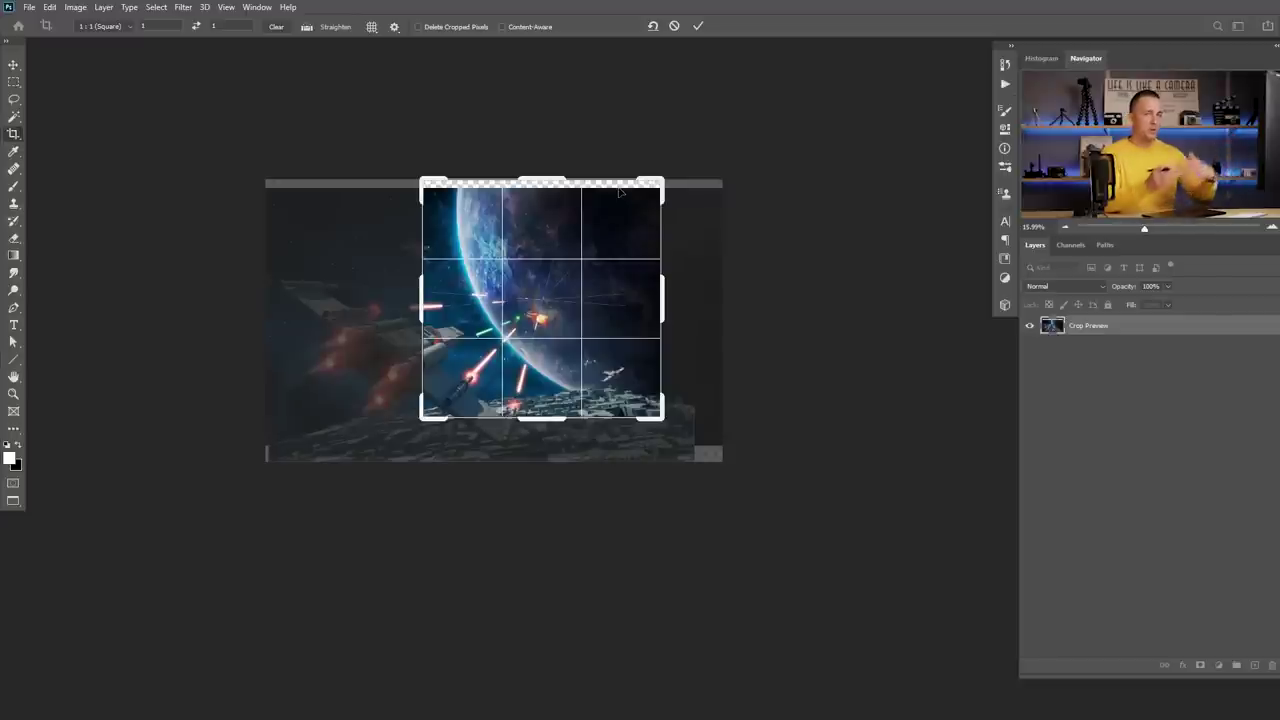
drag(669, 298, 727, 312)
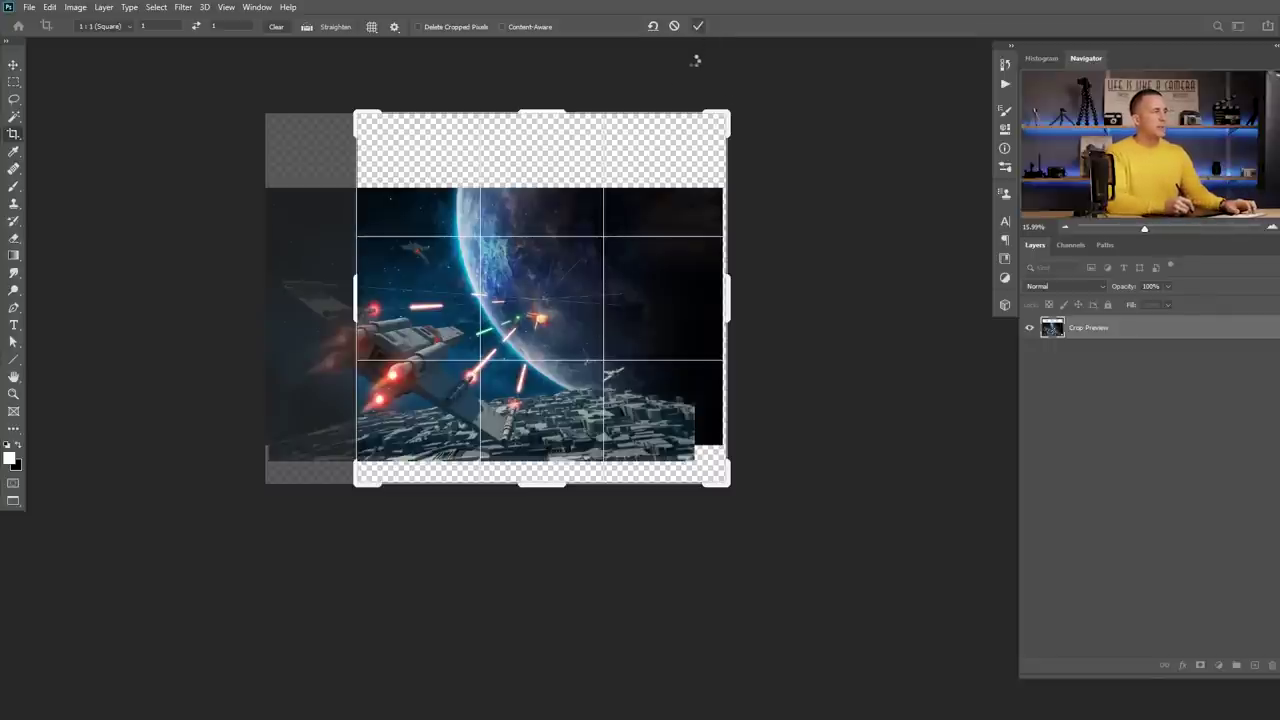
mouse_move(662, 406)
mouse_down()
mouse_move(686, 406)
mouse_move(674, 397)
mouse_up()
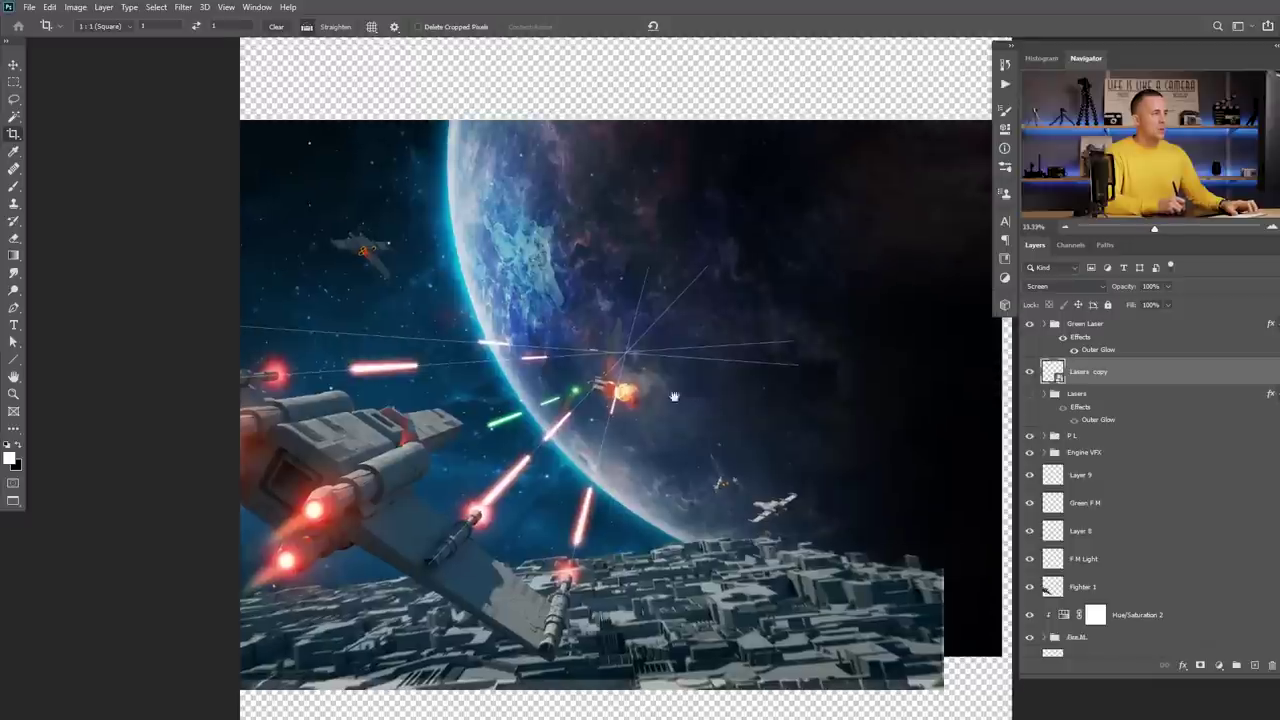
scroll(659, 380, down, 2)
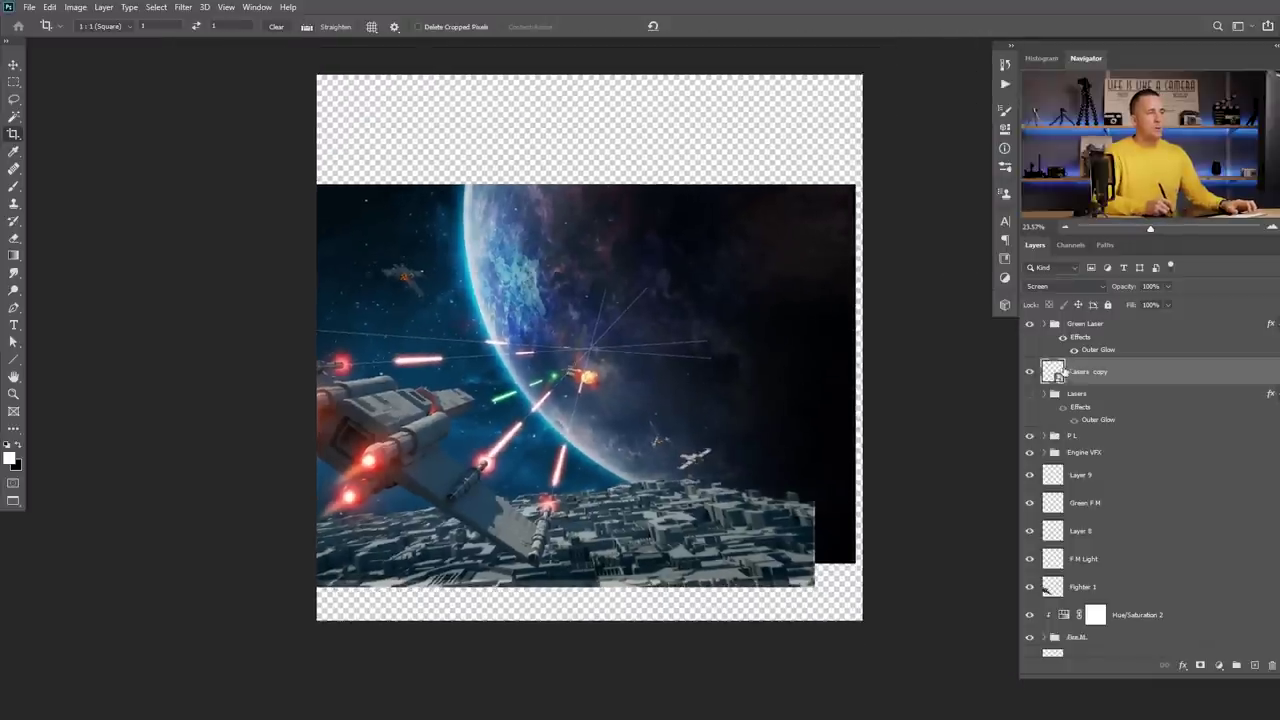
Hide the P L group and apply a Radial Blur with amount 20, Zoom method and Good quality to the Lasers copy layer.
click(1030, 437)
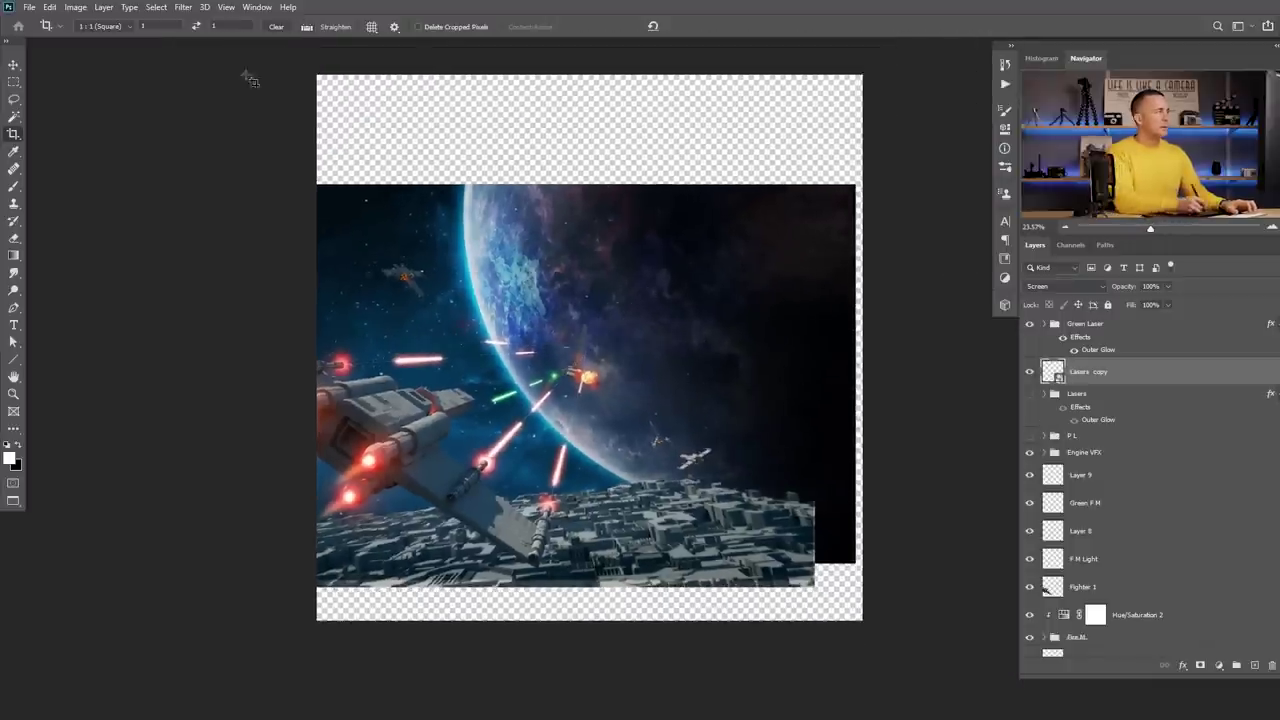
click(184, 9)
mouse_move(218, 160)
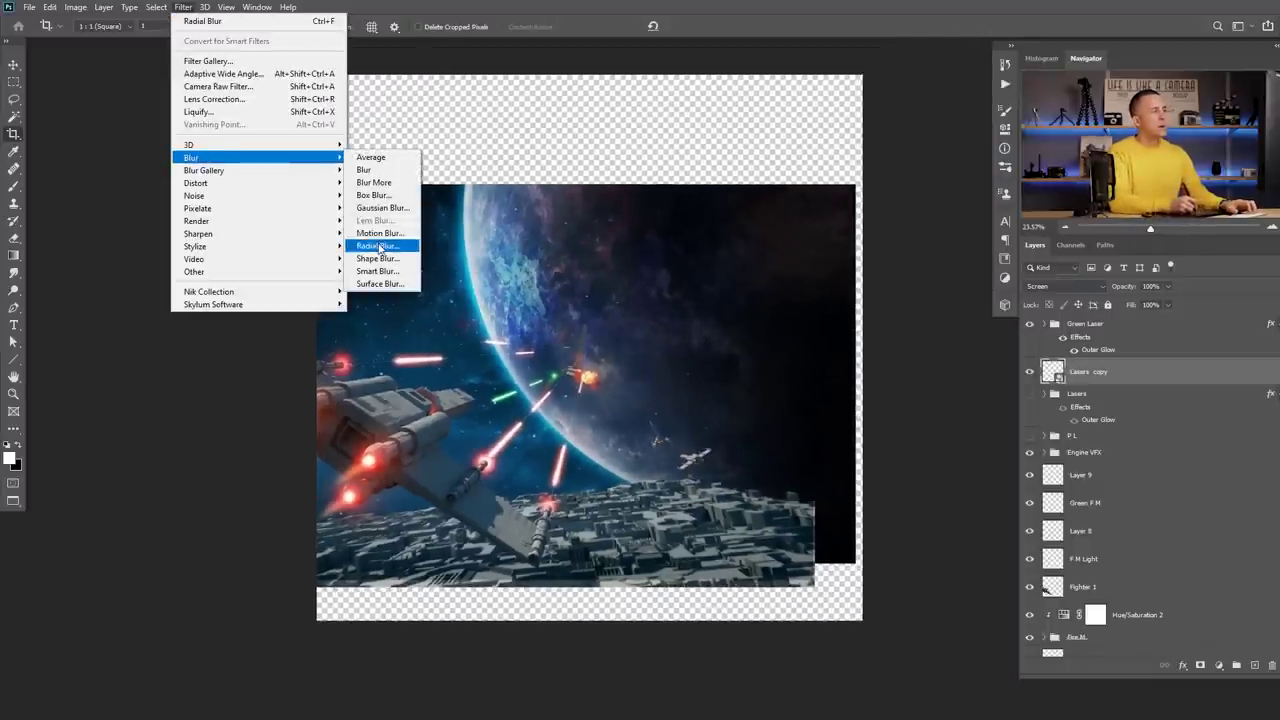
click(382, 244)
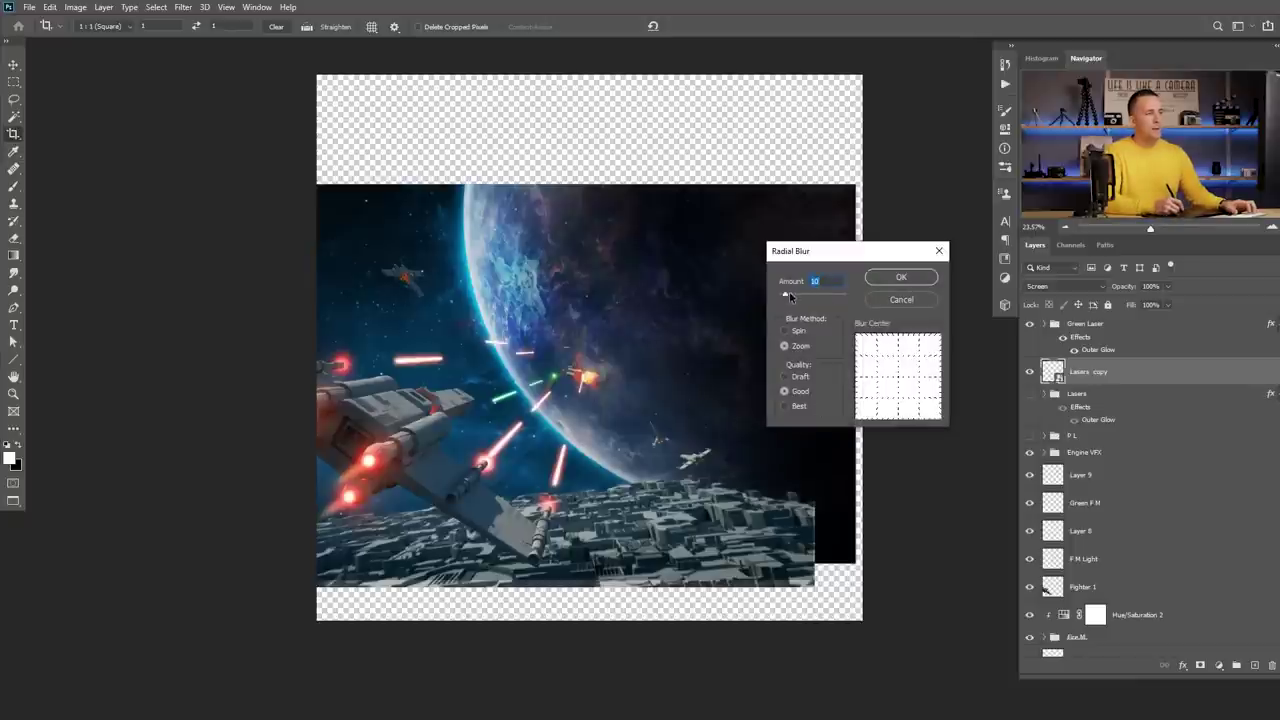
click(901, 278)
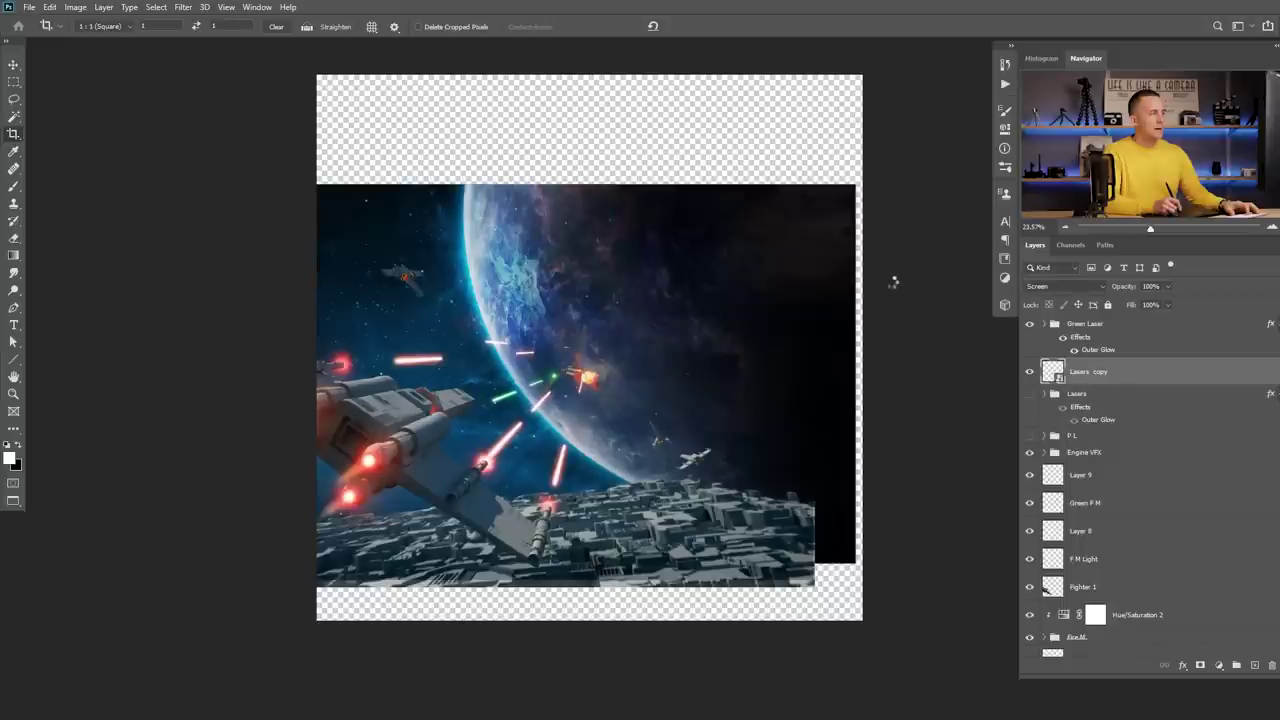
scroll(600, 460, up, 1)
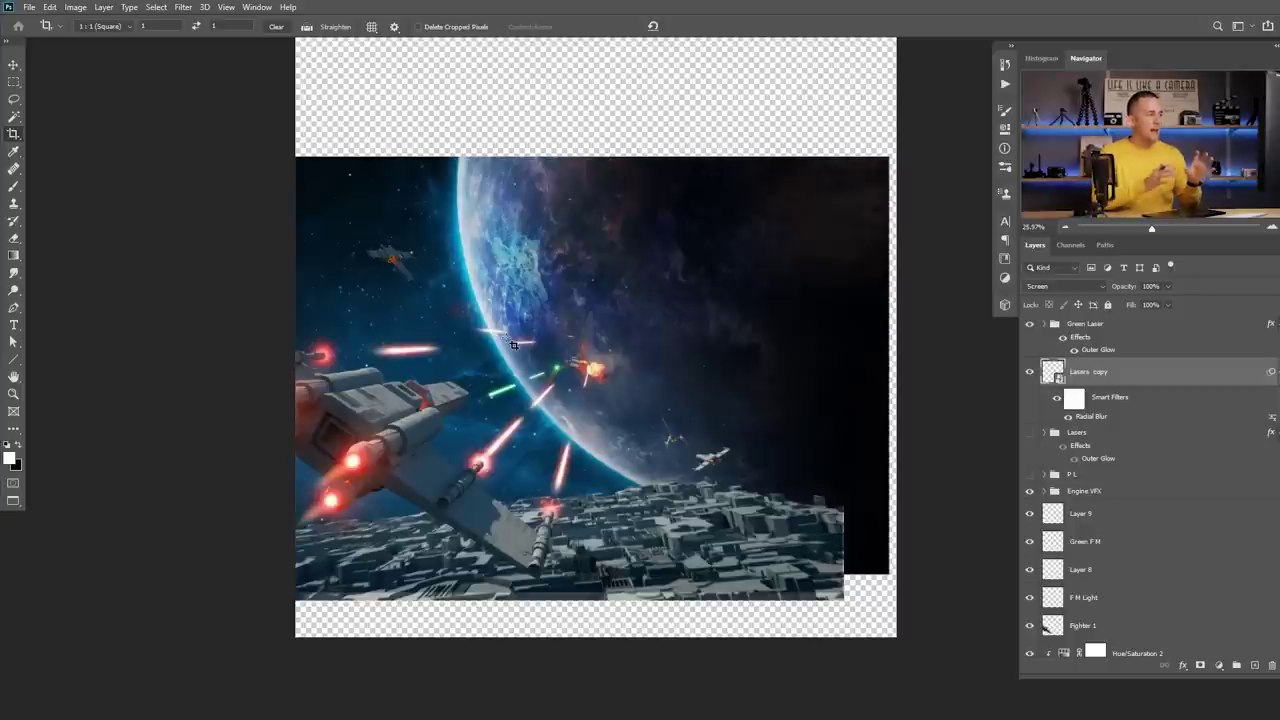
scroll(513, 340, up, 1)
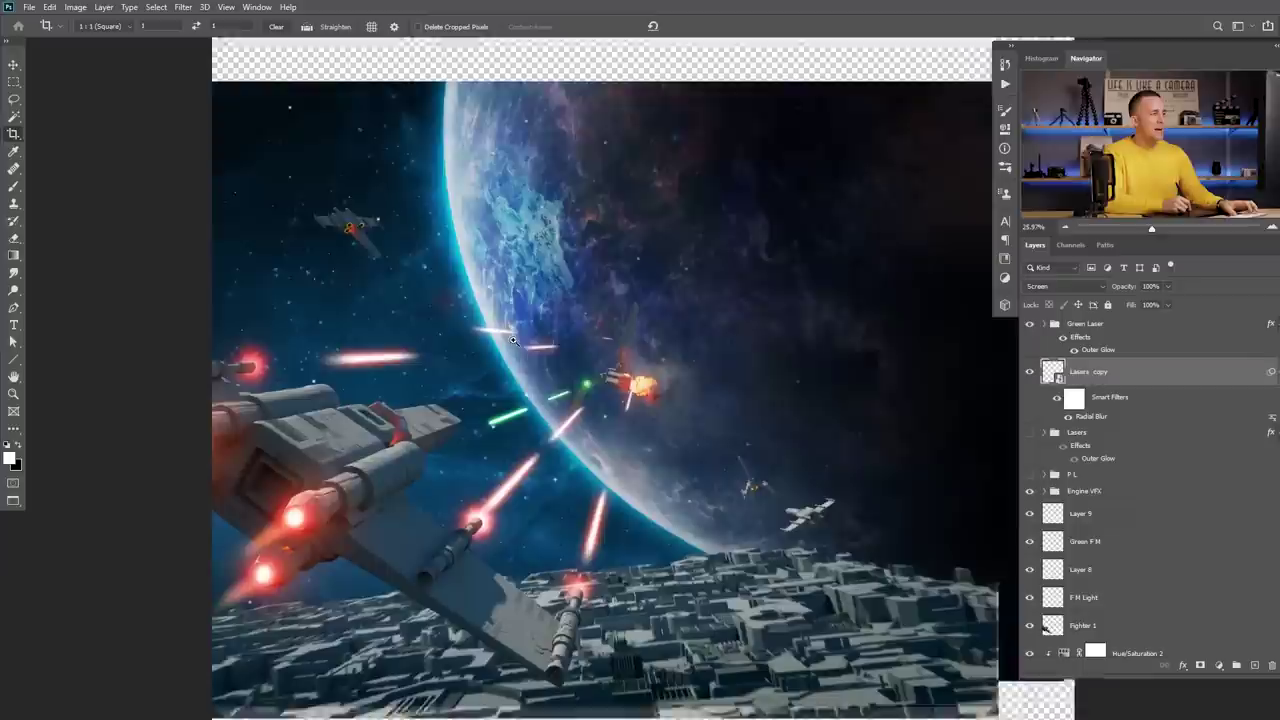
scroll(513, 340, up, 1)
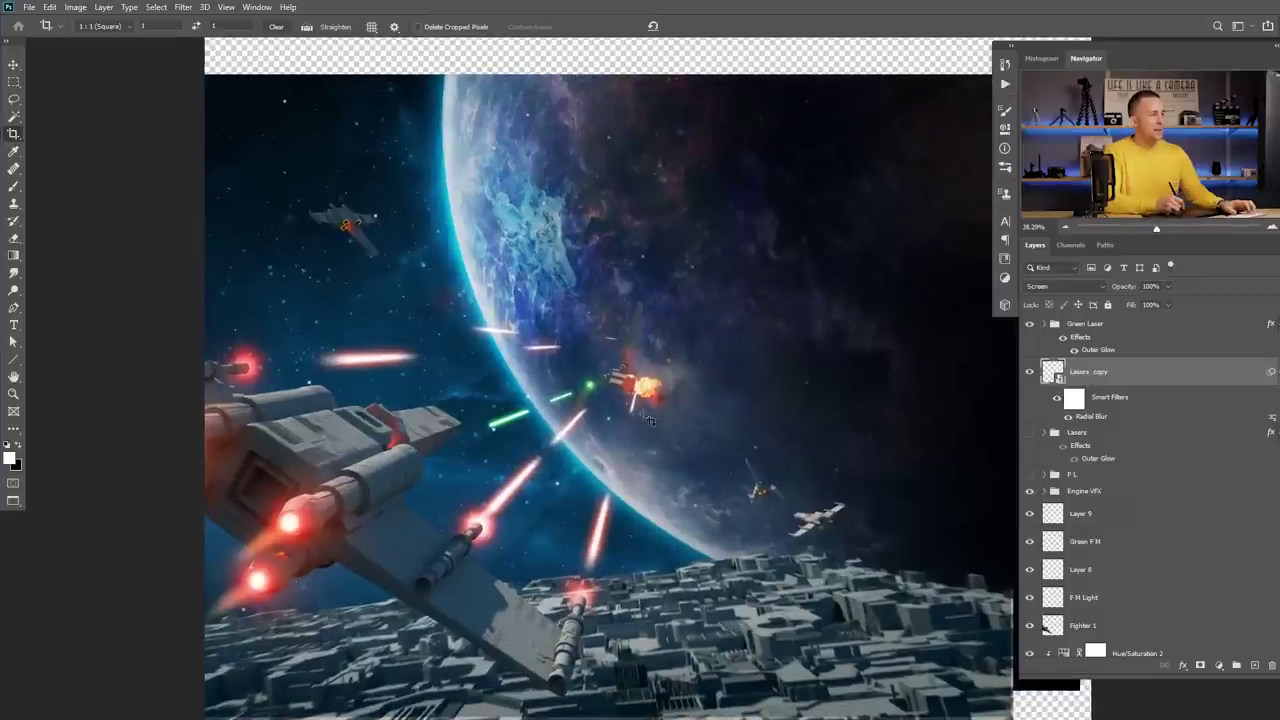
Fine-tune the Radial Blur smart filter's amount on the Lasers copy layer and check the laser streaks.
double_click(1099, 417)
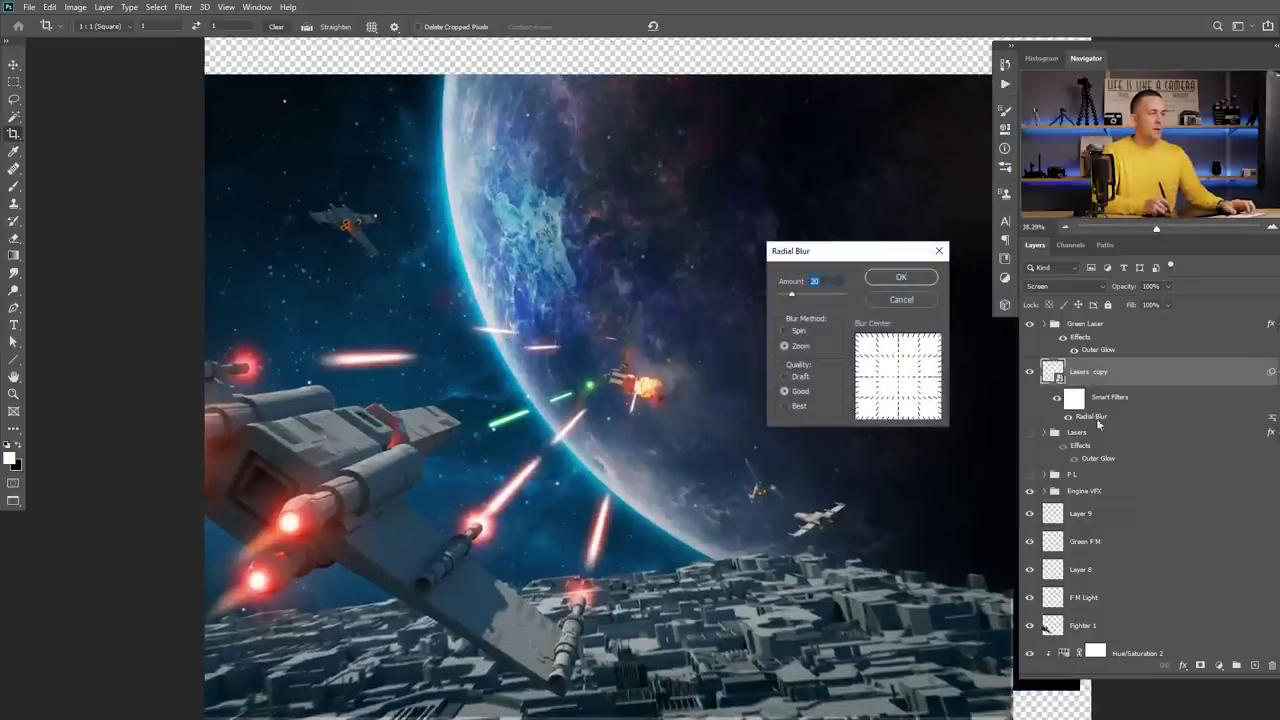
key(Return)
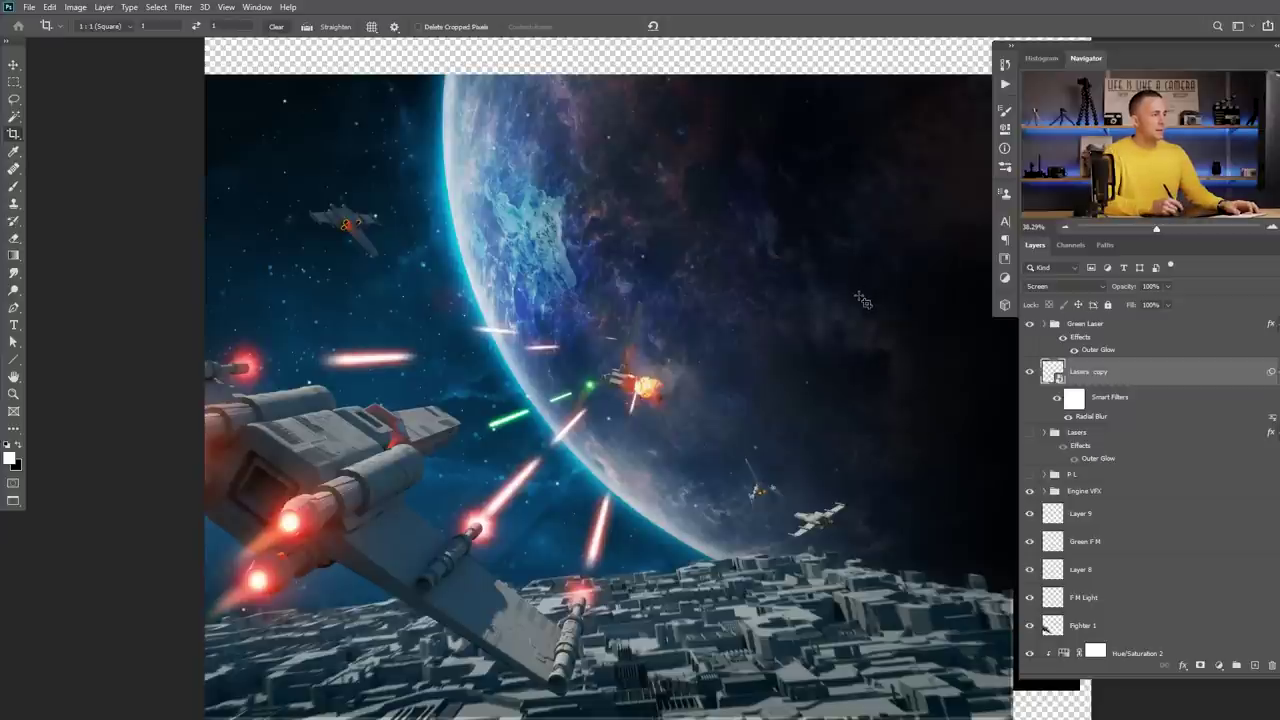
scroll(805, 333, down, 1)
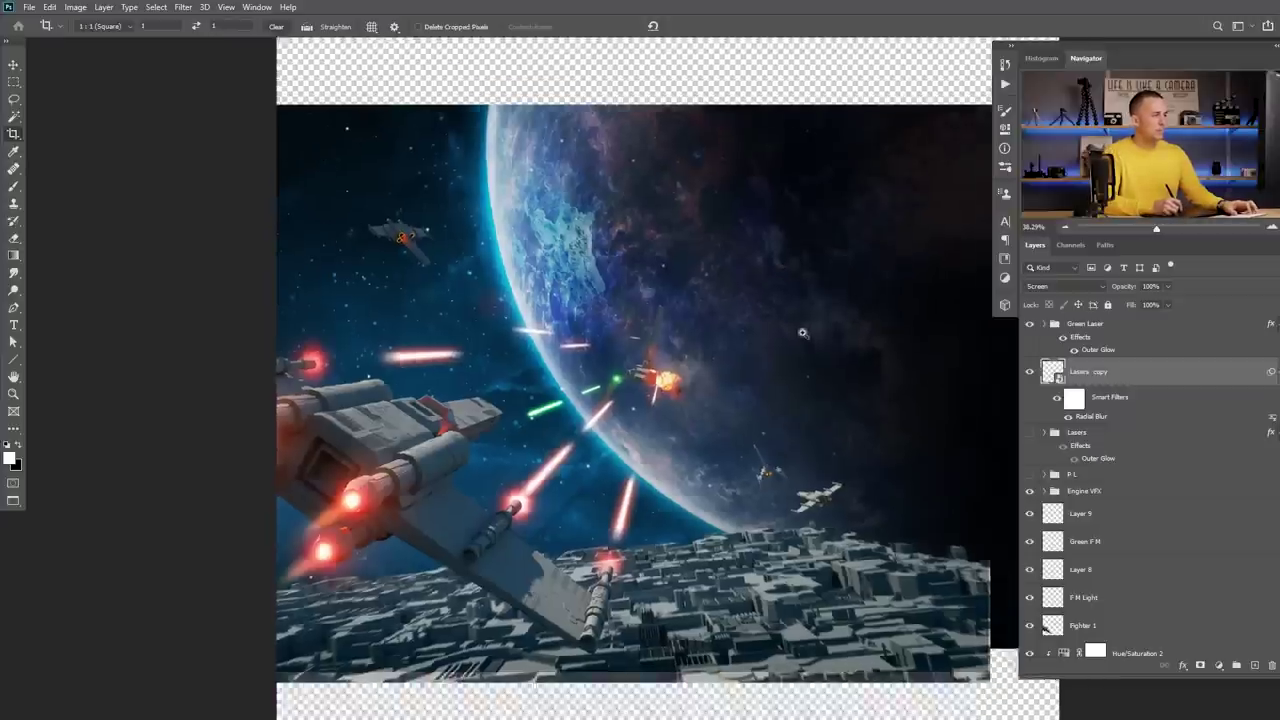
scroll(802, 333, up, 1)
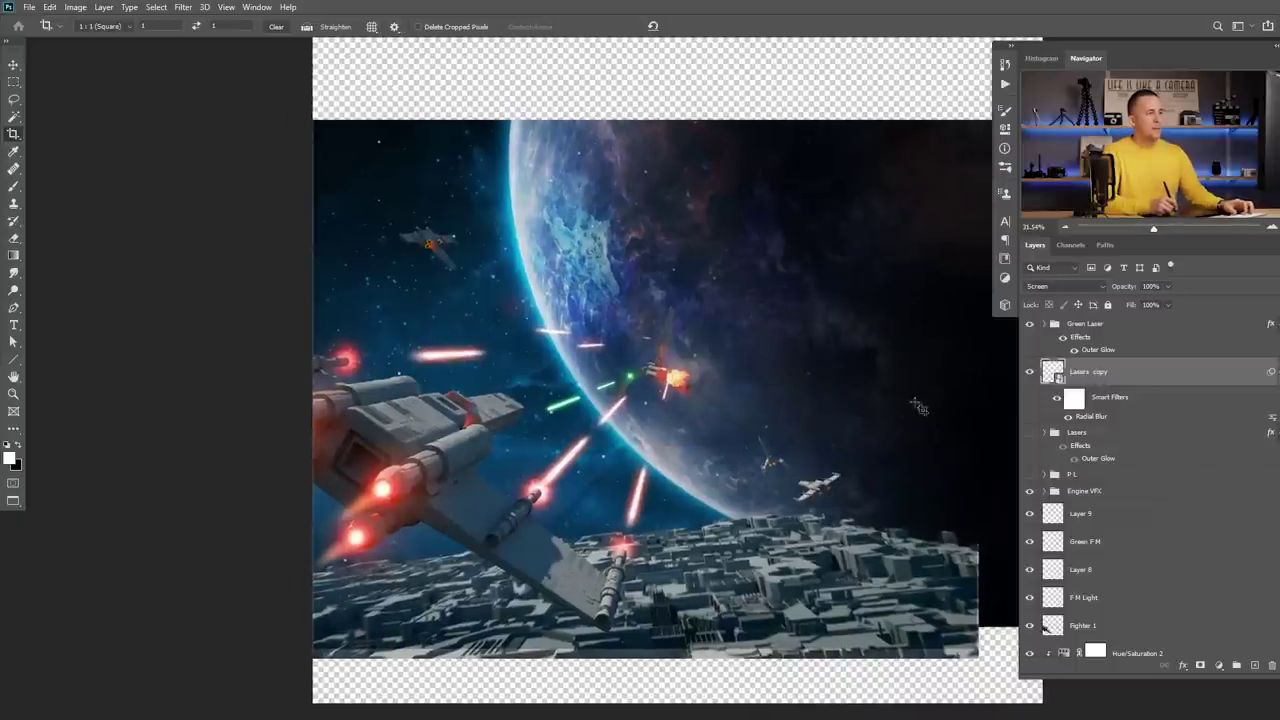
Apply a Motion Blur with a 28° angle and 32 pixels distance to Layer 5 copy in the Green Laser group.
click(1078, 328)
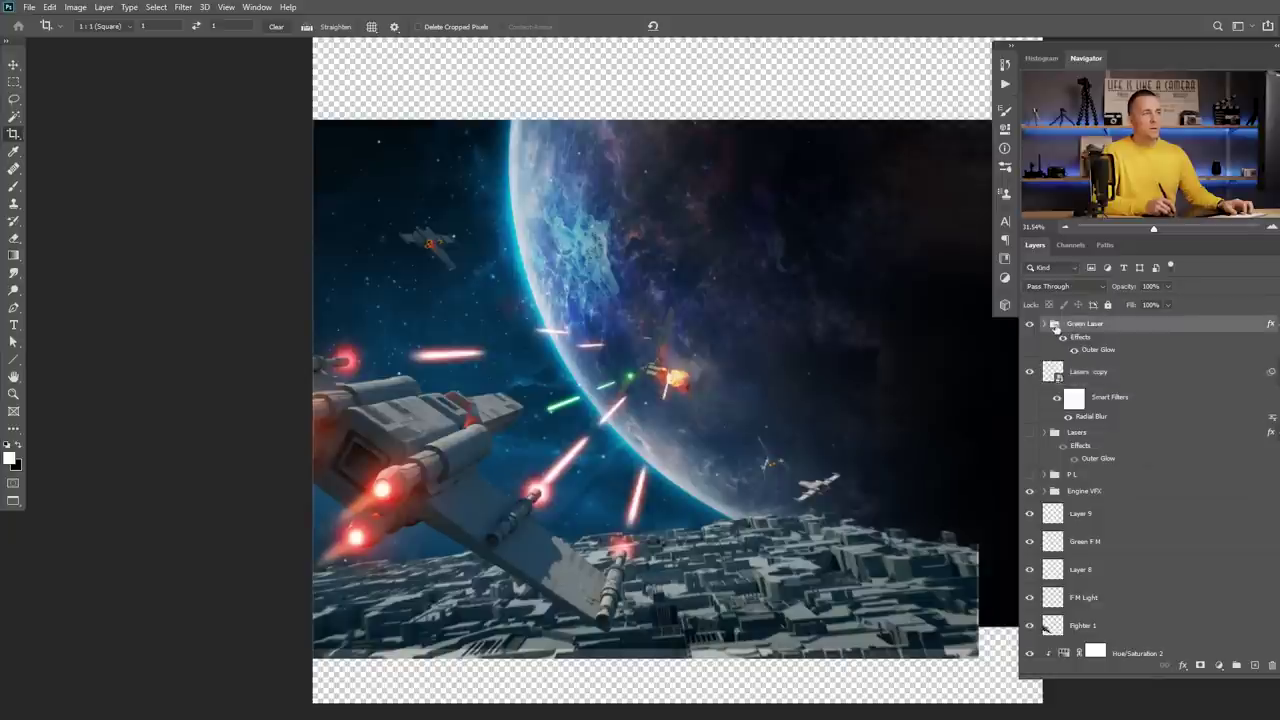
click(1044, 324)
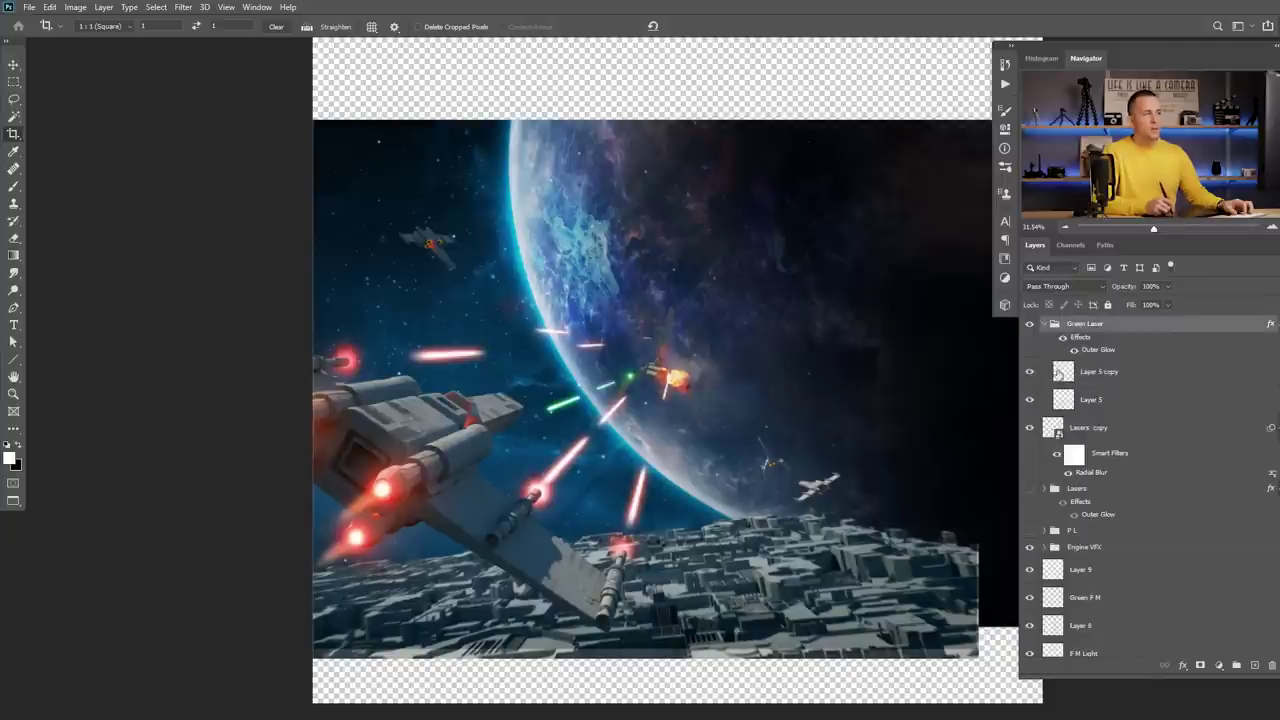
click(1062, 372)
click(183, 7)
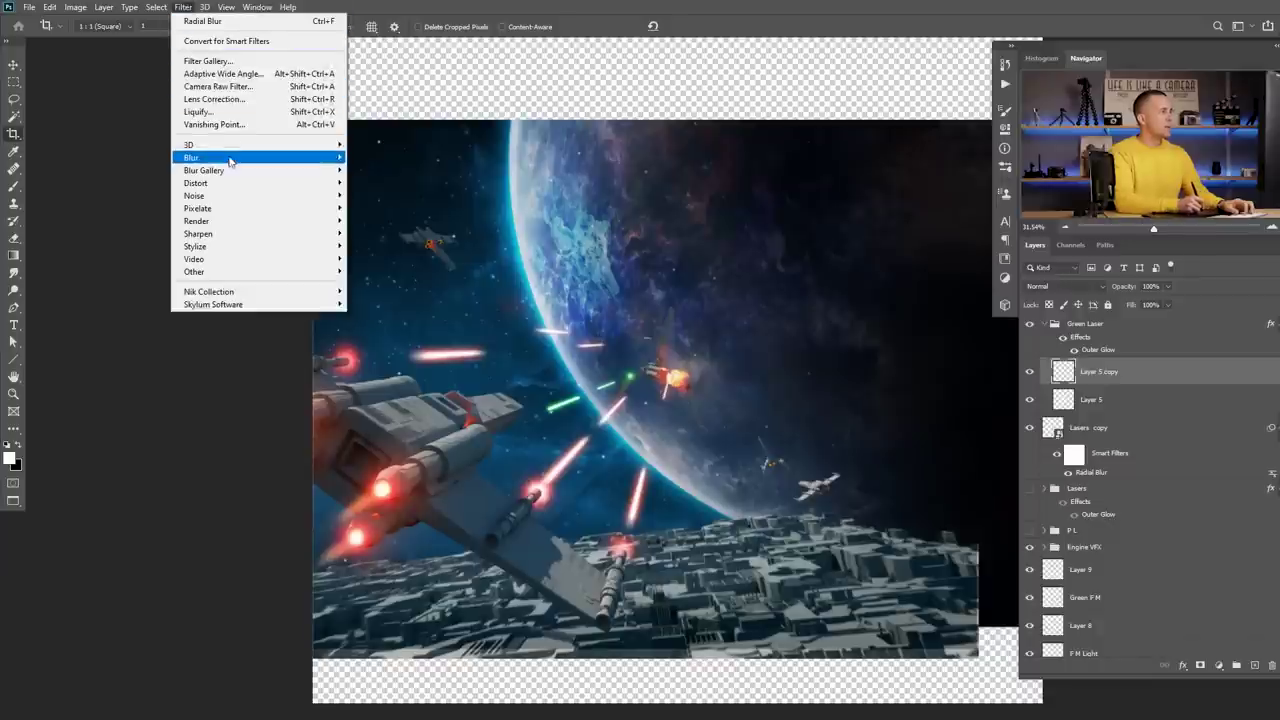
mouse_move(229, 158)
click(400, 236)
scroll(611, 432, up, 1)
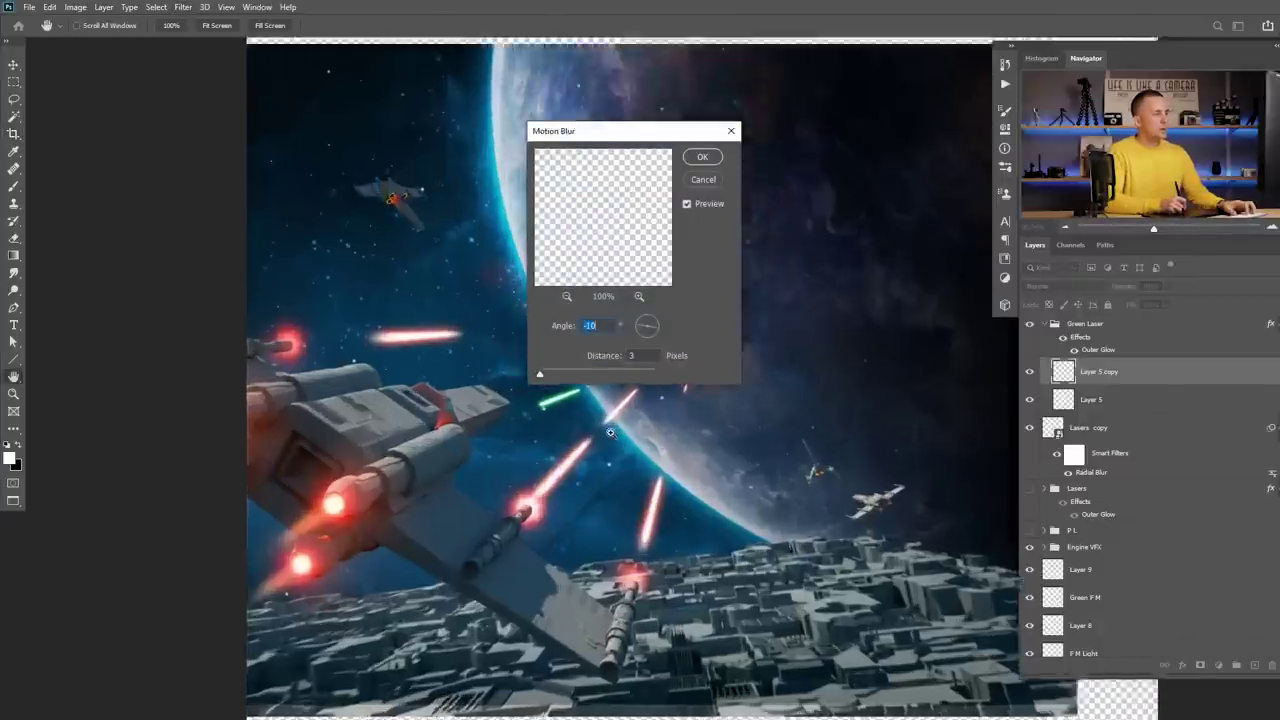
scroll(611, 432, up, 1)
drag(666, 140, 861, 162)
click(754, 397)
key(shift+Tab)
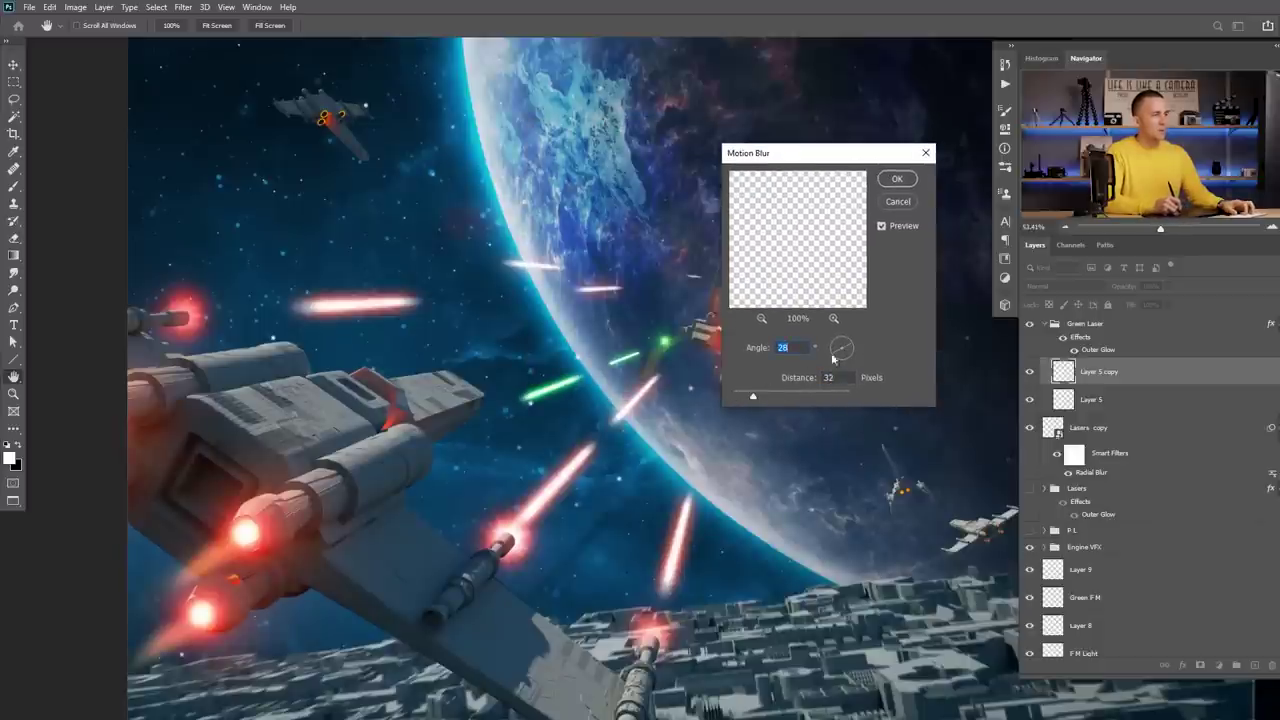
click(897, 178)
key(c)
Apply a Motion Blur at a 28° angle to Layer 5 in the Green Laser group.
click(1062, 399)
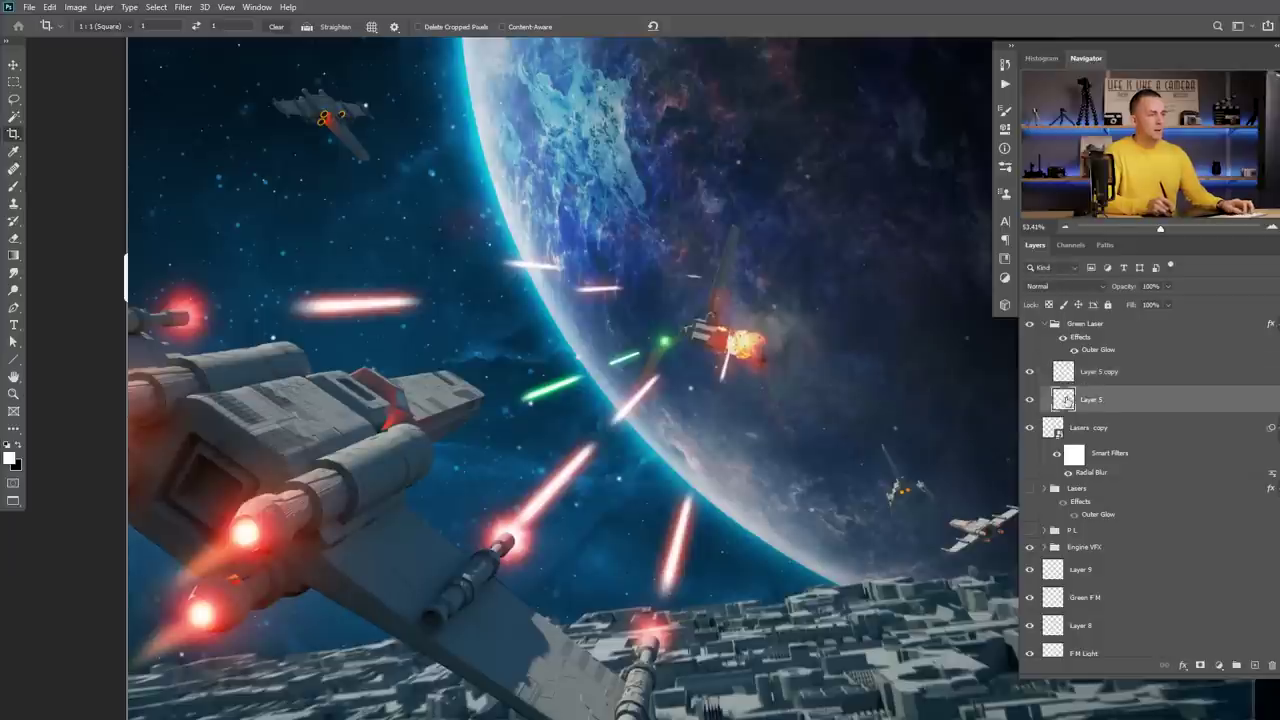
key(ctrl+alt+f)
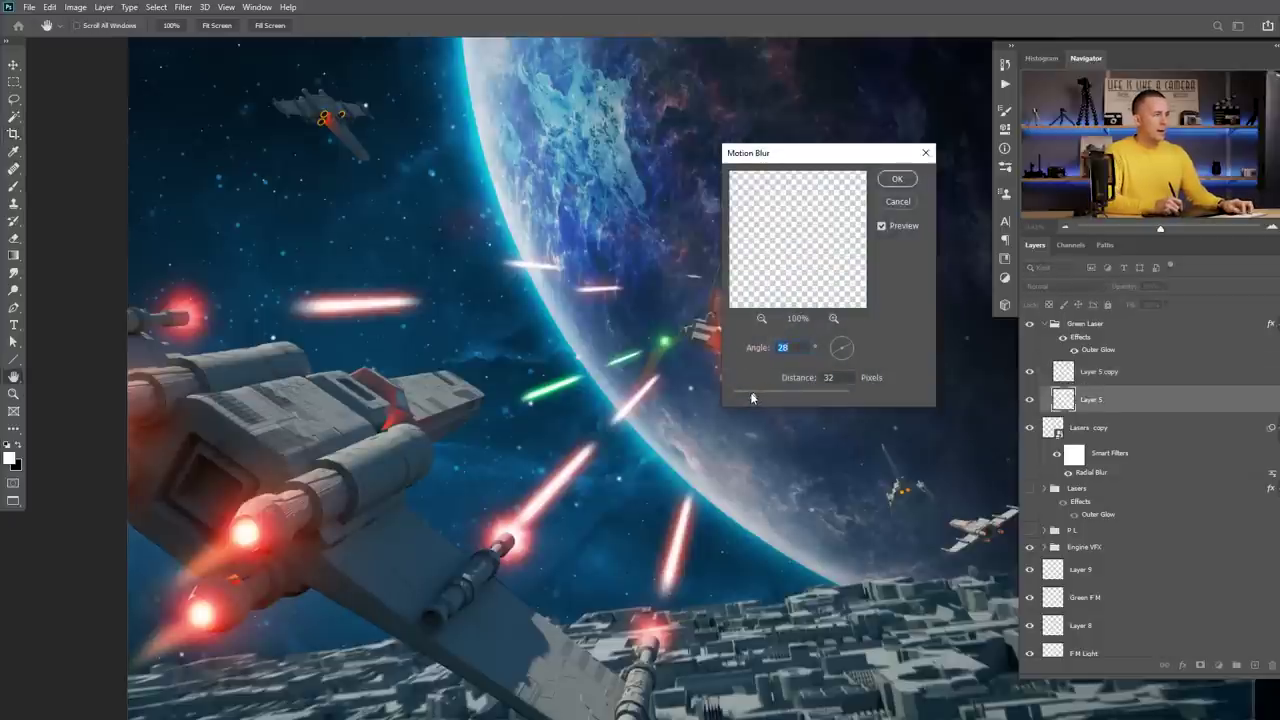
key(Tab)
key(Return)
scroll(740, 372, down, 3)
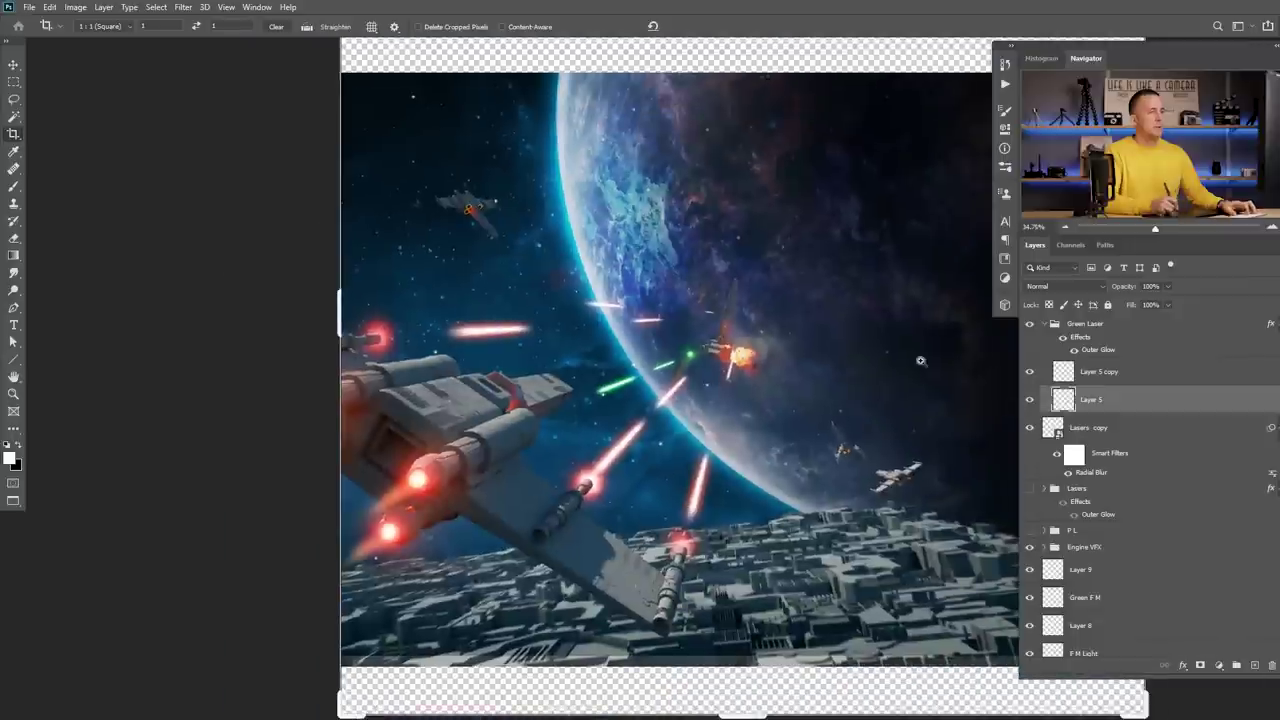
Crop the canvas back to 16:9, framing the fighter, planet and surface without the transparent edges.
drag(760, 376, 505, 363)
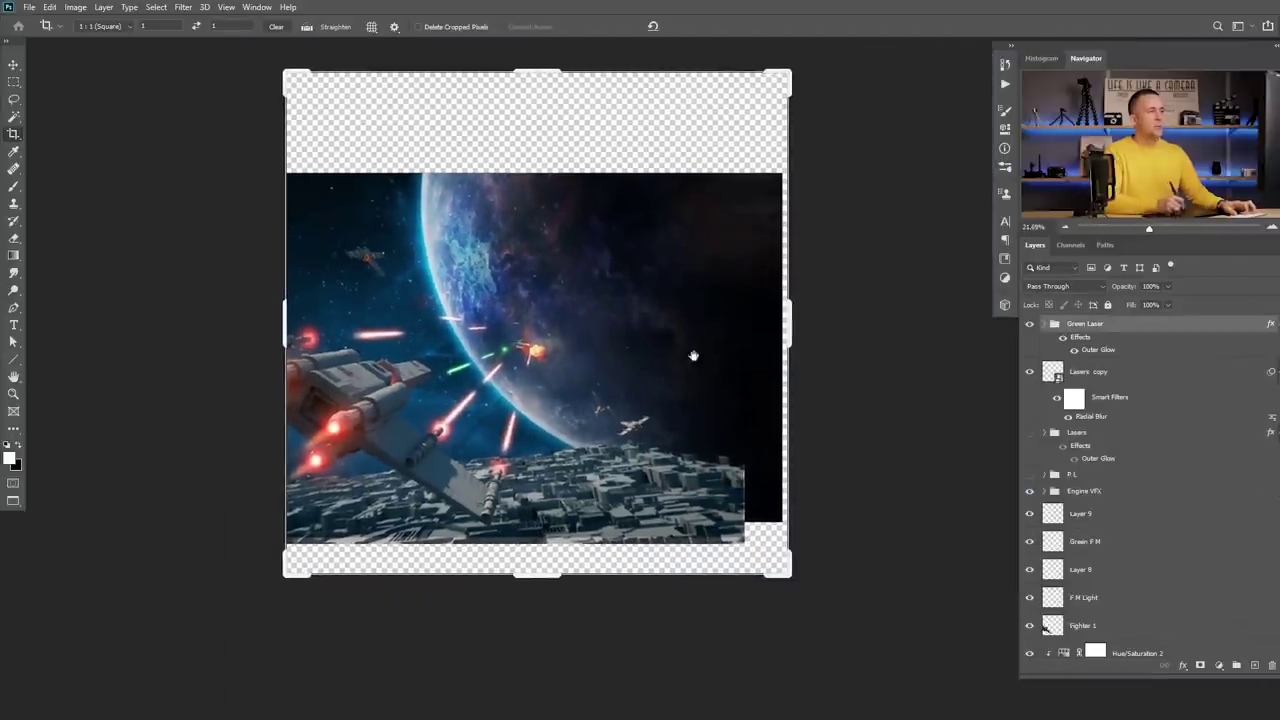
click(482, 318)
click(93, 27)
click(105, 98)
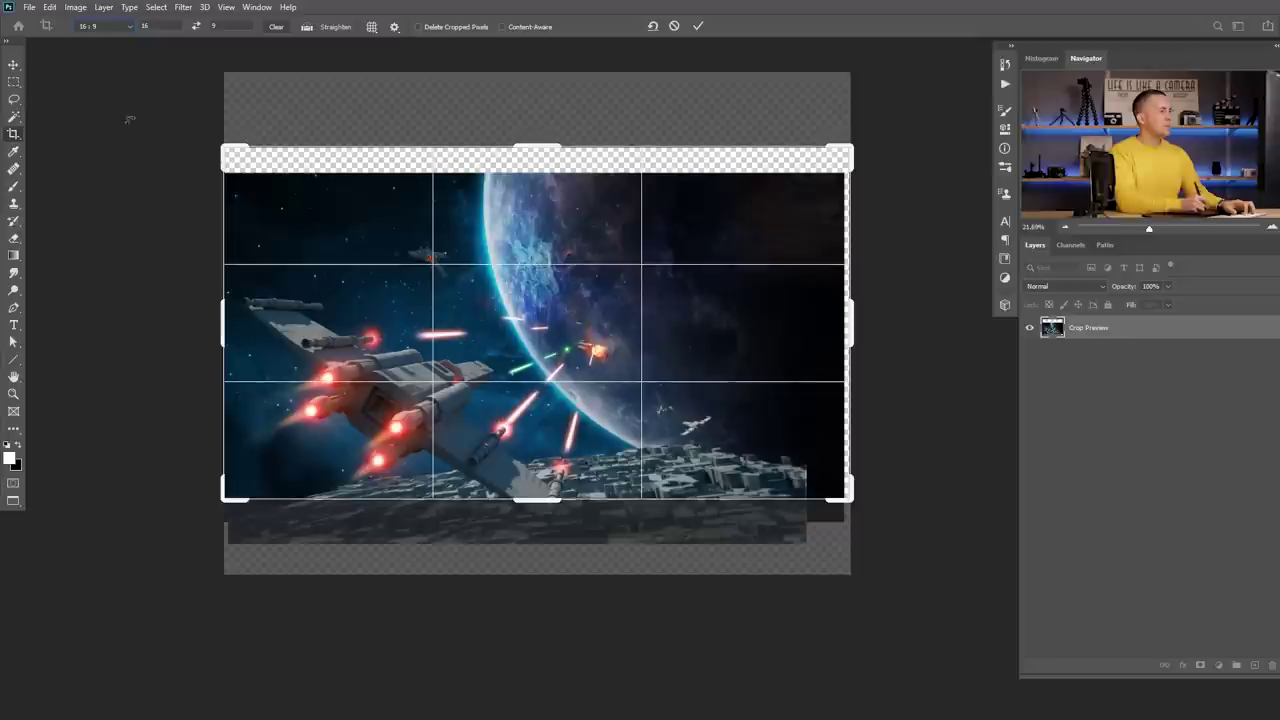
drag(617, 350, 610, 347)
drag(557, 240, 557, 200)
drag(227, 316, 234, 318)
drag(847, 324, 828, 318)
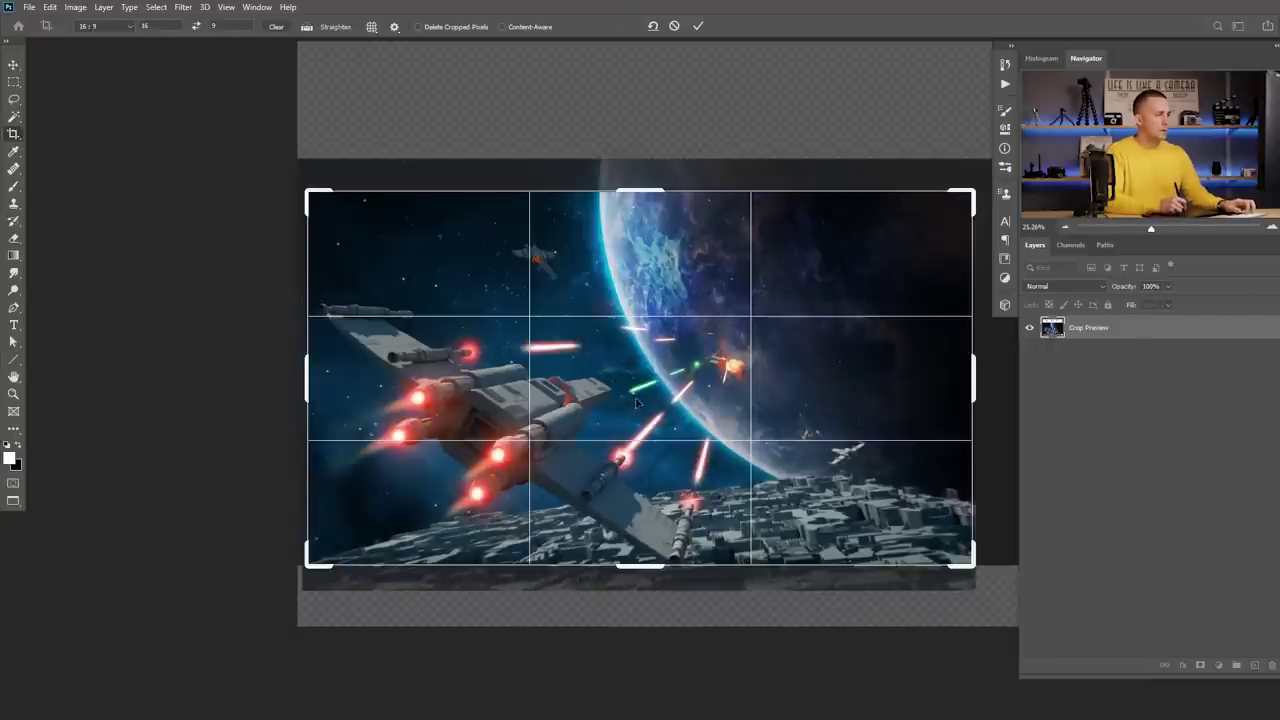
drag(635, 405, 642, 368)
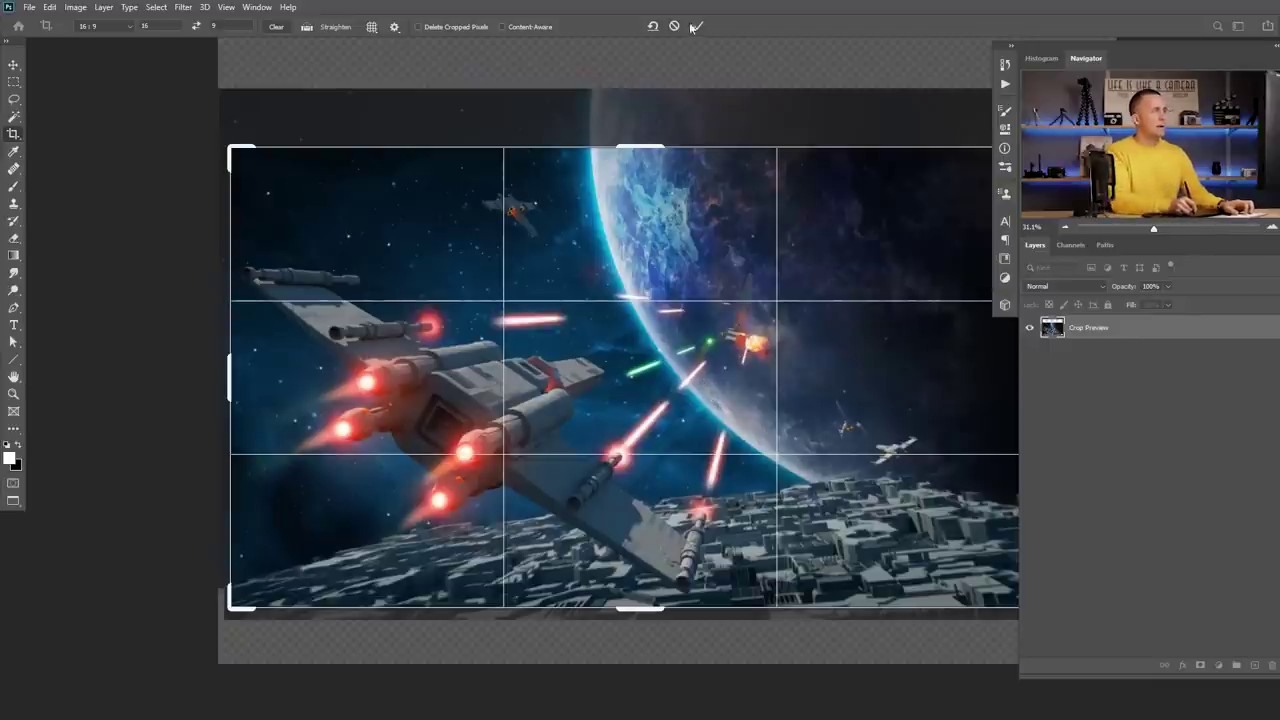
key(Return)
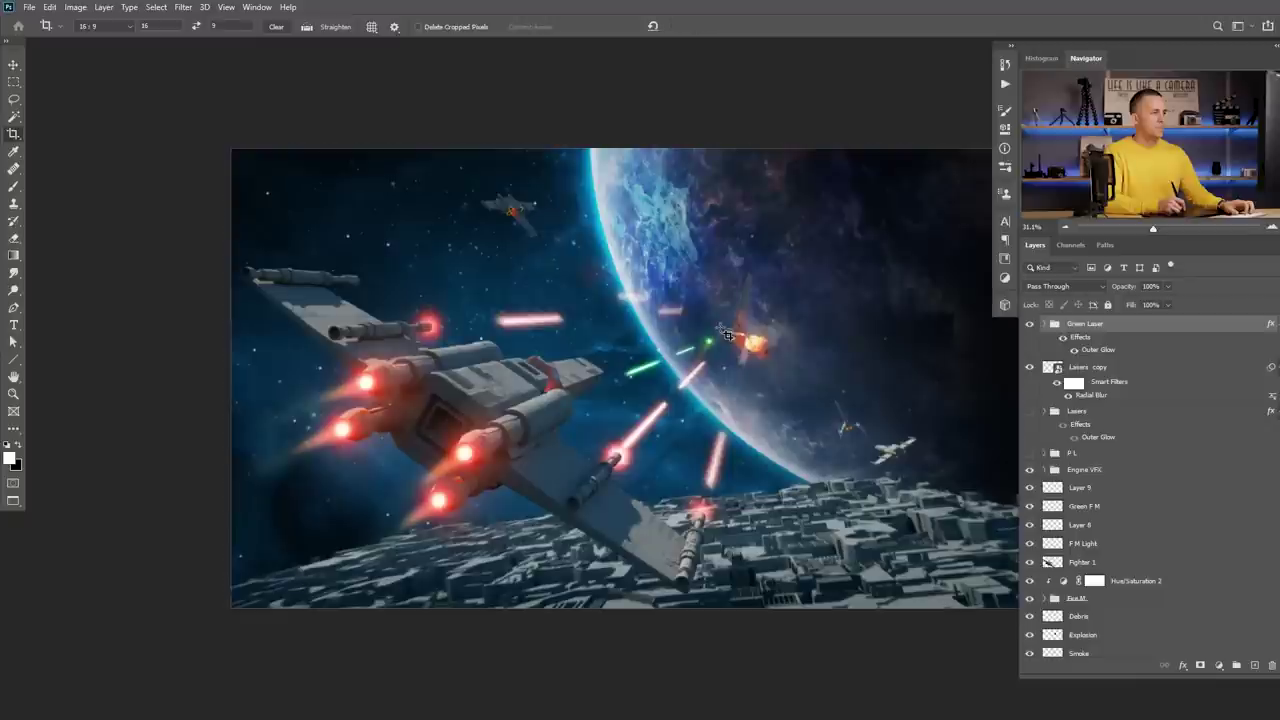
scroll(630, 353, down, 2)
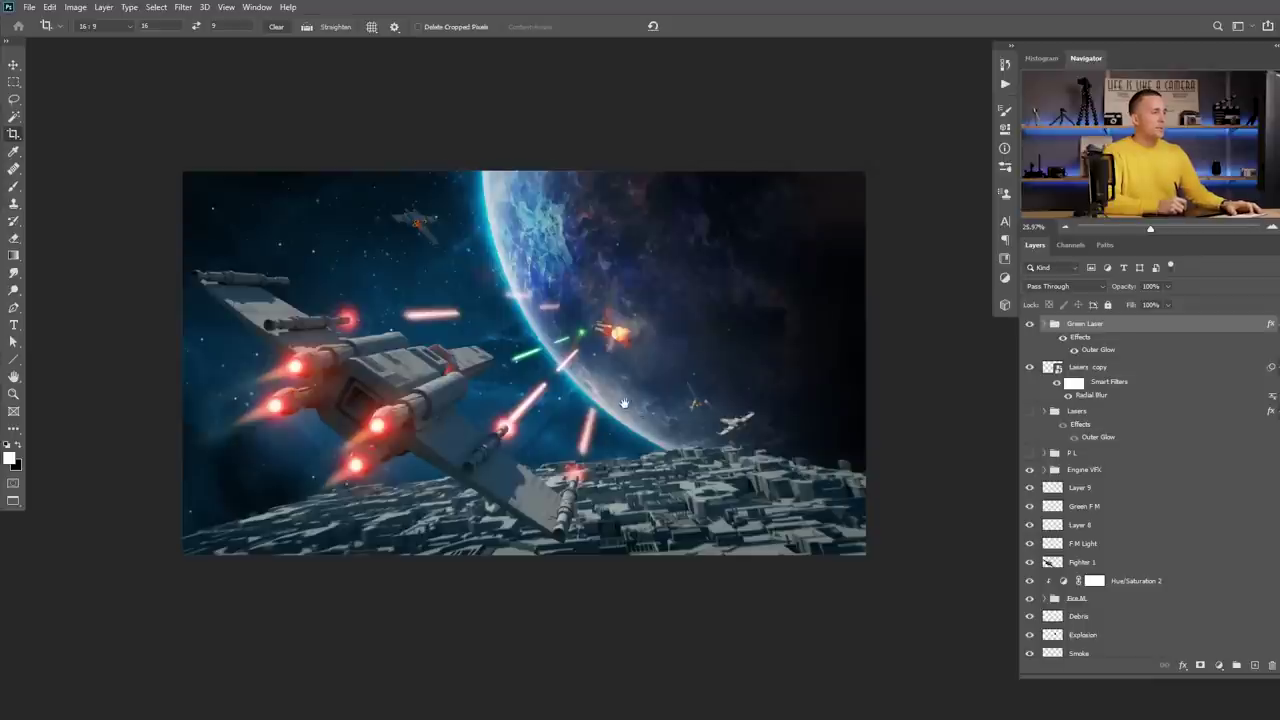
drag(648, 372, 624, 334)
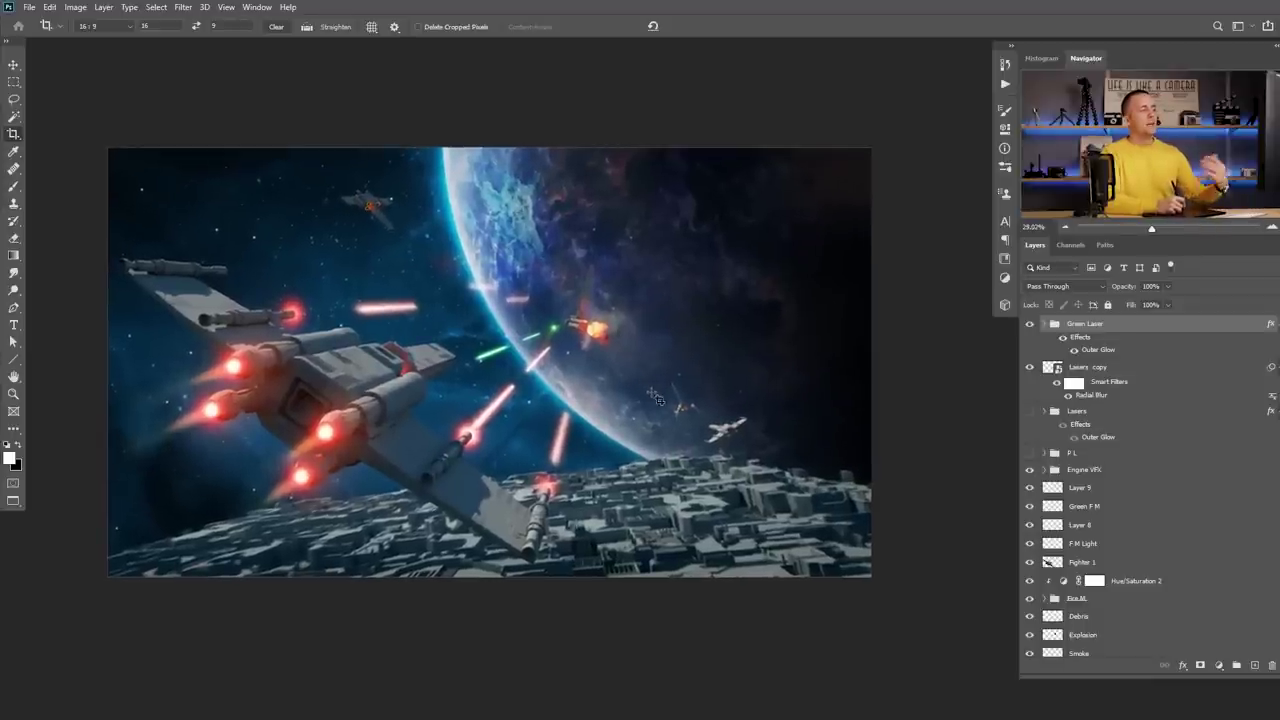
scroll(722, 430, up, 2)
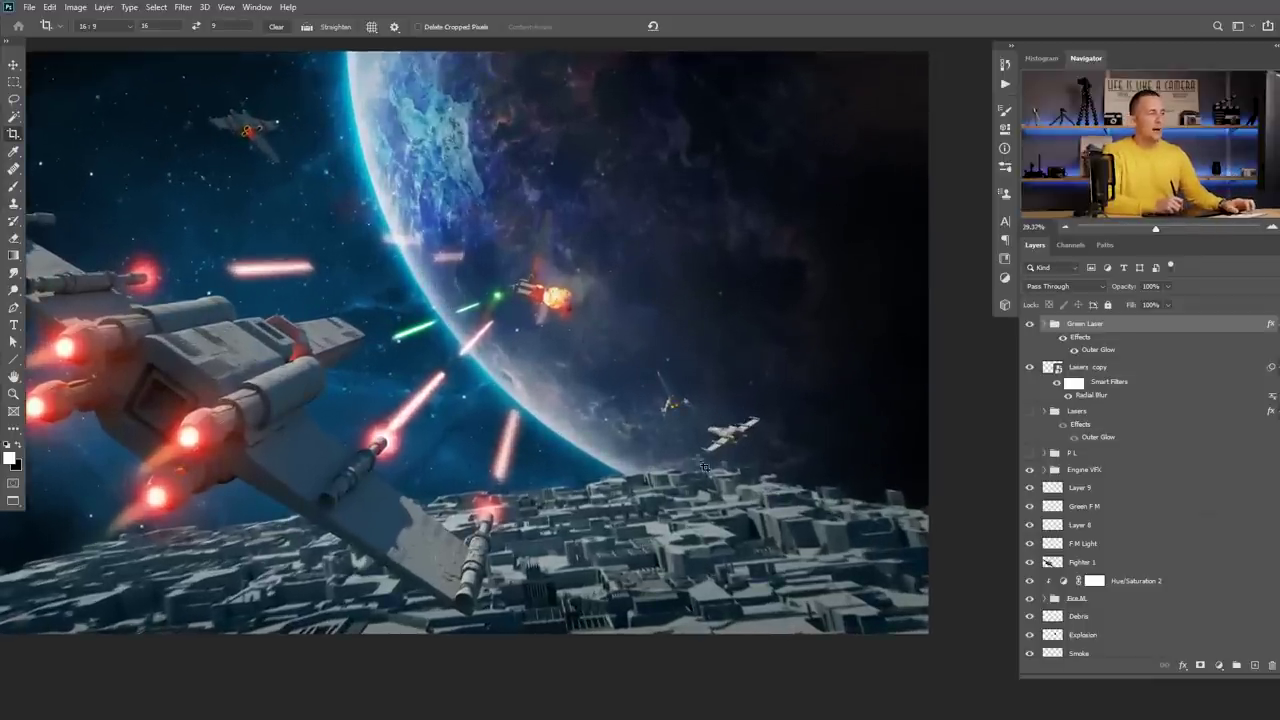
key(v)
drag(662, 406, 709, 408)
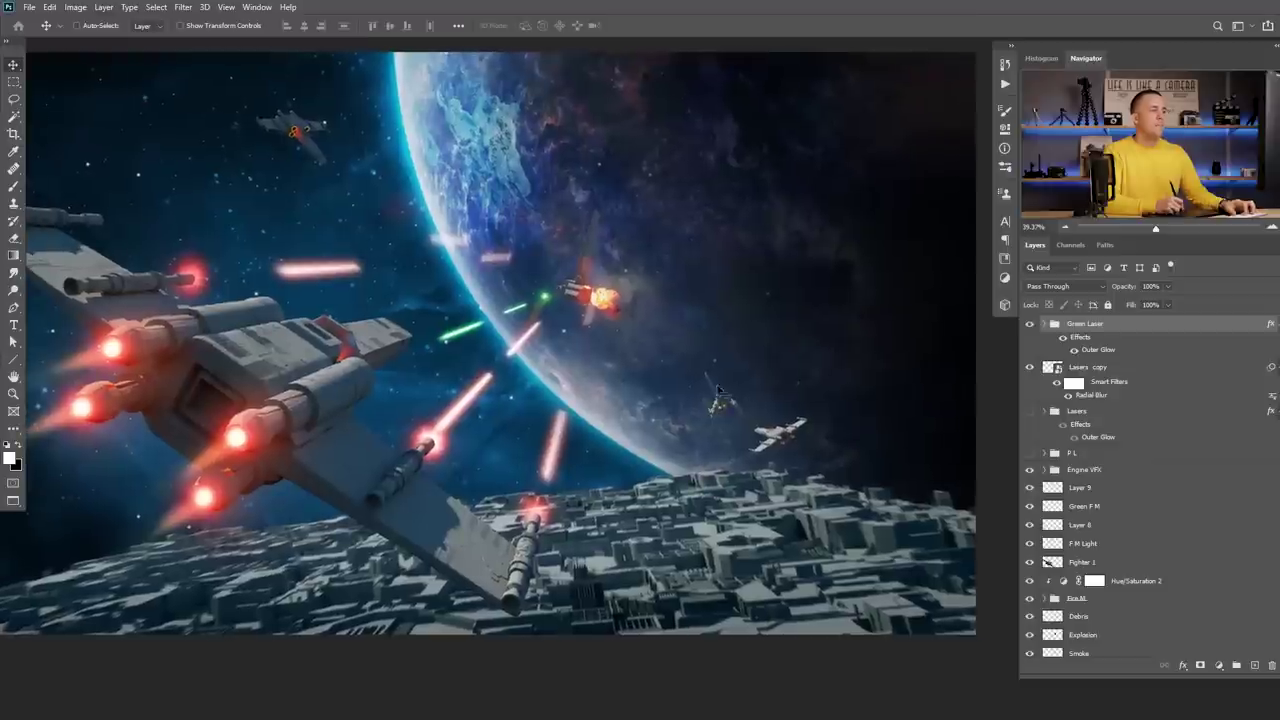
drag(377, 198, 417, 245)
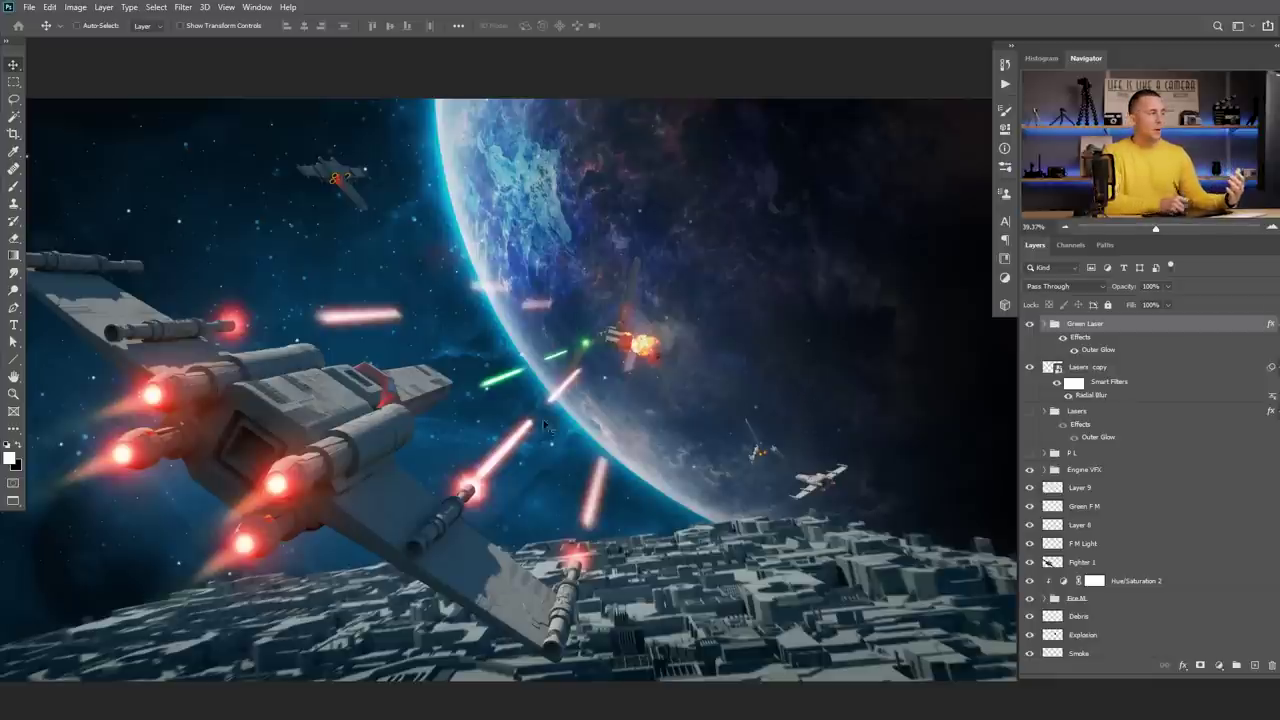
drag(410, 396, 458, 363)
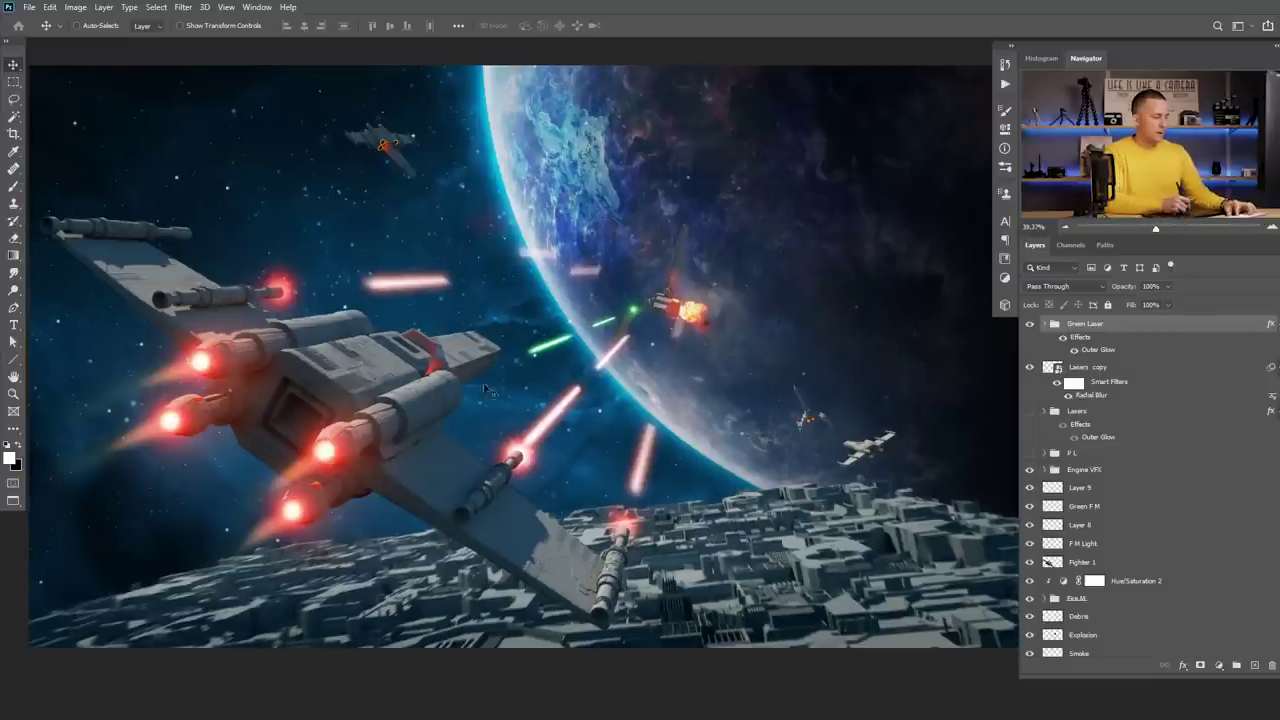
Add a new layer directly above Fighter 1 and set its blend mode to Color.
click(1090, 563)
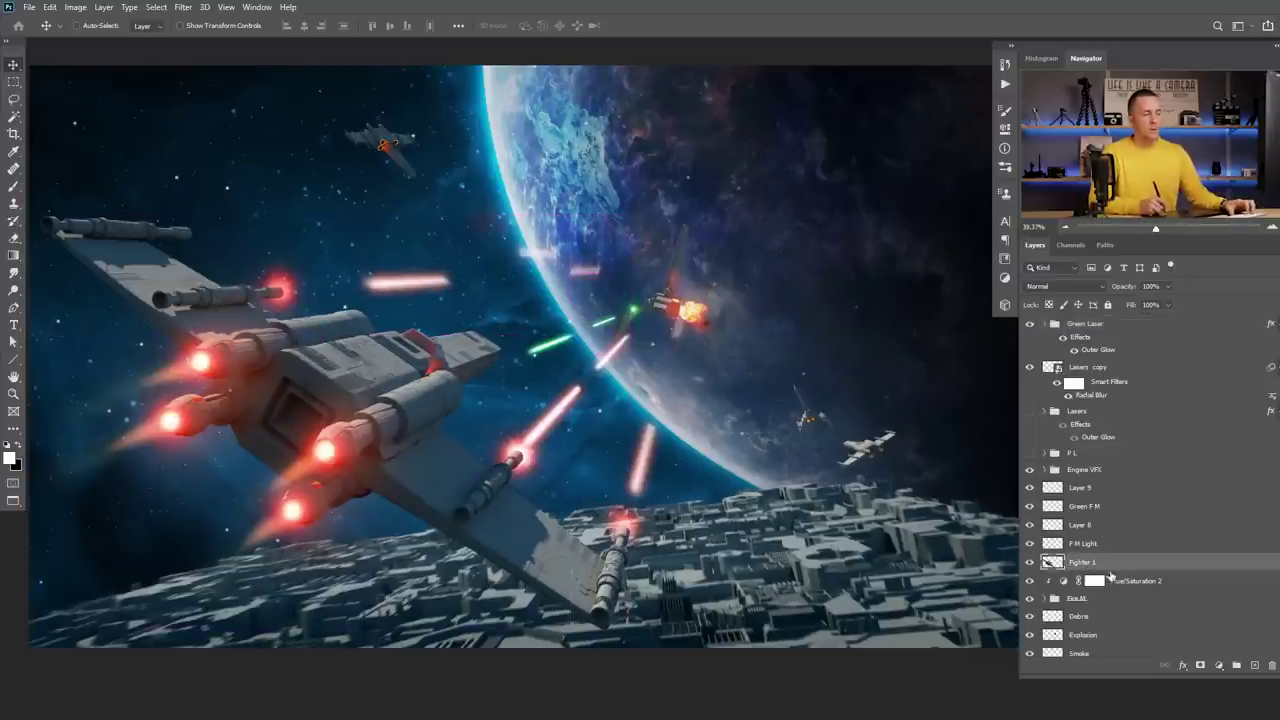
click(1253, 665)
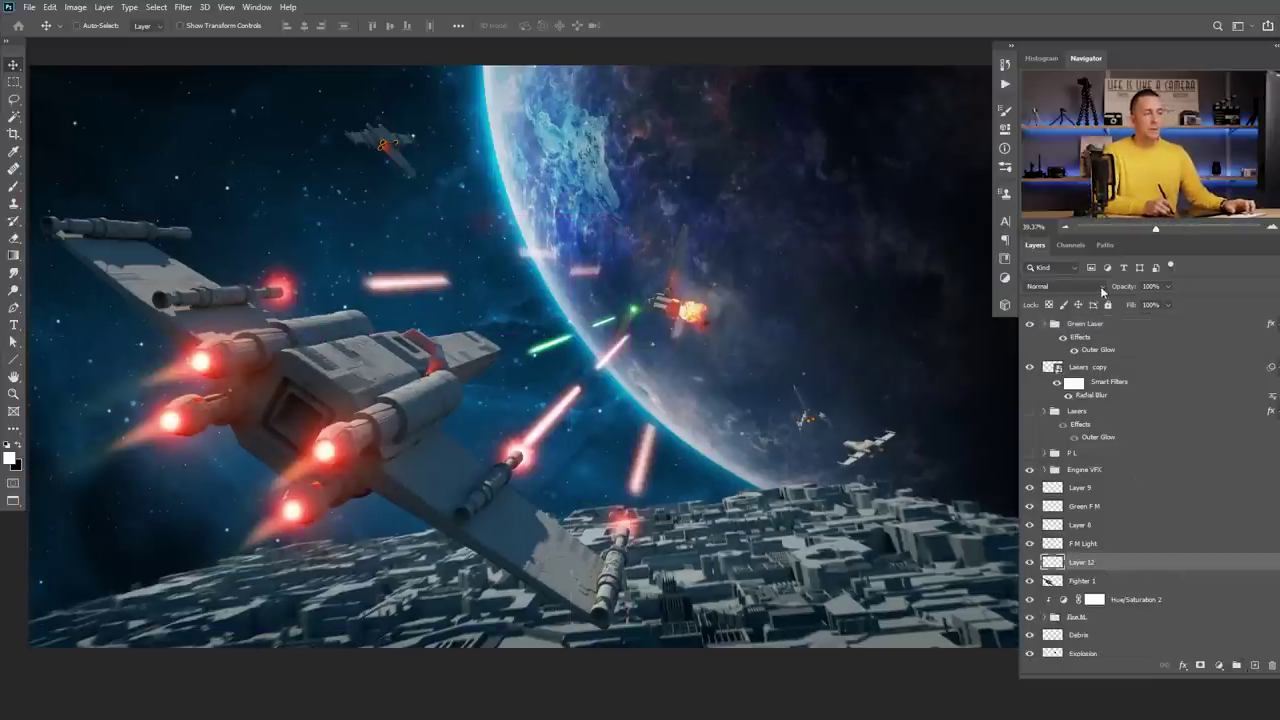
click(1103, 291)
click(1048, 597)
Set the foreground color to a saturated bright blue.
click(10, 459)
drag(1109, 548, 1109, 541)
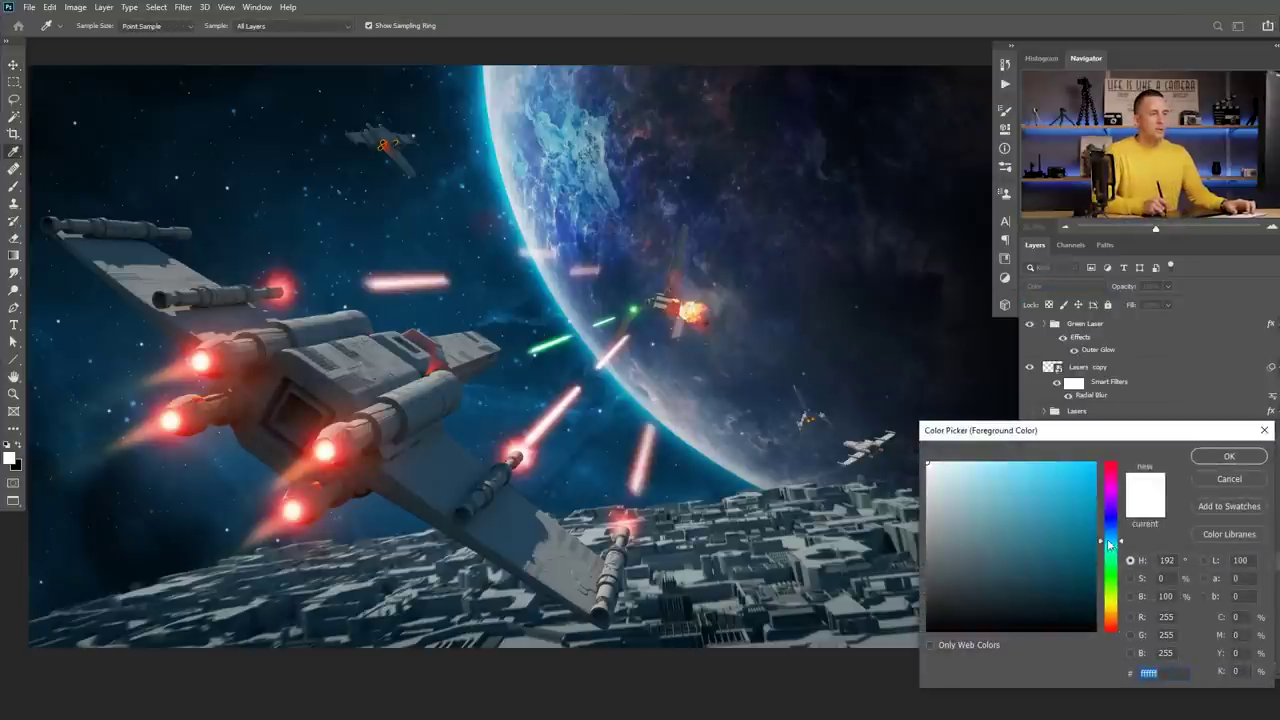
click(1088, 480)
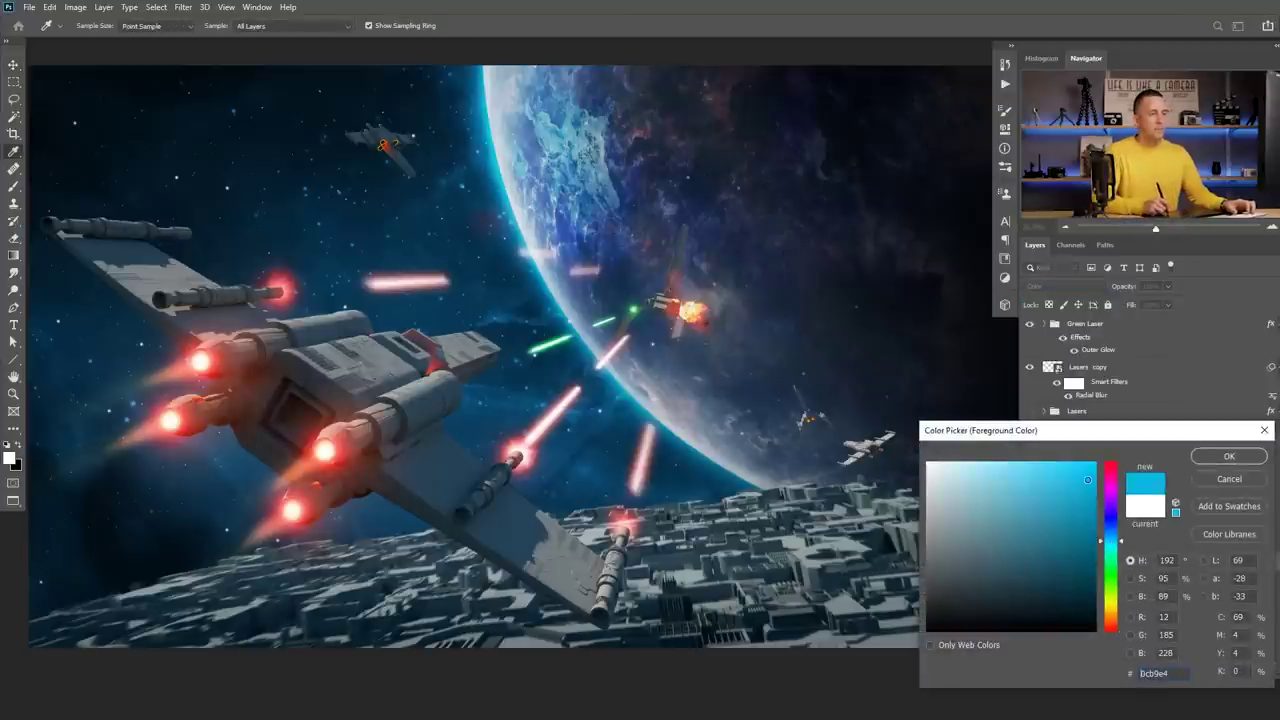
click(1229, 456)
Choose the Hard Round brush and set its opacity to 100%.
key(b)
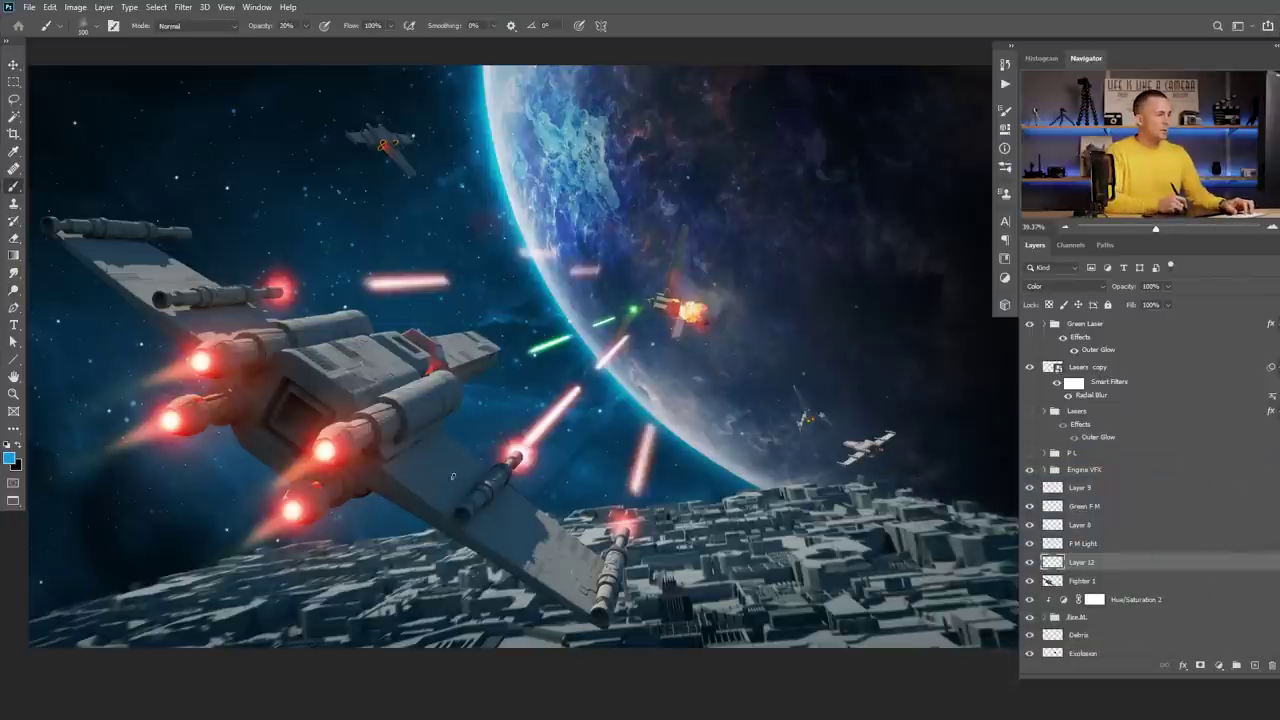
right_click(452, 412)
drag(814, 396, 801, 308)
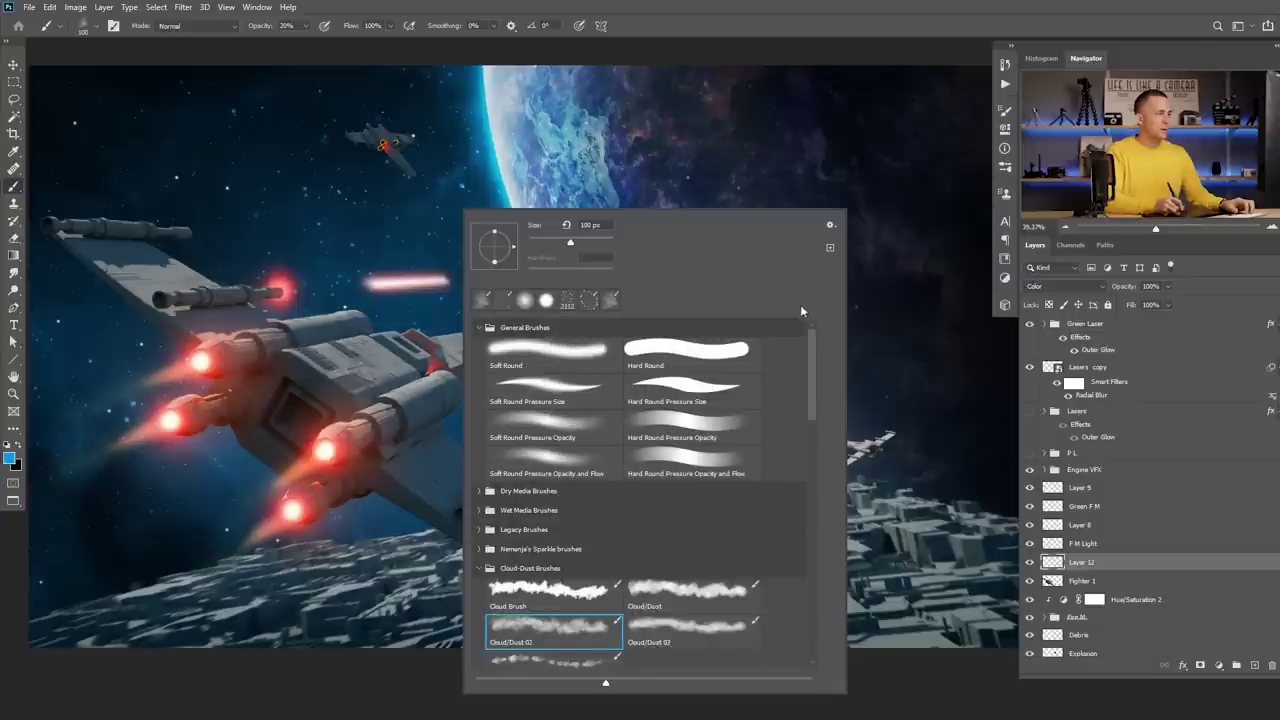
click(654, 346)
click(443, 461)
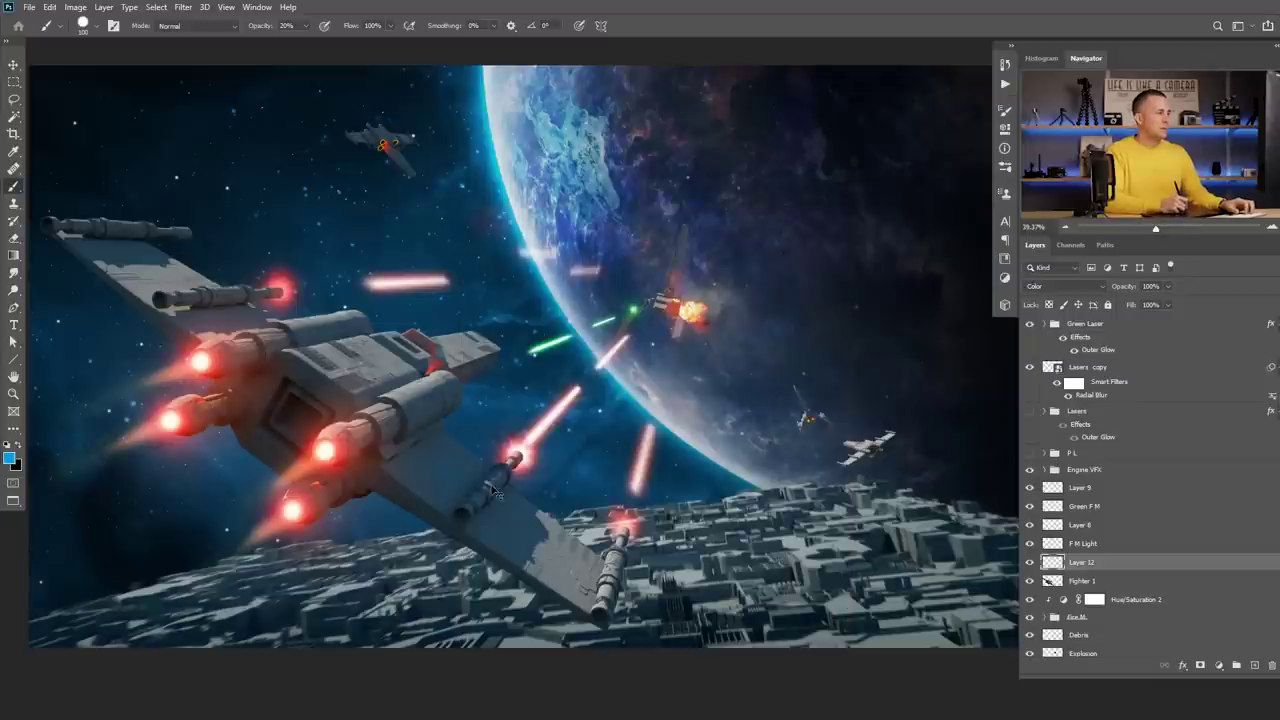
key(Return)
drag(436, 485, 344, 311)
mouse_move(527, 467)
mouse_down()
mouse_move(564, 470)
mouse_move(564, 453)
mouse_up()
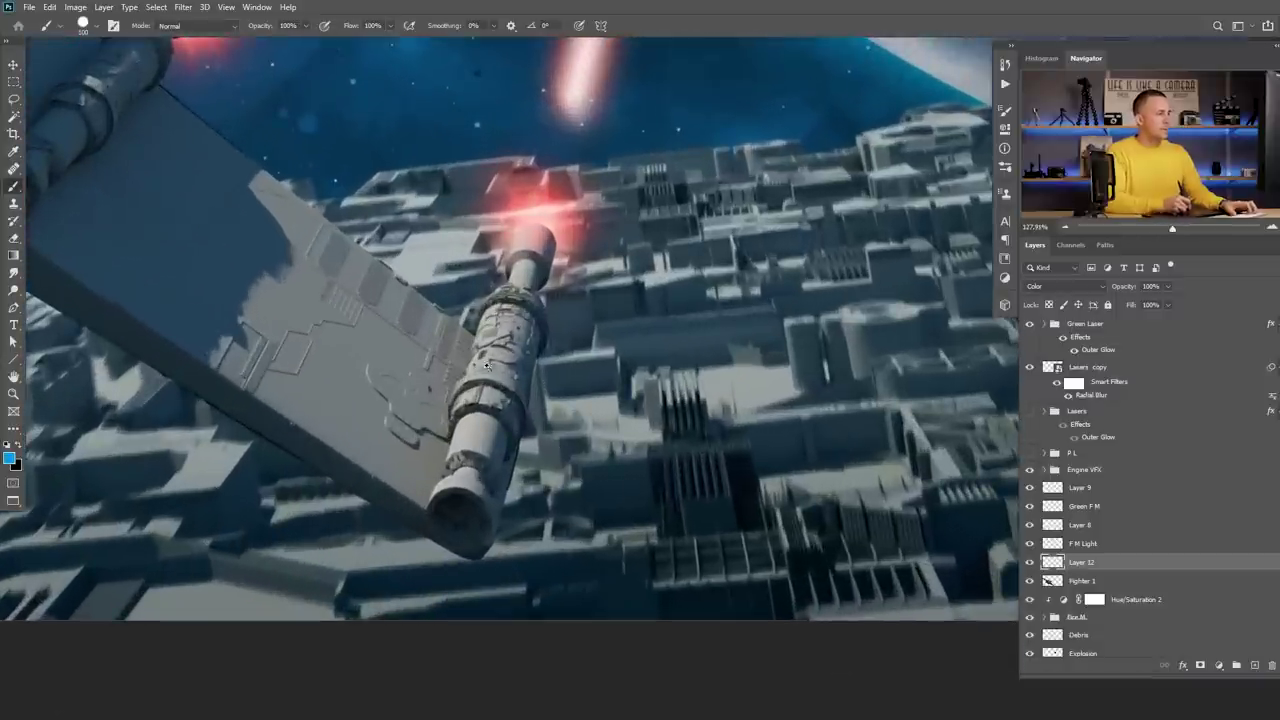
drag(494, 350, 514, 342)
click(507, 342)
key(ctrl+z)
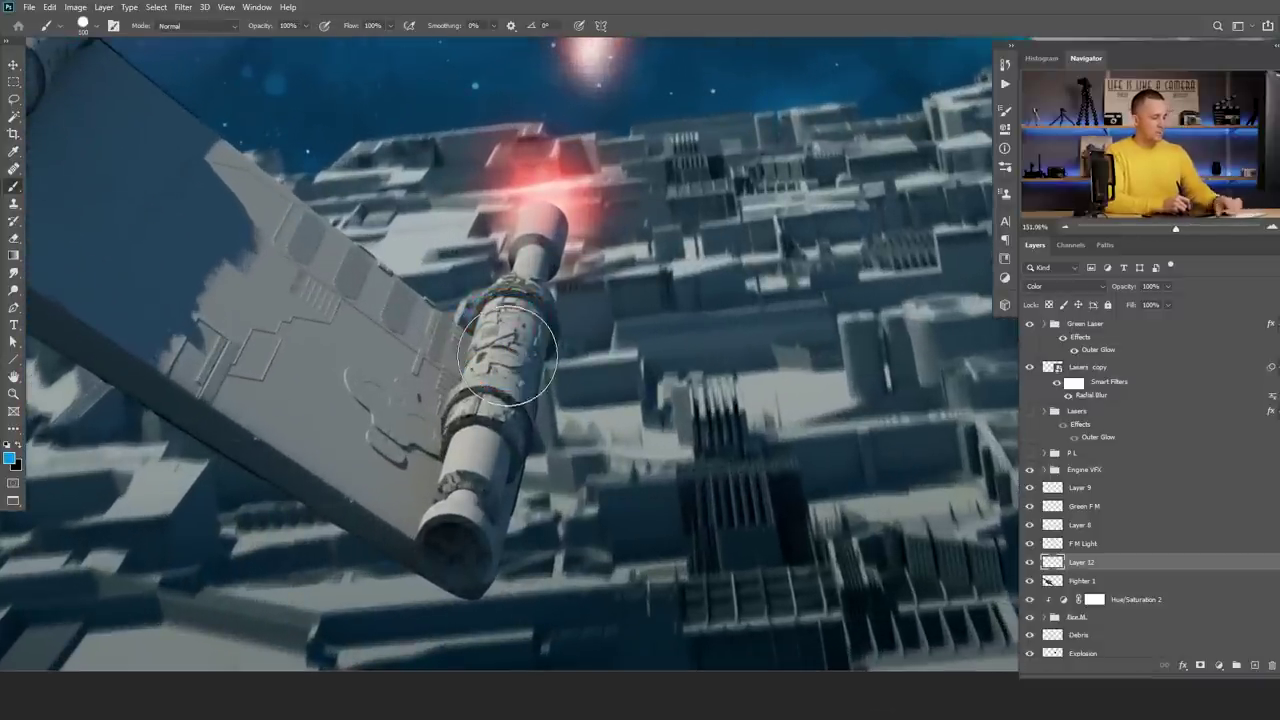
Set the foreground color to #329fd1 and paint the large fighter's lower wing-tip cannon on Layer 12, reducing the brush for the details.
click(12, 457)
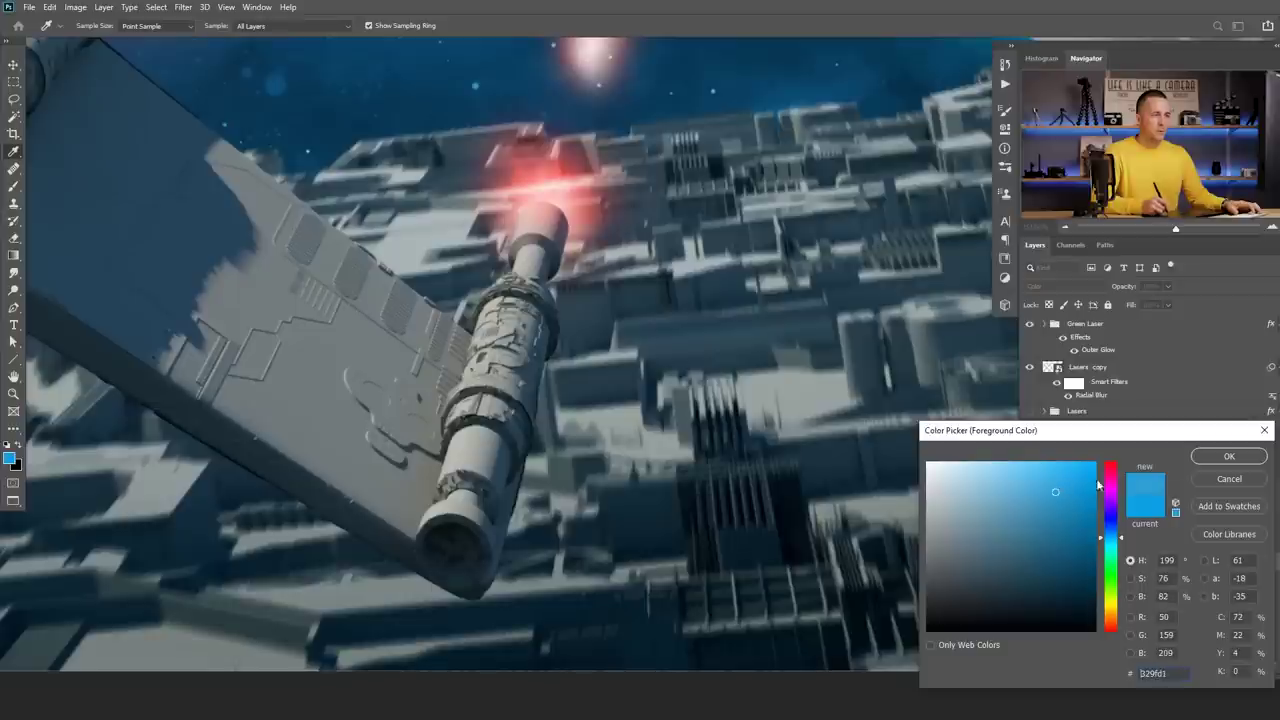
click(1198, 461)
mouse_move(535, 340)
mouse_down()
mouse_move(495, 325)
mouse_move(532, 354)
mouse_move(533, 398)
mouse_up()
key(bracketleft)
key(bracketleft)
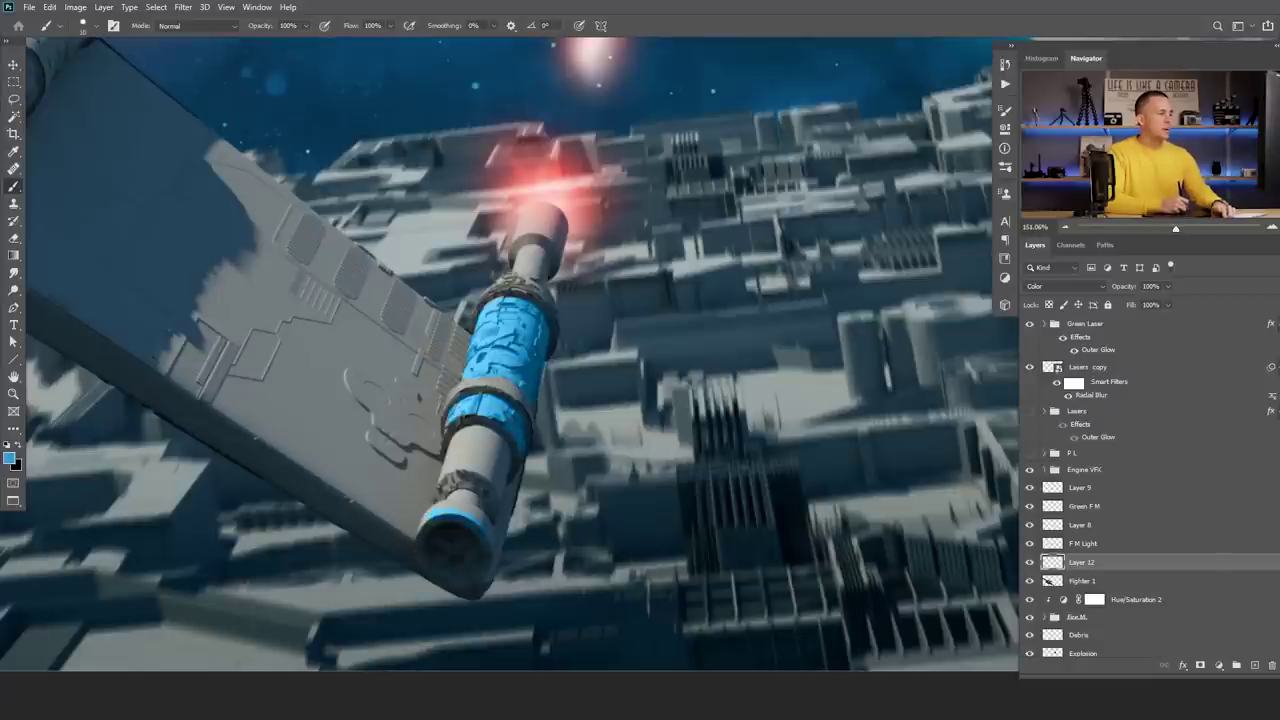
Outline the lower wing's upper strip from the fuselage to the wing-tip cannon with the Pen tool and turn the path into a selection.
scroll(431, 512, down, 3)
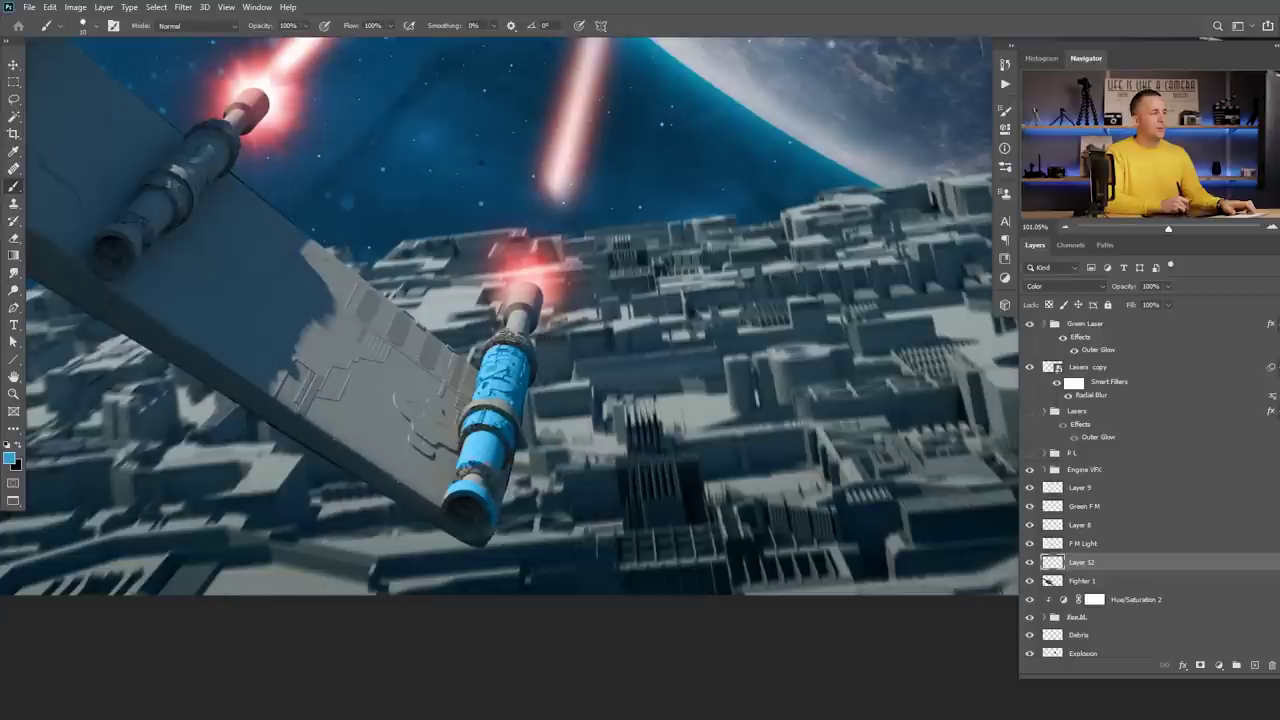
drag(446, 401, 551, 460)
scroll(511, 467, down, 1)
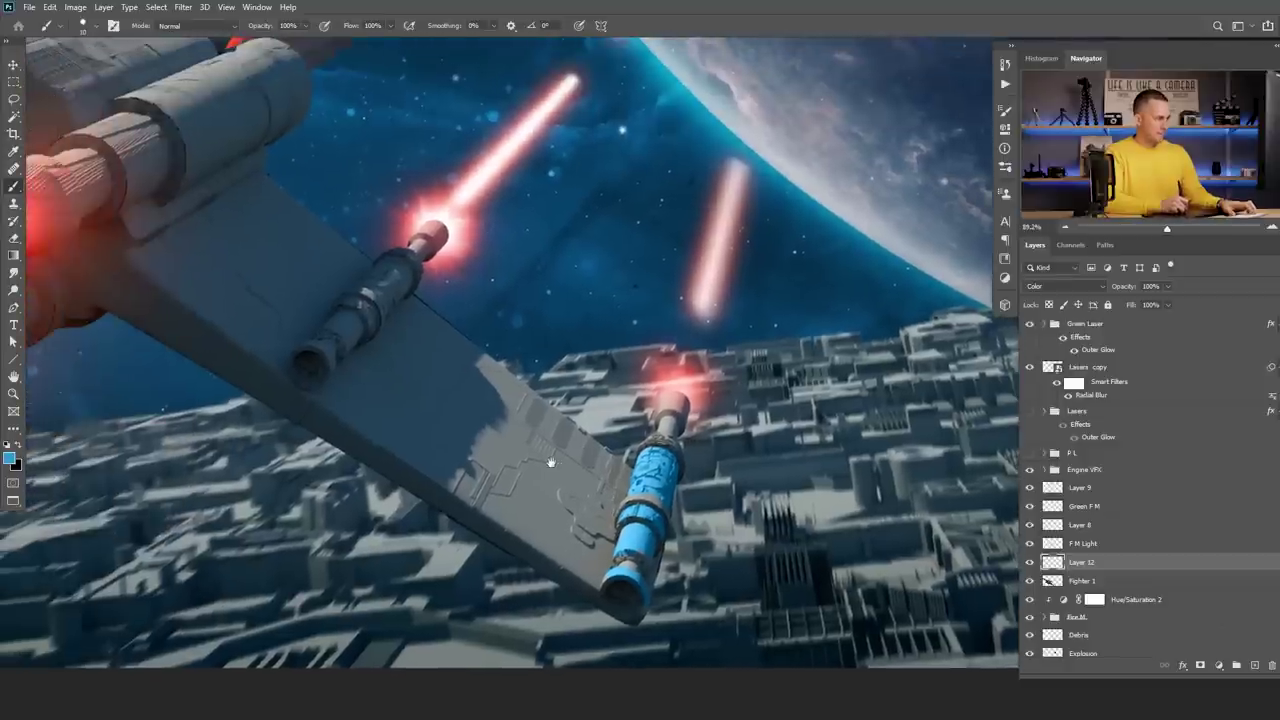
key(p)
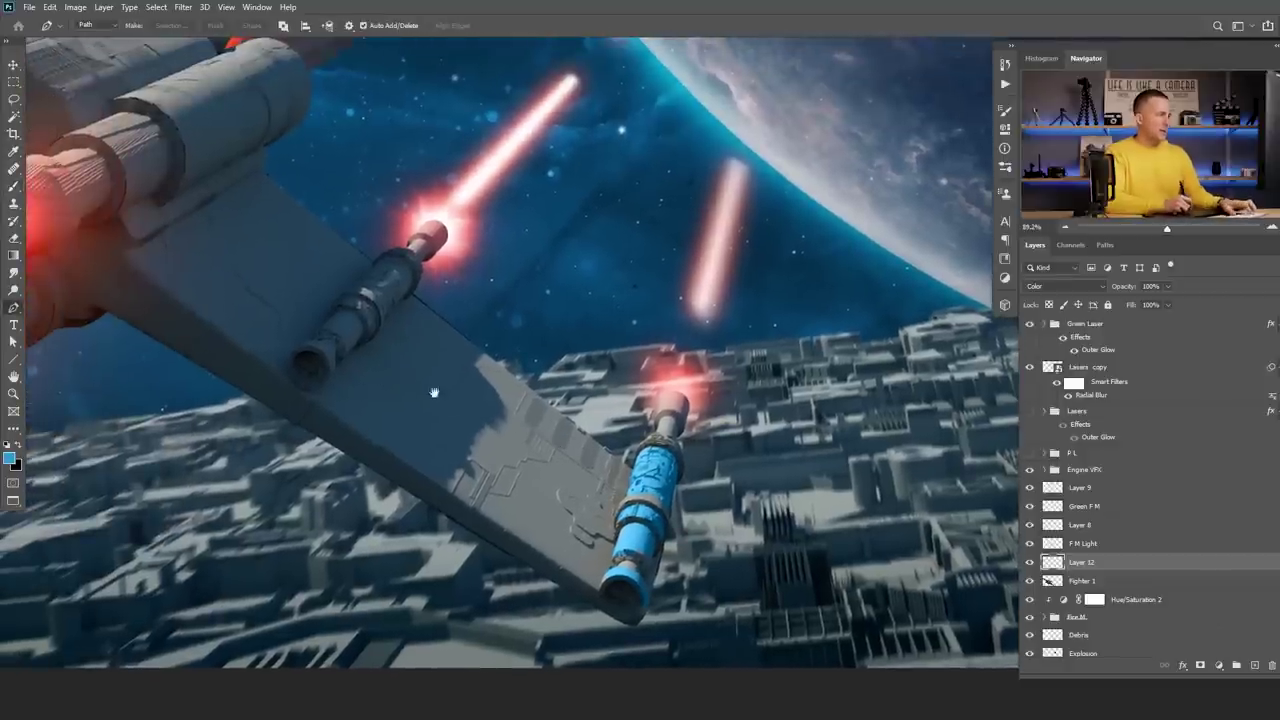
click(287, 261)
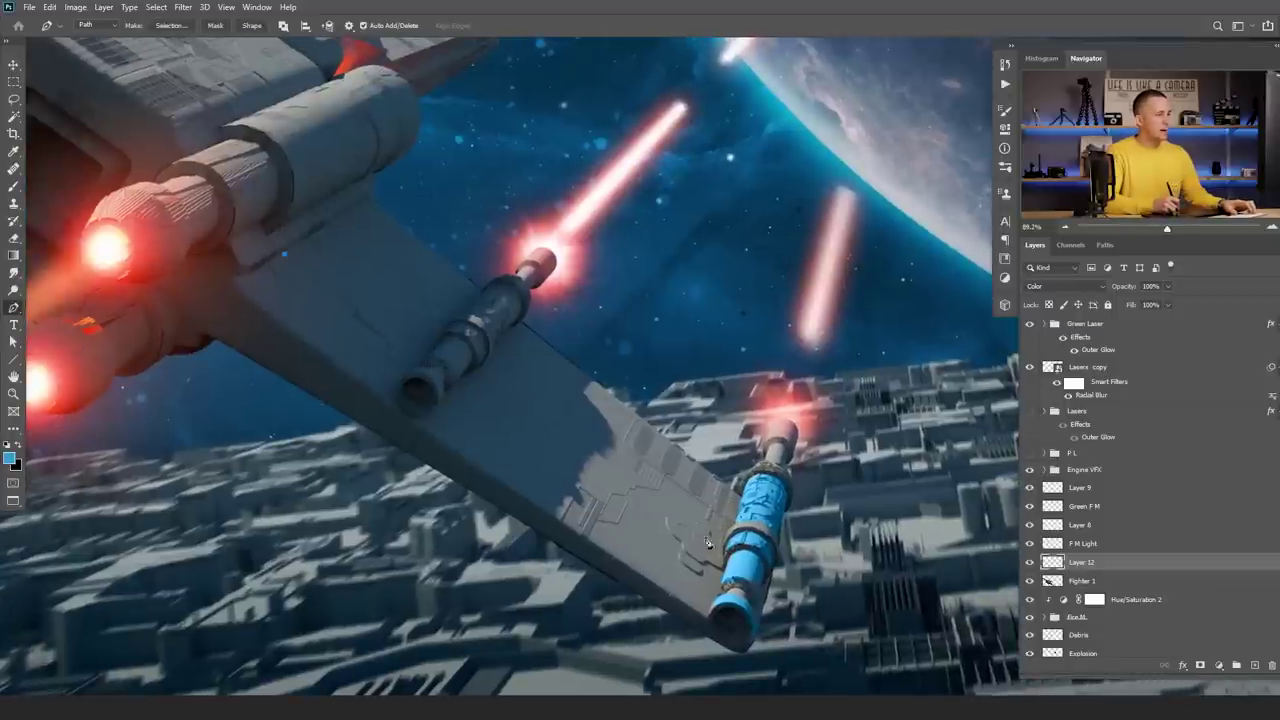
click(727, 582)
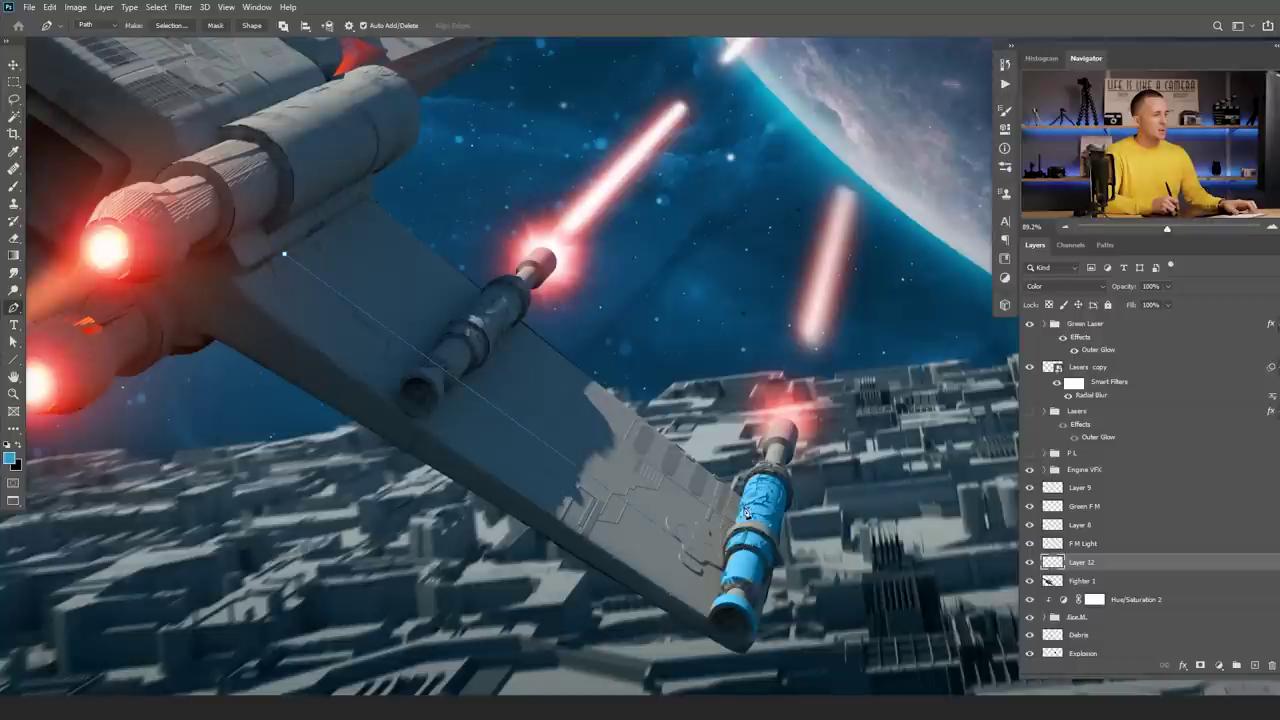
click(288, 258)
key(ctrl+Return)
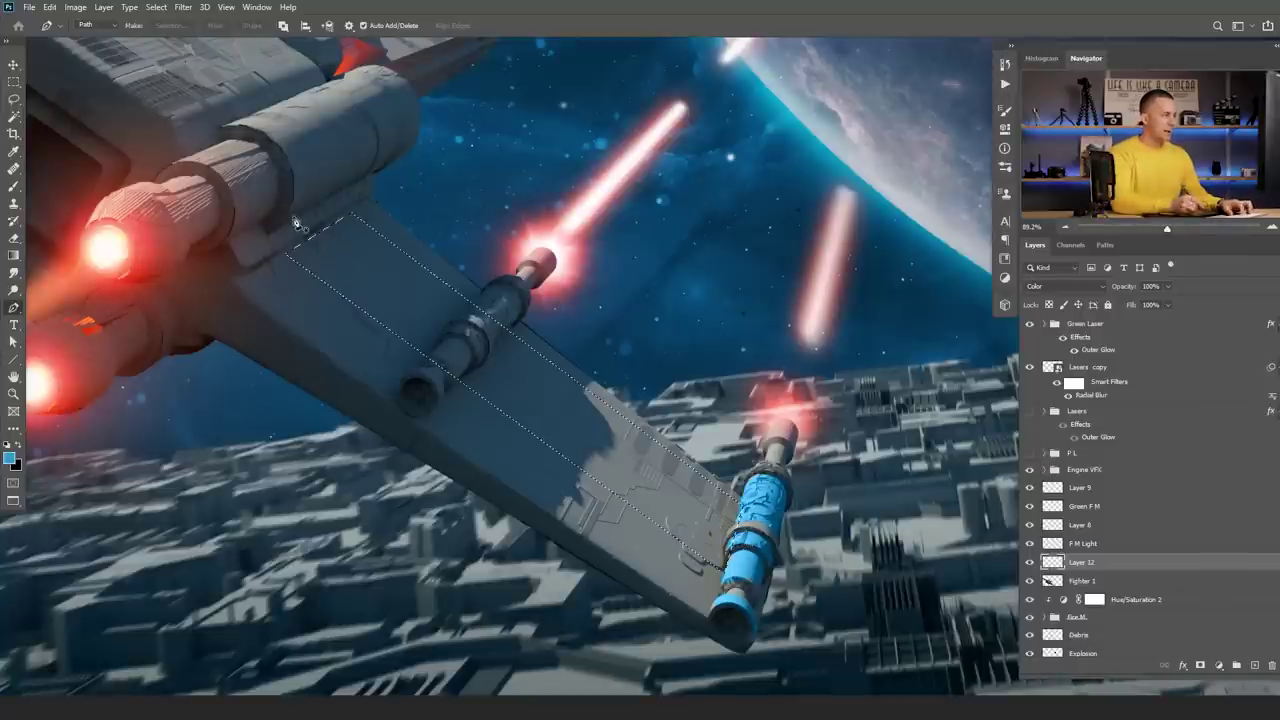
Paint the selected wing strip blue on Layer 12 with an enlarged brush.
key(b)
key(bracketright)
key(bracketright)
key(bracketright)
key(bracketright)
key(bracketright)
key(bracketright)
mouse_move(353, 240)
mouse_down()
mouse_move(431, 254)
mouse_move(401, 327)
mouse_move(448, 292)
mouse_move(421, 343)
mouse_move(510, 356)
mouse_move(499, 382)
mouse_move(544, 429)
mouse_move(605, 425)
mouse_move(707, 541)
mouse_up()
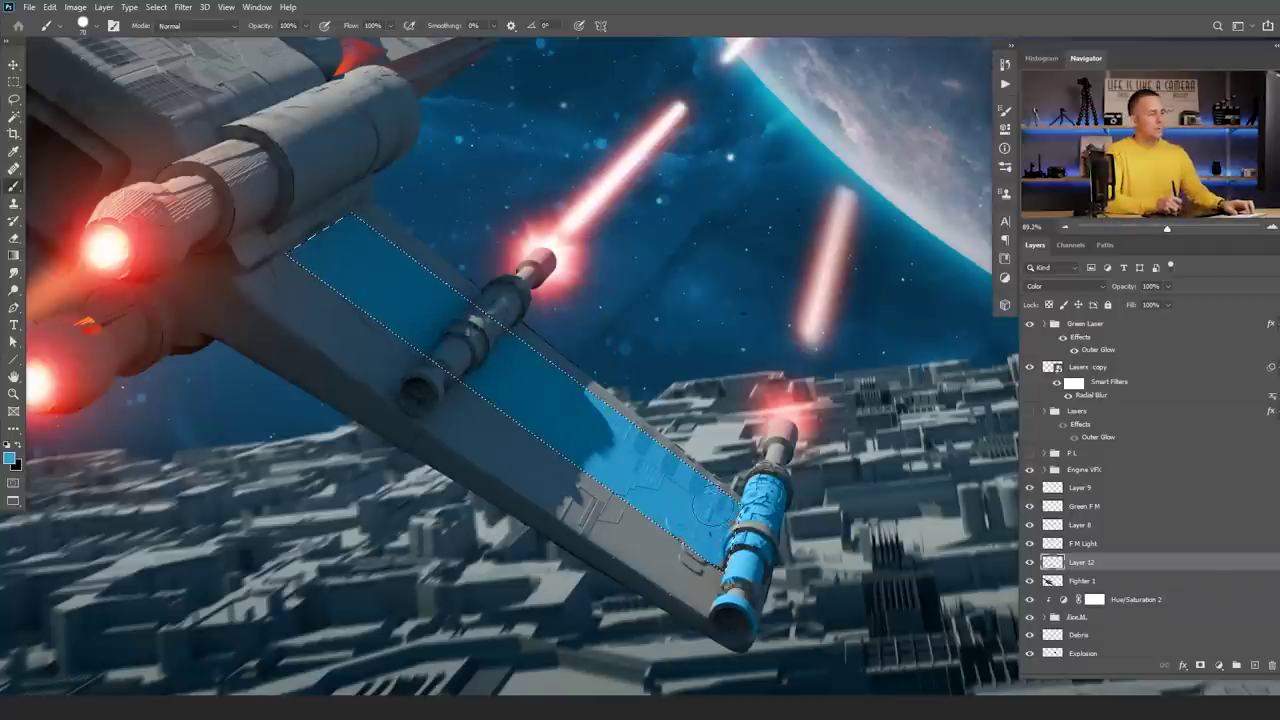
Stamp all visible layers into a new merged layer above the Green Laser group.
key(ctrl+0)
drag(570, 370, 540, 404)
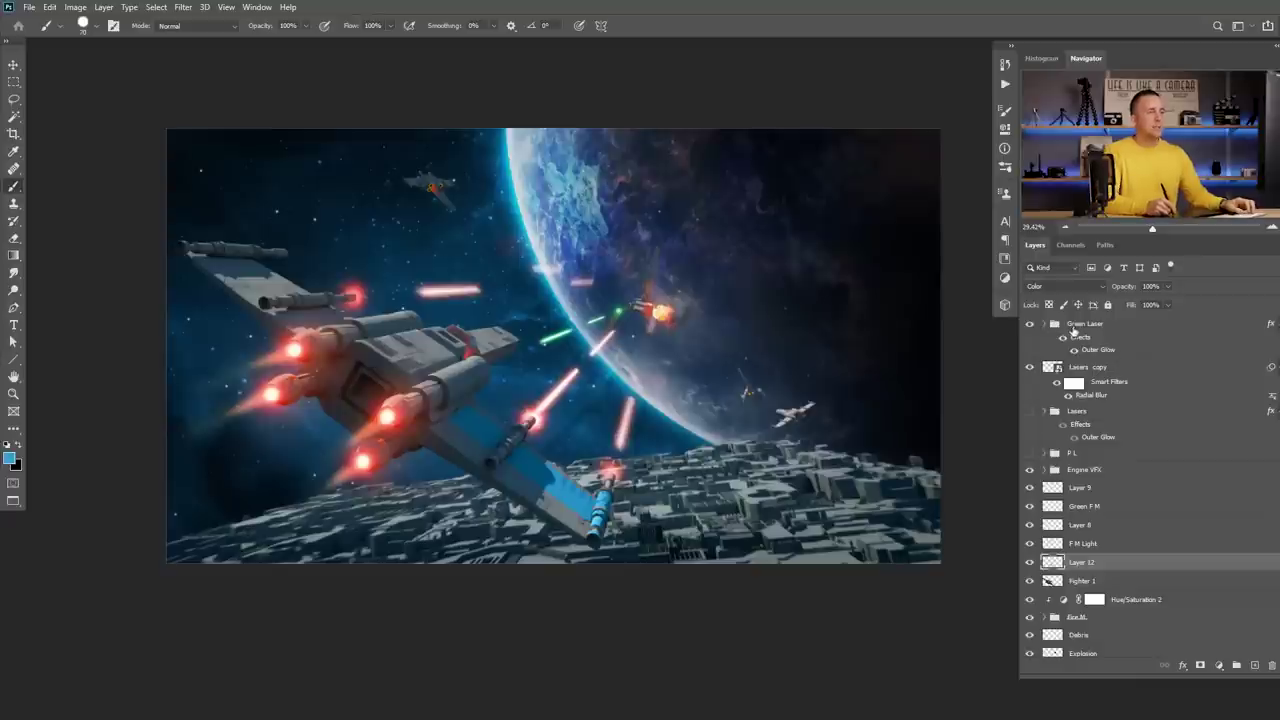
click(1073, 330)
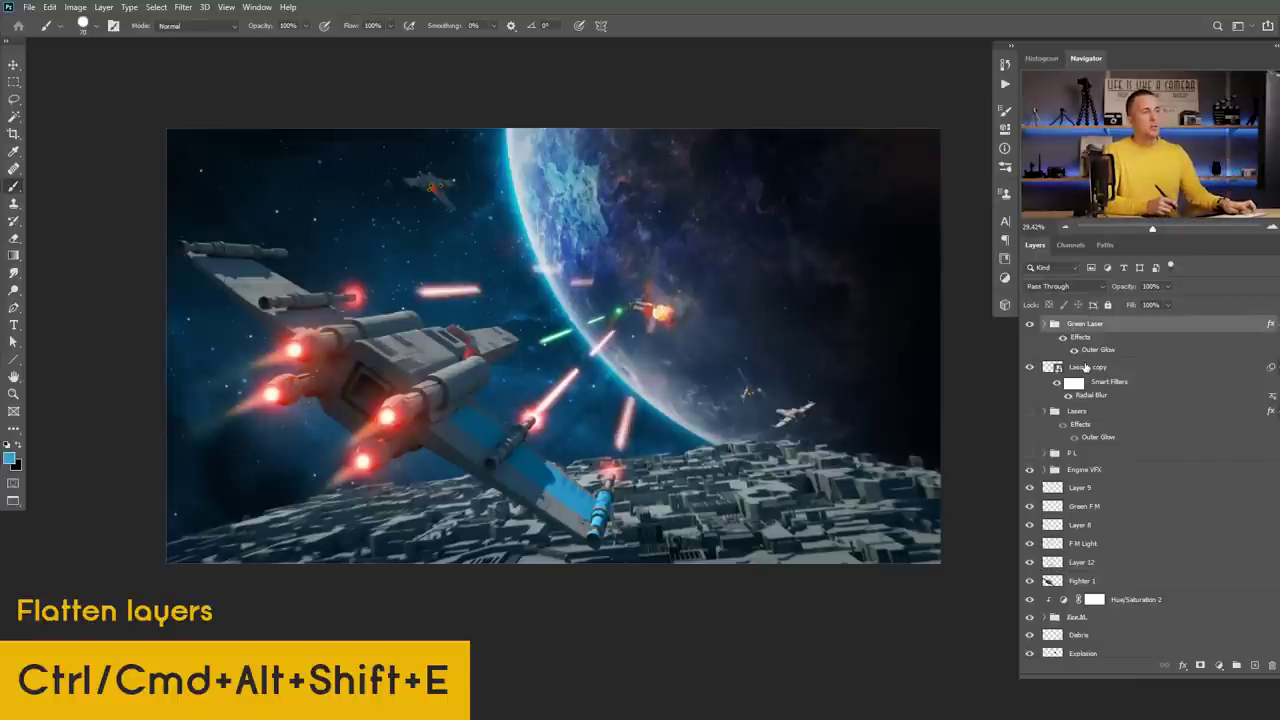
key(ctrl+alt+shift+e)
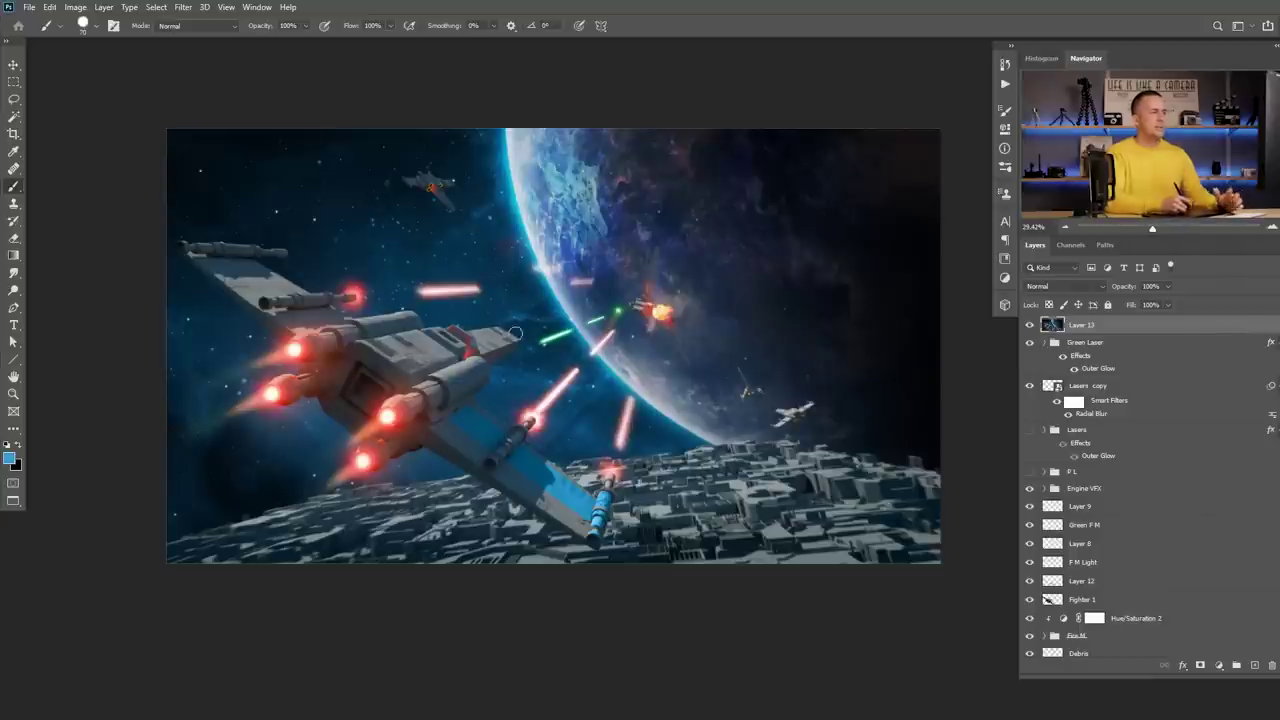
Open the Camera Raw Filter on Layer 13 and set Contrast +28, Shadows +13, Texture +18, Clarity +8 and Dehaze -14.
click(183, 7)
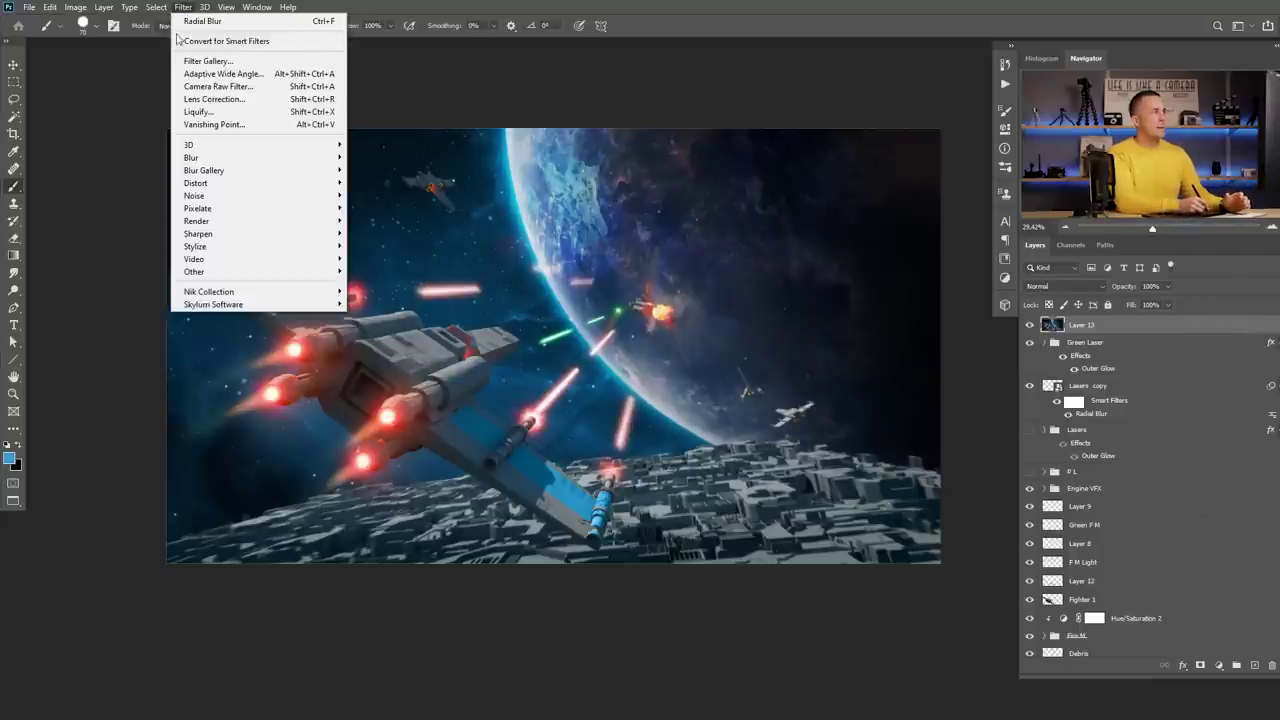
click(221, 87)
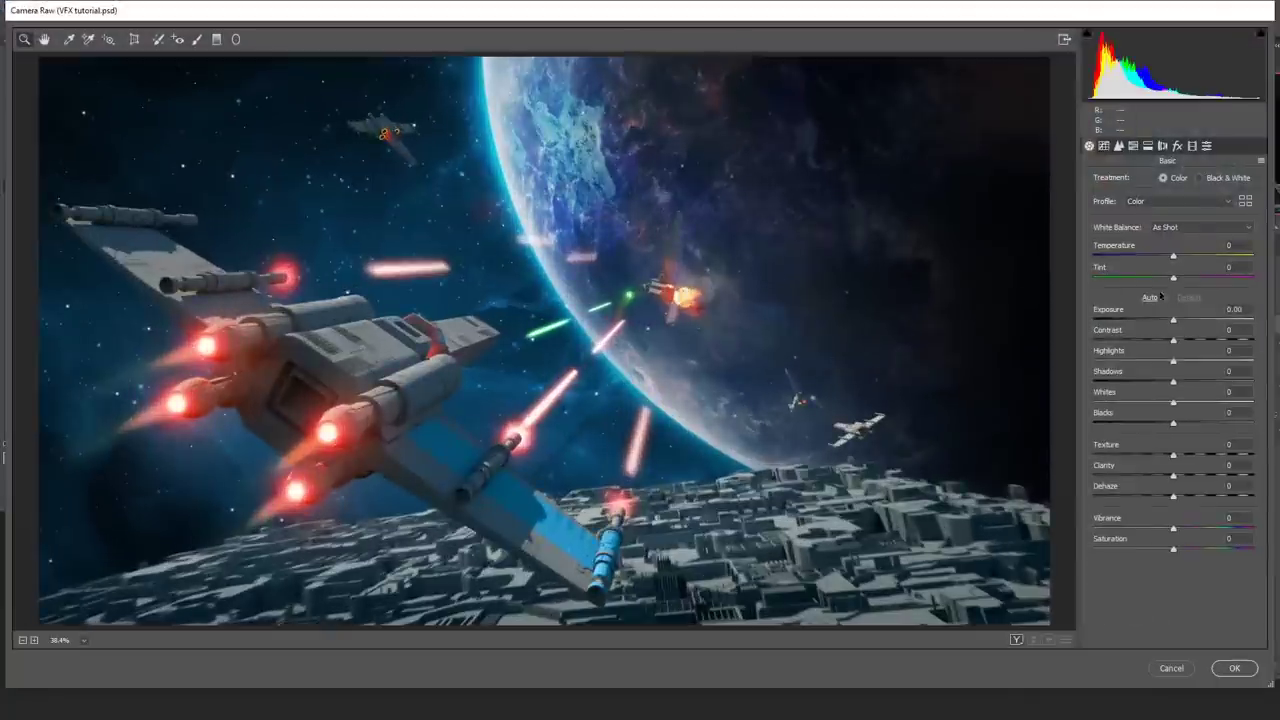
drag(1175, 340, 1184, 382)
drag(1173, 455, 1162, 499)
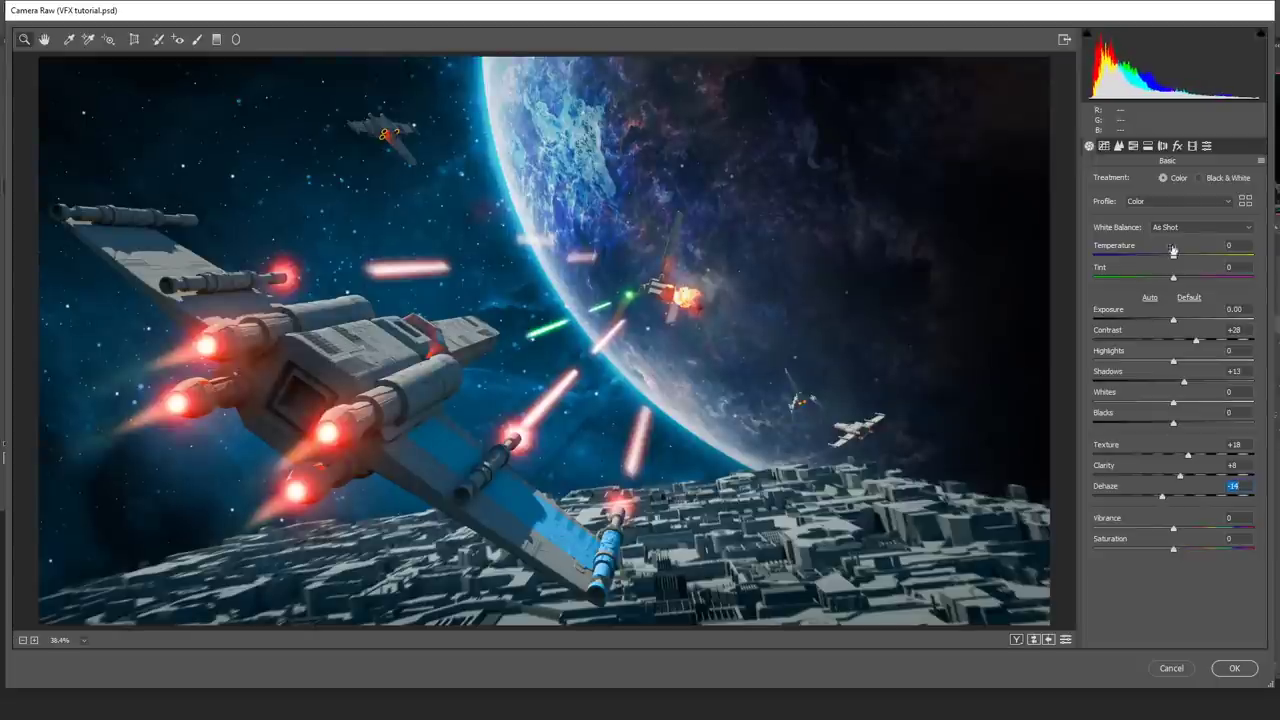
Split-tone the shadows with hue 216 and a low saturation, and add a vignette with amount -28 and feather 59.
click(1148, 146)
click(1122, 325)
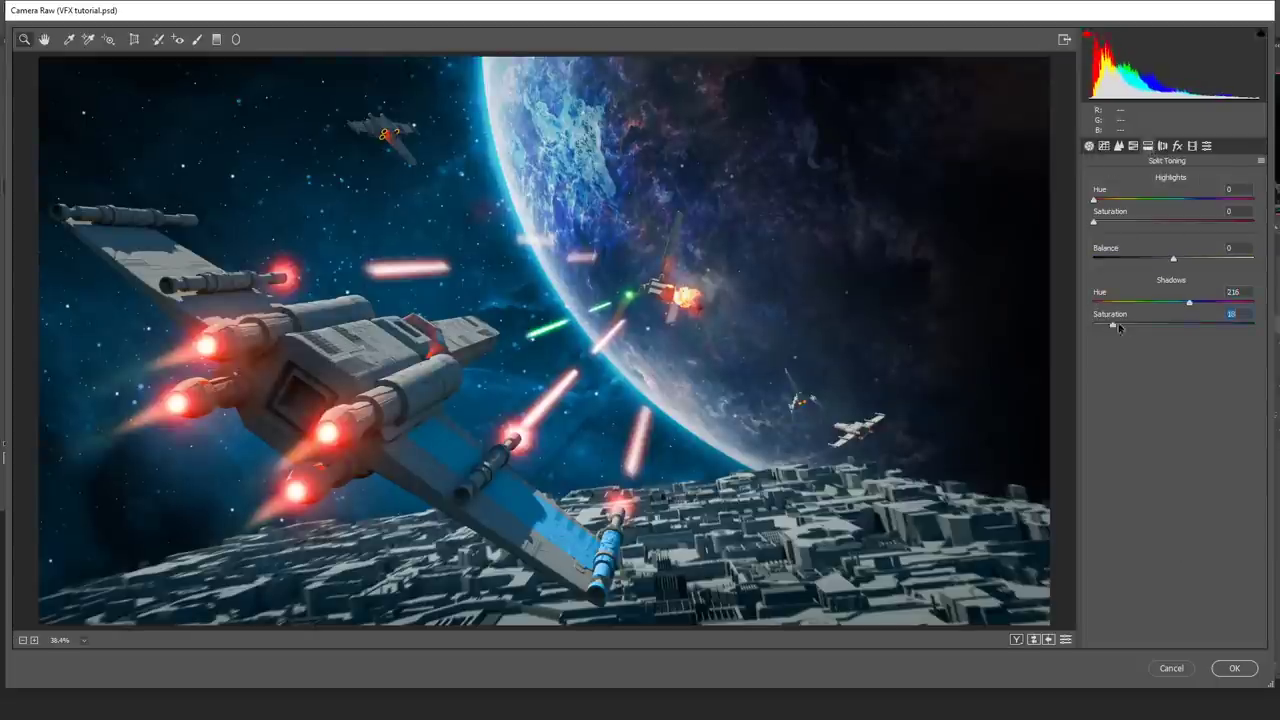
click(1177, 146)
drag(1176, 320, 1150, 320)
drag(1175, 386, 1191, 386)
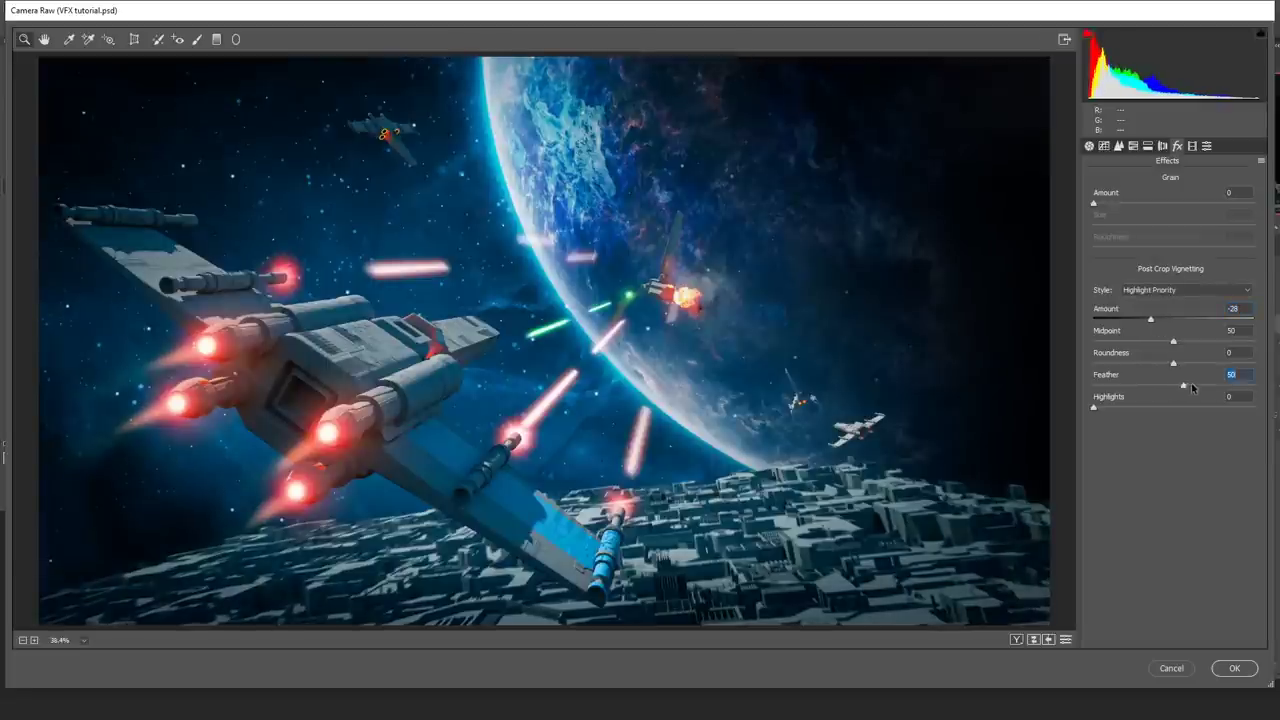
Add a graduated filter from the upper-left corner to the planet's edge with Exposure +0.90, Shadows +49, Whites -6, Texture +5 and Clarity +11.
click(216, 39)
drag(36, 78, 565, 279)
drag(1183, 250, 1188, 250)
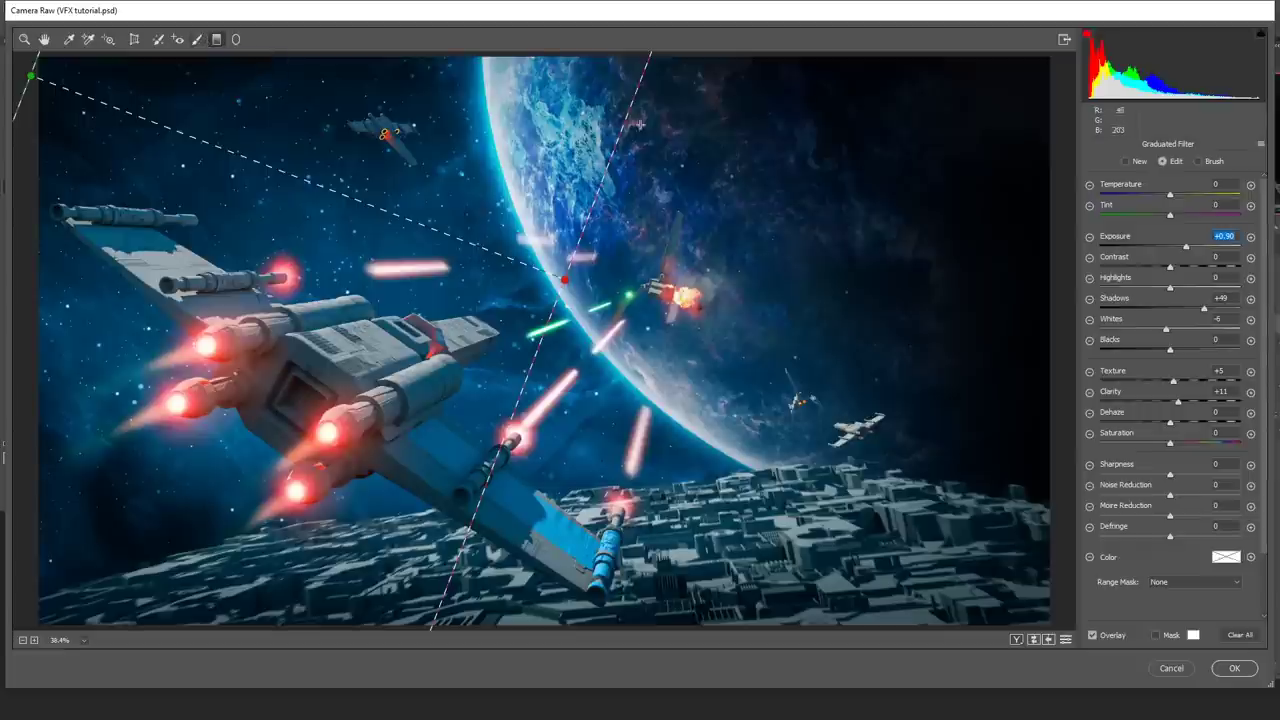
click(44, 39)
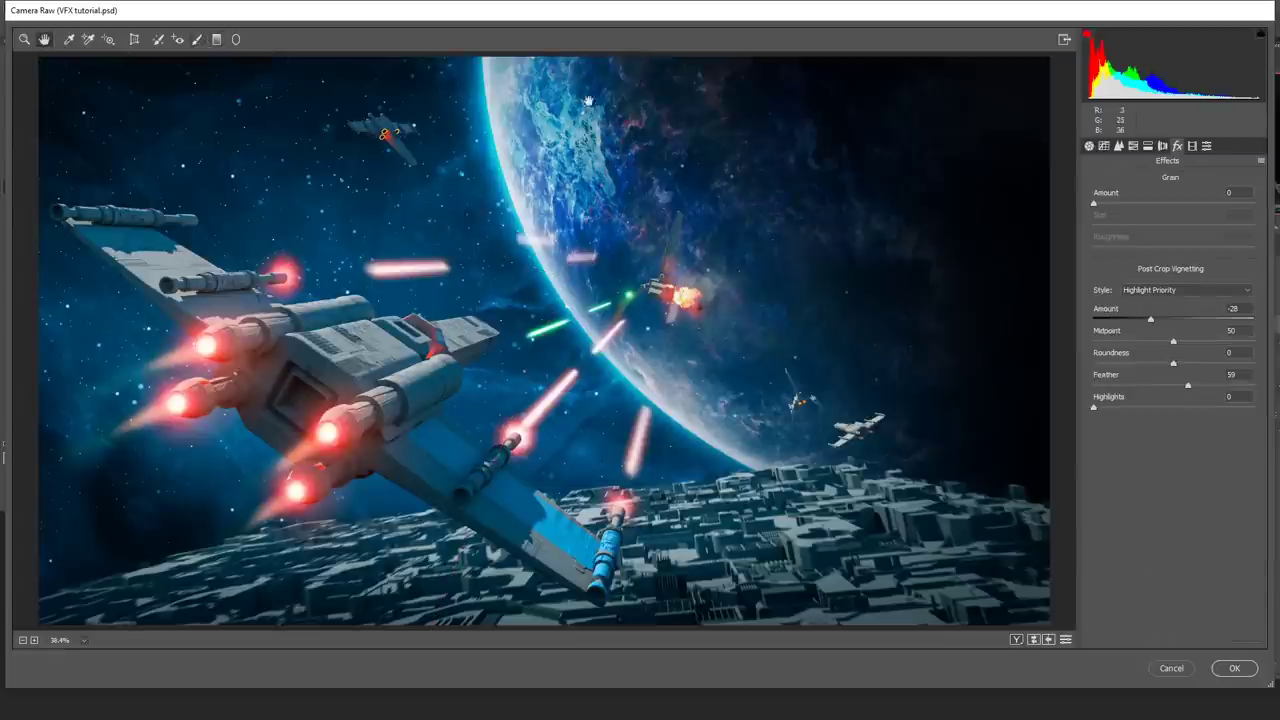
Set the sharpening amount to 68, raise its masking and reduce its radius, and return to the basic adjustments.
click(1119, 146)
drag(1166, 203, 1165, 203)
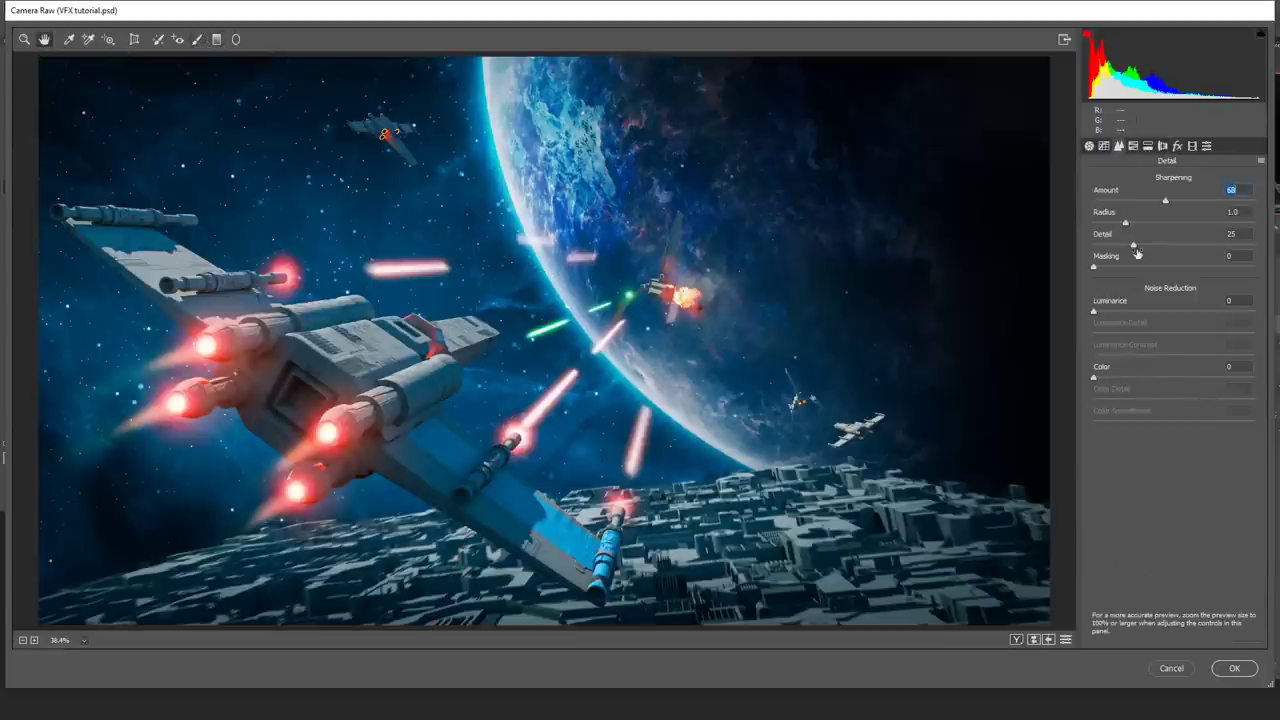
drag(1094, 268, 1178, 268)
drag(1126, 222, 1110, 222)
click(1090, 147)
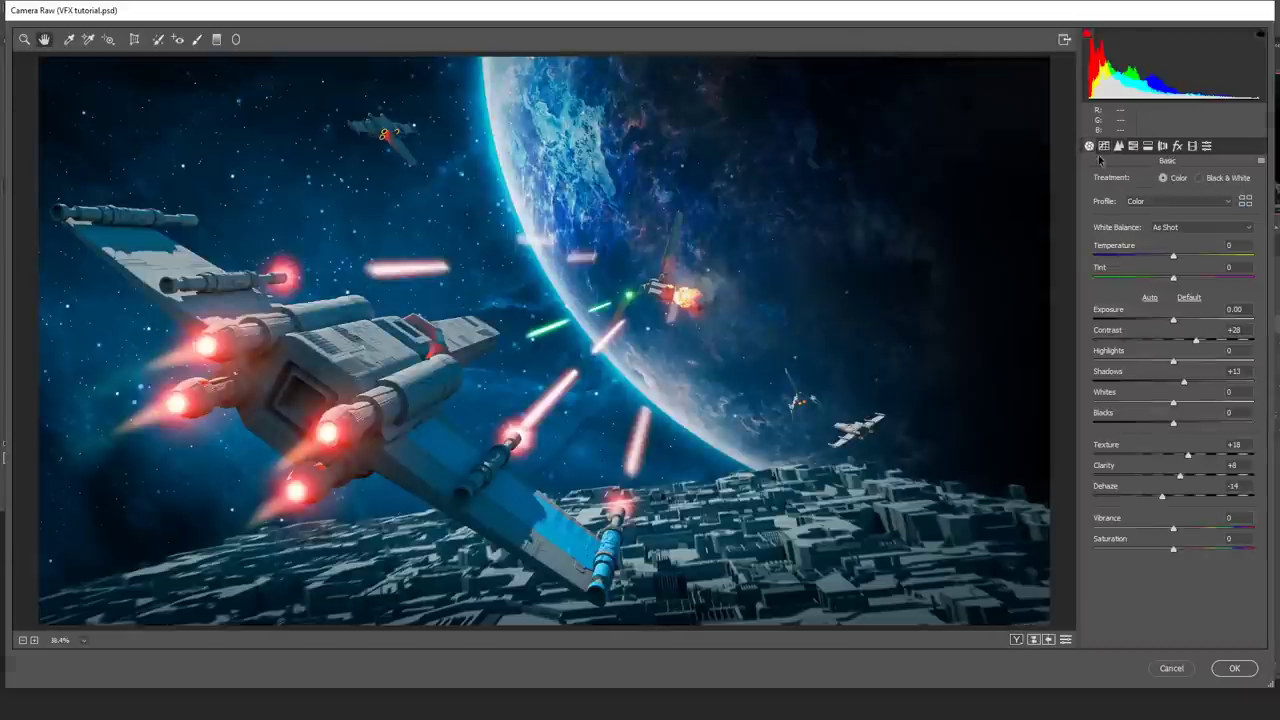
Apply the Camera Raw grade with slightly stronger color to Layer 13, and compare the image with and without that layer.
drag(1176, 541, 1183, 531)
click(1234, 668)
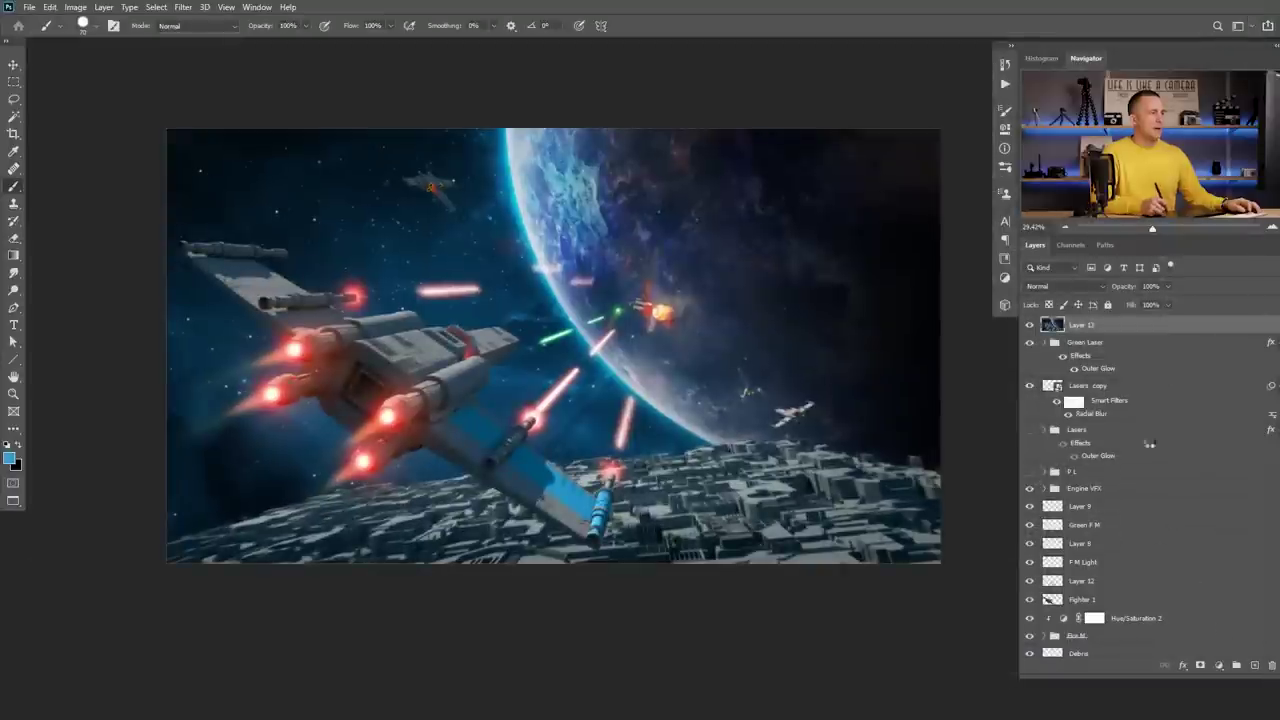
click(1031, 325)
click(1031, 325)
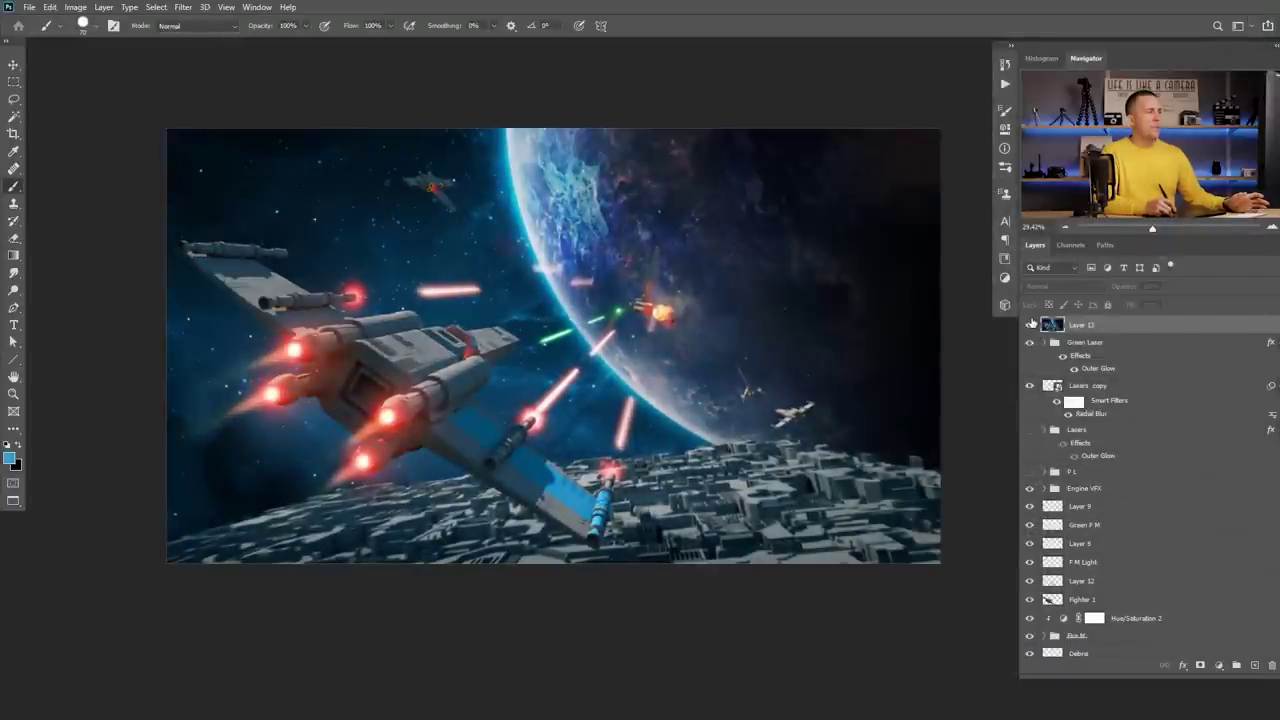
click(1031, 325)
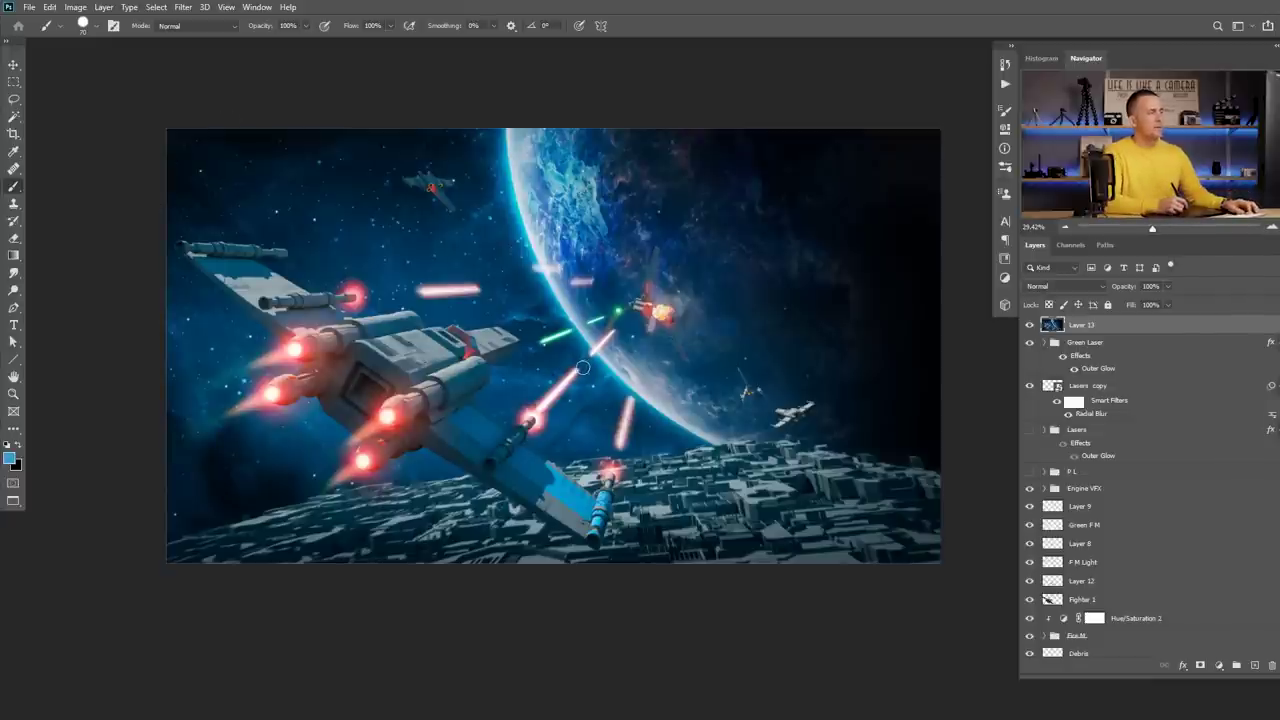
Place Sun flare 04 from the Lens Flares folder over the left part of the composite and blend it in Screen mode.
key(alt+Tab)
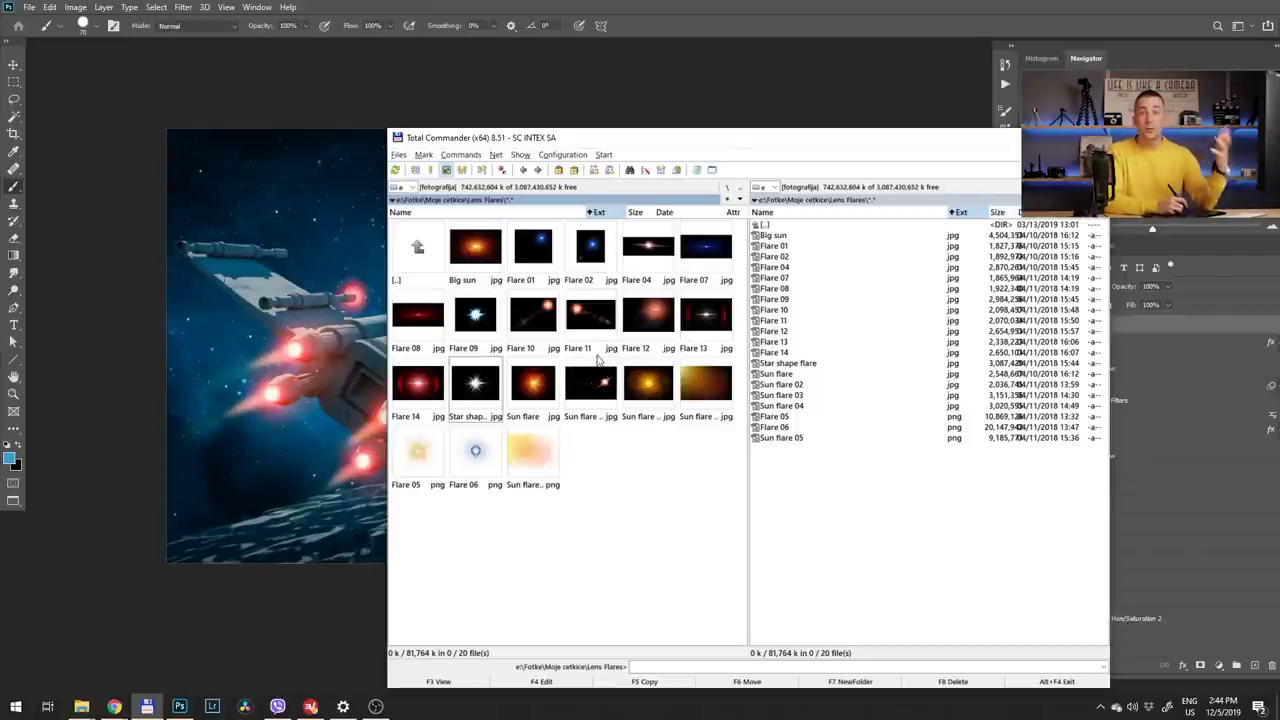
drag(707, 388, 386, 355)
drag(795, 332, 660, 334)
key(b)
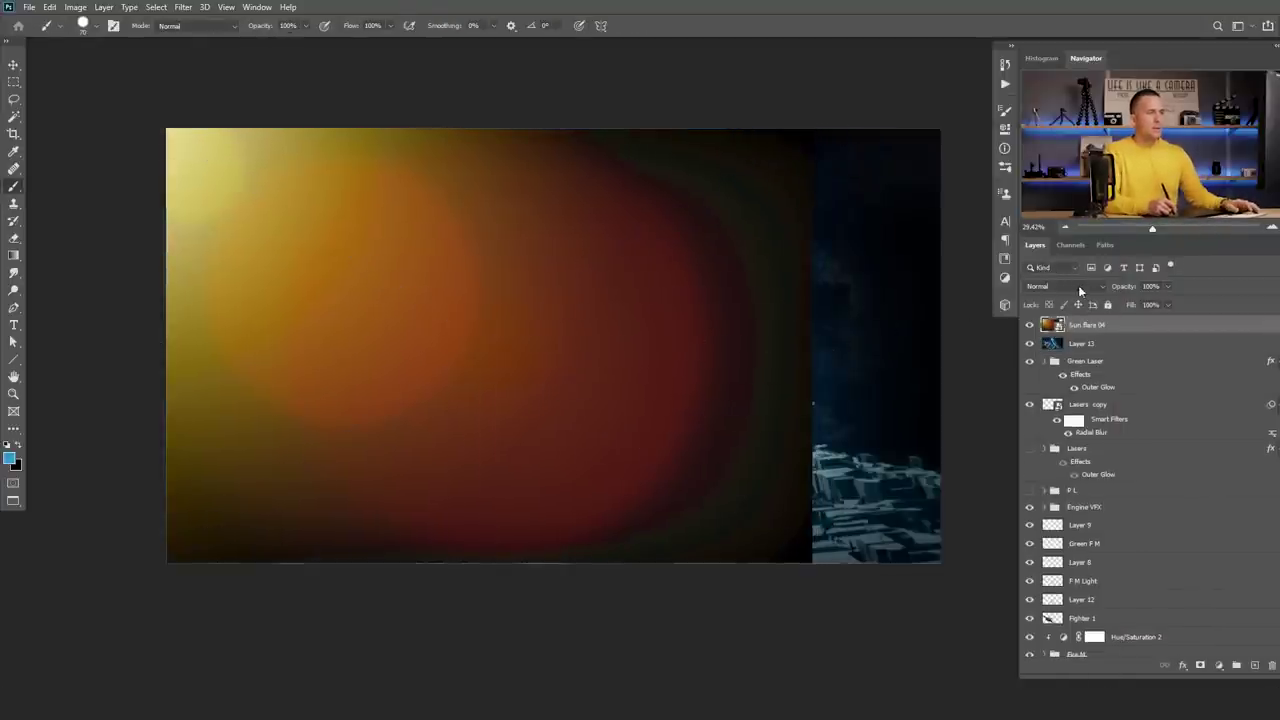
click(1078, 286)
click(1046, 400)
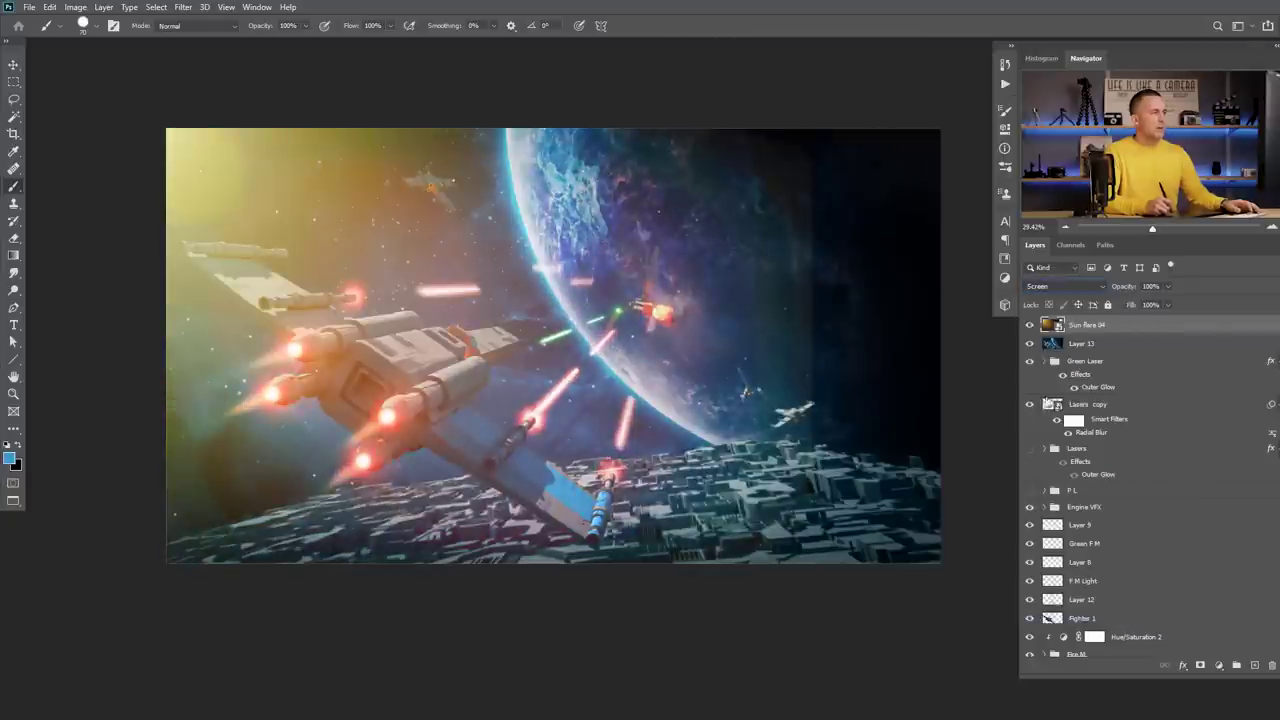
Add a Hue/Saturation adjustment clipped to the sun flare and set its Hue to -38.
click(1218, 666)
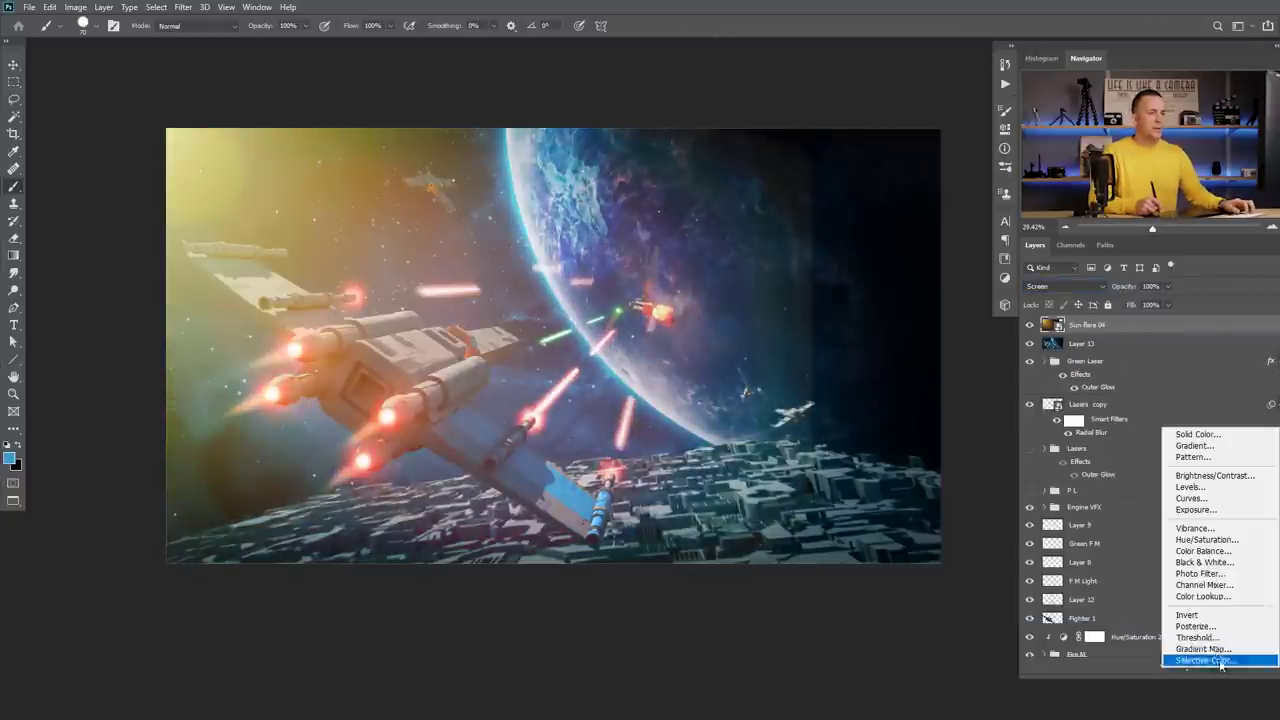
click(1204, 539)
drag(885, 200, 854, 203)
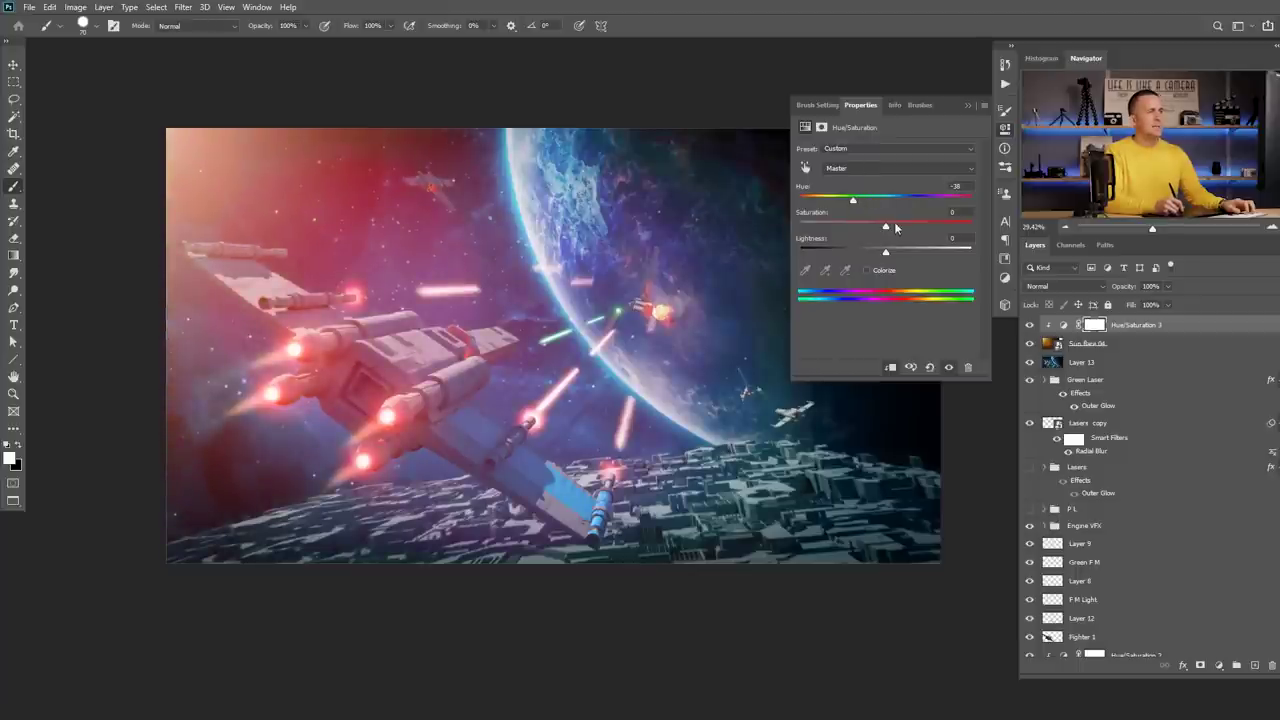
click(967, 106)
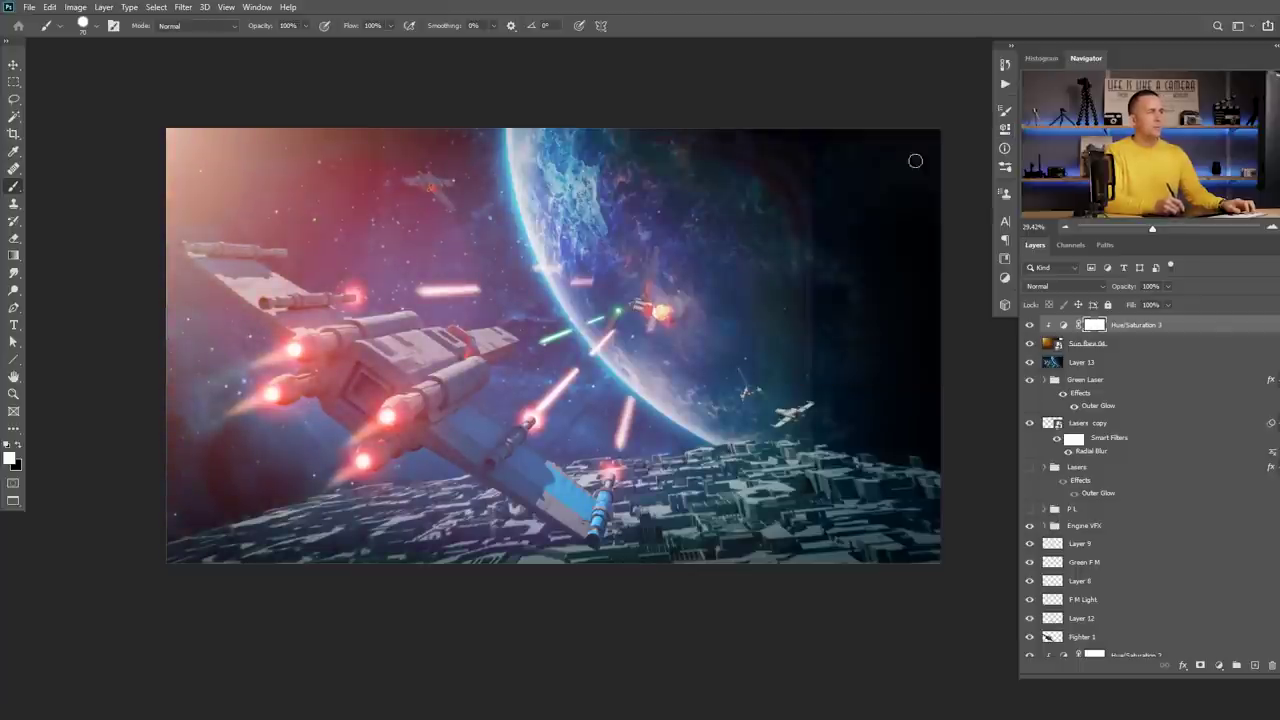
Try a lower opacity on the flare's Hue/Saturation adjustment layer, and set it to 99%.
drag(1133, 287, 1094, 289)
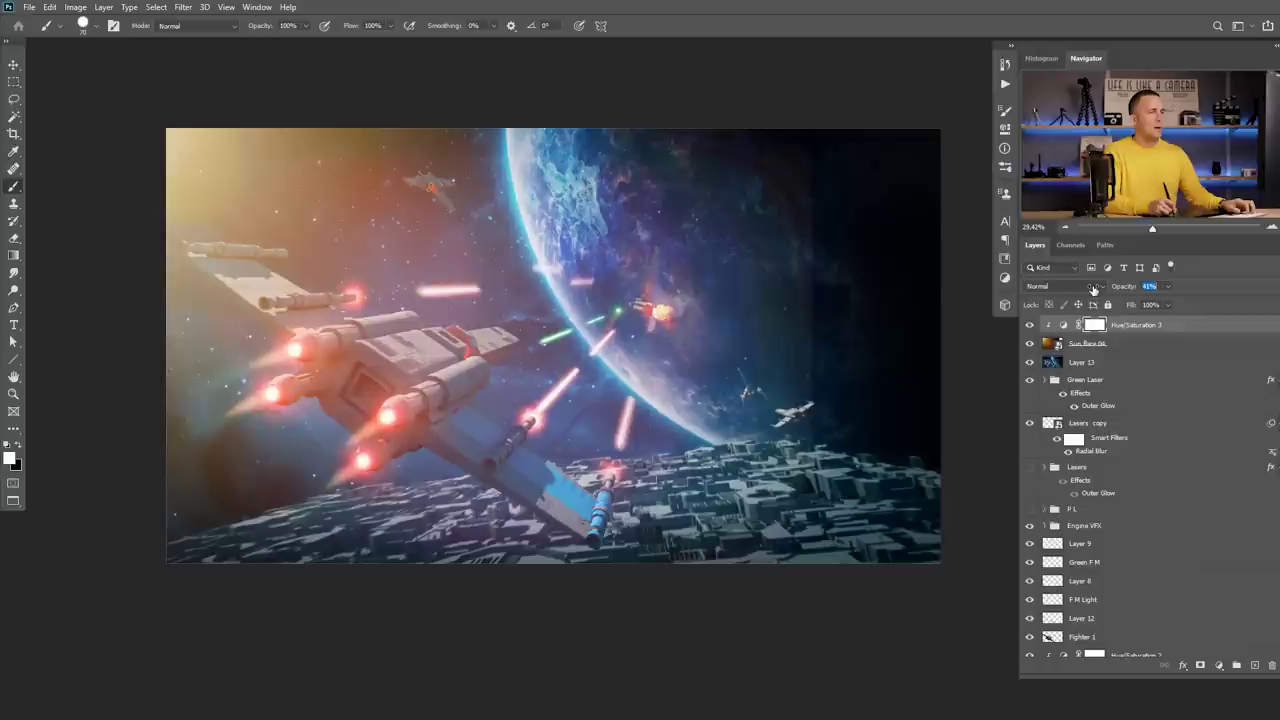
text(99)
key(Return)
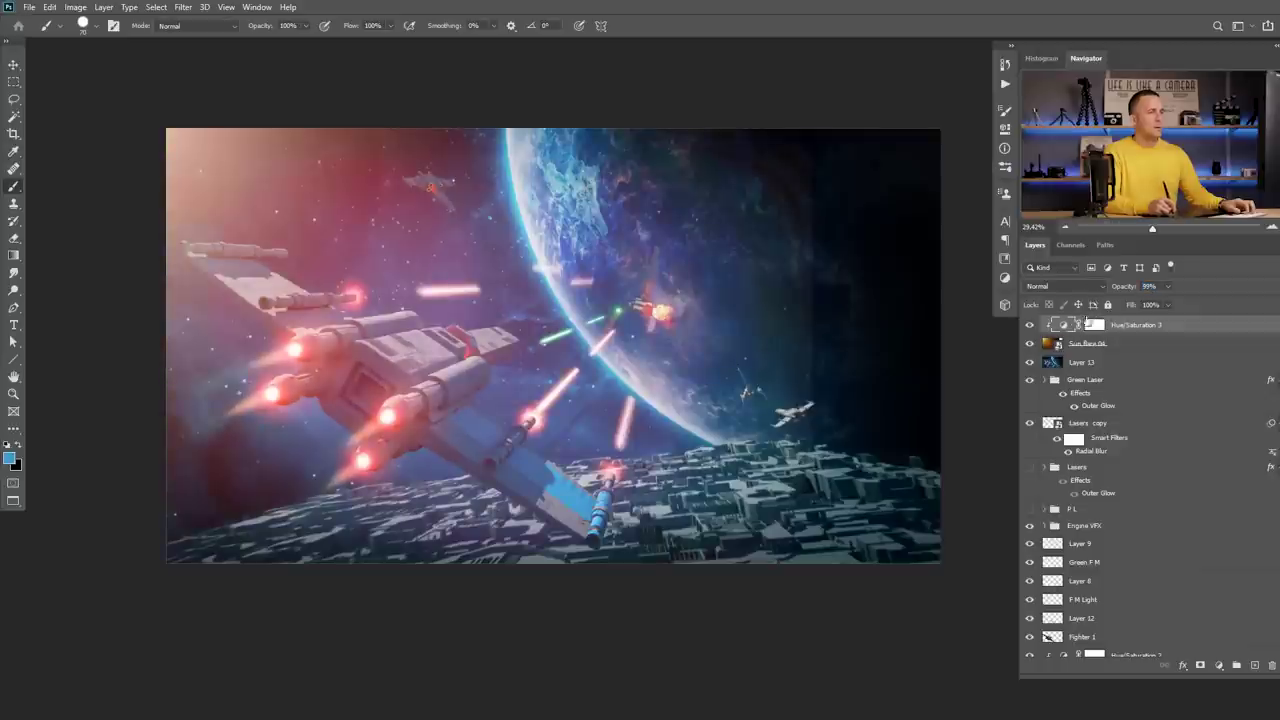
Reduce the sun flare layer's opacity to 43% and compare the image with and without the flare.
click(1048, 343)
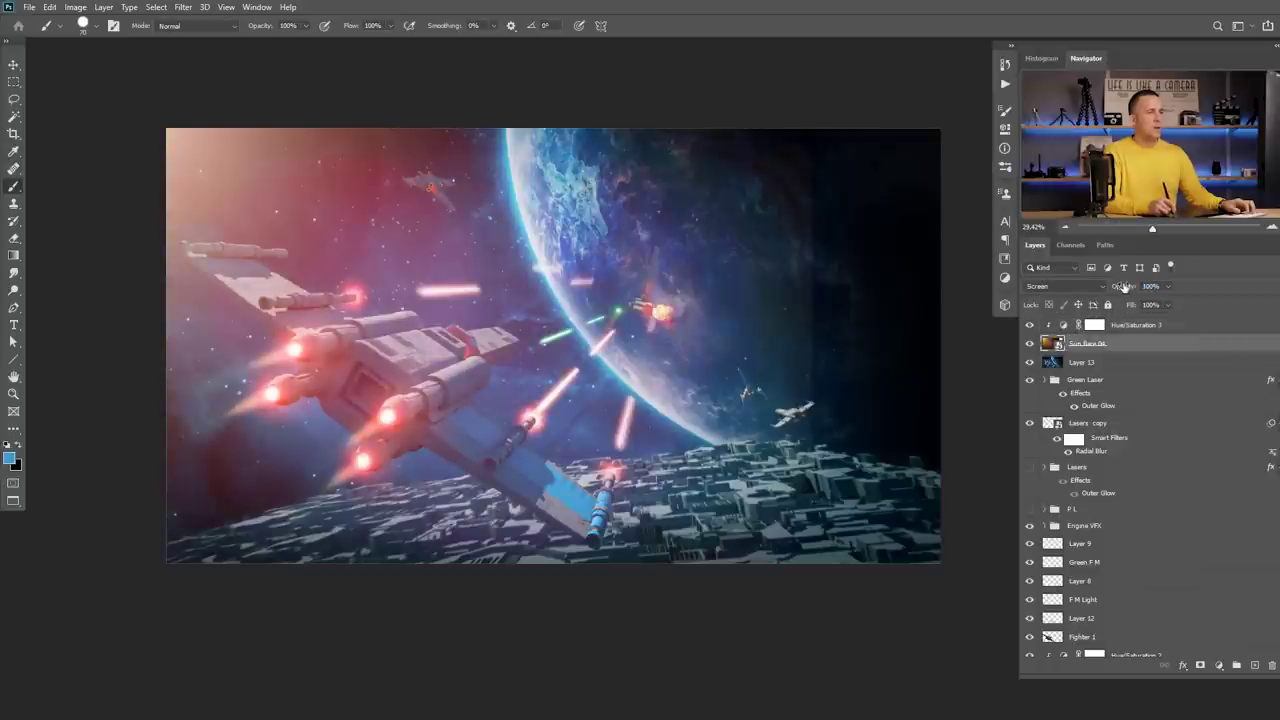
drag(1126, 287, 1093, 297)
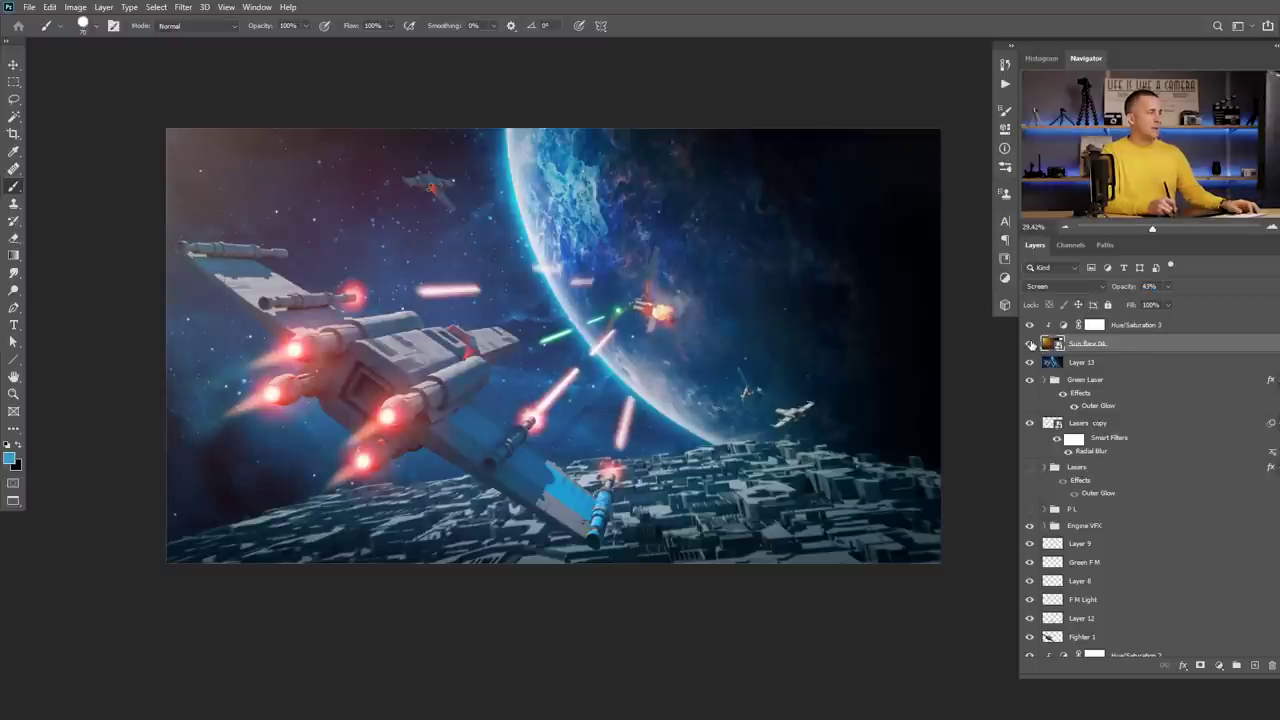
click(1031, 343)
click(1031, 343)
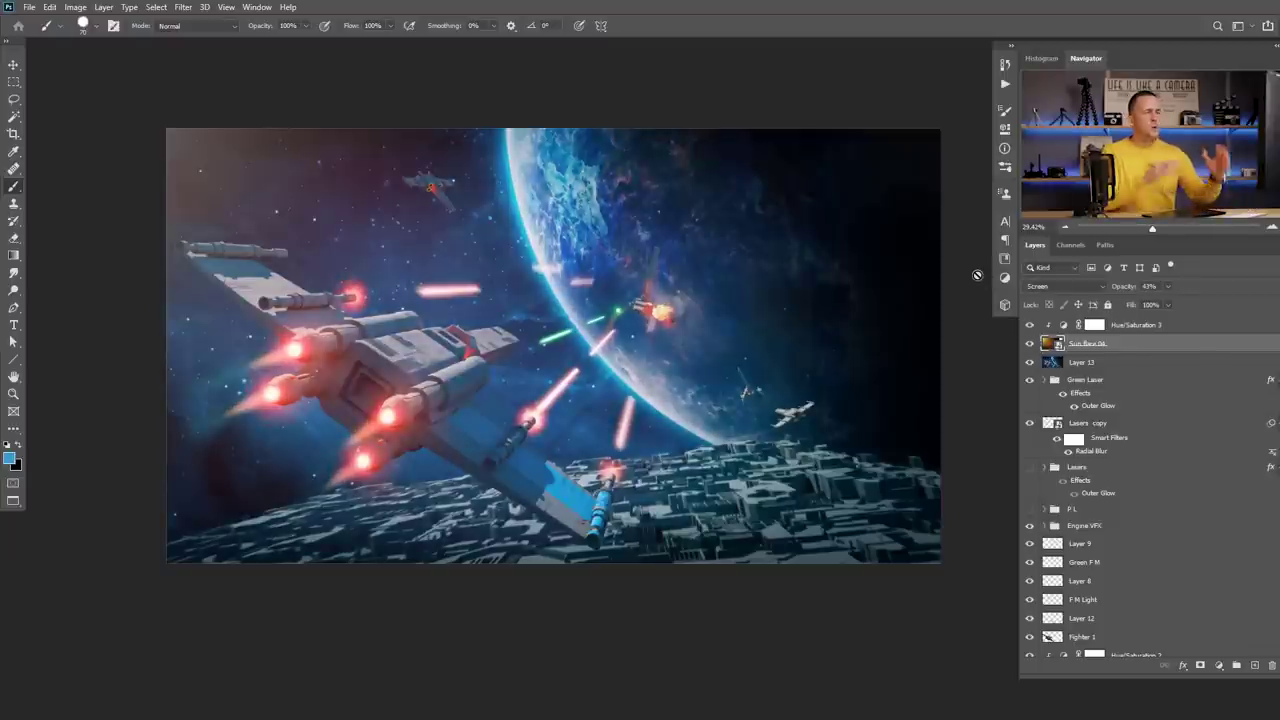